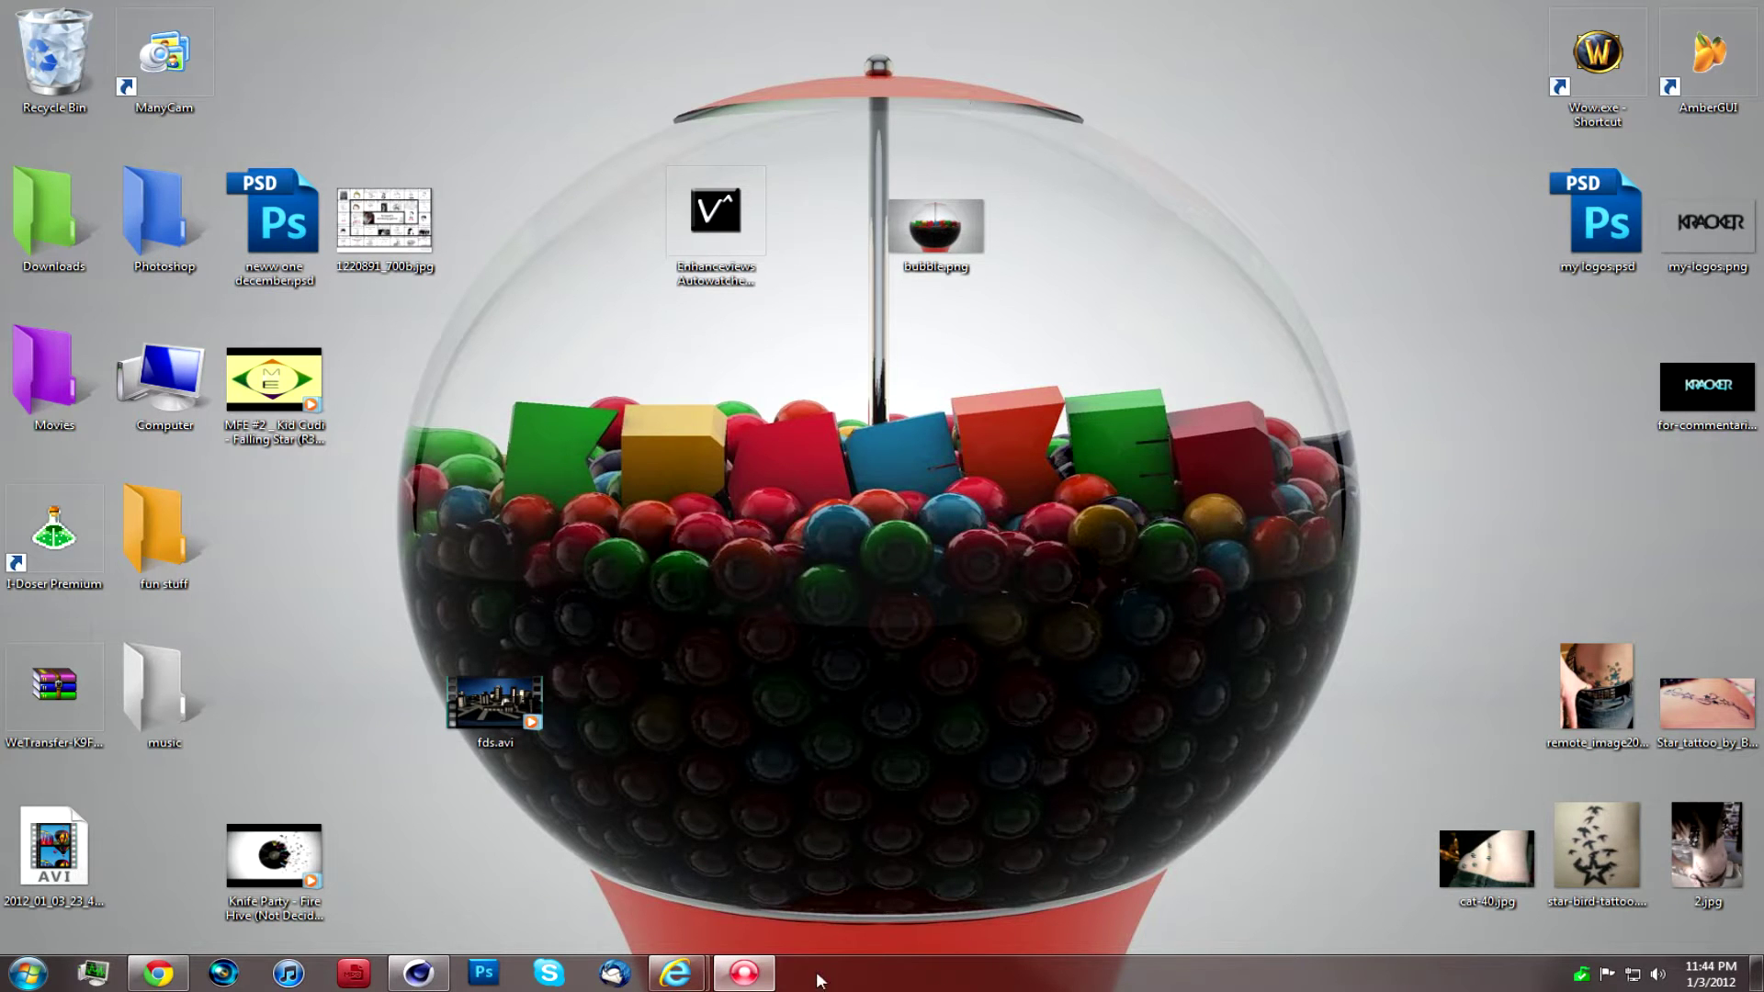
click(418, 973)
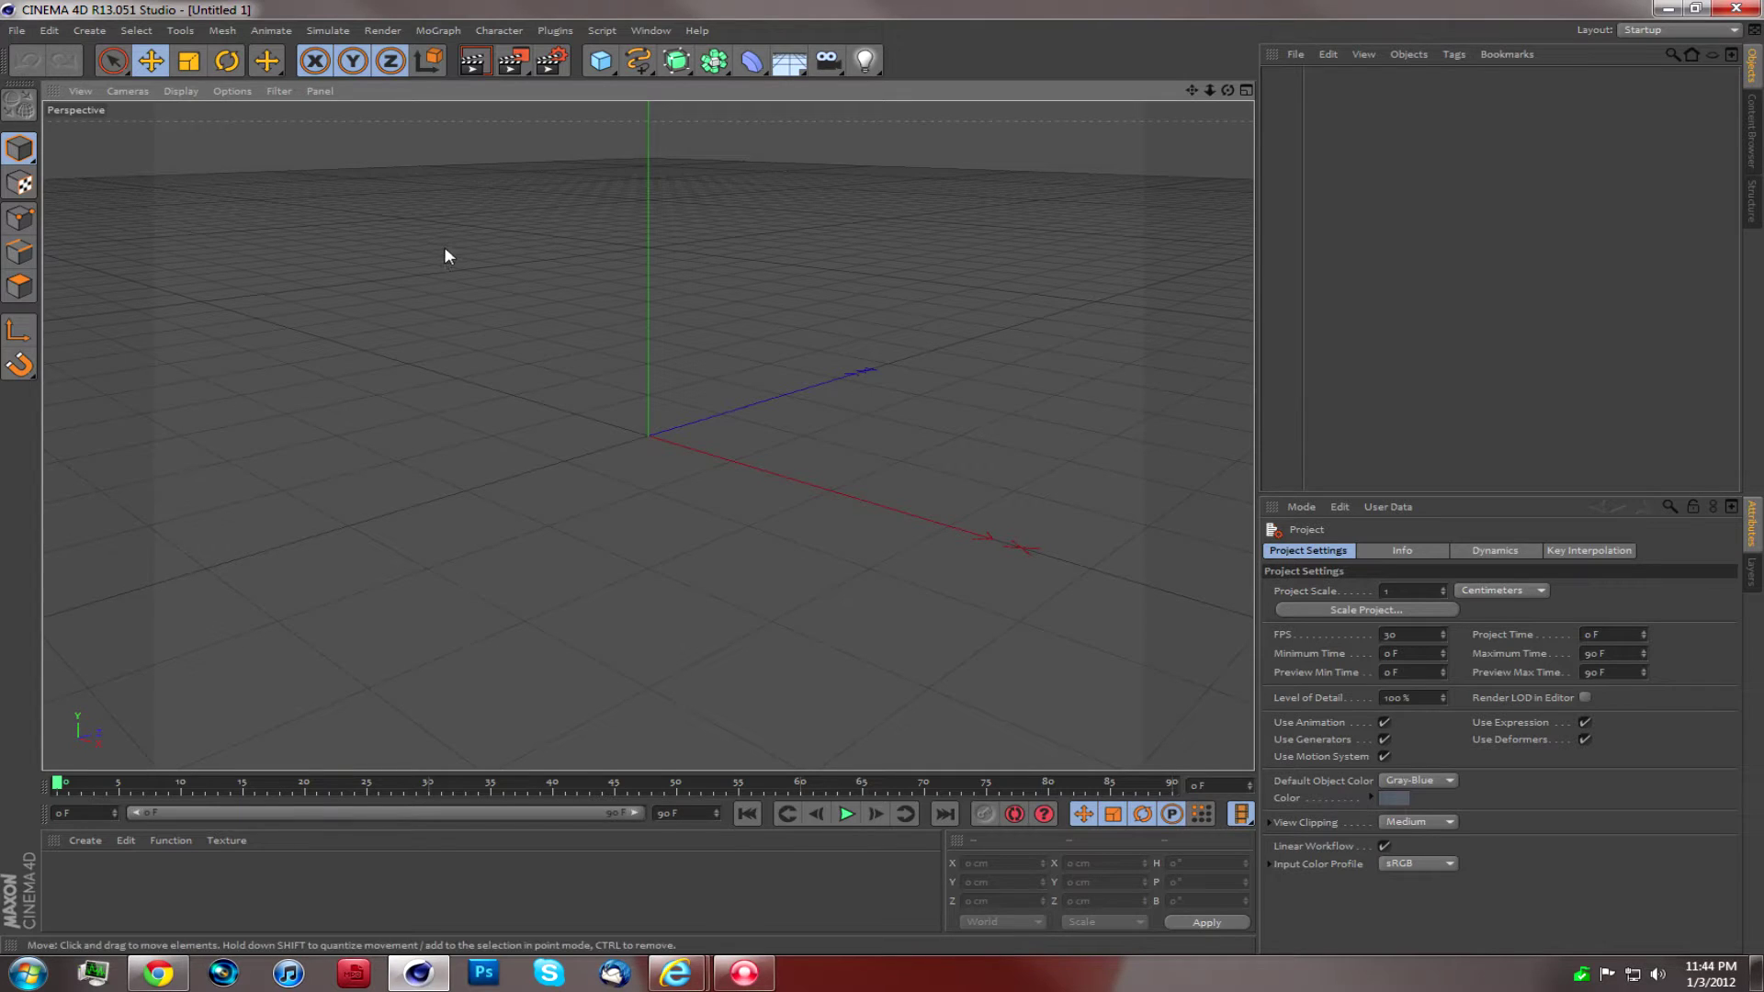
click(1665, 11)
drag(1316, 550, 1281, 570)
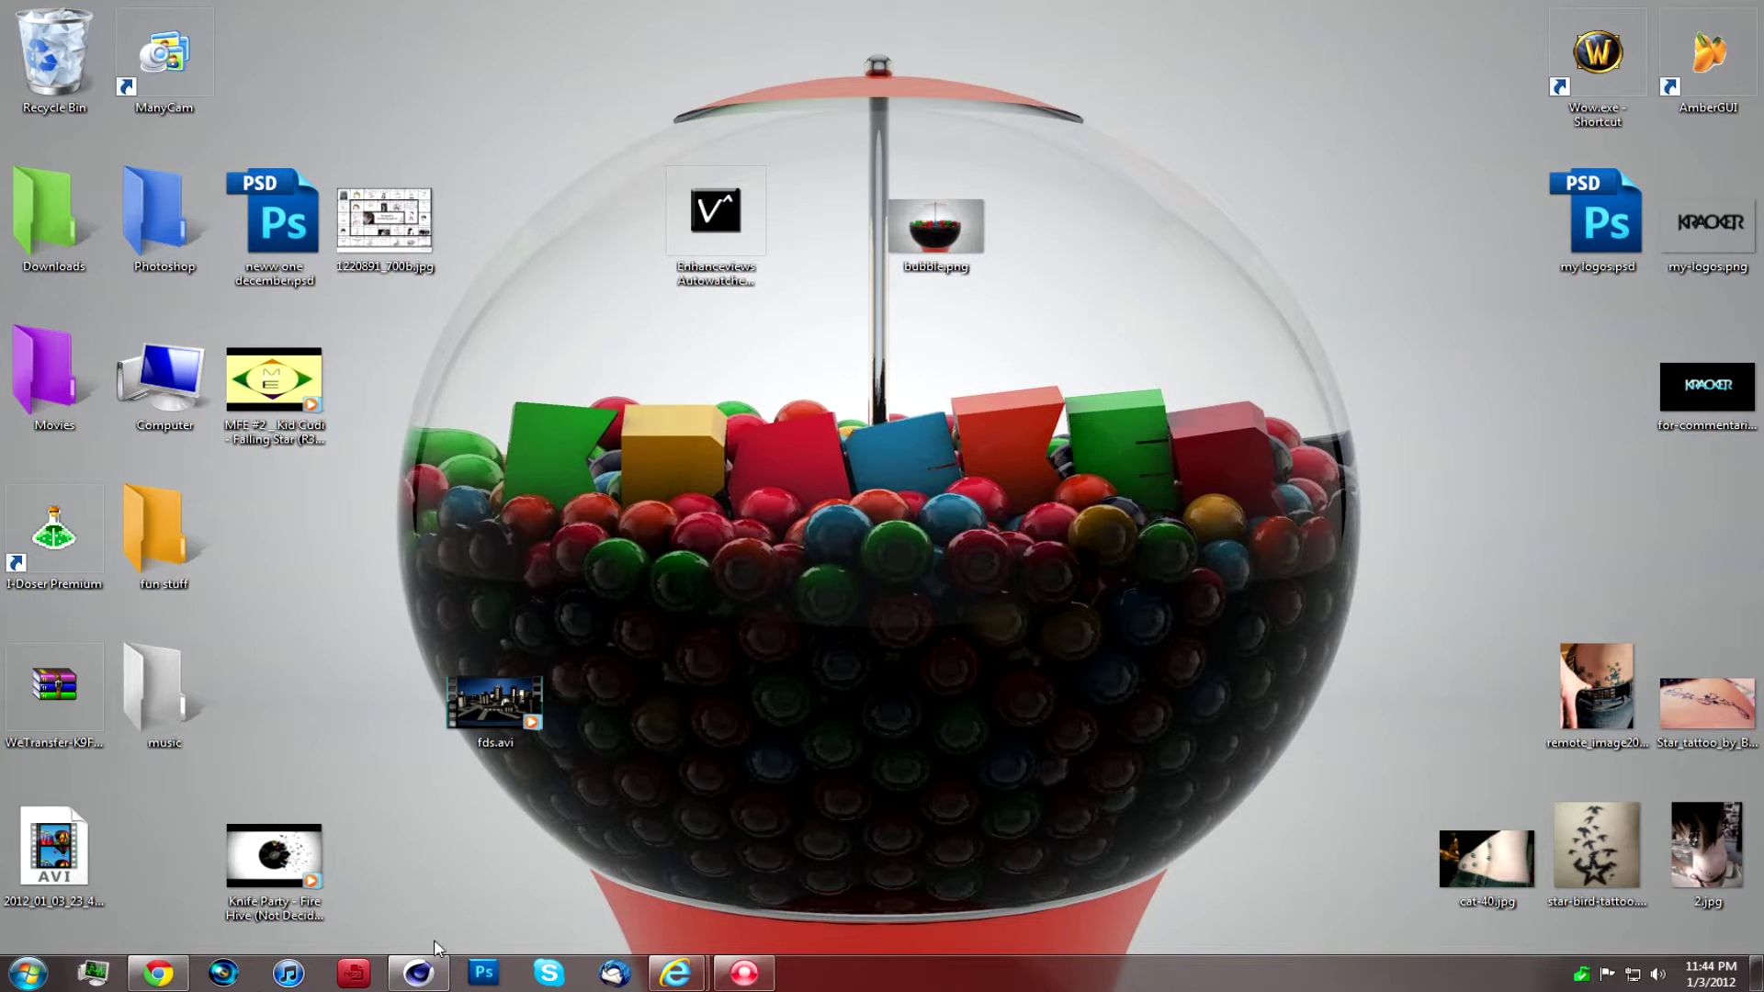
Step: Switch to Cinema 4D and add a sphere primitive to the empty scene
click(421, 973)
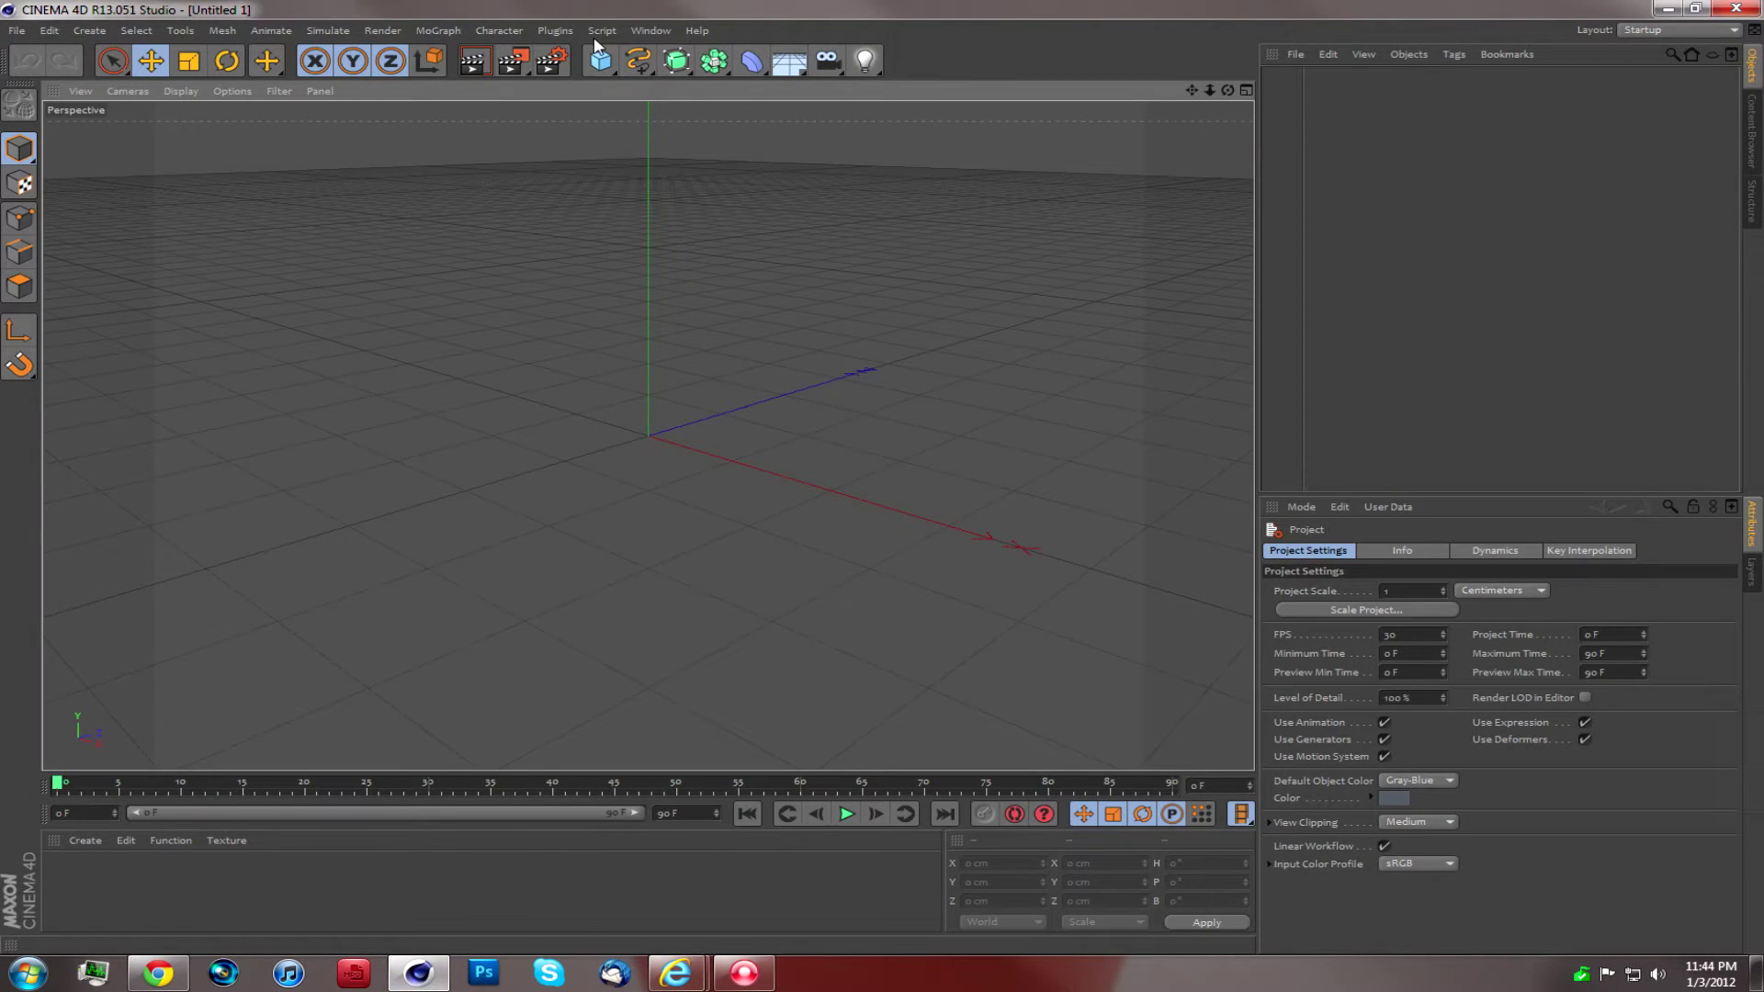
drag(601, 61, 733, 163)
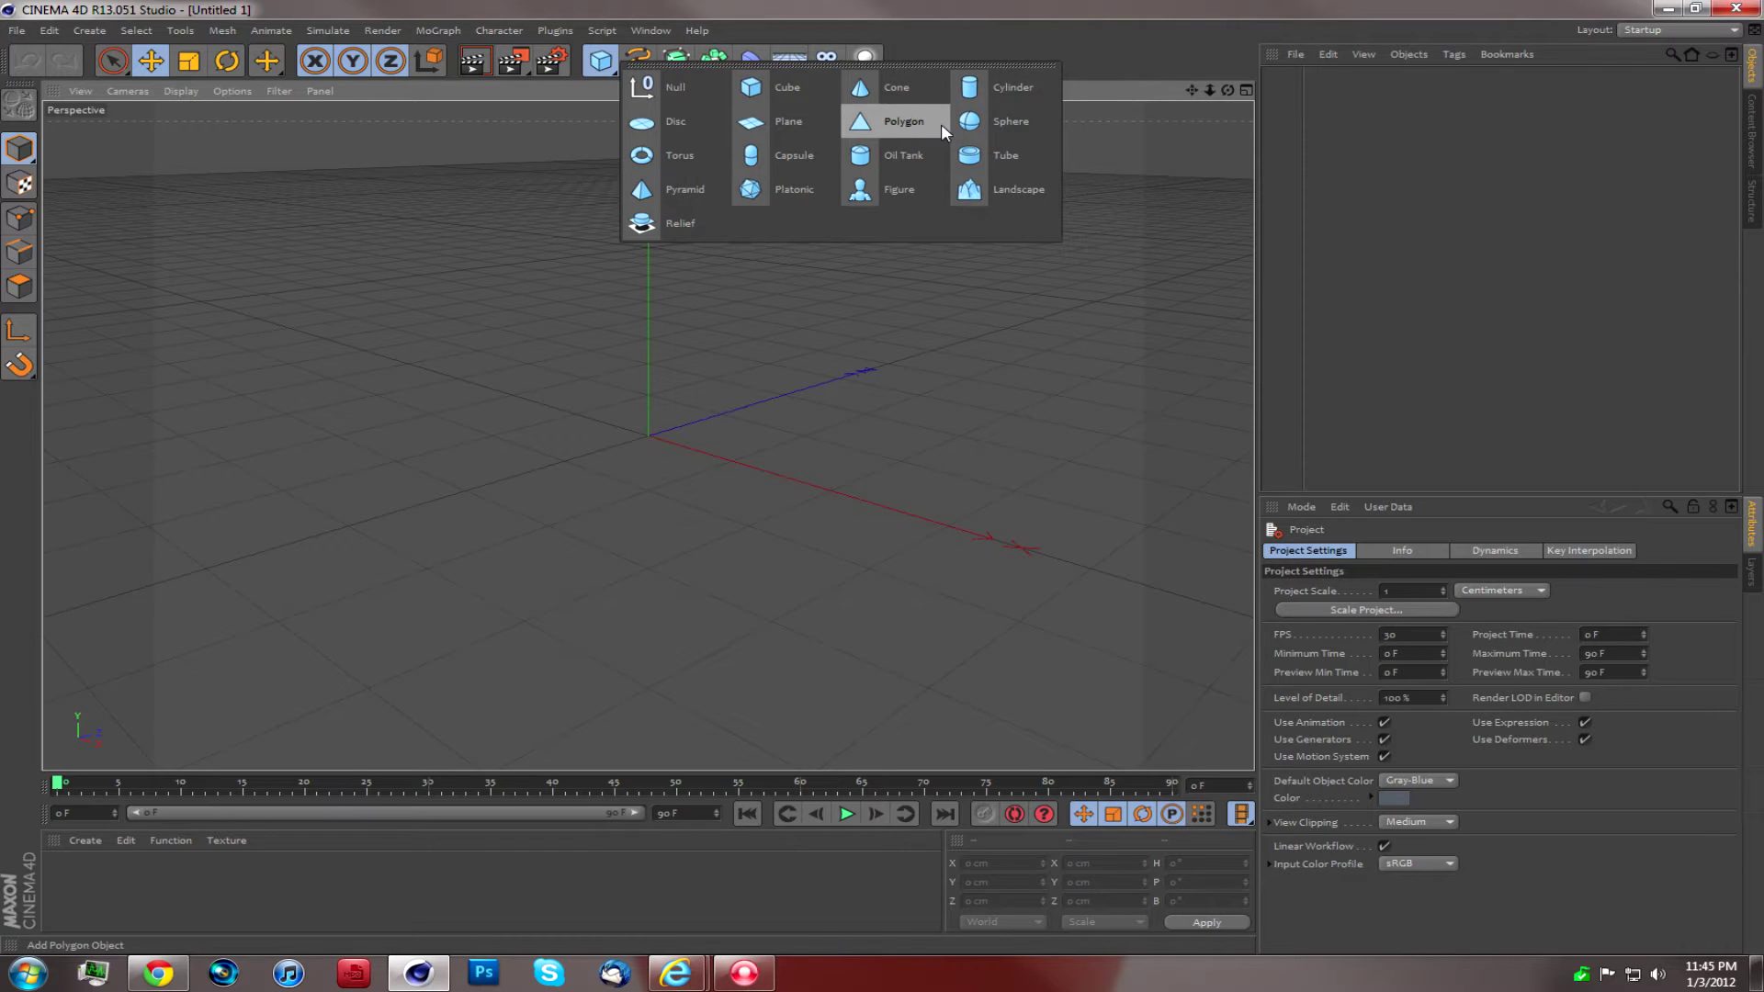
click(968, 123)
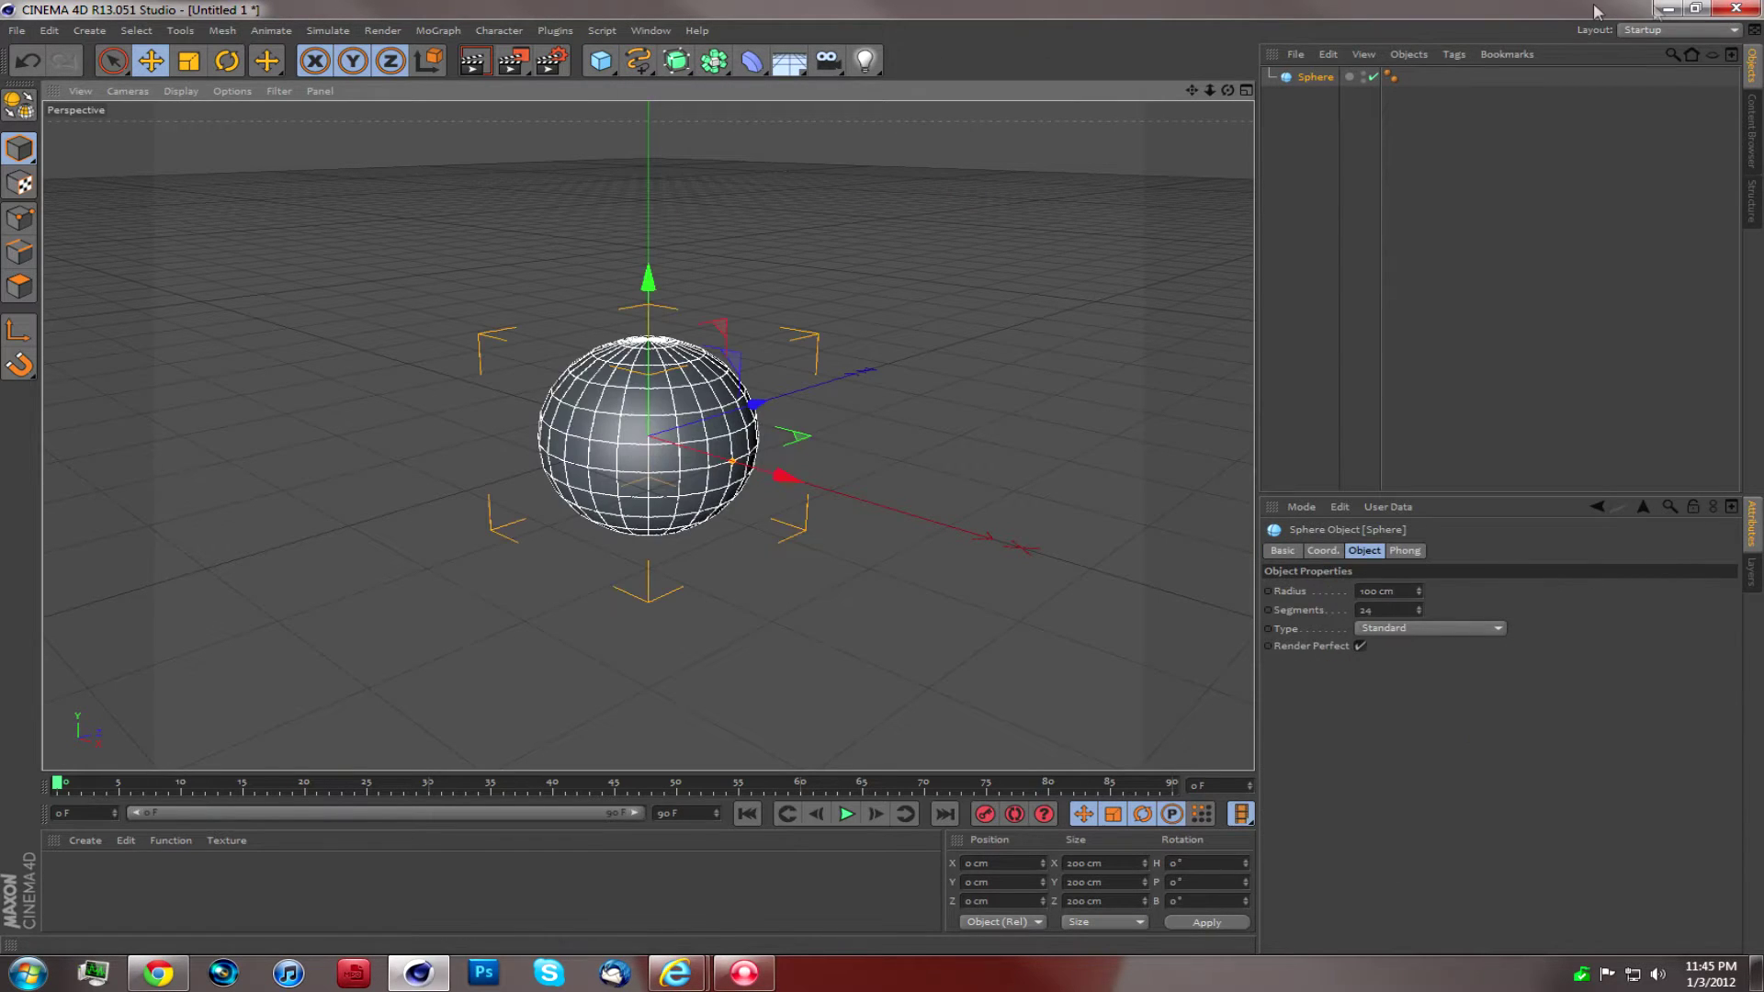
Step: View the reference render dsfgfh0032.png in the desktop's Photoshop folder and close it together with the folder
click(1661, 11)
double_click(147, 230)
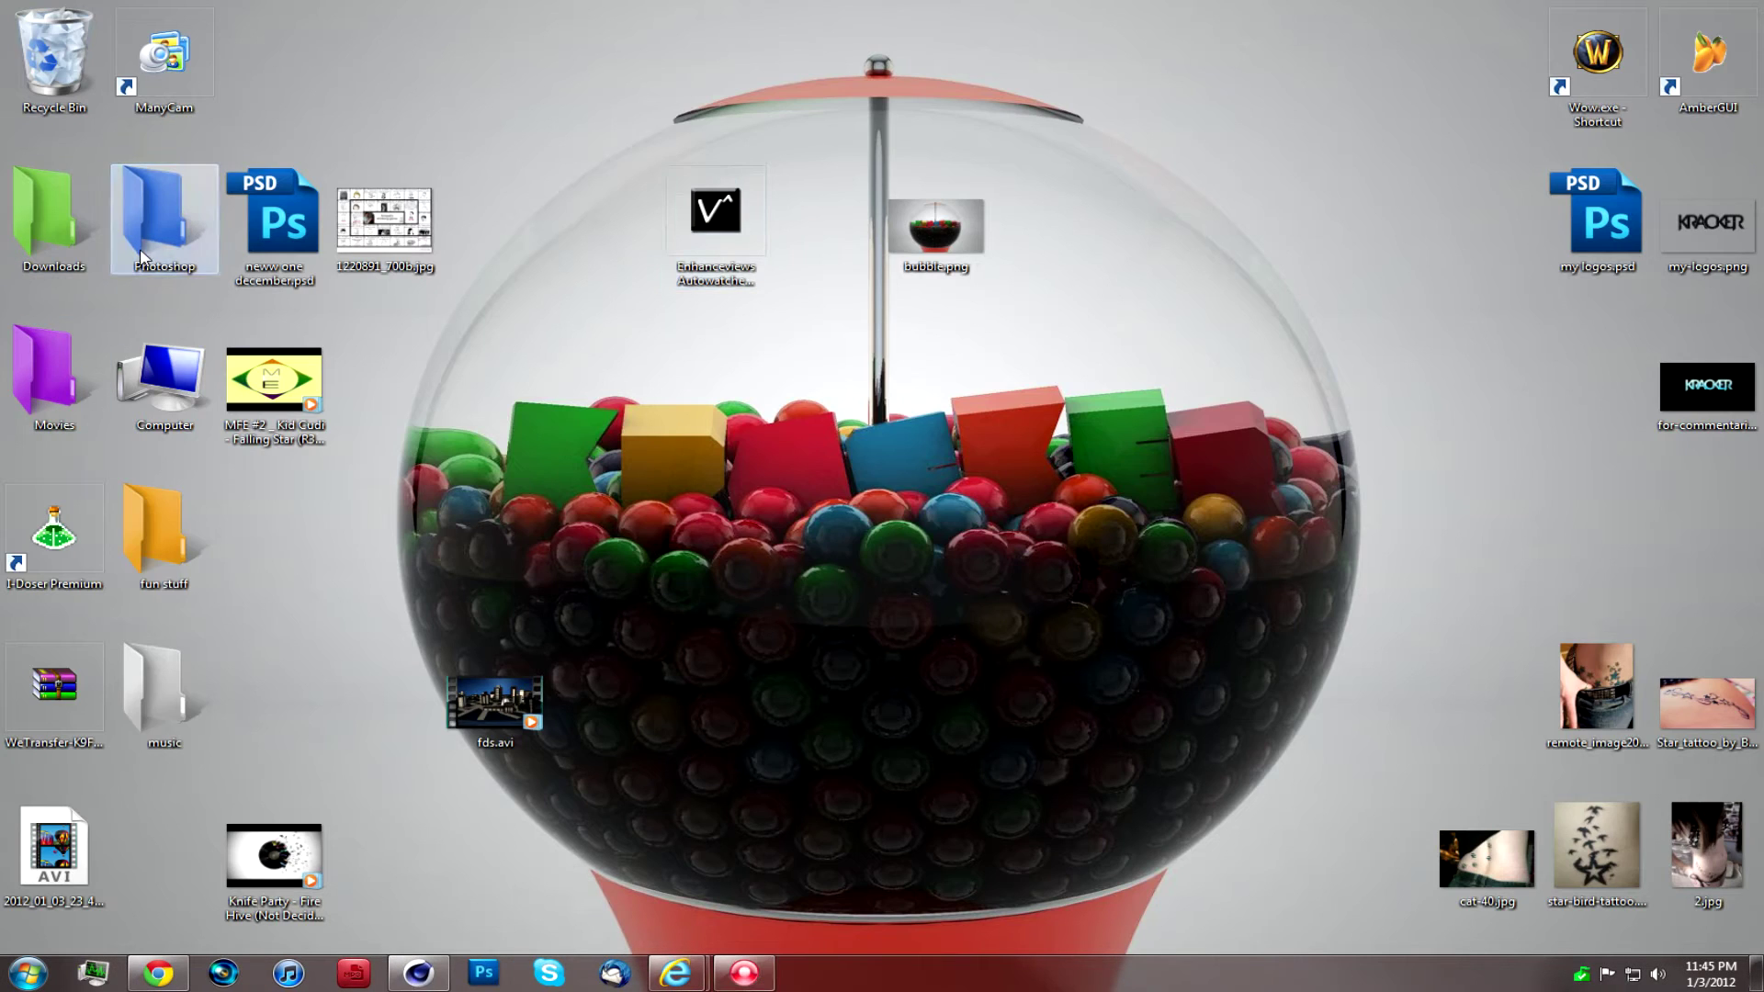
click(1292, 468)
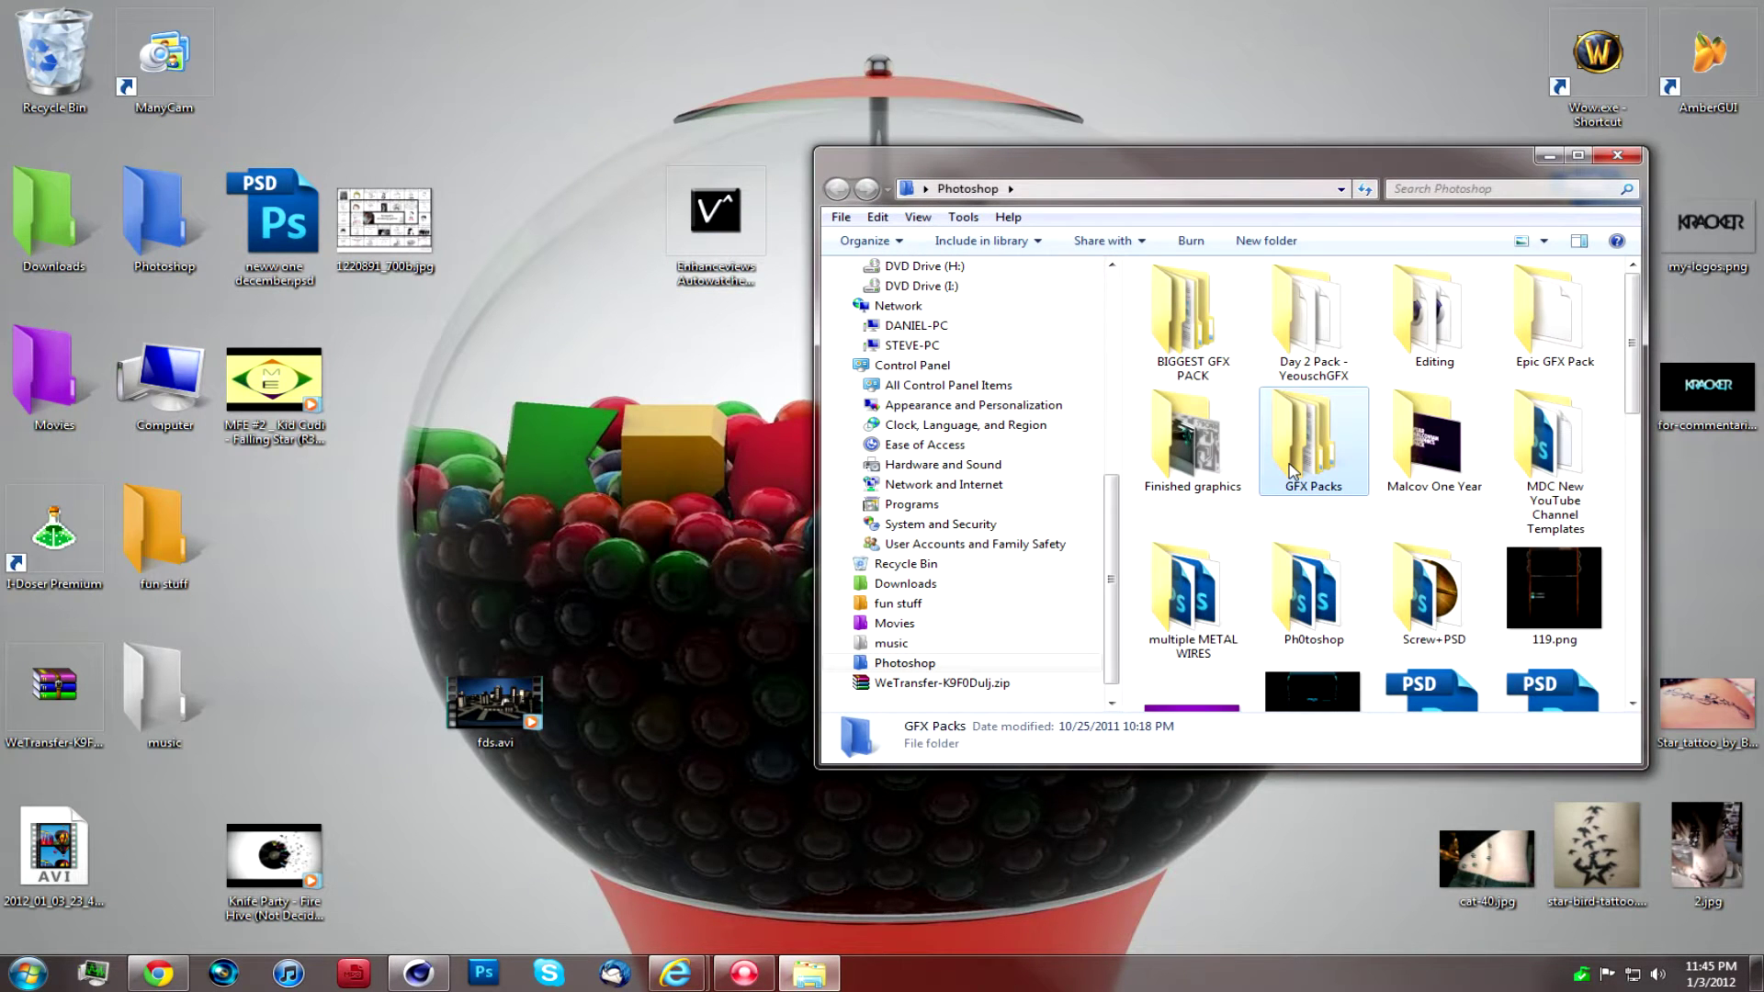
scroll(1293, 470, down, 5)
scroll(1323, 574, up, 4)
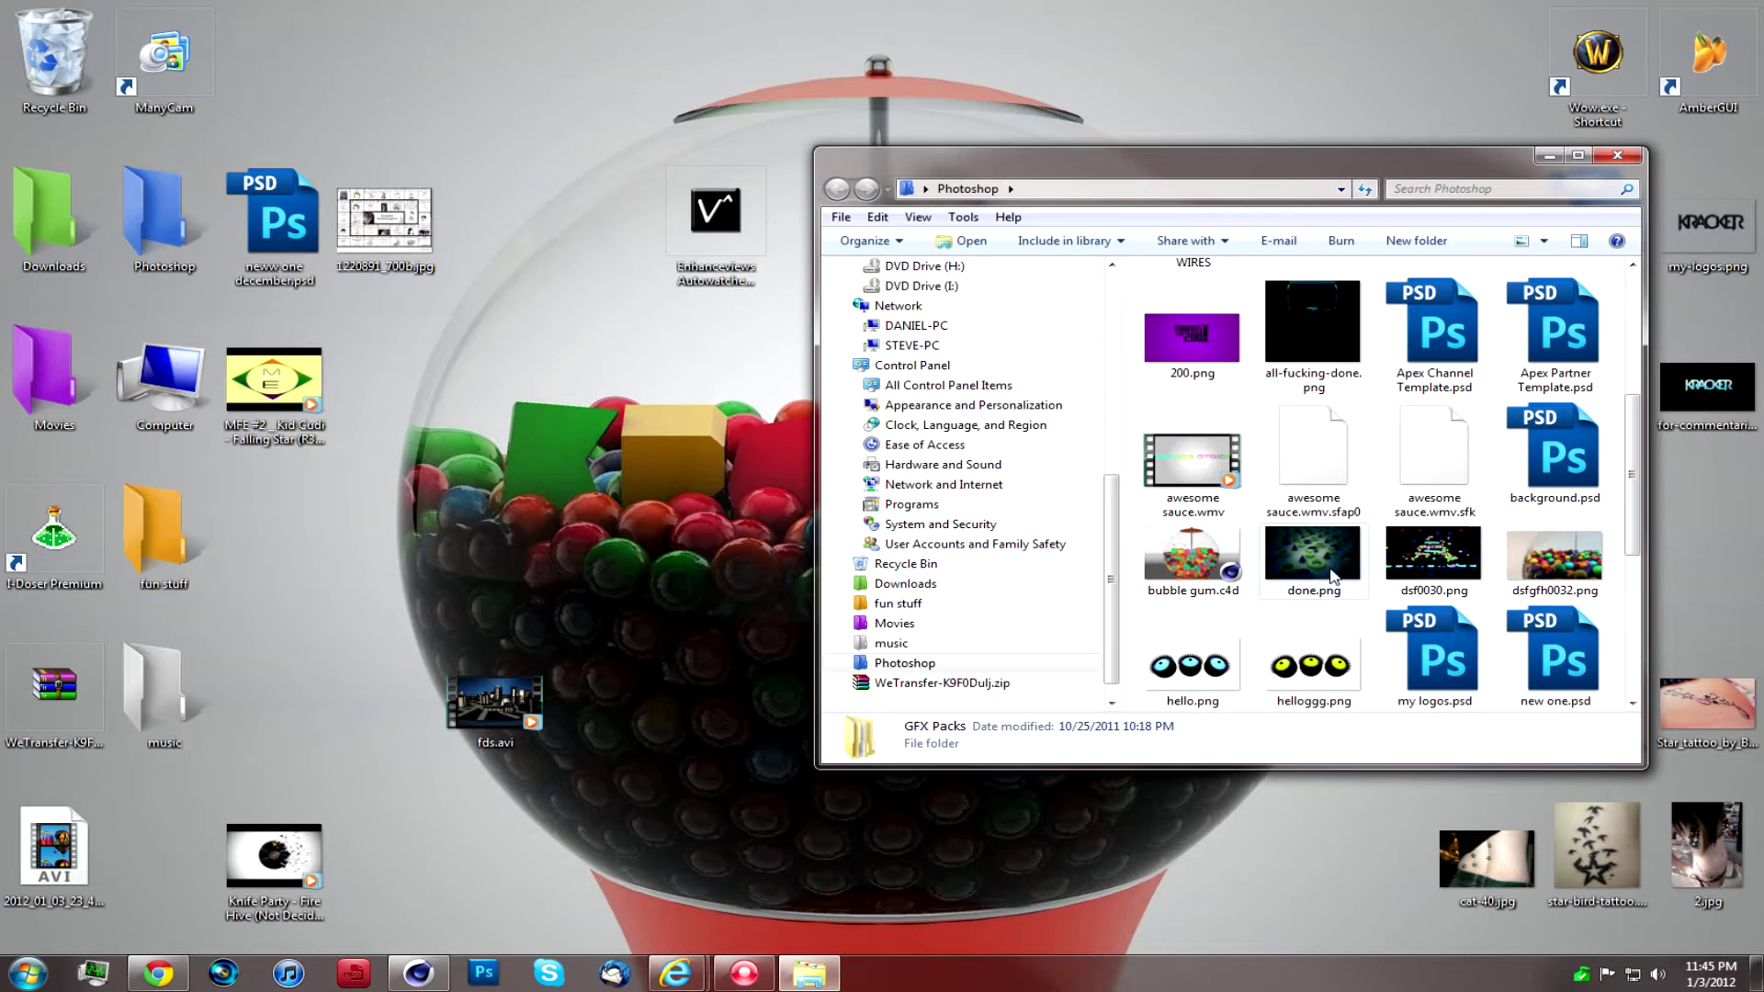
click(1536, 568)
double_click(1534, 568)
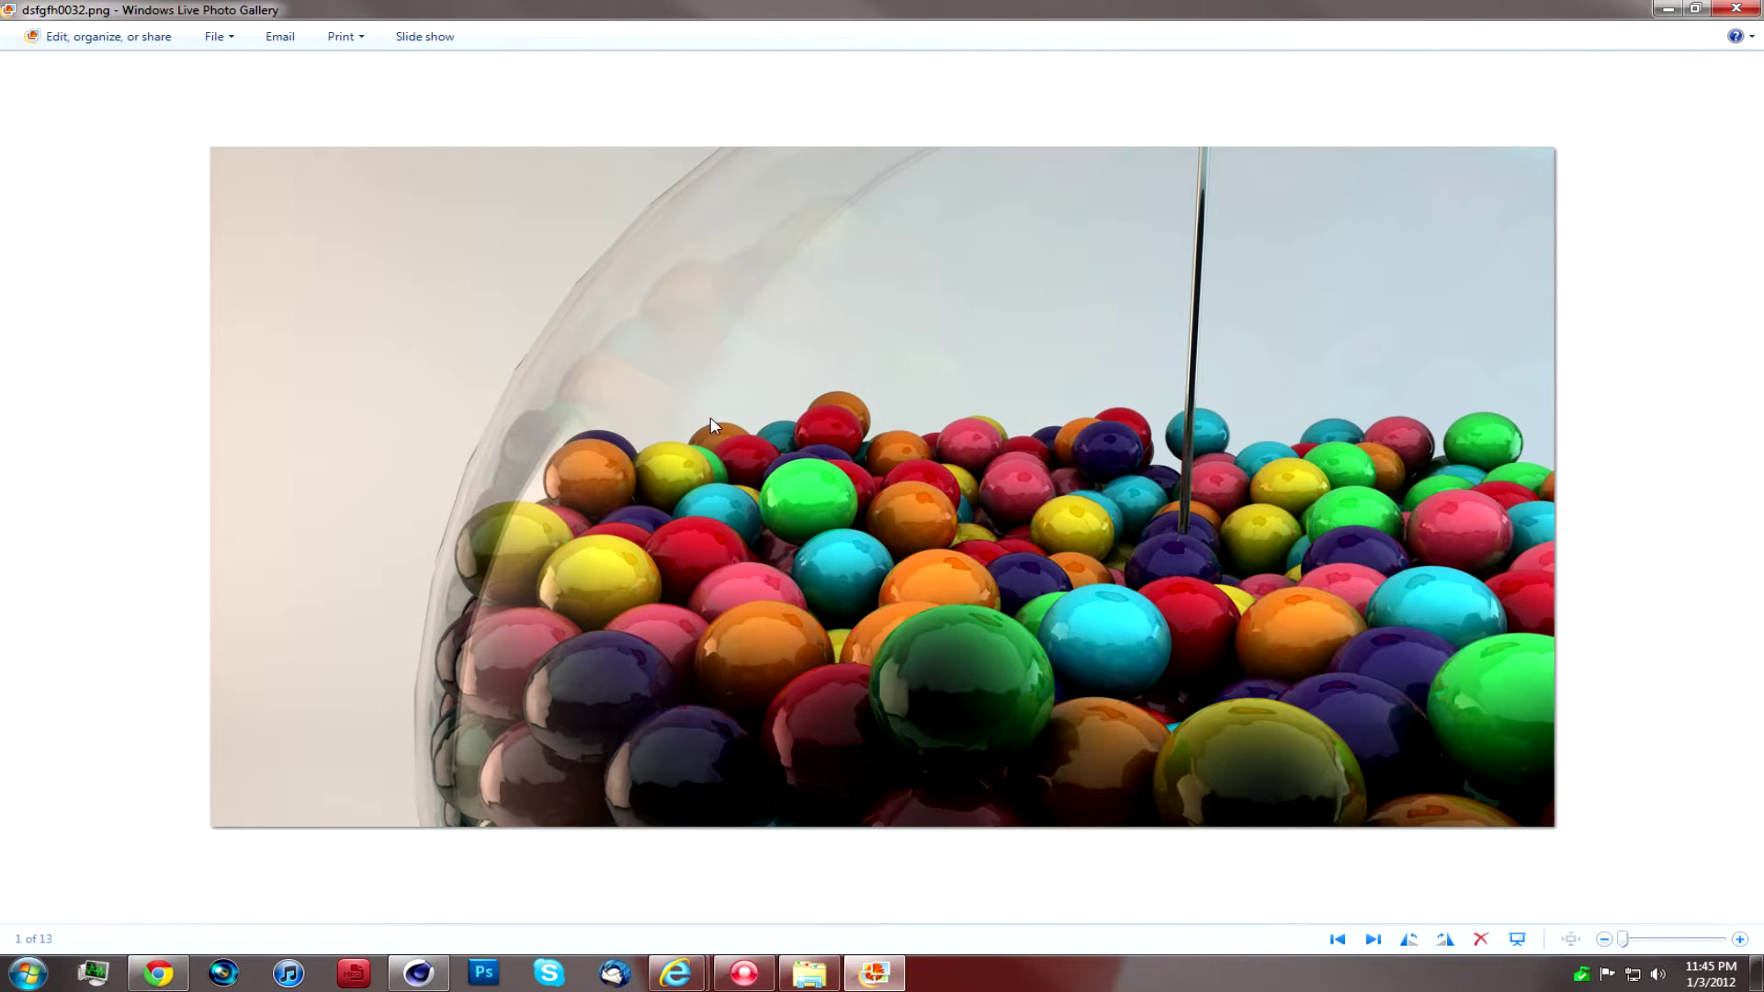
click(1735, 9)
click(1618, 156)
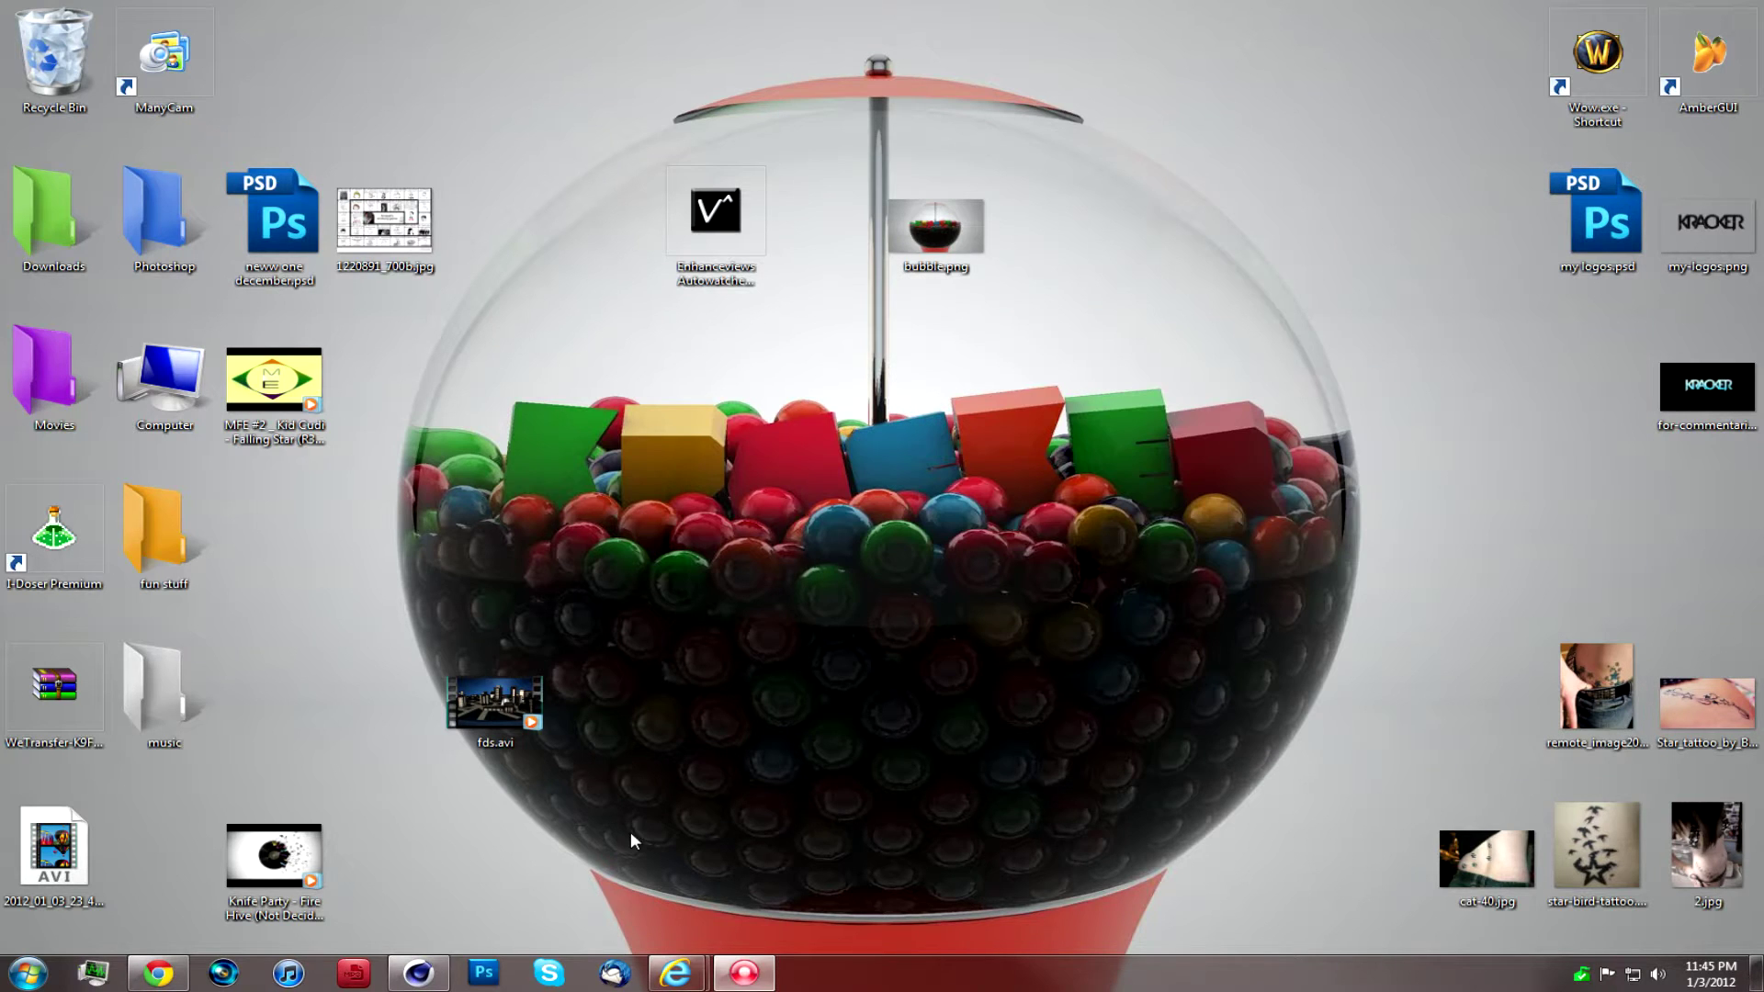
Step: Back in Cinema 4D, scale the sphere up to about 280 cm across and raise it to about 89 cm on the Y axis
click(418, 973)
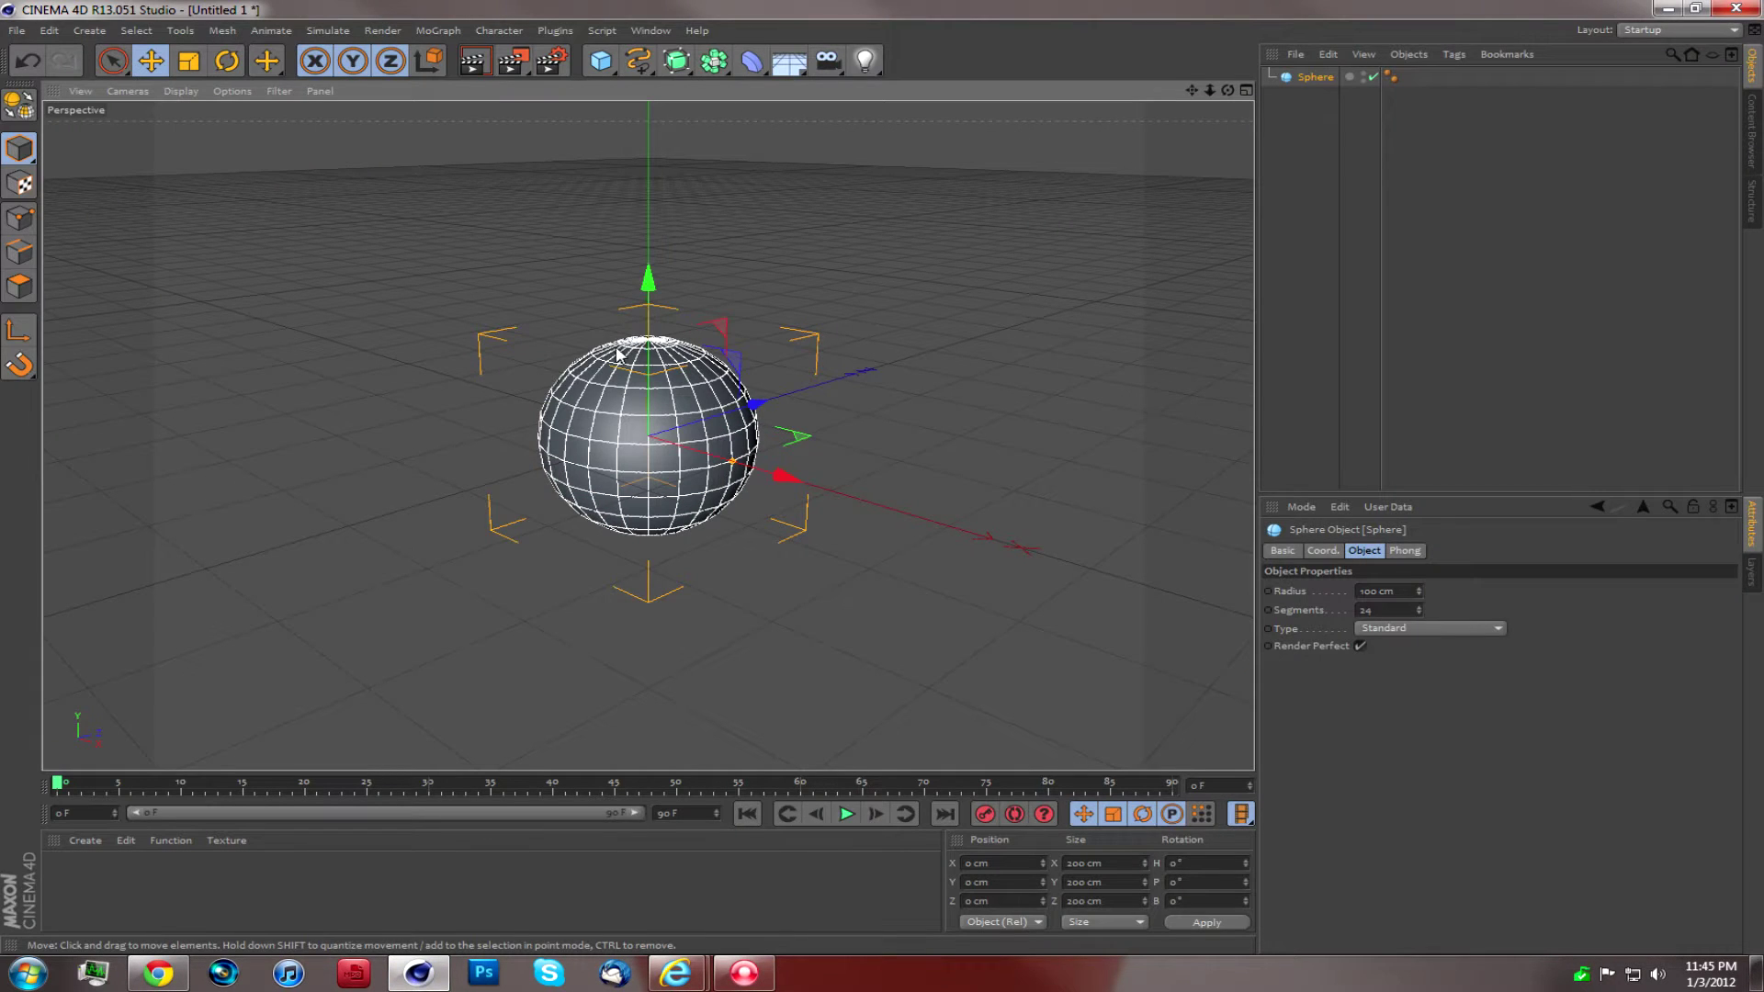
key(t)
drag(805, 298, 1107, 243)
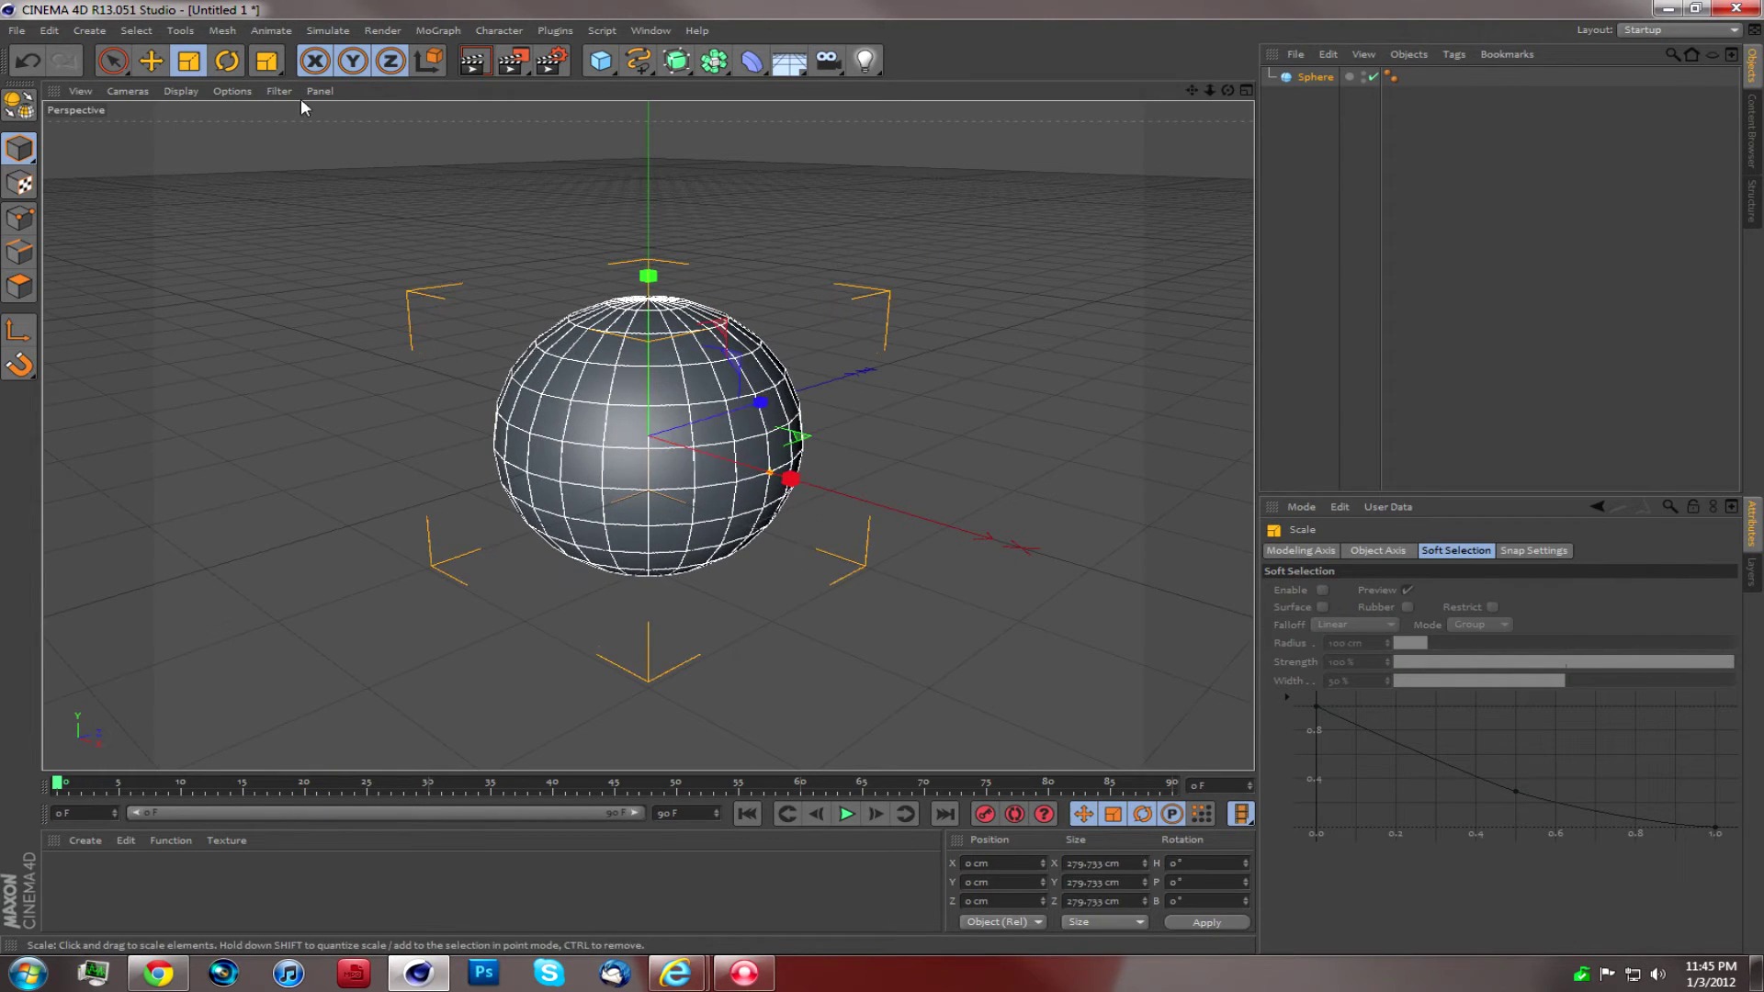
click(152, 62)
drag(653, 258, 654, 166)
drag(1192, 90, 1240, 198)
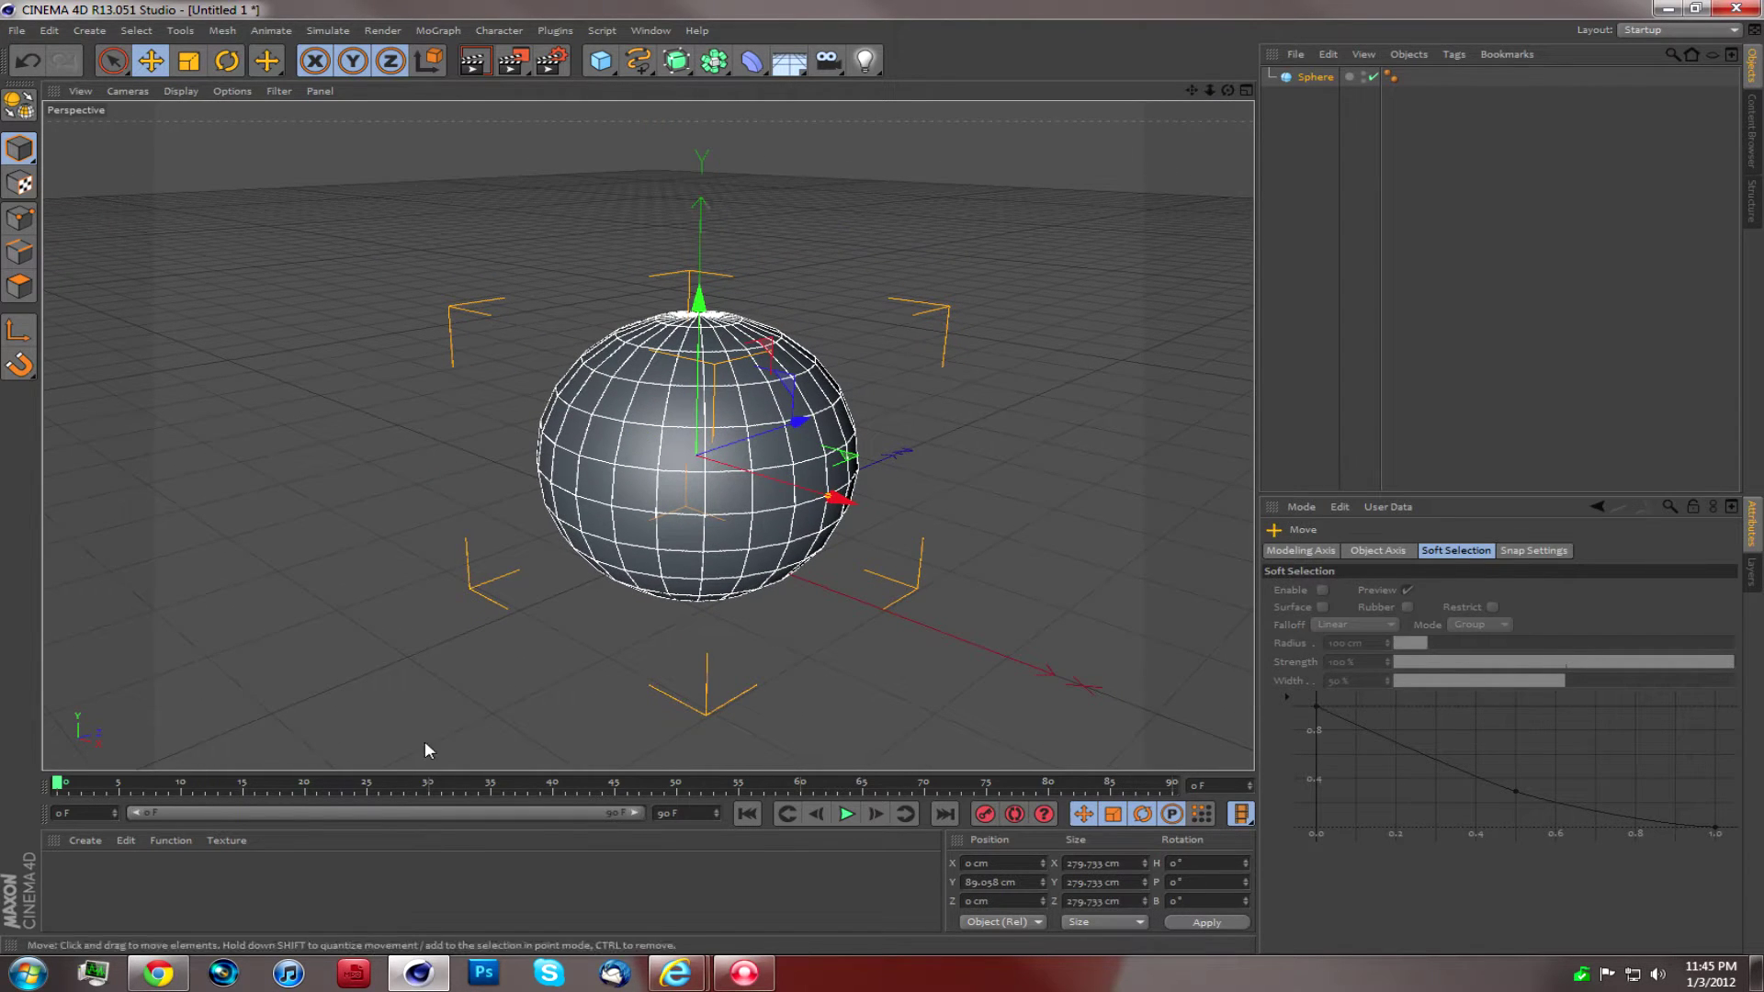
Step: Apply a new material with Transparency enabled to the sphere and render the perspective view
click(83, 840)
click(123, 669)
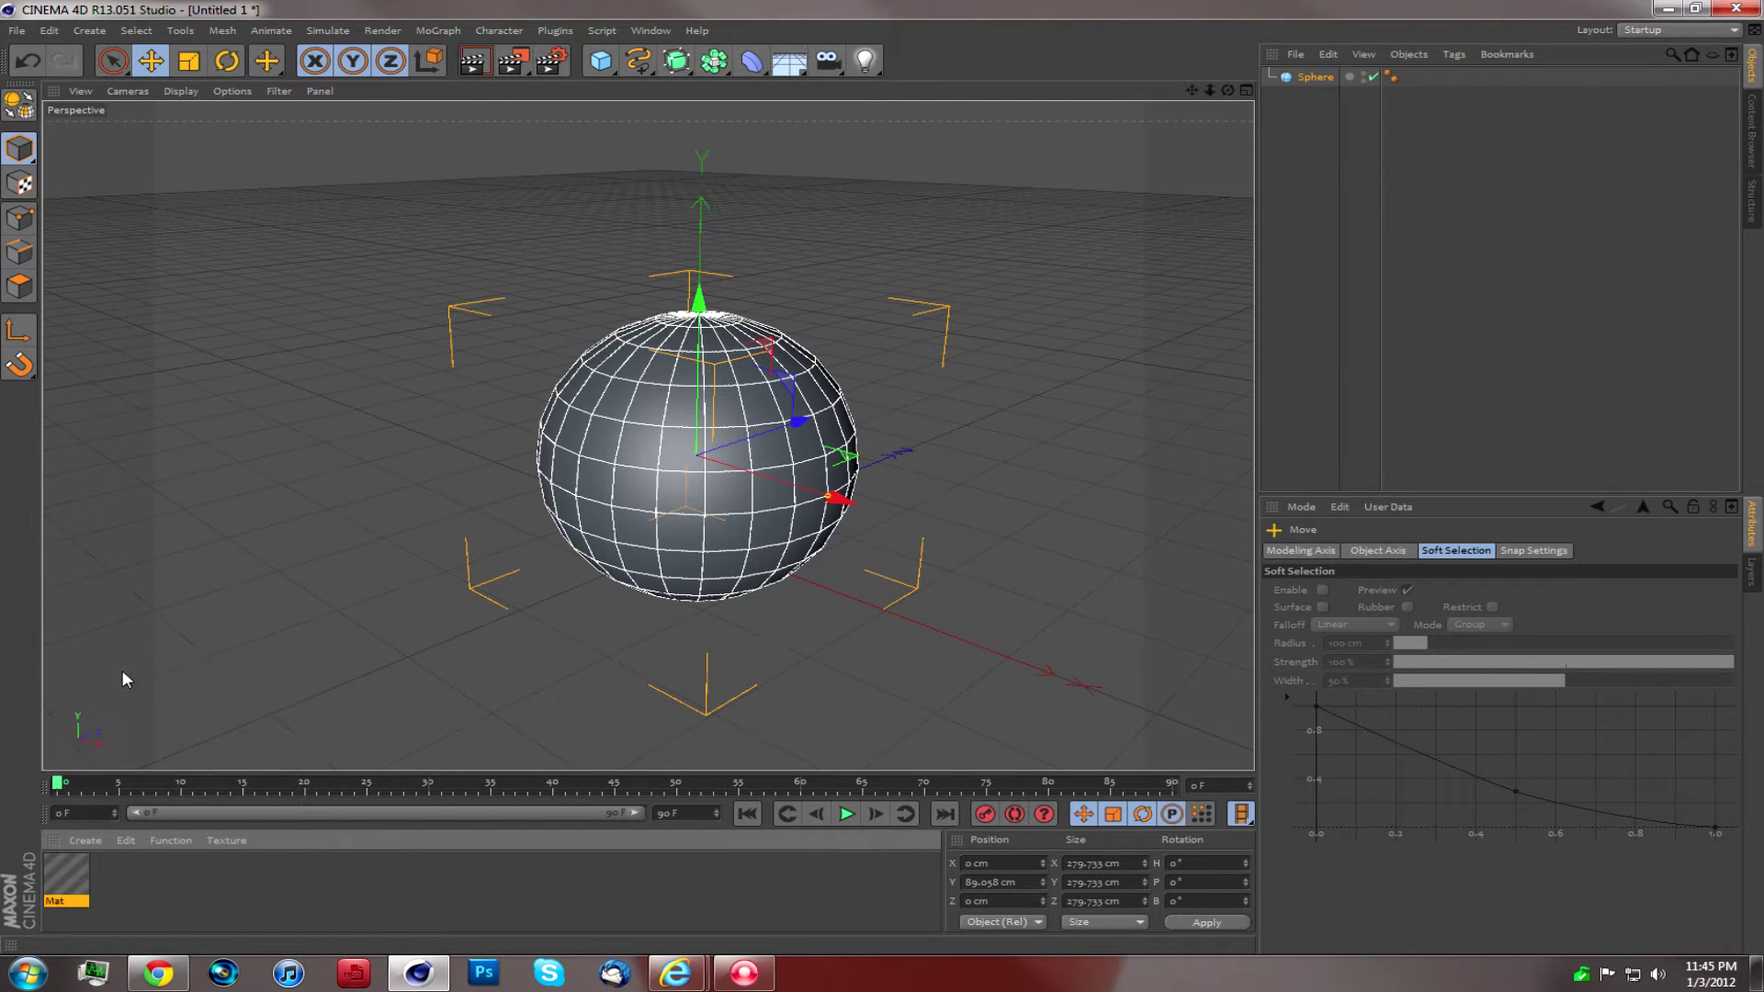
double_click(66, 877)
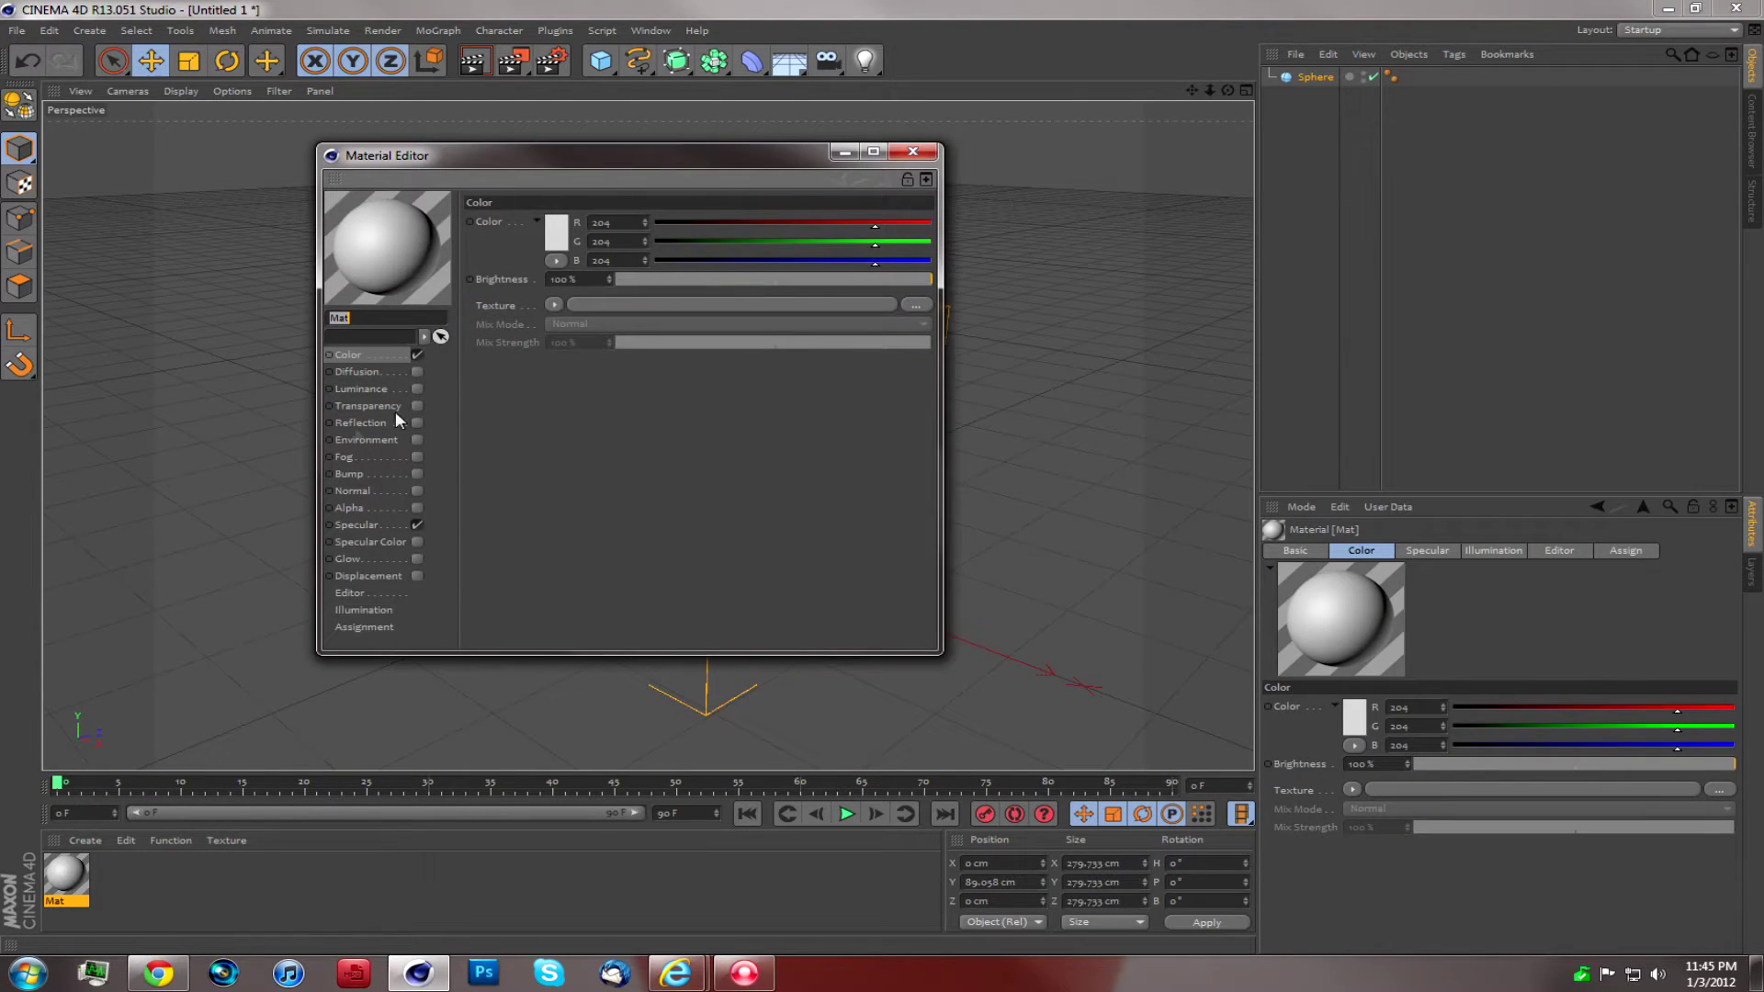
click(417, 406)
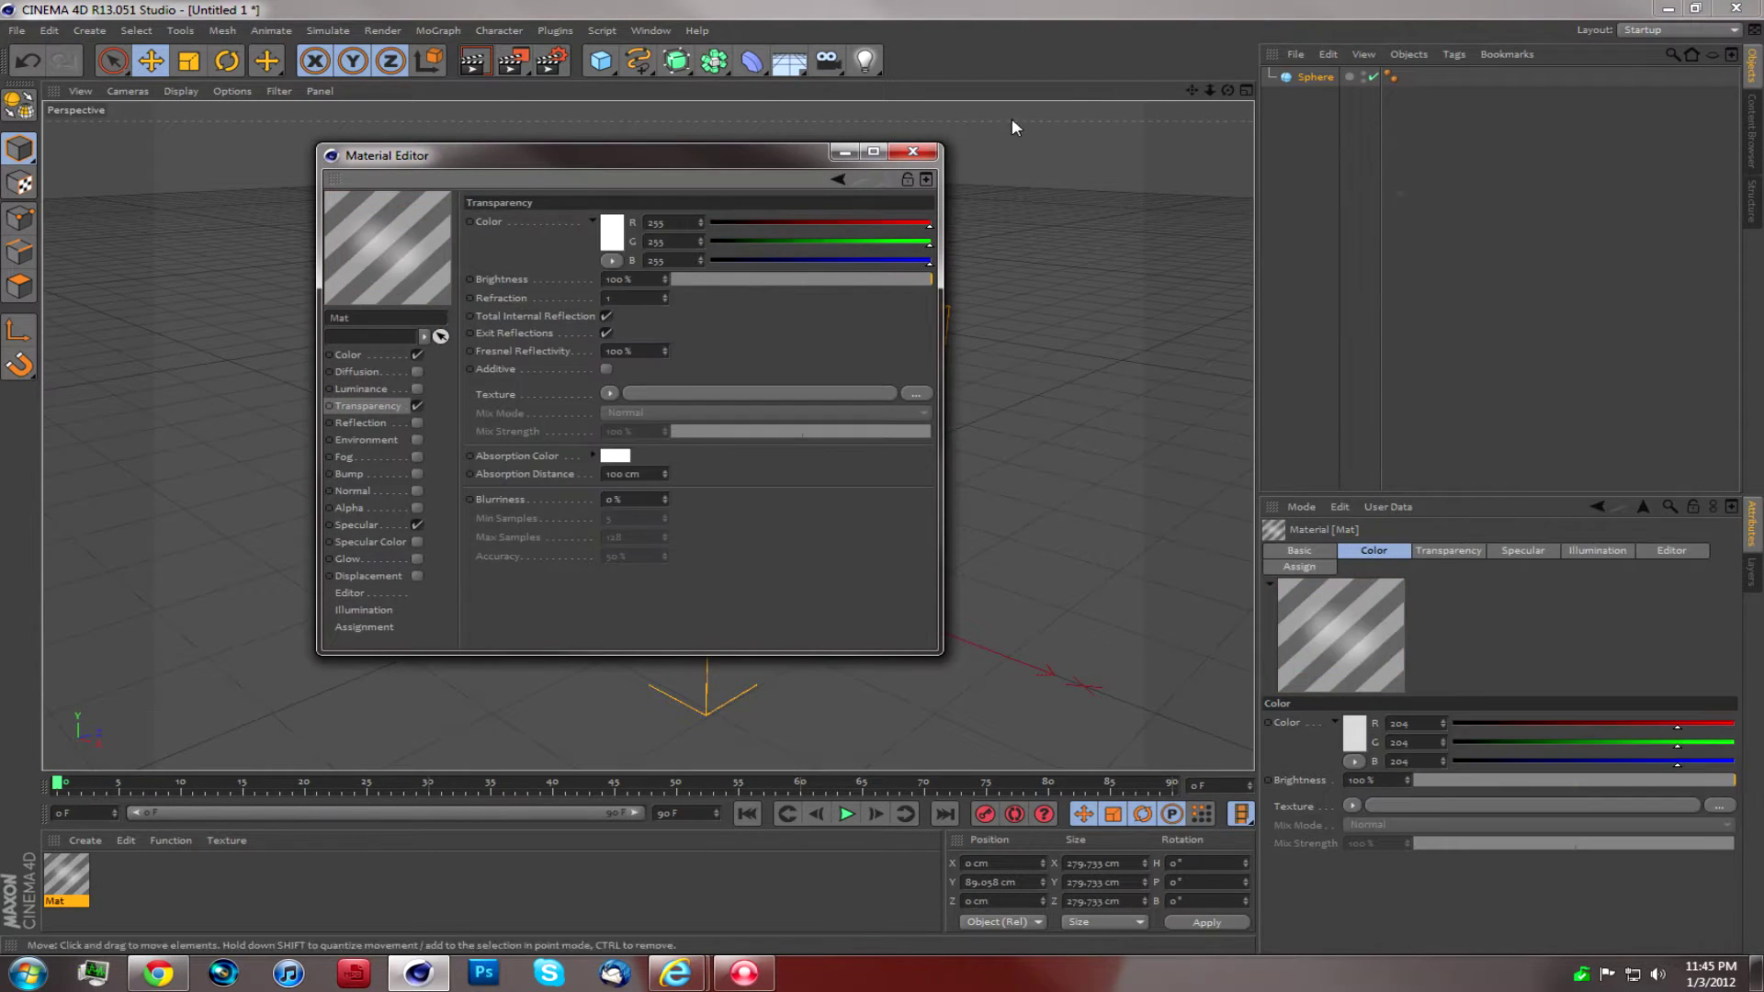
click(930, 153)
drag(51, 880, 662, 461)
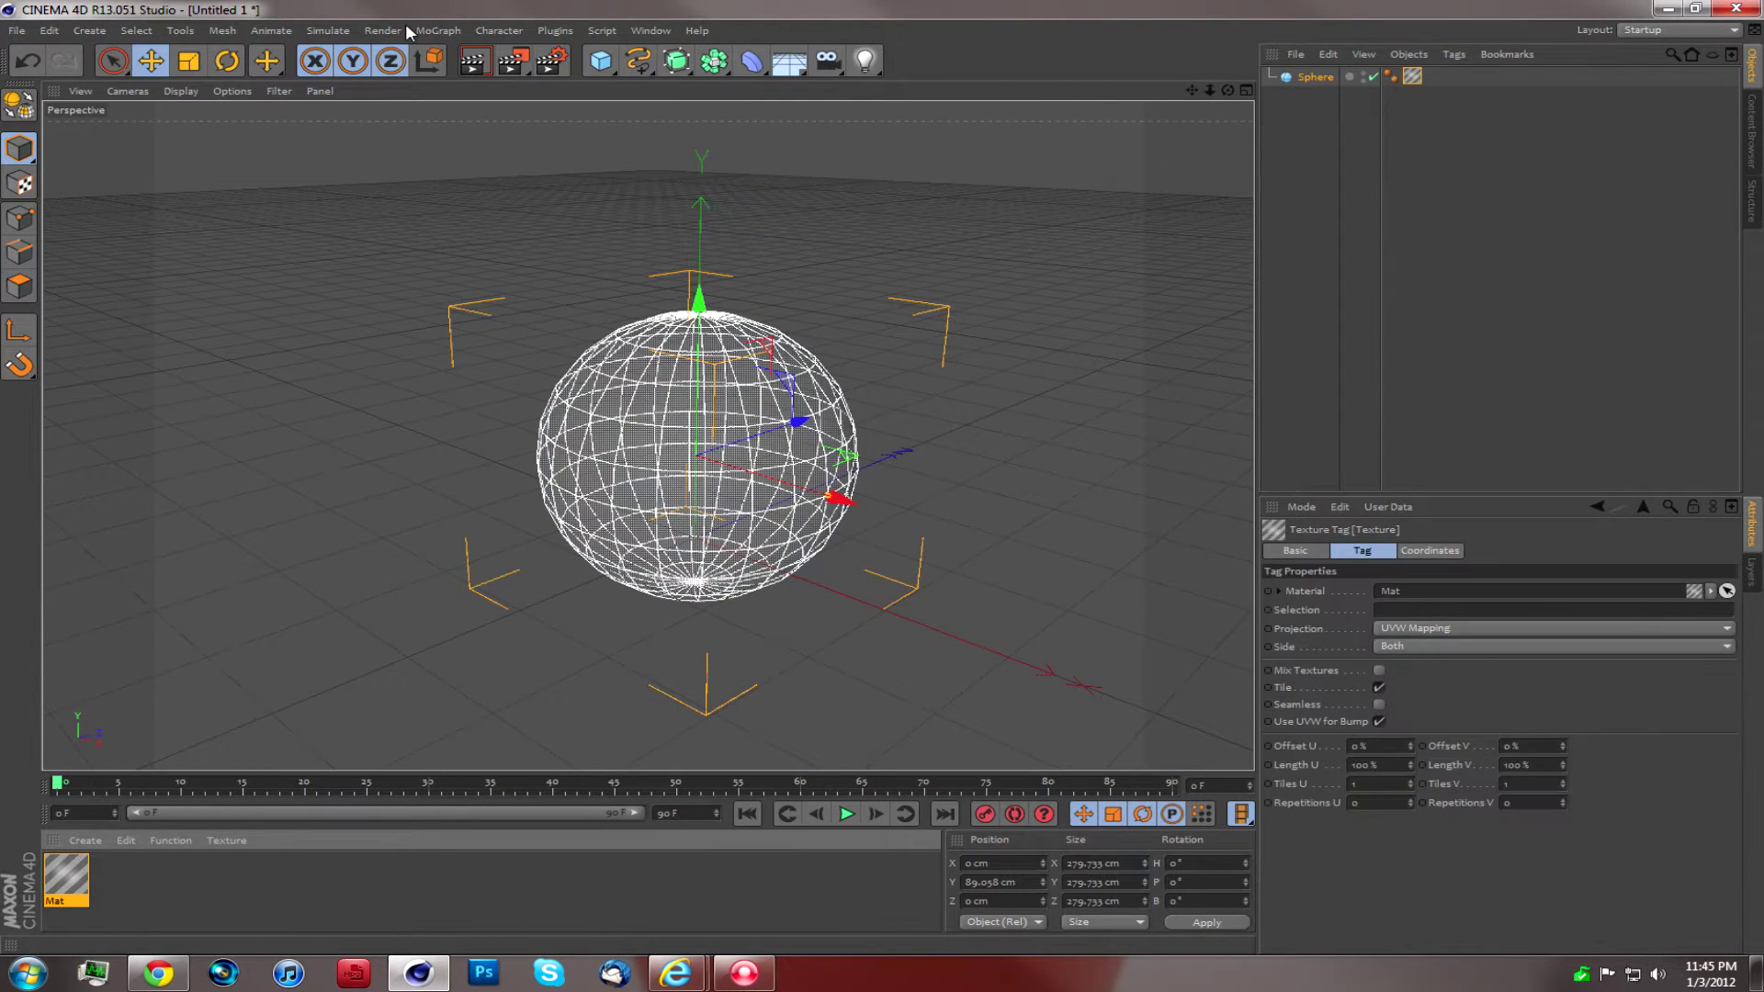
click(472, 67)
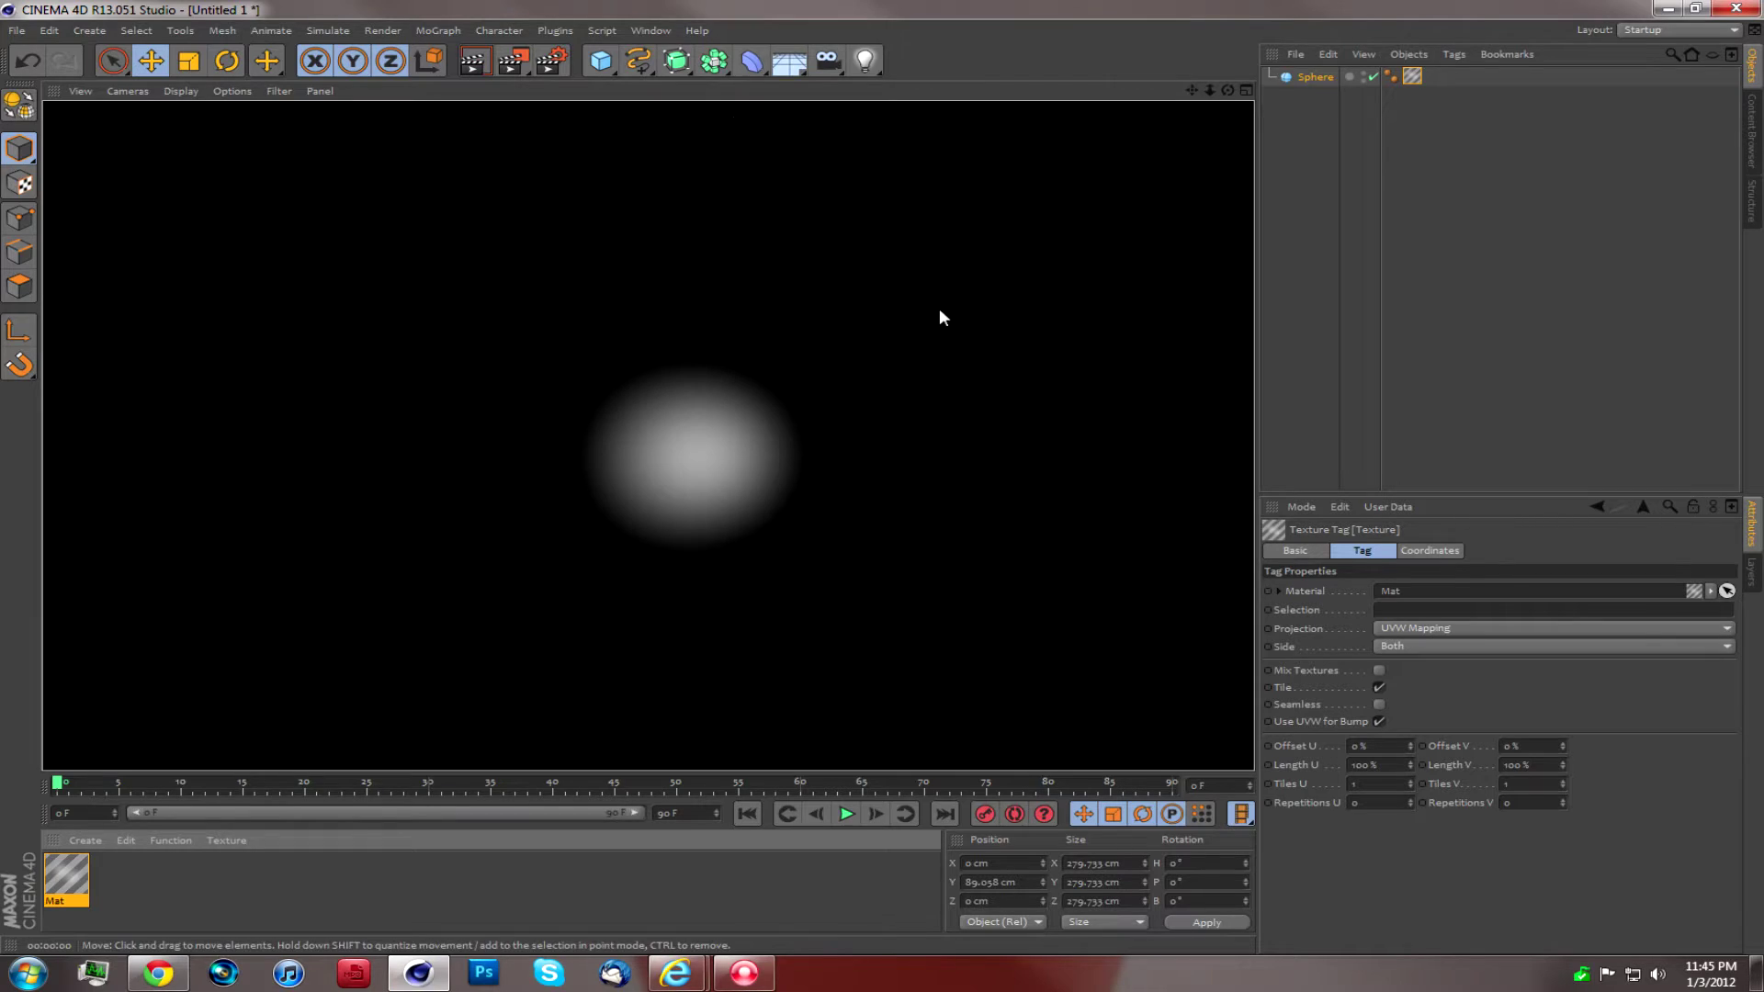
Step: Add a second sphere primitive and rename it gumball
drag(1210, 90, 1286, 90)
click(600, 62)
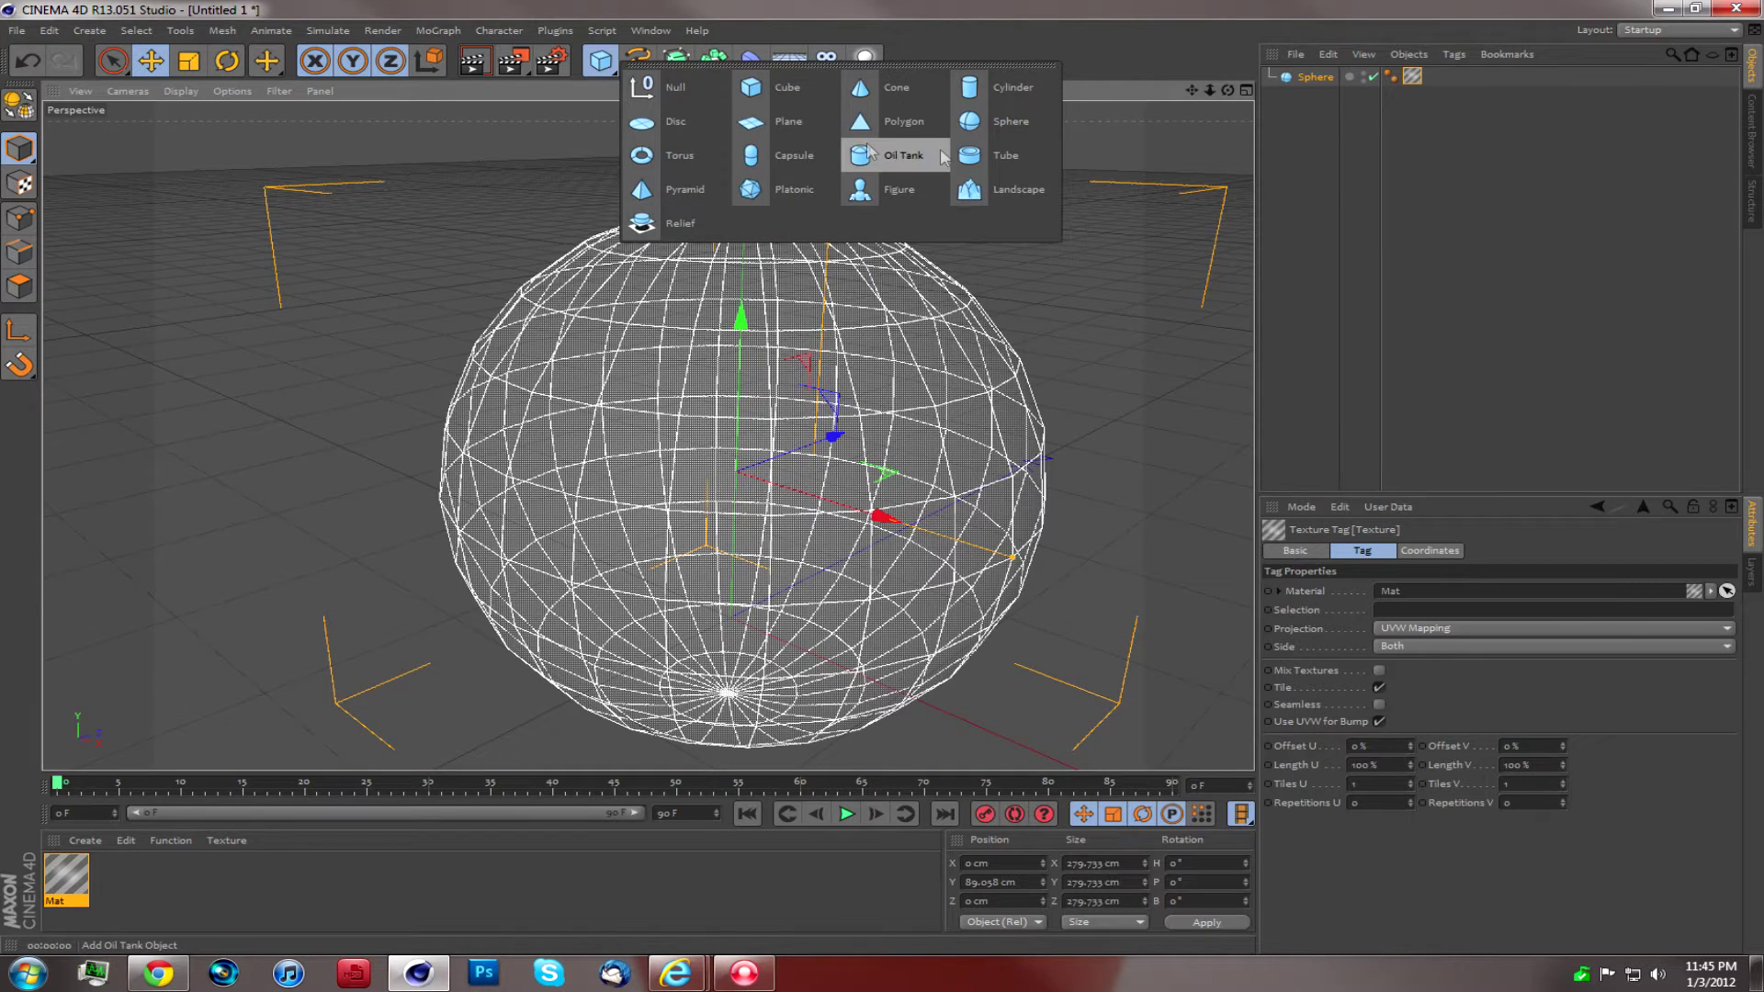
click(978, 128)
double_click(1315, 76)
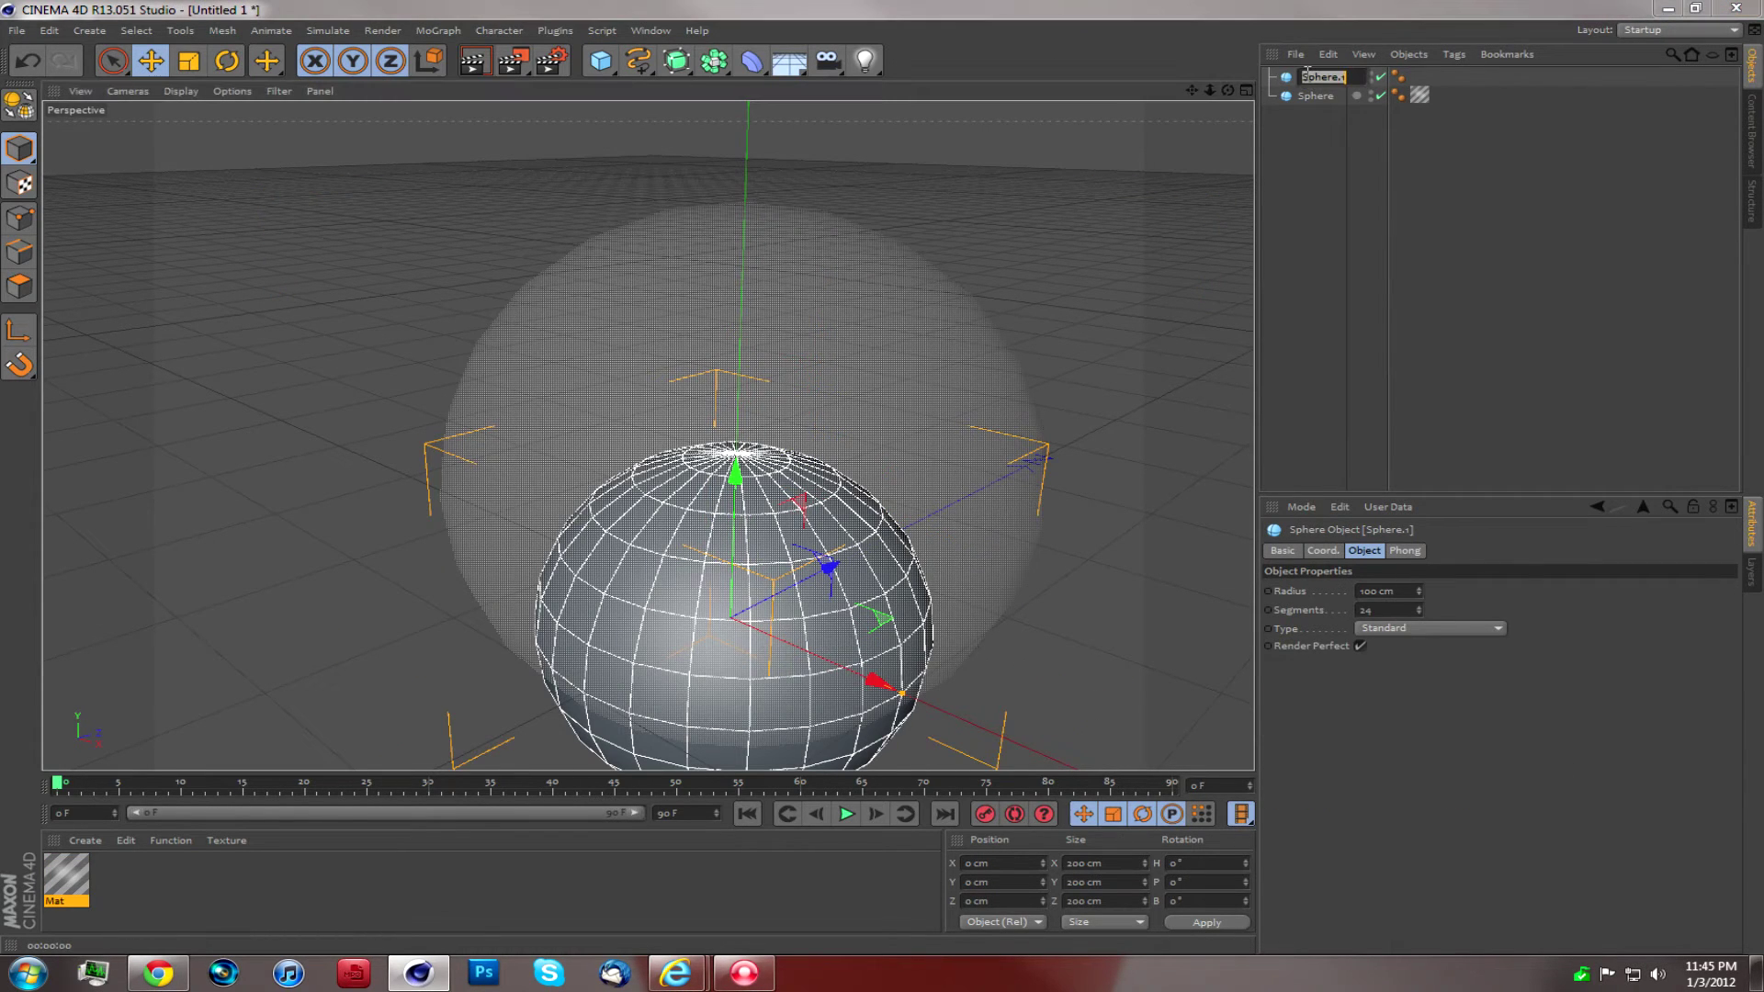
text(a)
text(umball)
key(Return)
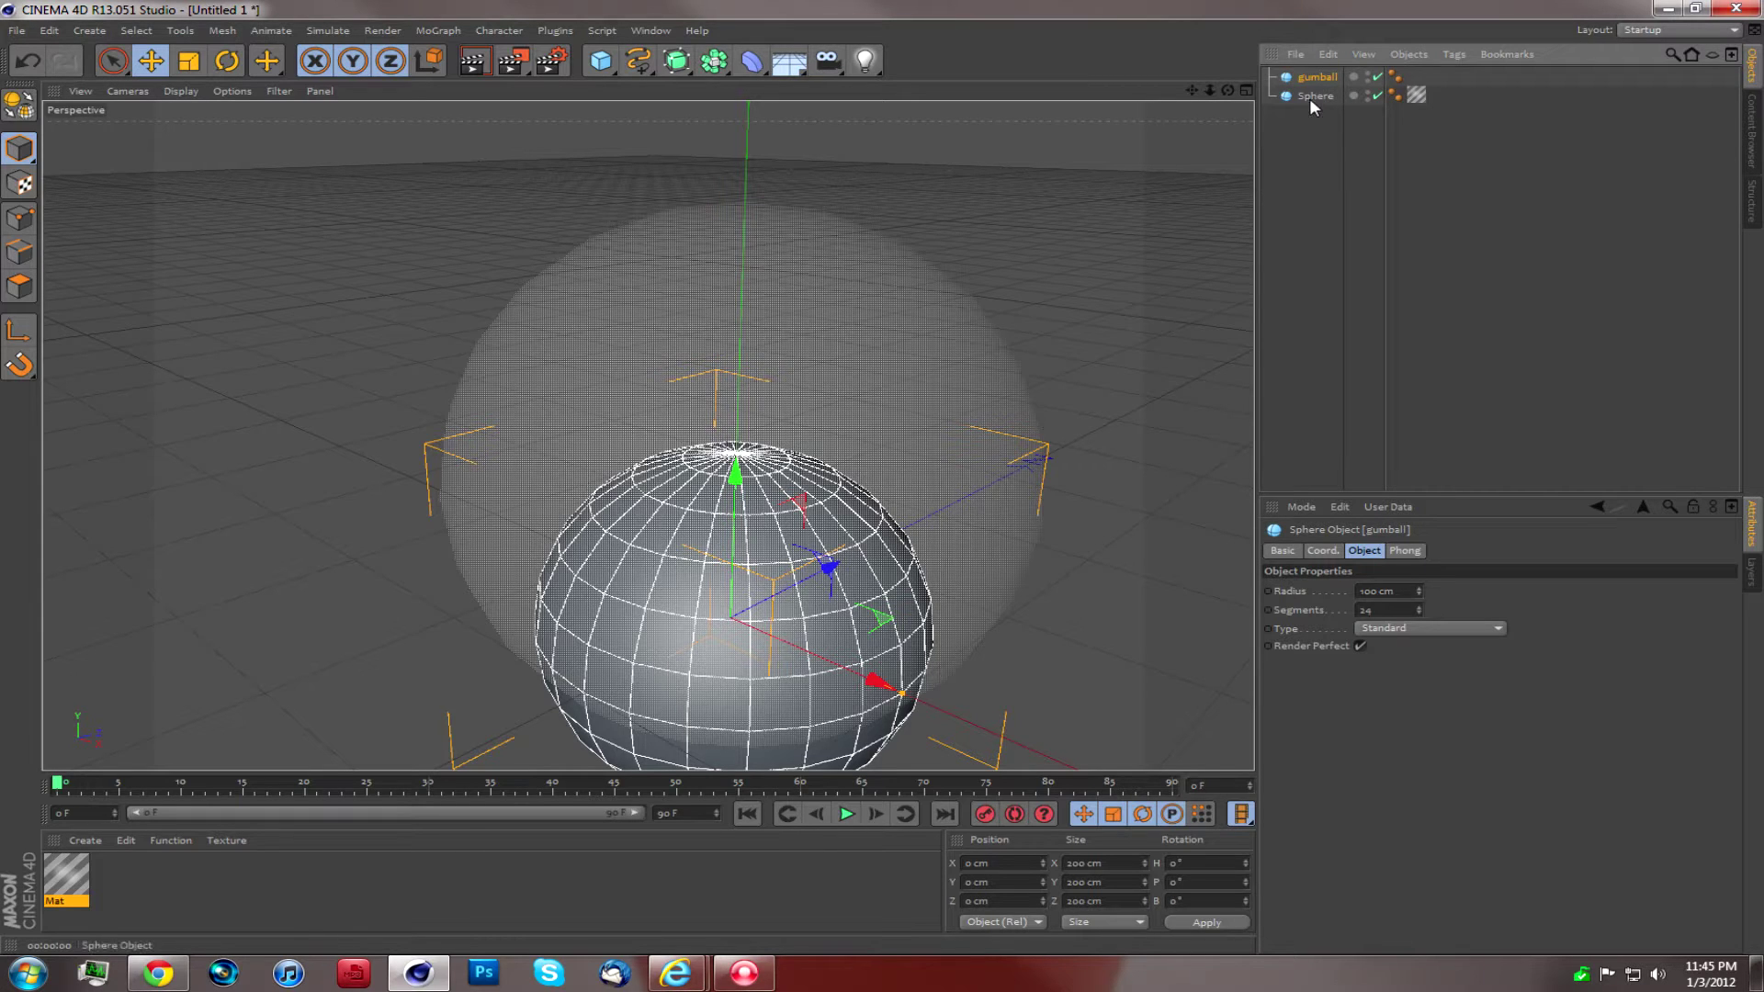
Step: Scale the gumball sphere down to about 11 cm across and return to the Move tool
key(t)
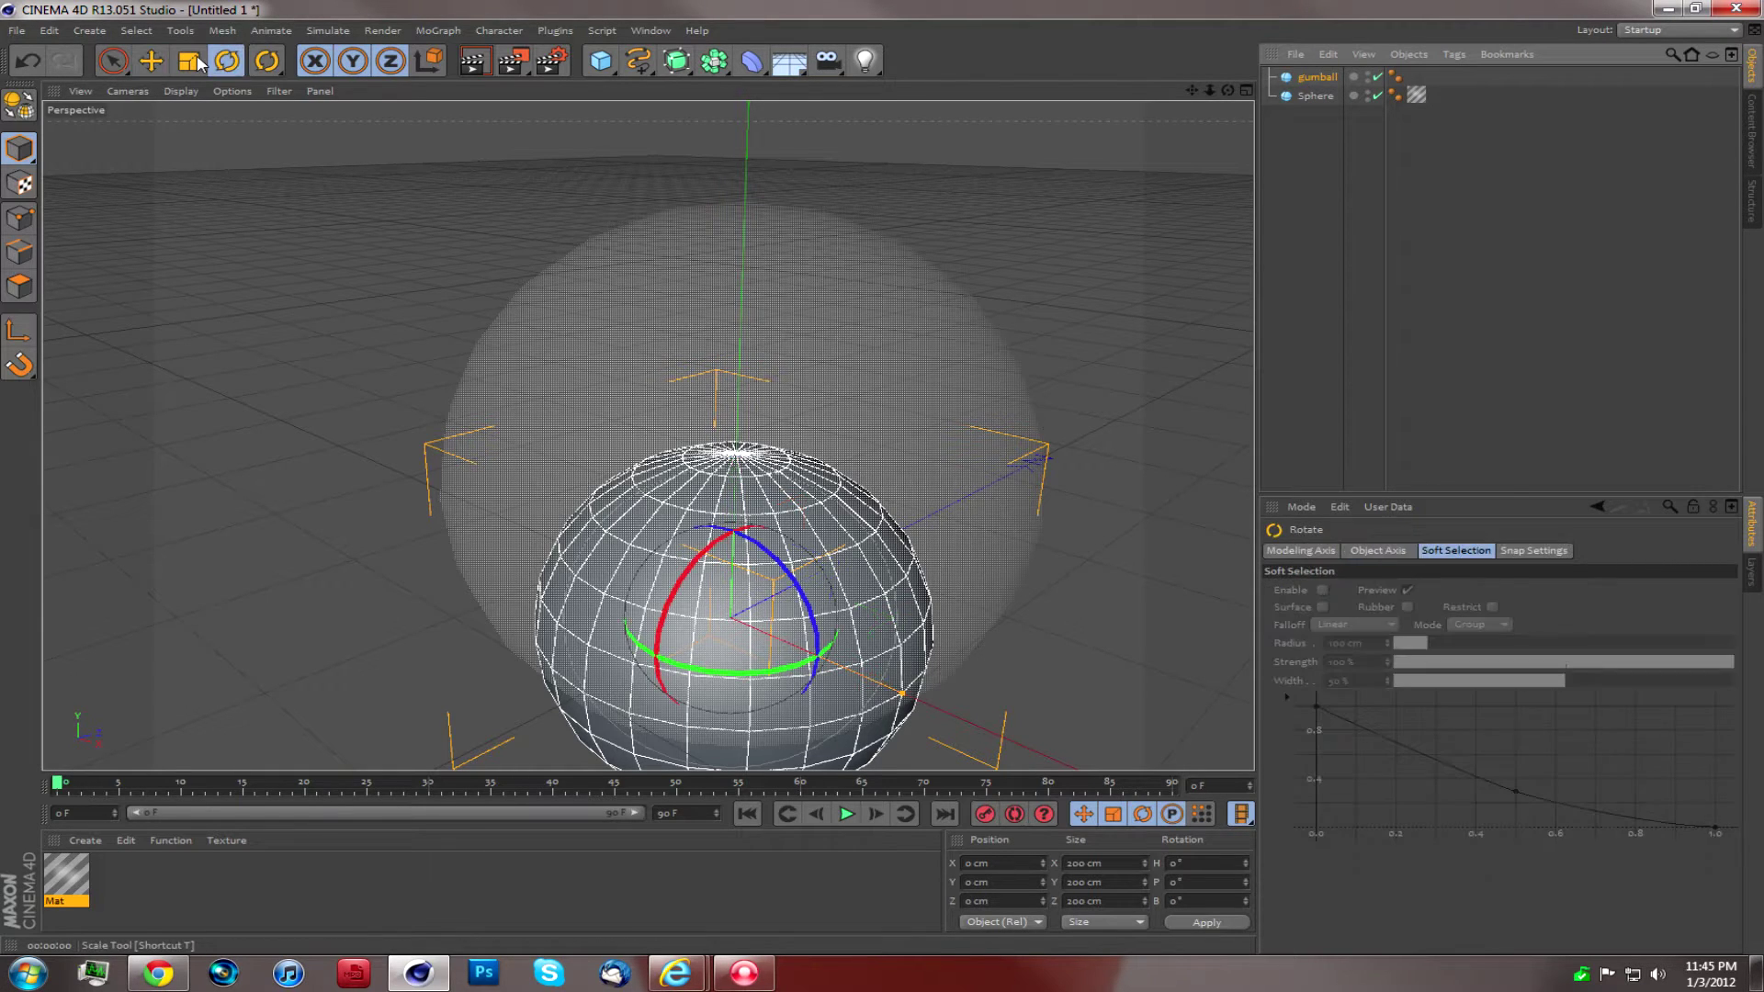
drag(1043, 395, 432, 785)
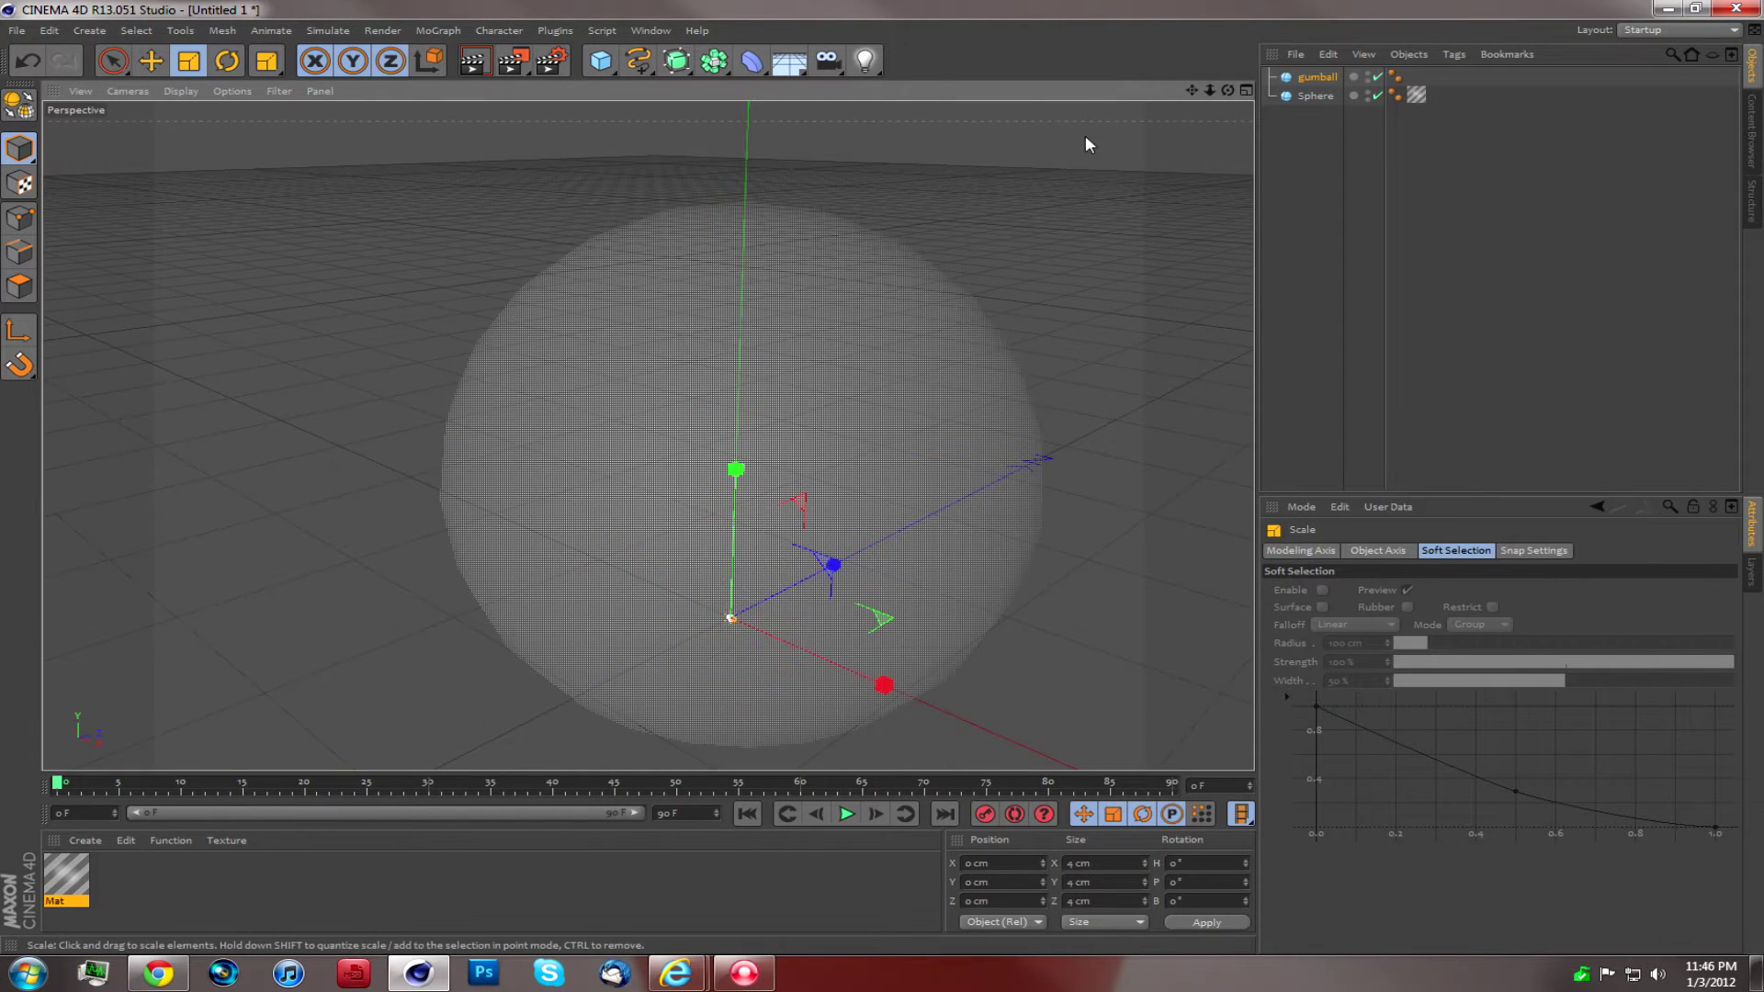
drag(896, 481, 1763, 2)
key(e)
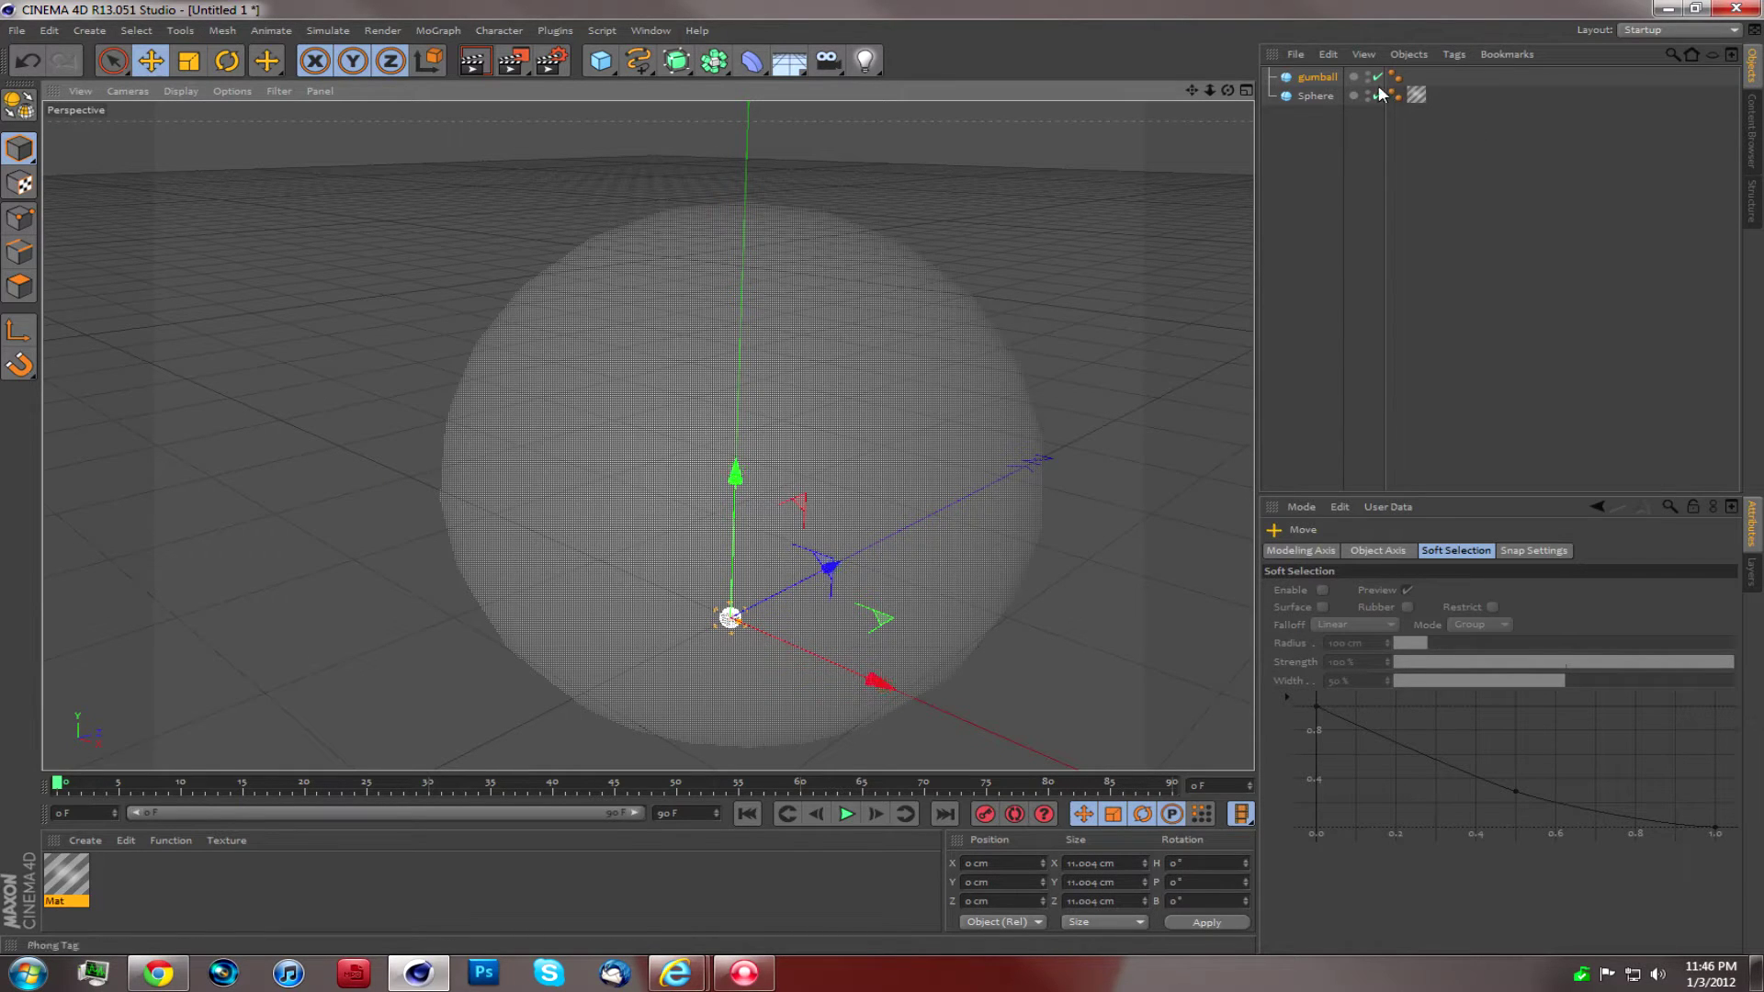
Step: Duplicate the gumball sphere into seven copies and delete the original gumball object
ctrl+drag(1326, 79, 1342, 143)
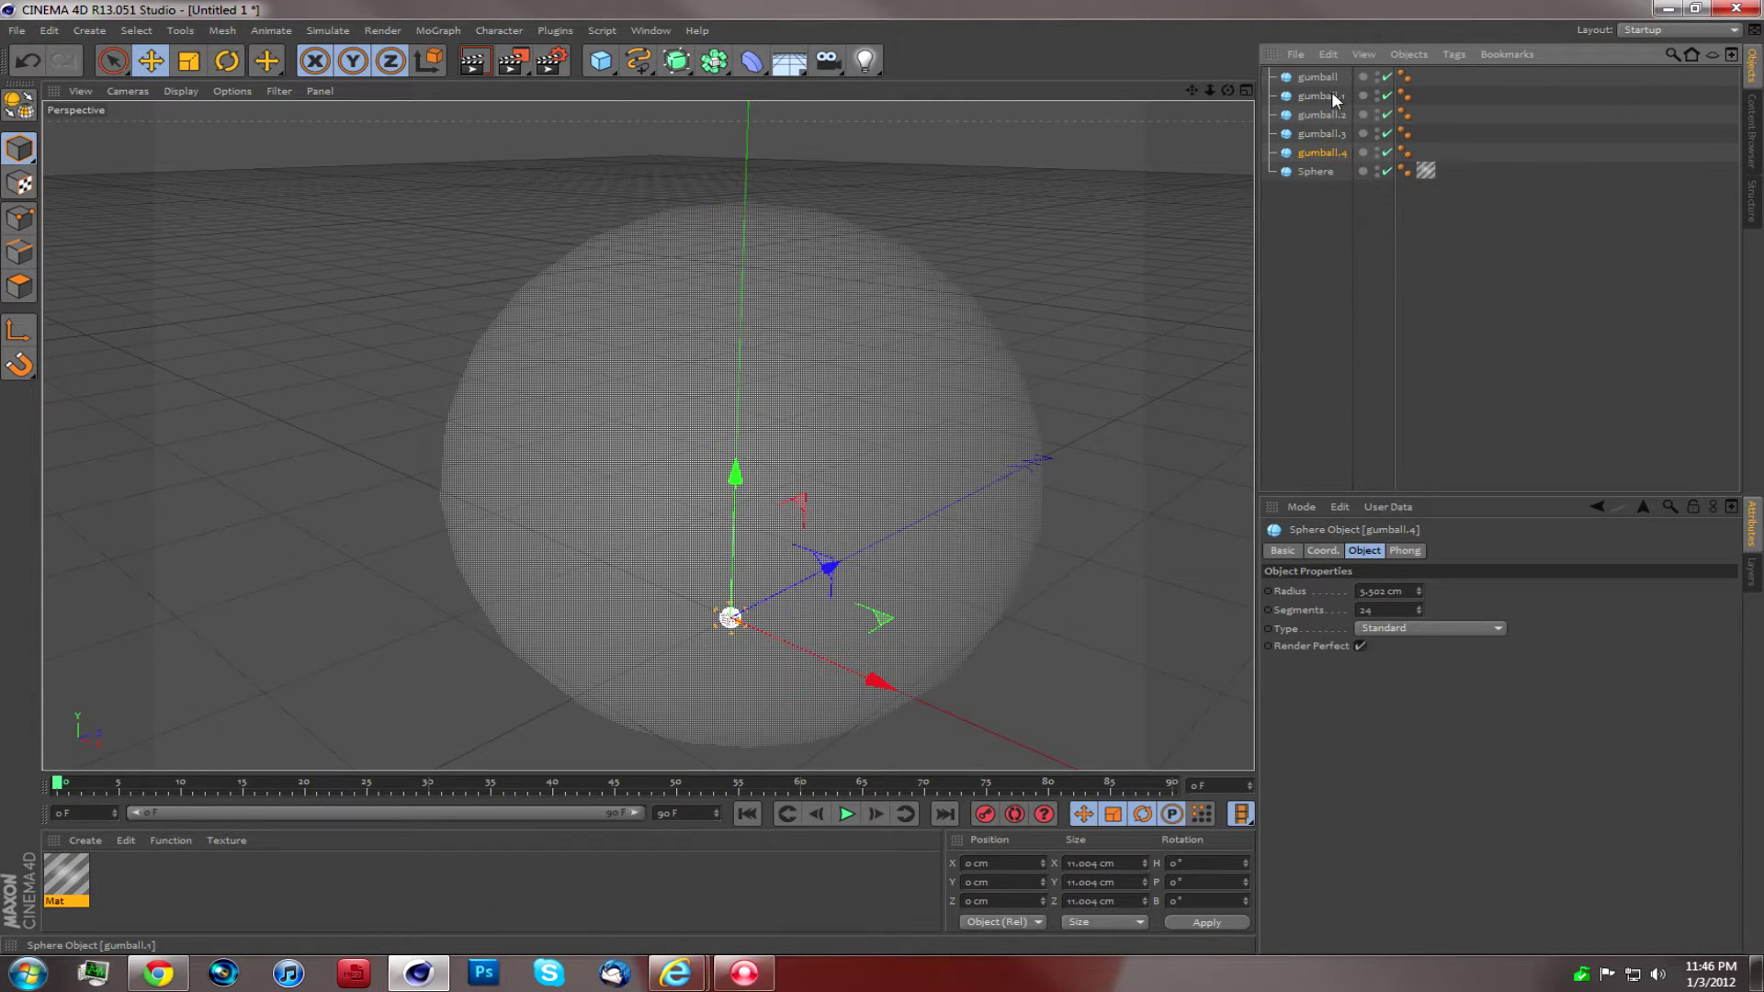
double_click(1330, 152)
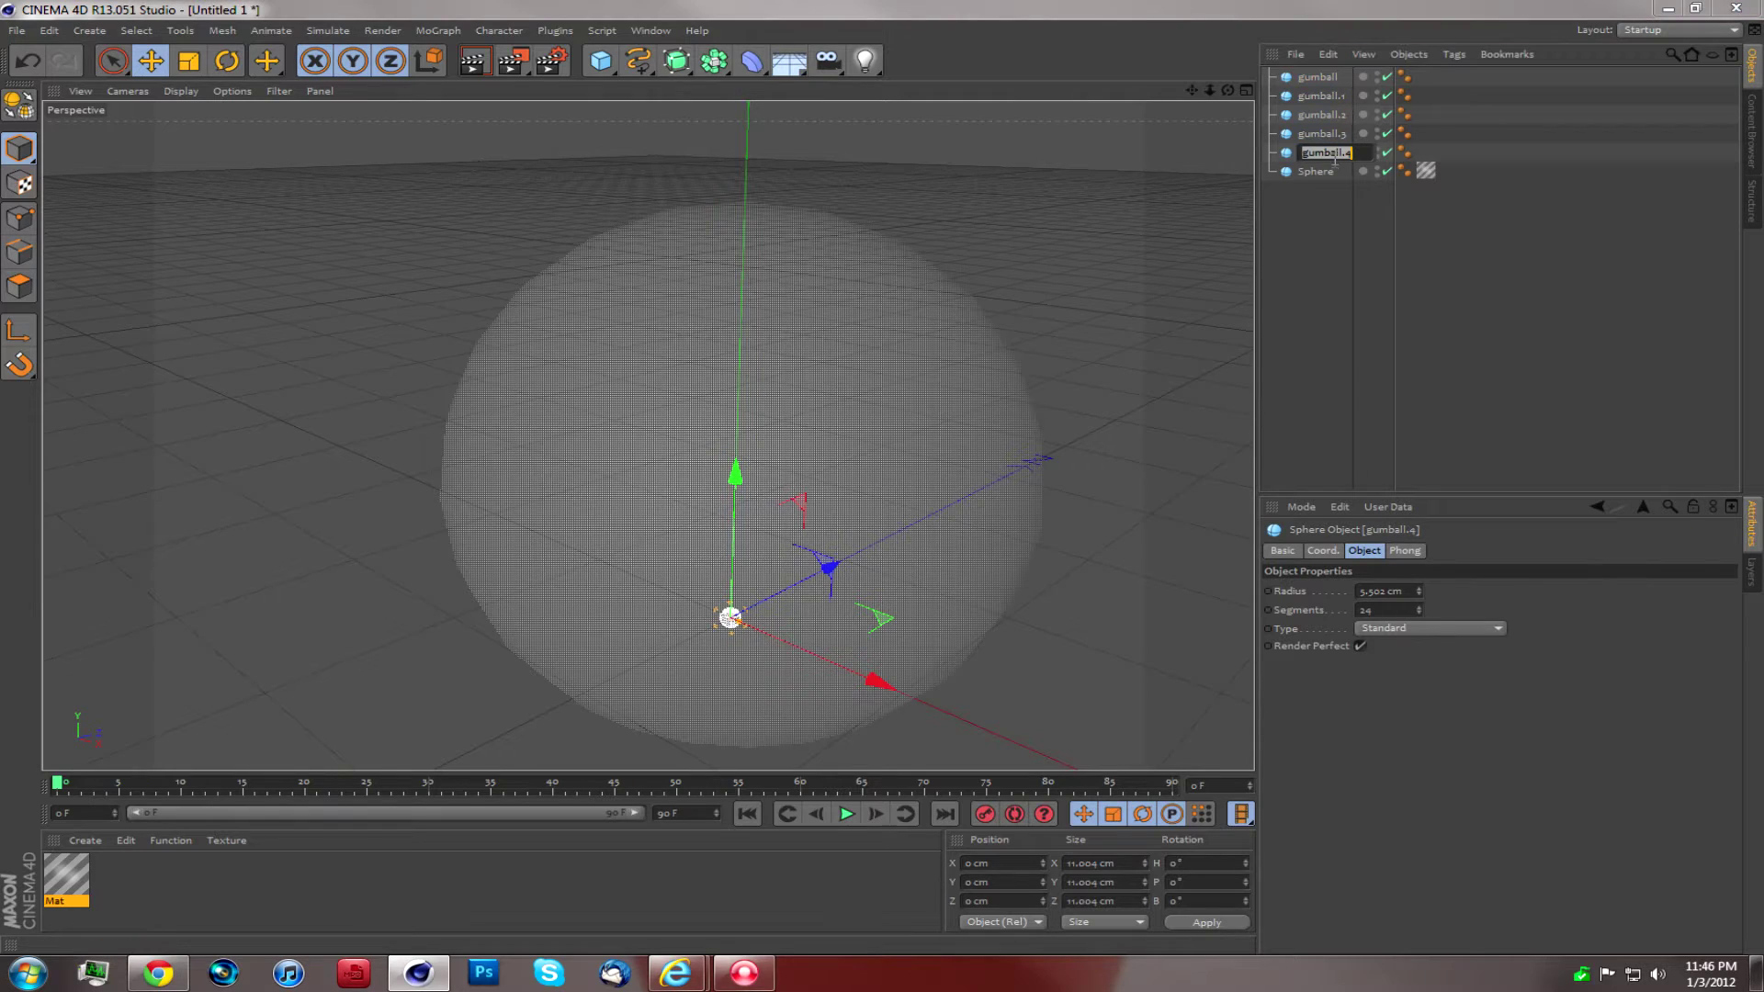
key(Return)
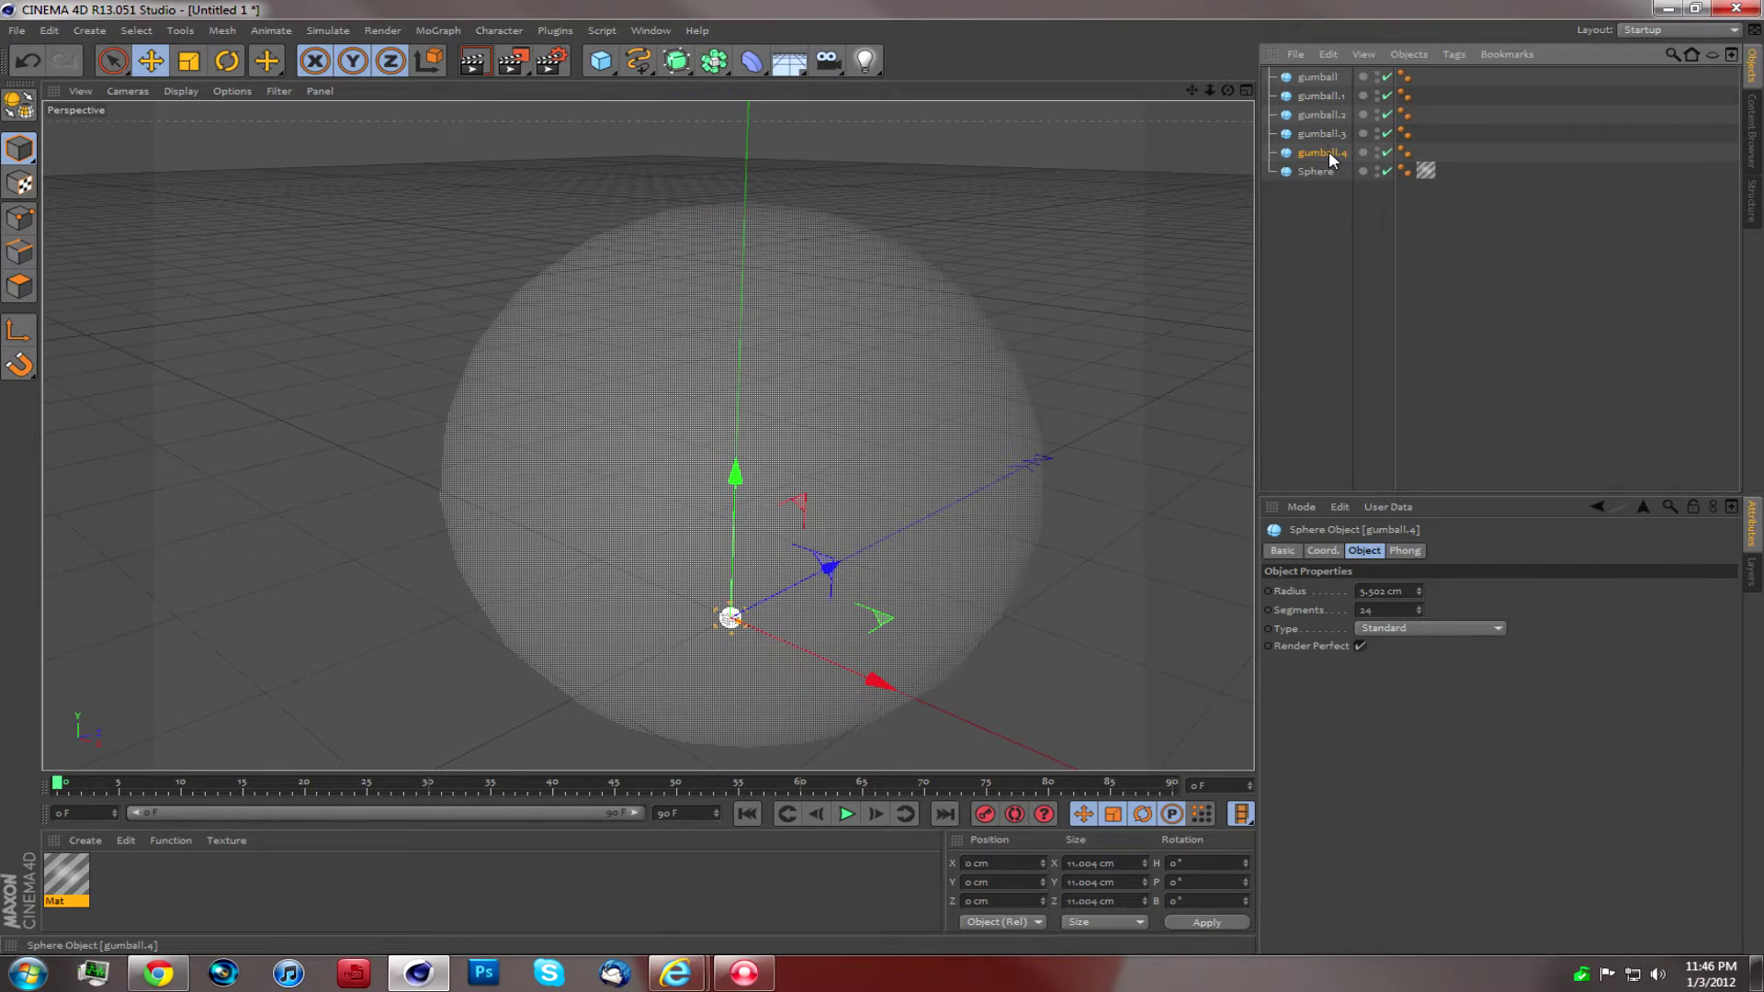
ctrl+click(1331, 133)
ctrl+drag(1325, 114, 1336, 167)
click(1324, 75)
key(Delete)
click(1324, 75)
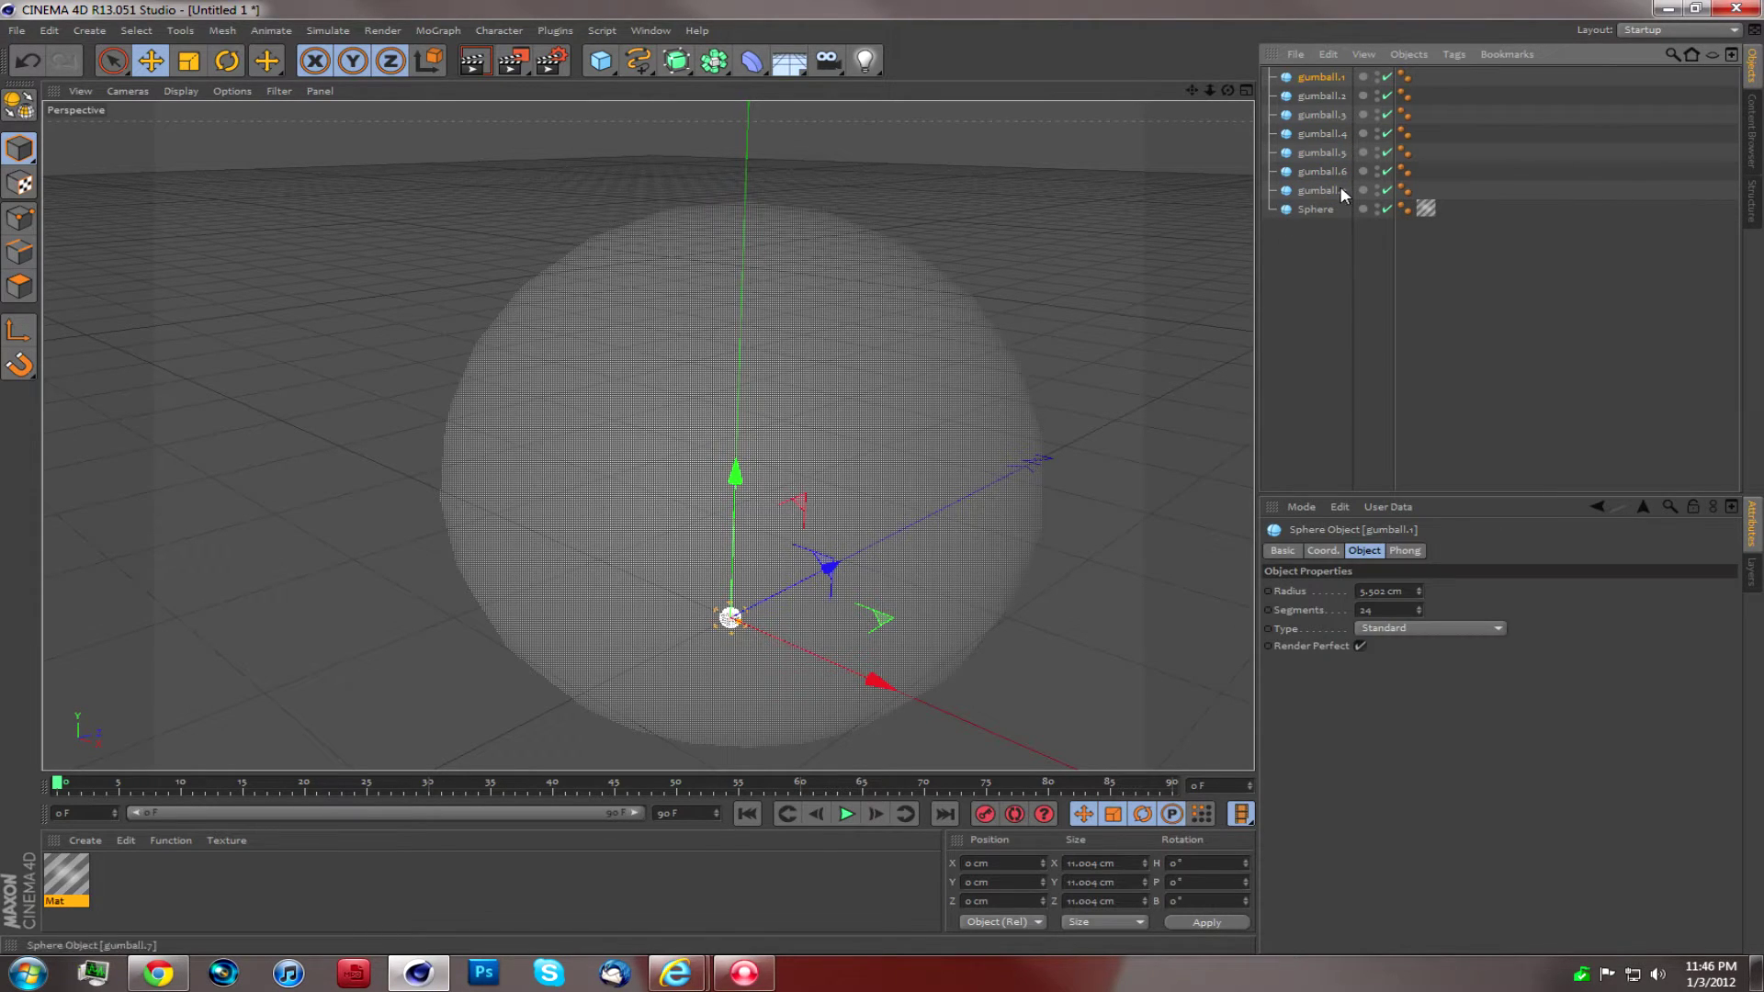
Step: Show the Content Browser and display its items as a list
click(1750, 140)
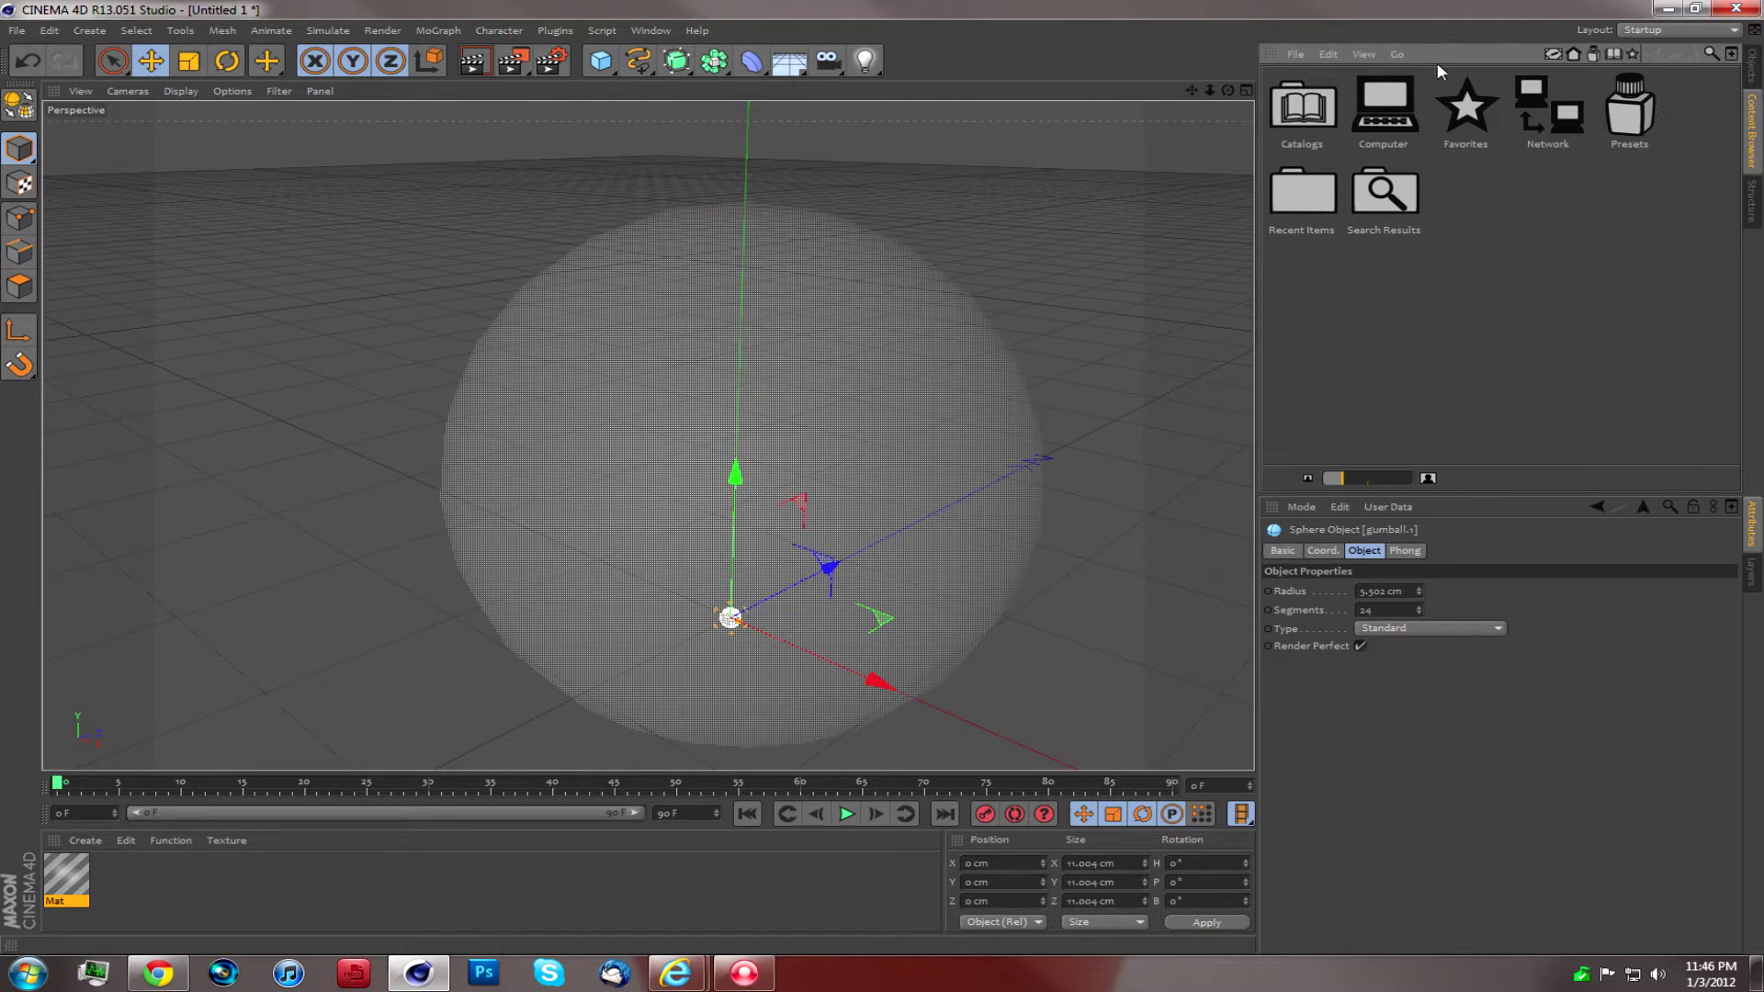
click(1367, 54)
click(1382, 95)
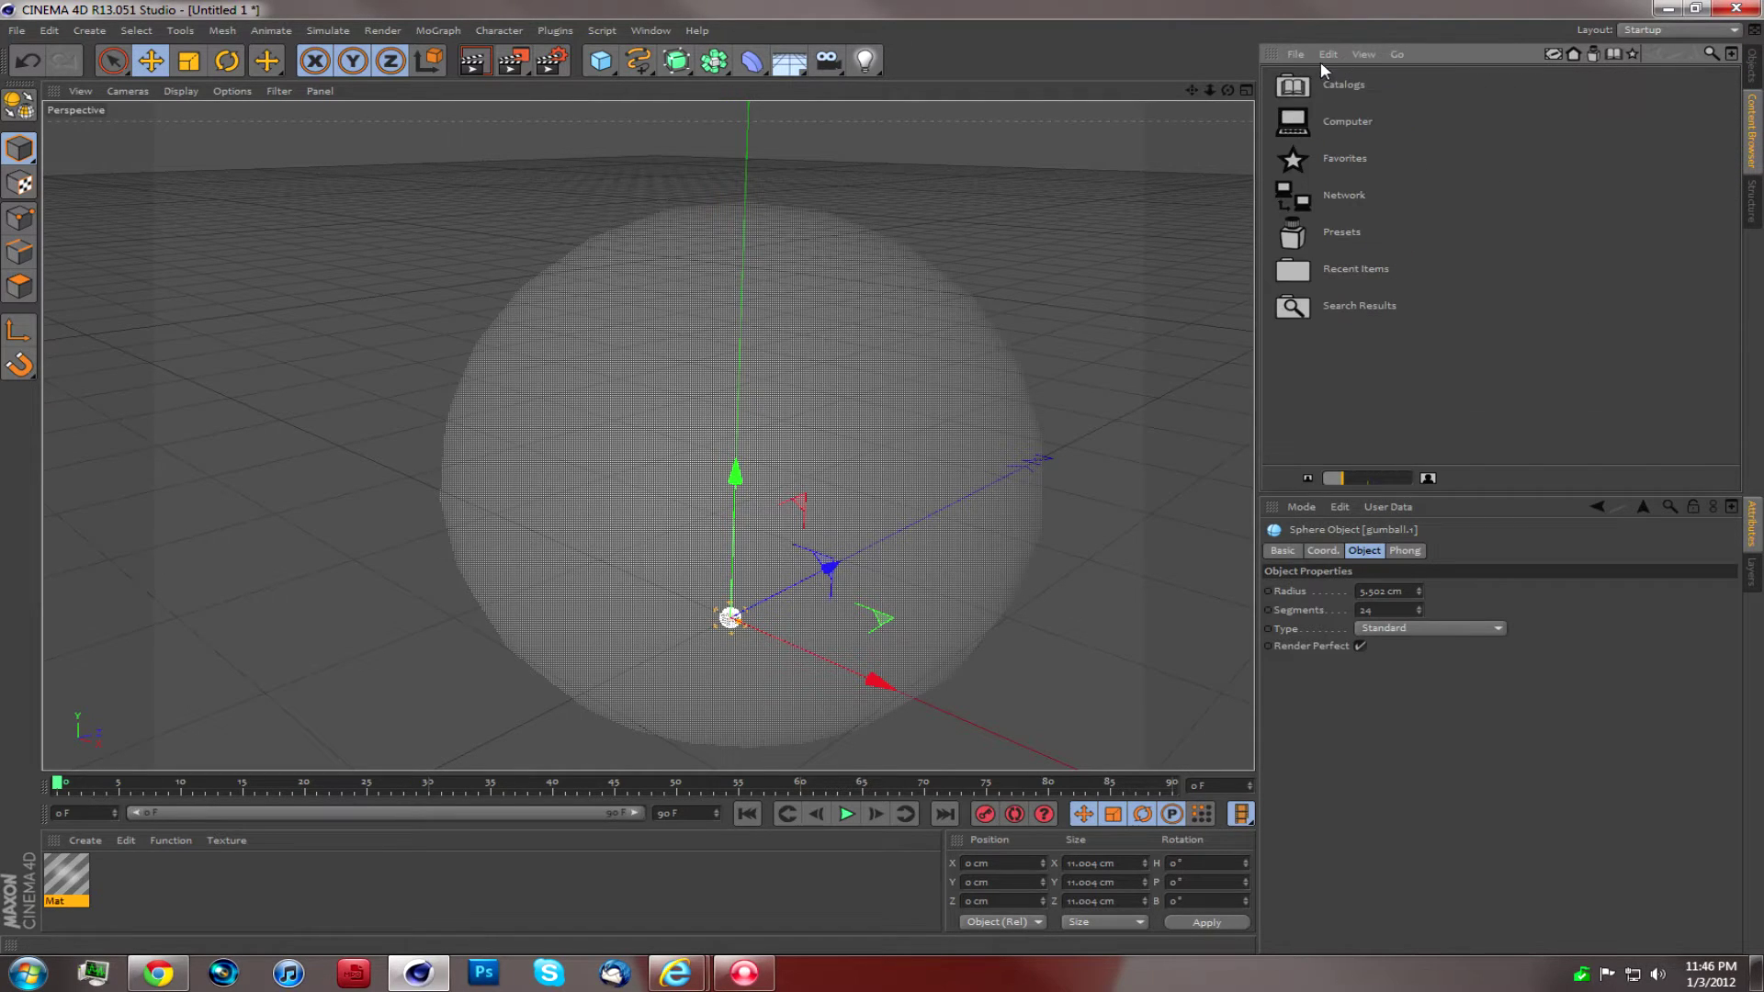
Step: Load the Gumball Blue material from the GSG_Texture_Kit presets into the scene
click(1595, 56)
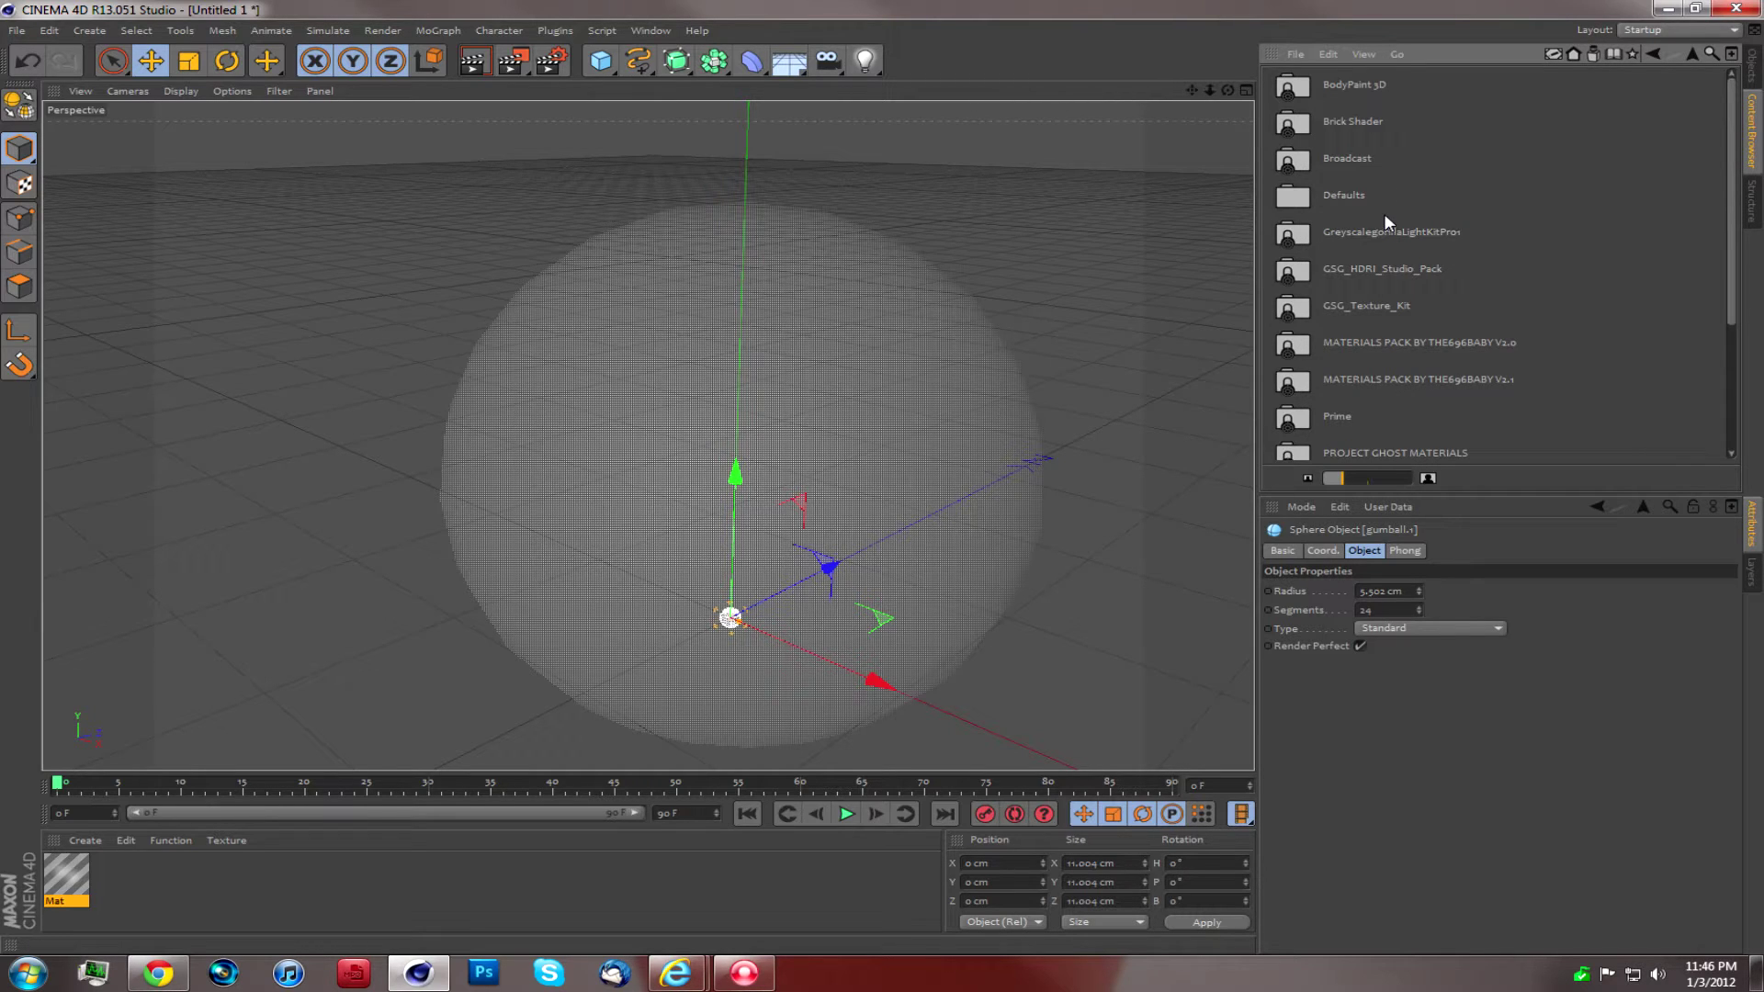
double_click(1381, 304)
double_click(1330, 118)
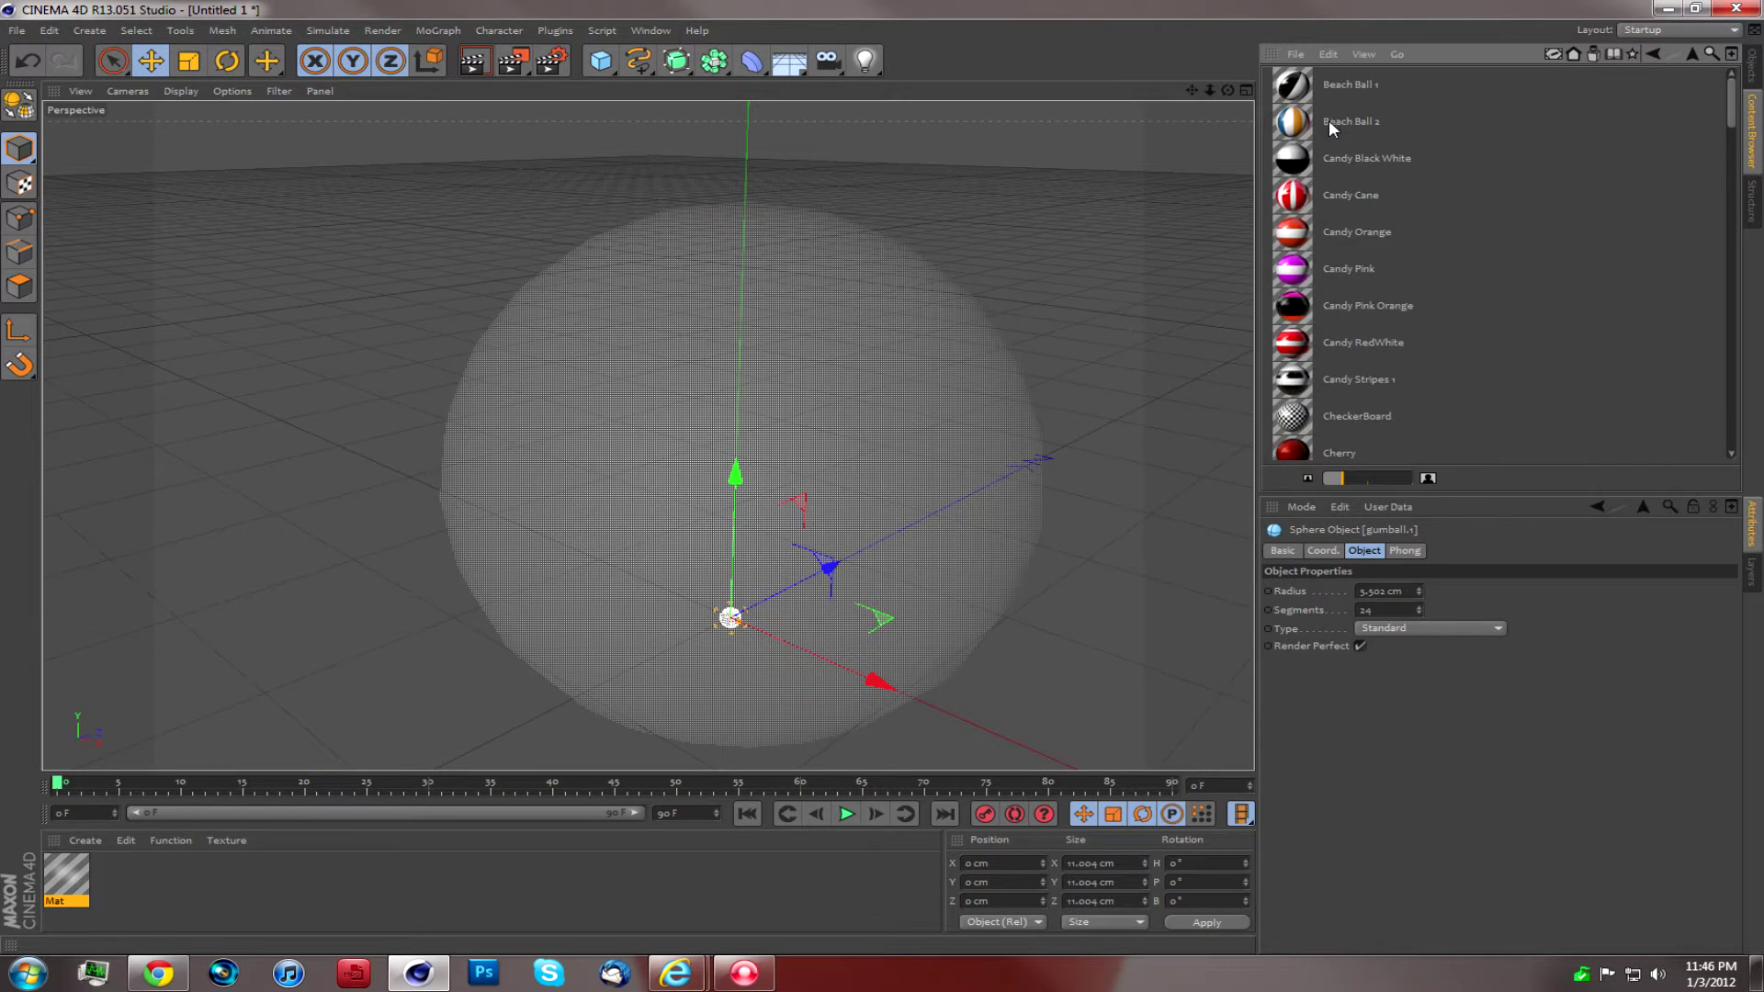
scroll(1375, 273, down, 10)
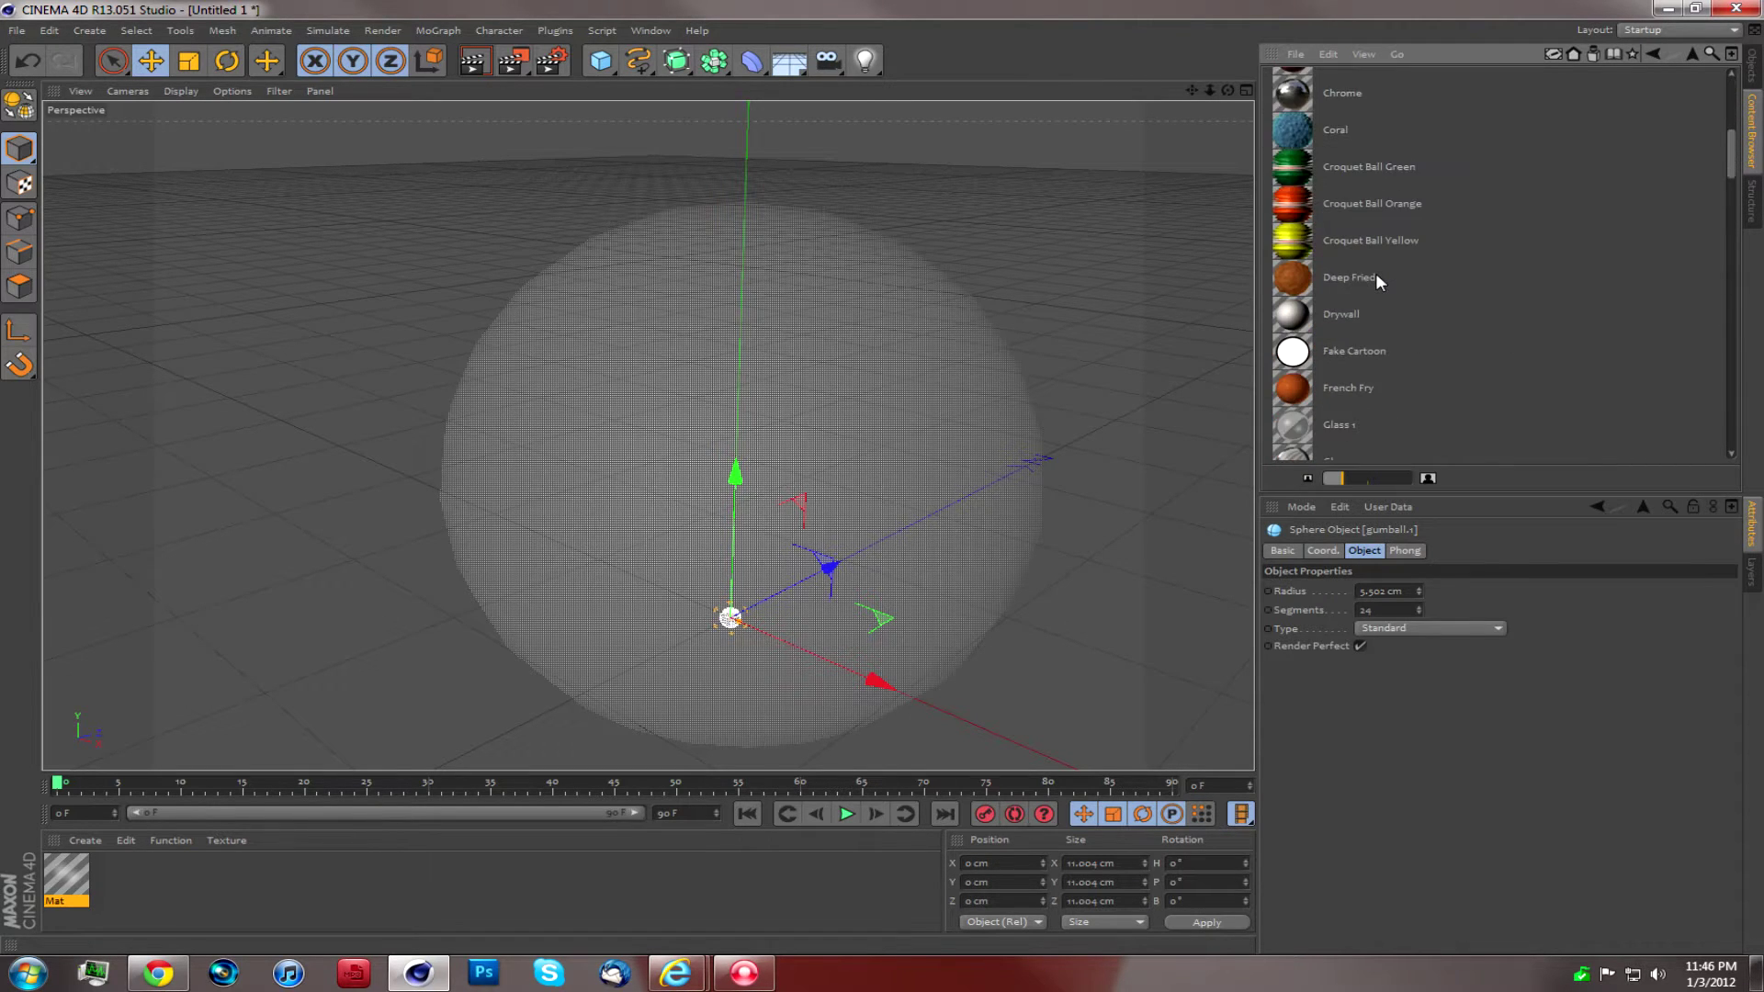
scroll(1374, 268, down, 10)
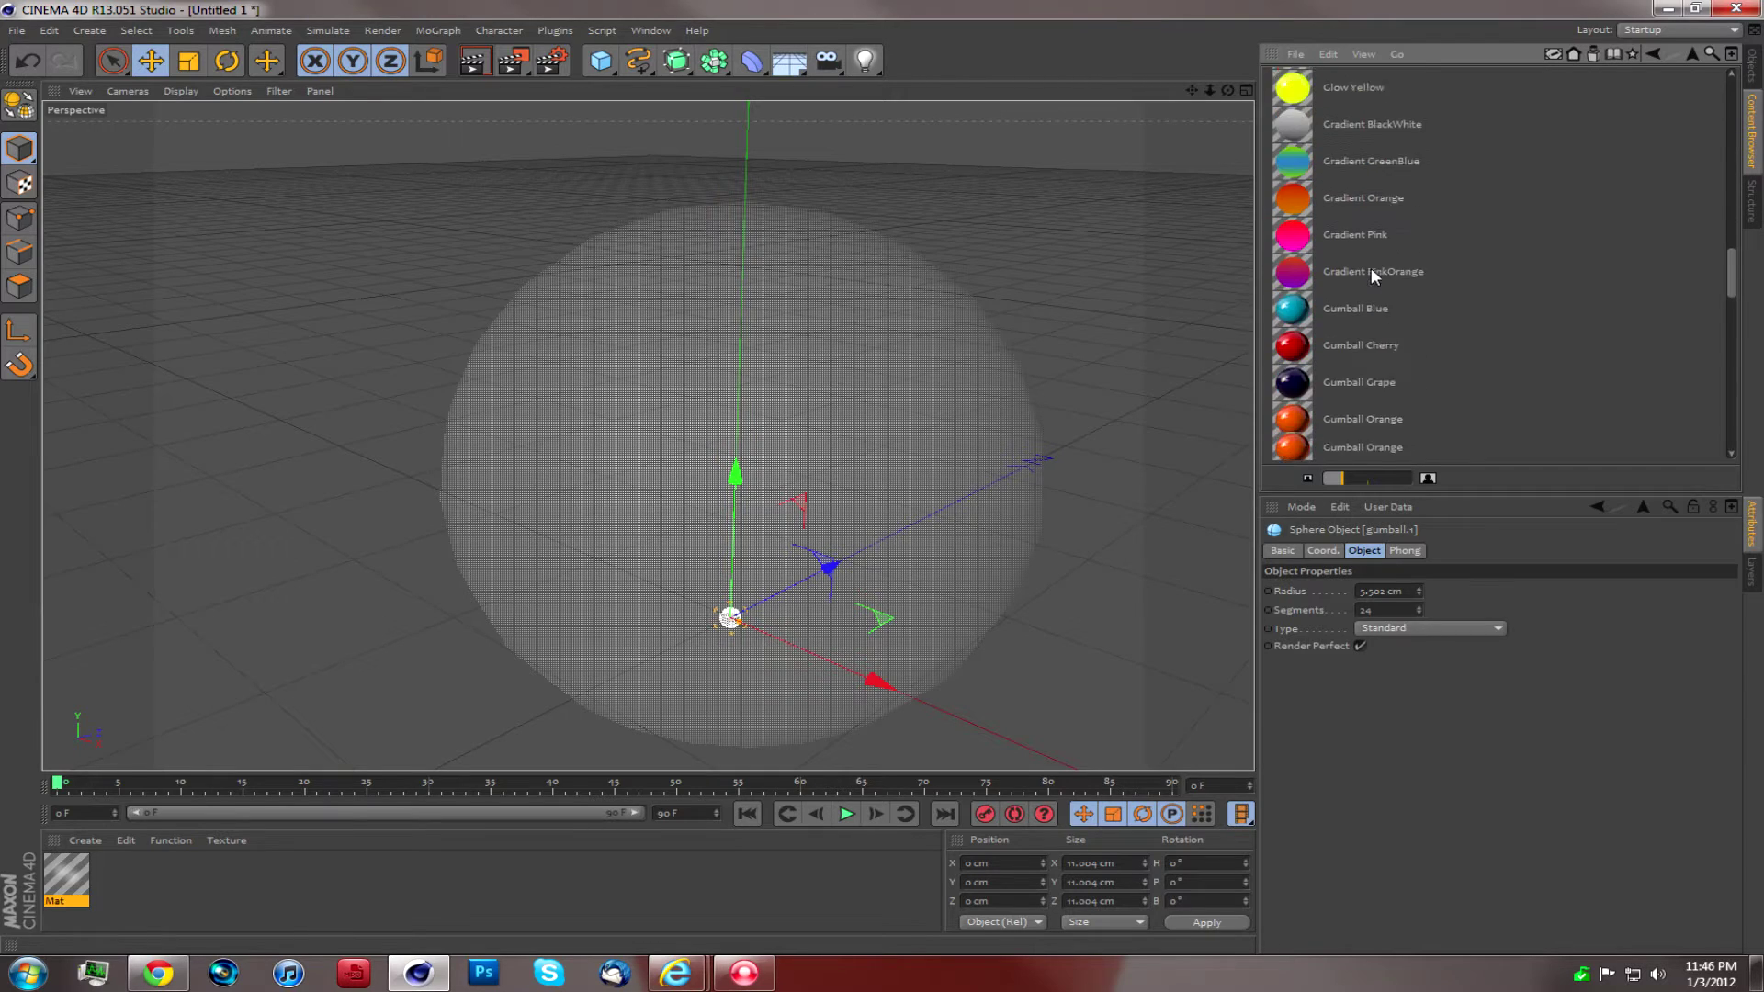
double_click(1363, 265)
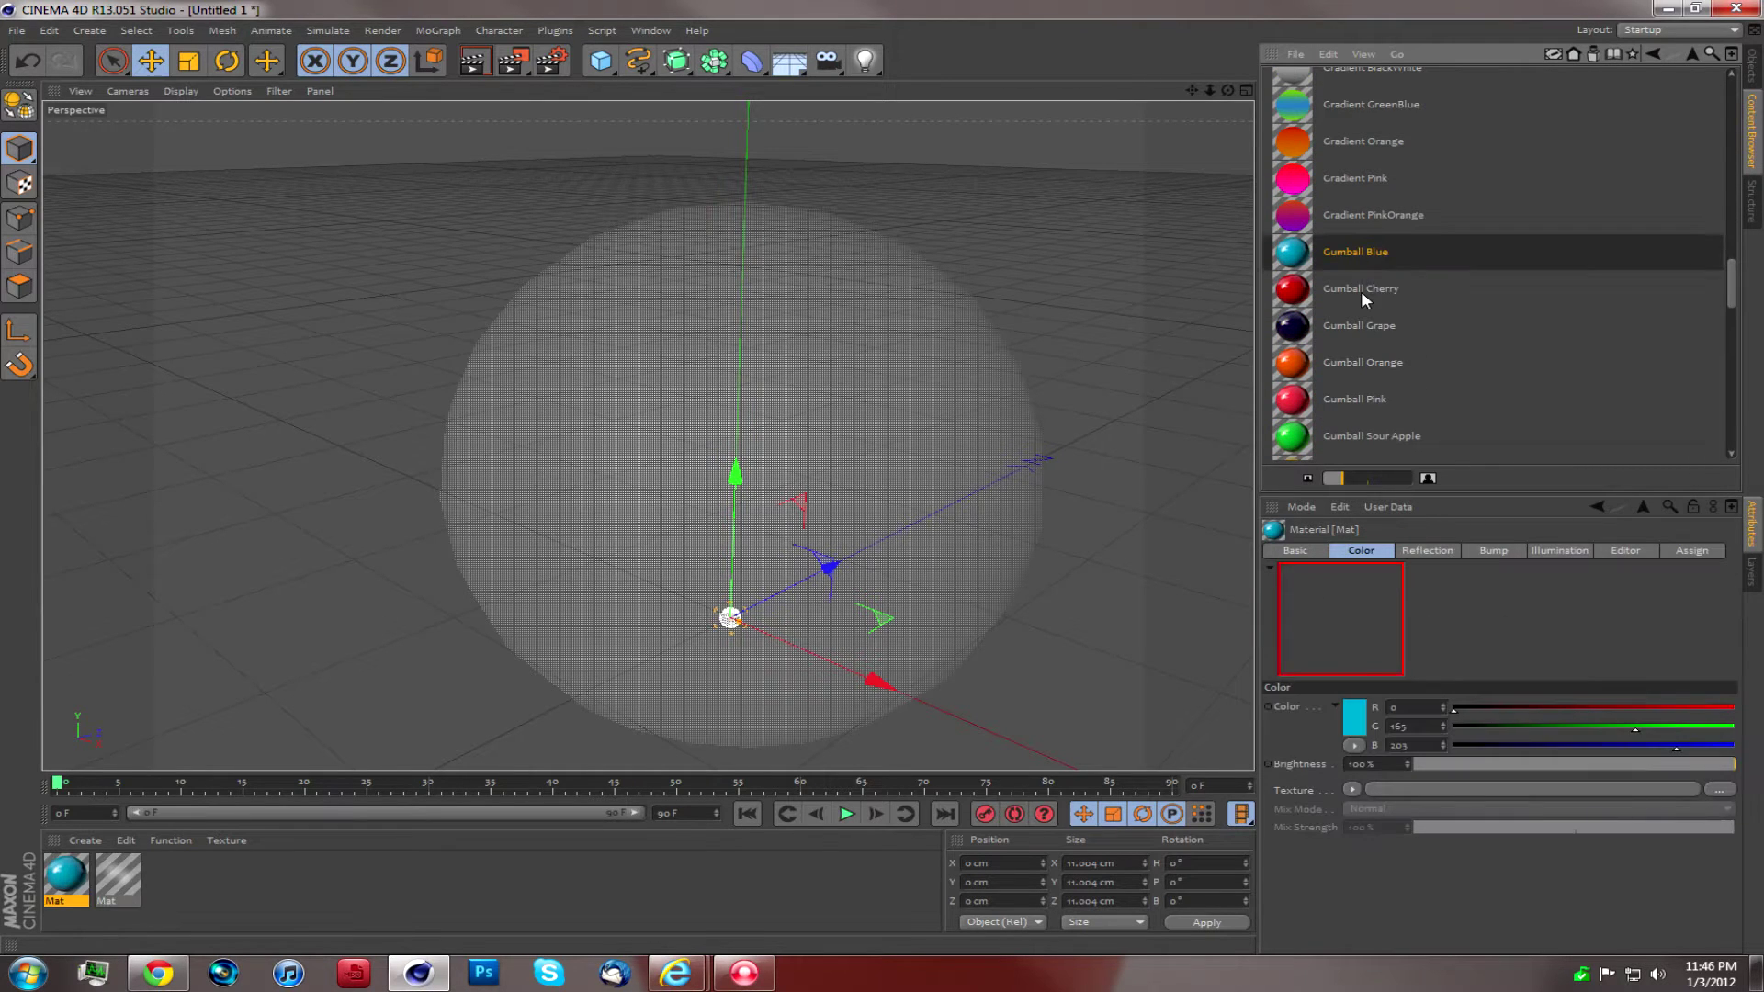
Step: Load the Gumball Cherry, Grape, Orange, Pink, Sour Apple and Yellow preset materials into the scene
click(1361, 291)
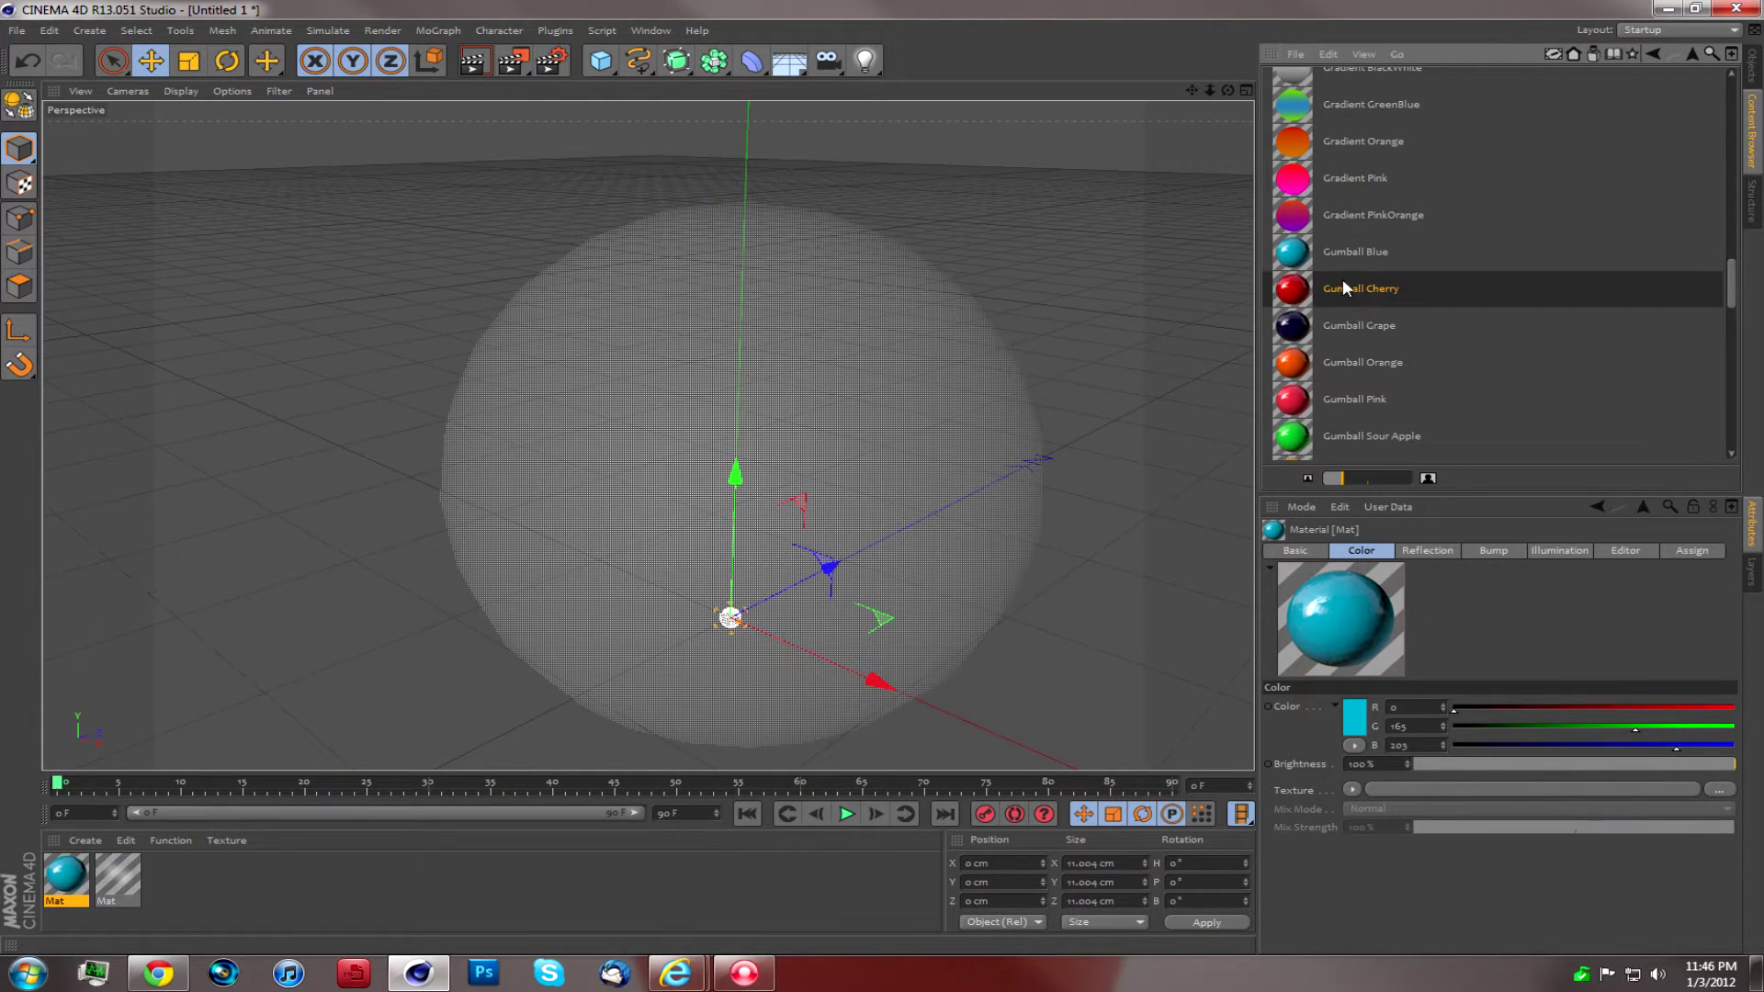
double_click(1347, 289)
double_click(1343, 336)
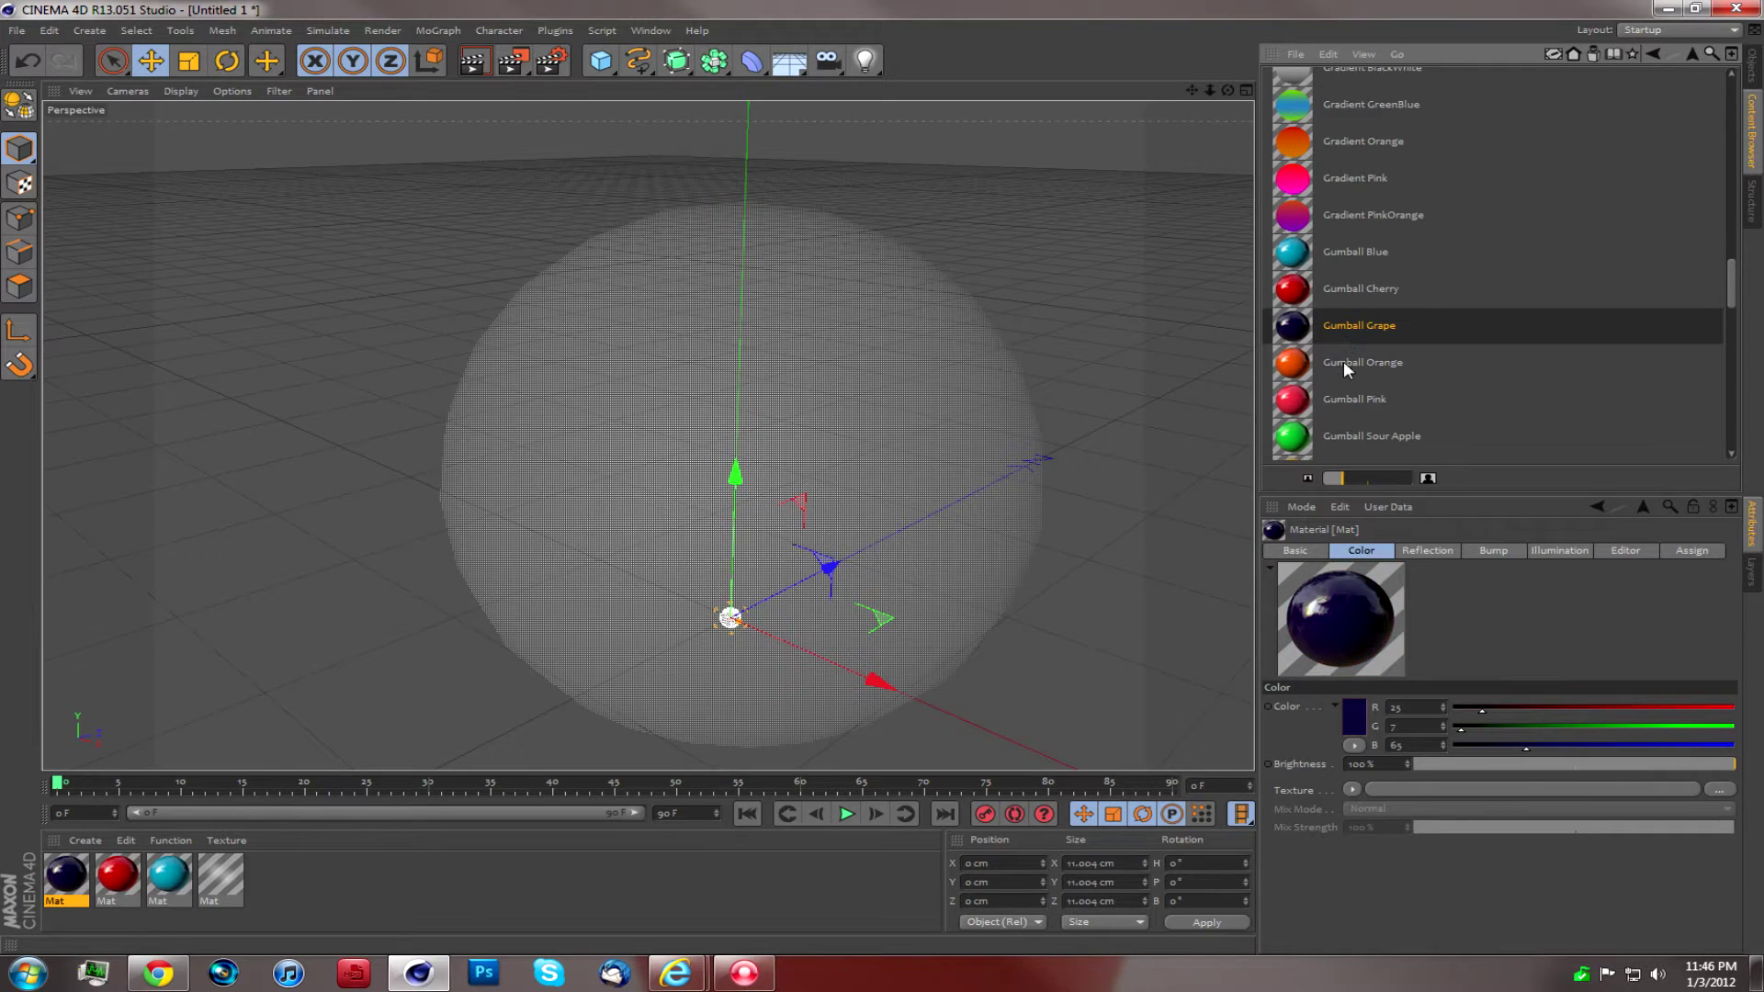
double_click(1344, 361)
double_click(1343, 399)
double_click(1343, 435)
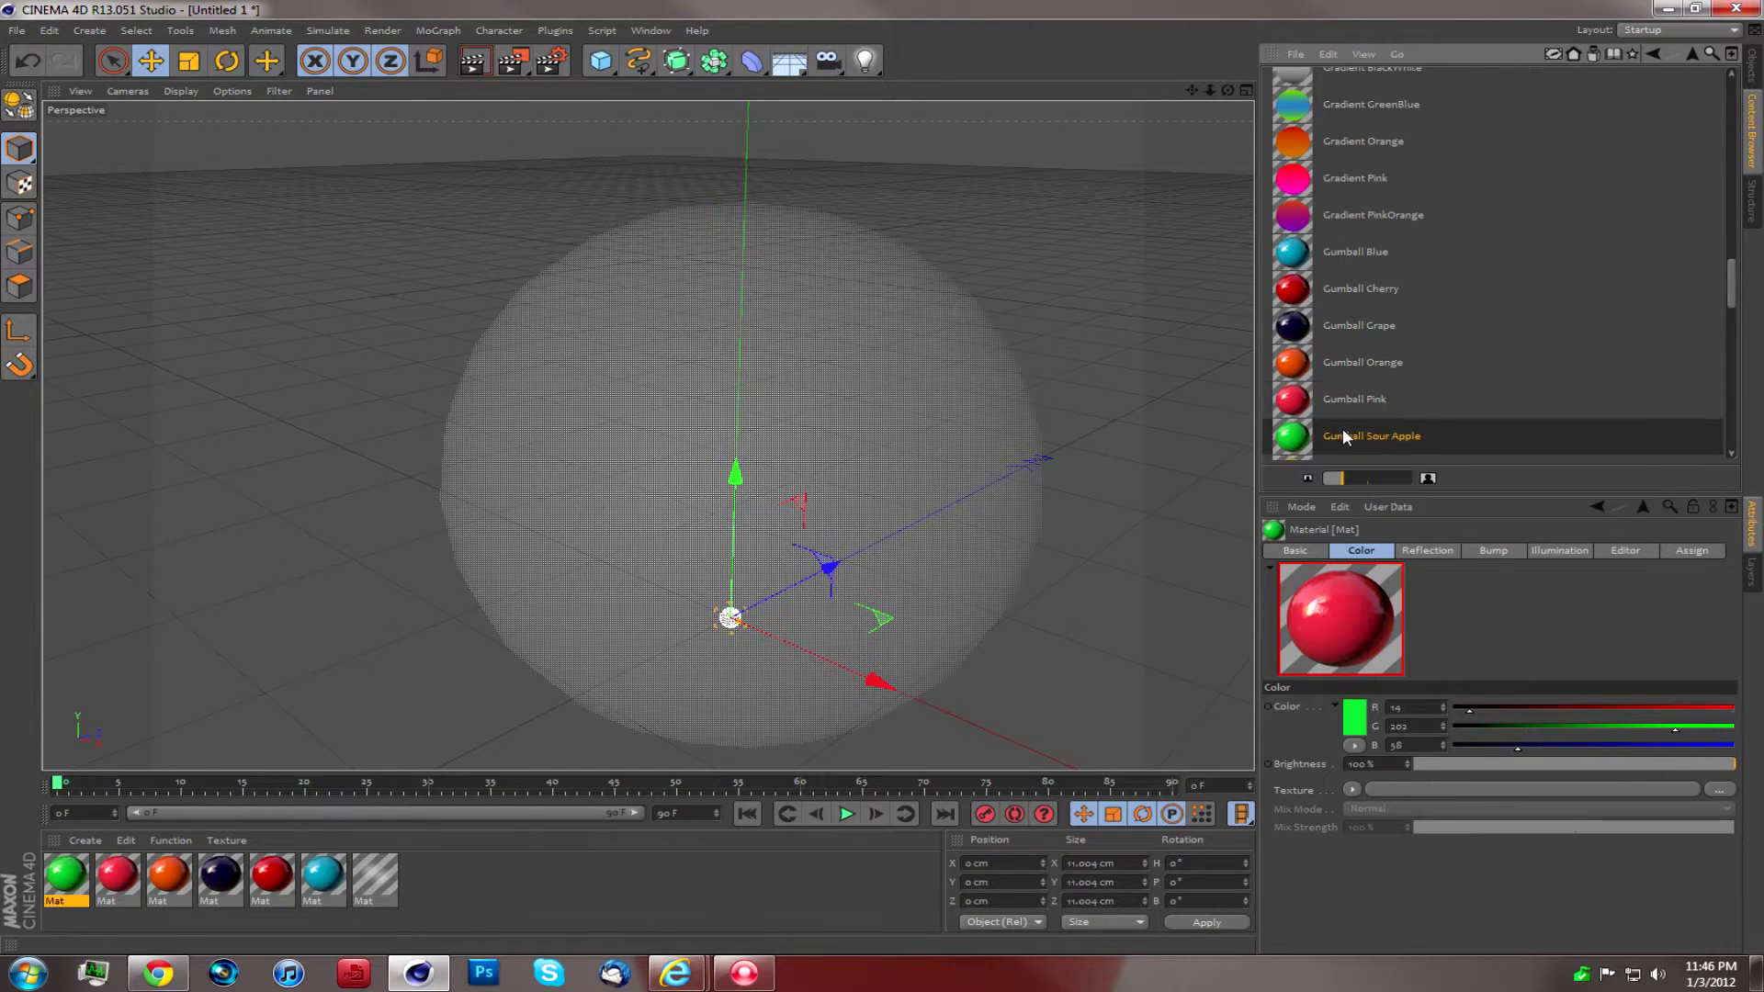
scroll(1344, 395, down, 3)
click(1345, 357)
double_click(1345, 357)
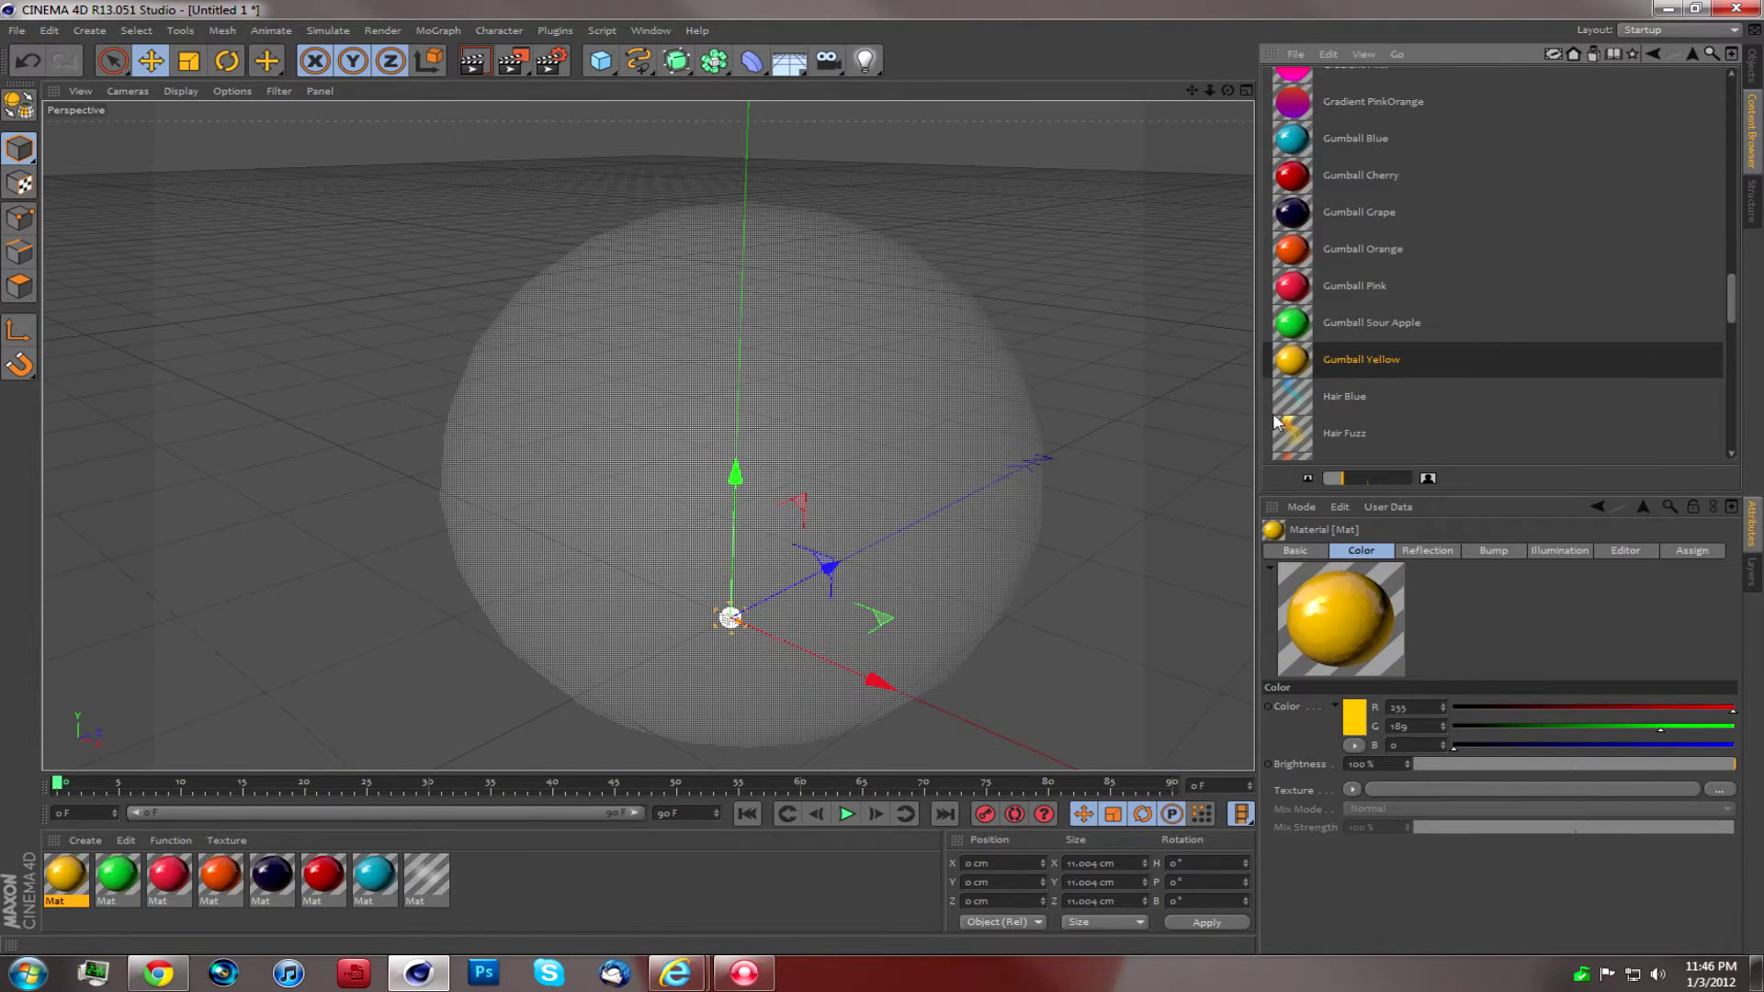
Step: Load the Shiny Pink, Shiny Purple and Shiny Silver preset materials into the scene
scroll(1391, 327, down, 10)
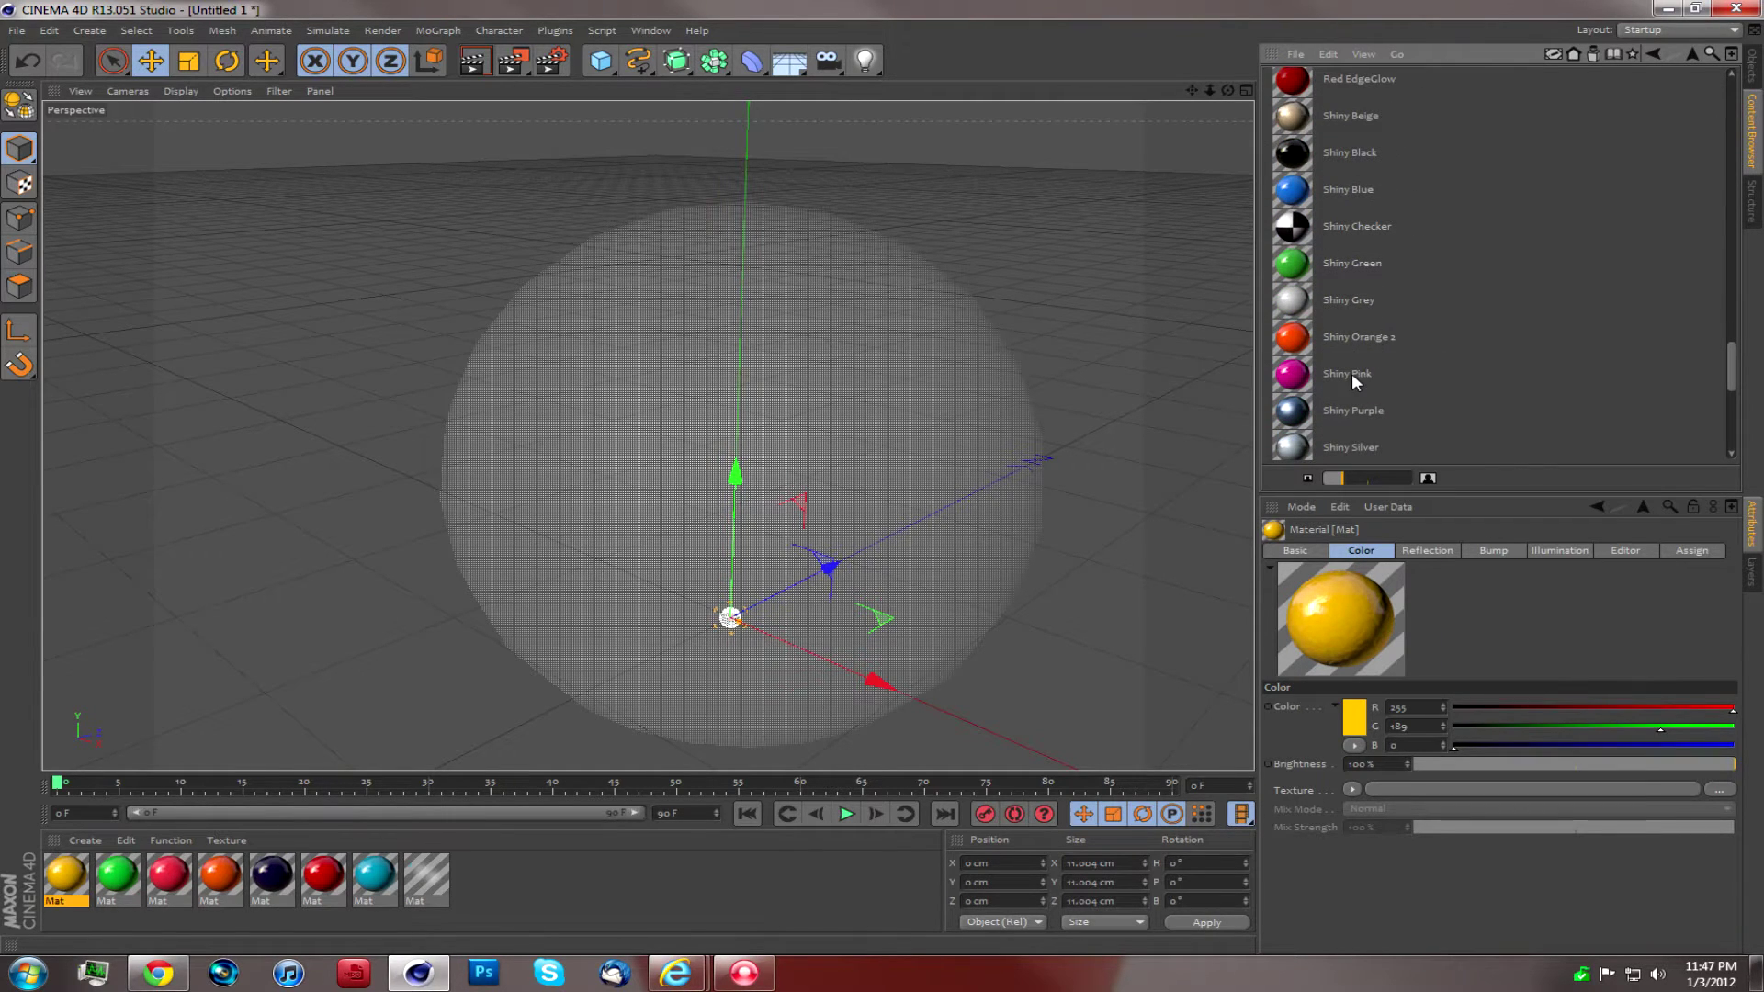
double_click(1352, 373)
scroll(1353, 373, down, 5)
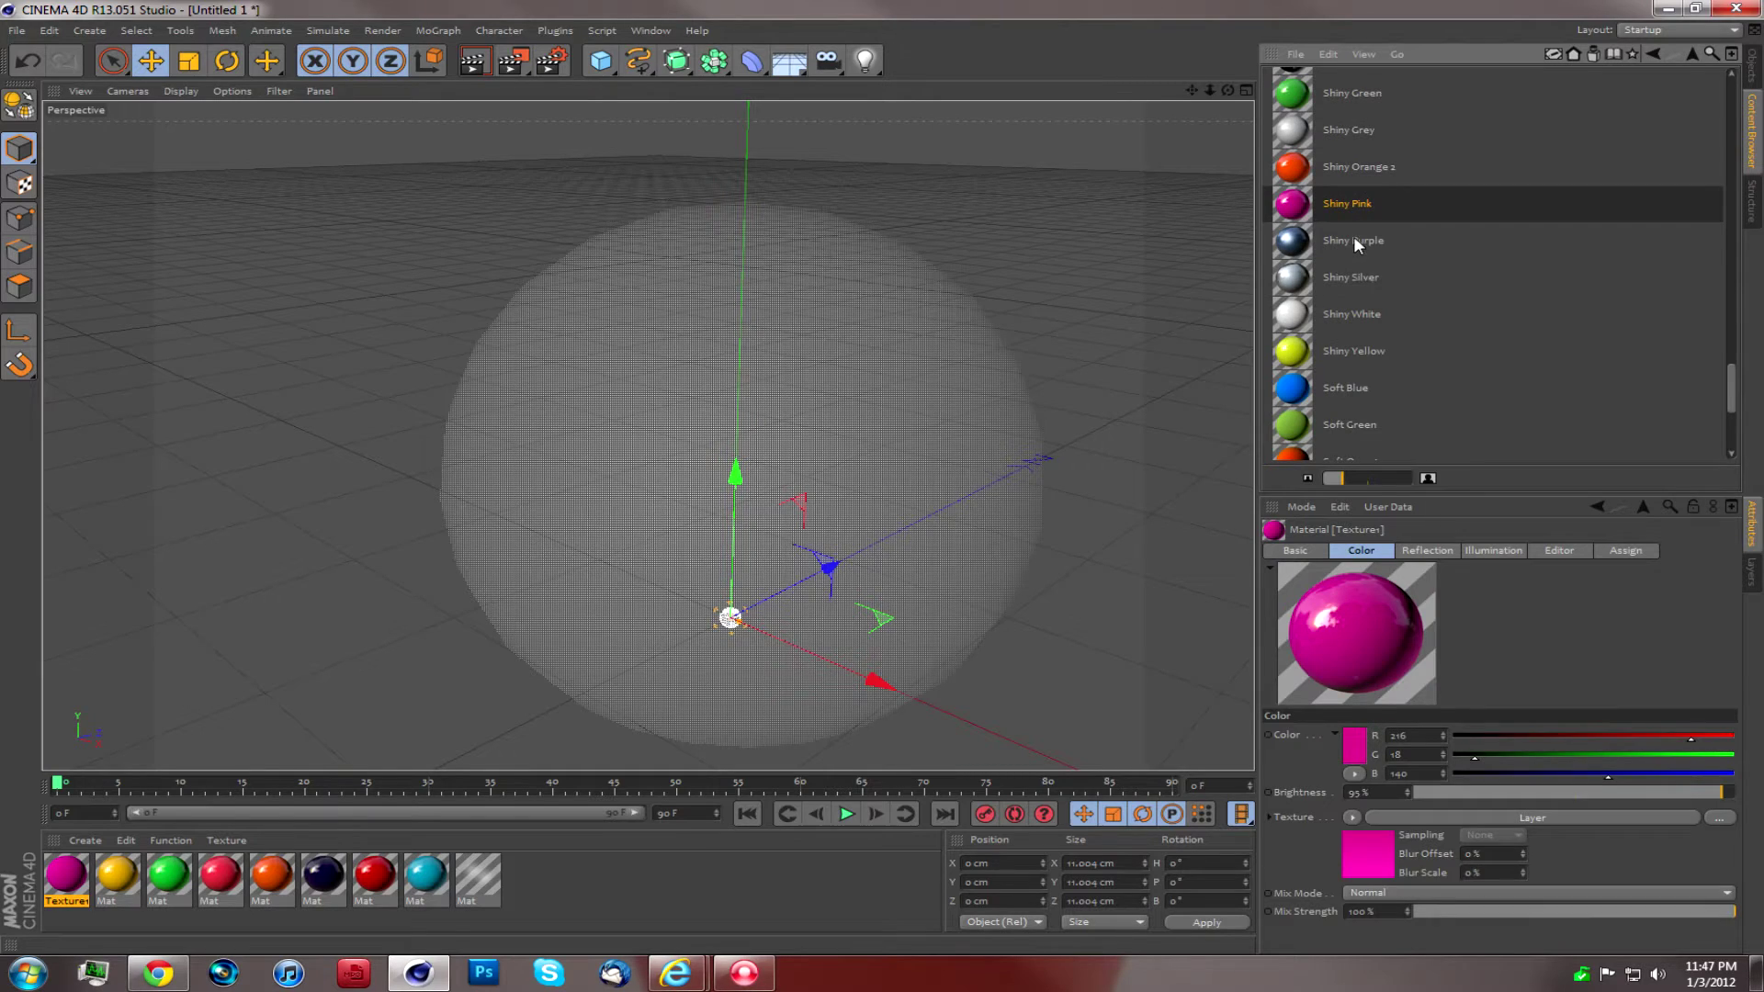
double_click(1354, 239)
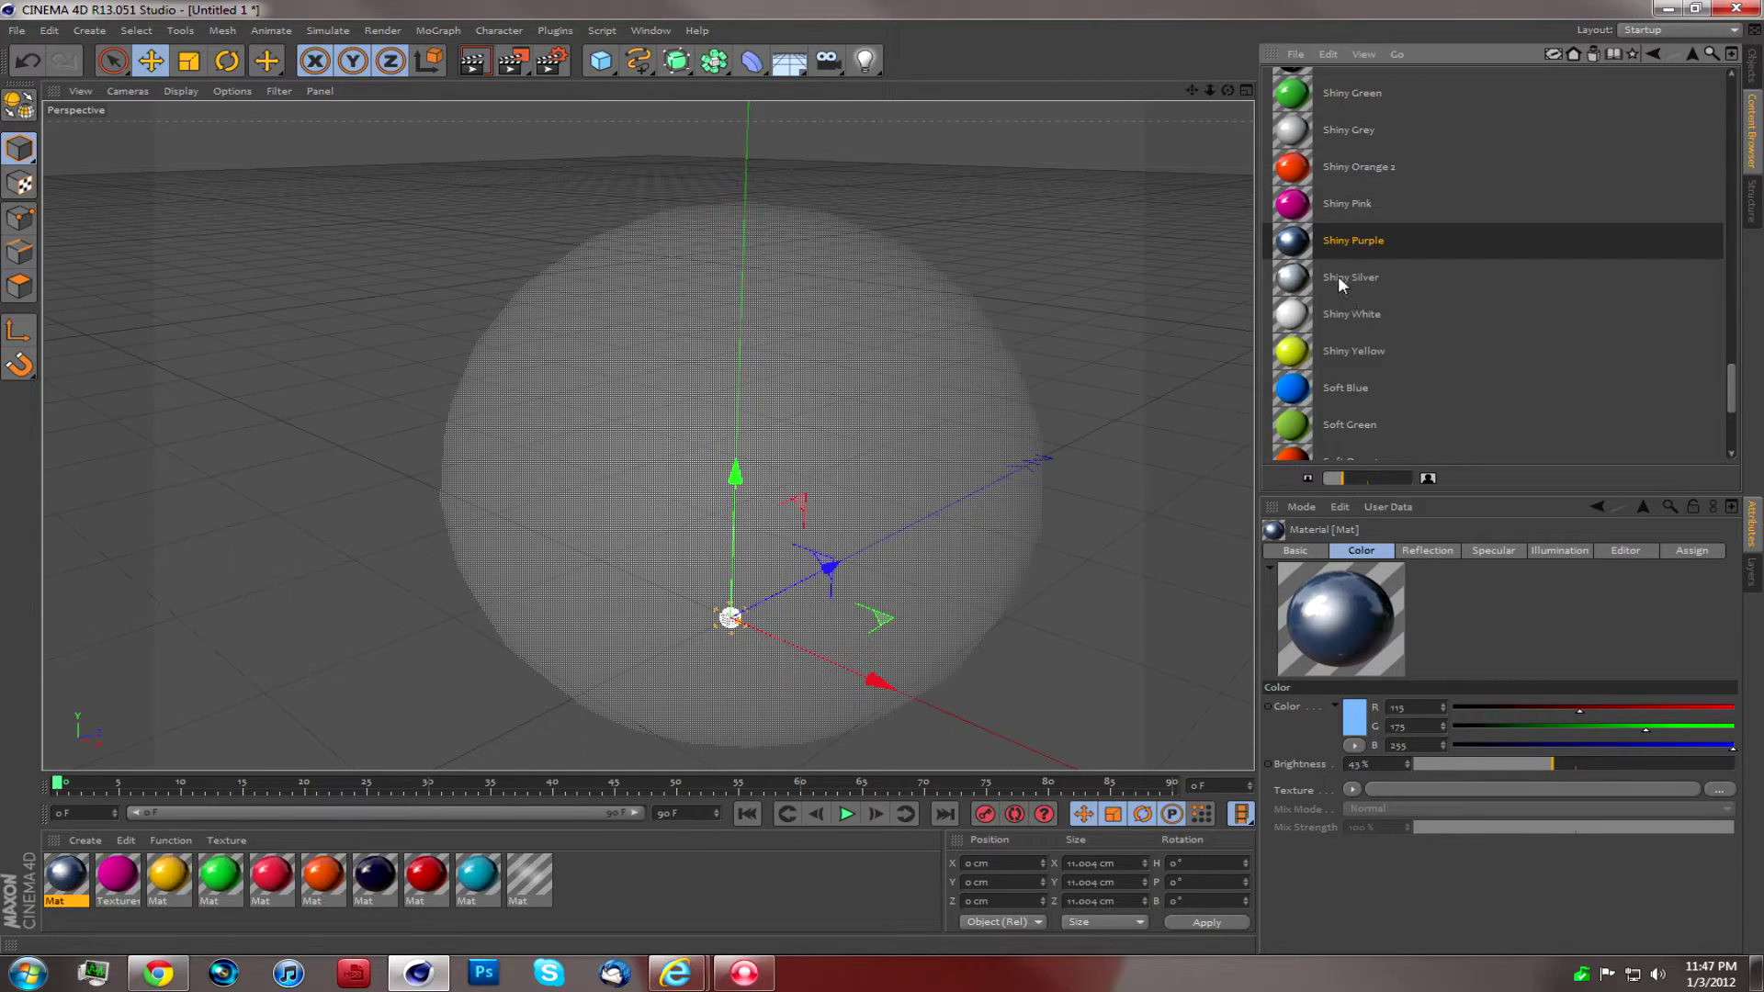
double_click(1342, 276)
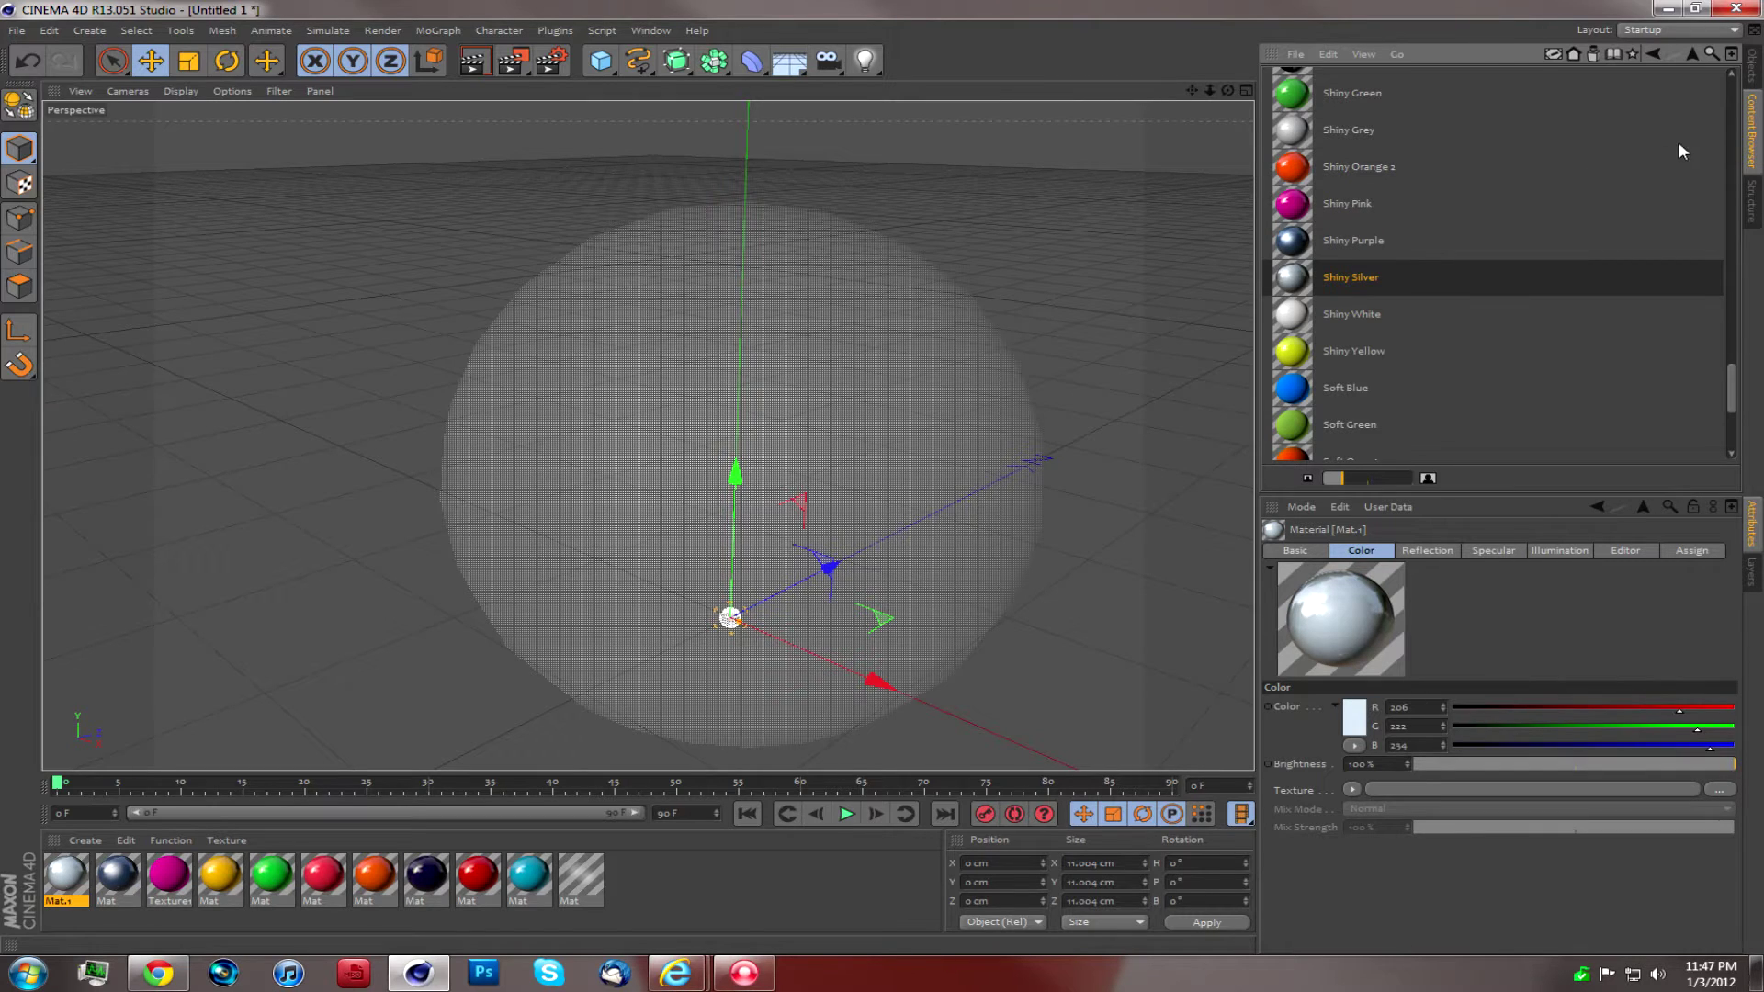
Step: Assign the blue, cherry, grape, orange, pink, sour apple and yellow gumball materials to gumball.1 through gumball.7 in order, and preview the render
click(1752, 70)
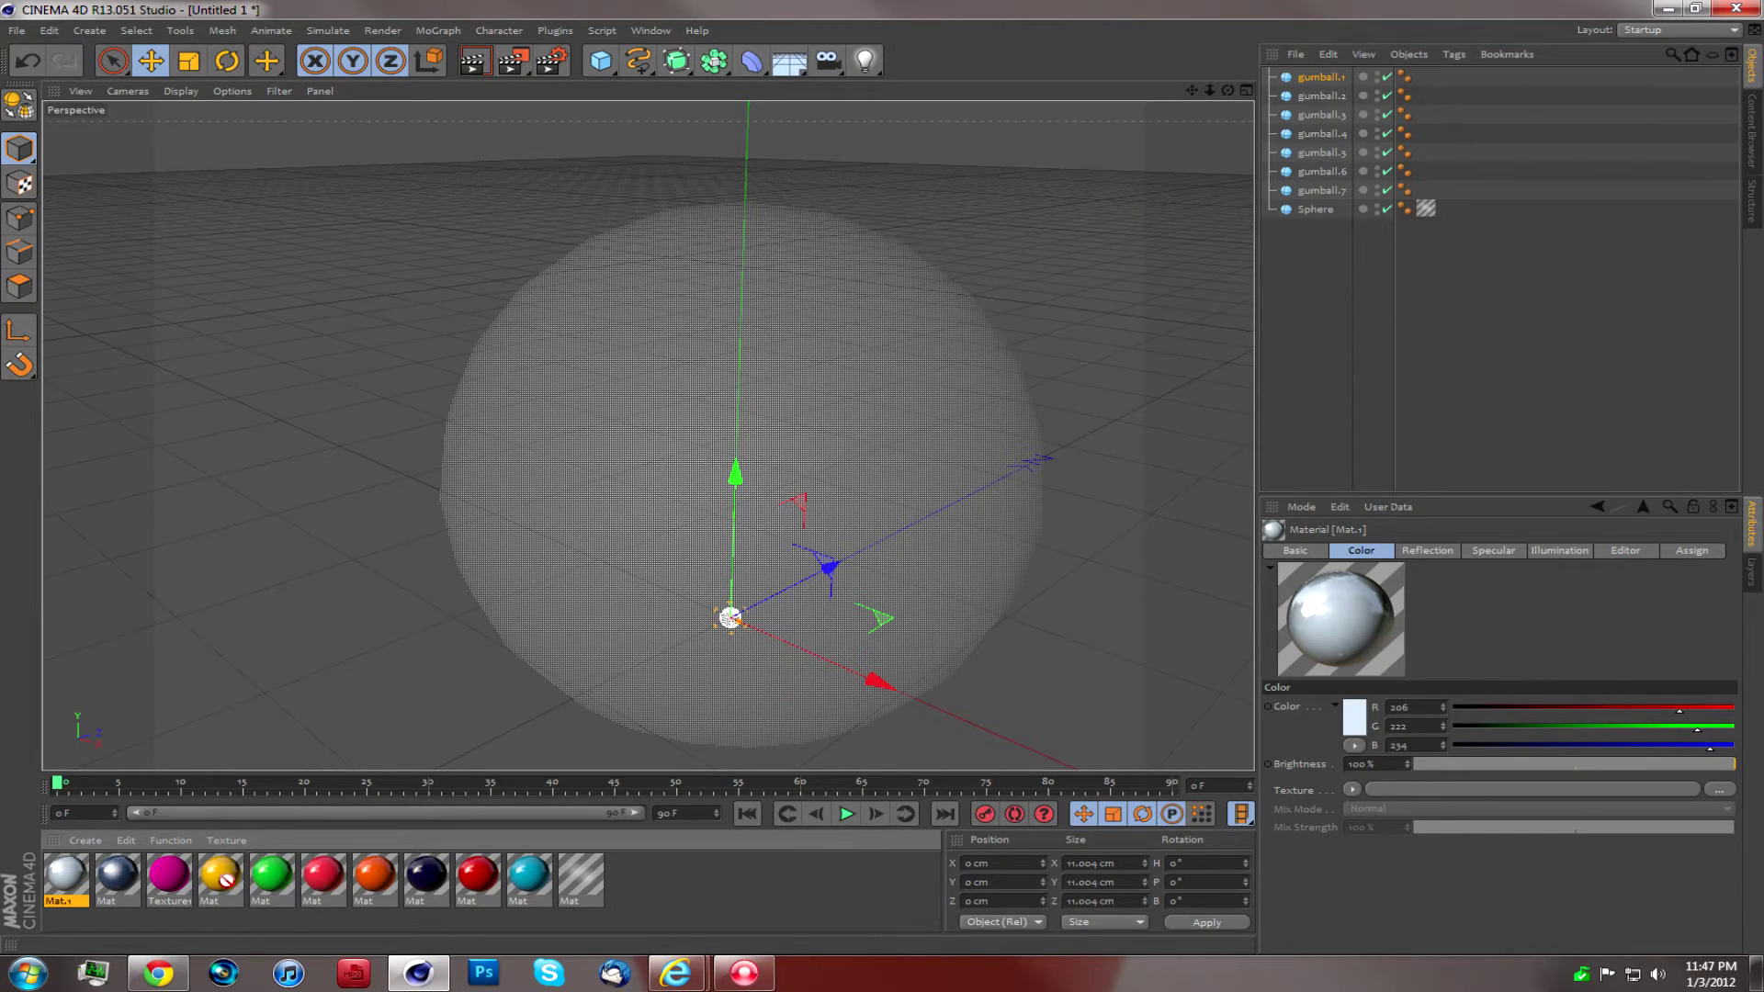
drag(549, 903, 1324, 79)
drag(470, 885, 1346, 96)
drag(404, 878, 1326, 133)
drag(965, 361, 1323, 155)
drag(516, 732, 1320, 184)
drag(230, 876, 1320, 200)
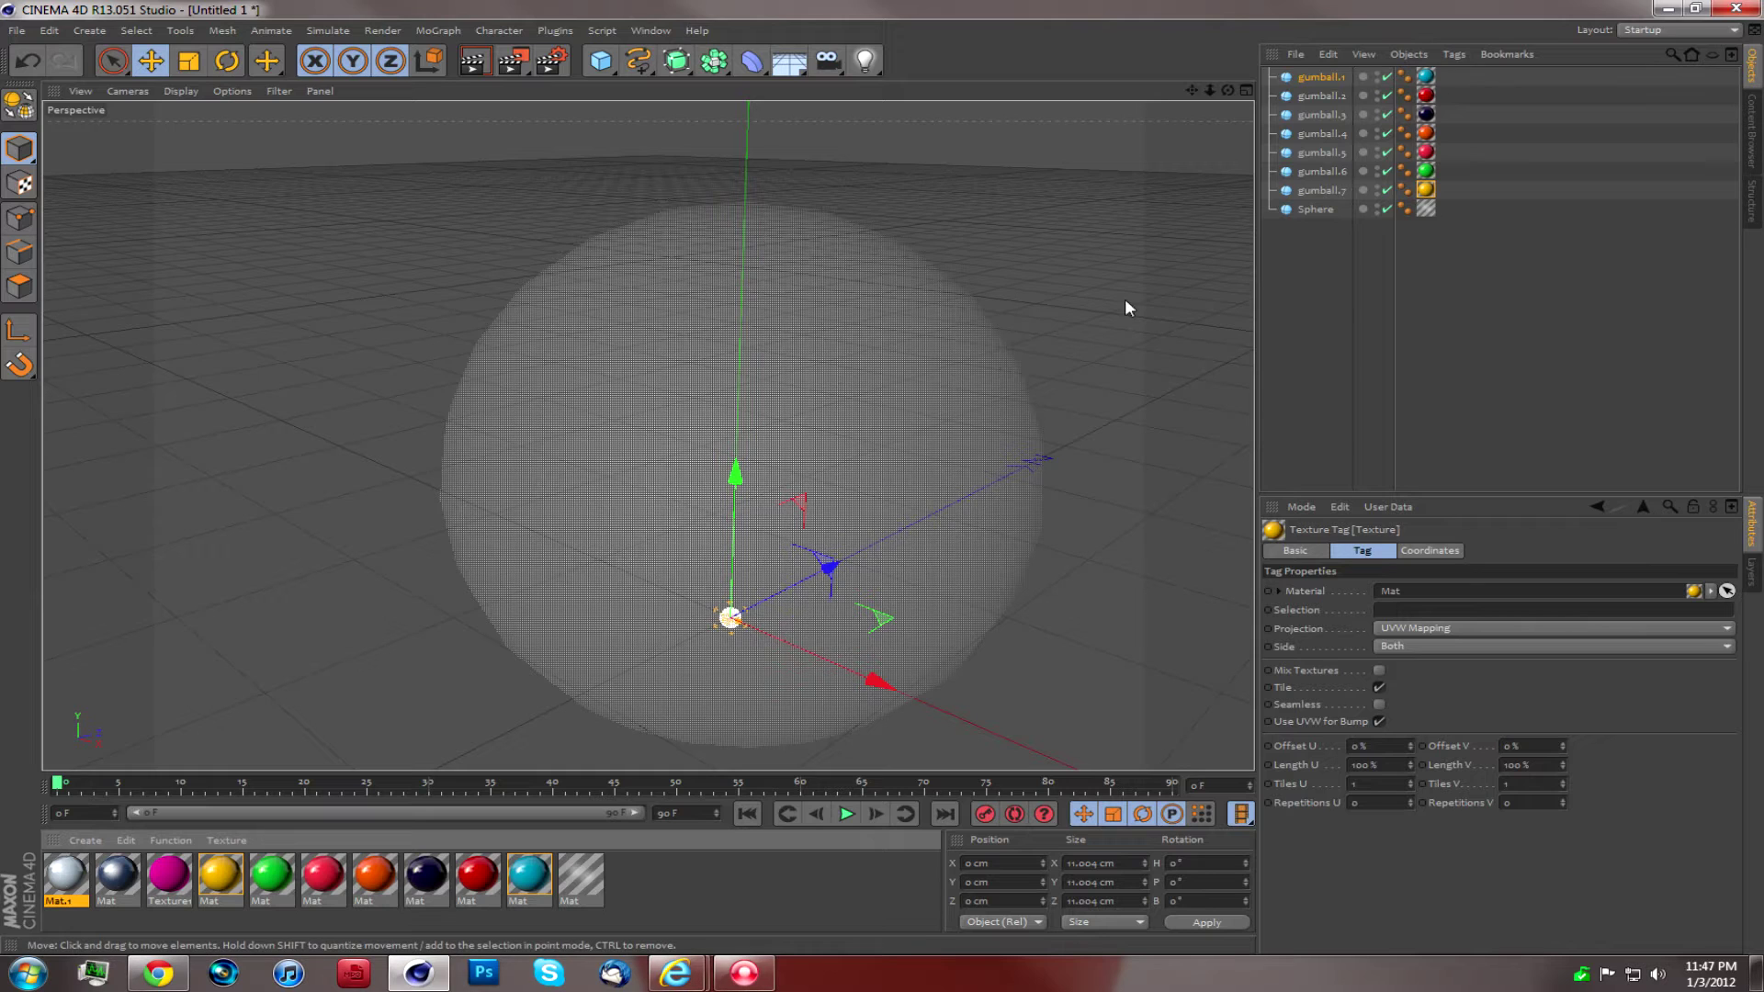
click(477, 68)
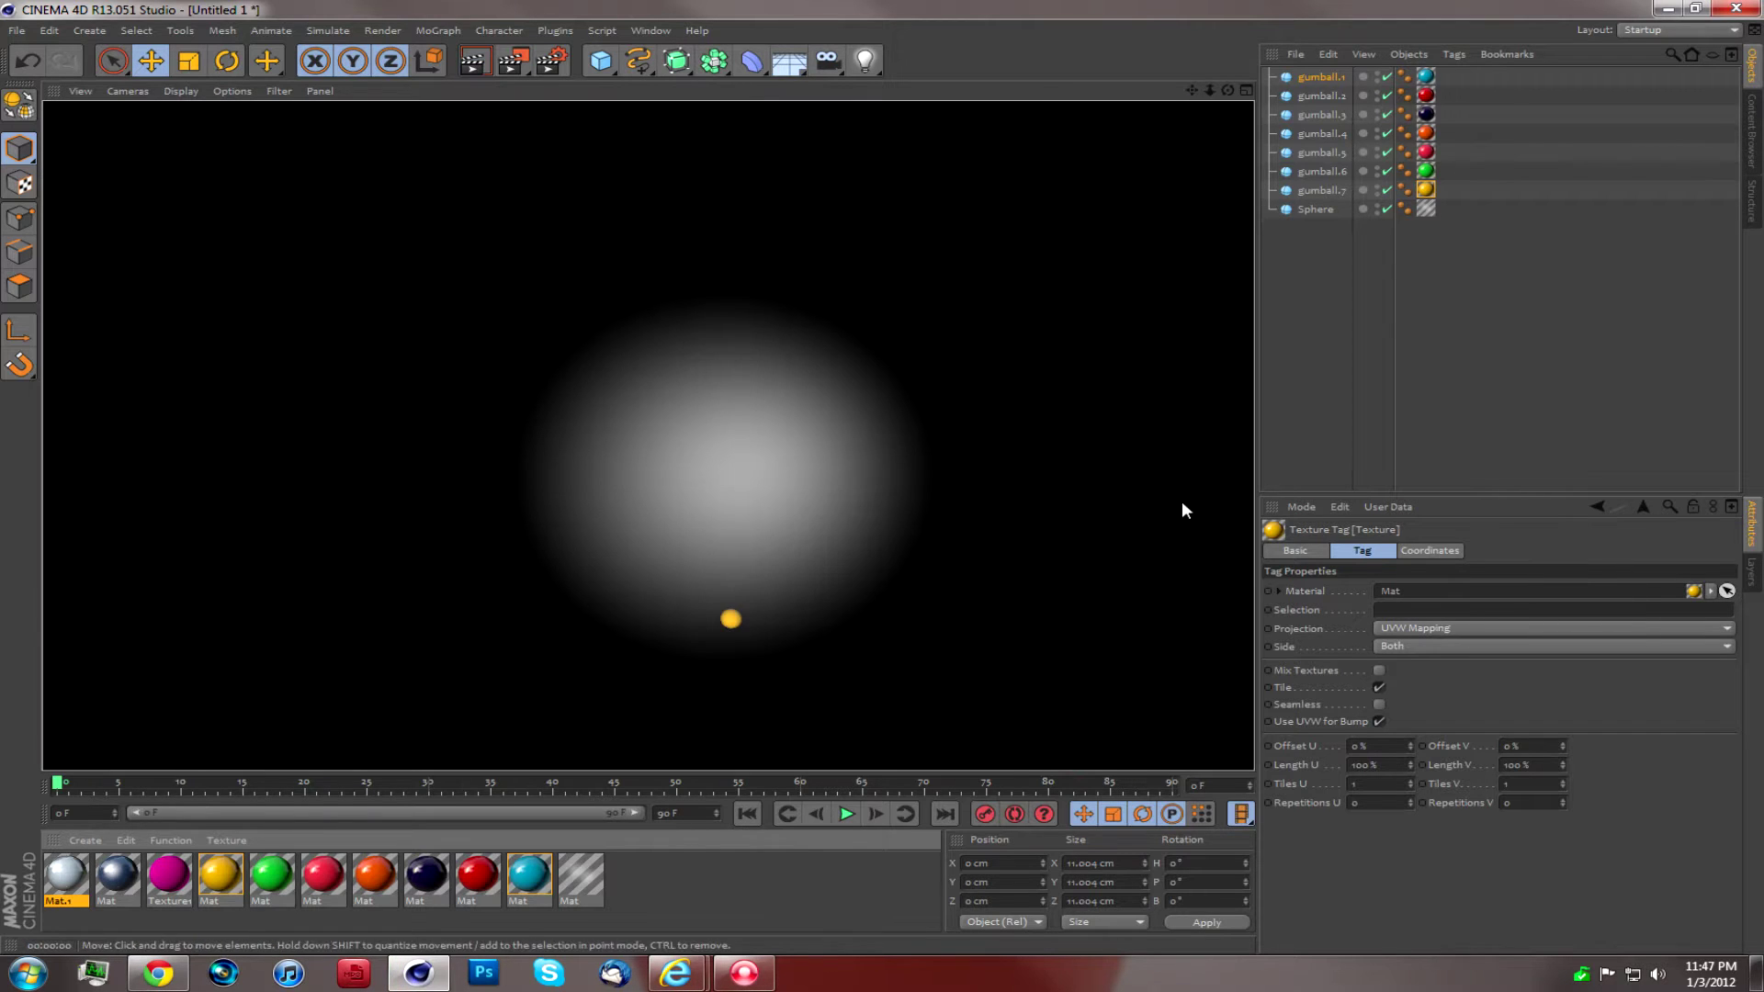
click(1318, 328)
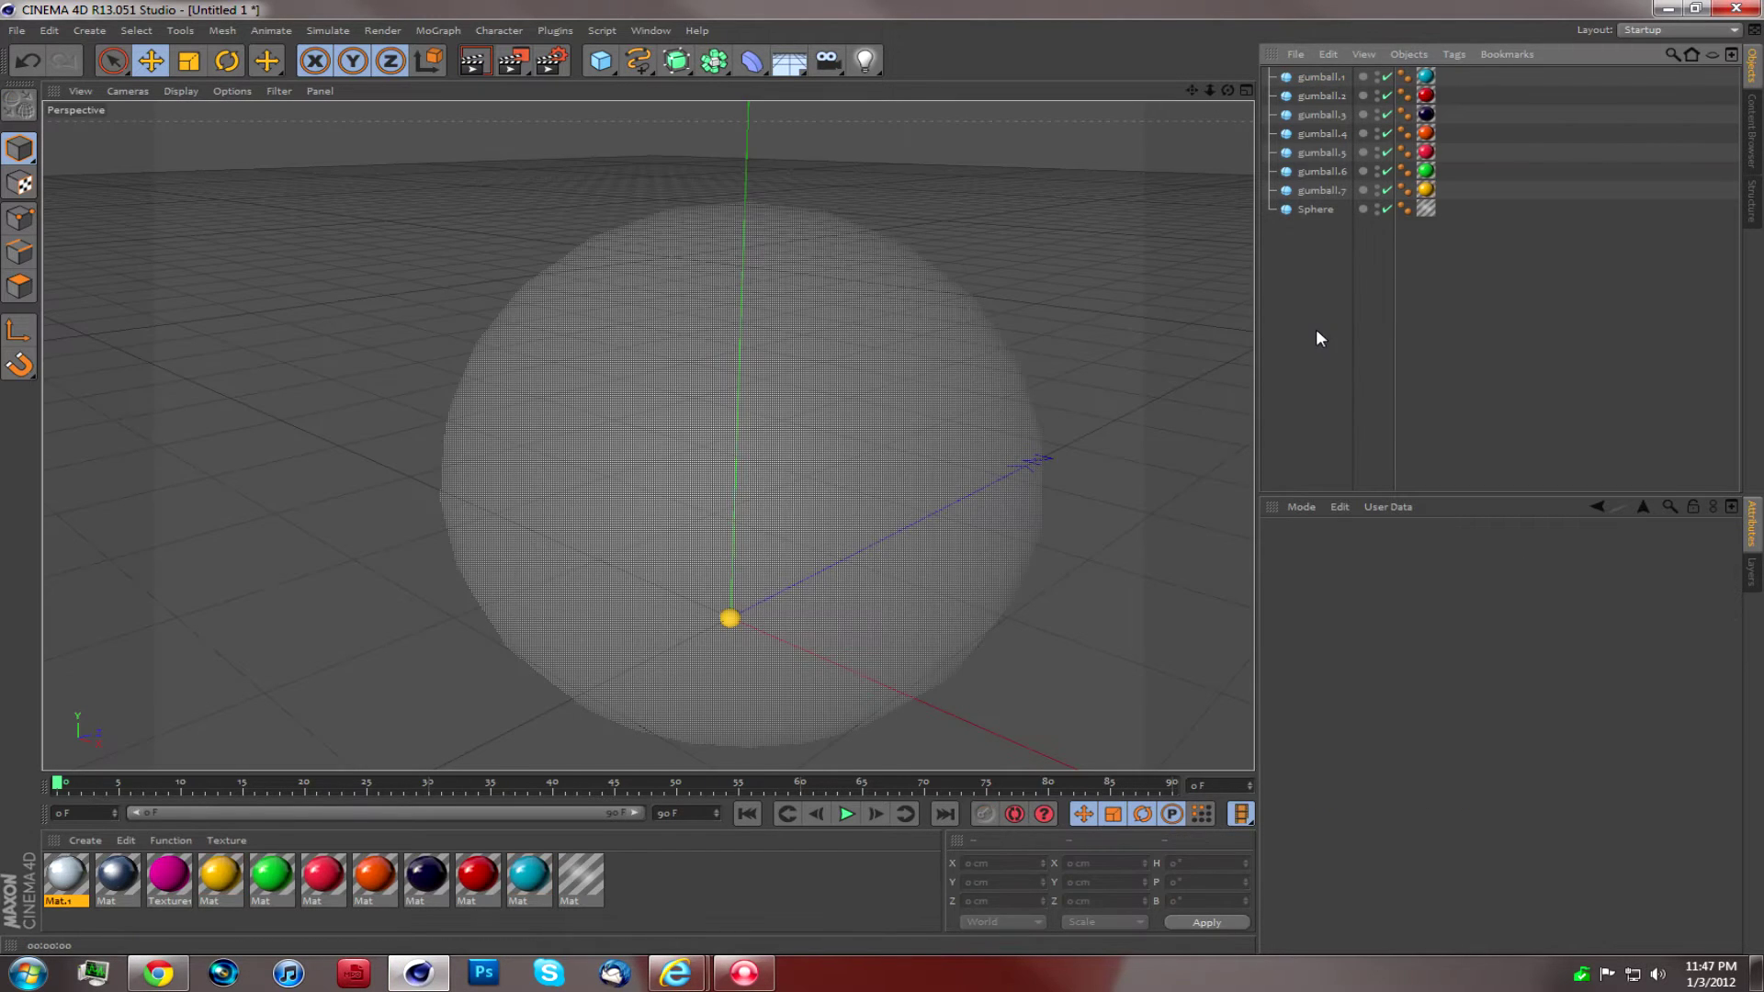
Step: Add a MoGraph Cloner, nest all seven gumballs inside it and preview the render
click(1311, 191)
shift+click(1317, 76)
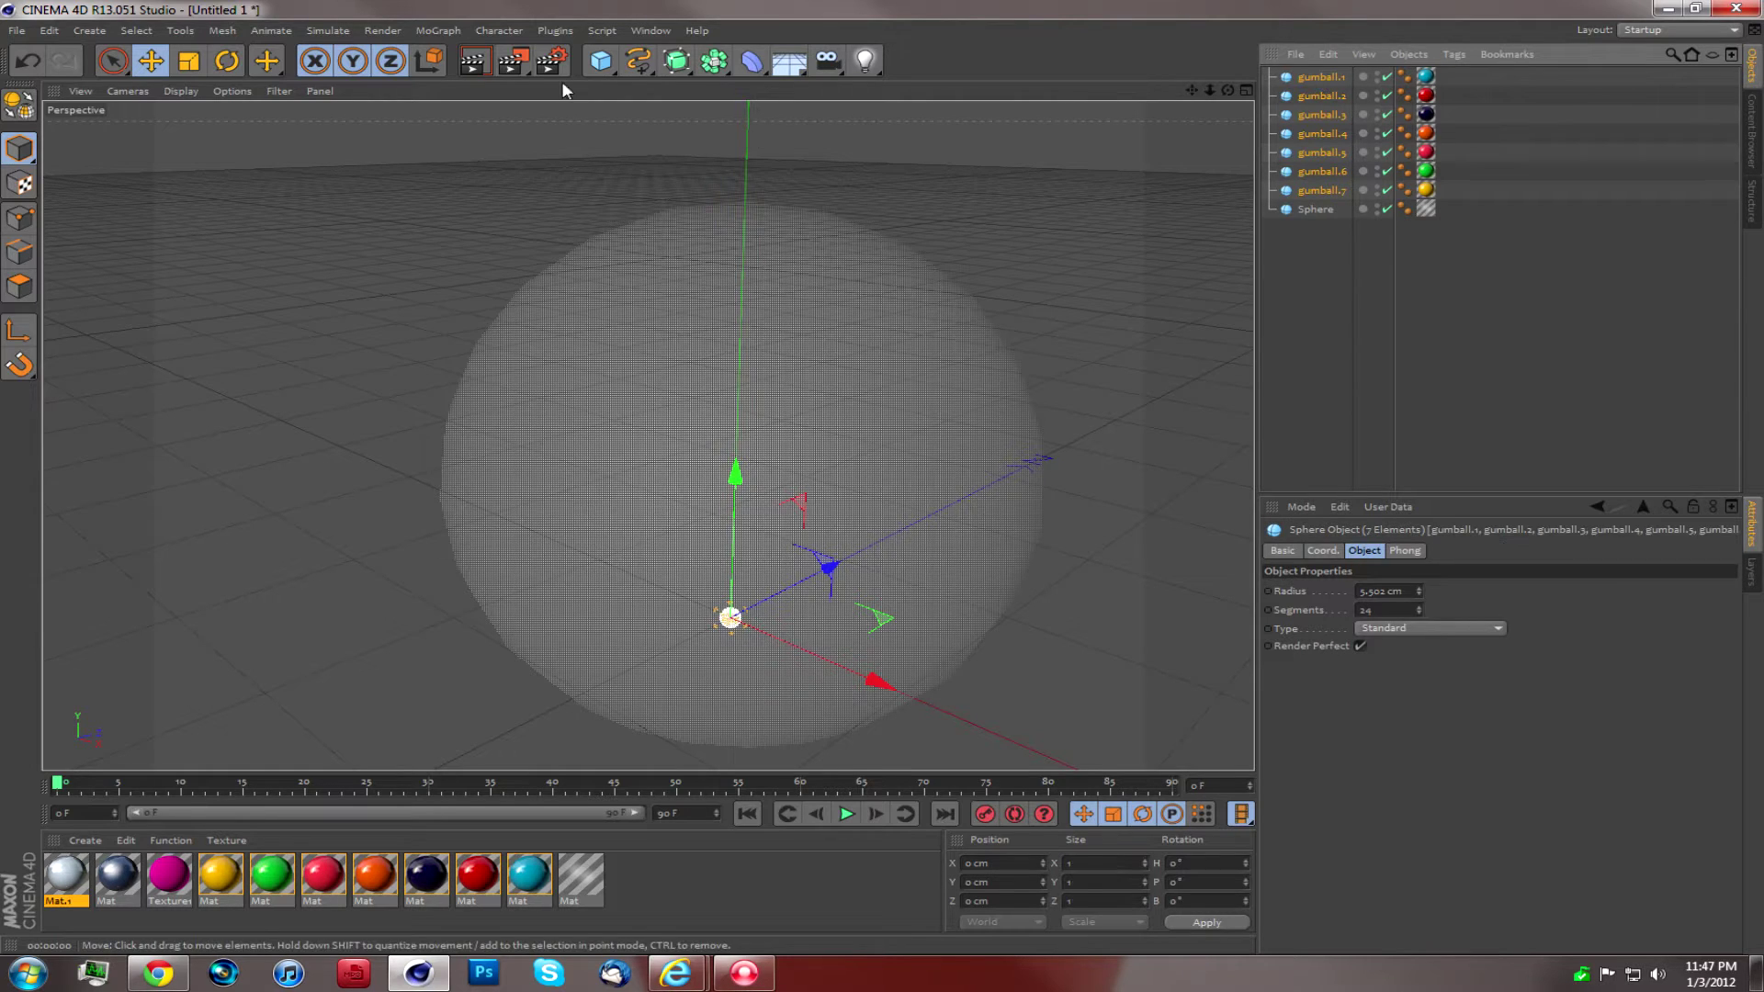
click(450, 30)
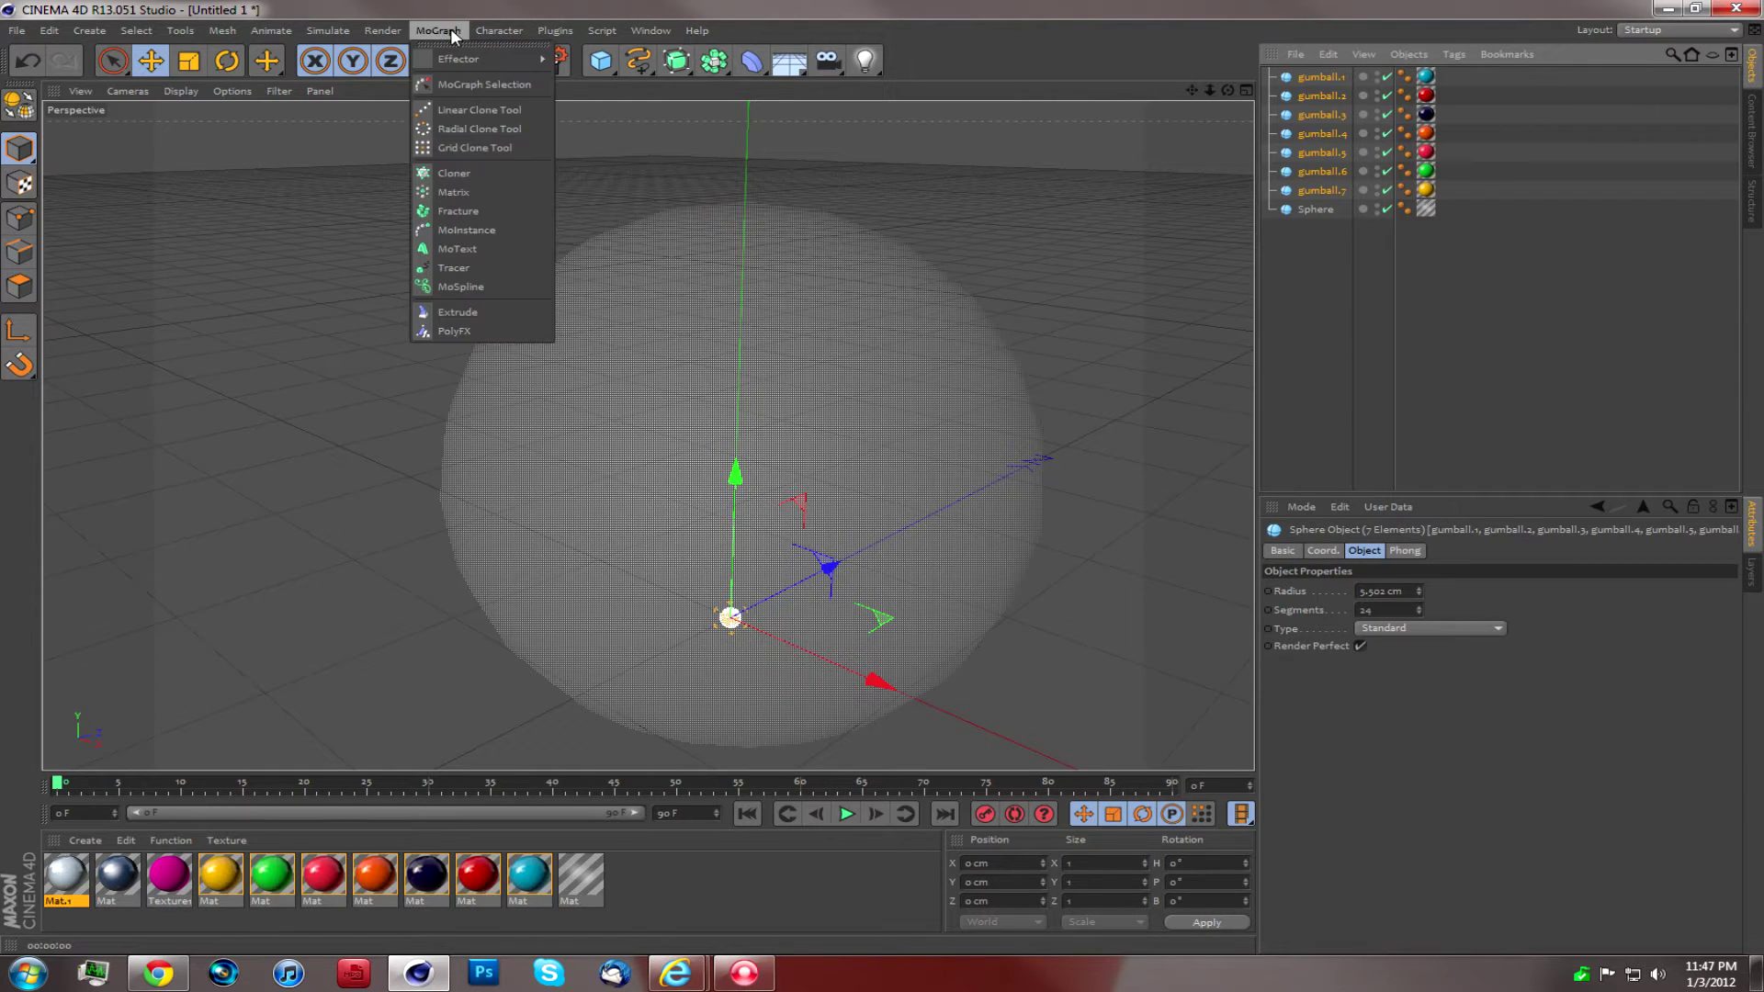
click(443, 173)
click(1323, 96)
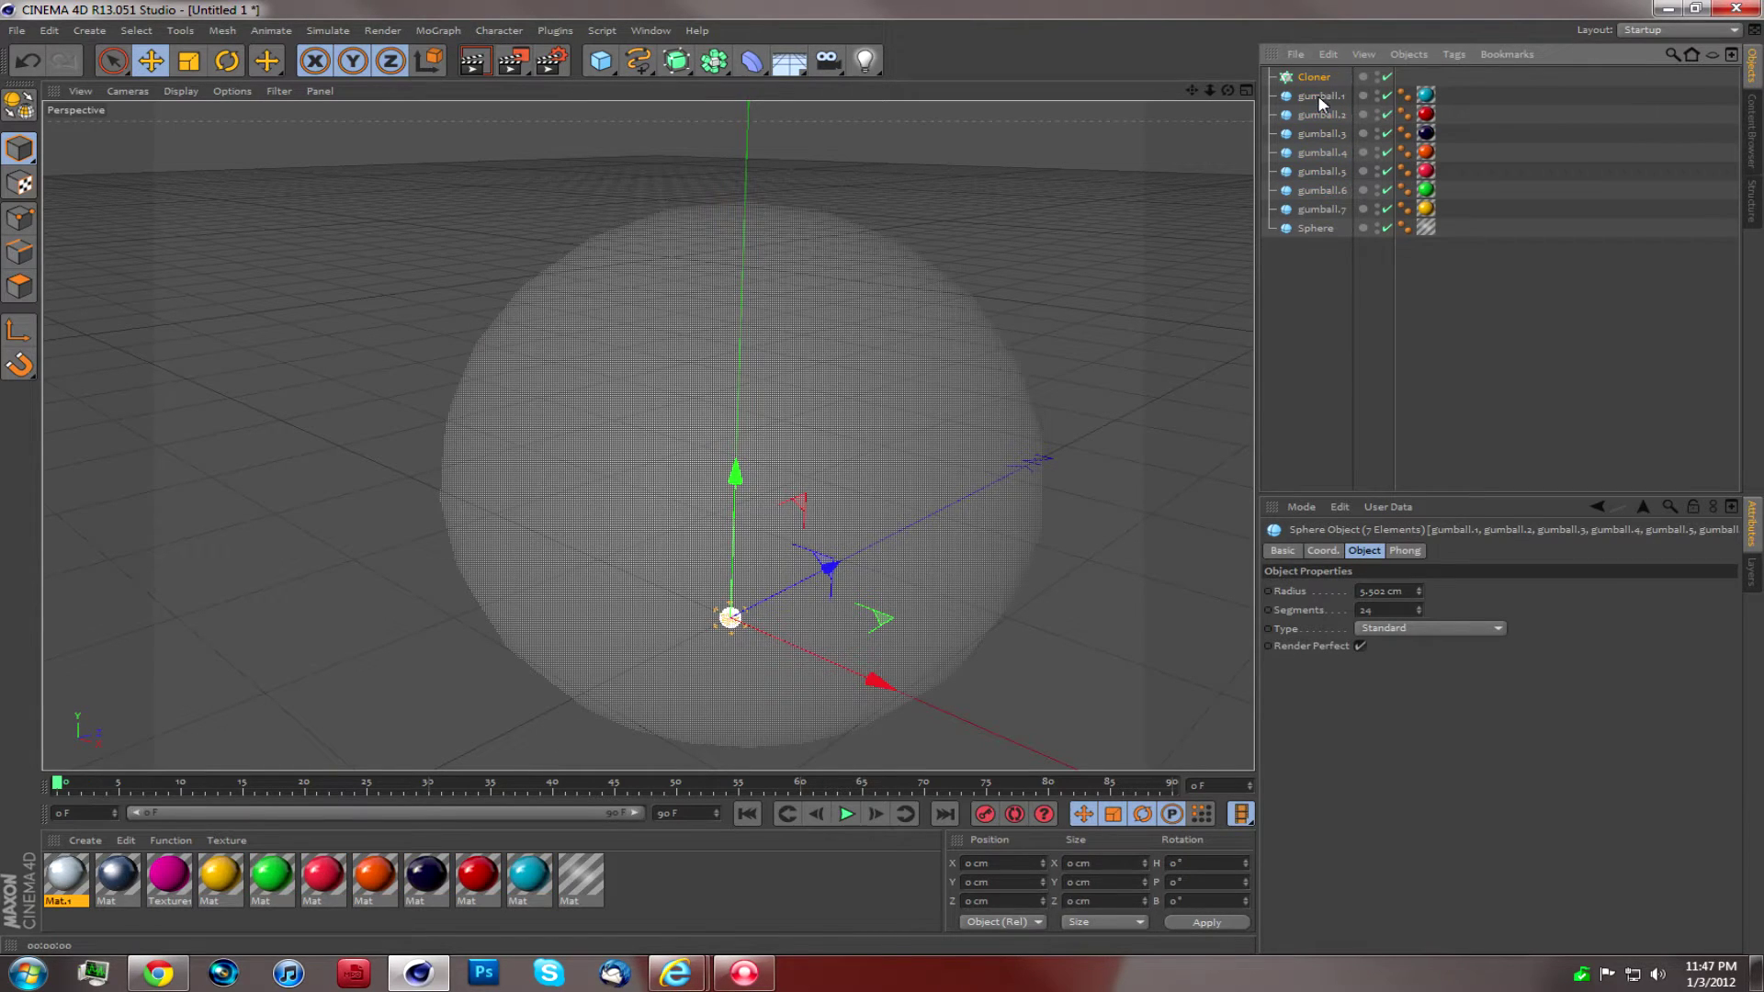
shift+click(1319, 208)
drag(1319, 208, 1313, 75)
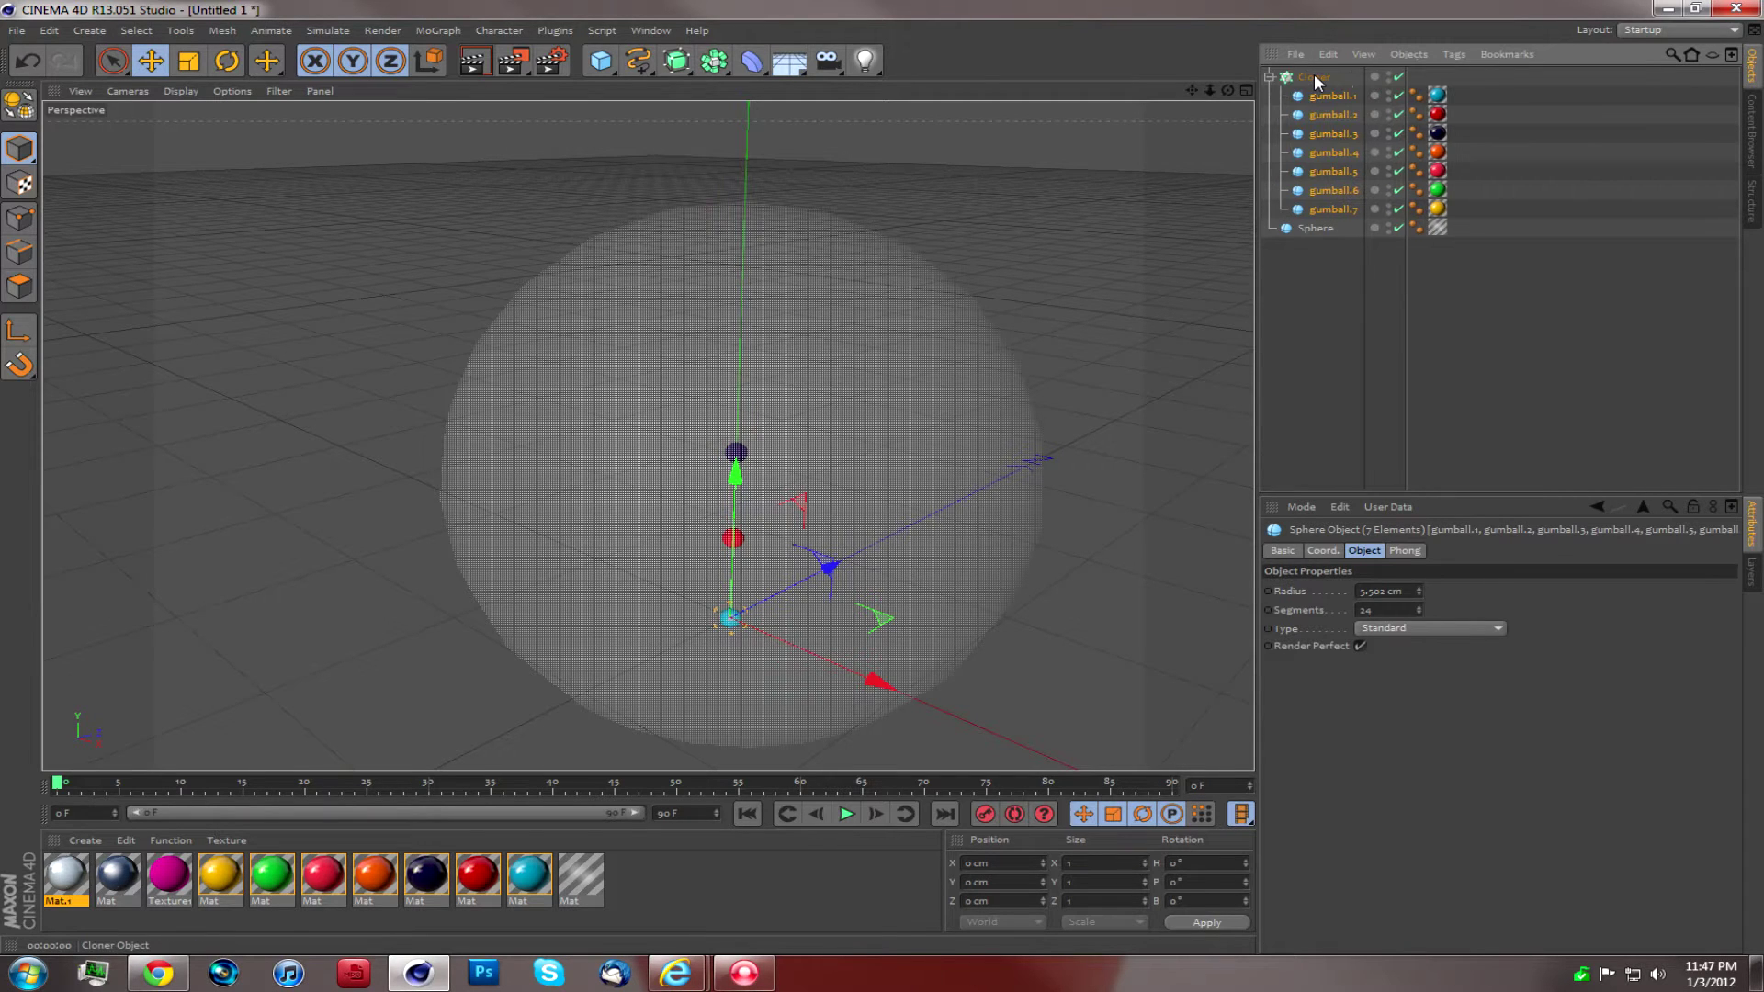
click(473, 62)
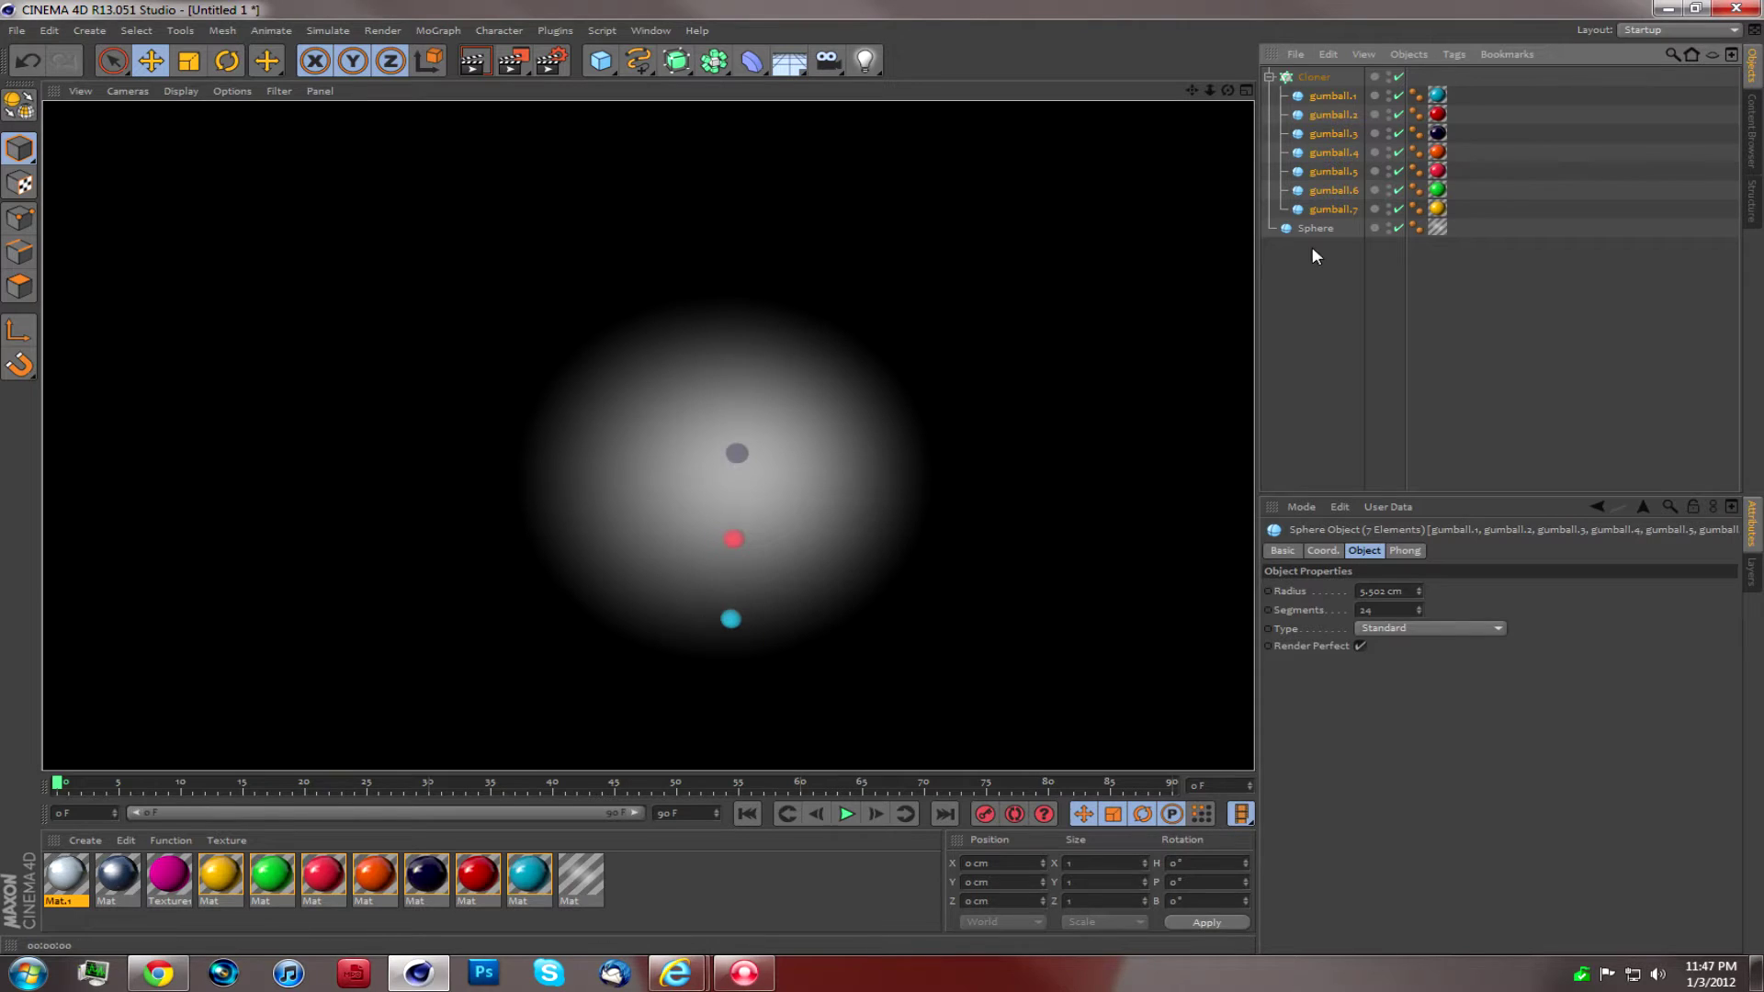
Step: Switch the Cloner to Grid Array mode and set its counts to 10, 15 and 10
click(1313, 76)
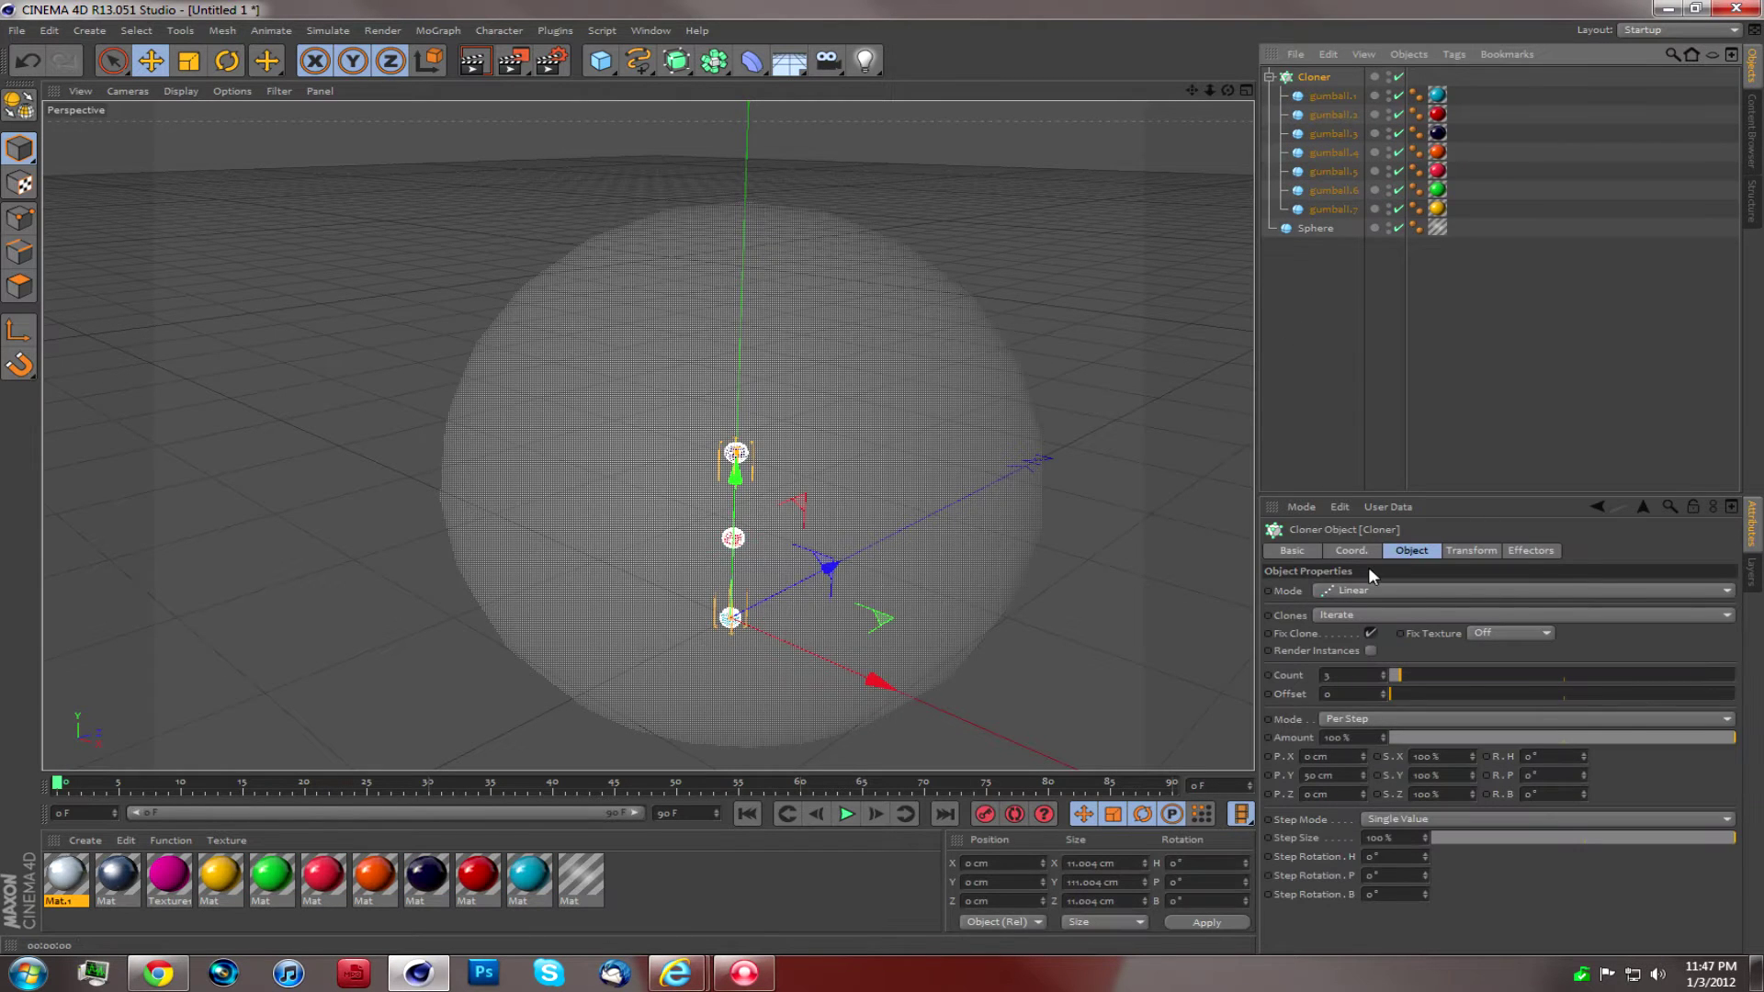
click(1382, 590)
click(1374, 653)
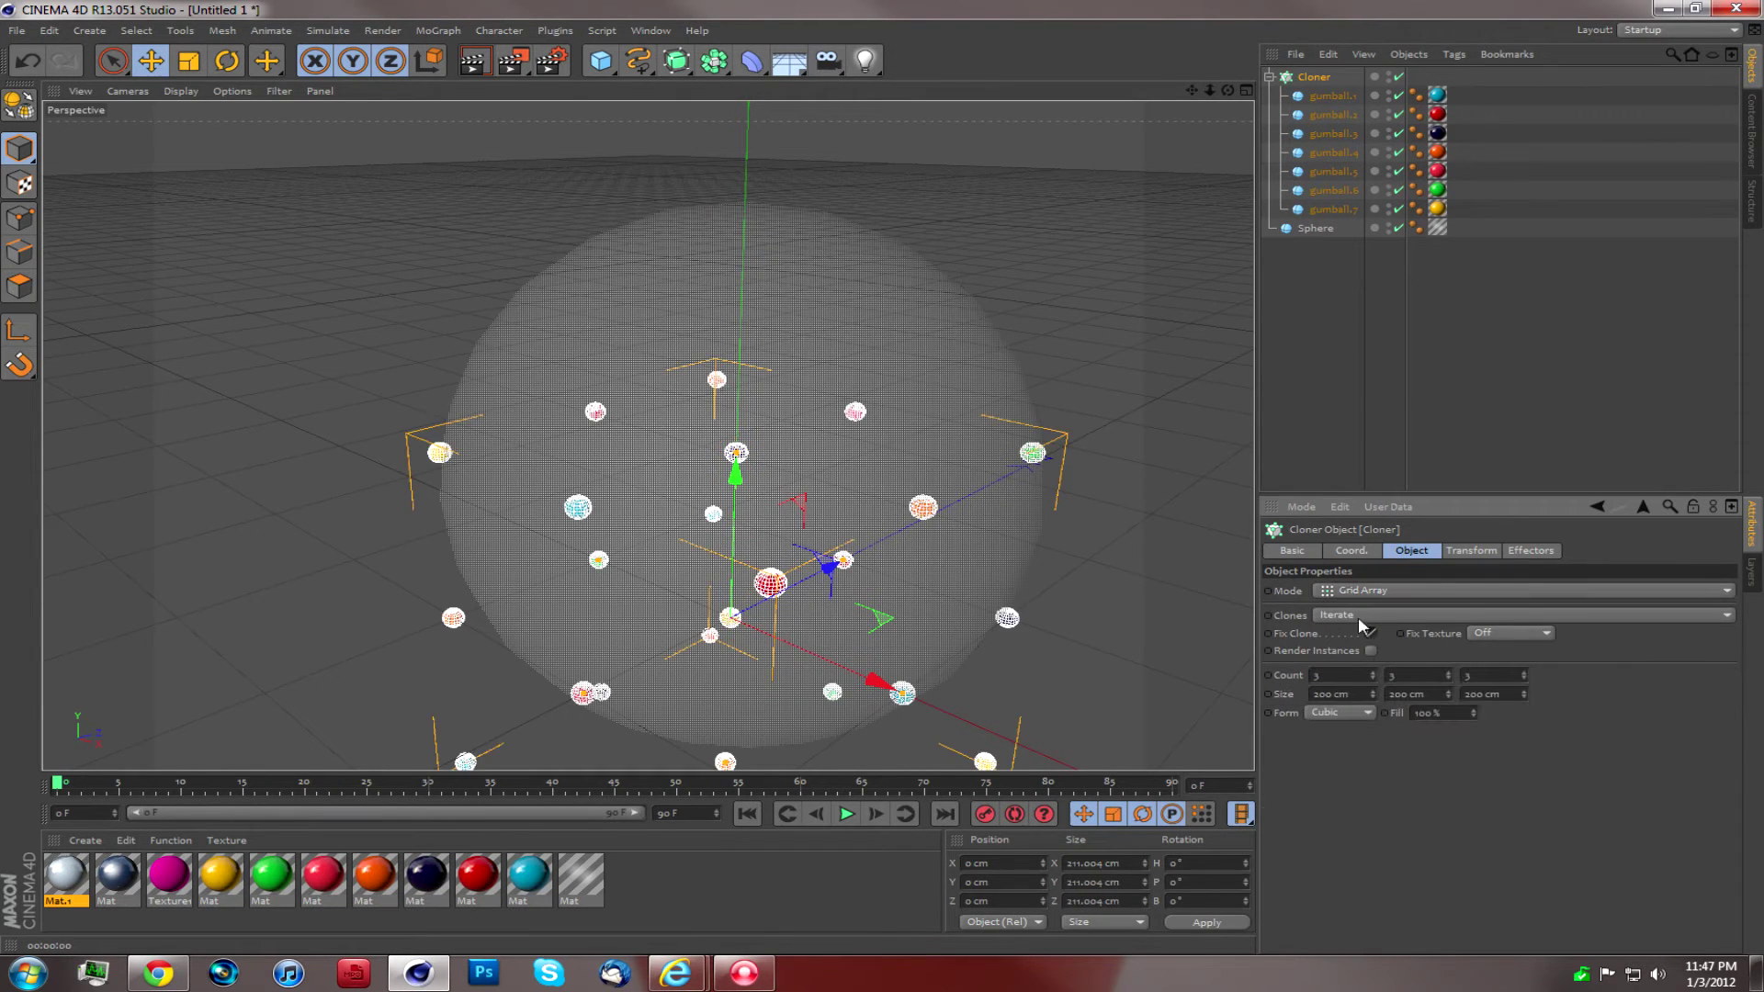
click(1352, 676)
text(10)
click(1394, 675)
text(15)
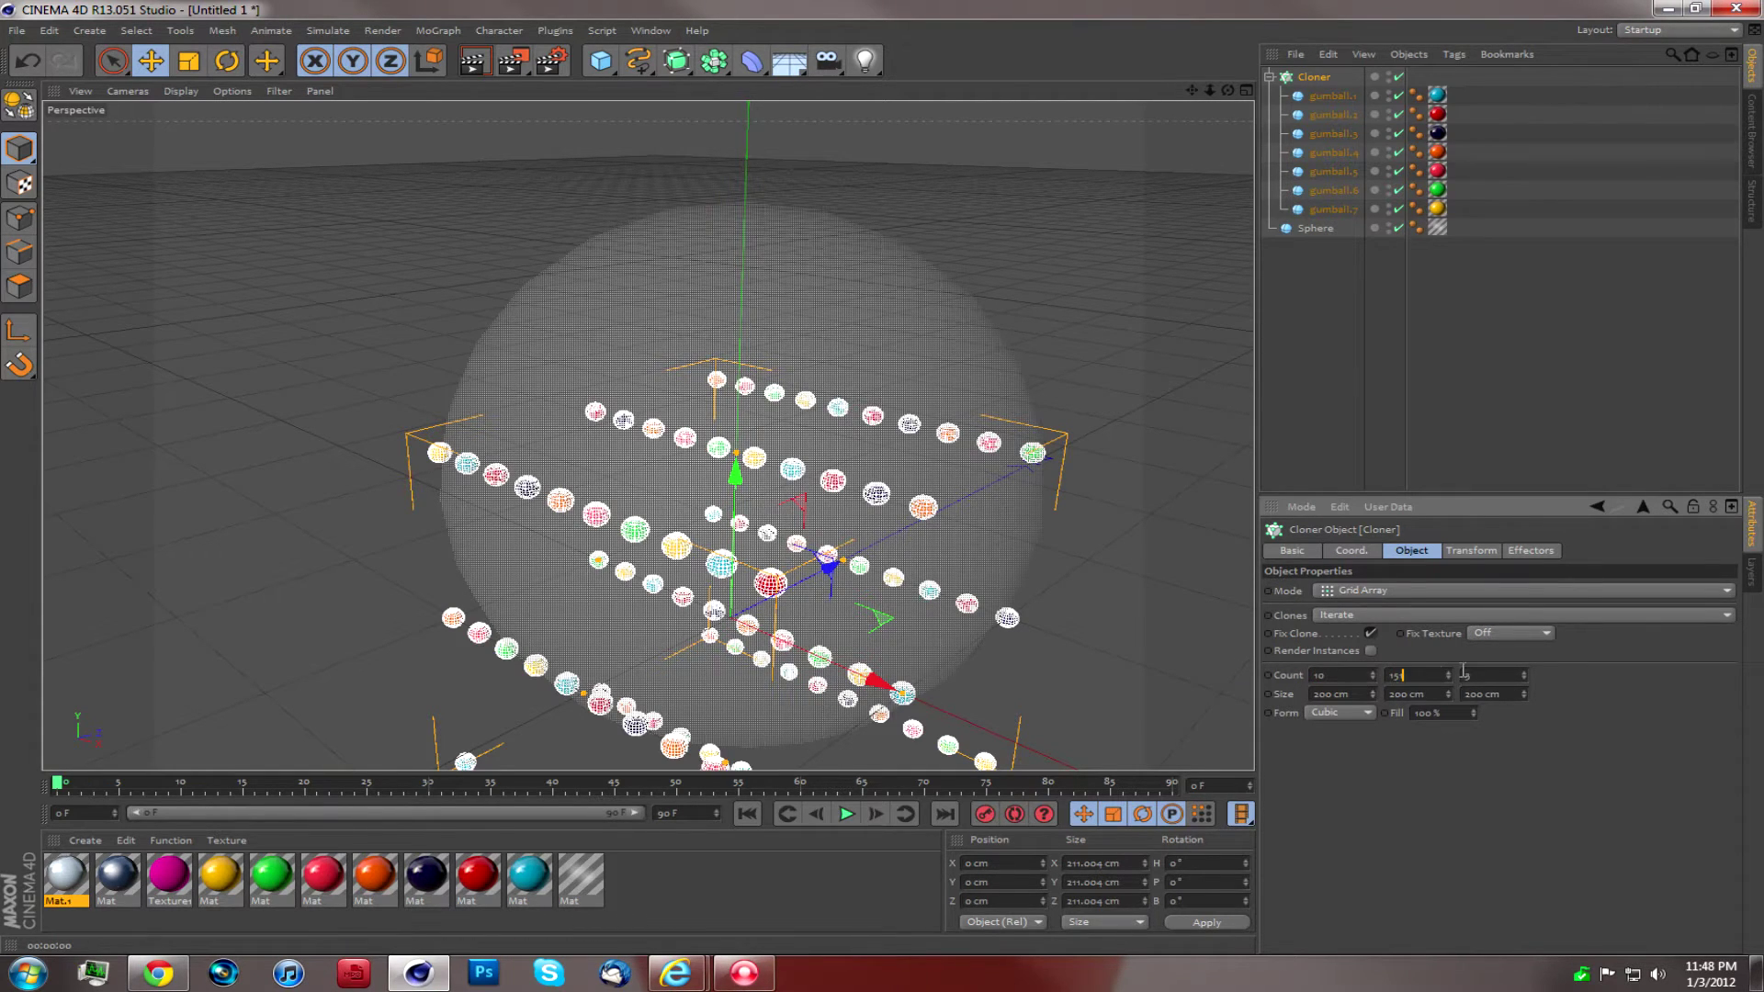
key(BackSpace)
text(5)
key(Tab)
text(10)
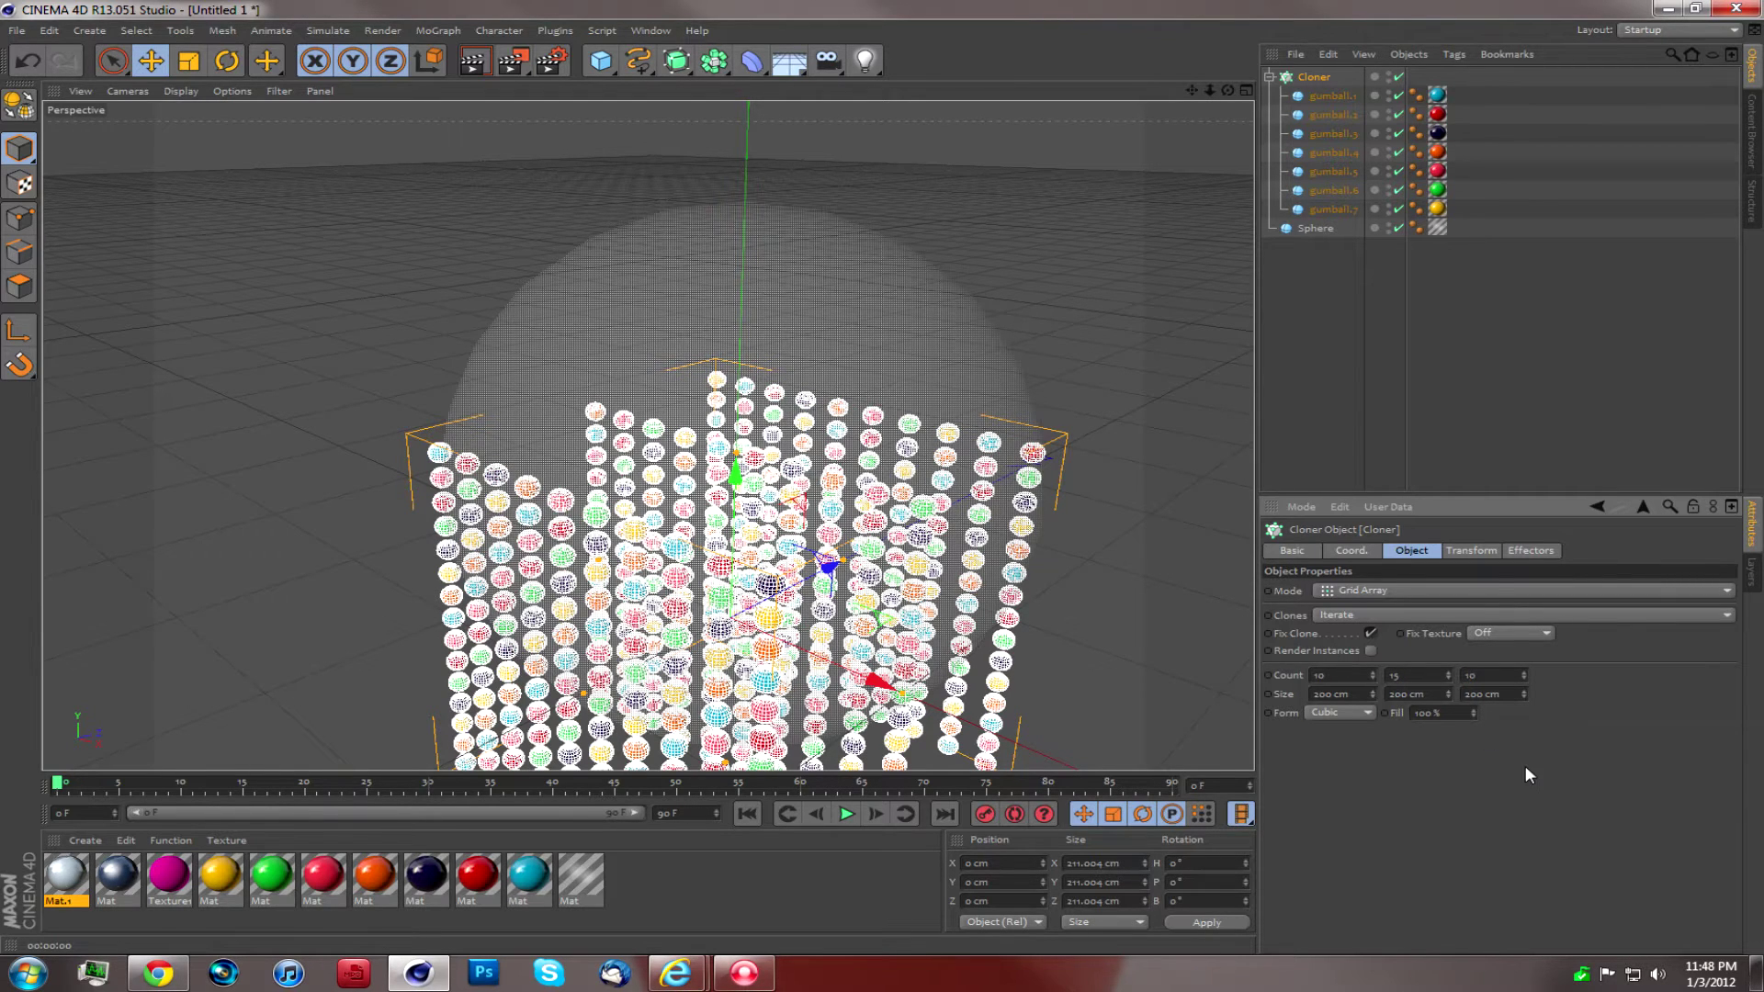
key(Return)
Step: Raise the Cloner to about 125 cm on Y, preview the render and set its clone distribution to Random
drag(741, 485, 771, 266)
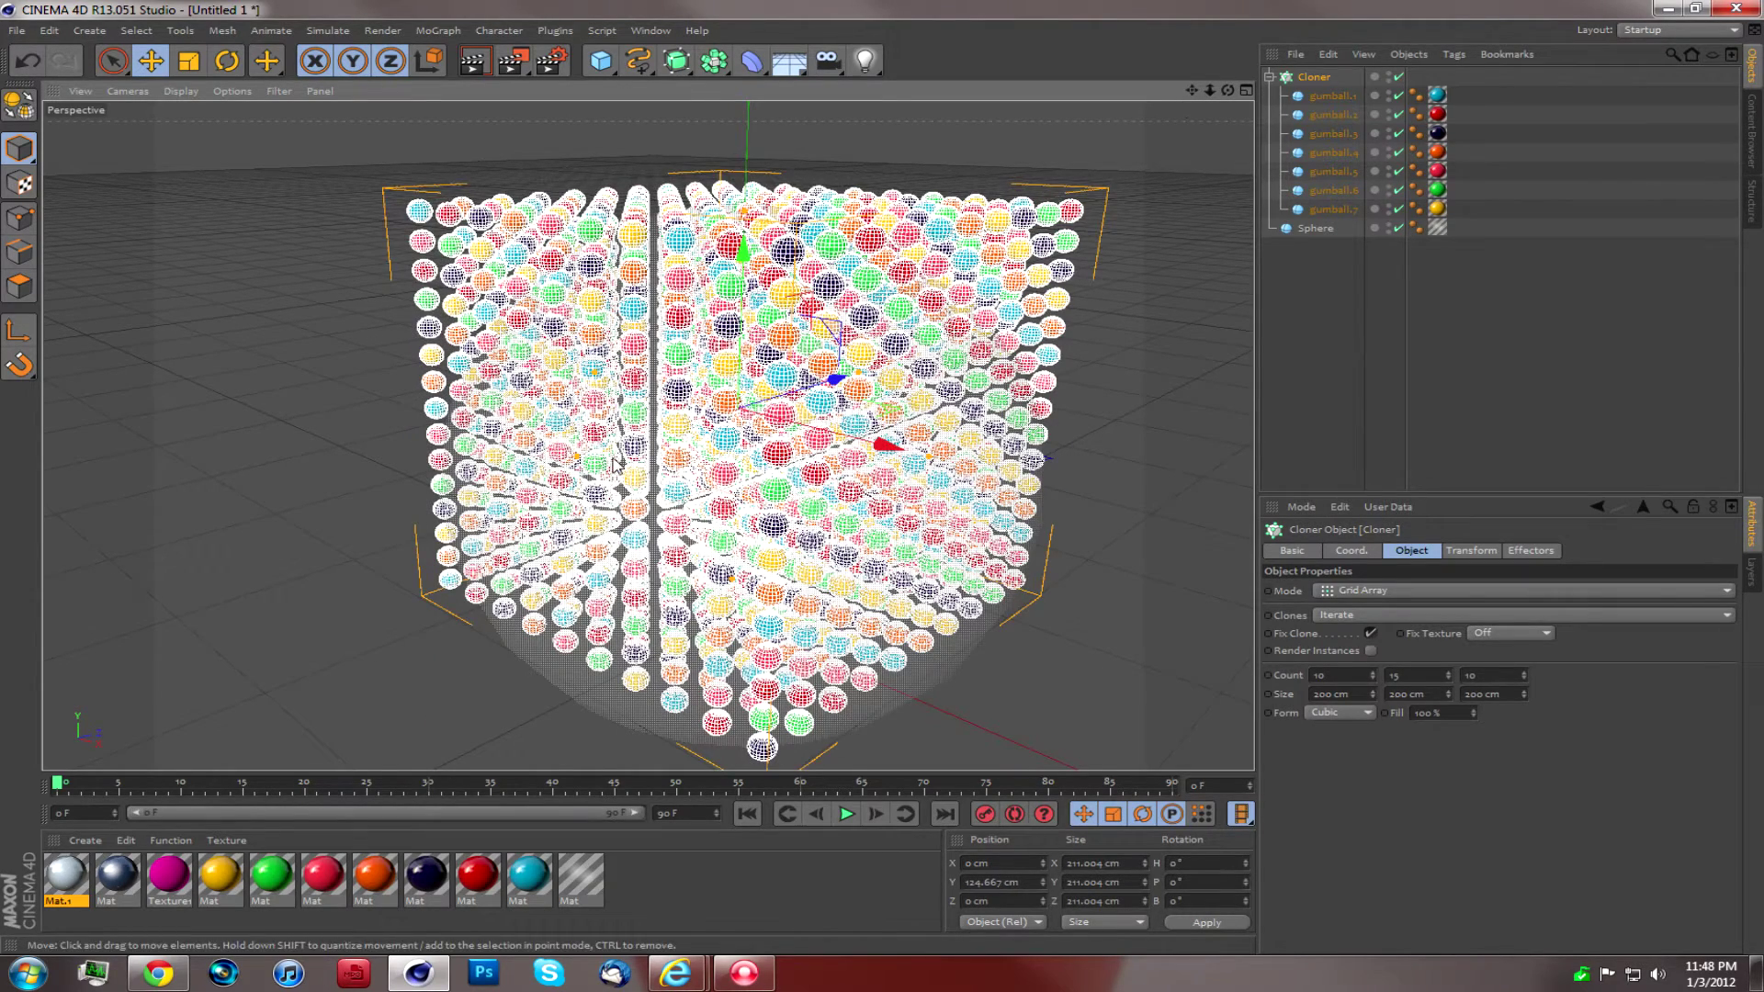
click(474, 63)
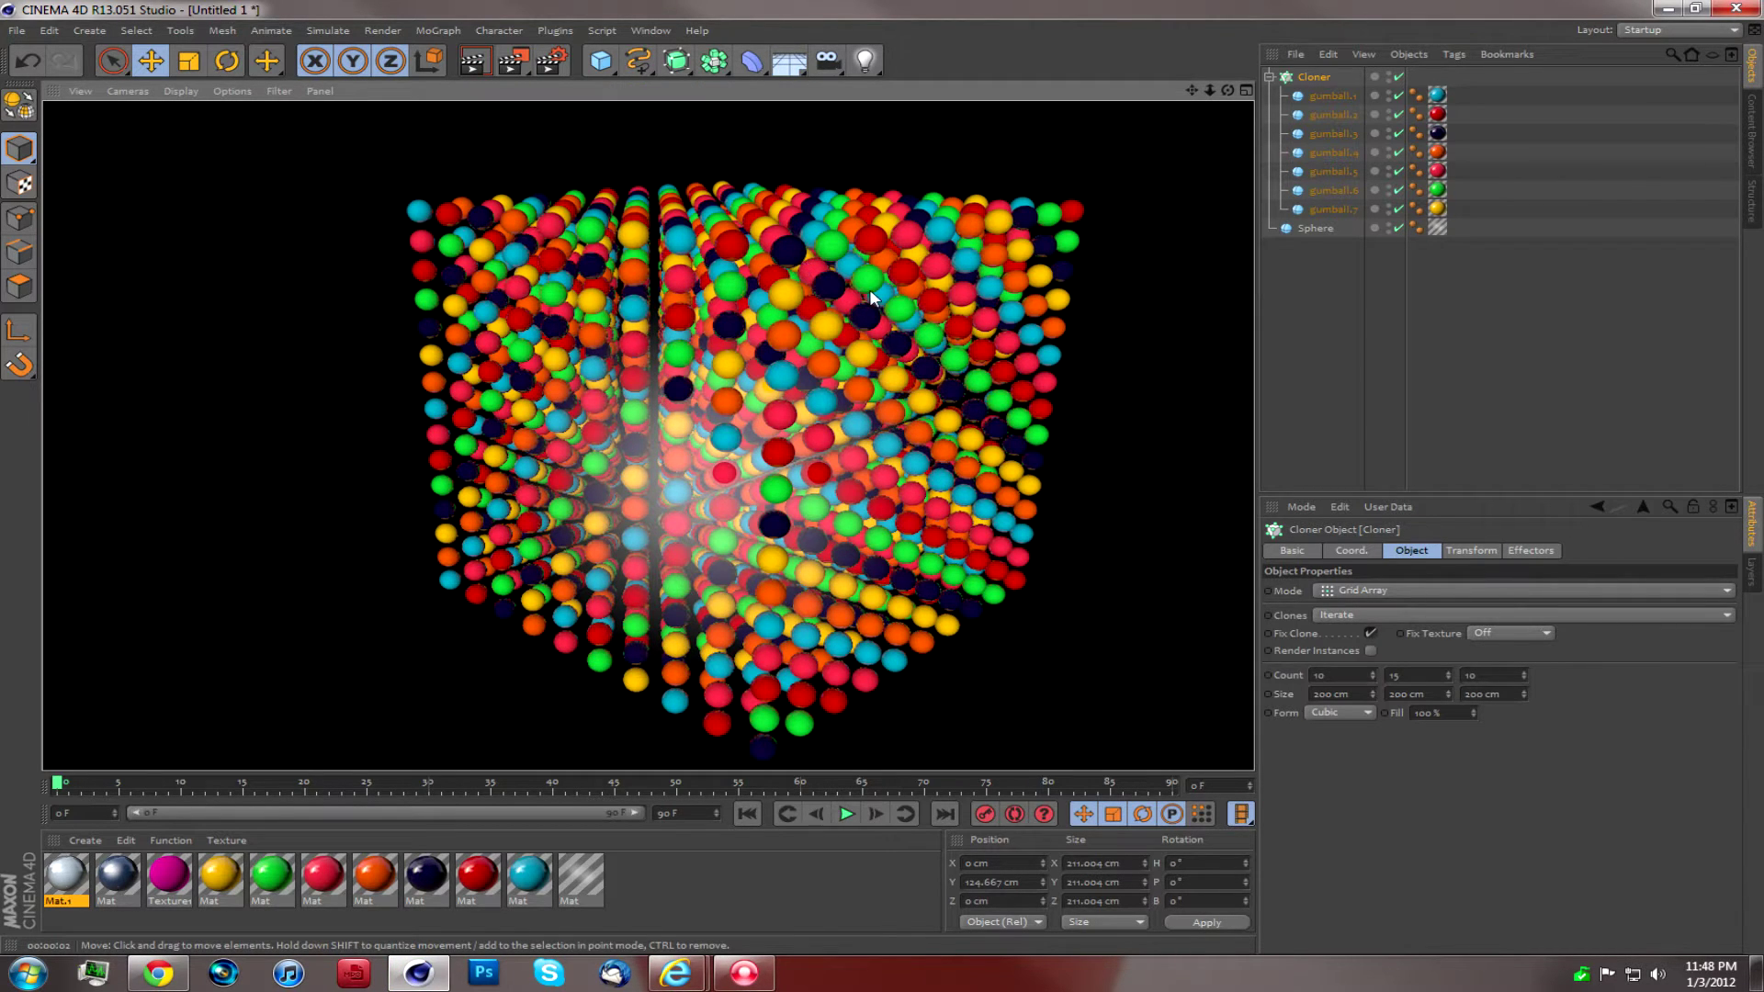
click(1348, 610)
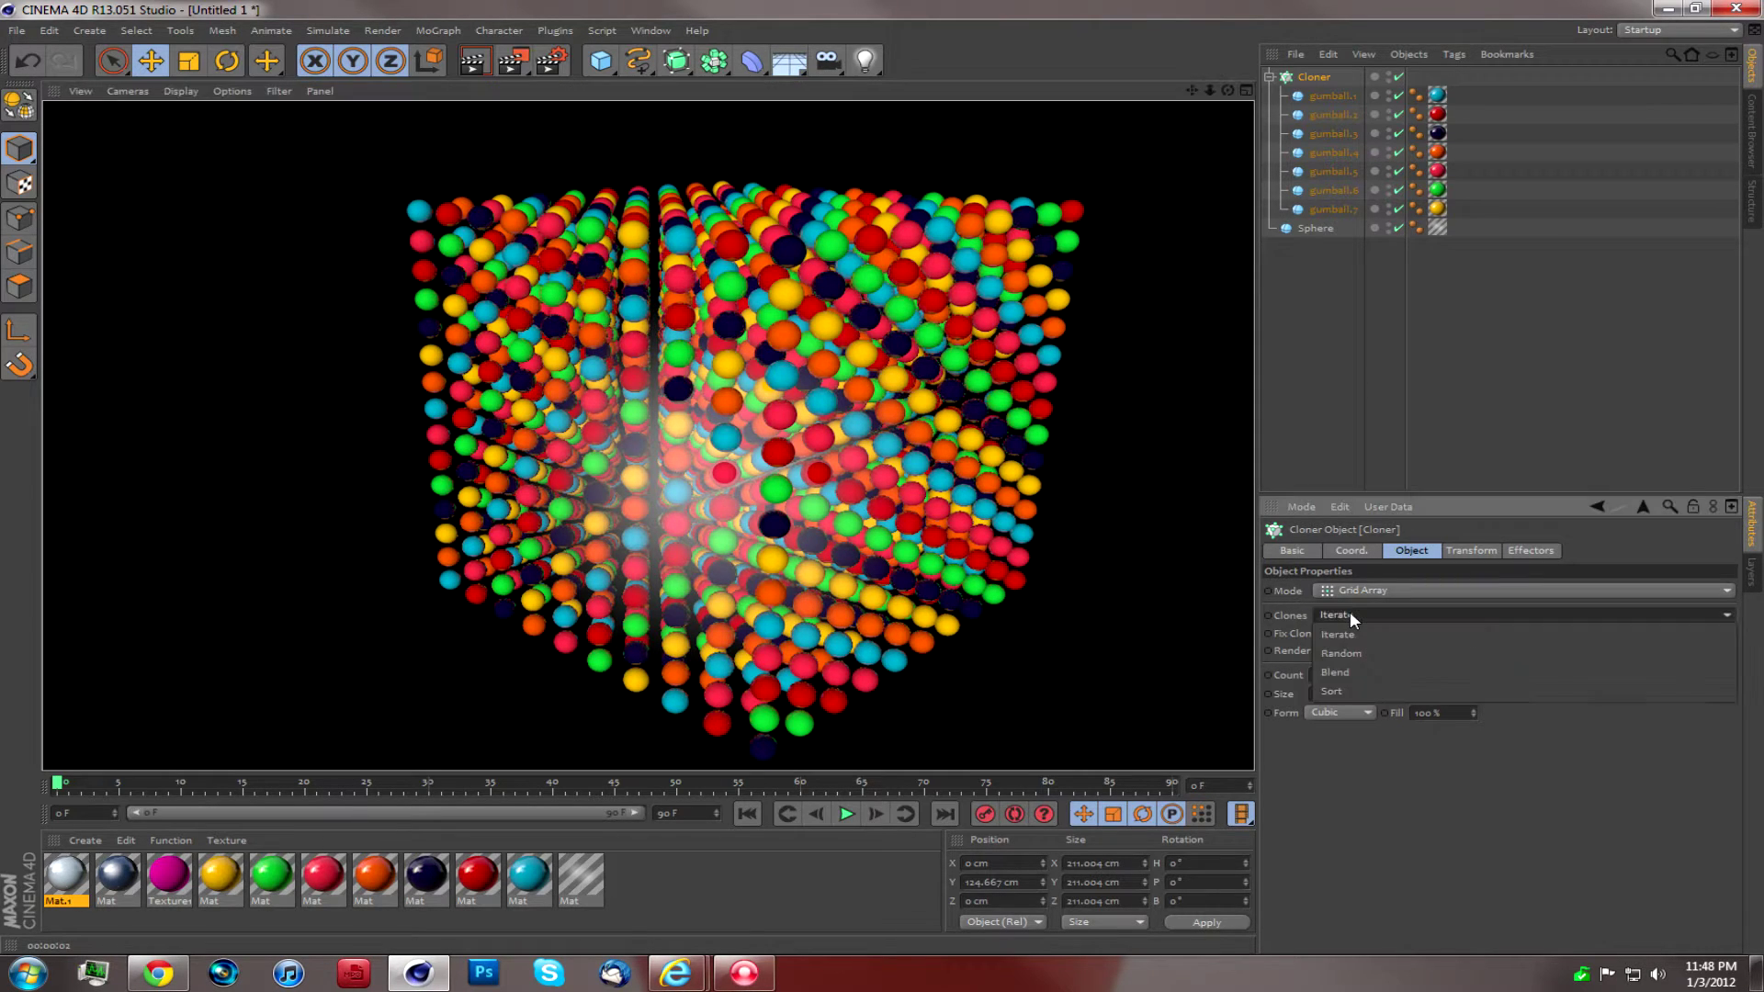
click(1359, 654)
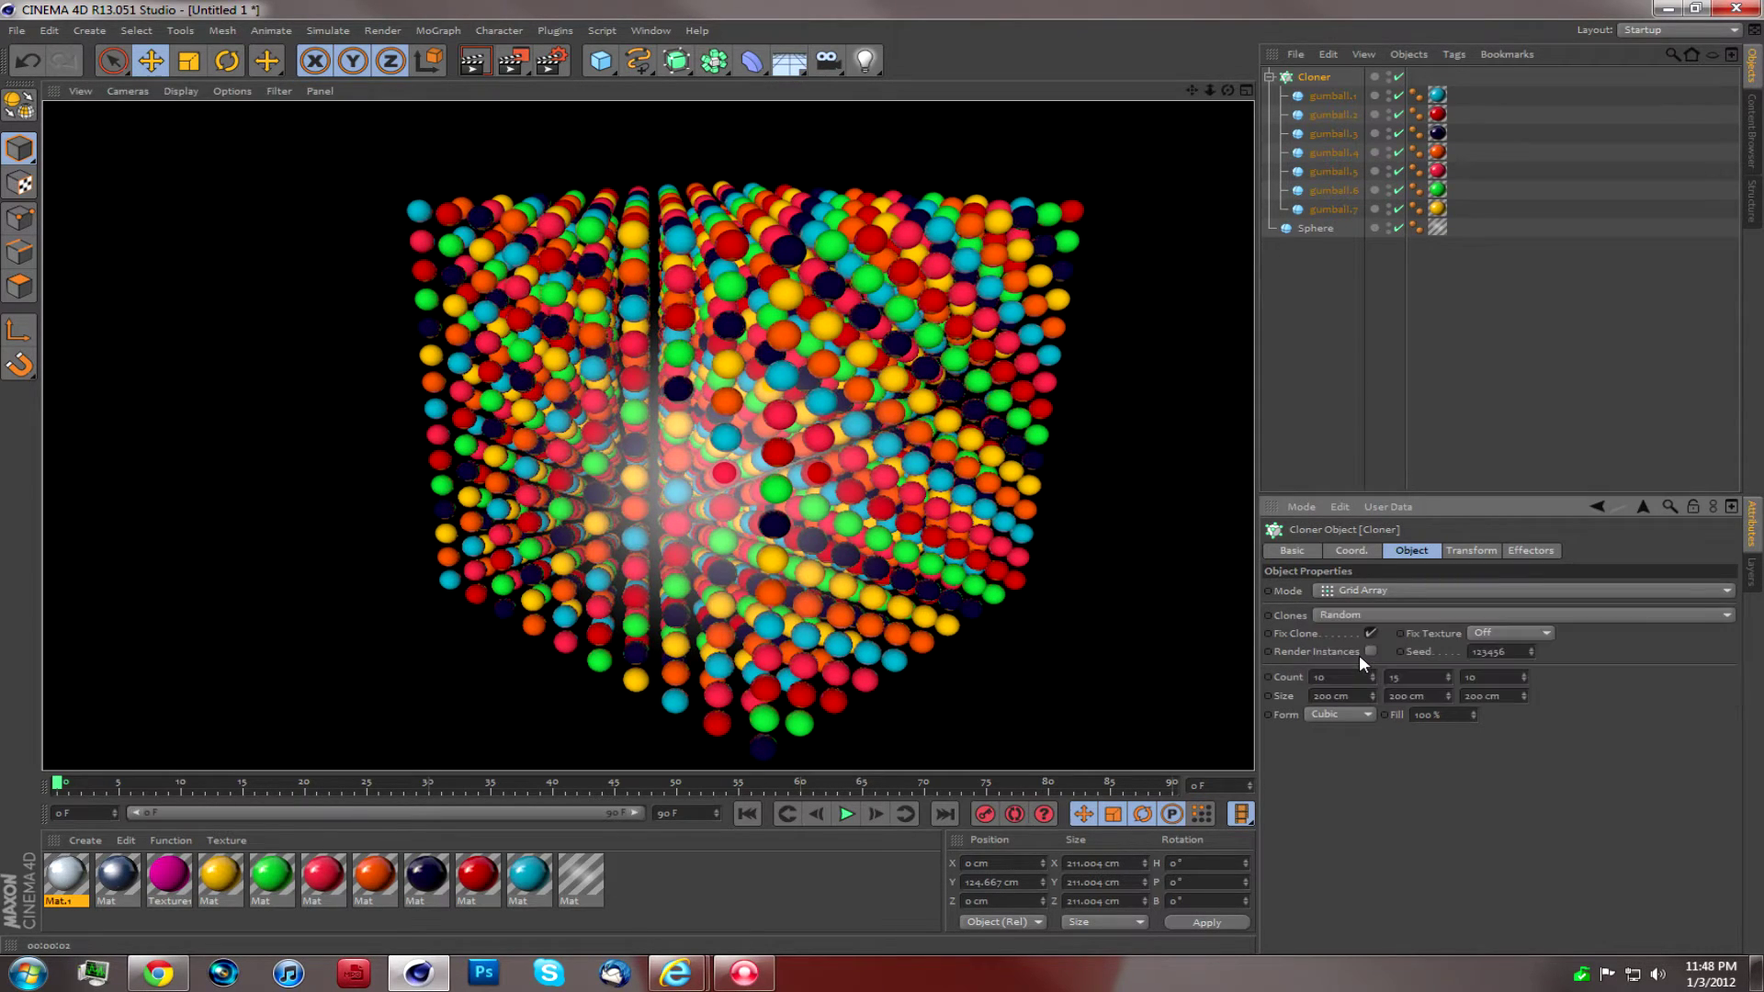
click(1286, 368)
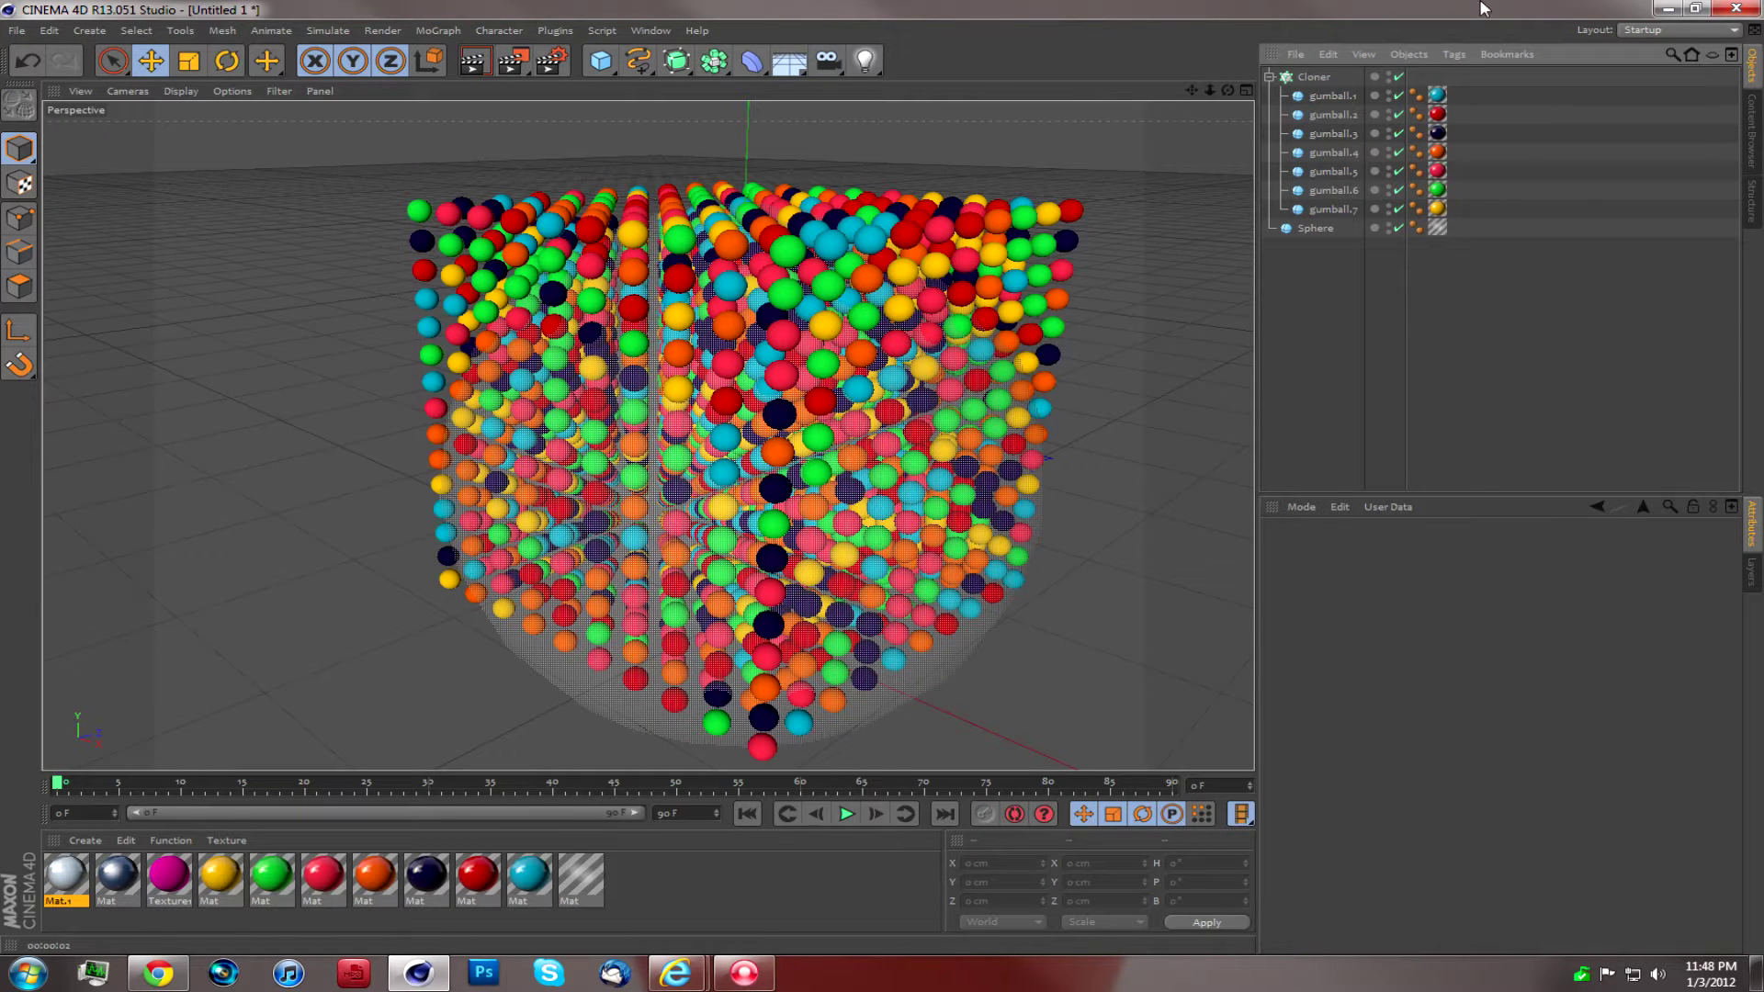
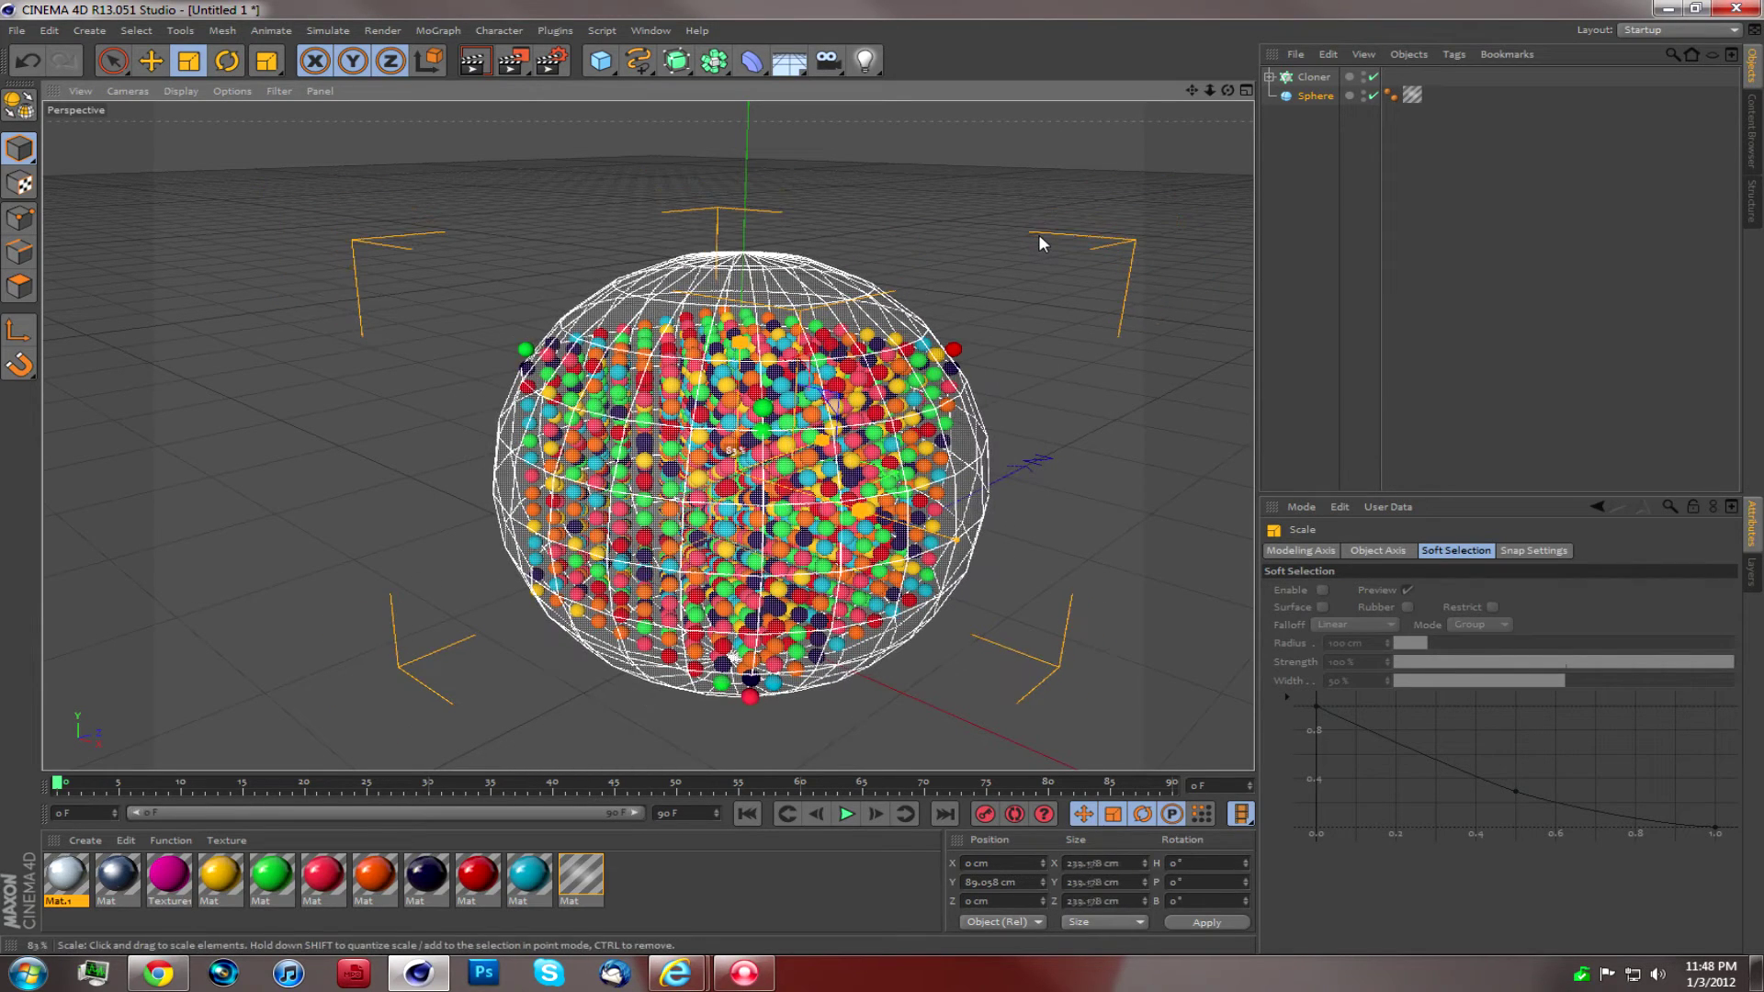
Step: Add a Collider Body tag to the Sphere and set its collision shape to Static Mesh
click(1308, 91)
click(1457, 55)
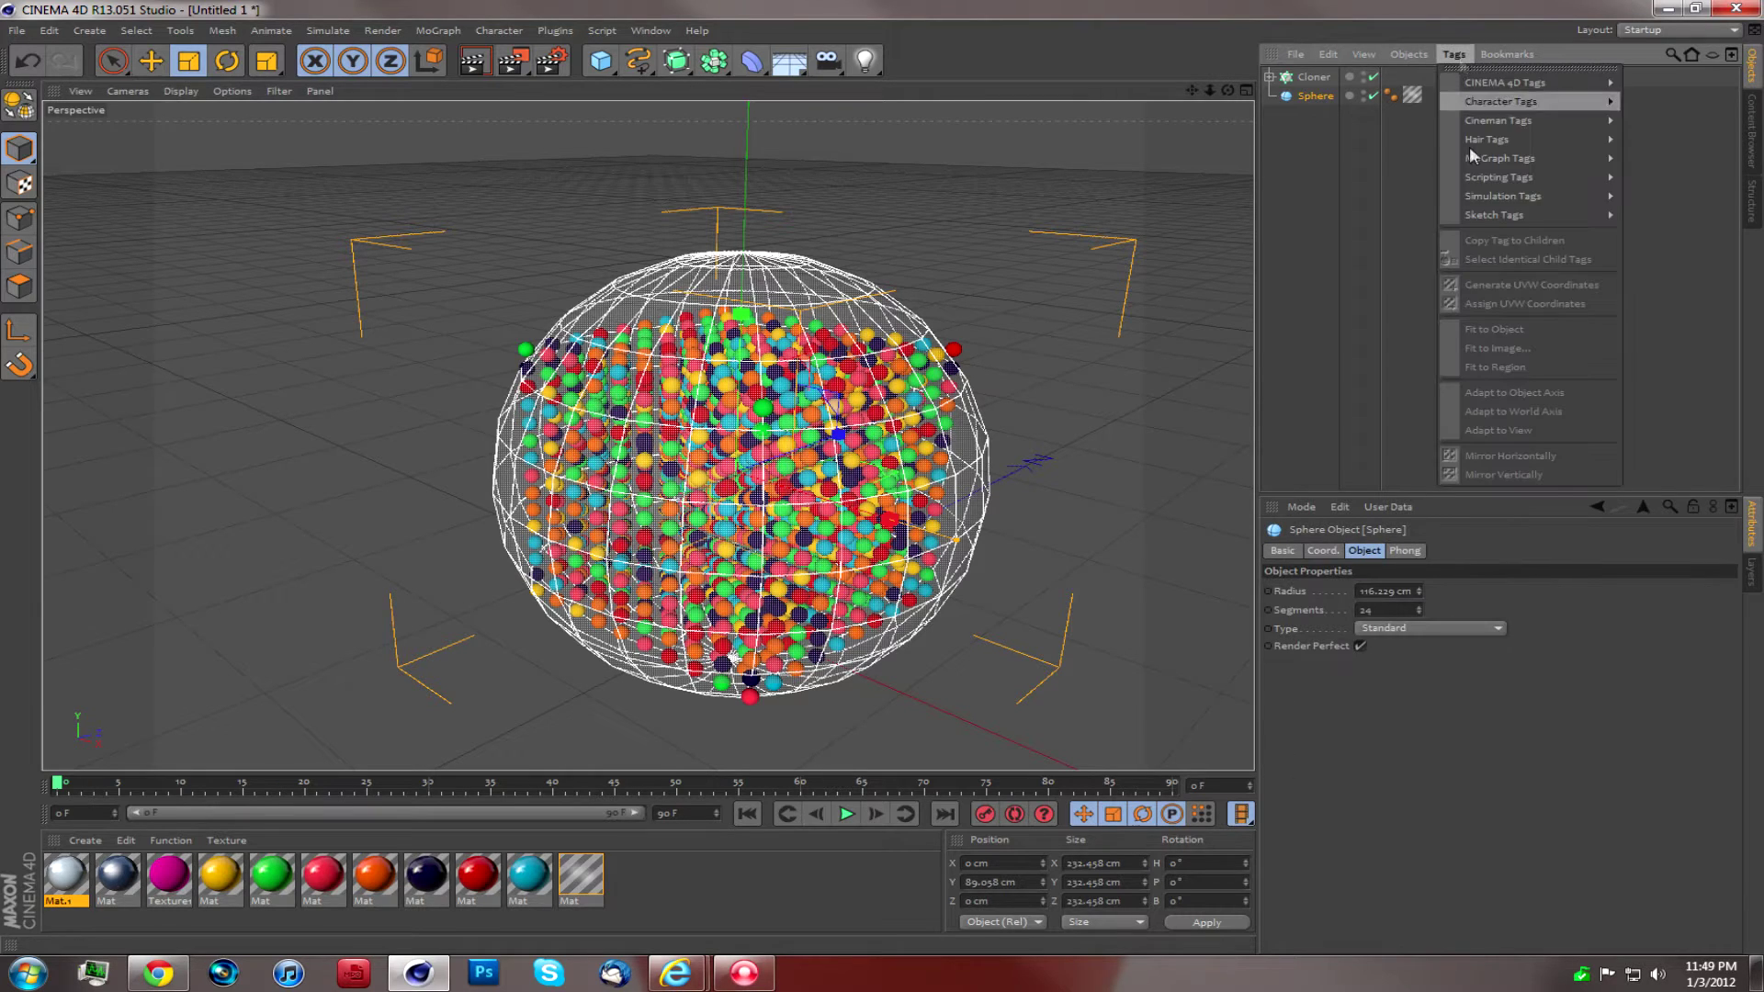
mouse_move(1488, 196)
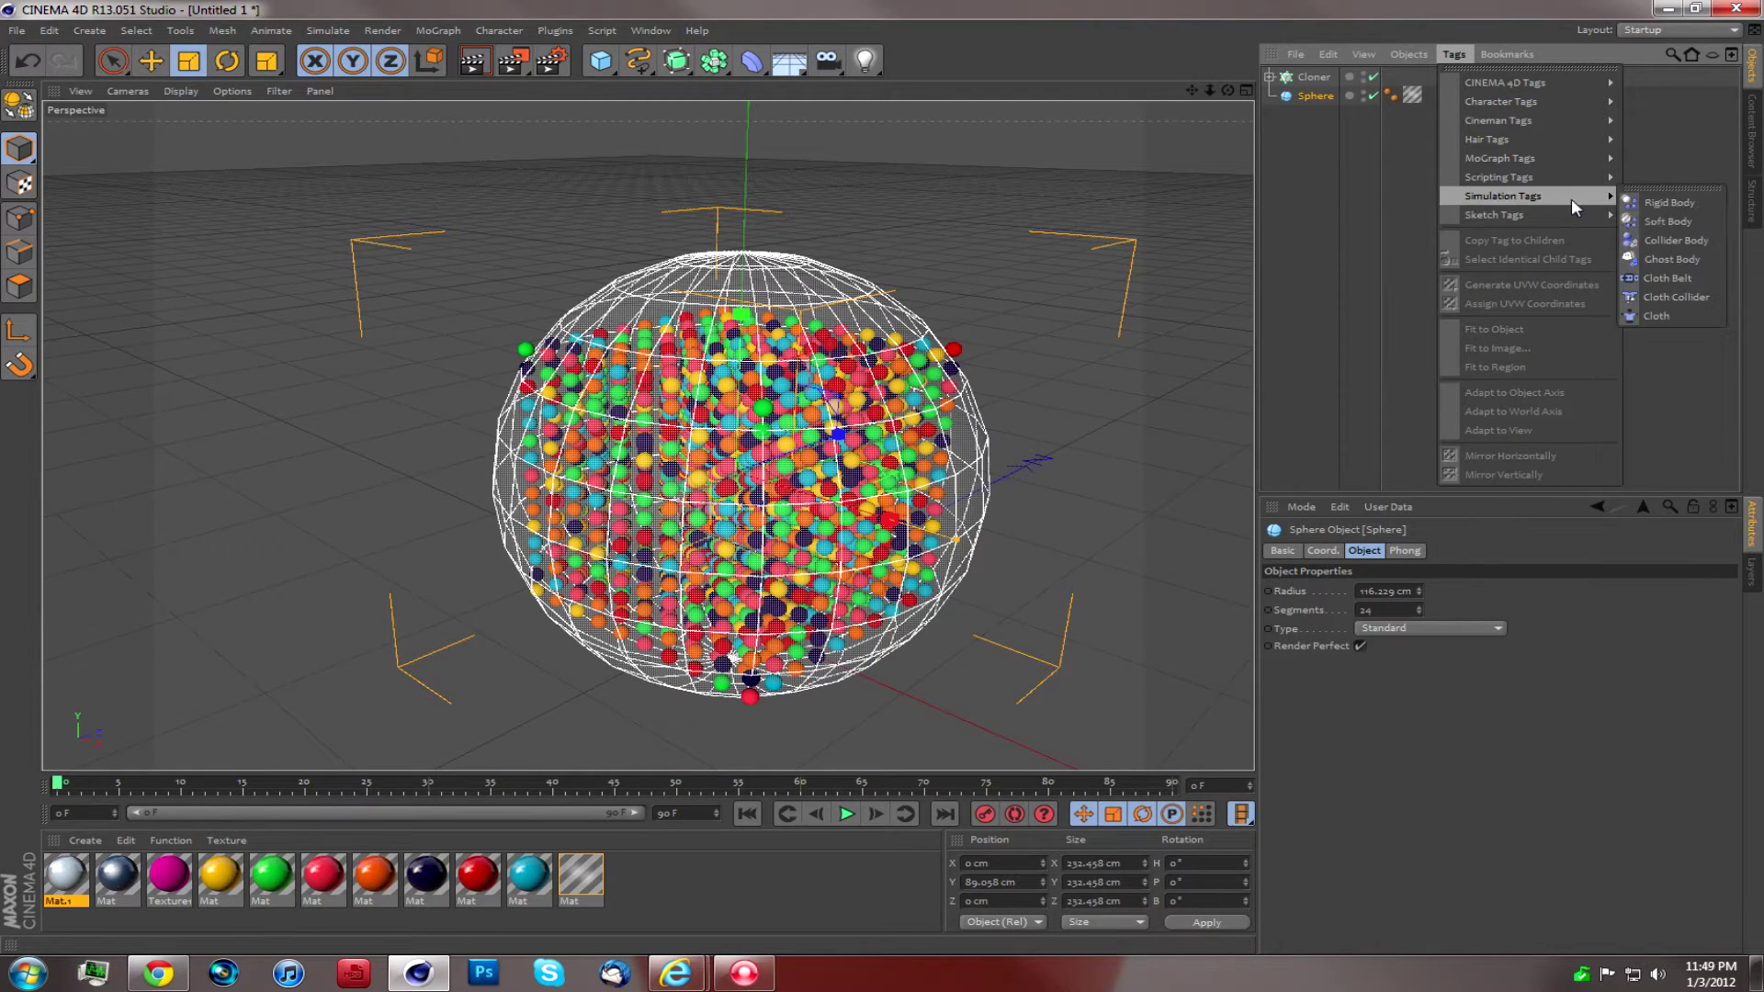
click(1659, 230)
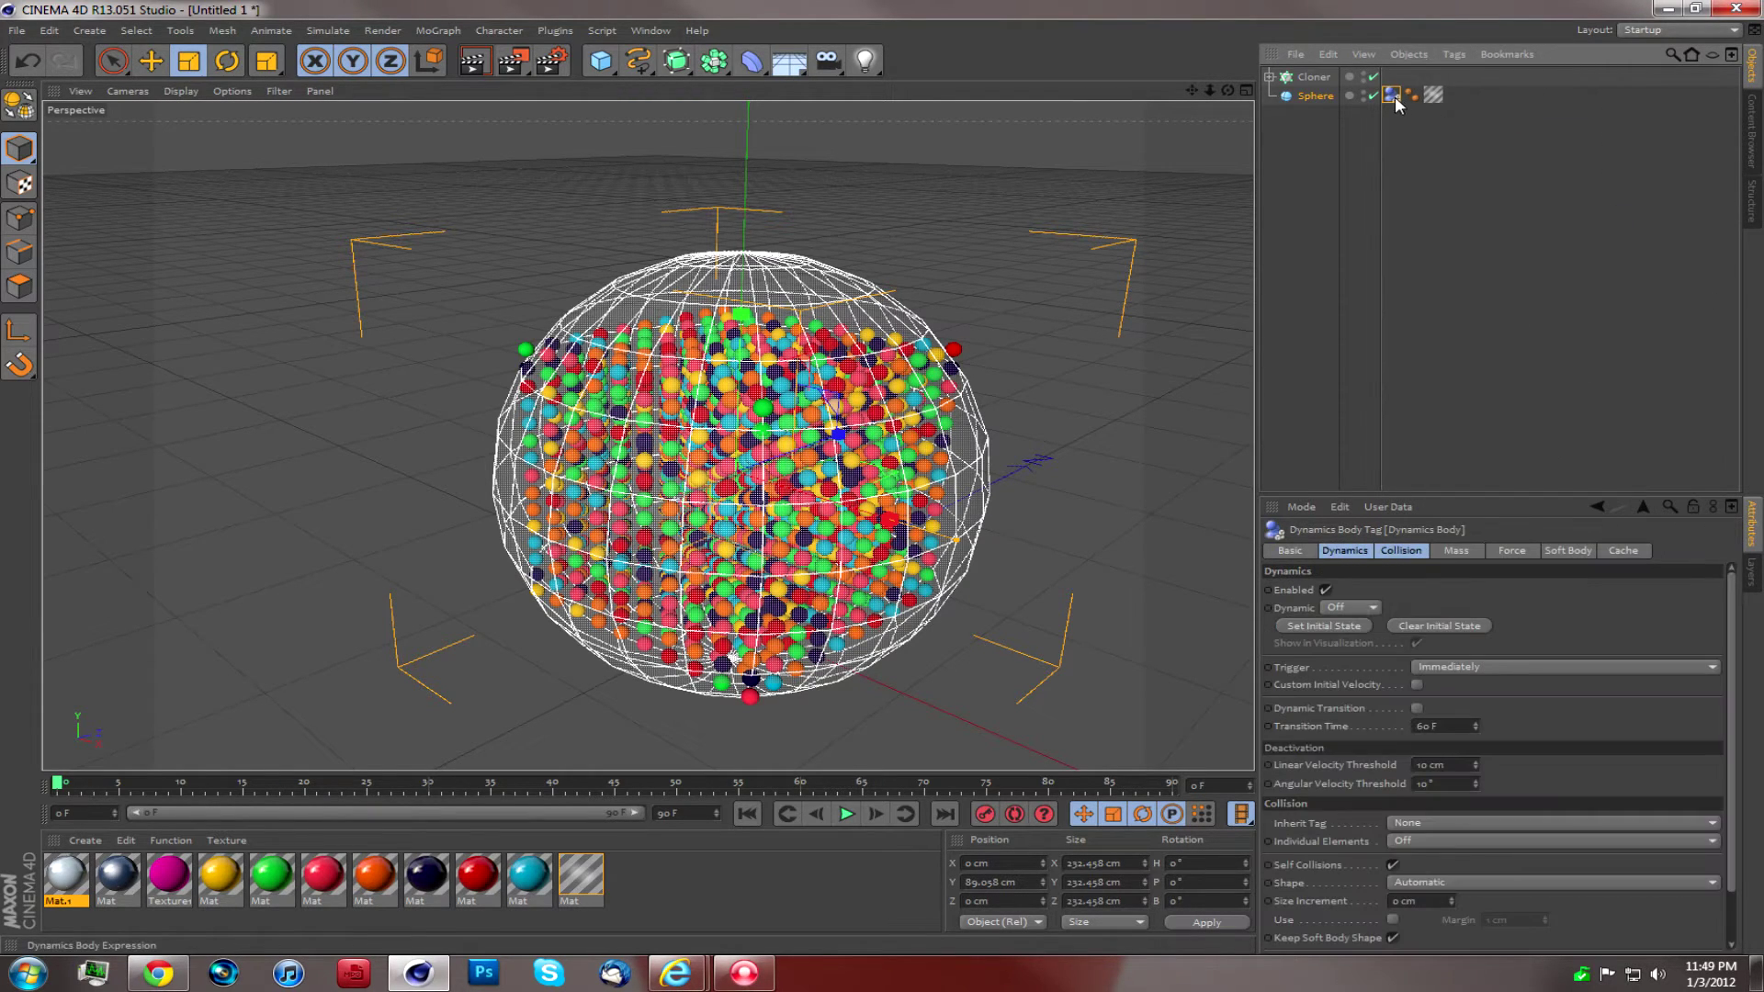
click(1450, 880)
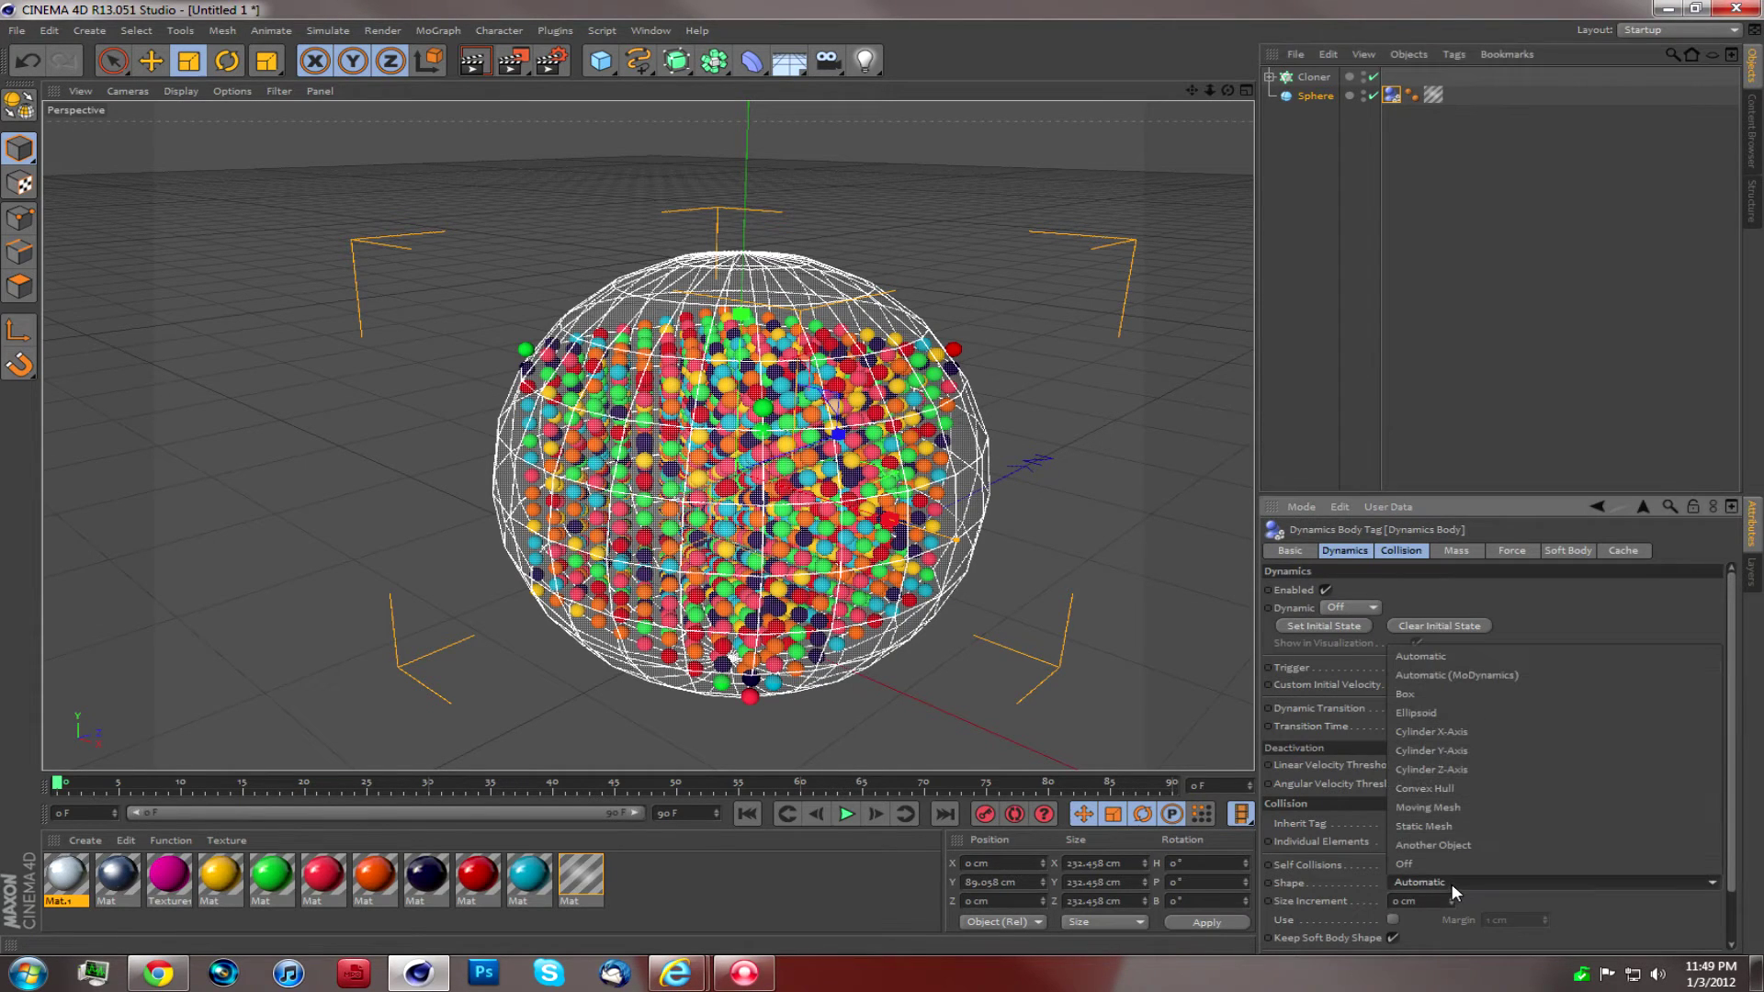
click(1430, 826)
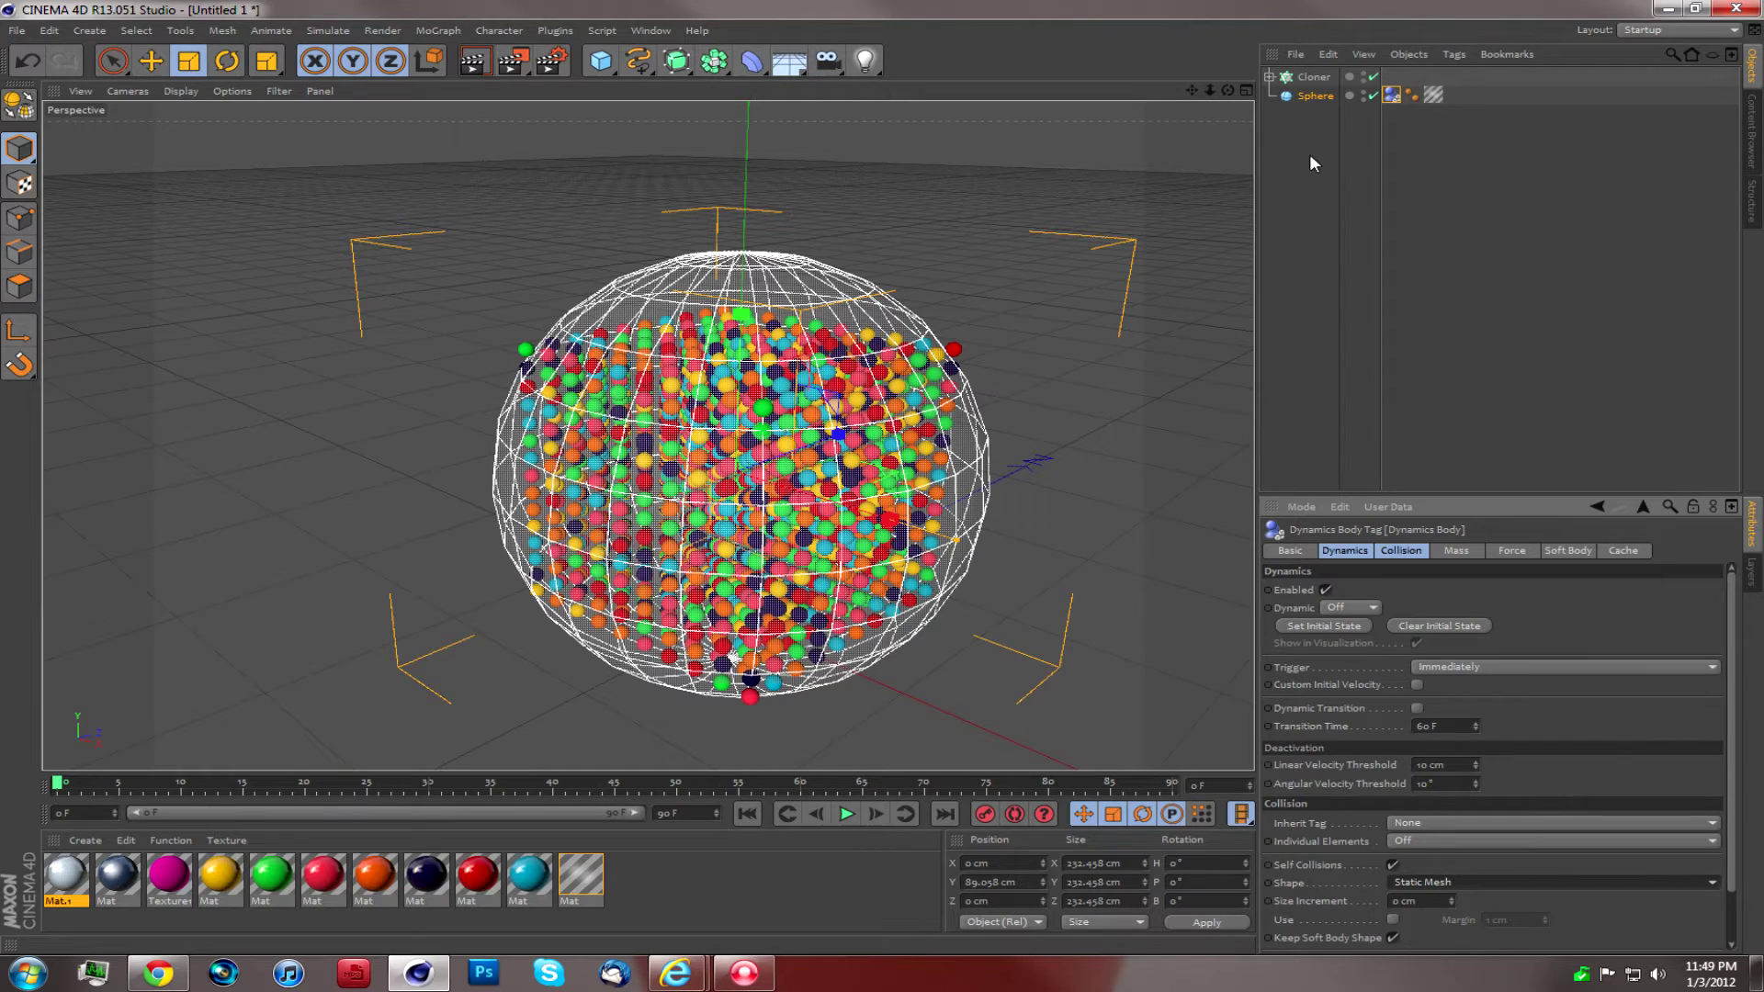
Step: Add Rigid Body tags to gumball.1 through gumball.7 inside the Cloner
click(1268, 77)
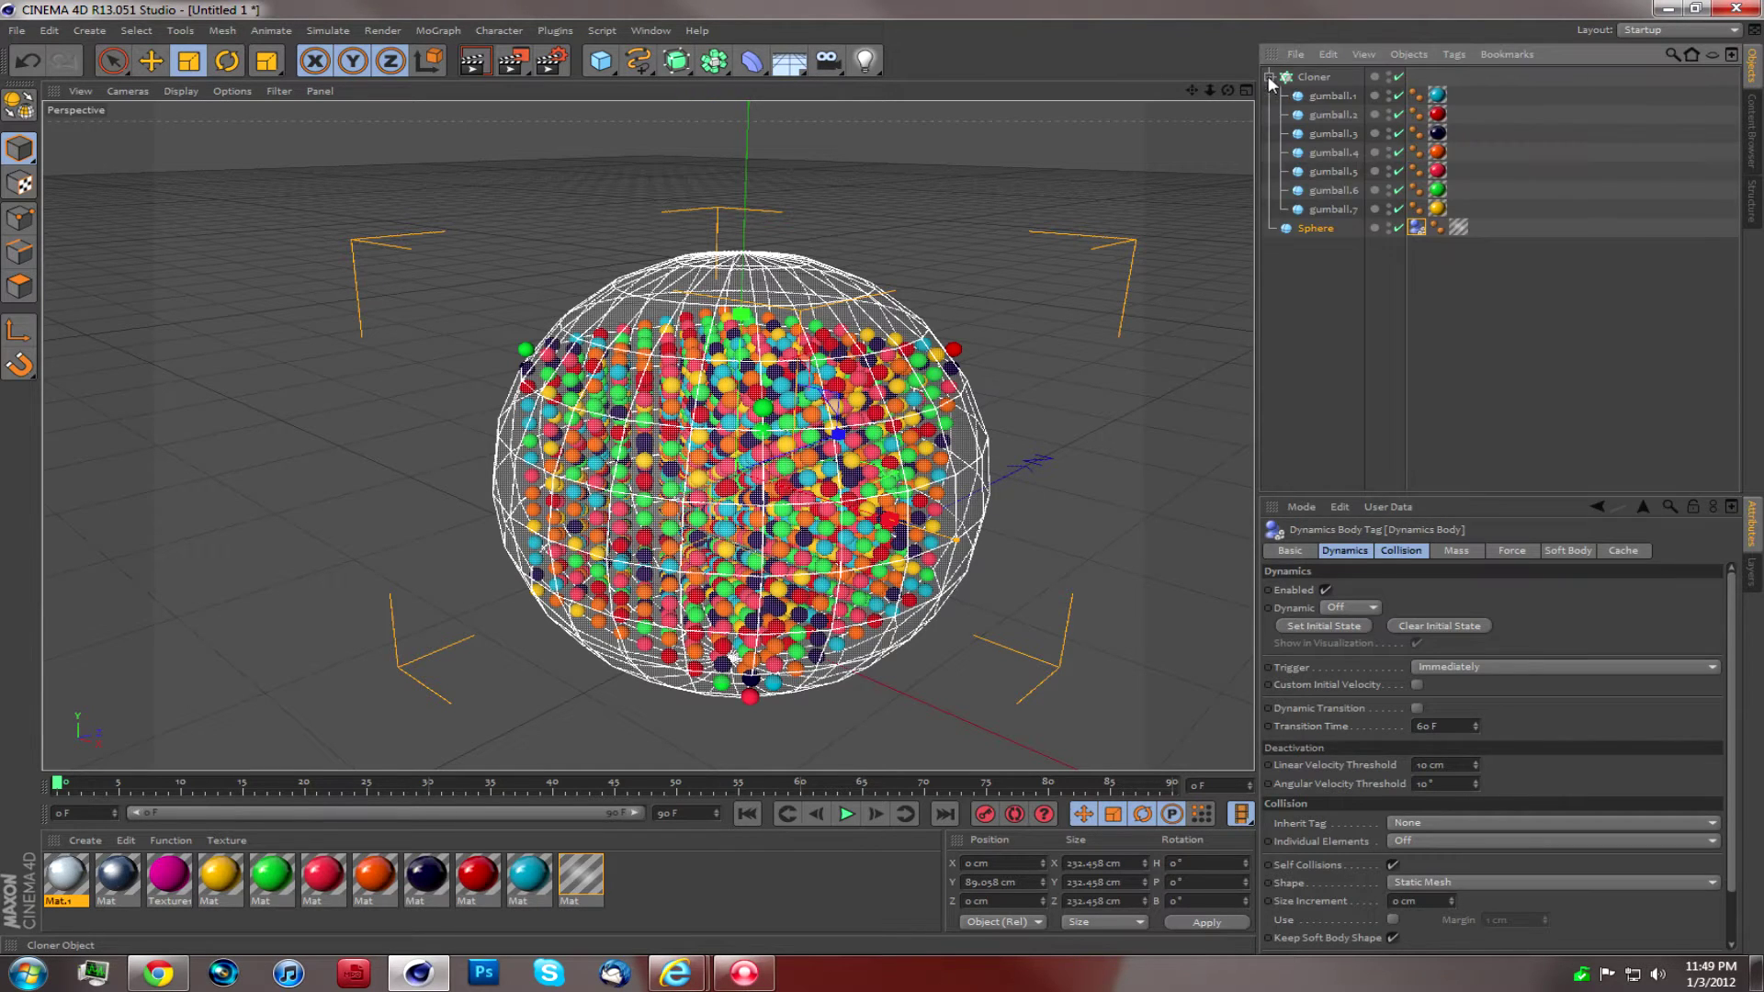
click(1315, 97)
shift+click(1323, 213)
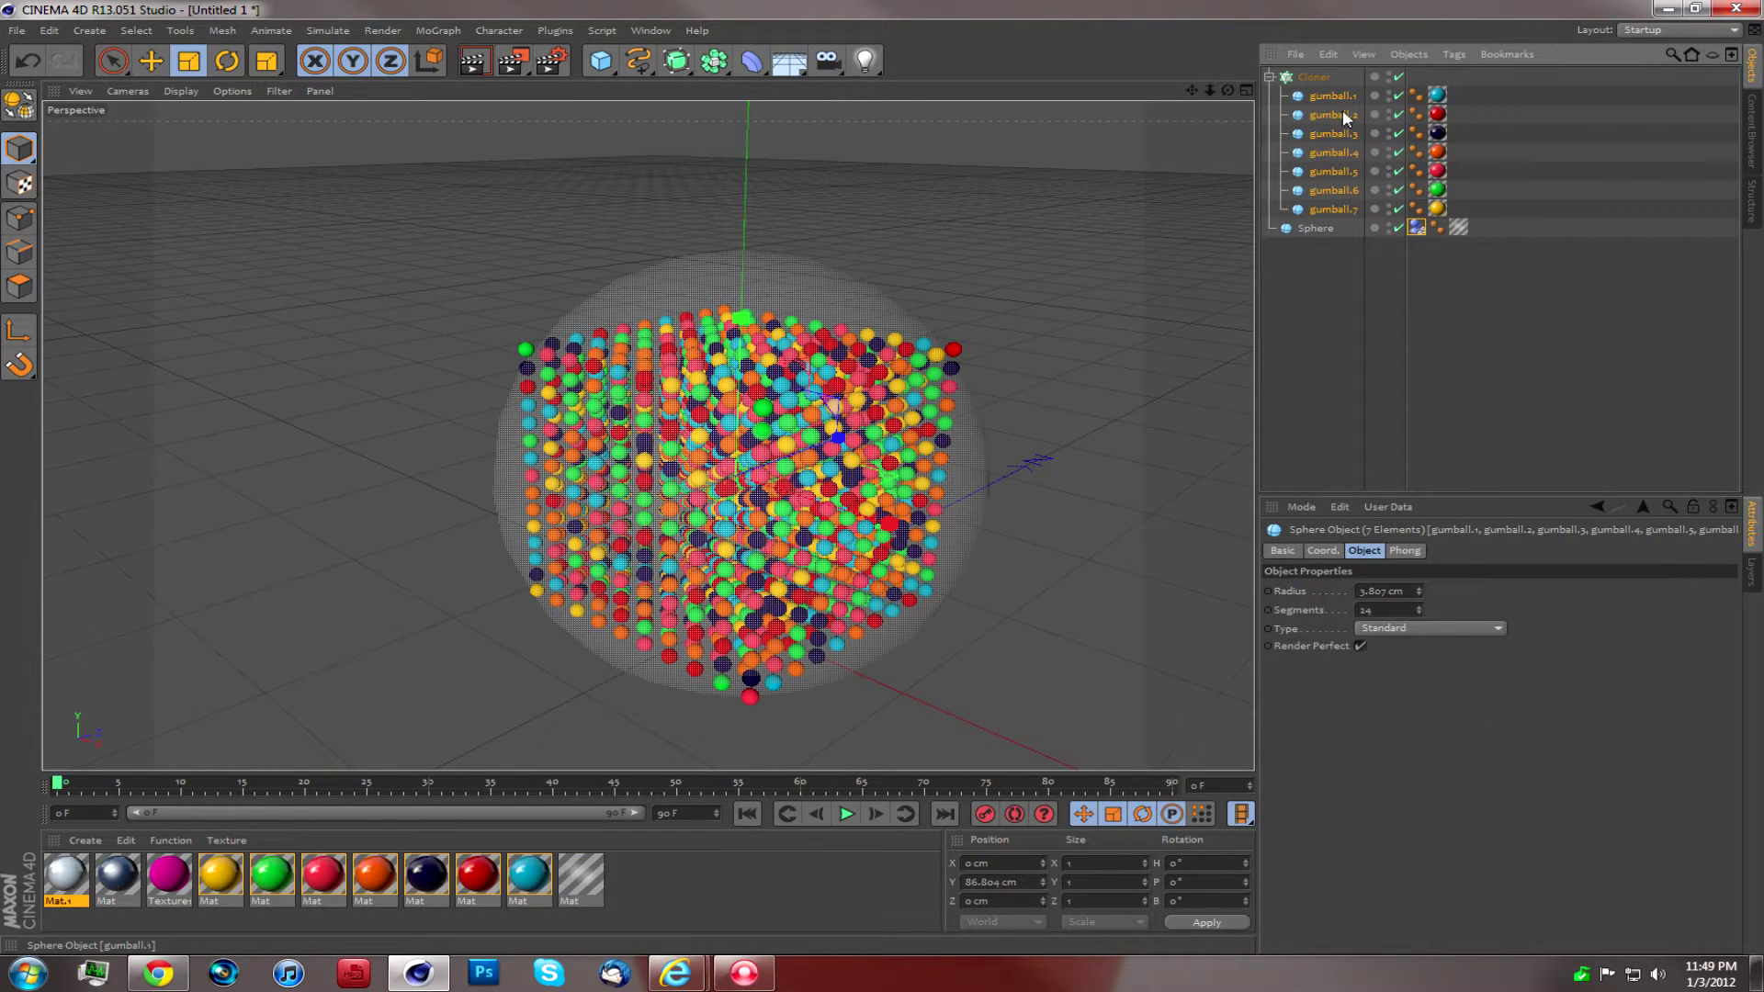
click(1455, 53)
mouse_move(1507, 196)
click(1644, 197)
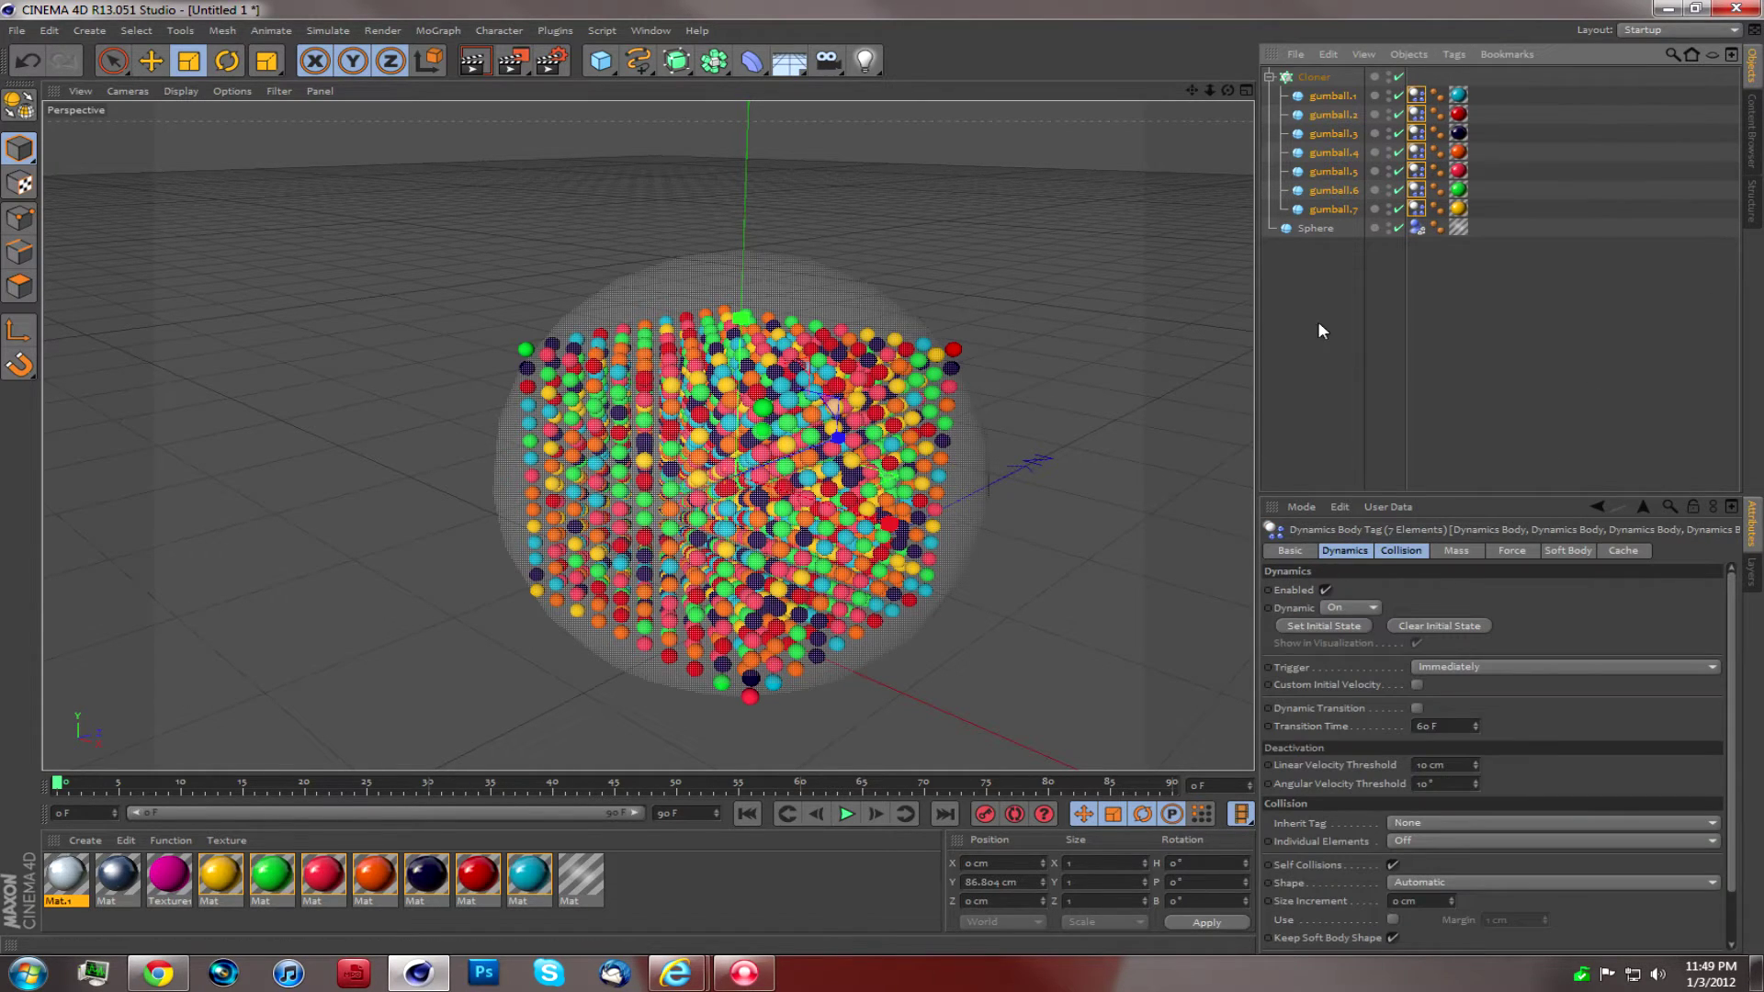
click(1321, 253)
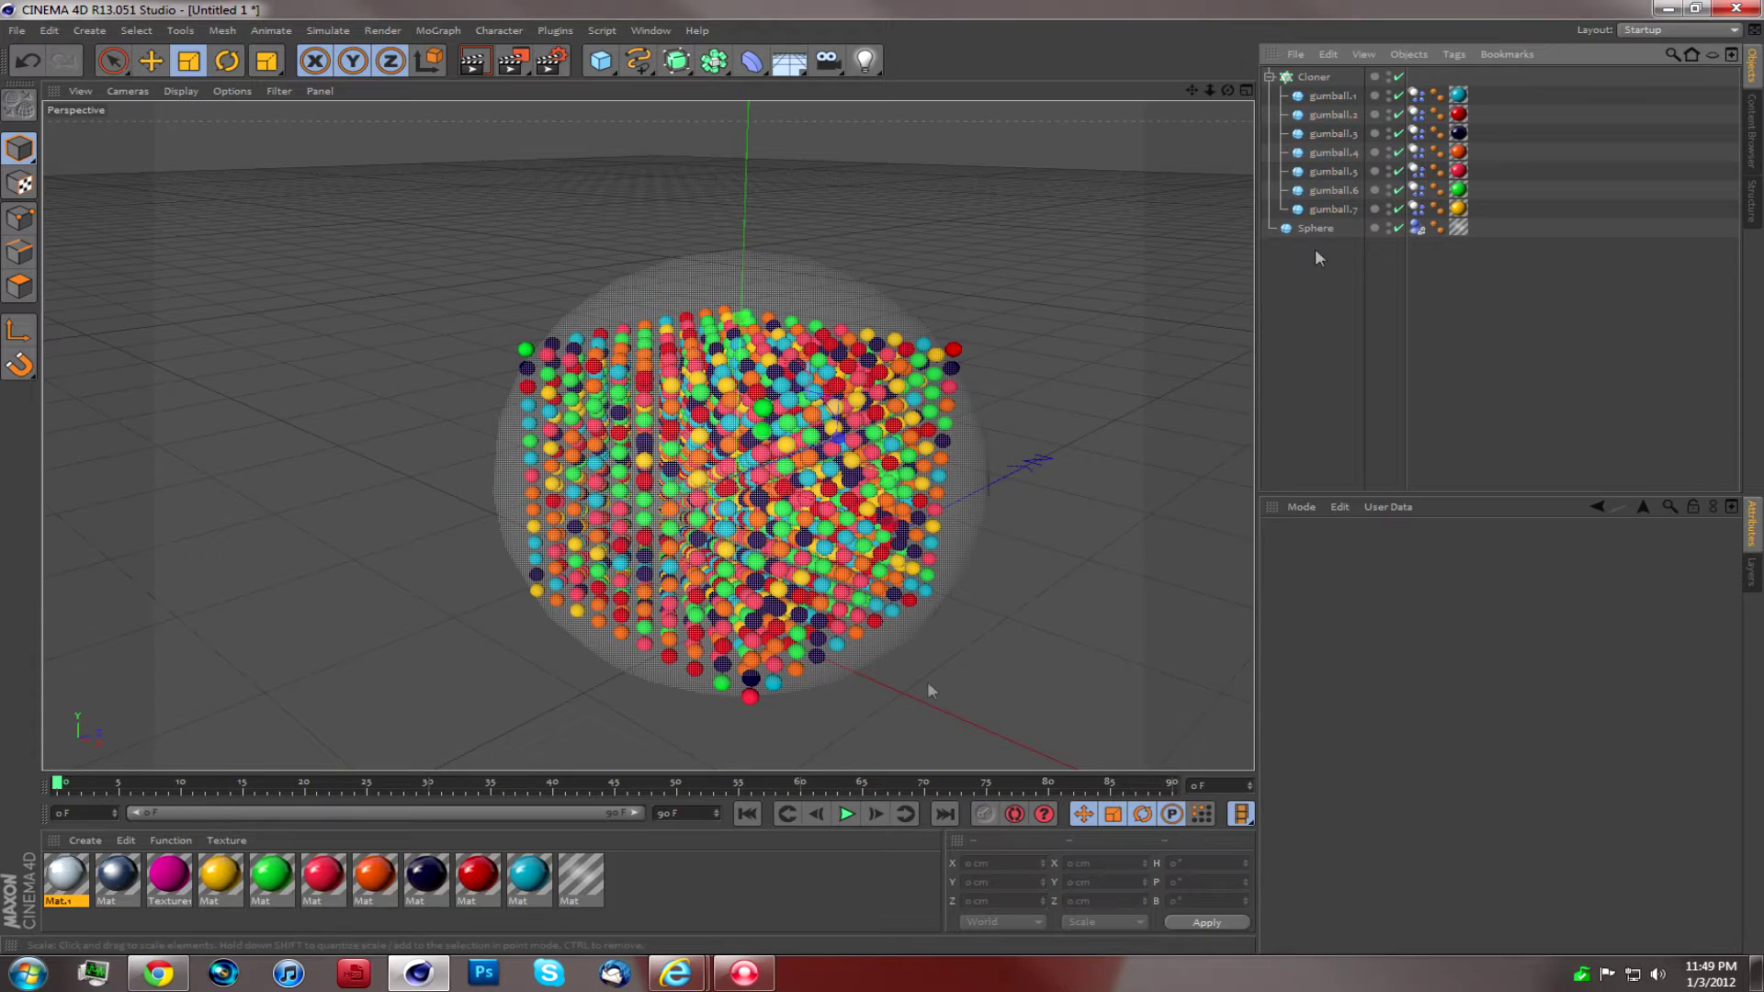
Step: Play the dynamics simulation, stop it at frame 23 and inspect how the gumballs settle in the globe
click(846, 813)
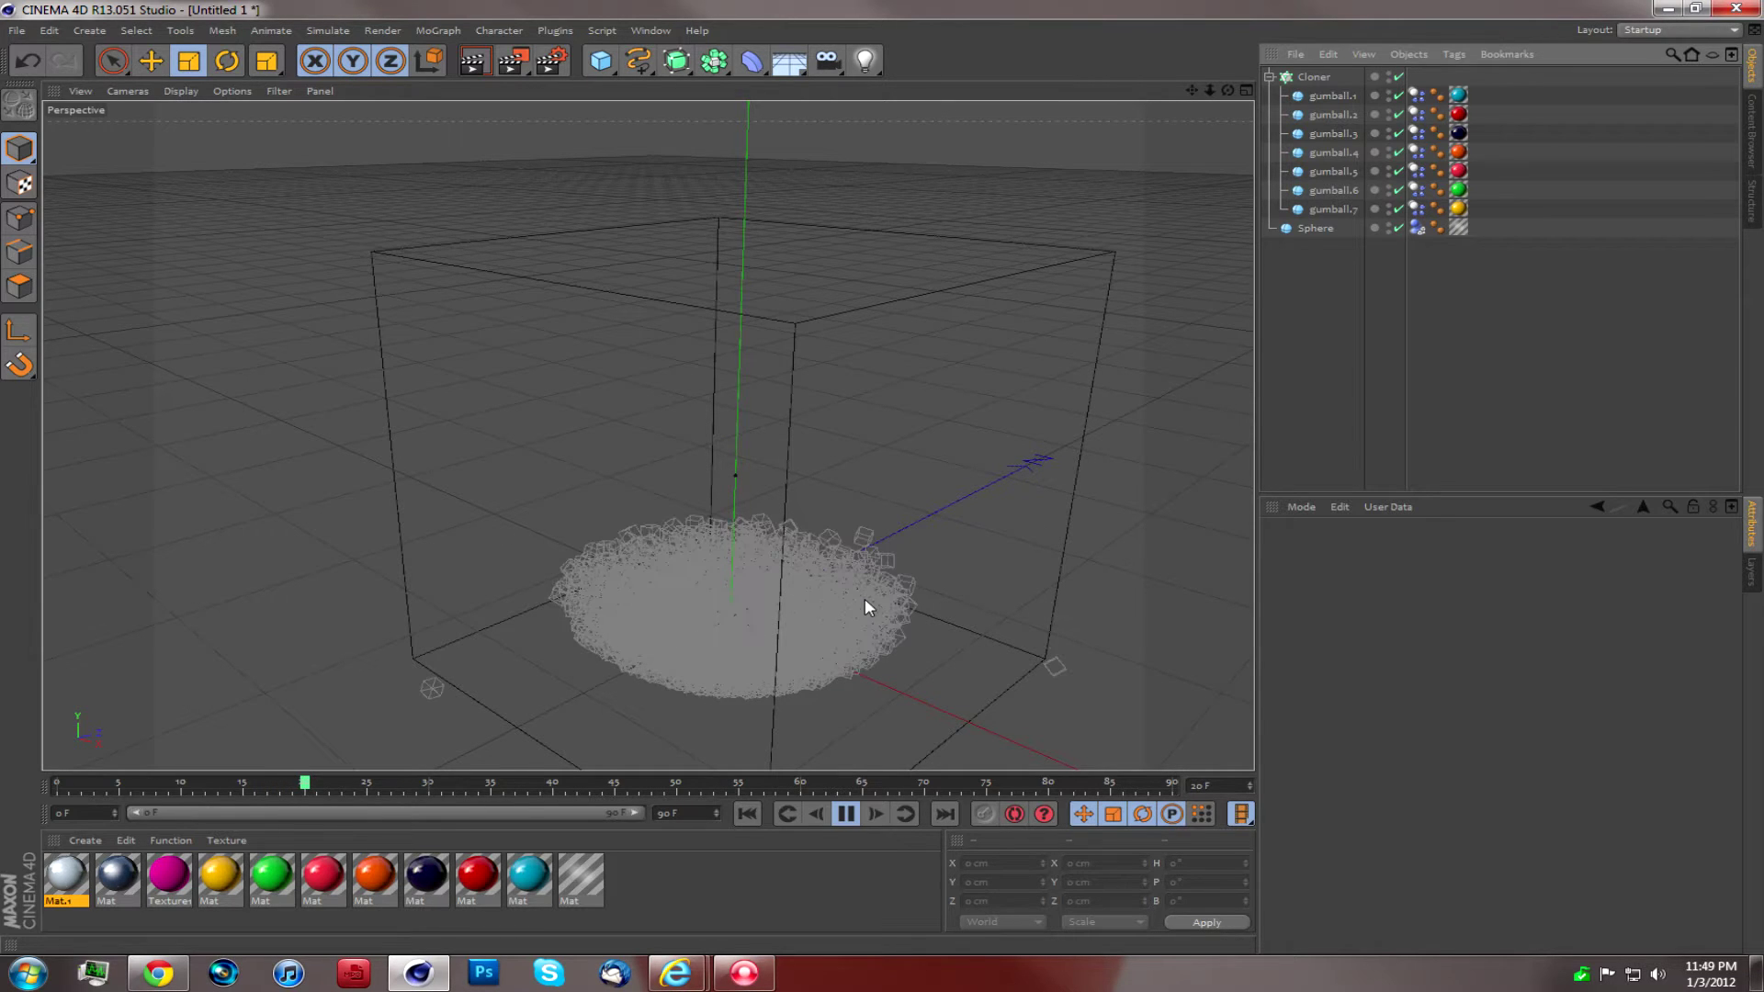
click(846, 814)
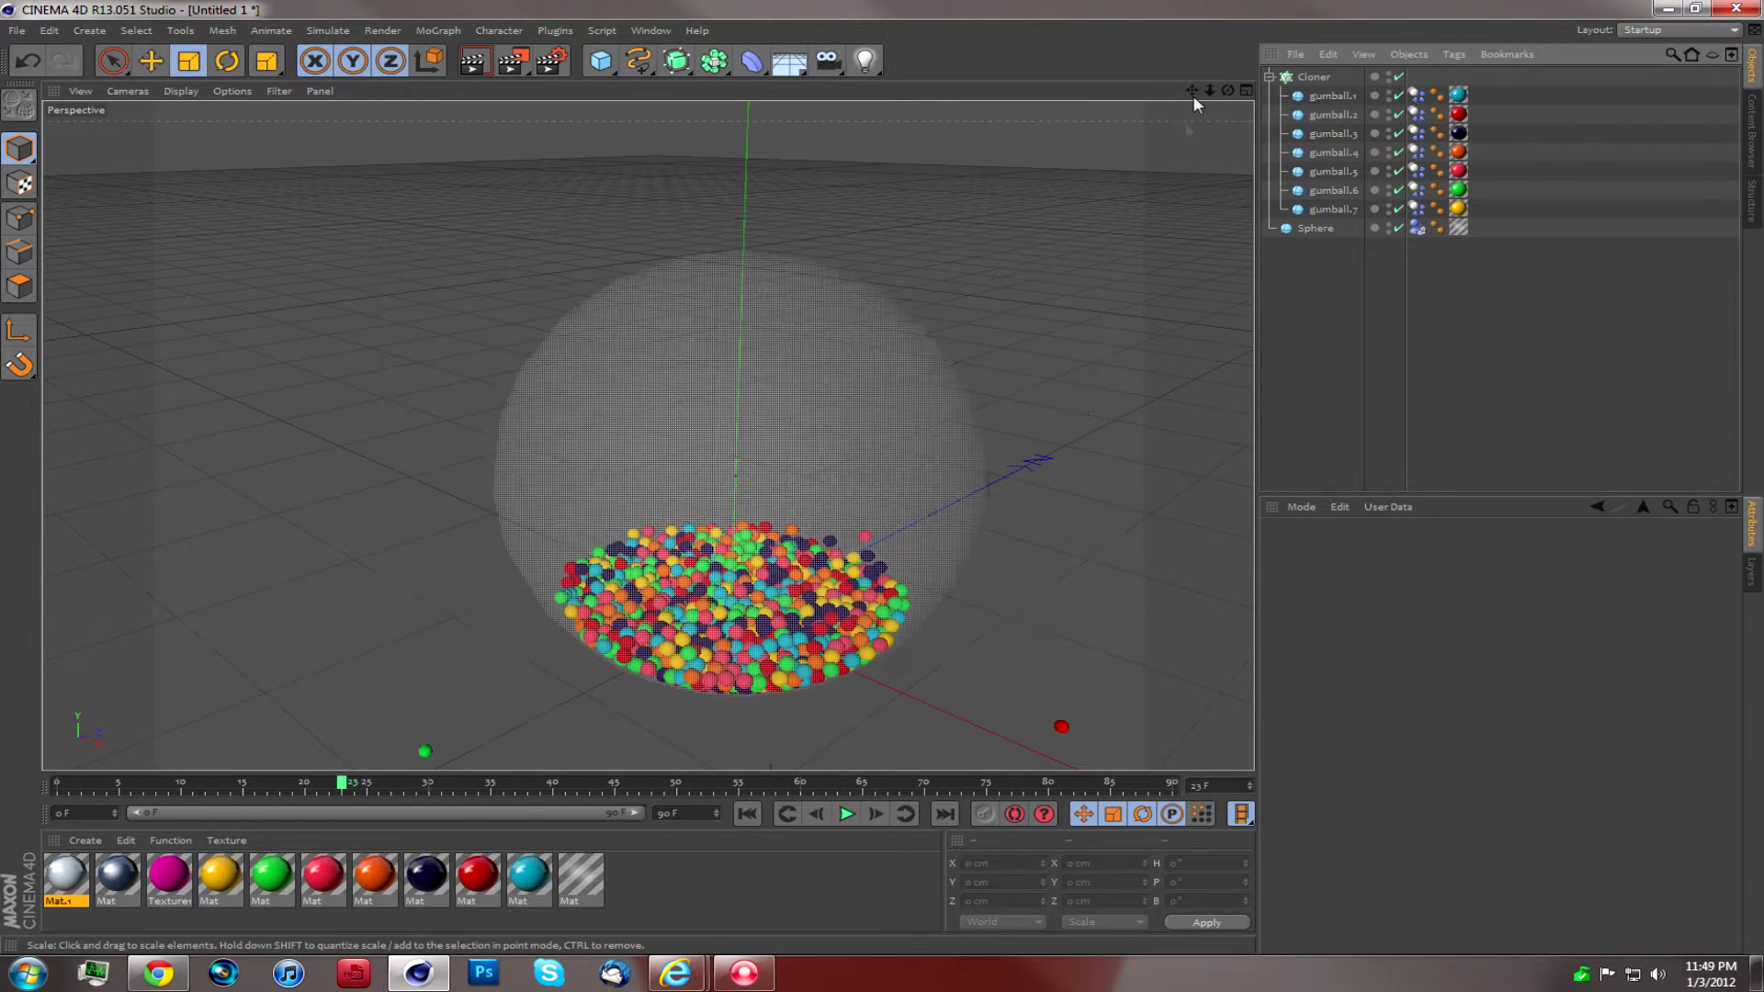
drag(1192, 90, 1186, 177)
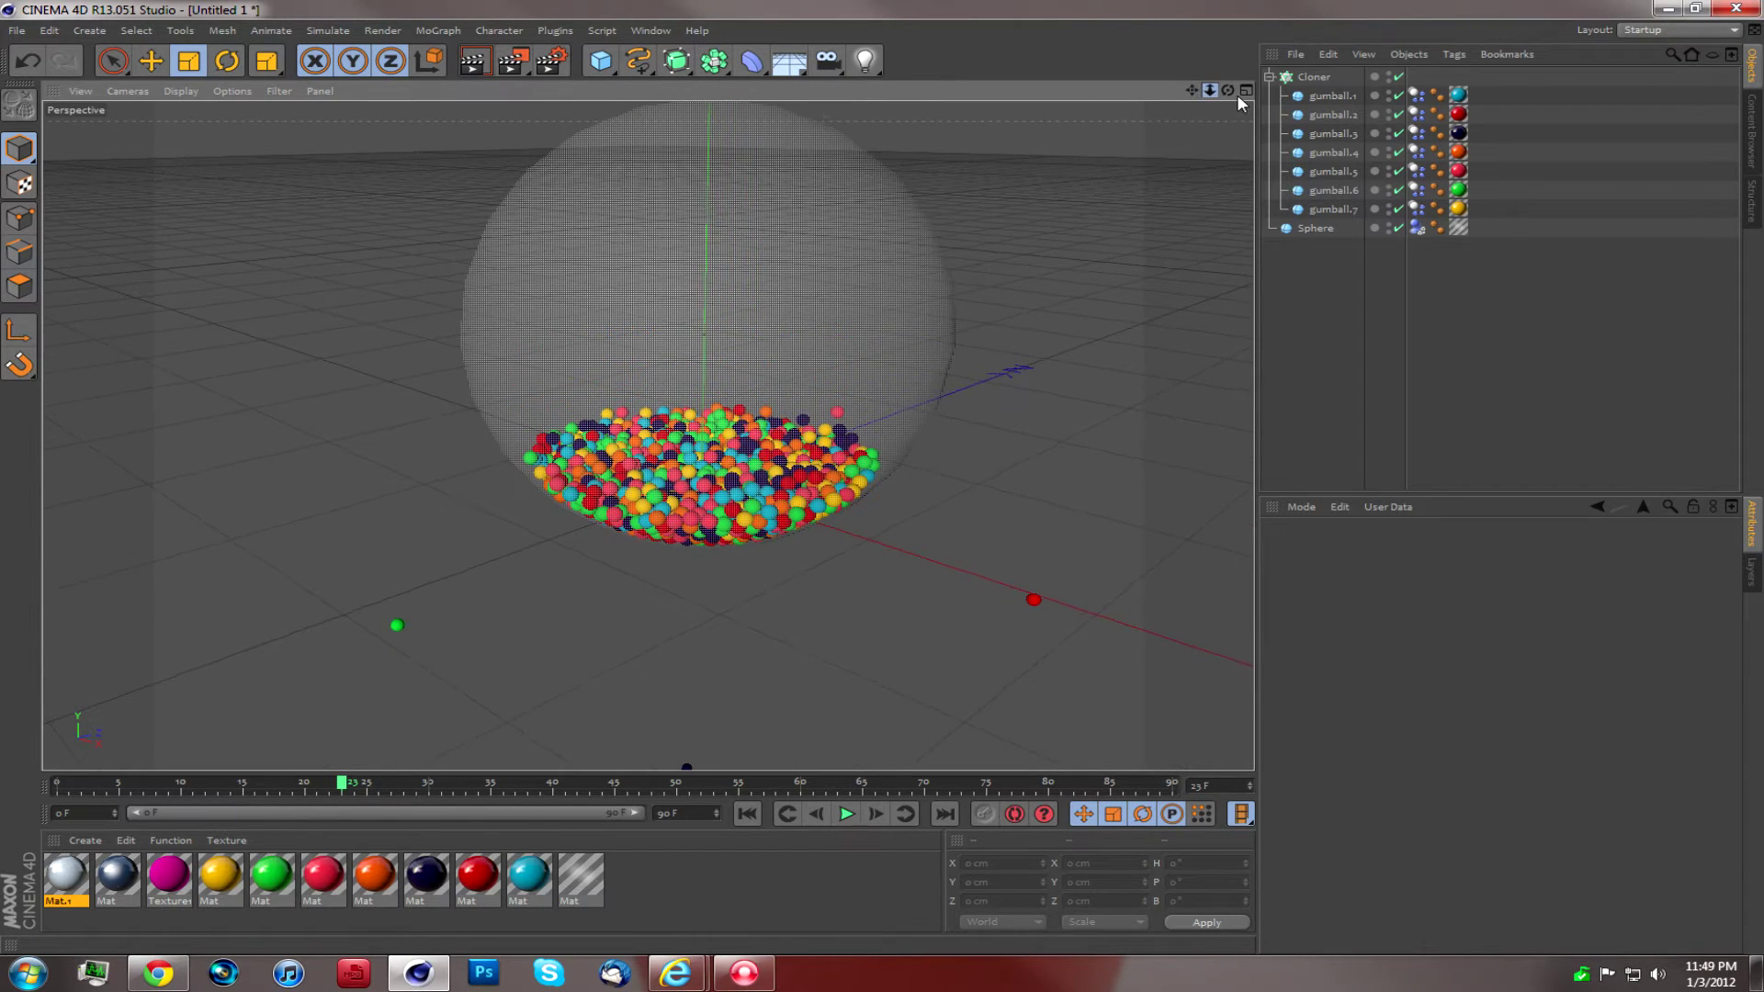
drag(1191, 90, 651, 474)
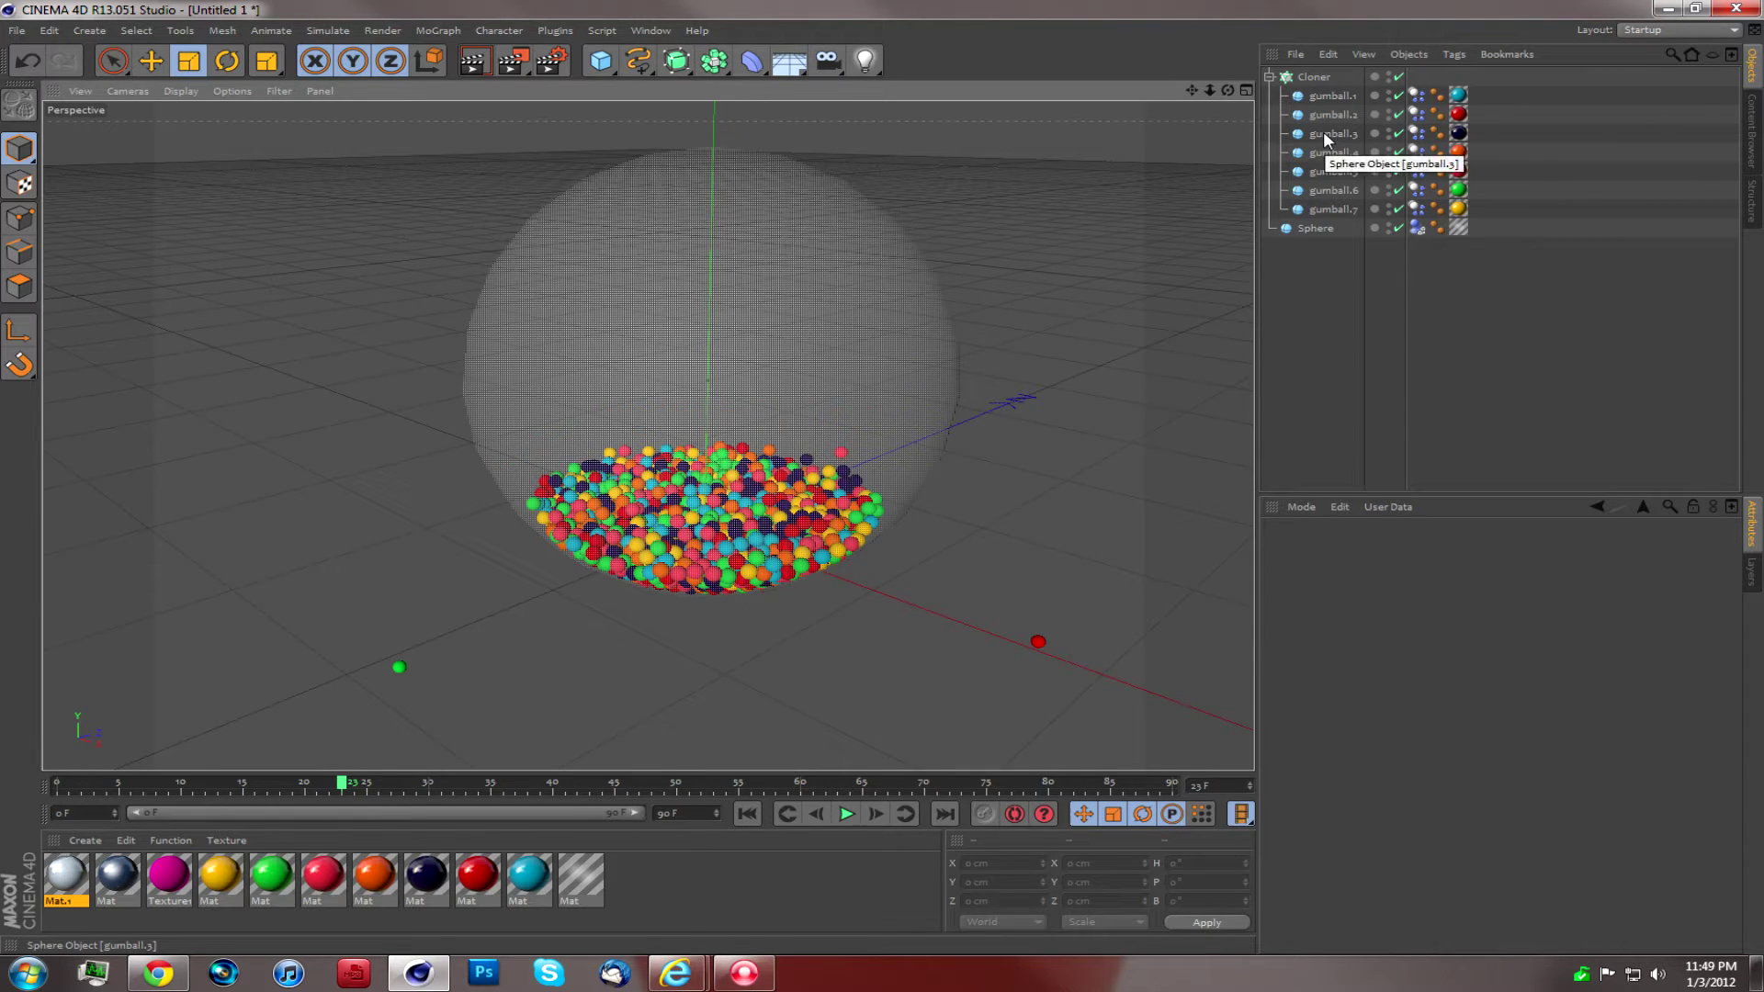
Step: Scale all seven gumballs up to a radius of about 6.05 cm and replay the simulation from the start to frame 40
click(1332, 97)
shift+click(1321, 206)
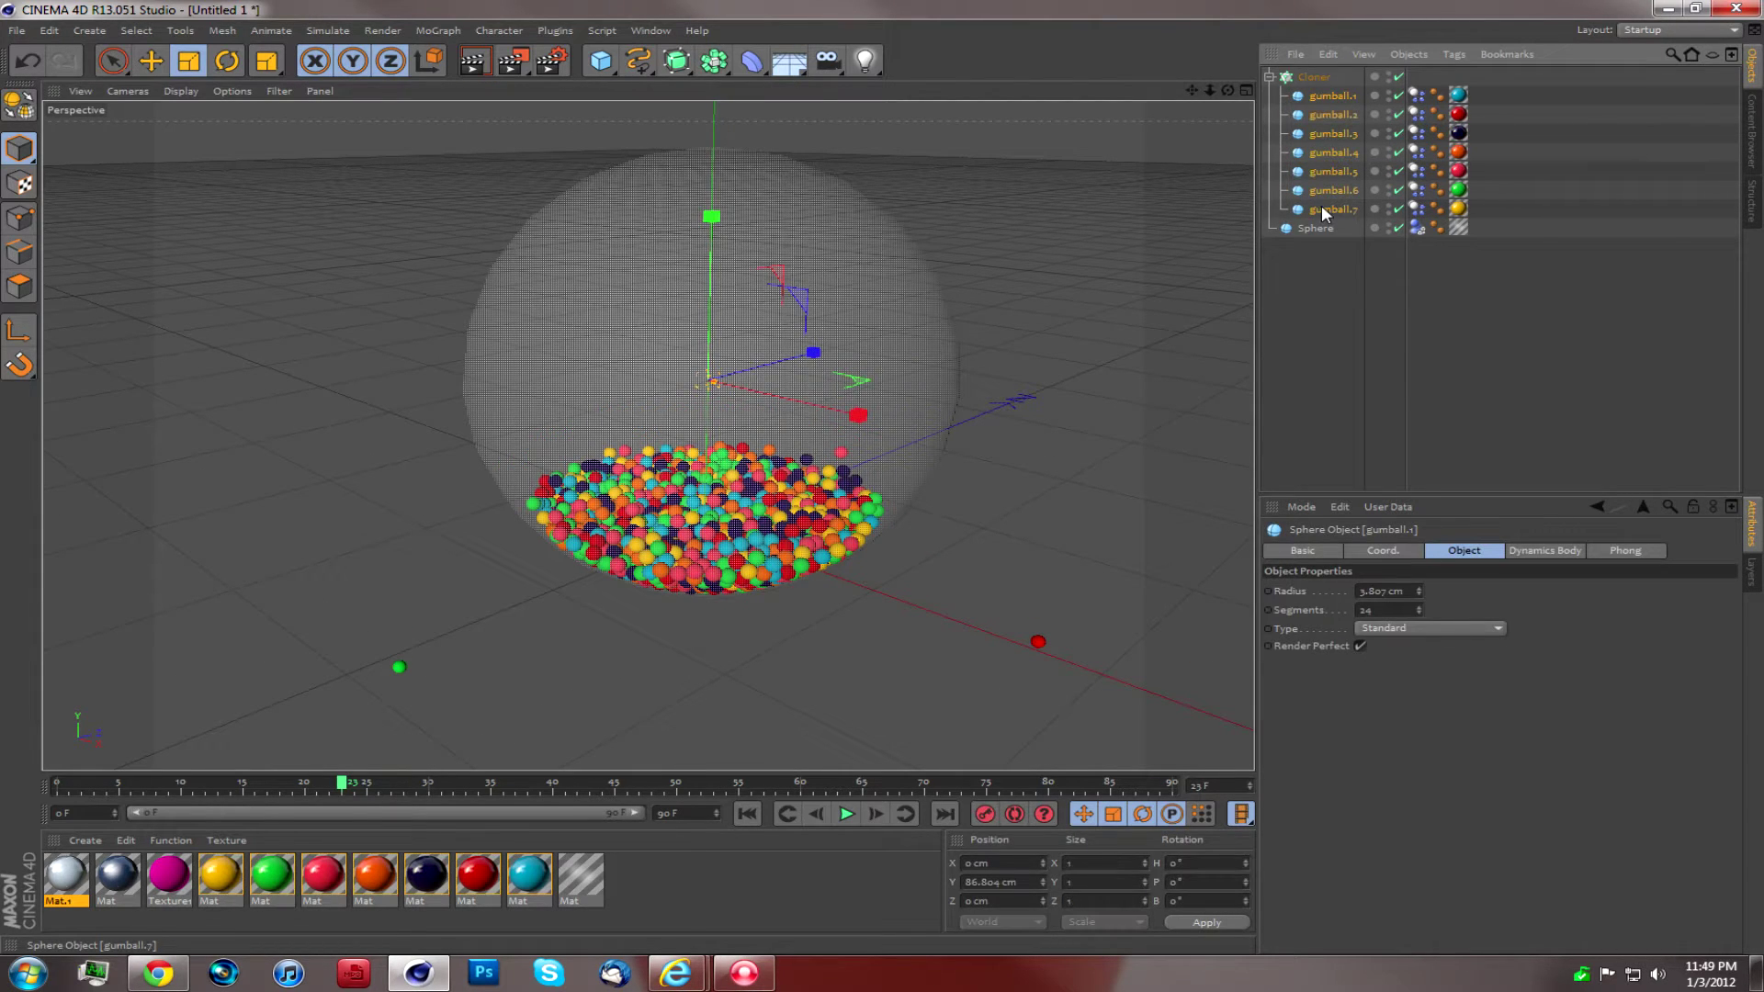
drag(1188, 192, 1236, 191)
drag(707, 360, 784, 410)
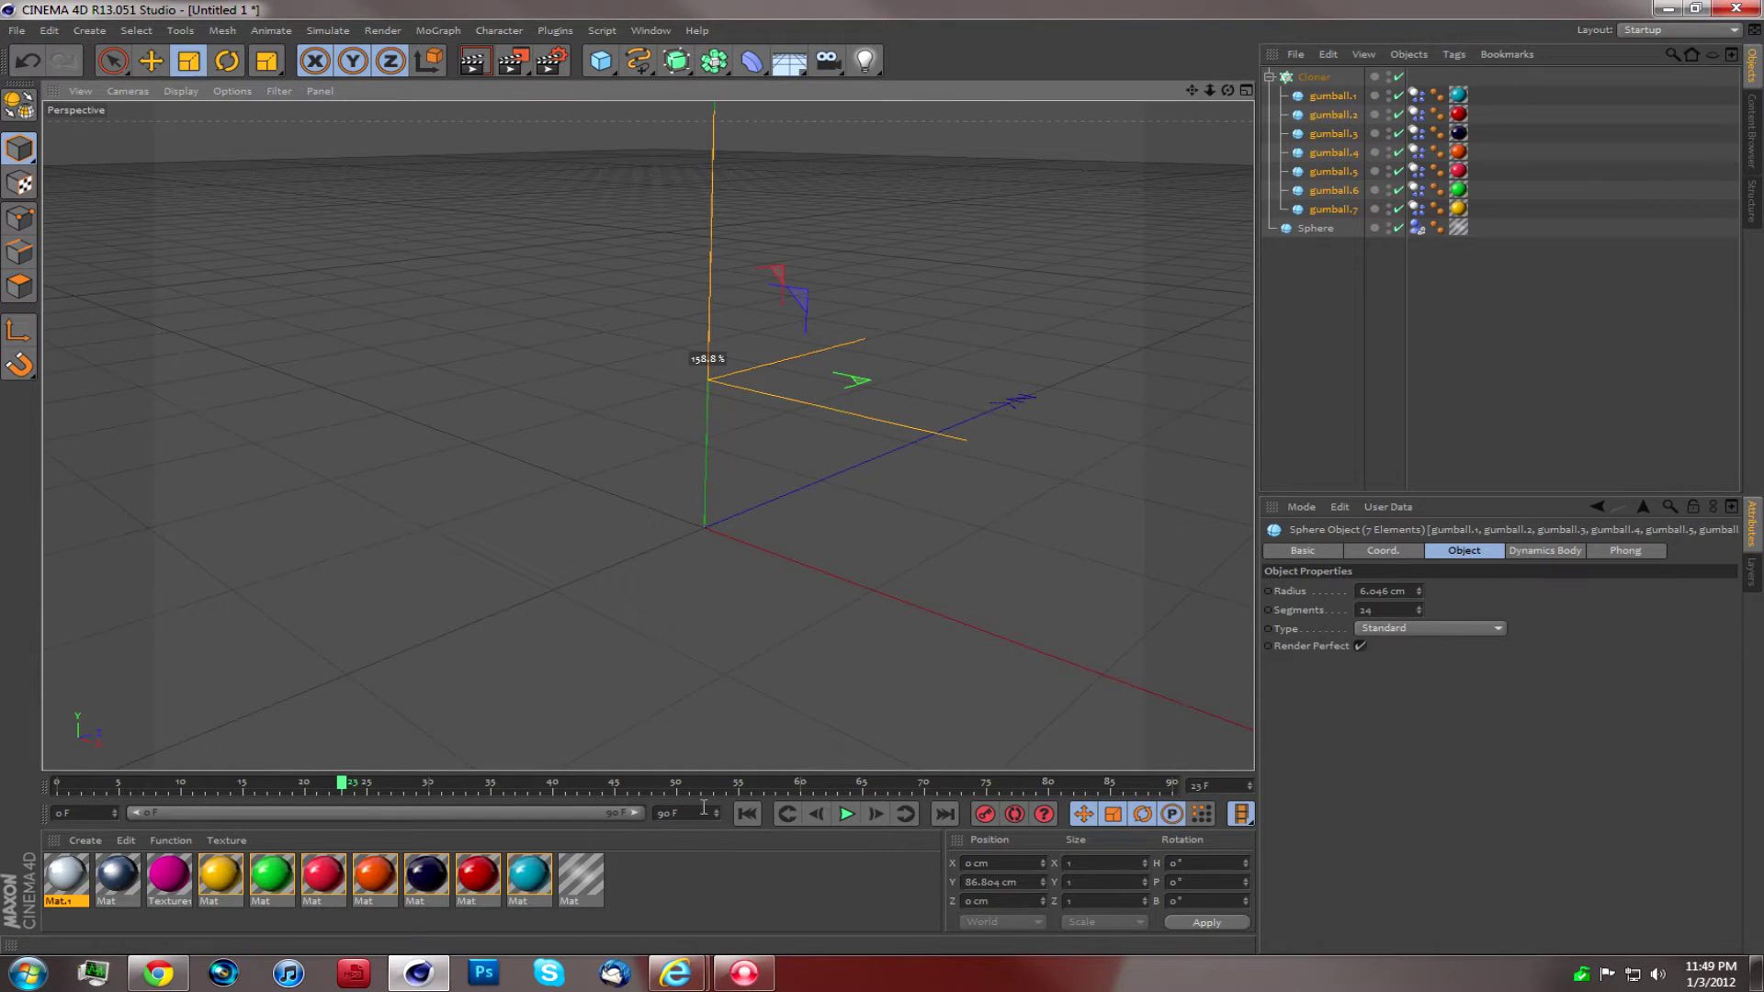
click(746, 813)
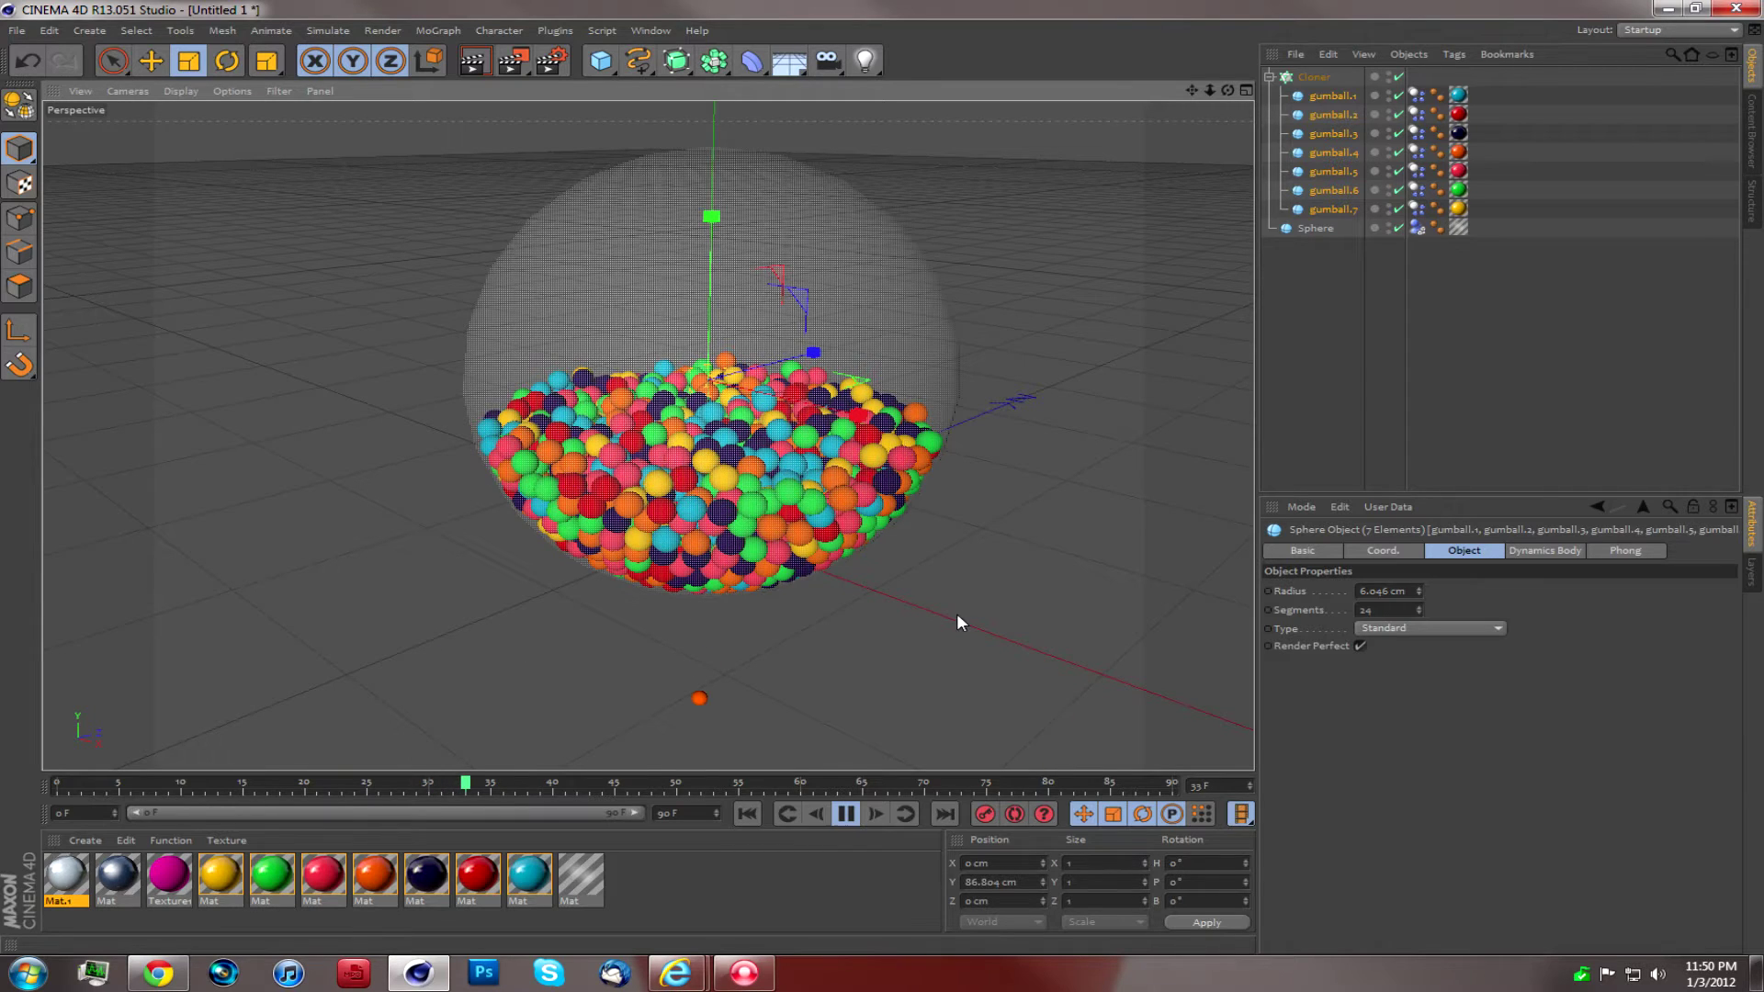
click(846, 815)
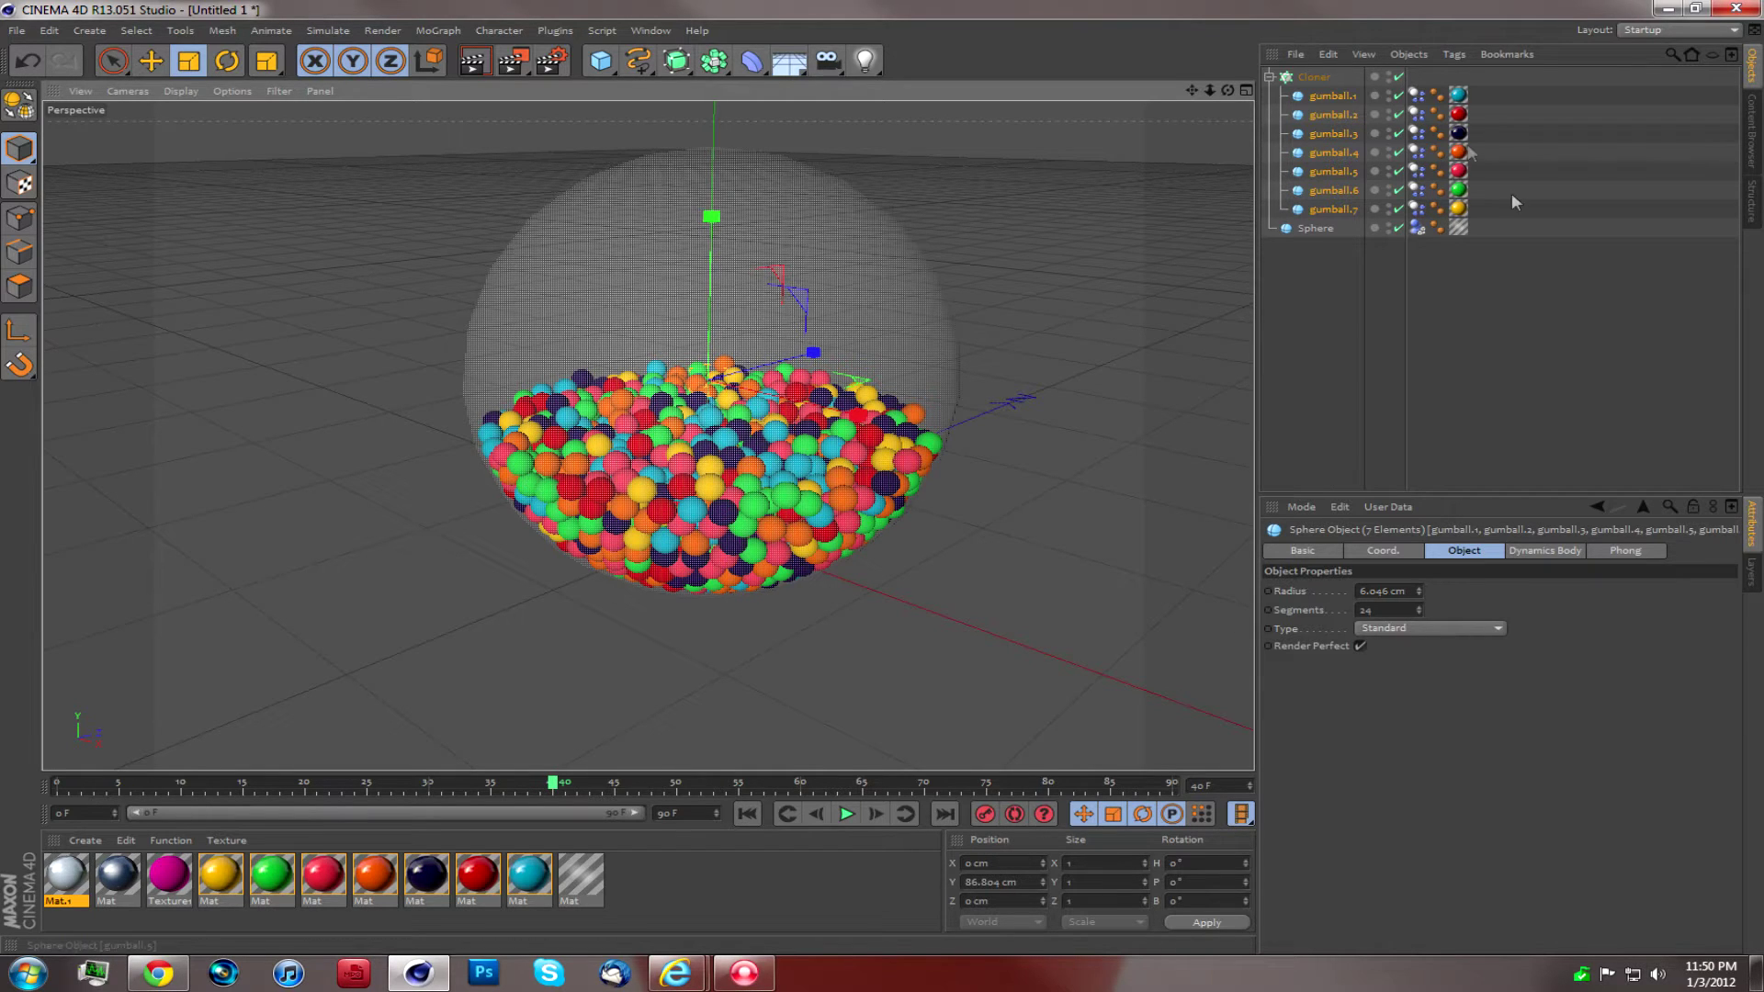
Step: Set the current state as the initial state for all seven gumballs' Dynamics Body tags and rewind to frame 0
click(1418, 96)
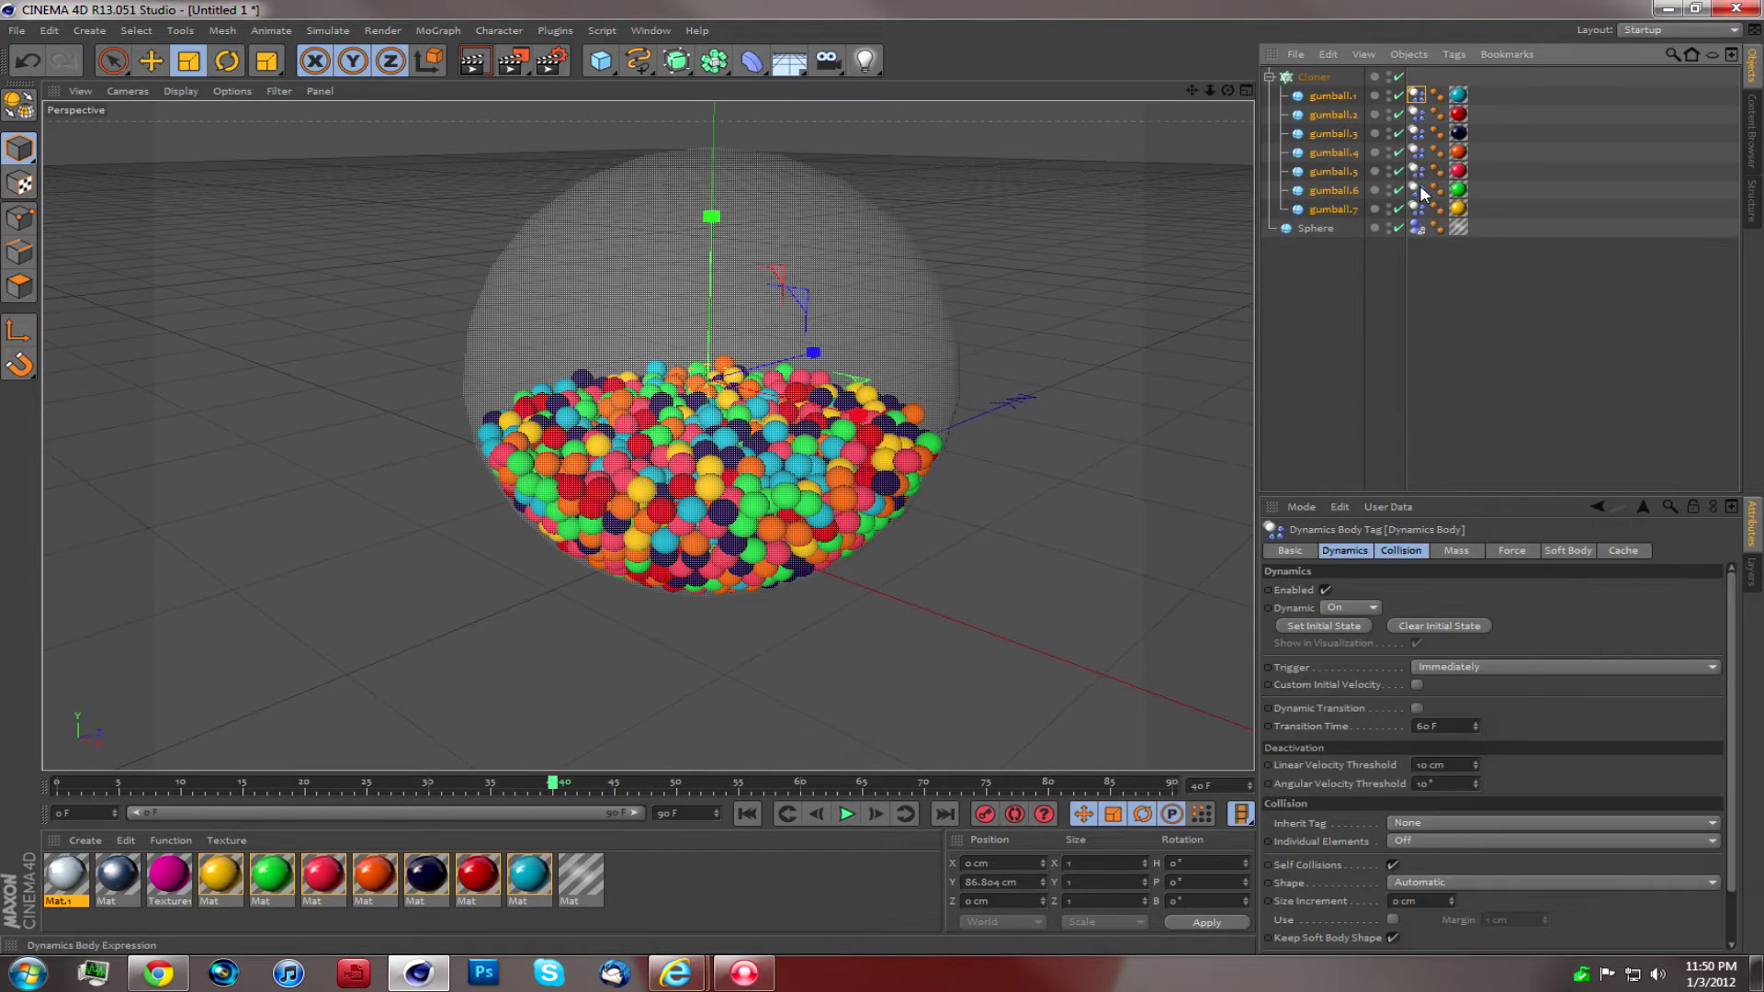
click(1454, 54)
mouse_move(1491, 194)
click(1413, 103)
ctrl+click(1415, 114)
ctrl+click(1417, 133)
ctrl+click(1416, 151)
ctrl+click(1415, 171)
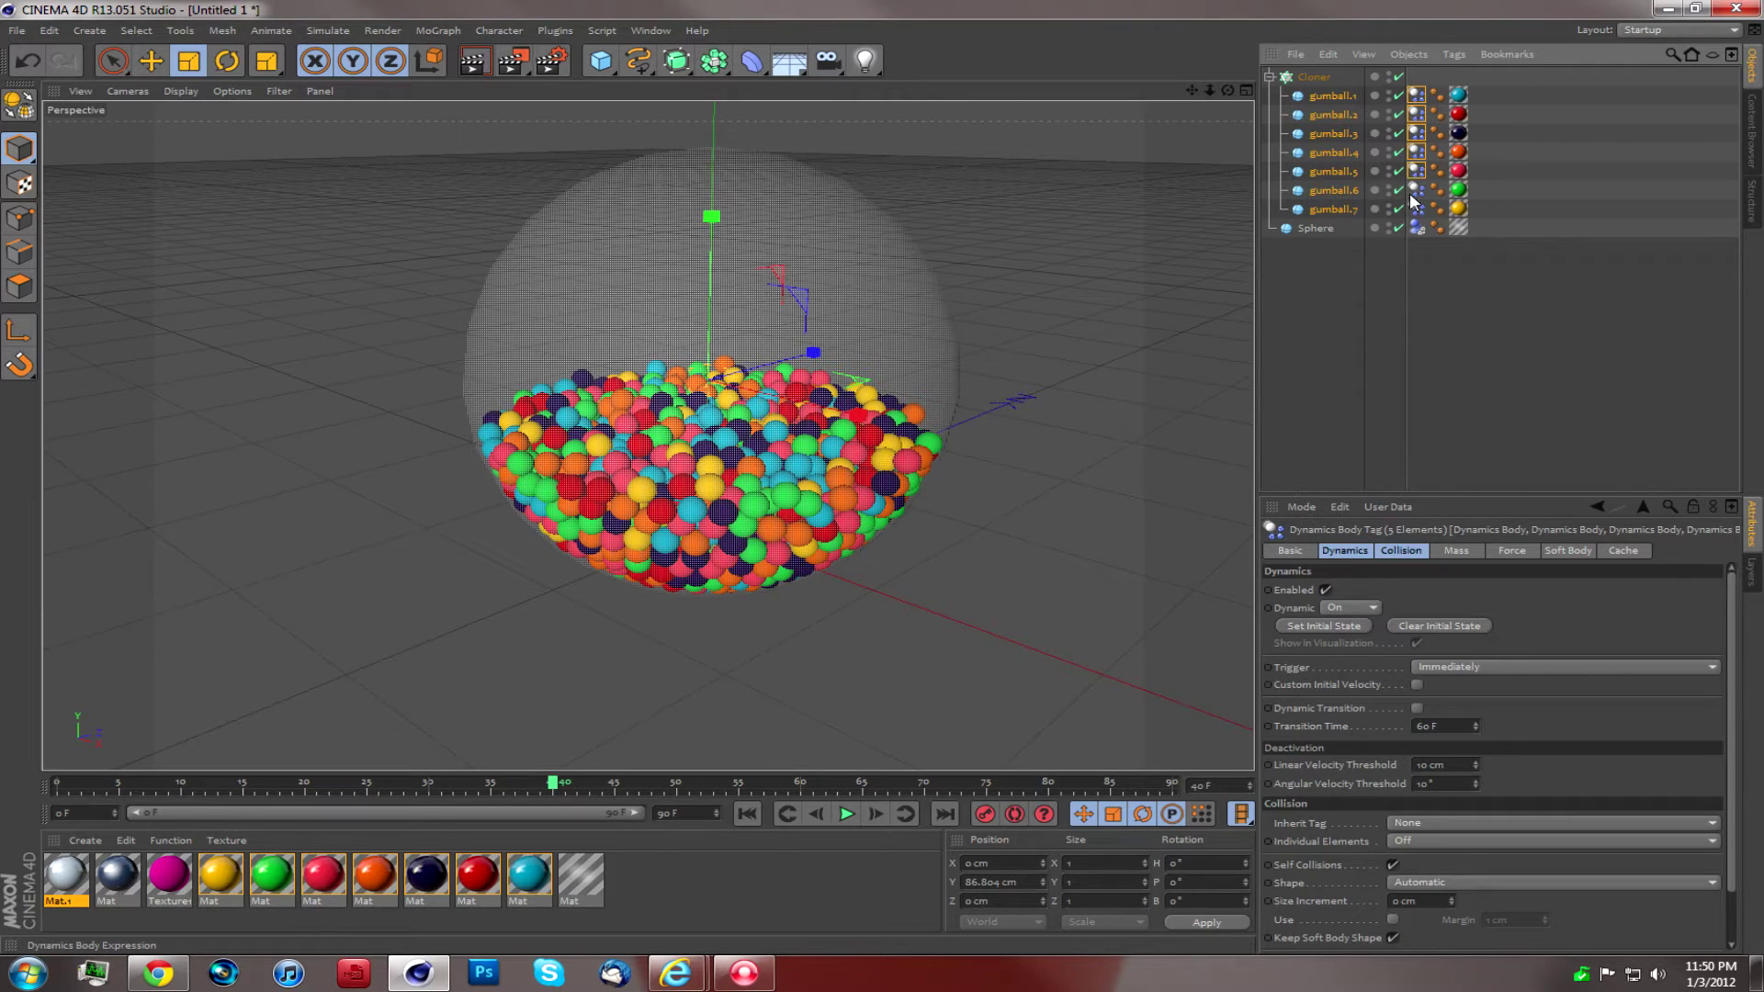
ctrl+click(1416, 190)
ctrl+click(1416, 209)
click(1343, 625)
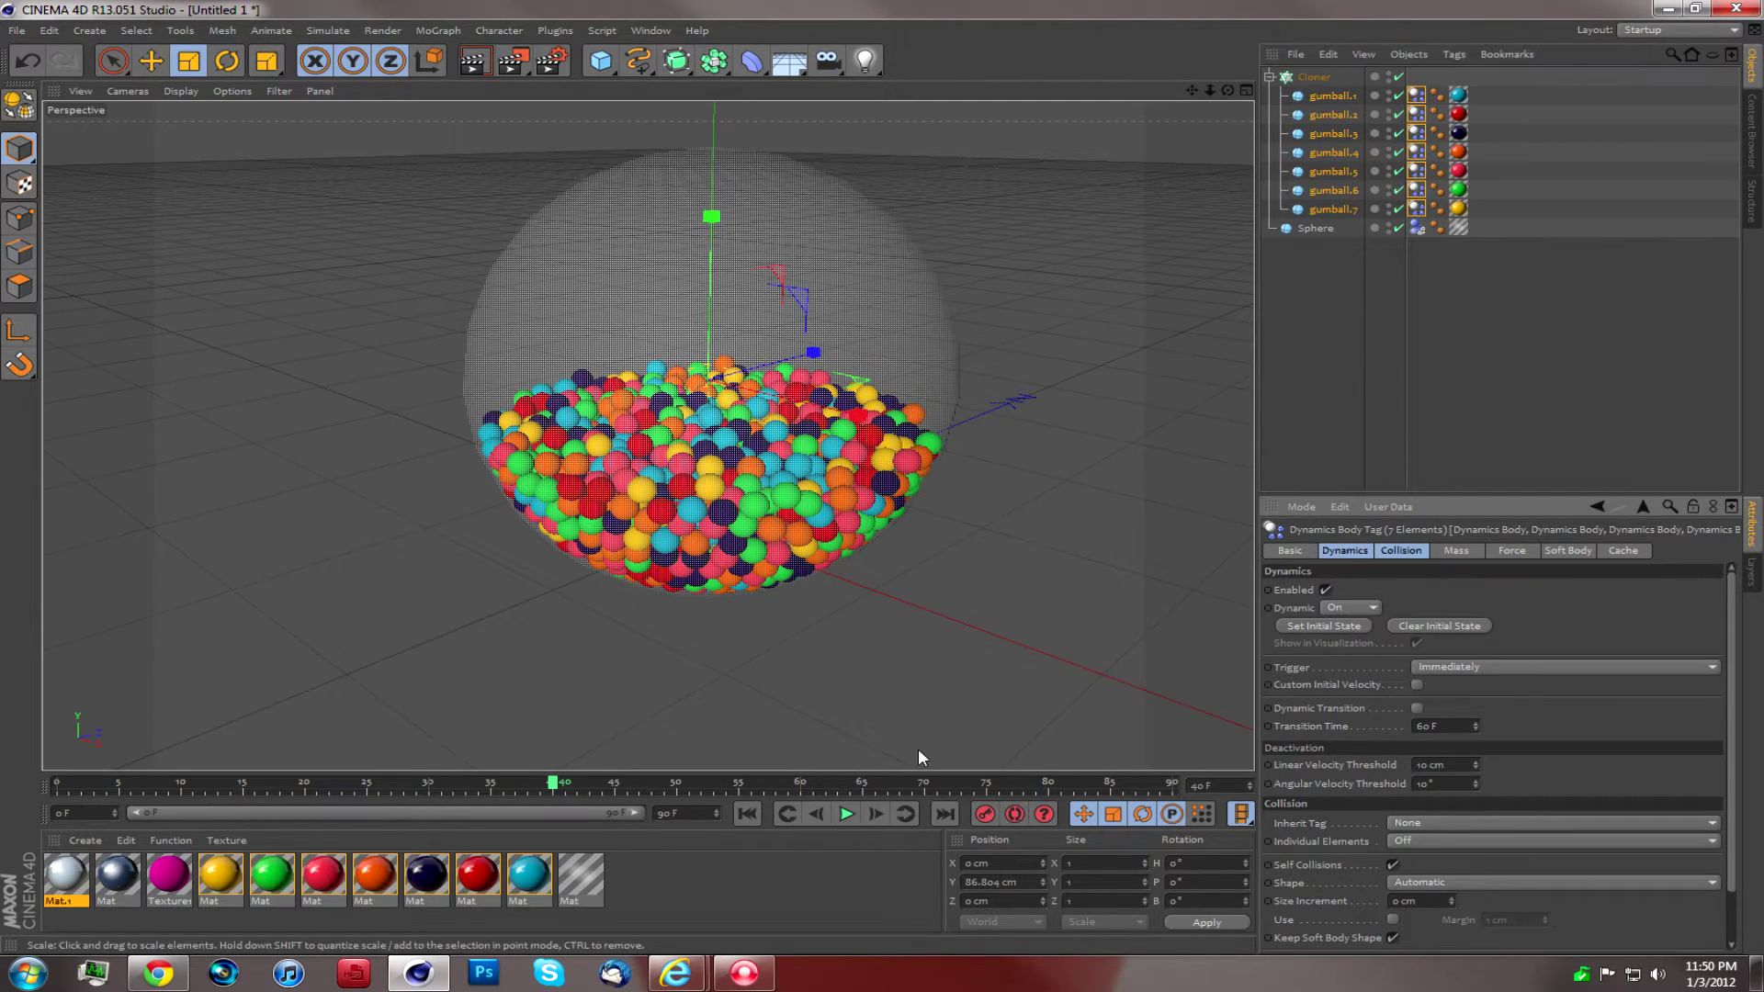
click(745, 815)
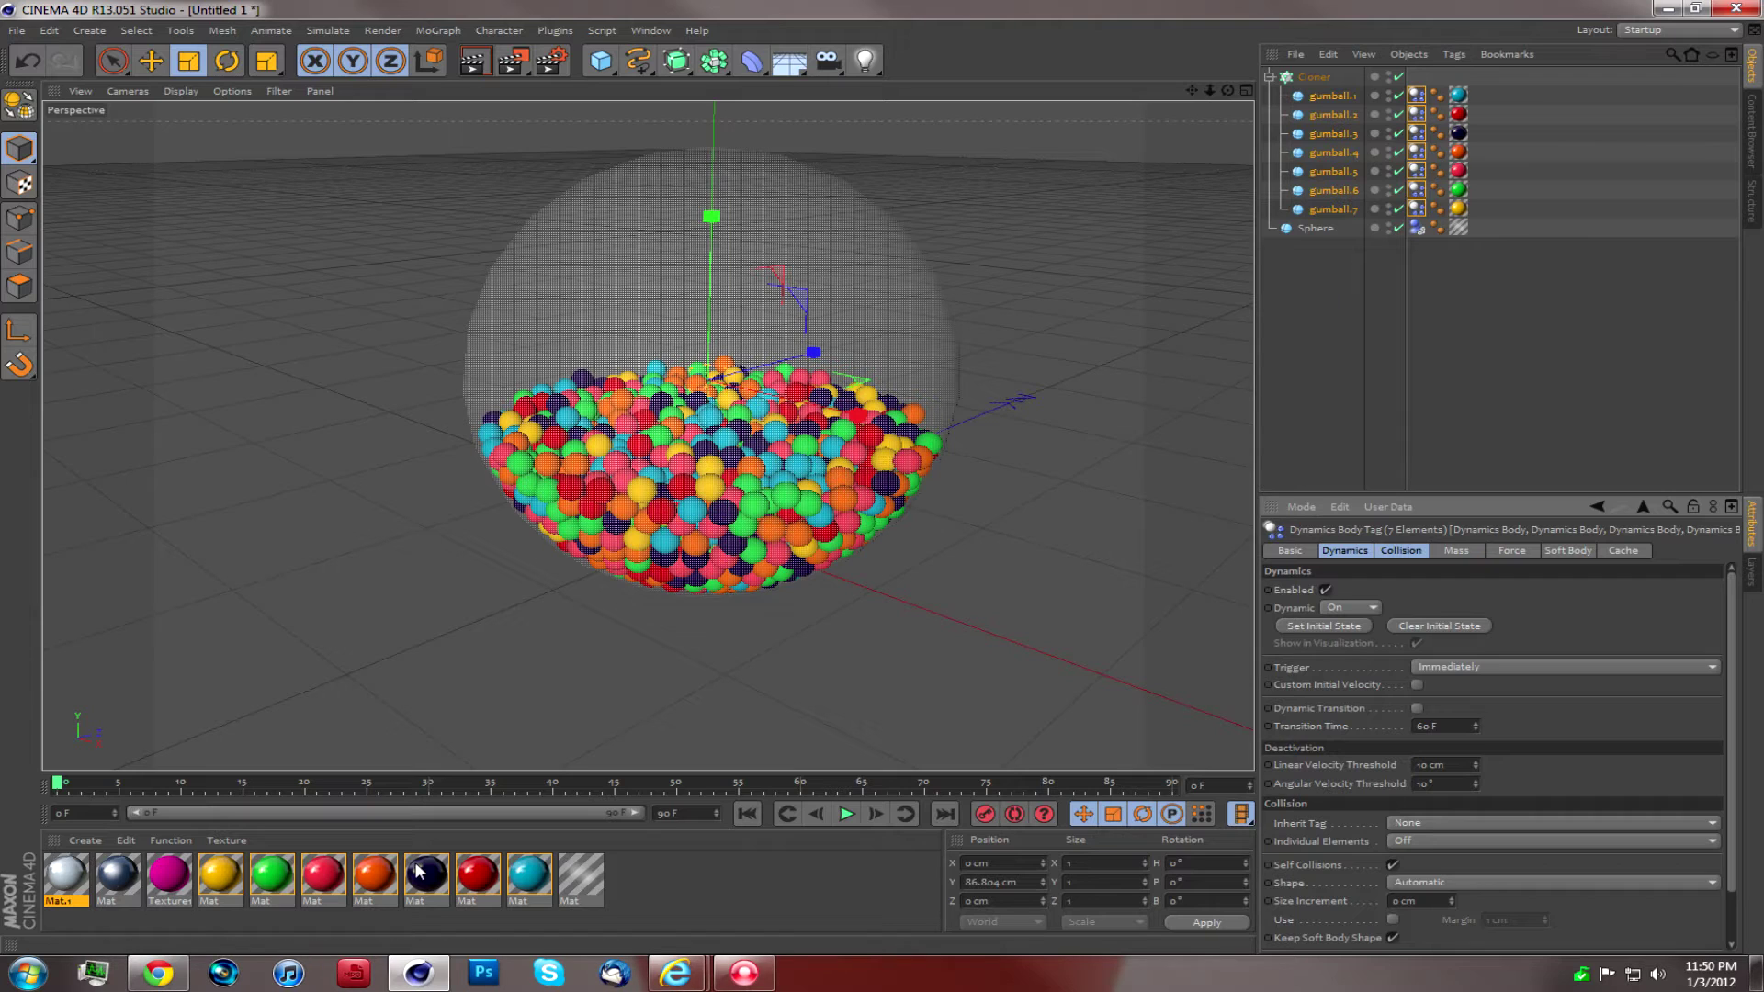
Step: Collapse the Cloner's hierarchy and disable the Cloner
click(1312, 299)
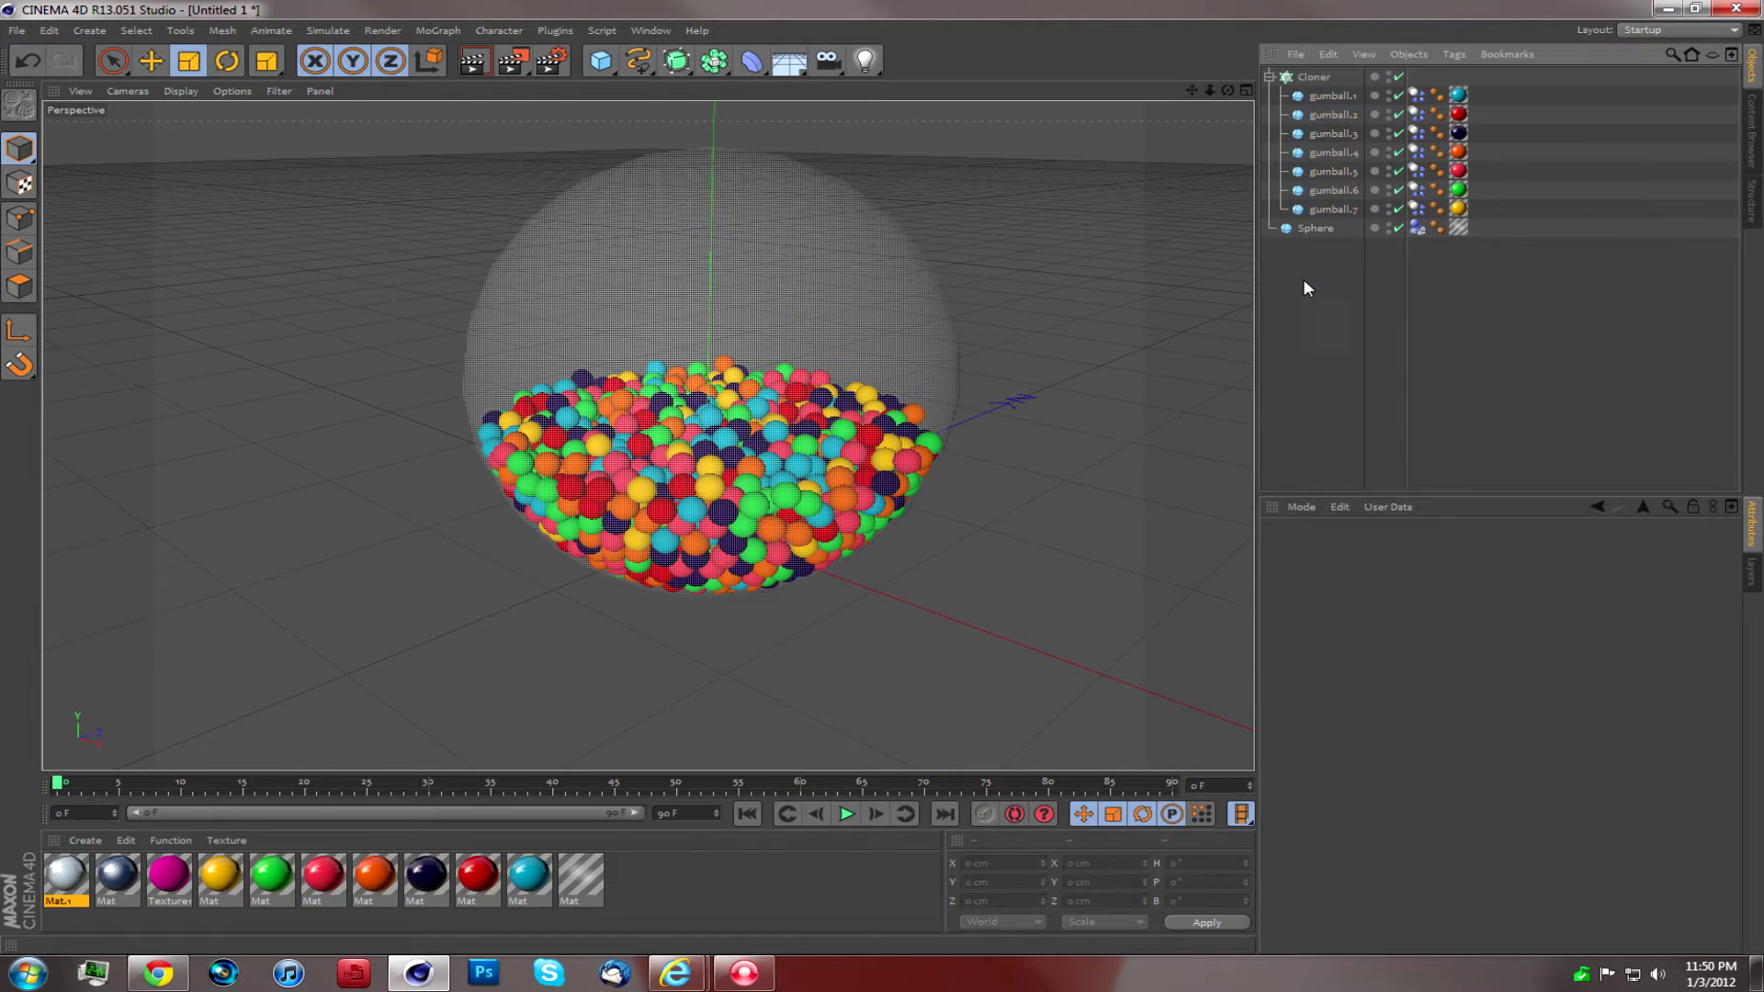
click(1270, 77)
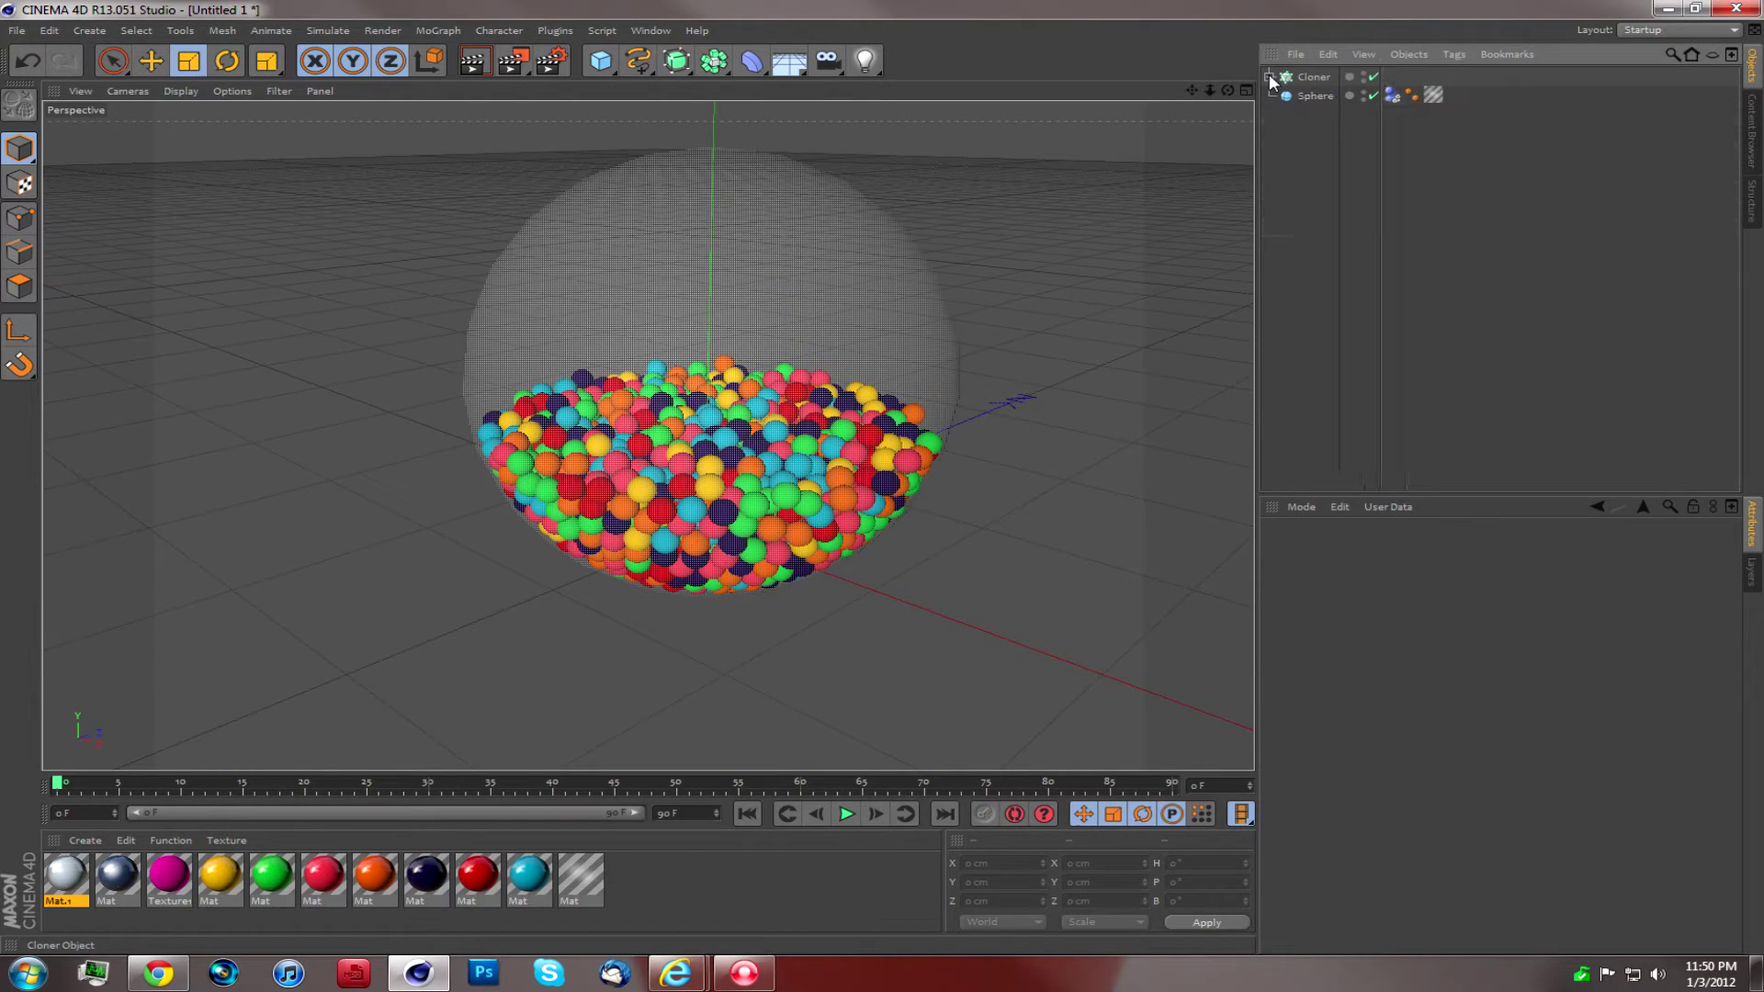
click(1374, 77)
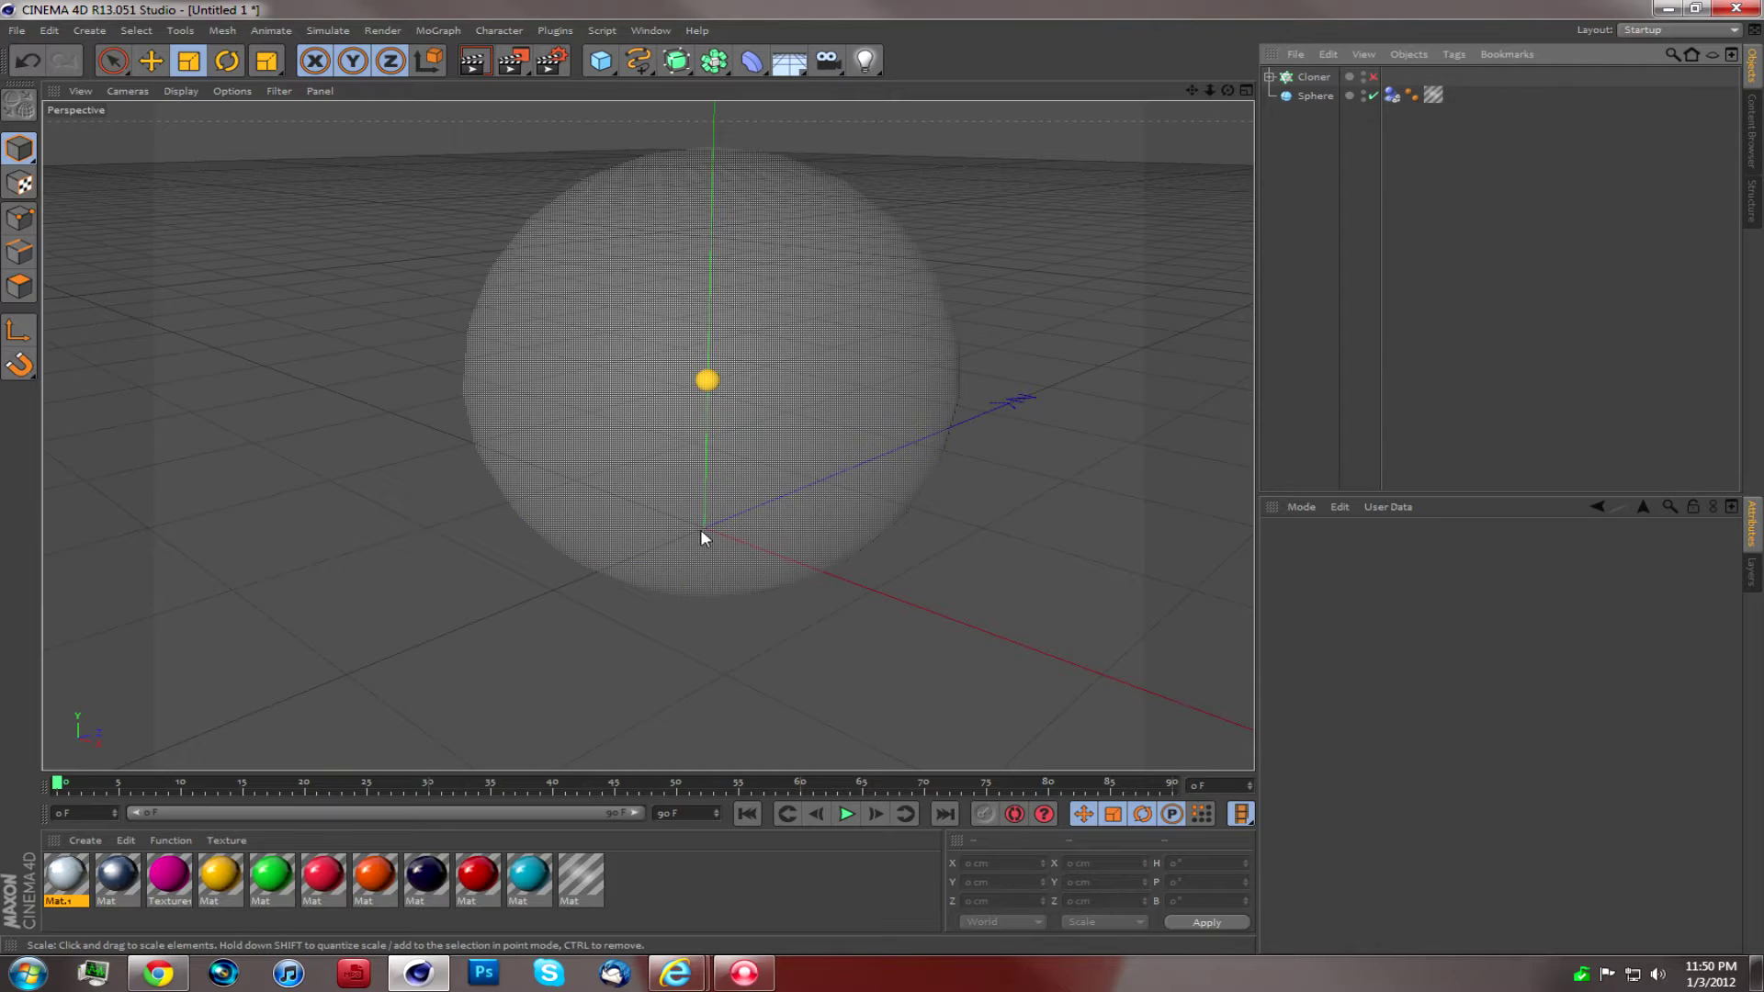
Step: Add a Cylinder primitive and lower it beneath the globe to about -124 cm on Y
drag(1191, 89, 649, 433)
drag(608, 68, 1001, 86)
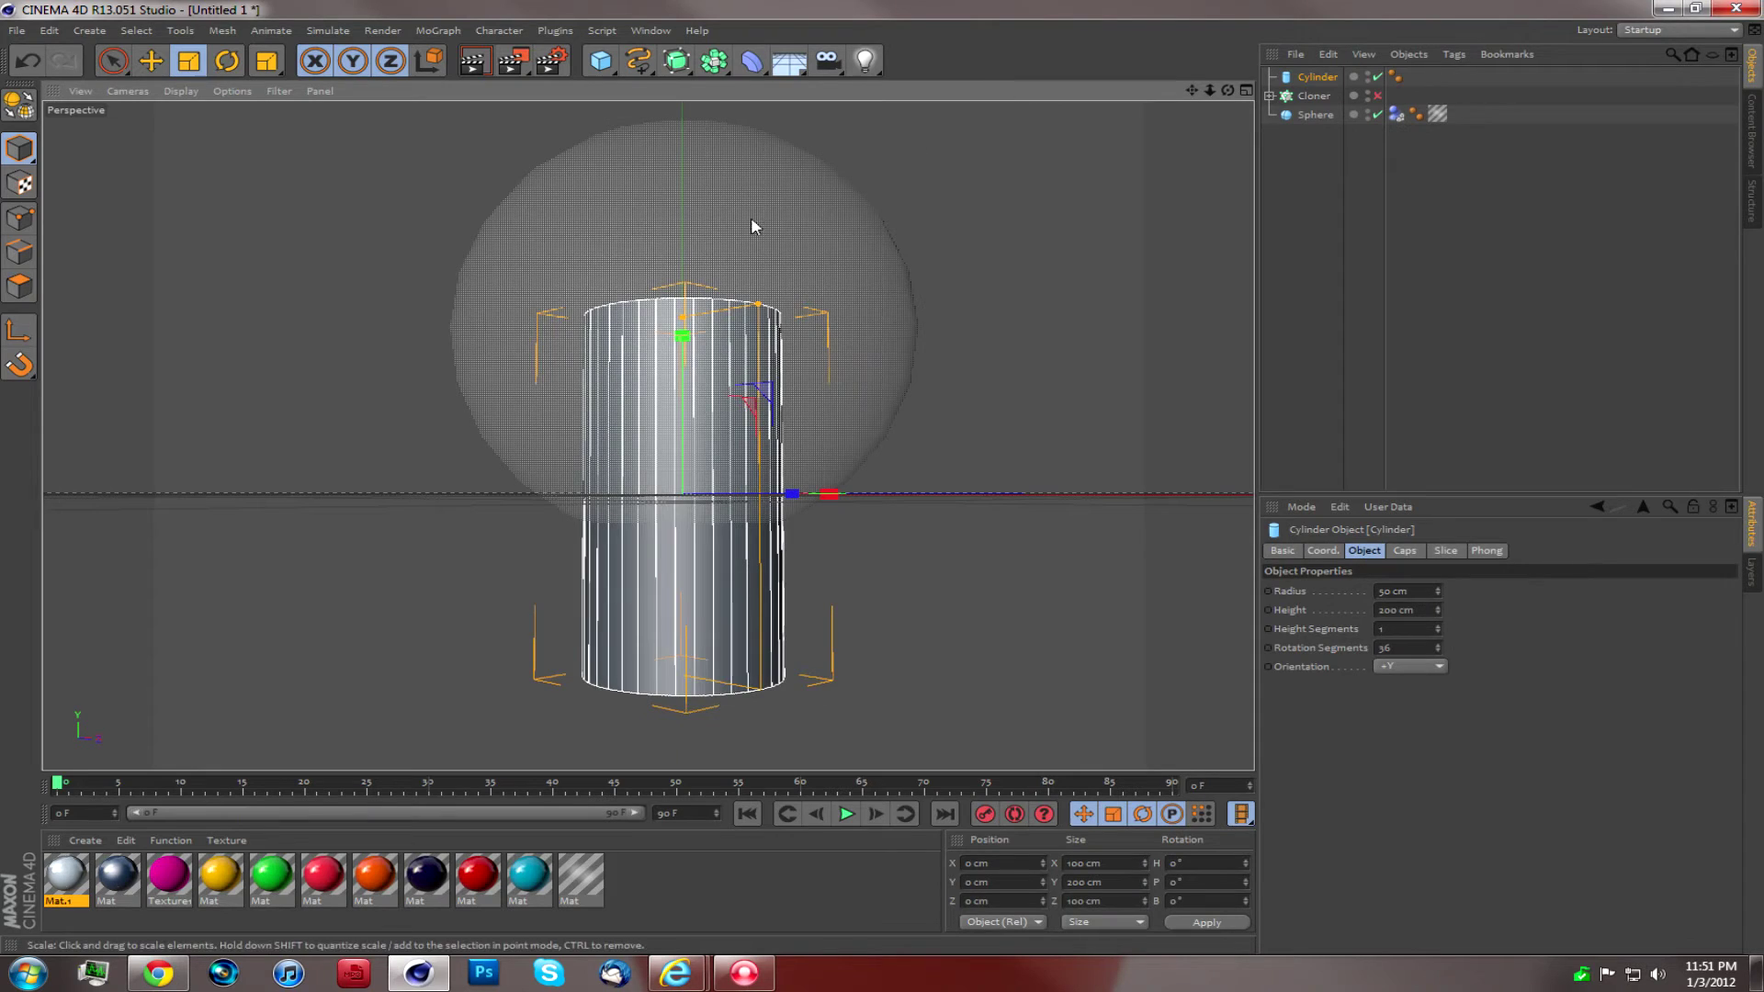
key(e)
drag(682, 338, 699, 564)
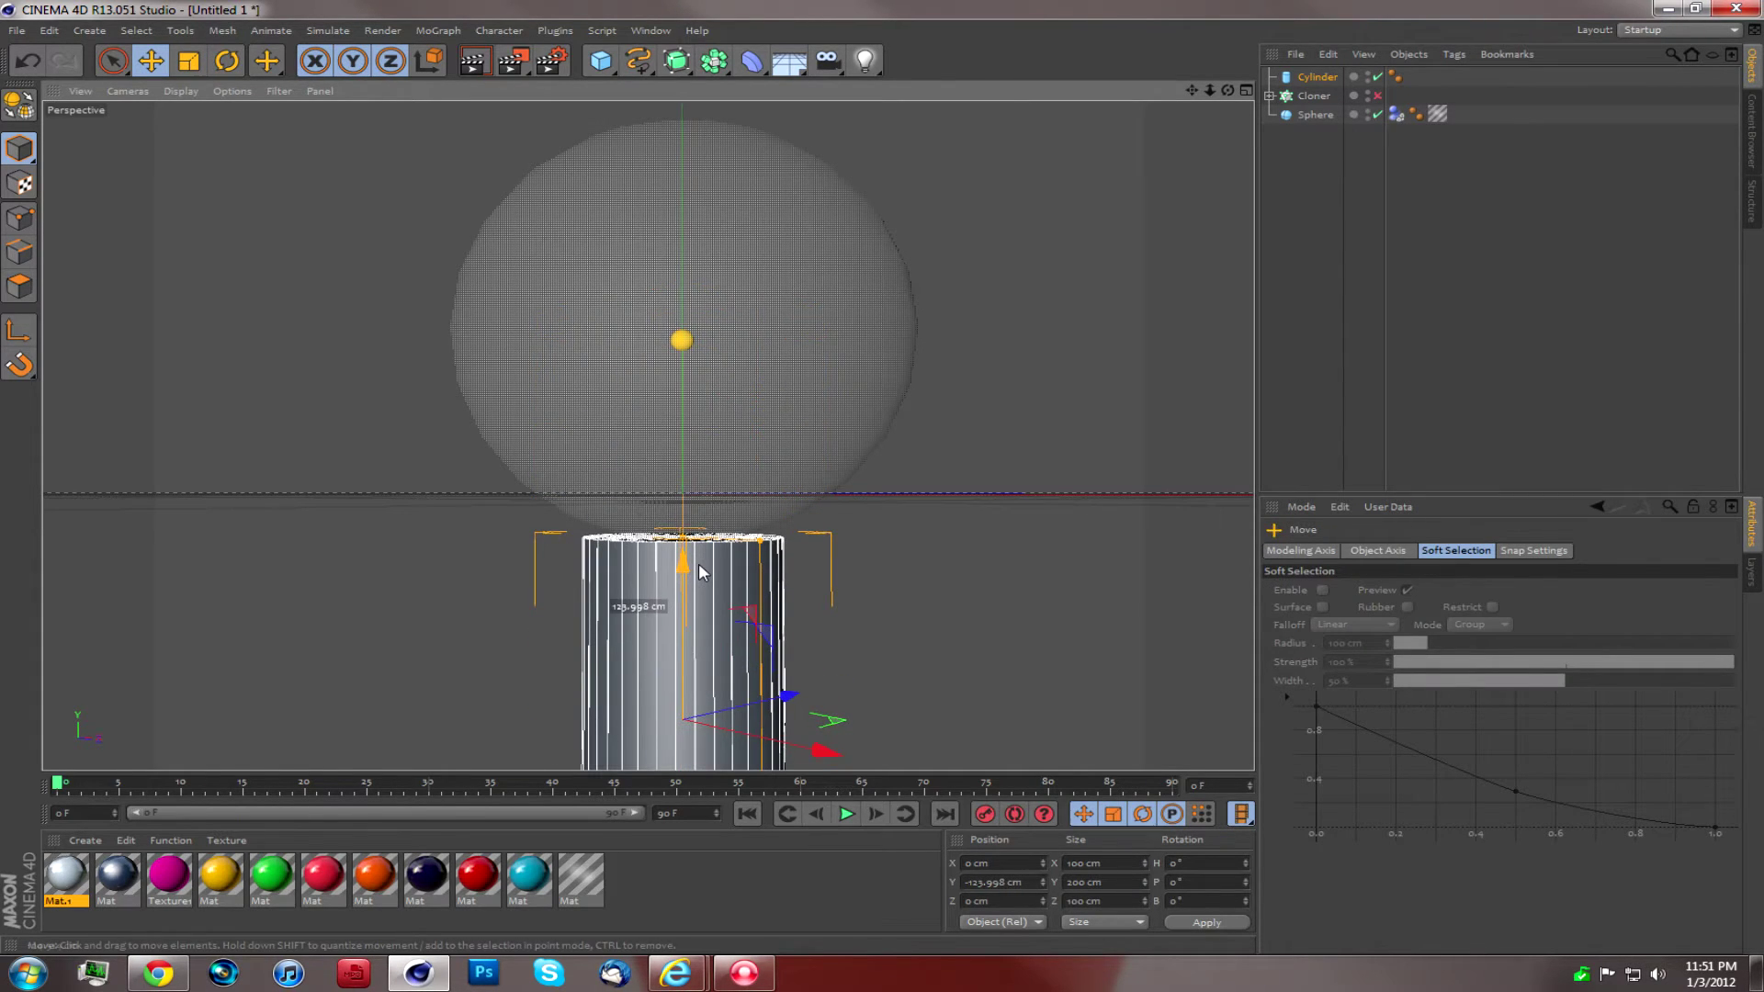
Step: Add a Taper deformer, nest it under the Cylinder and lower it to about 114 cm on Y
drag(1227, 91, 1204, 116)
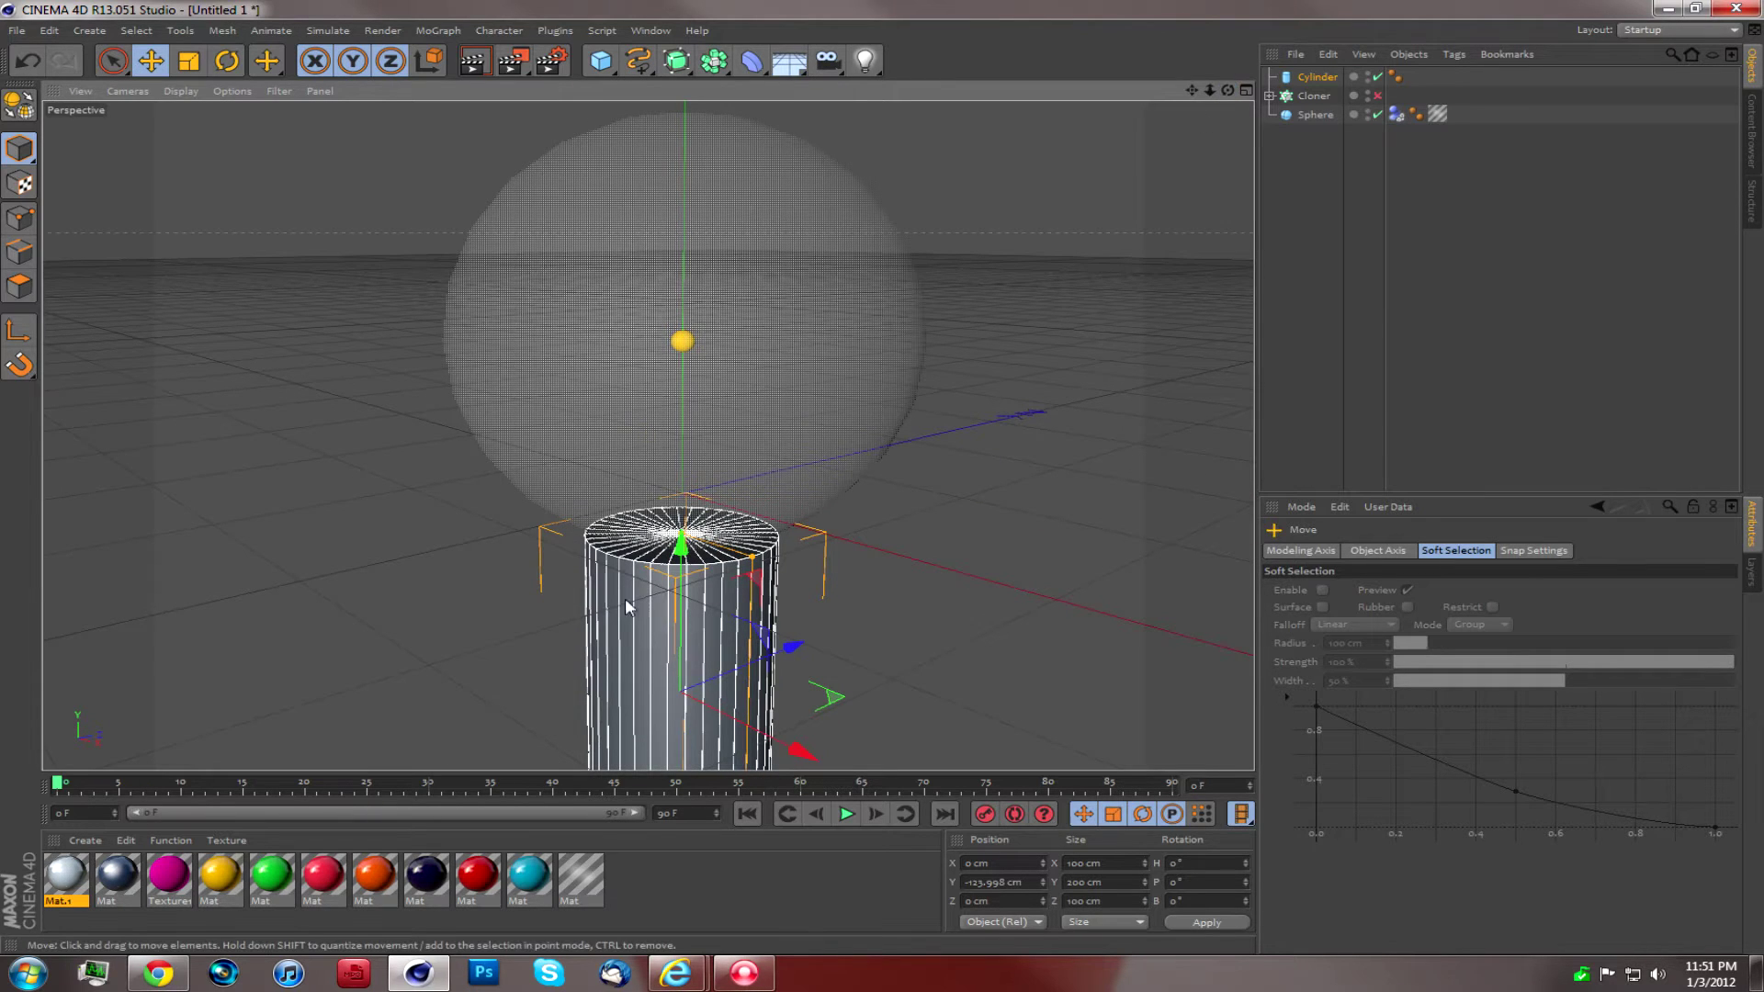
click(755, 61)
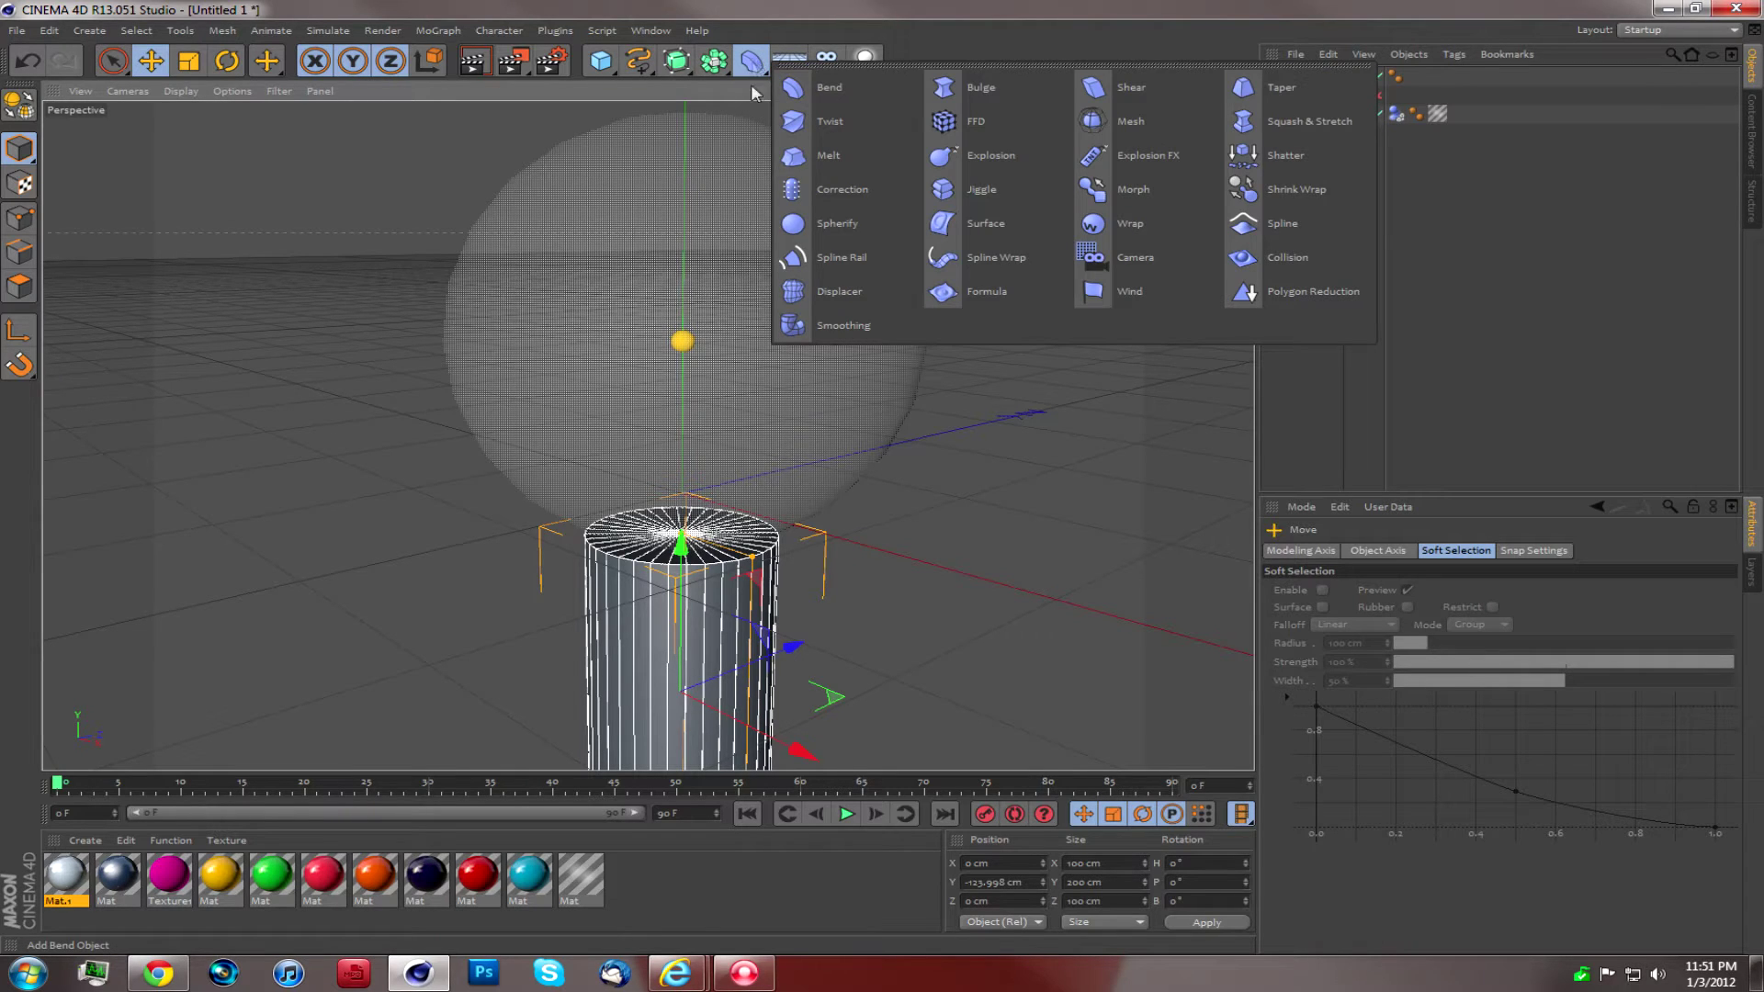
click(1287, 87)
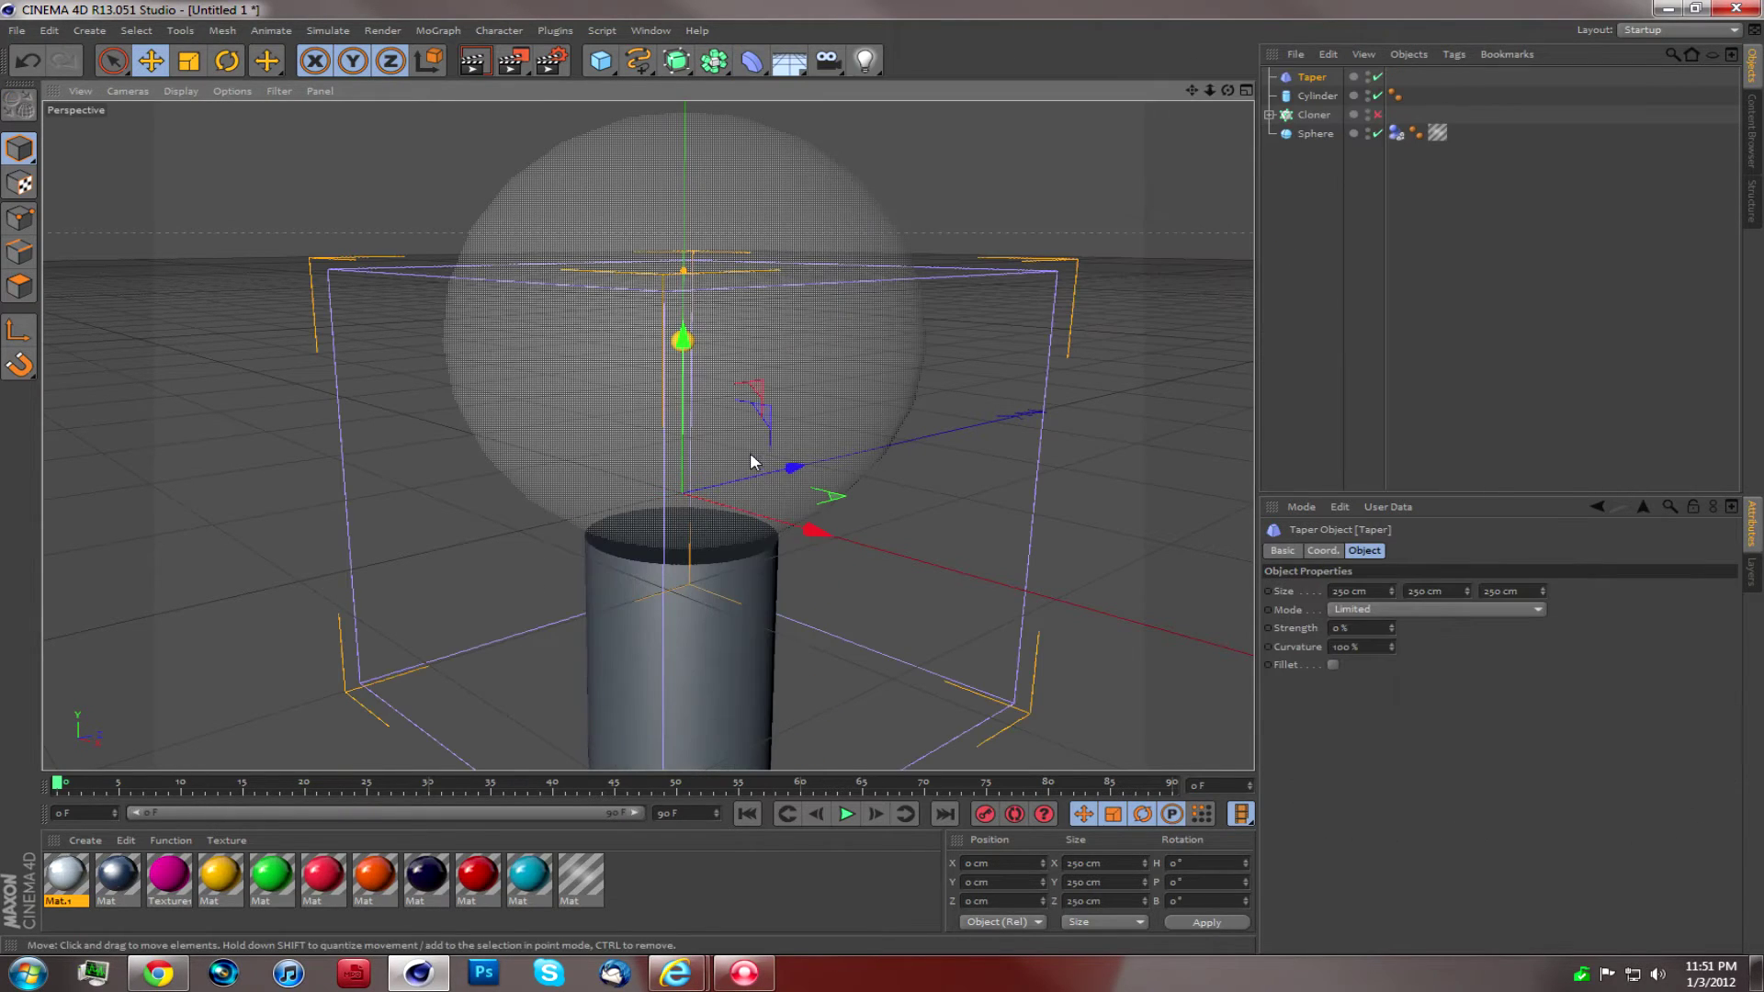
drag(1318, 85, 1323, 97)
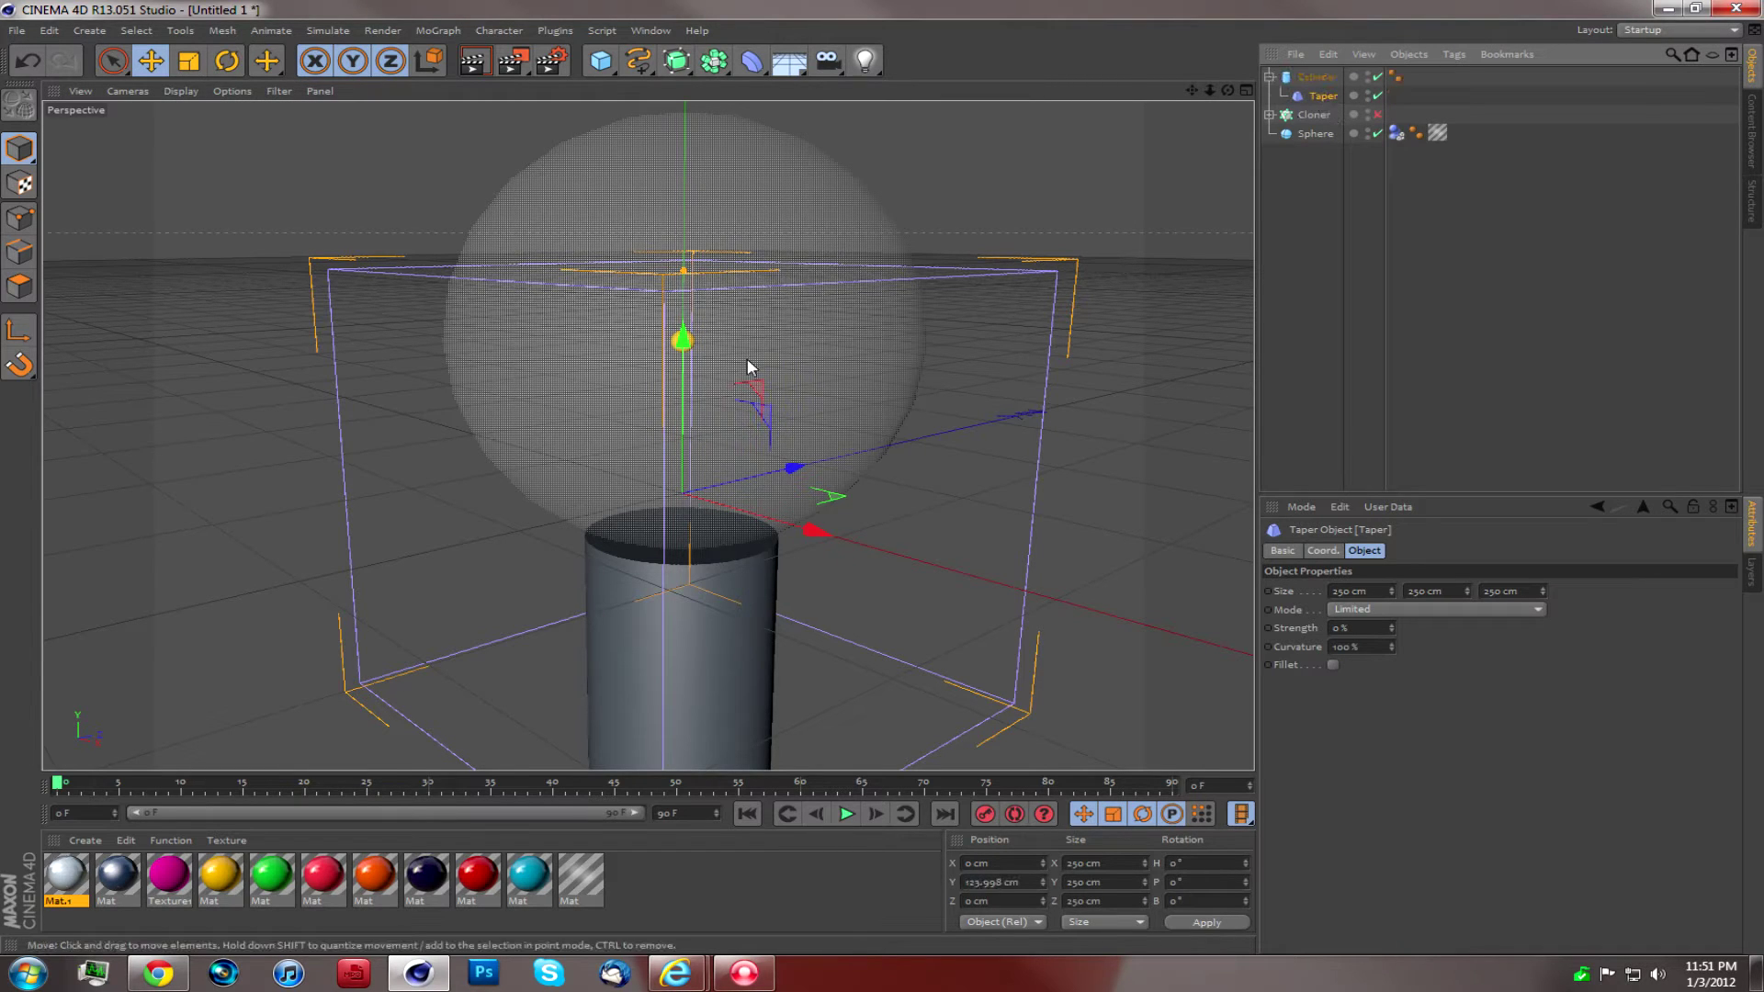
drag(667, 399, 678, 360)
Step: Try a Taper strength of -194% on the Cylinder, and reset the strength to 0%
drag(1391, 628, 1391, 812)
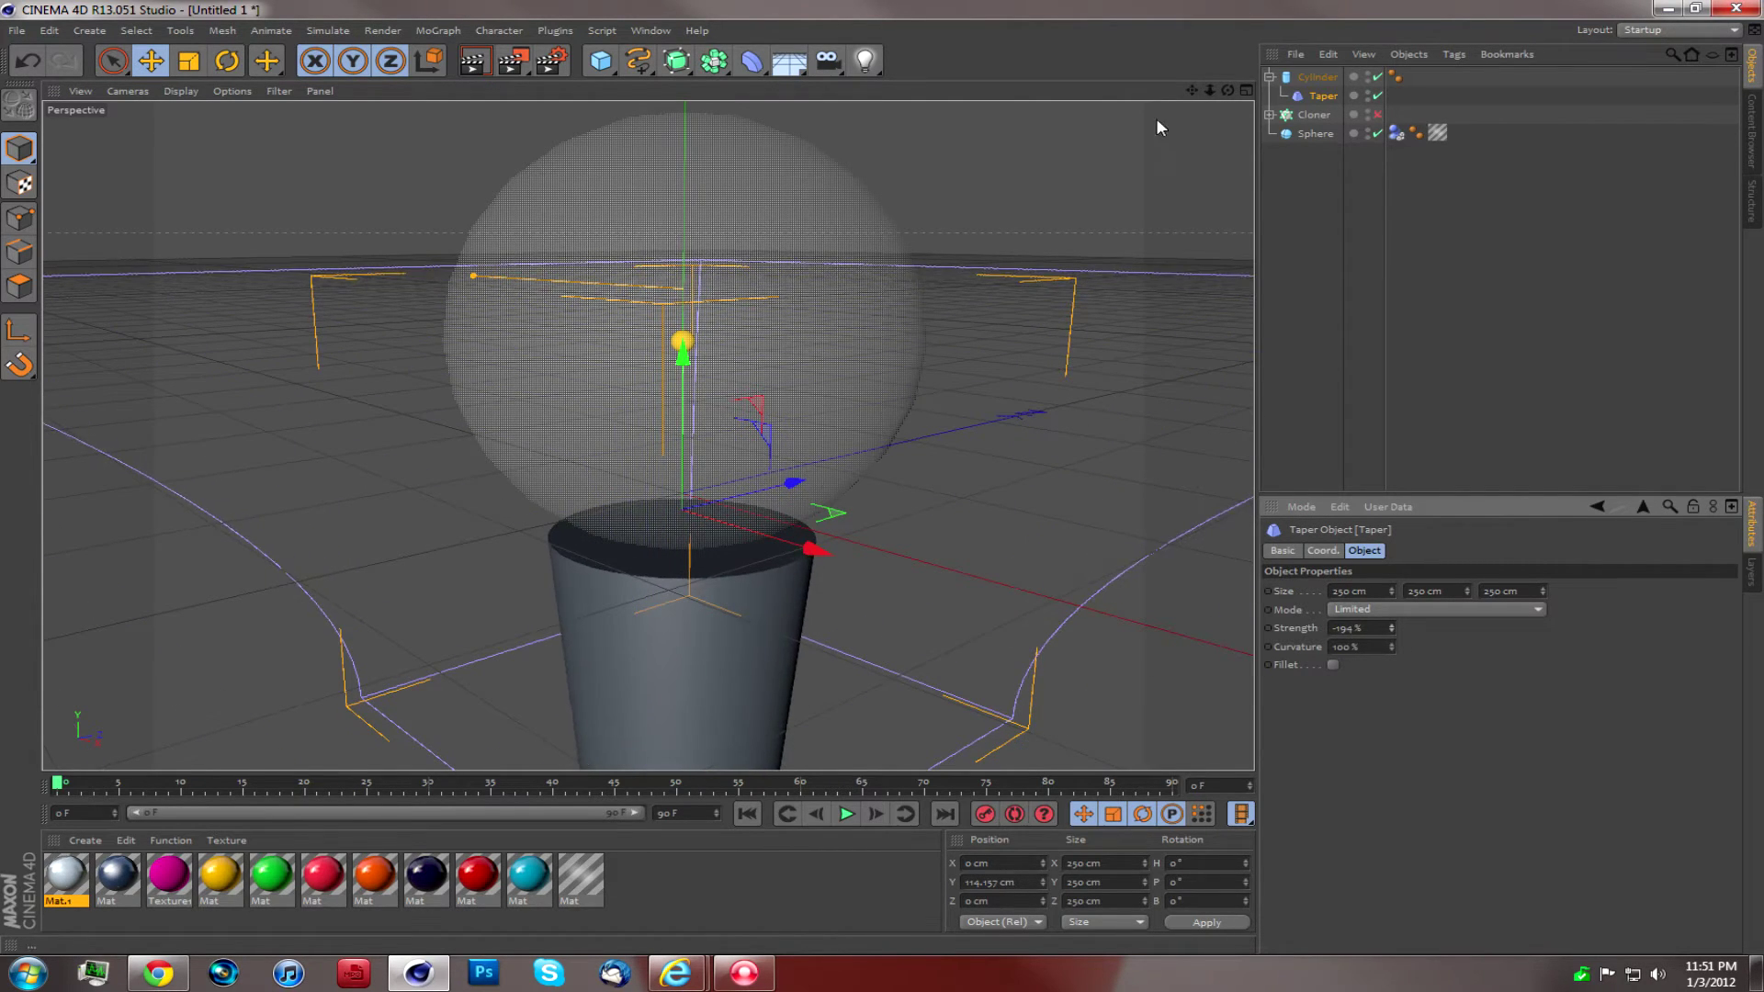
mouse_move(1192, 90)
mouse_down()
mouse_move(1192, 4)
mouse_move(1192, 99)
mouse_up()
click(1360, 627)
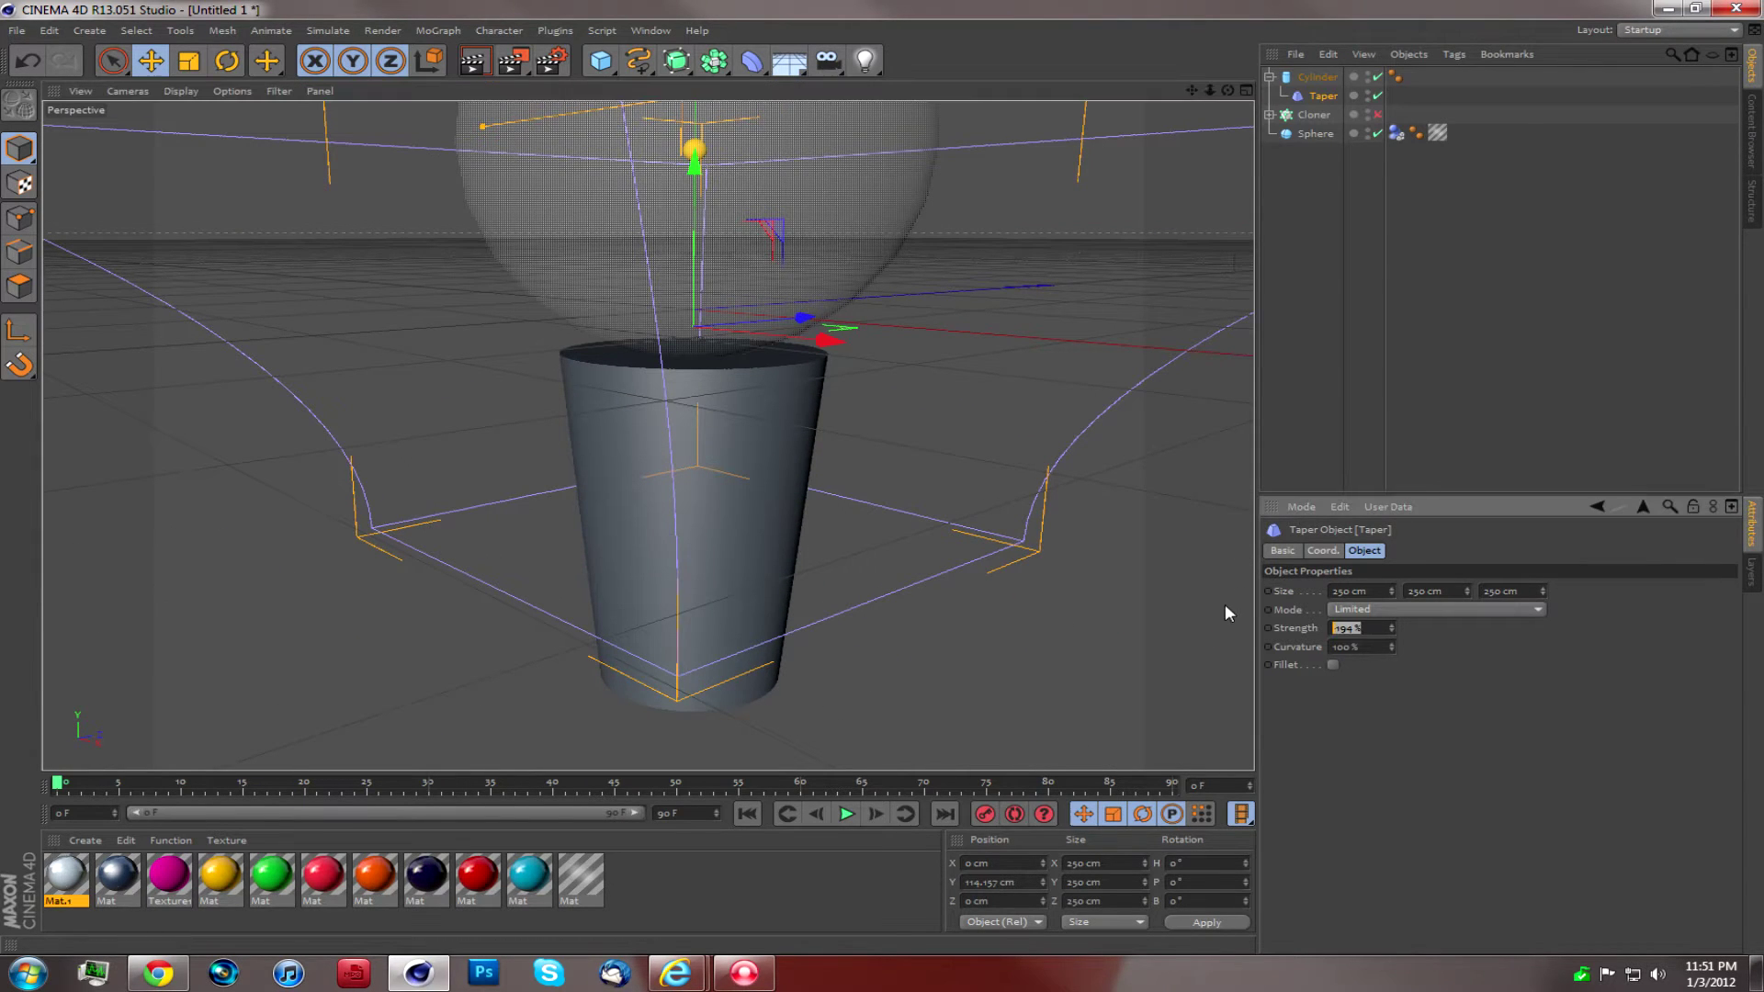
text(0)
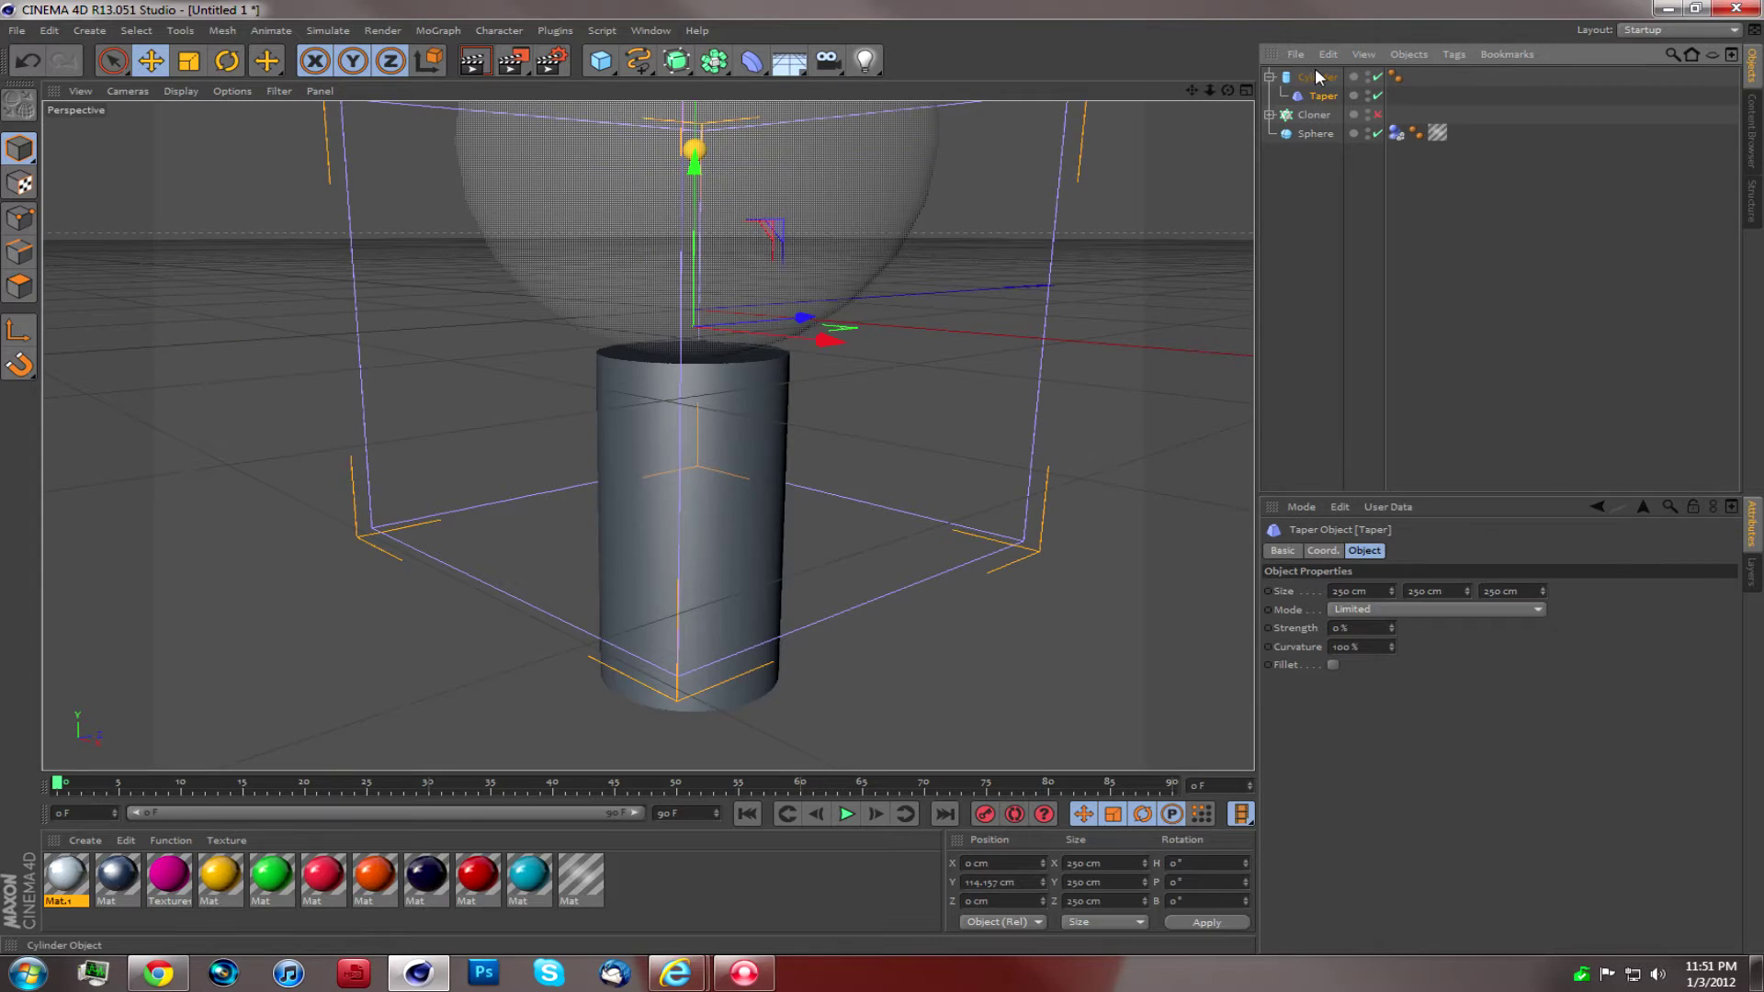
Step: Set the Cylinder's height segments to 70
click(1315, 75)
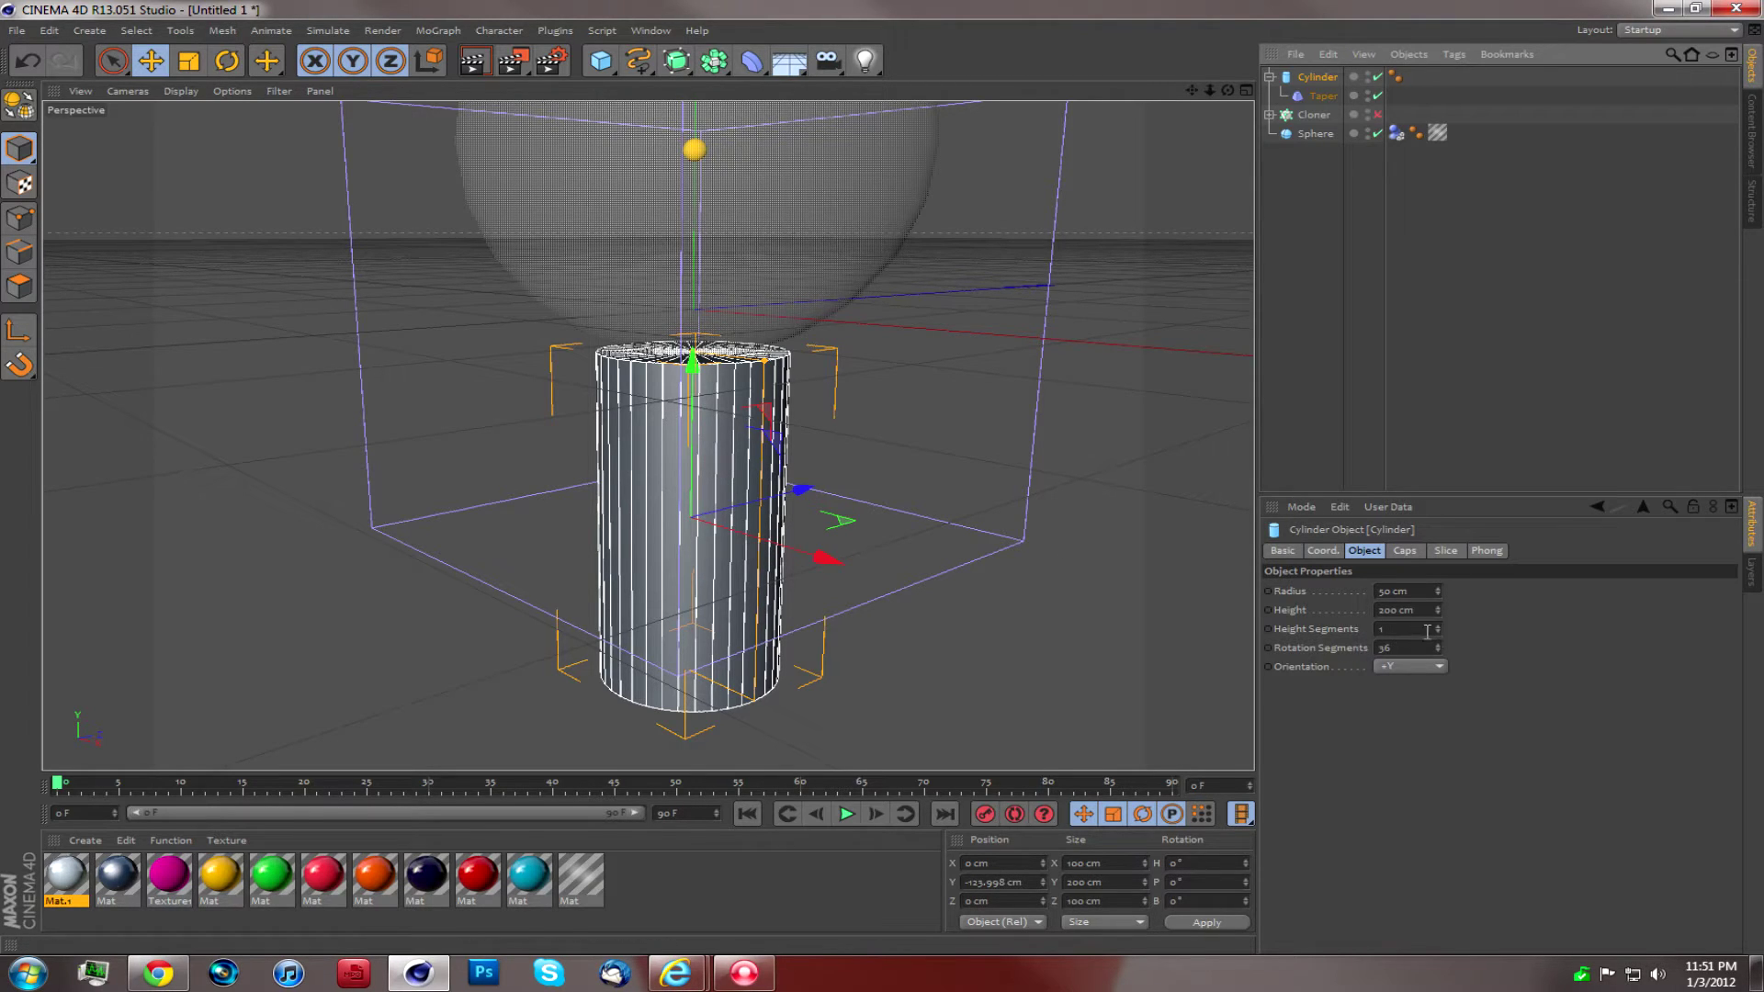
mouse_move(1437, 631)
mouse_down()
mouse_move(1436, 584)
mouse_move(1418, 631)
mouse_up()
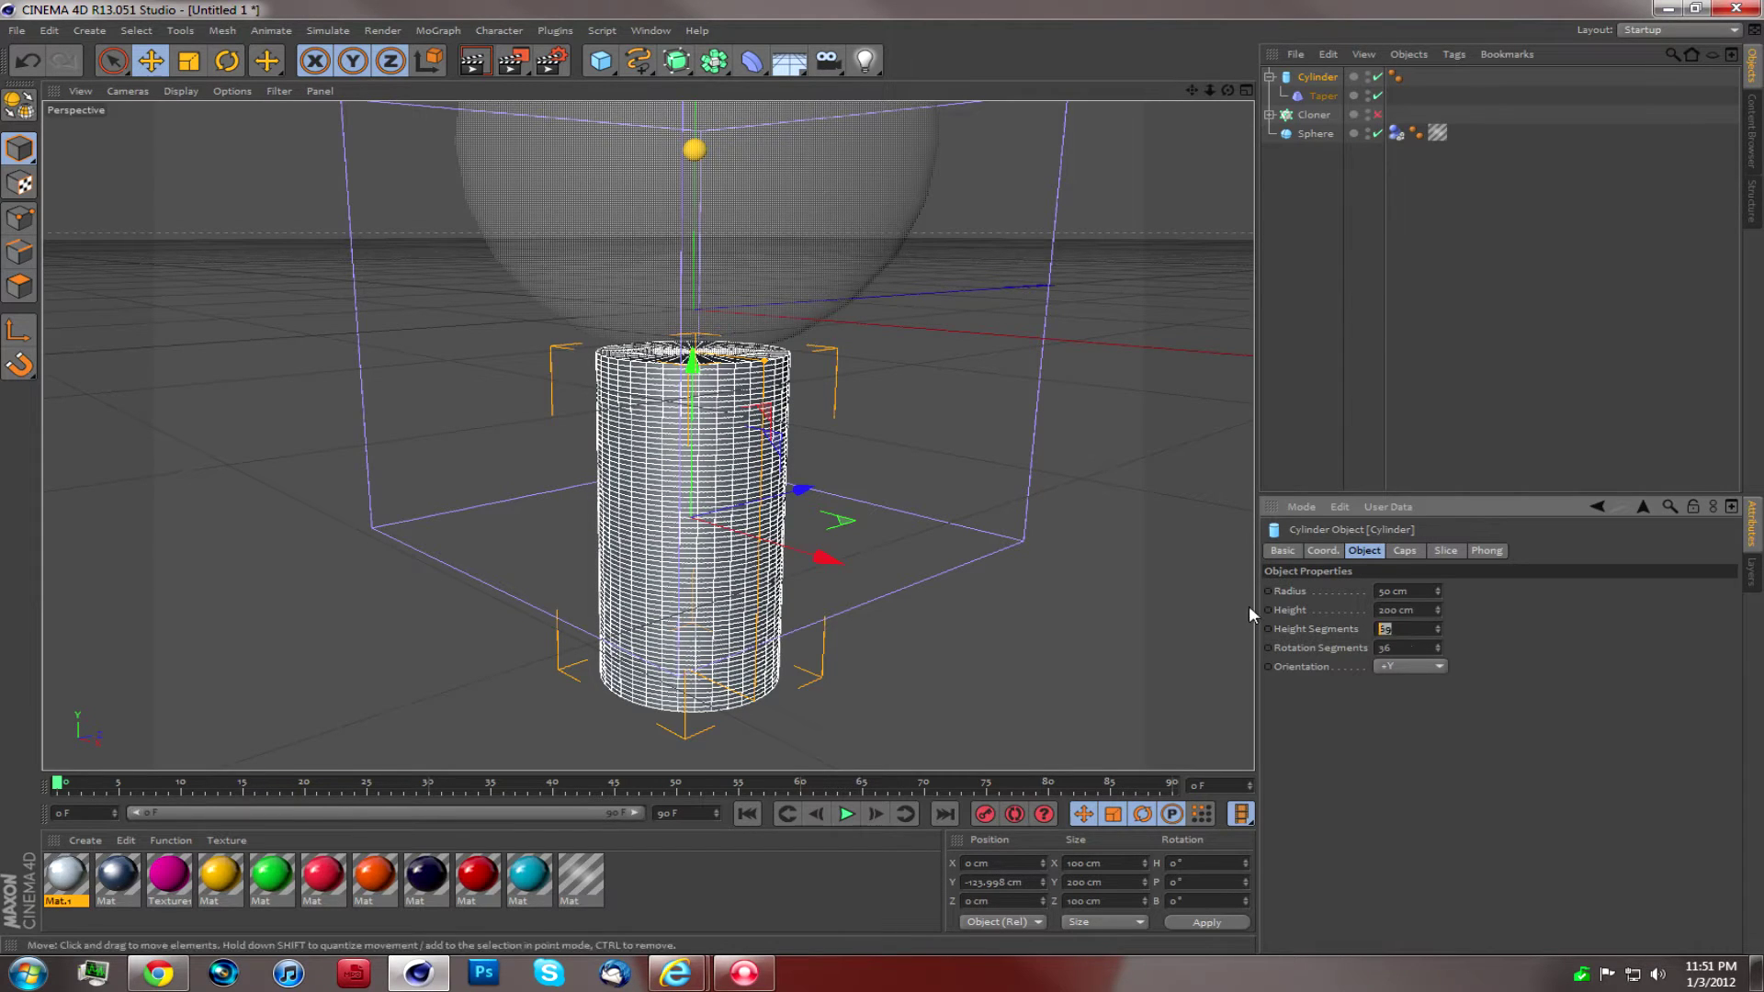
text(70)
key(Return)
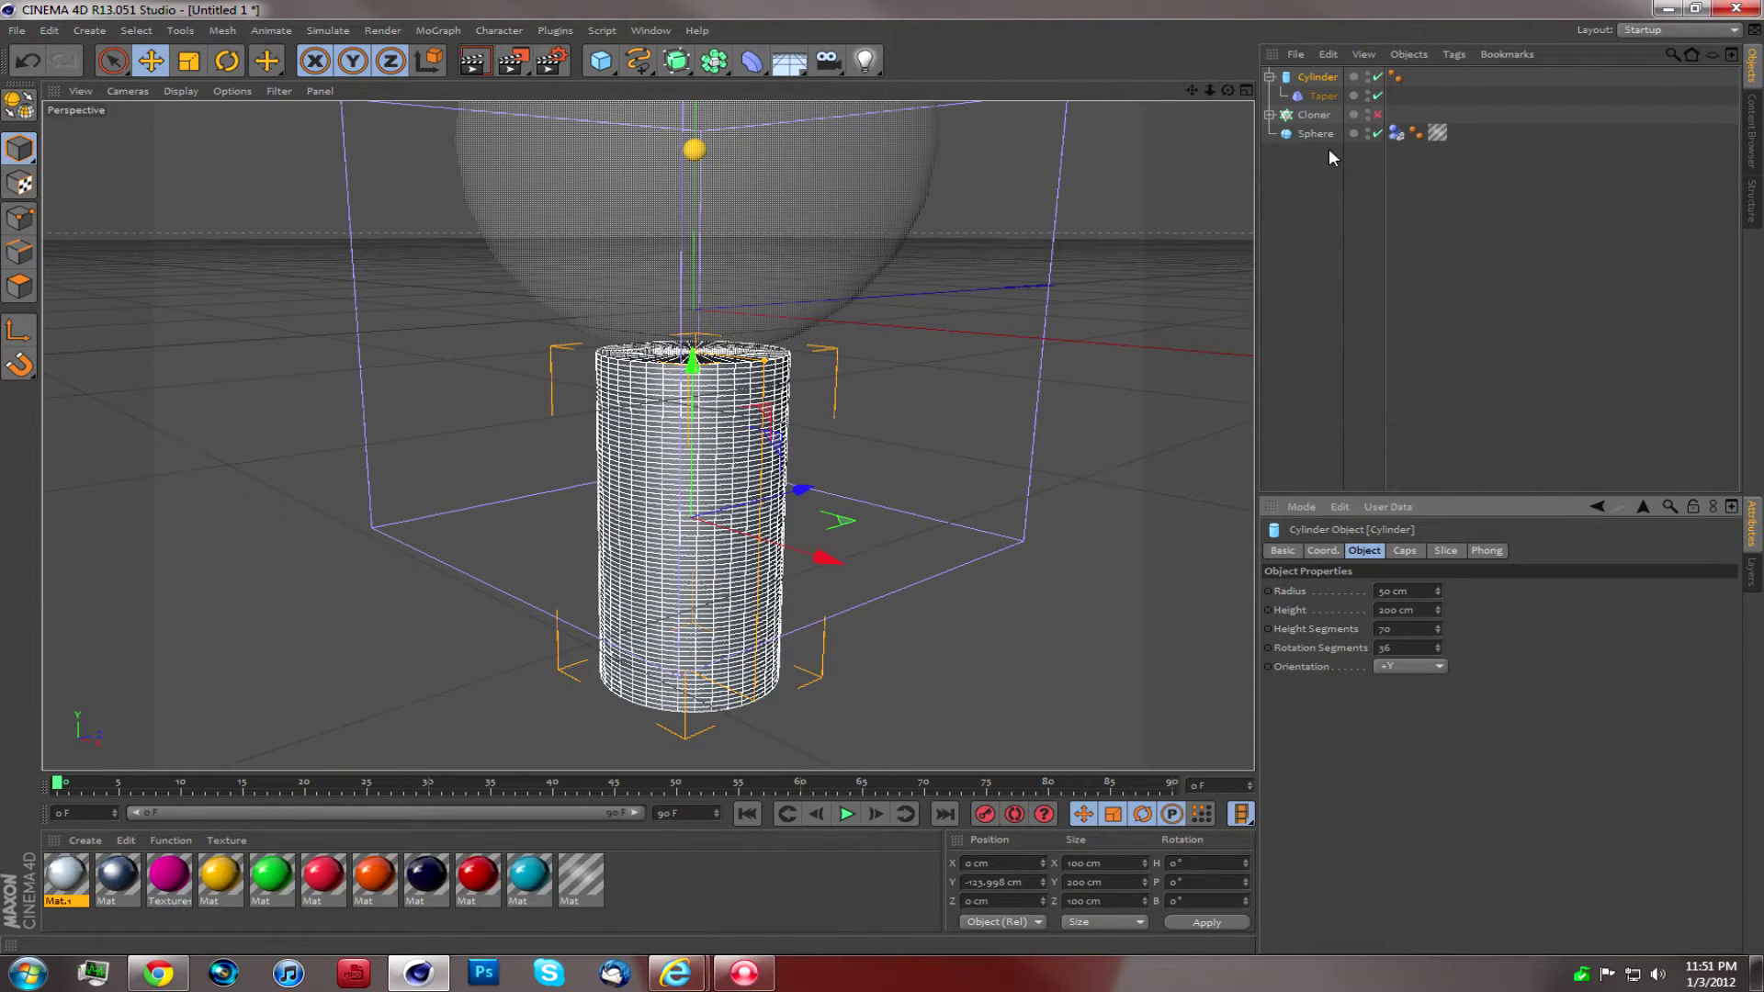
Step: Try a Taper strength of -201%, raise the deformer to about 196 cm on Y and ease the strength to -59%
click(1320, 97)
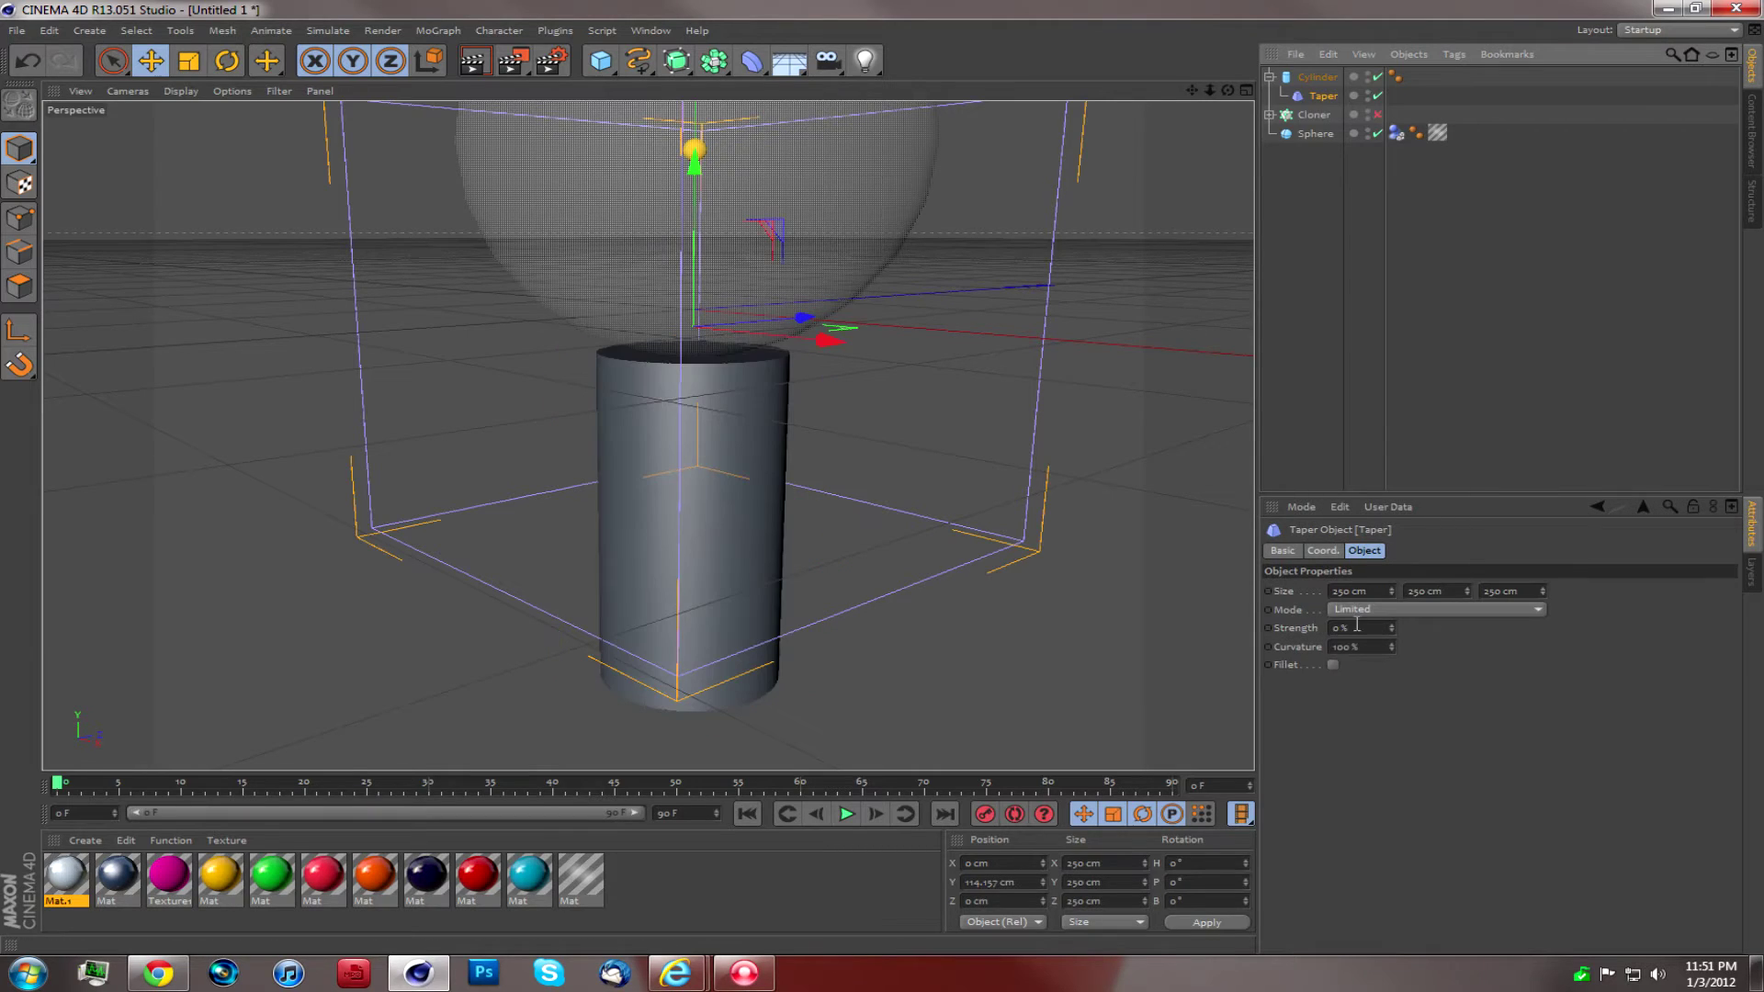
drag(1391, 627, 1391, 744)
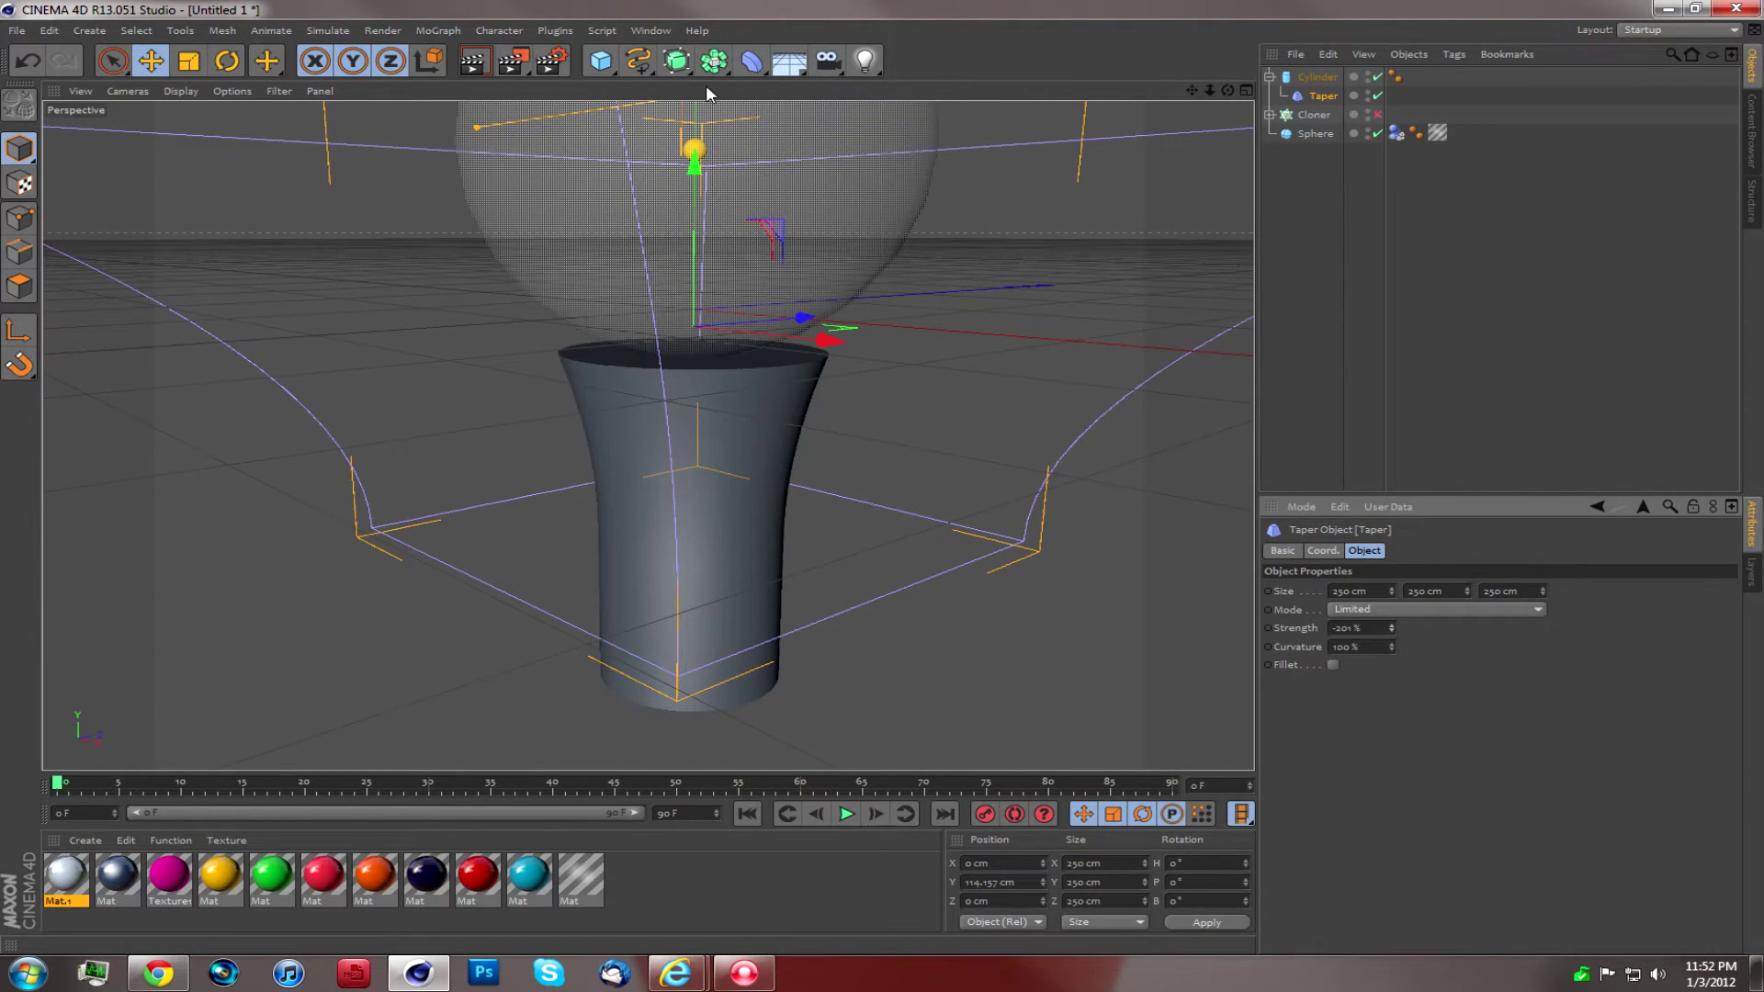
drag(696, 173, 697, 118)
drag(1392, 628, 1392, 497)
drag(1192, 90, 1163, 405)
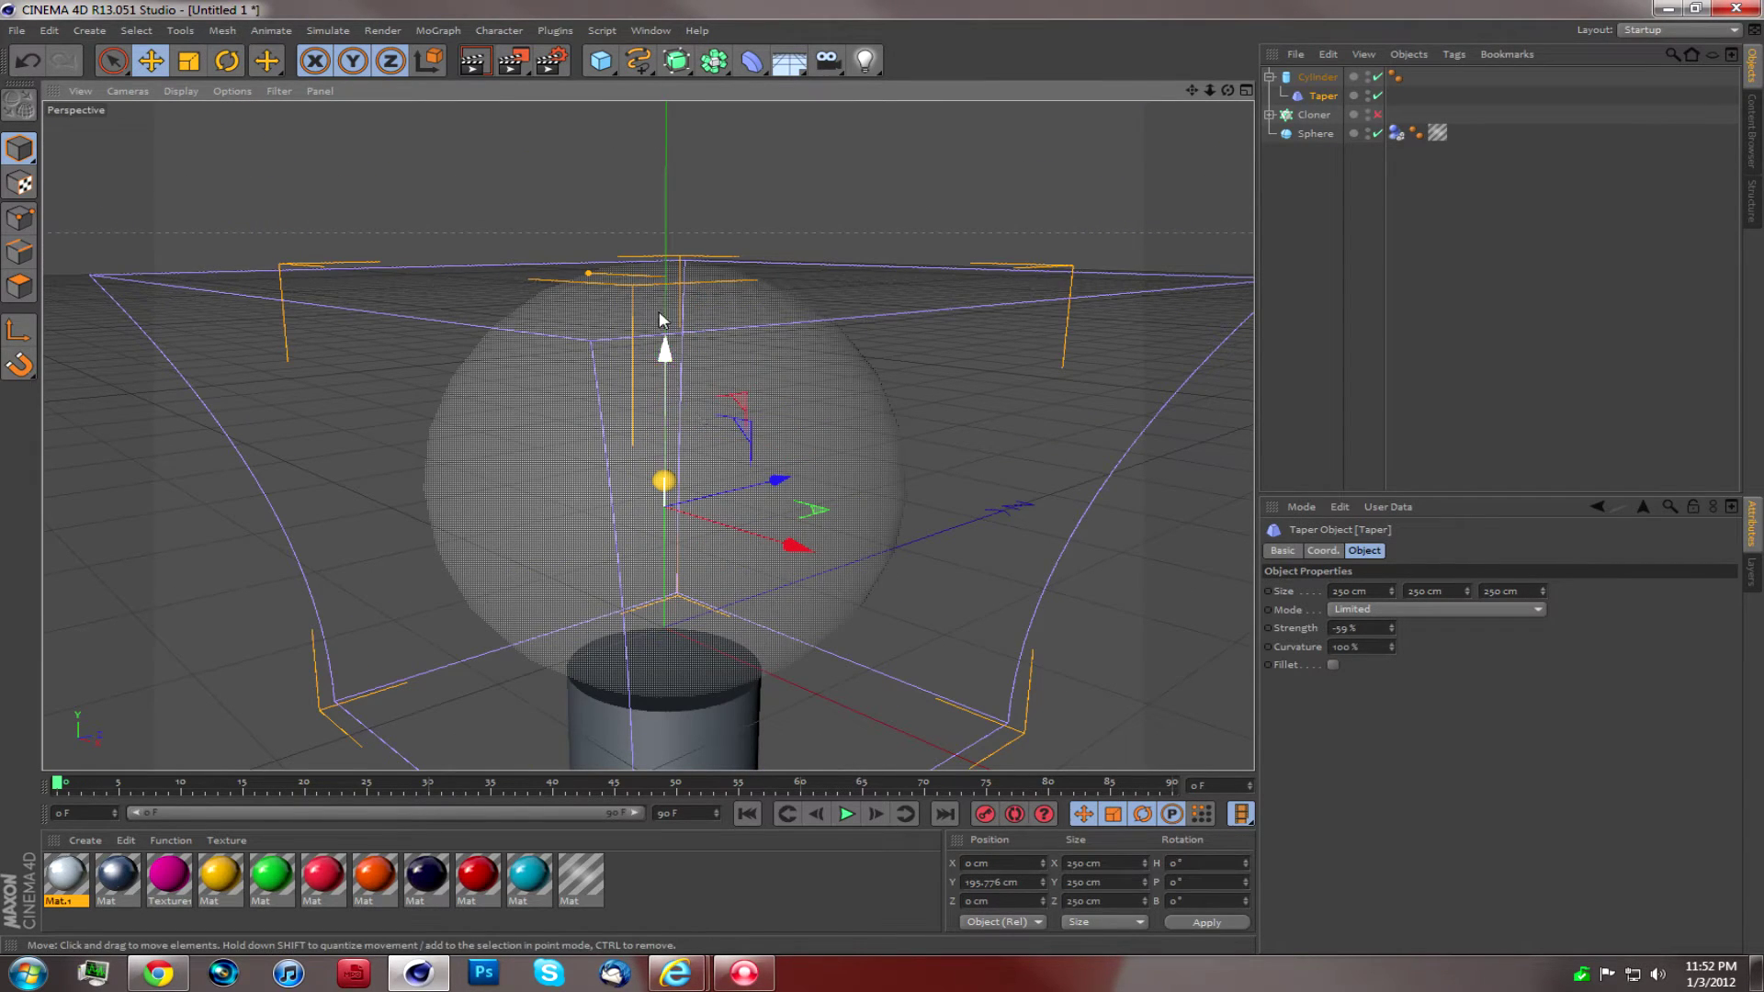
Step: Scale the Taper deformer down to about 93.6 cm per side and lower it to about 113 cm on Y
click(188, 61)
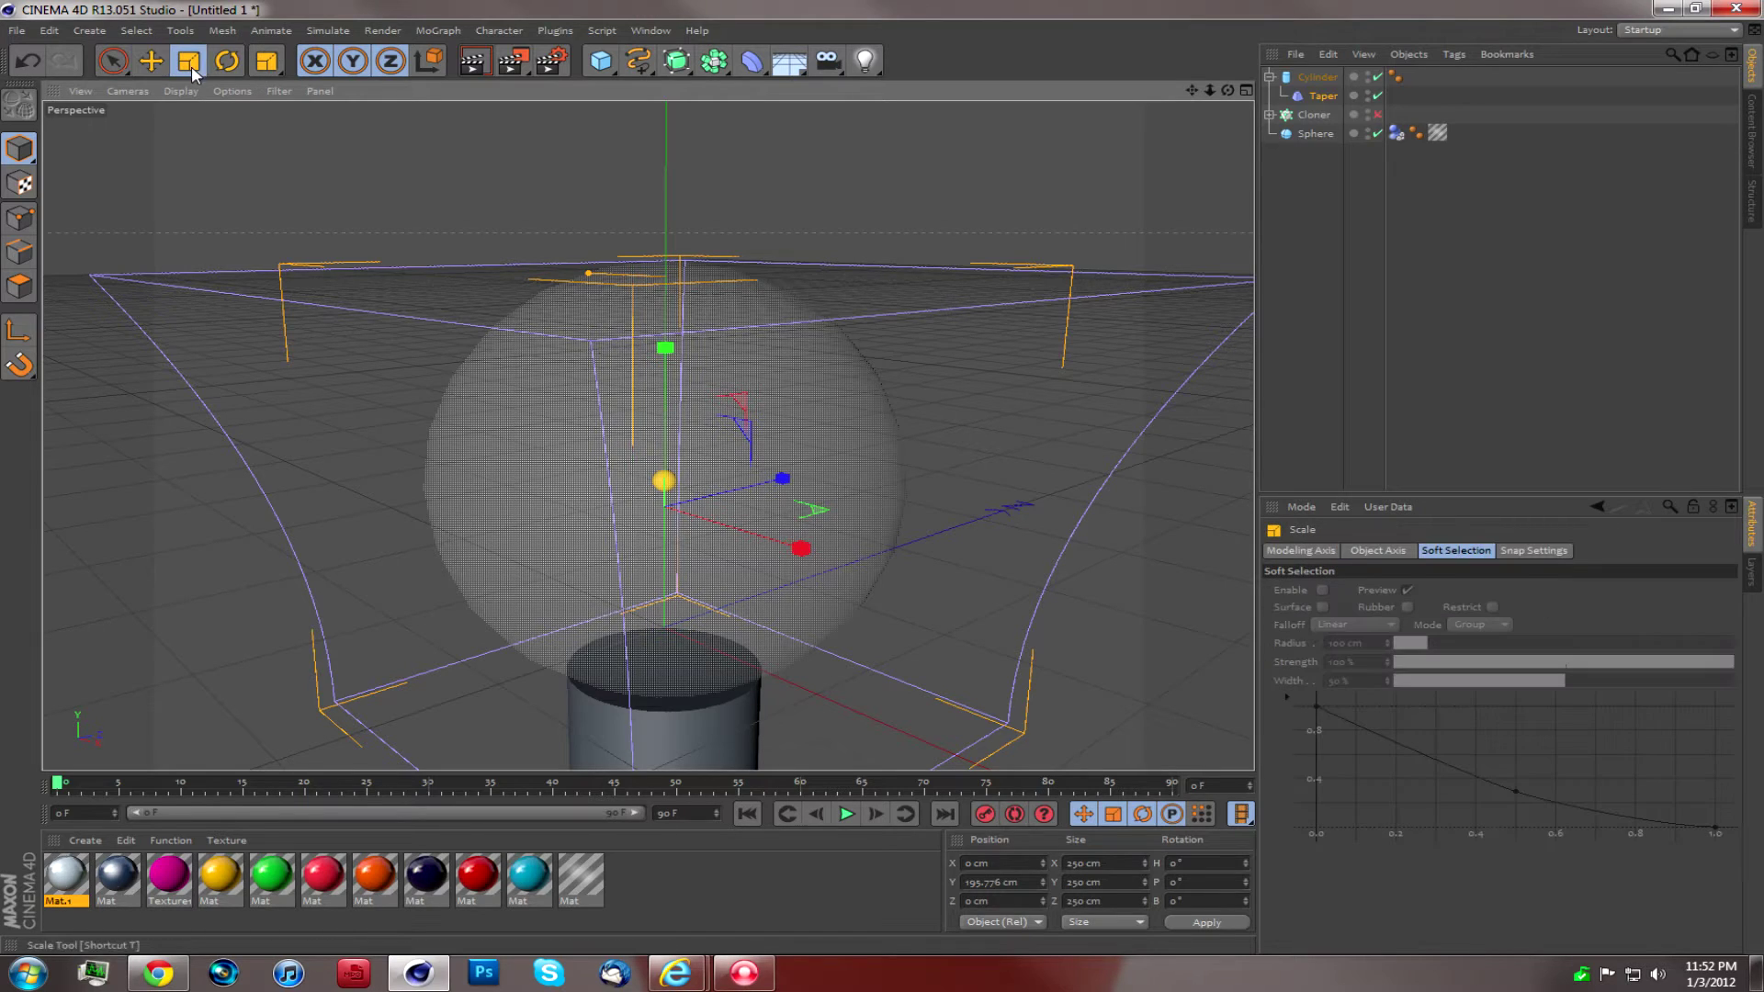
drag(673, 484, 693, 445)
click(151, 60)
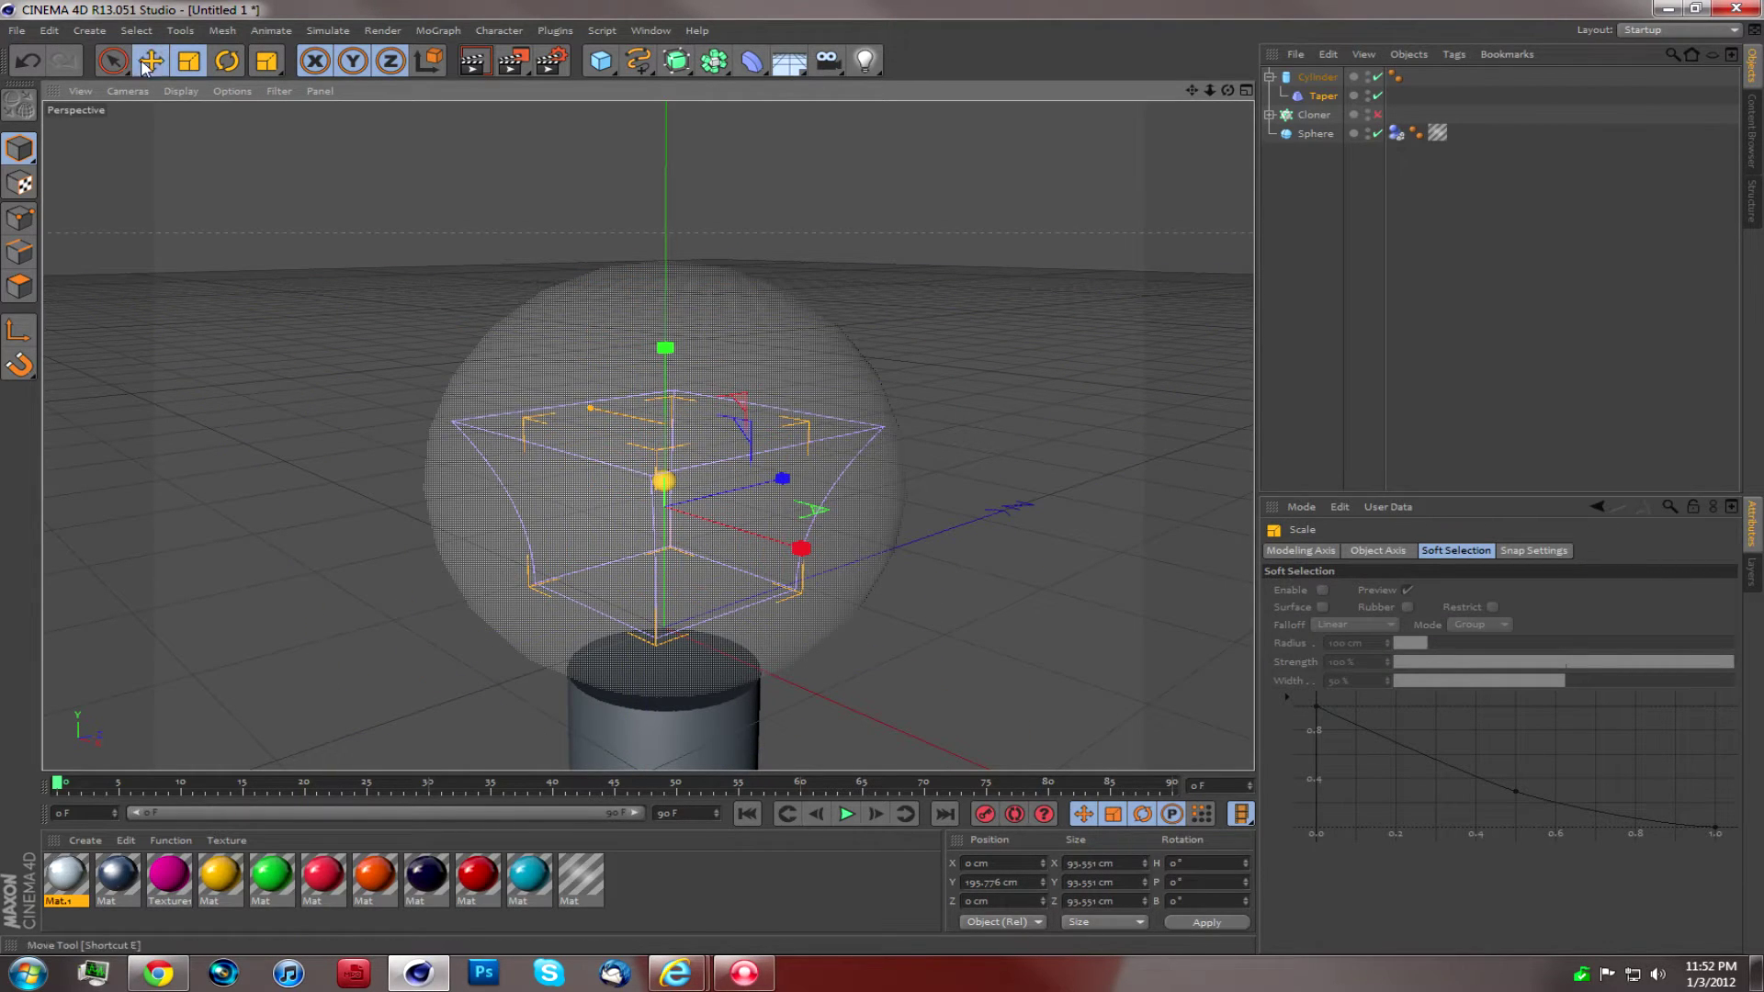
drag(665, 349, 662, 520)
Step: Set the Taper strength to -166% and lower the deformer to about 98 cm on Y to flare the Cylinder's upper end
click(1313, 97)
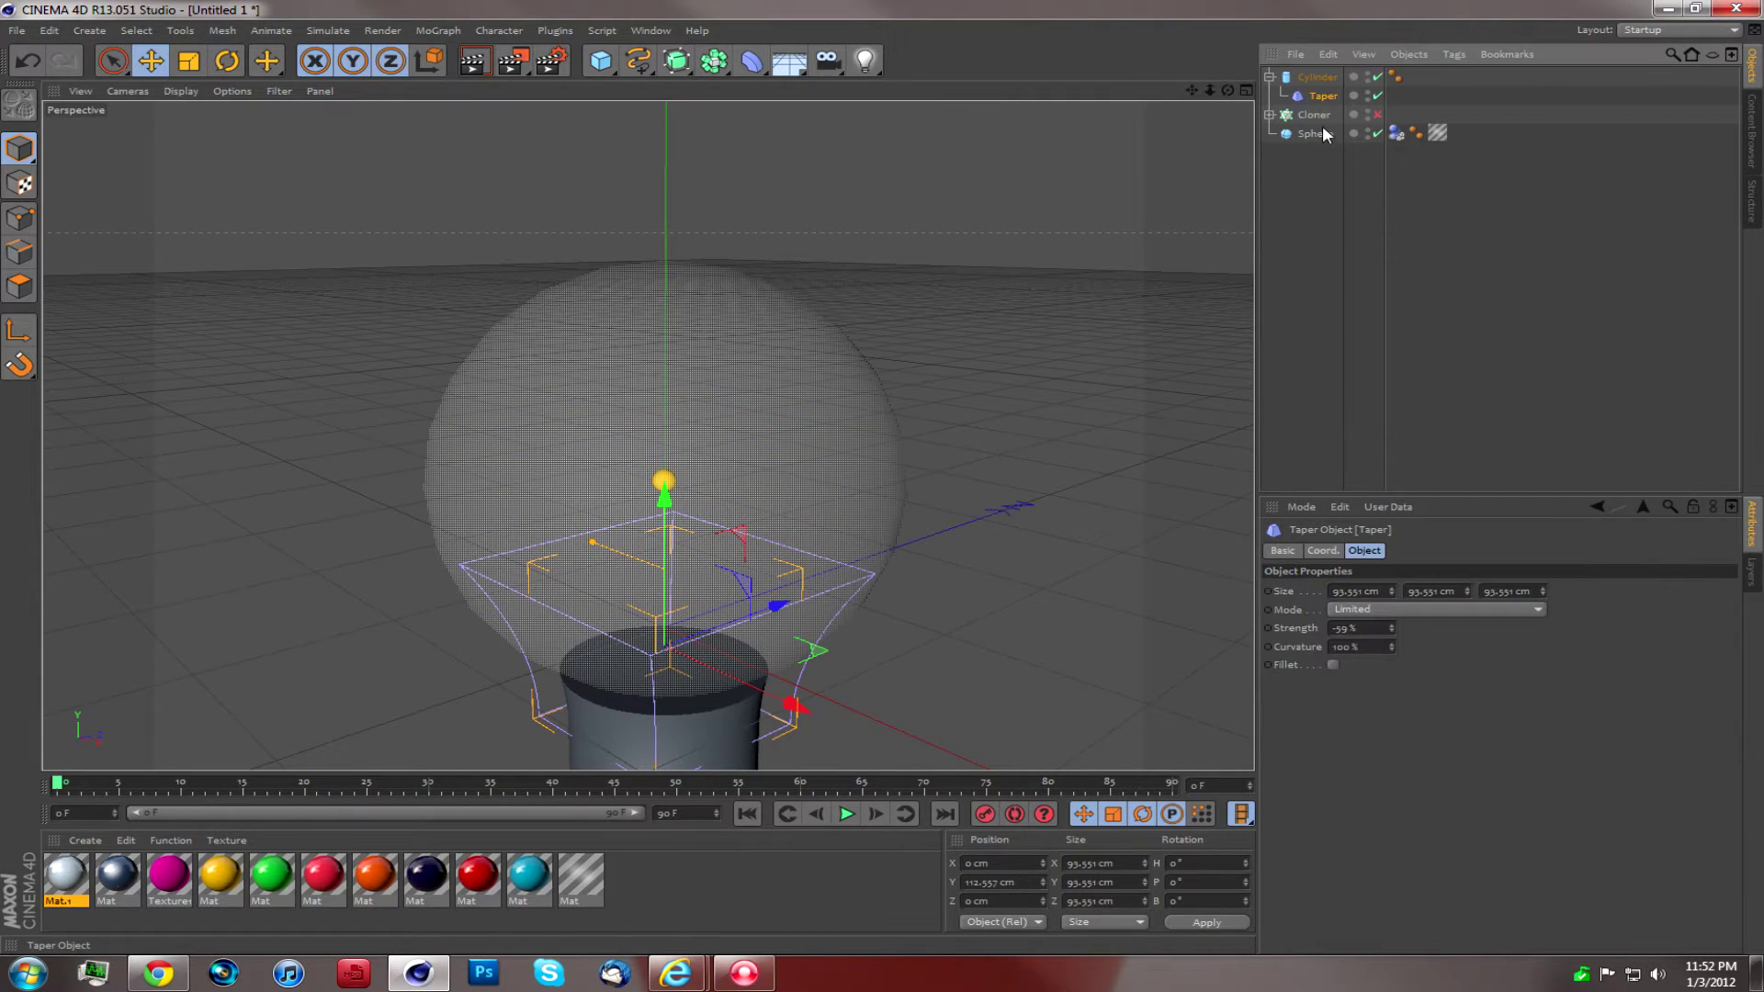
drag(1390, 628, 1132, 8)
drag(1192, 91, 1231, 17)
mouse_move(703, 145)
mouse_down()
mouse_move(703, 162)
mouse_move(704, 129)
mouse_move(704, 147)
mouse_up()
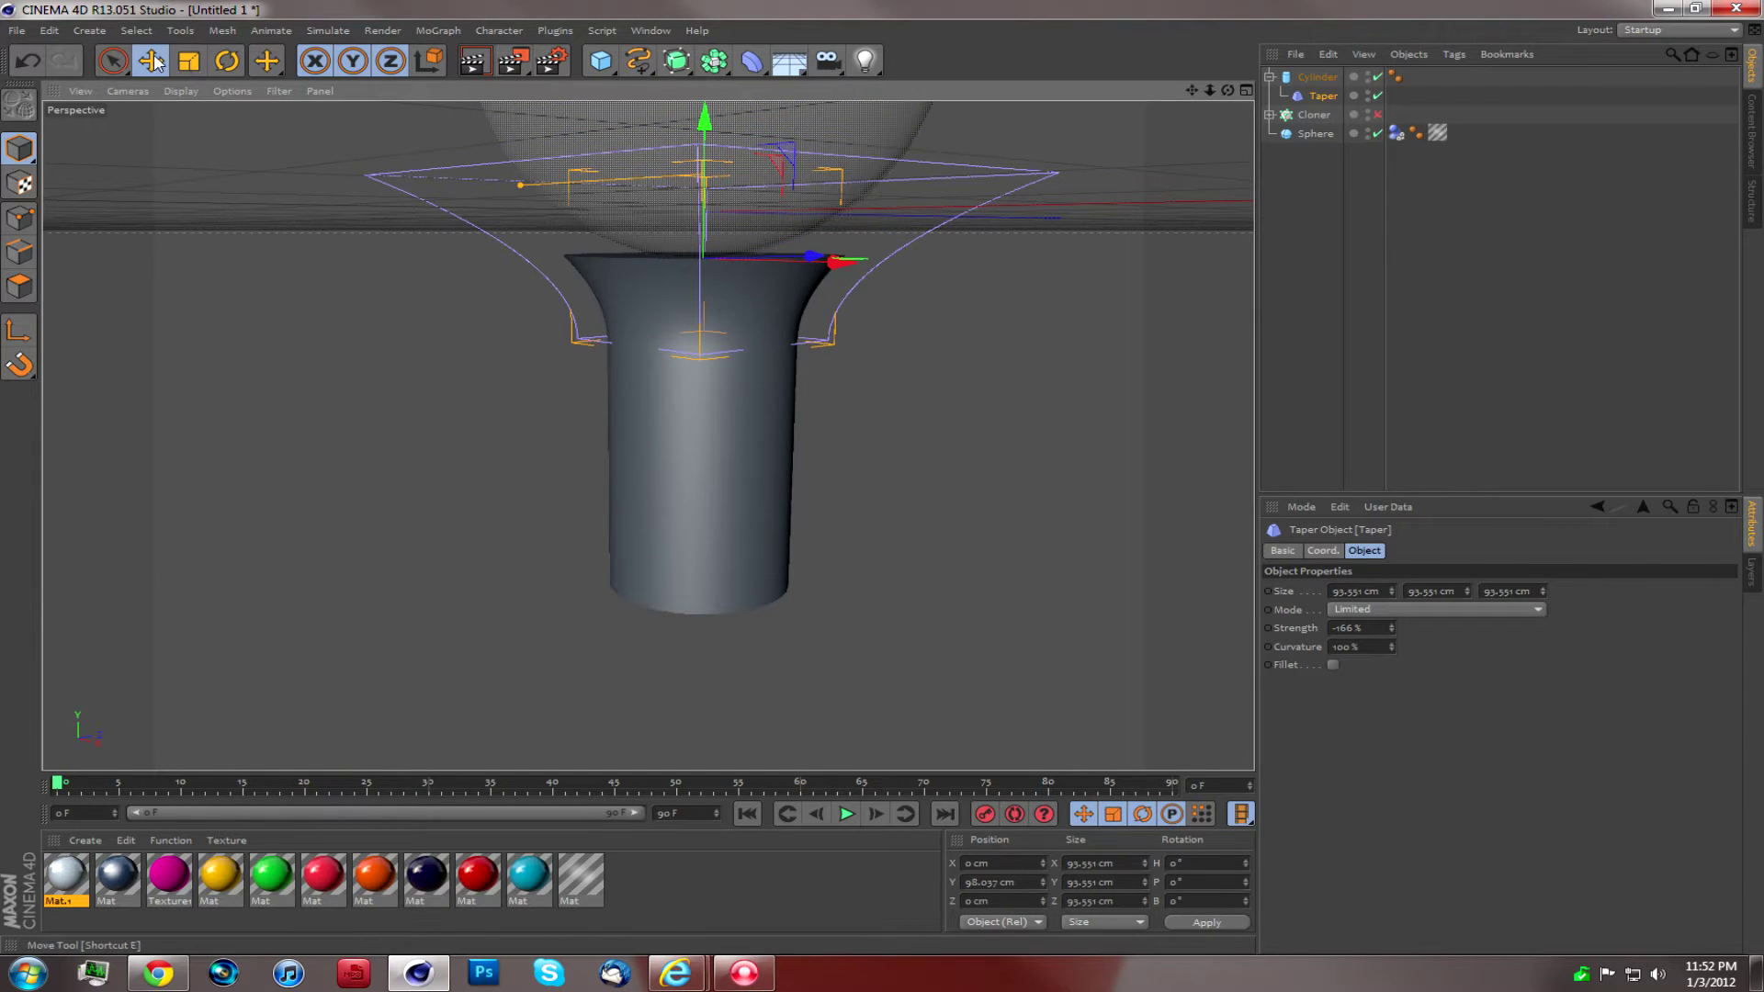
Step: Raise the Cylinder to about -102 cm on Y against the globe, with a height of about 205 cm
click(1305, 77)
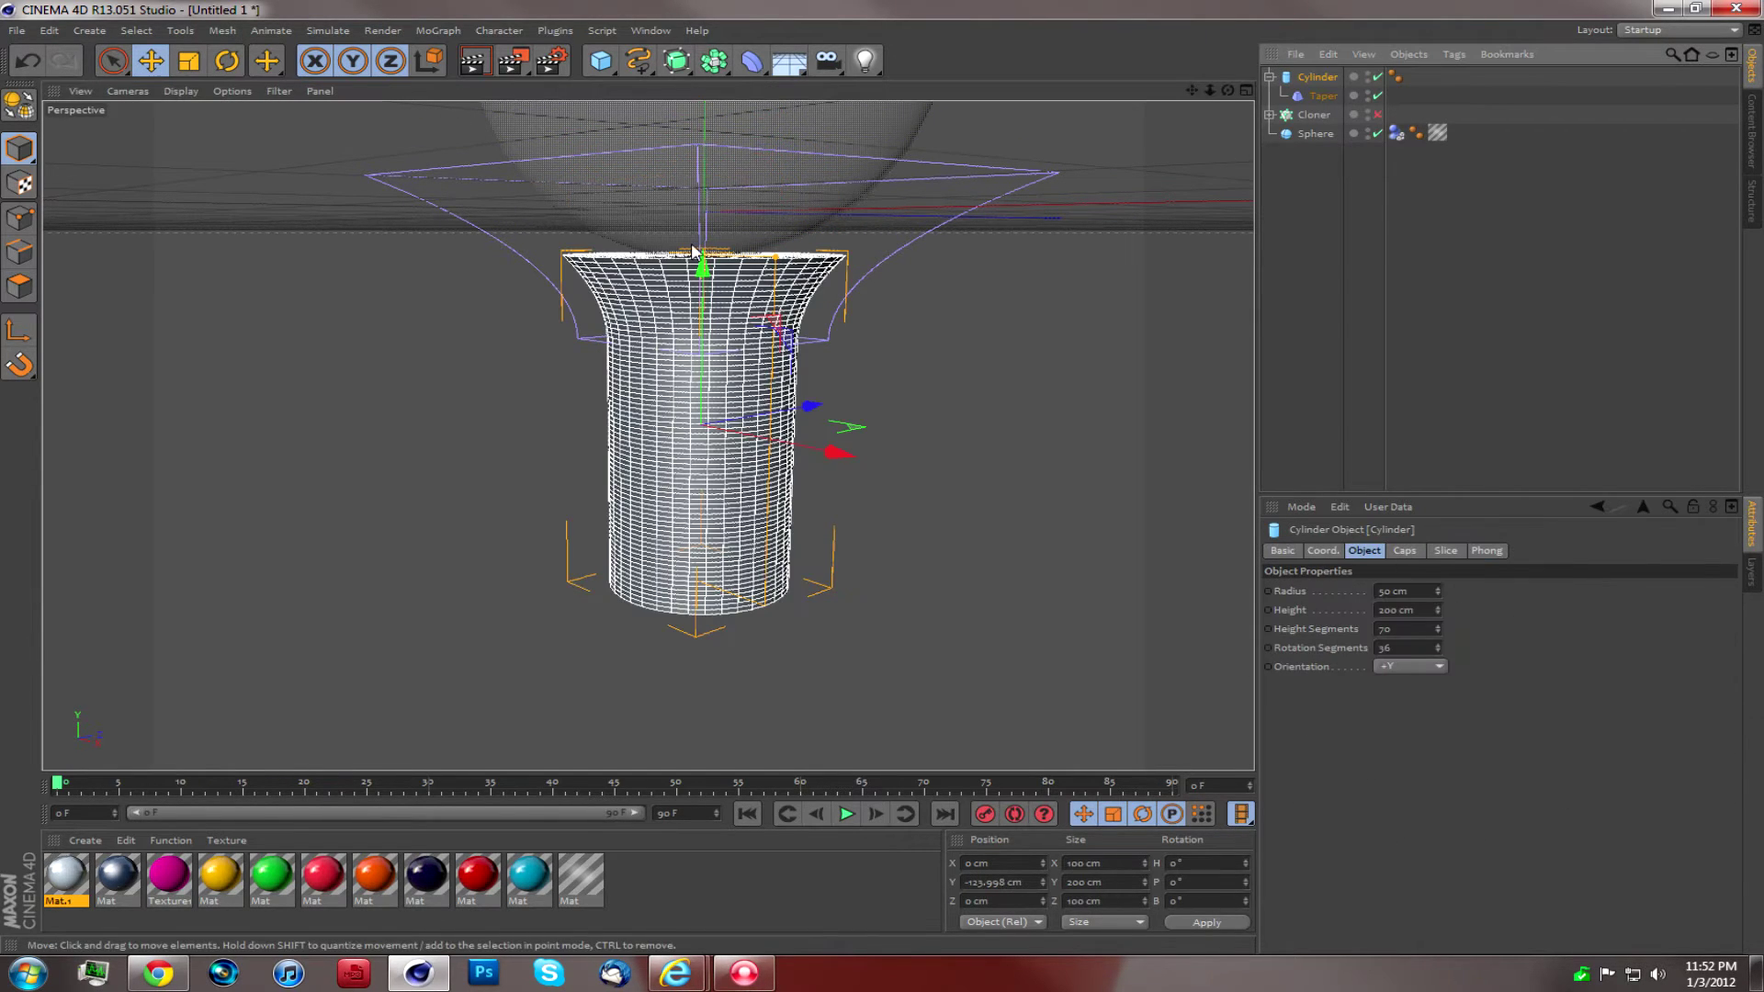
mouse_move(698, 250)
mouse_down()
mouse_move(702, 269)
mouse_move(701, 241)
mouse_move(710, 261)
mouse_move(719, 237)
mouse_up()
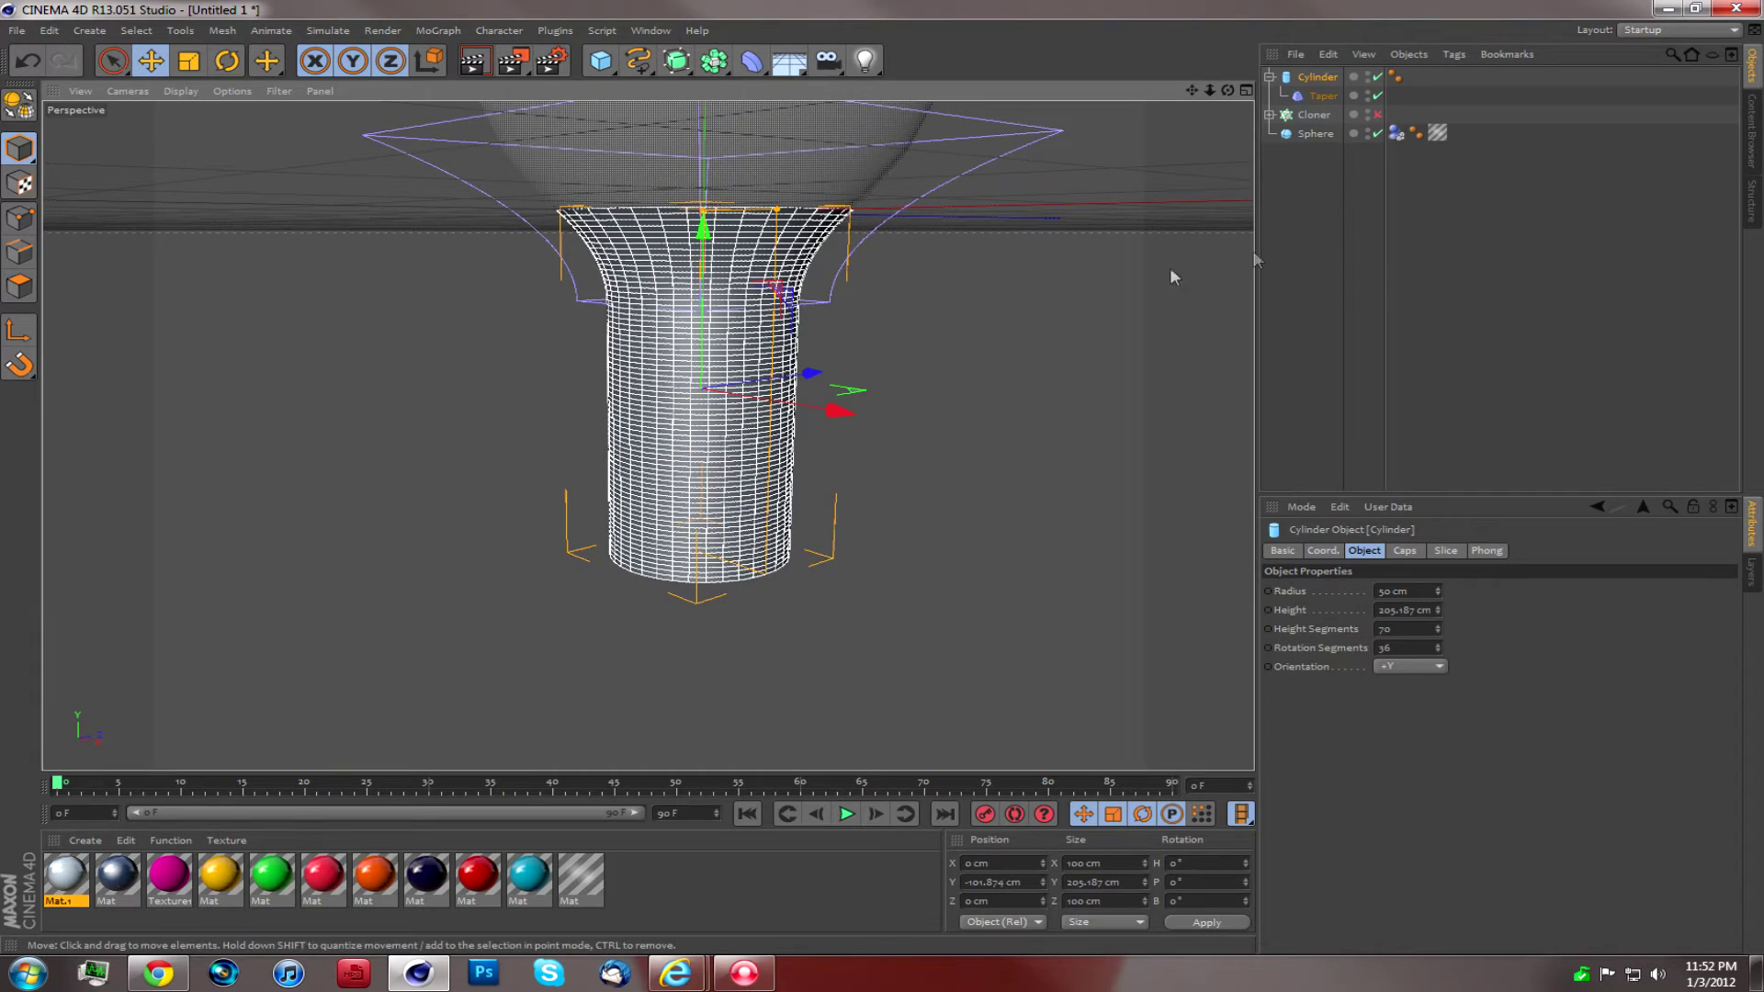
click(1183, 157)
Step: Render a preview of the flared upper end of the base and check the output render settings
drag(1212, 91, 1197, 87)
scroll(649, 436, down, 5)
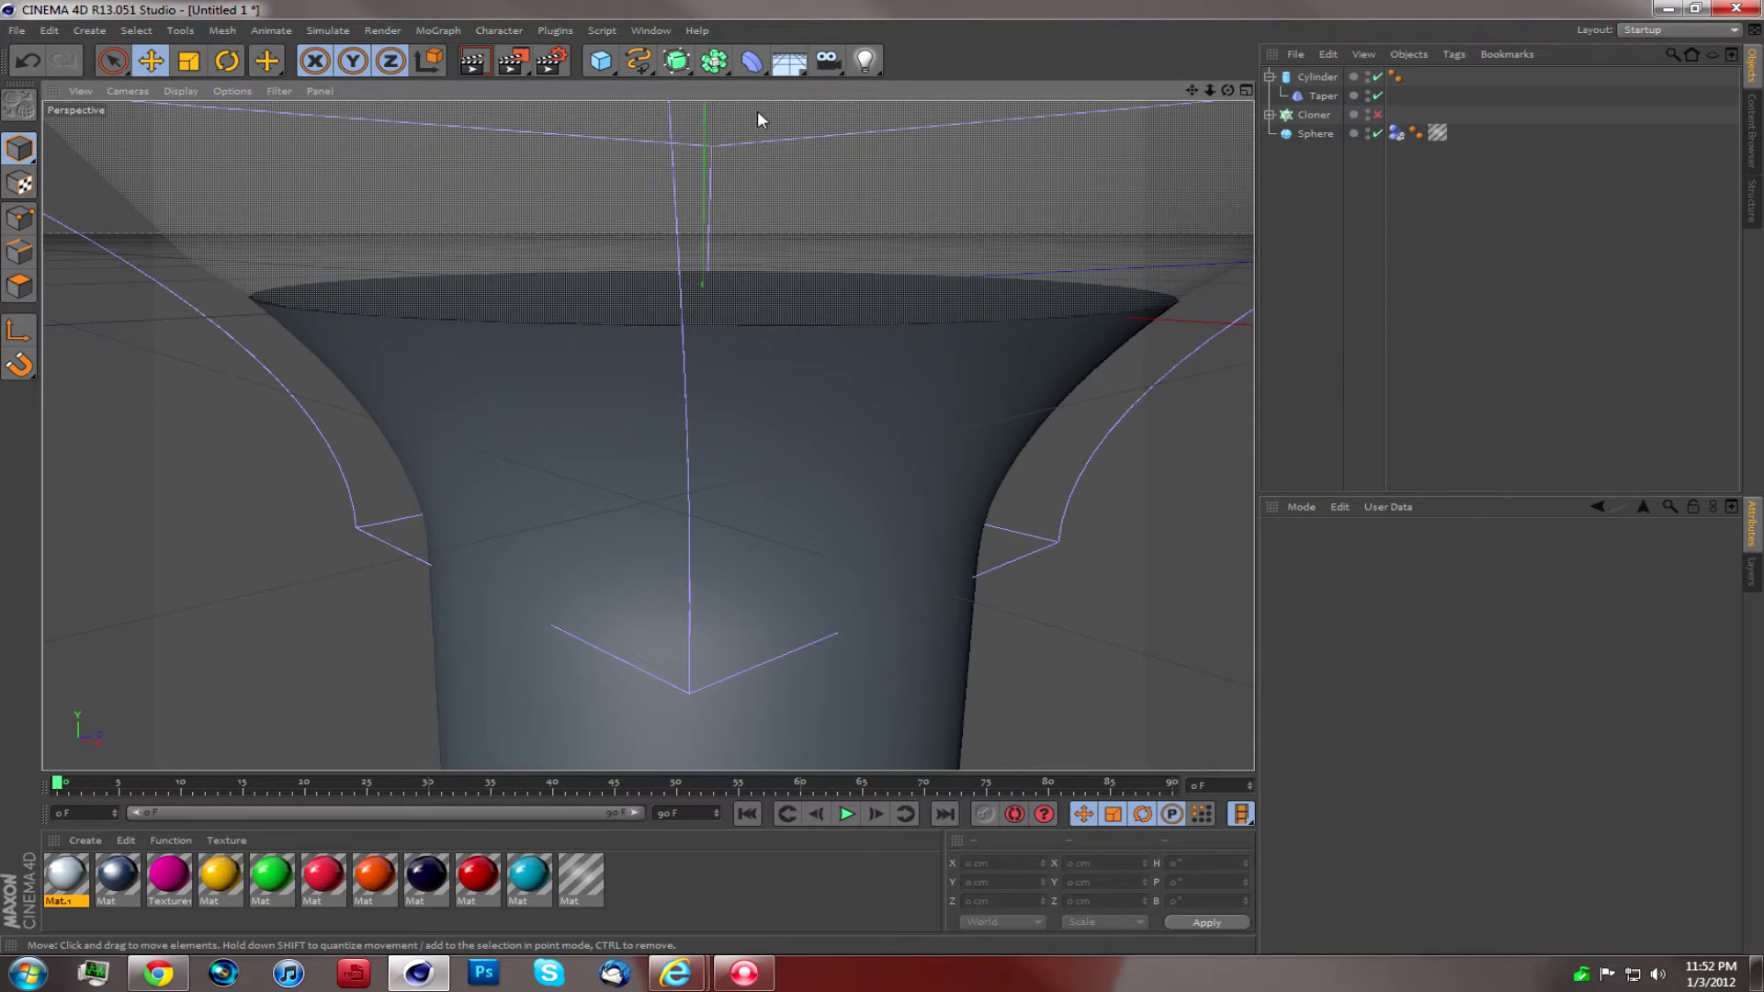
click(465, 71)
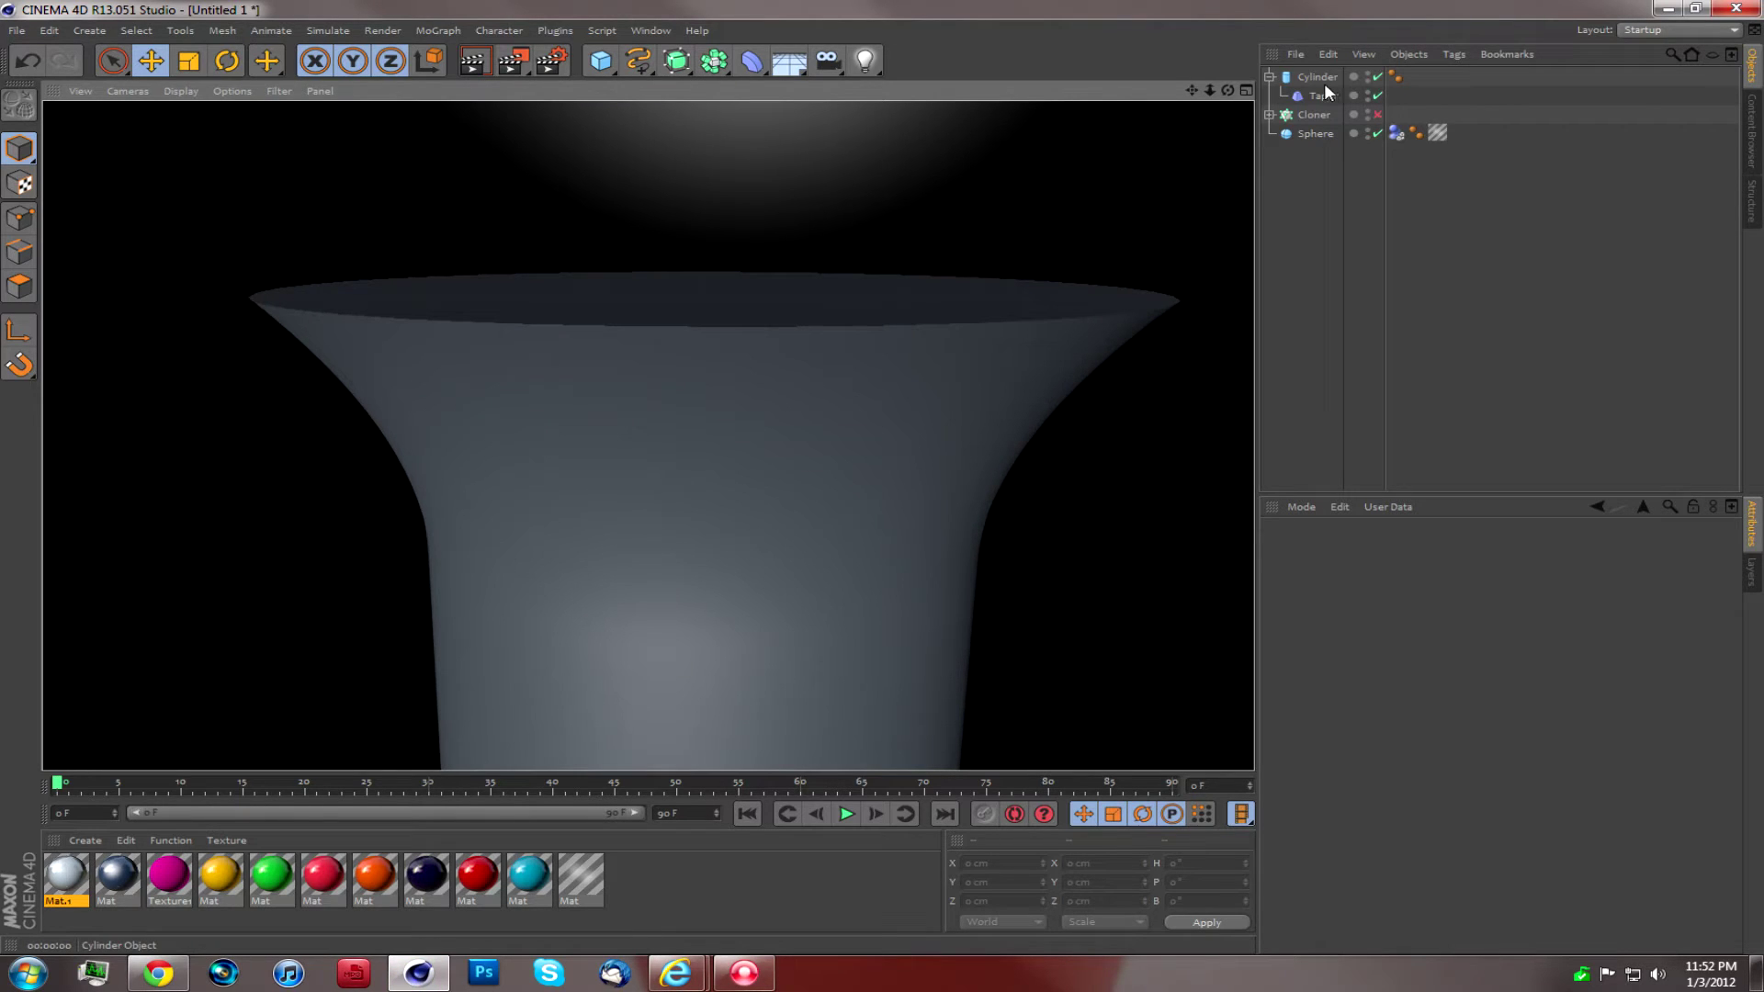
click(1323, 134)
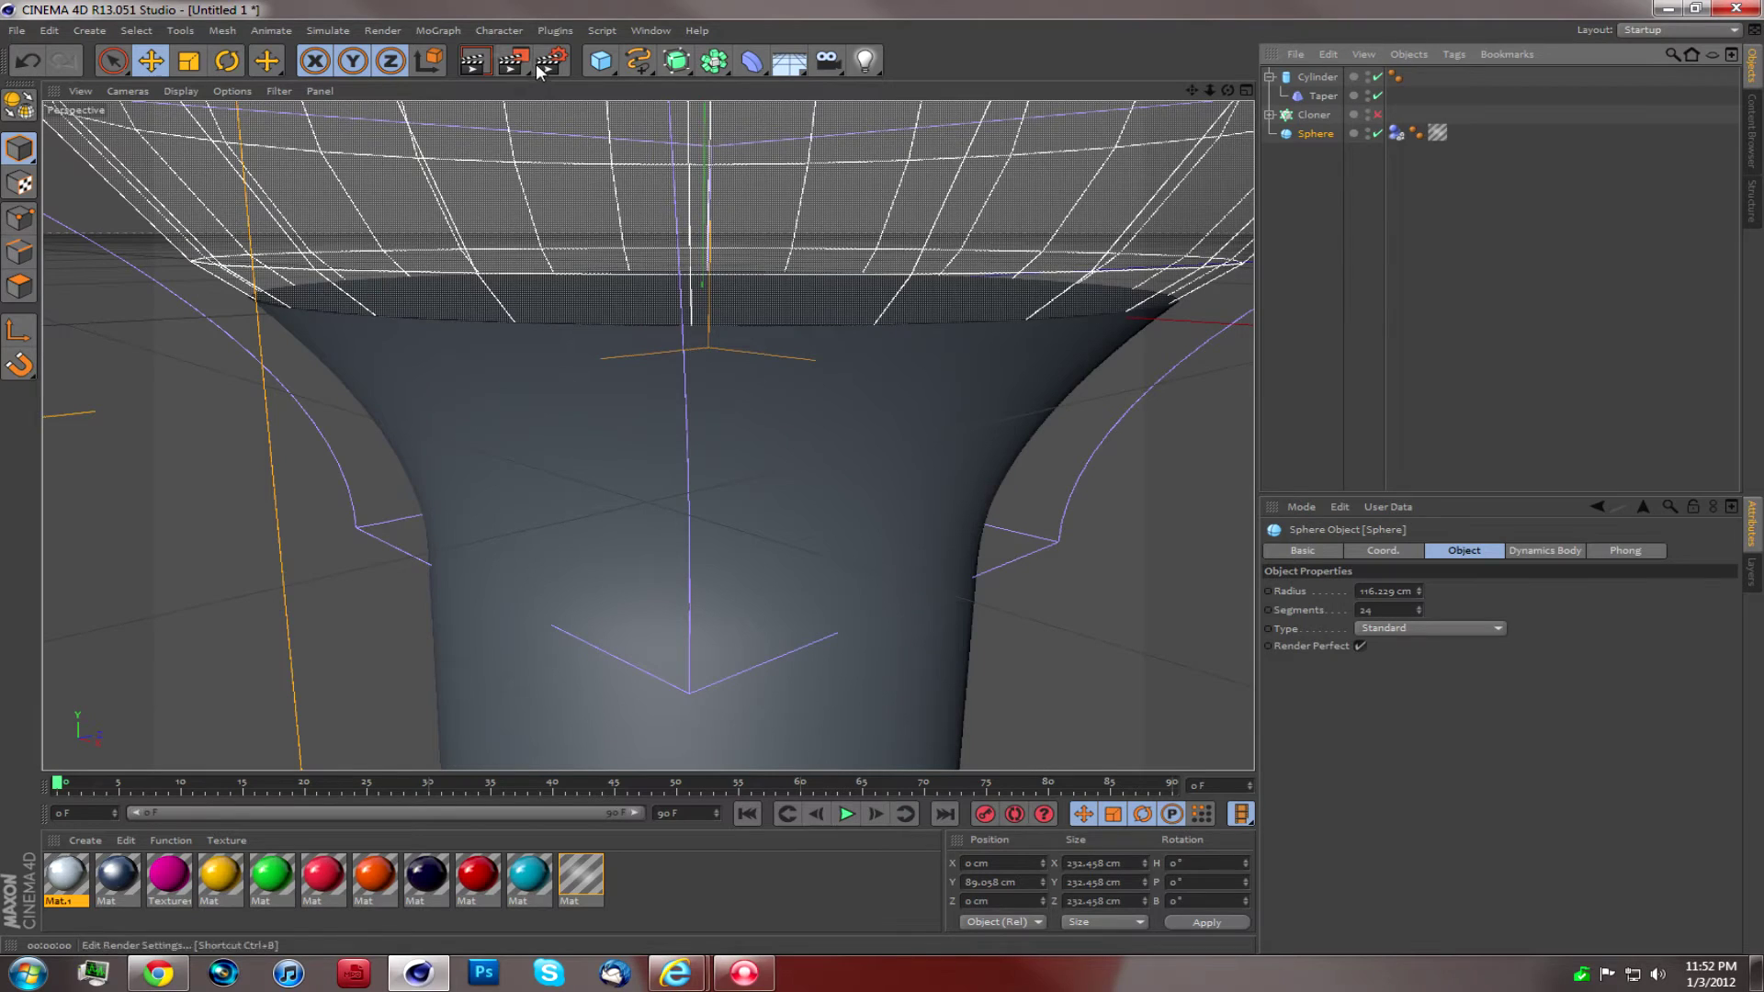
click(538, 63)
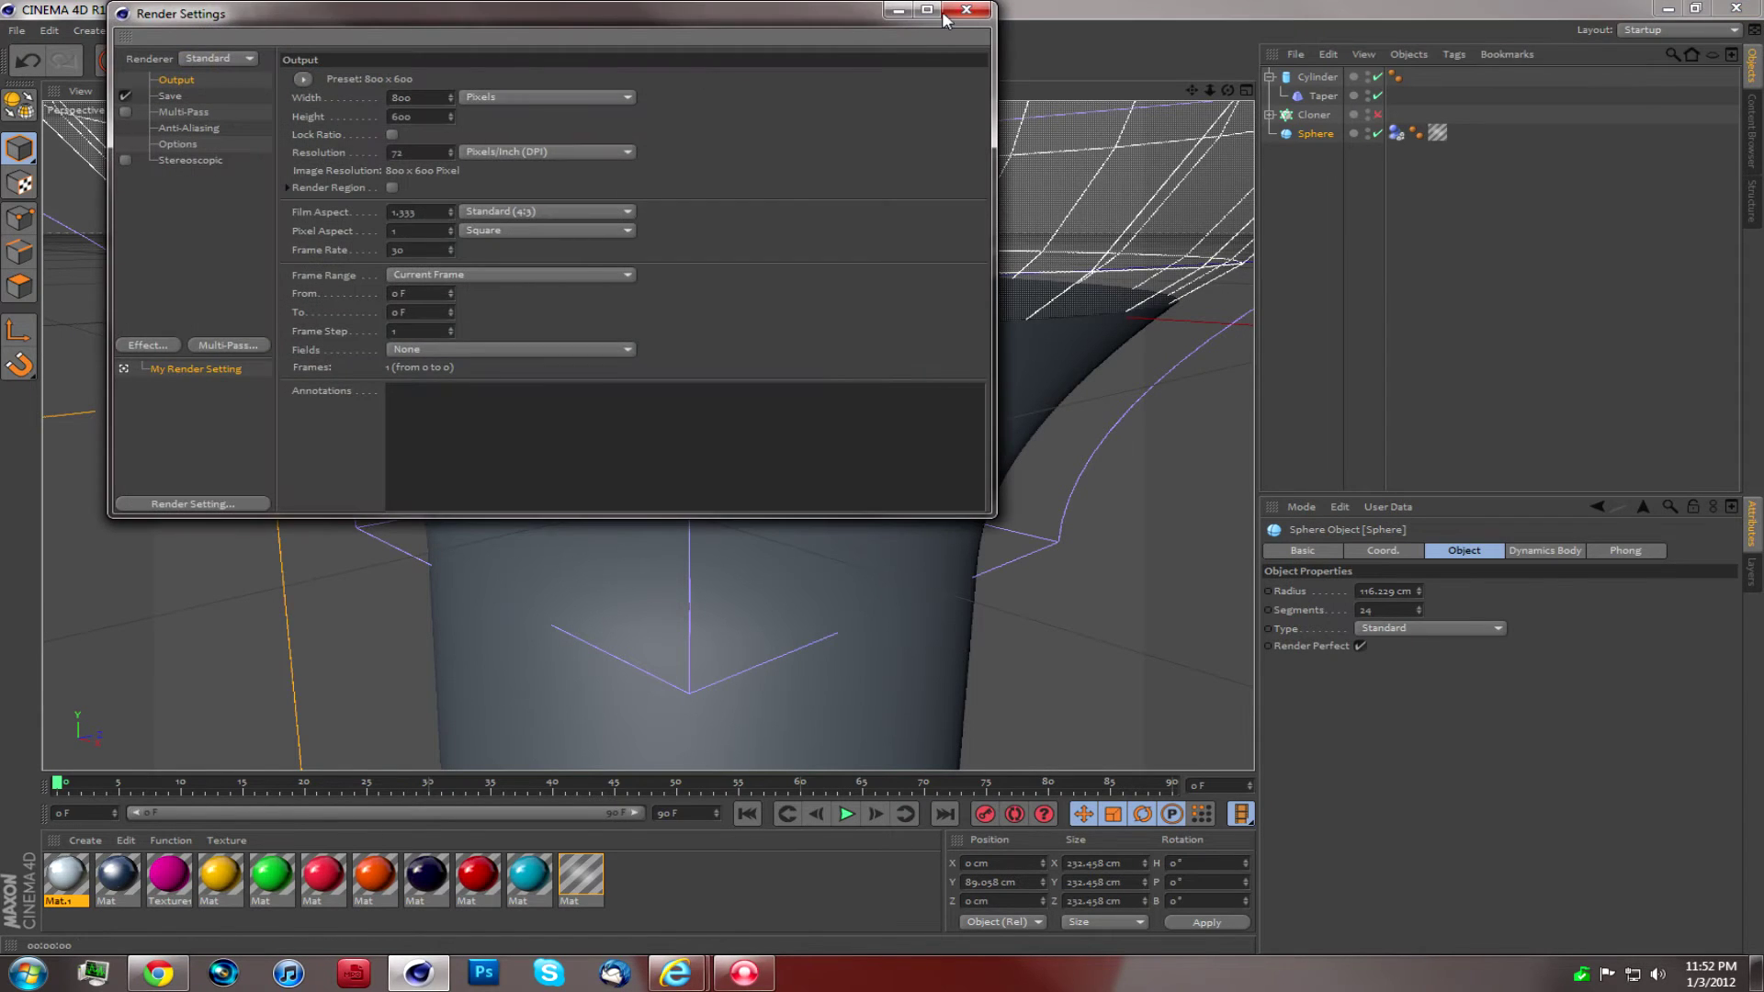
click(947, 17)
Step: Add a Torus primitive with a ring radius of 83 cm and a pipe radius of 2 cm
click(601, 61)
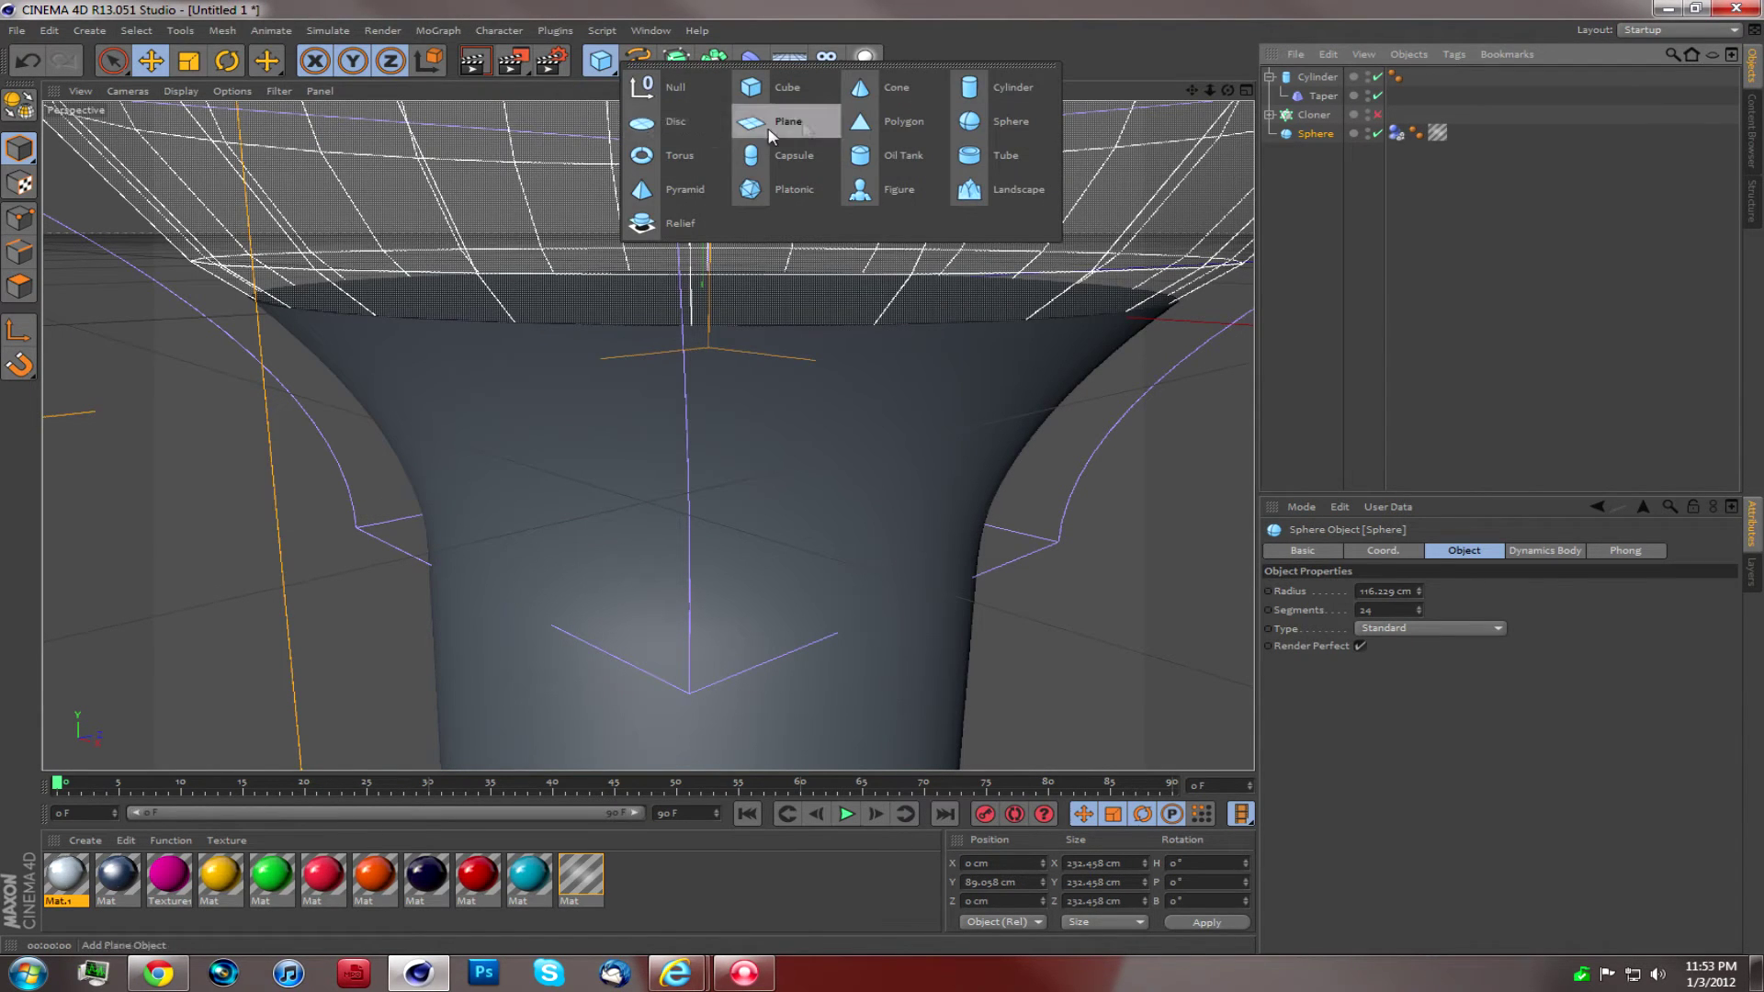
click(676, 156)
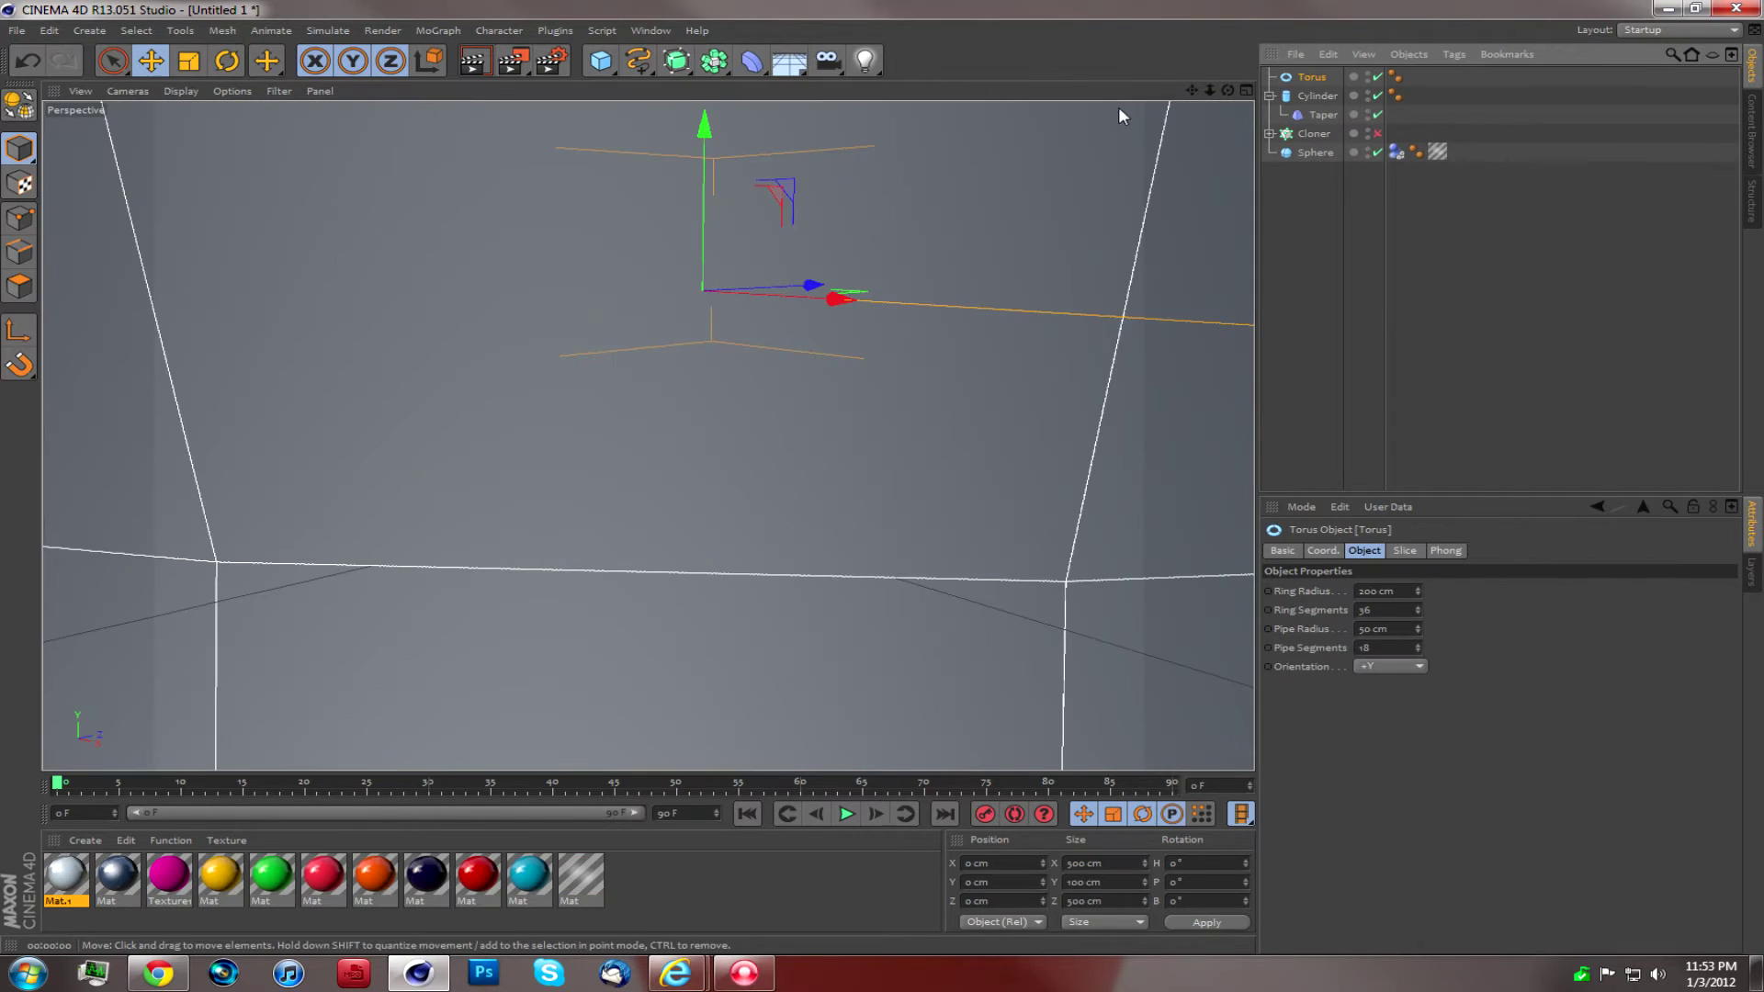
drag(1210, 90, 1093, 90)
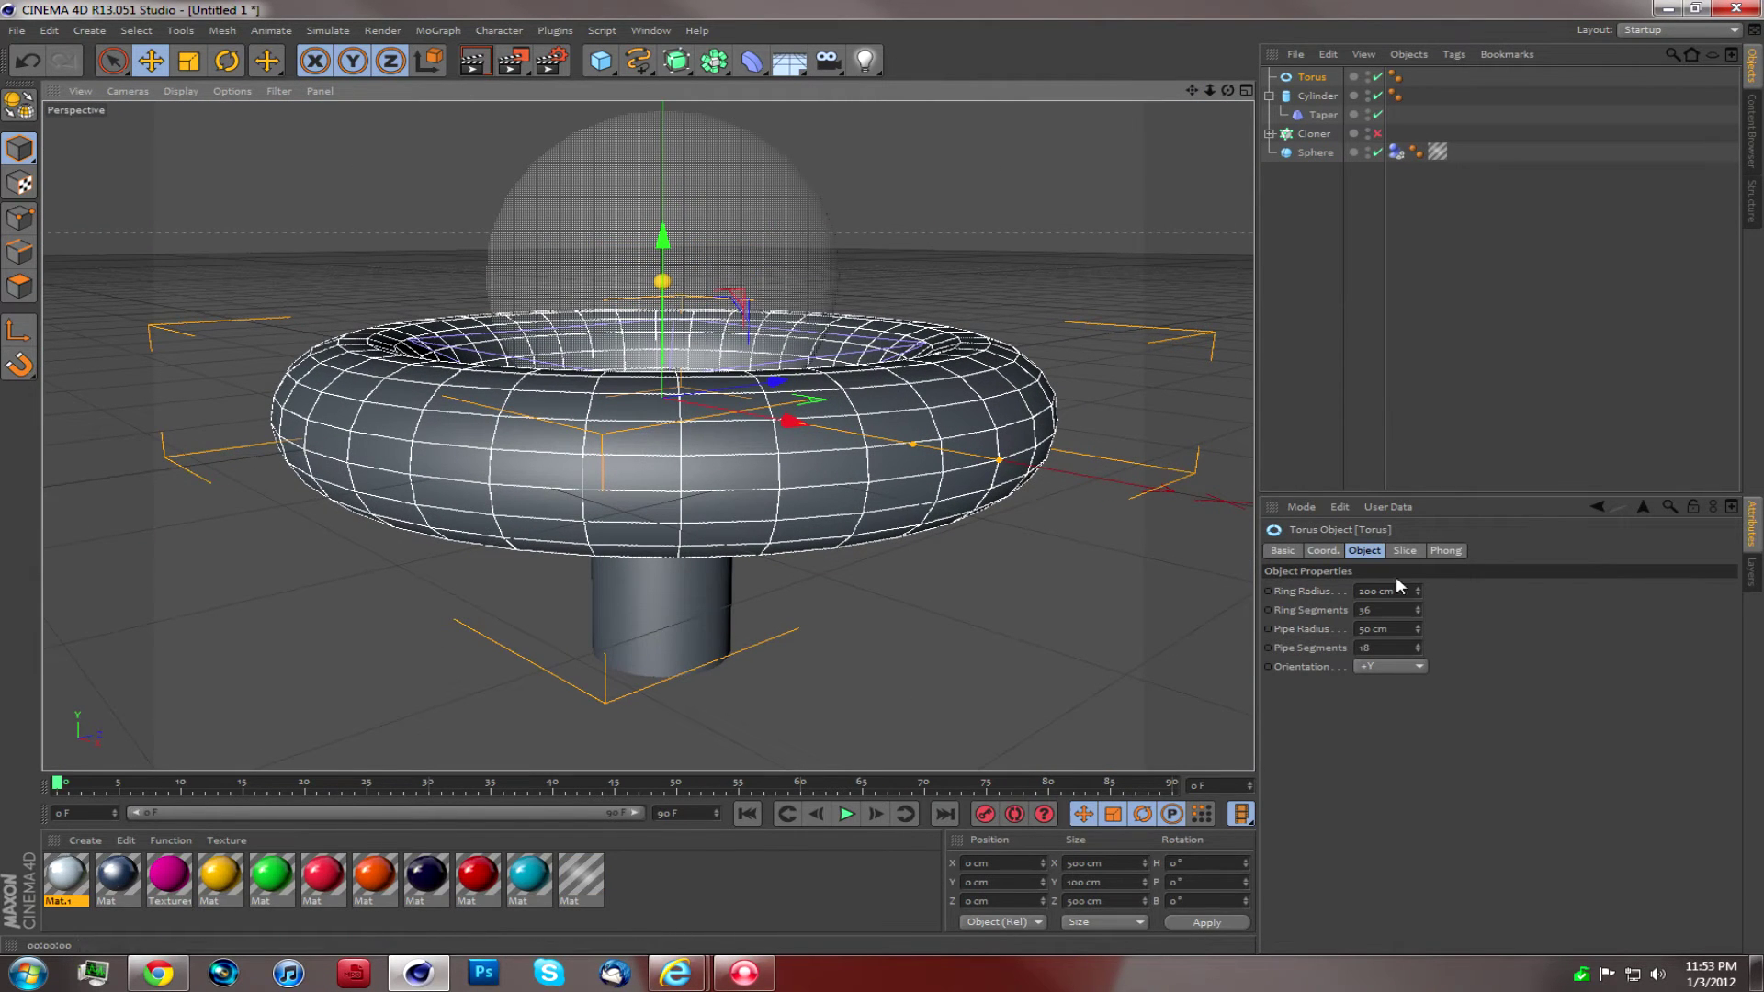
drag(1415, 586, 1419, 664)
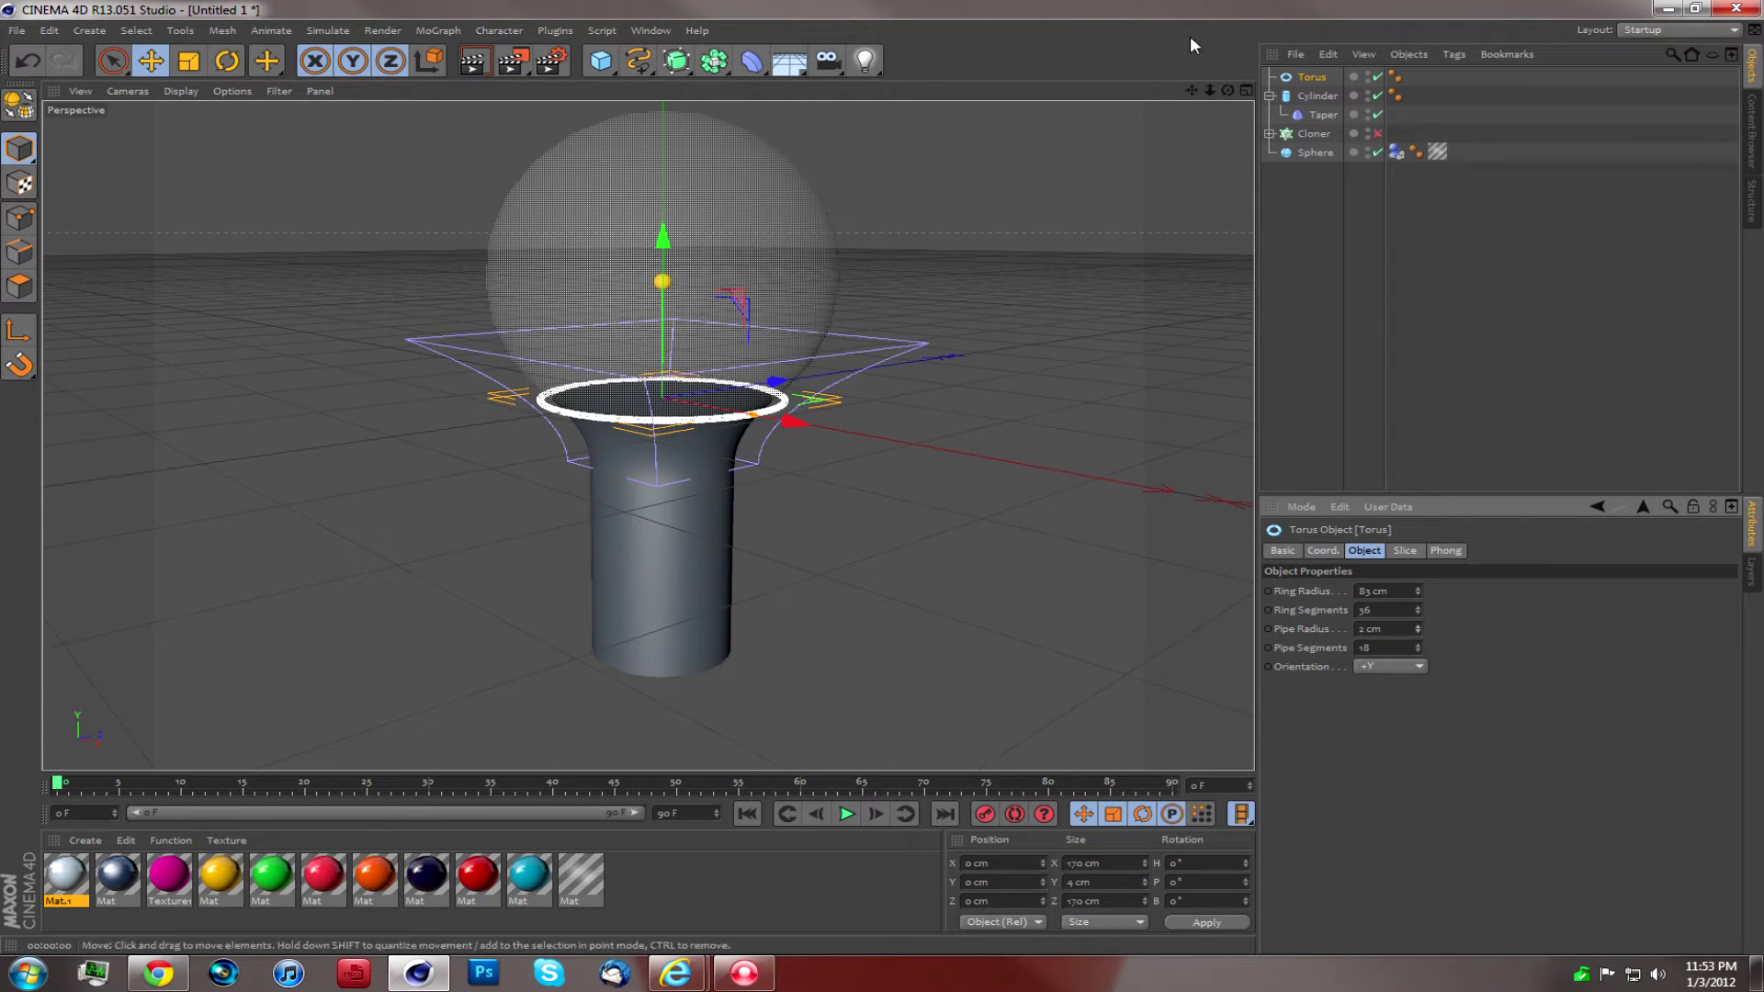
Step: Set the Torus's ring radius to 74 cm to fit the flared rim of the base
drag(1209, 90, 1305, 90)
scroll(648, 436, up, 3)
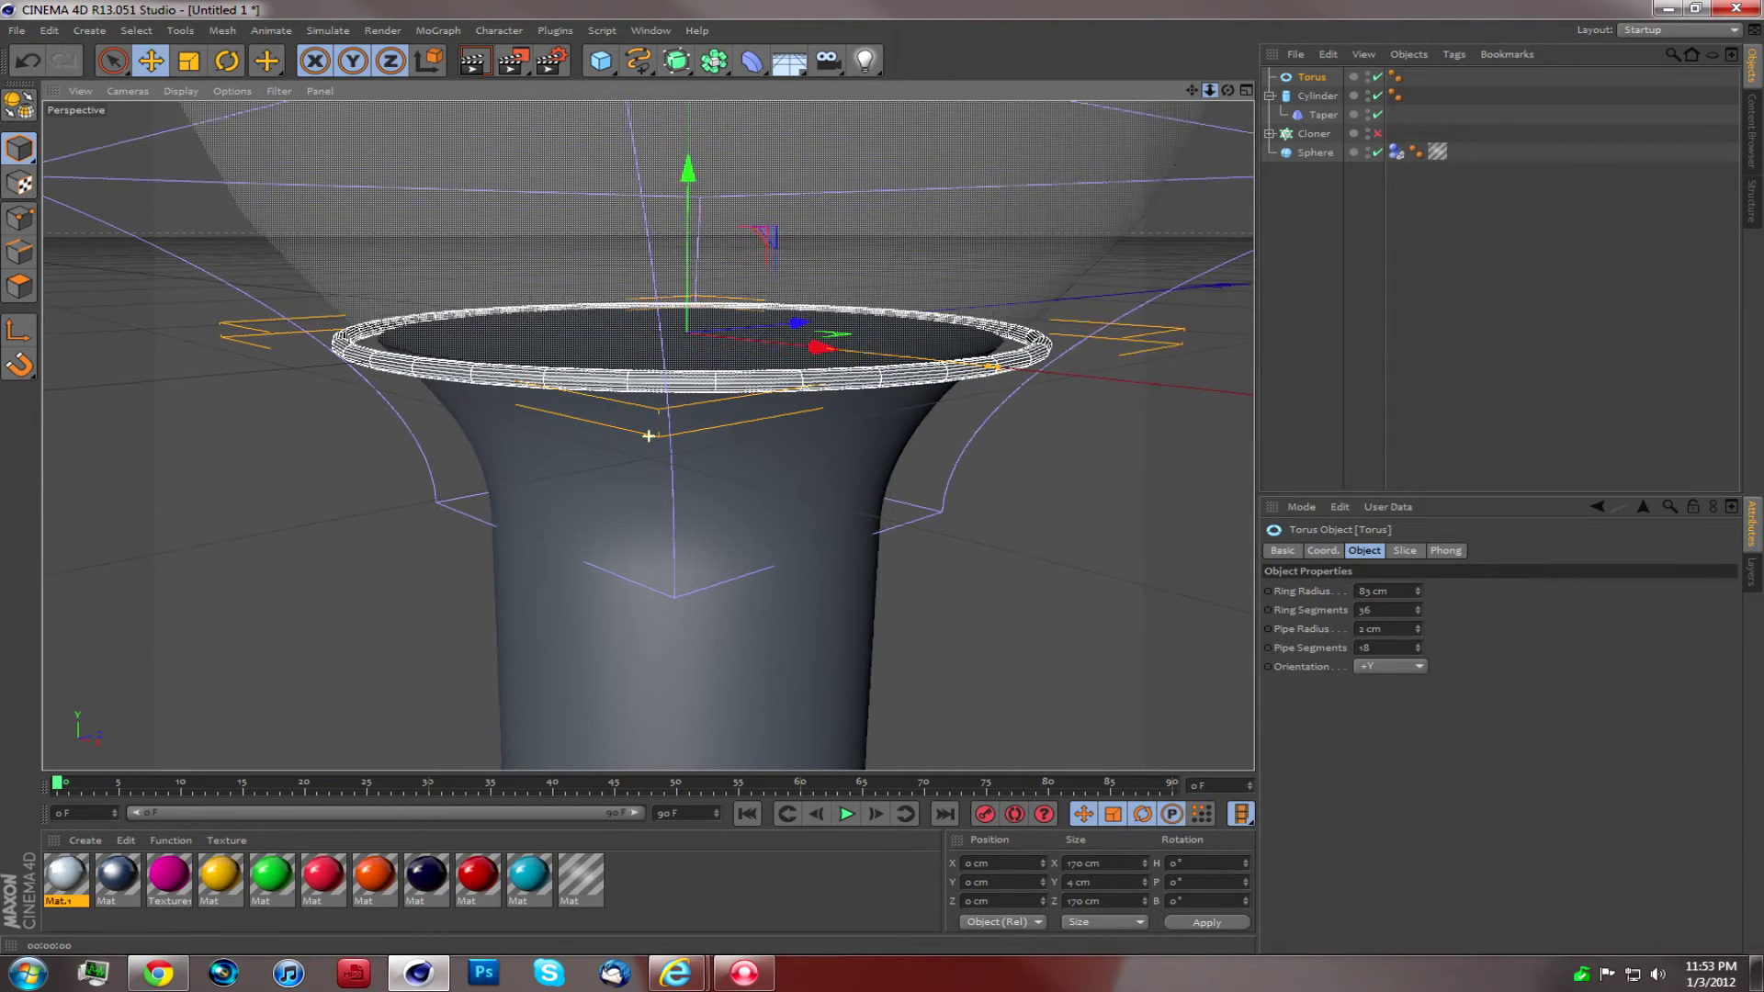
click(1406, 591)
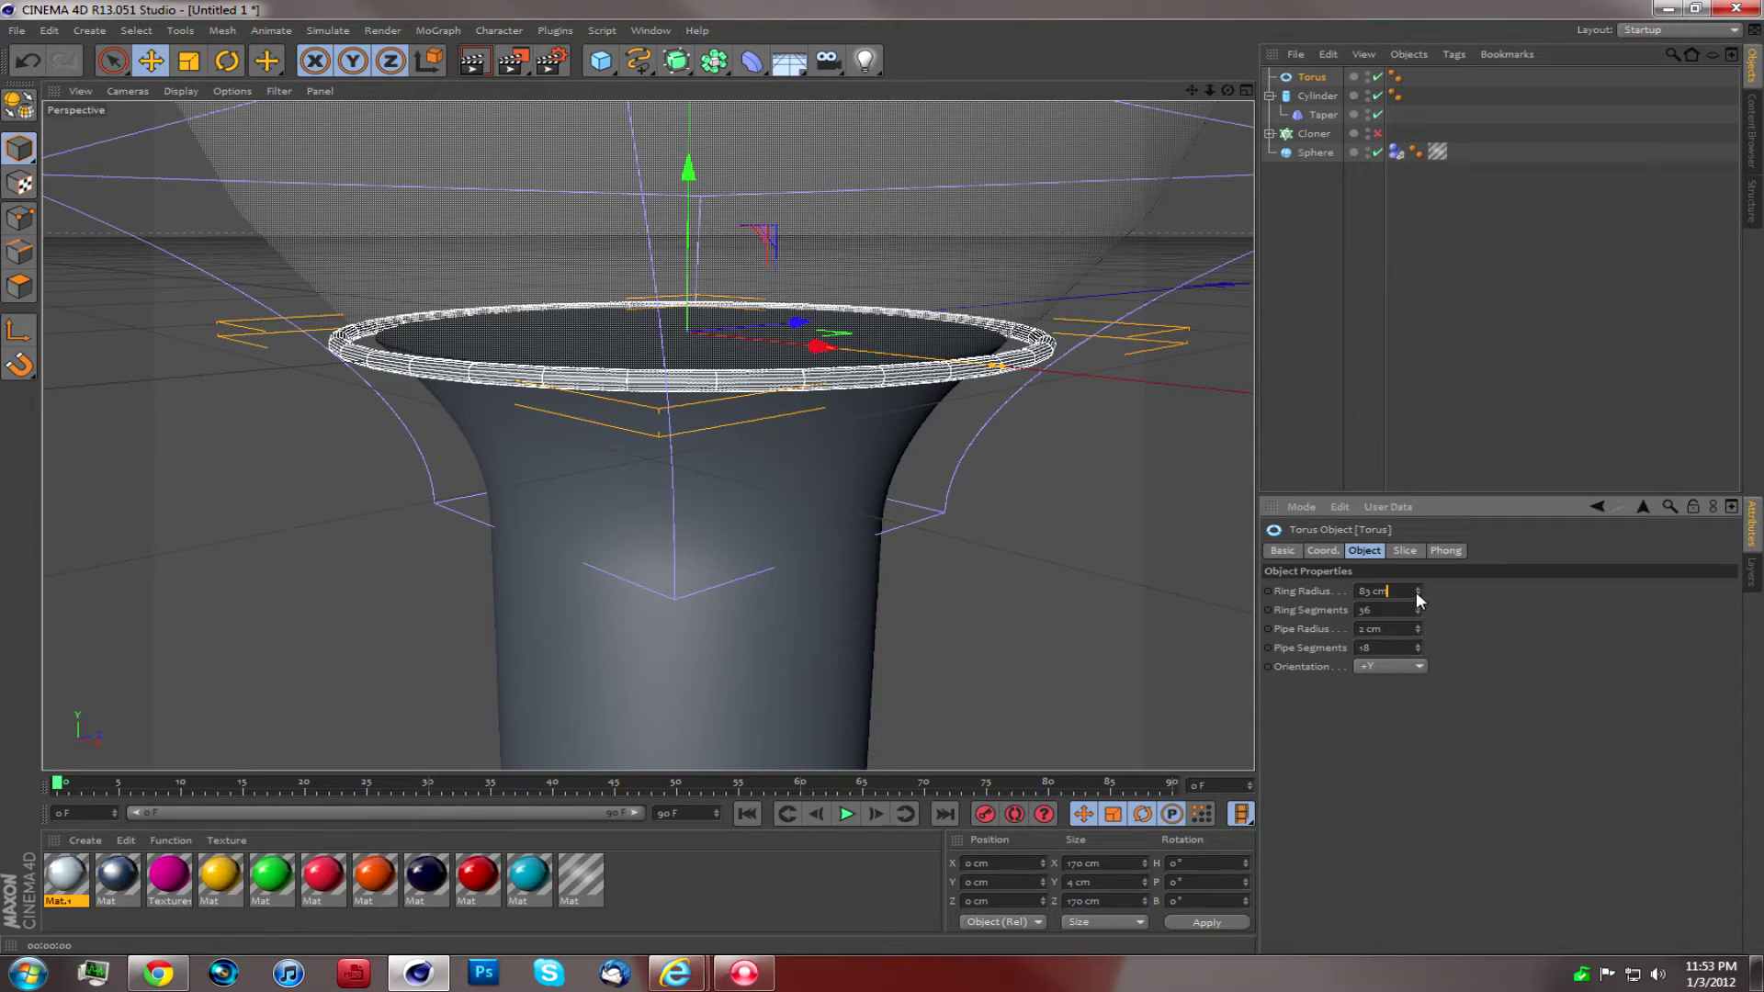
drag(1418, 591, 1385, 593)
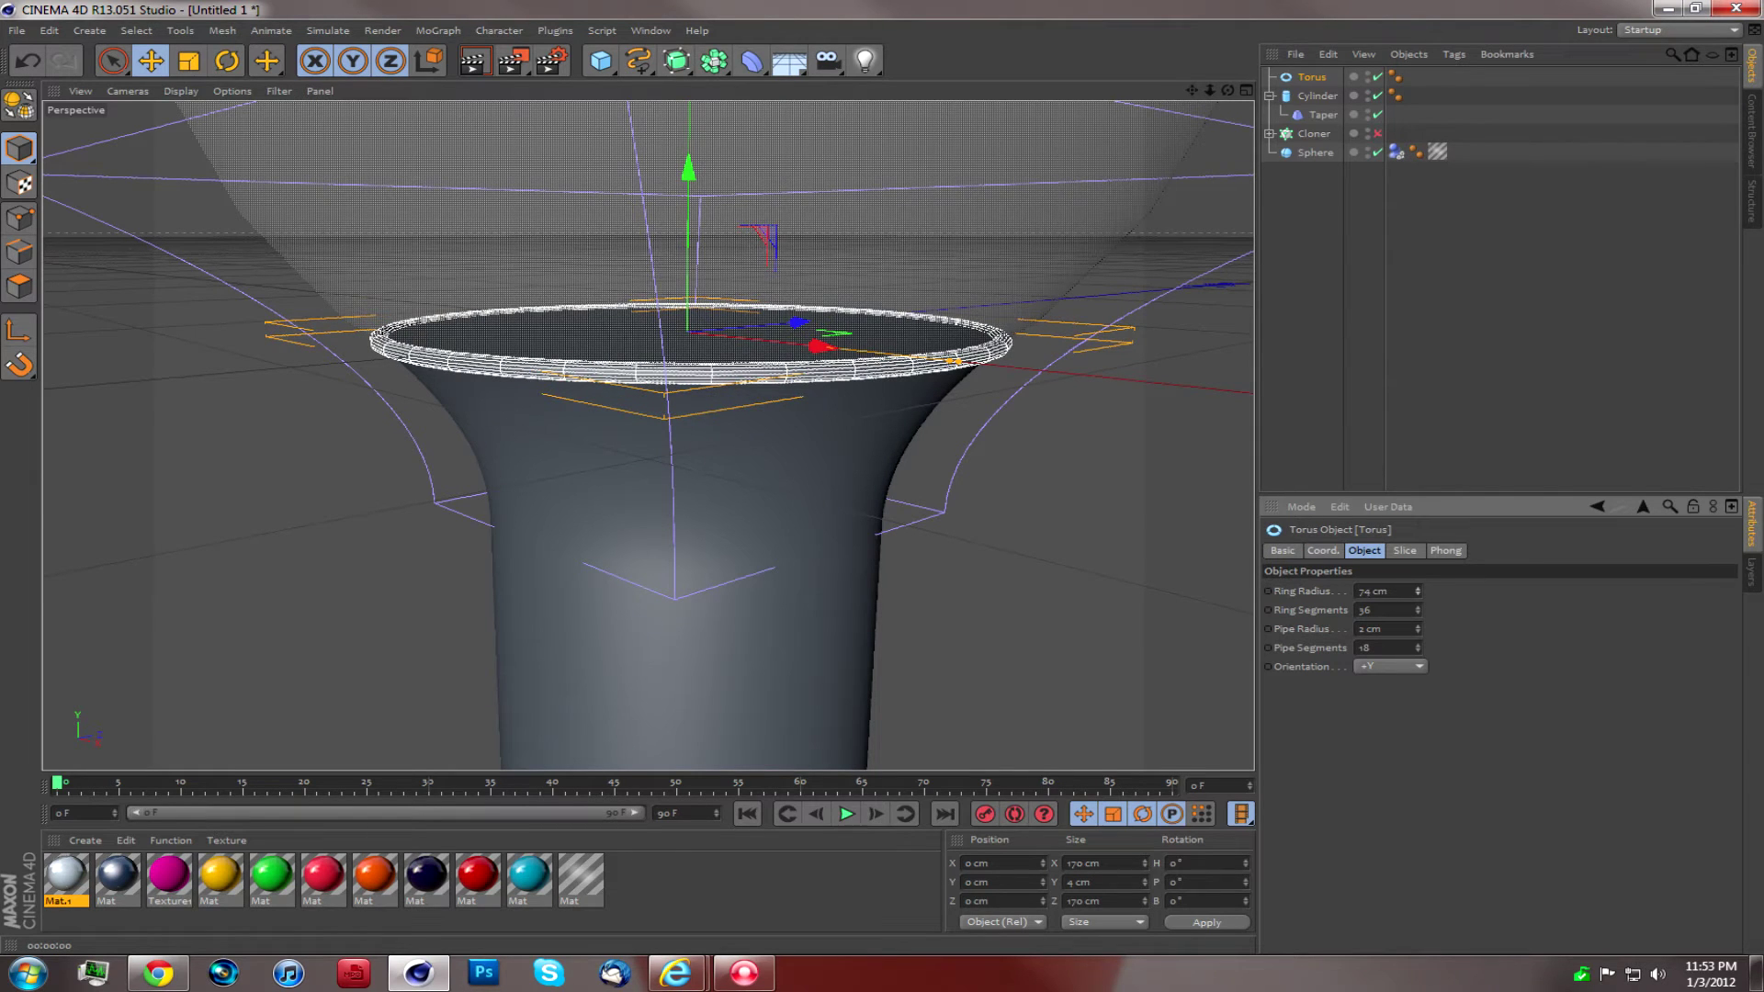
click(1461, 430)
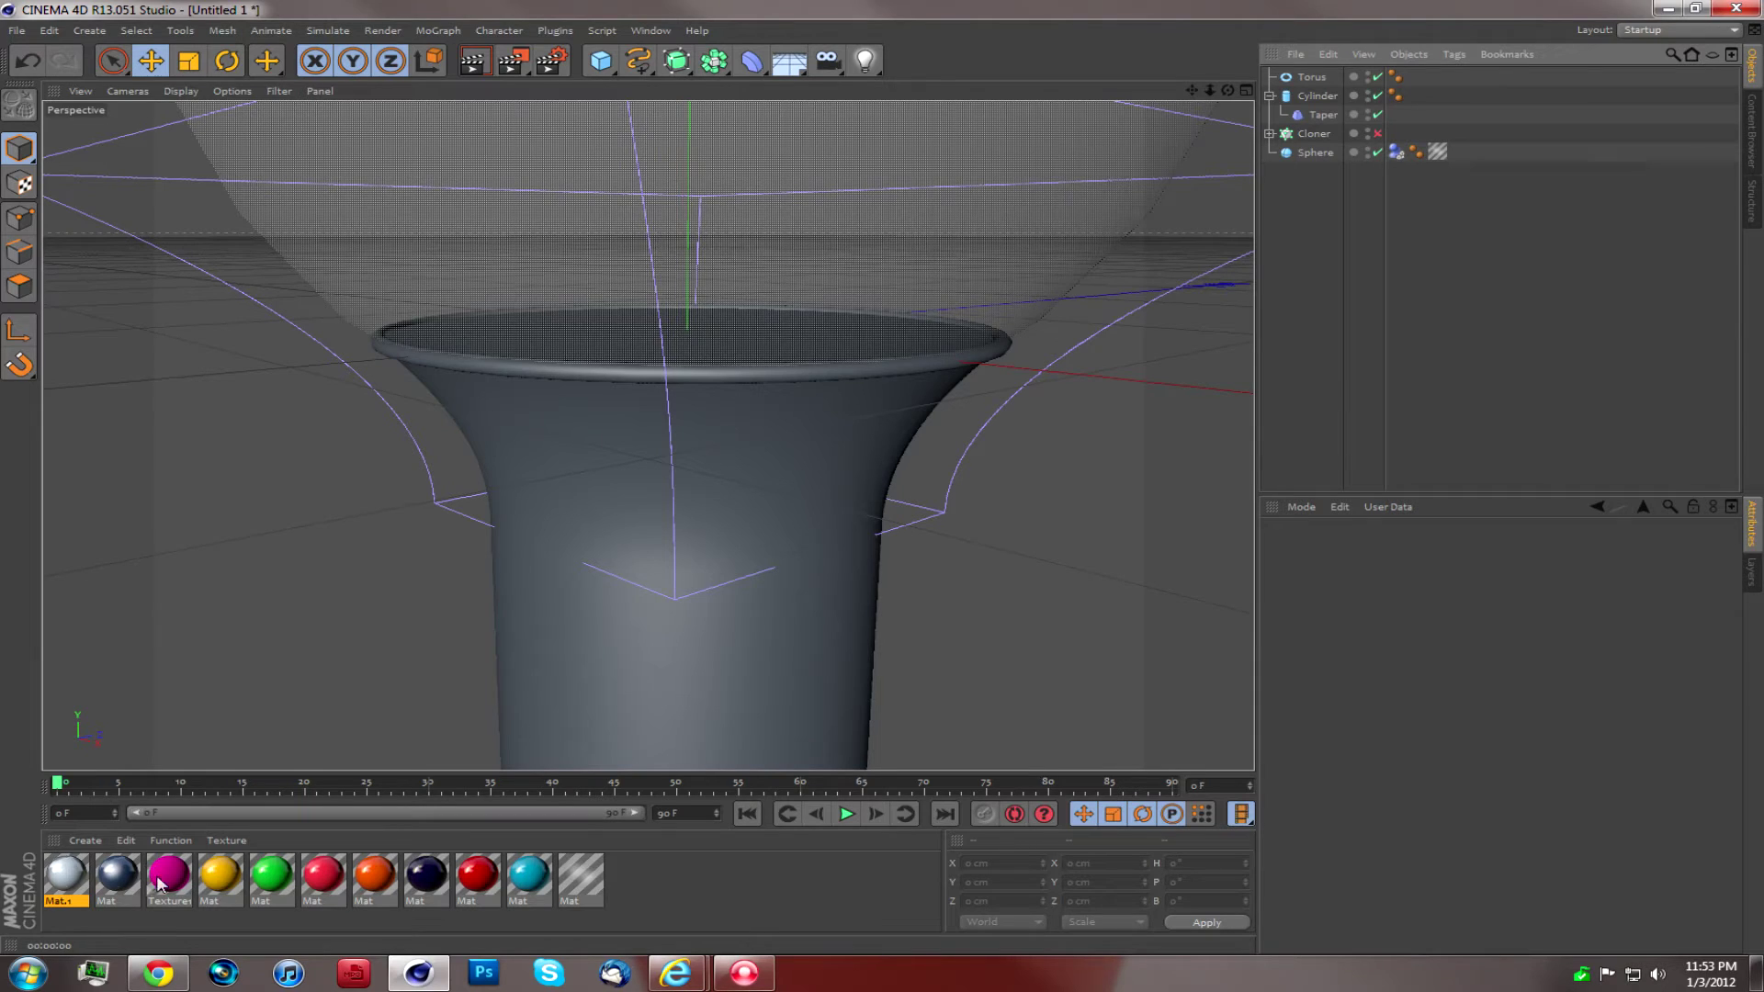
Step: Apply the magenta material to the Torus and the dark blue glossy material to the Cylinder
drag(130, 884, 1312, 81)
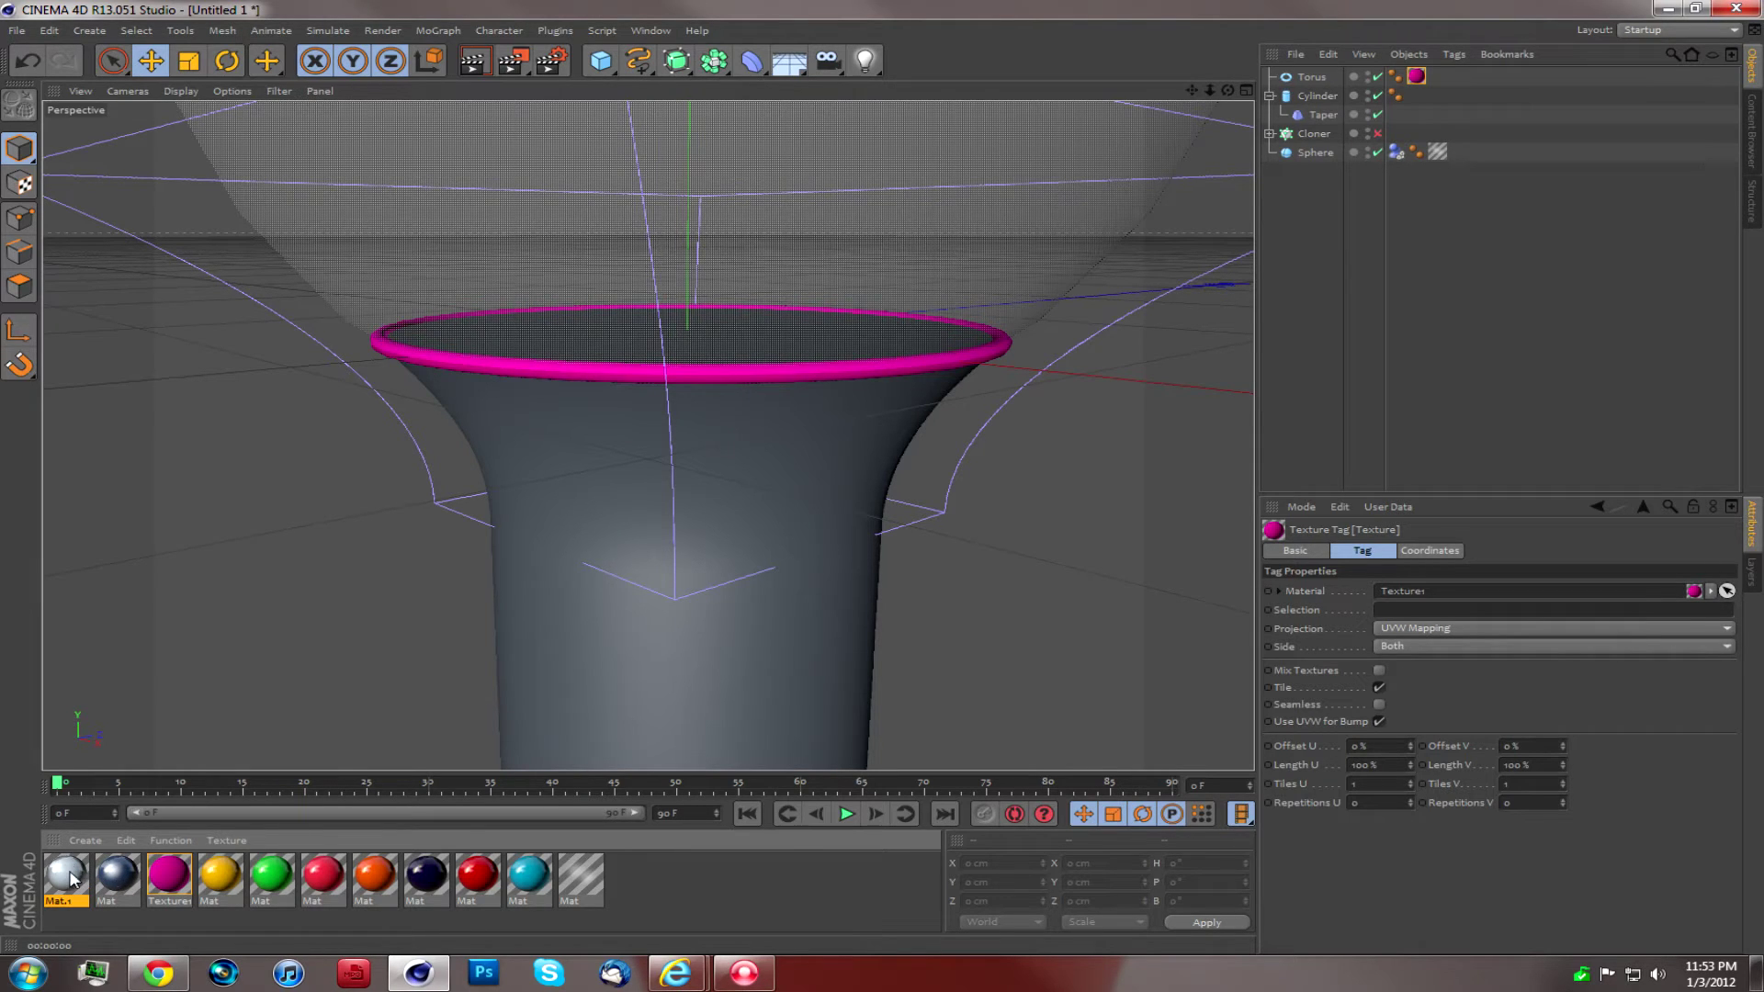
drag(1316, 142, 1316, 92)
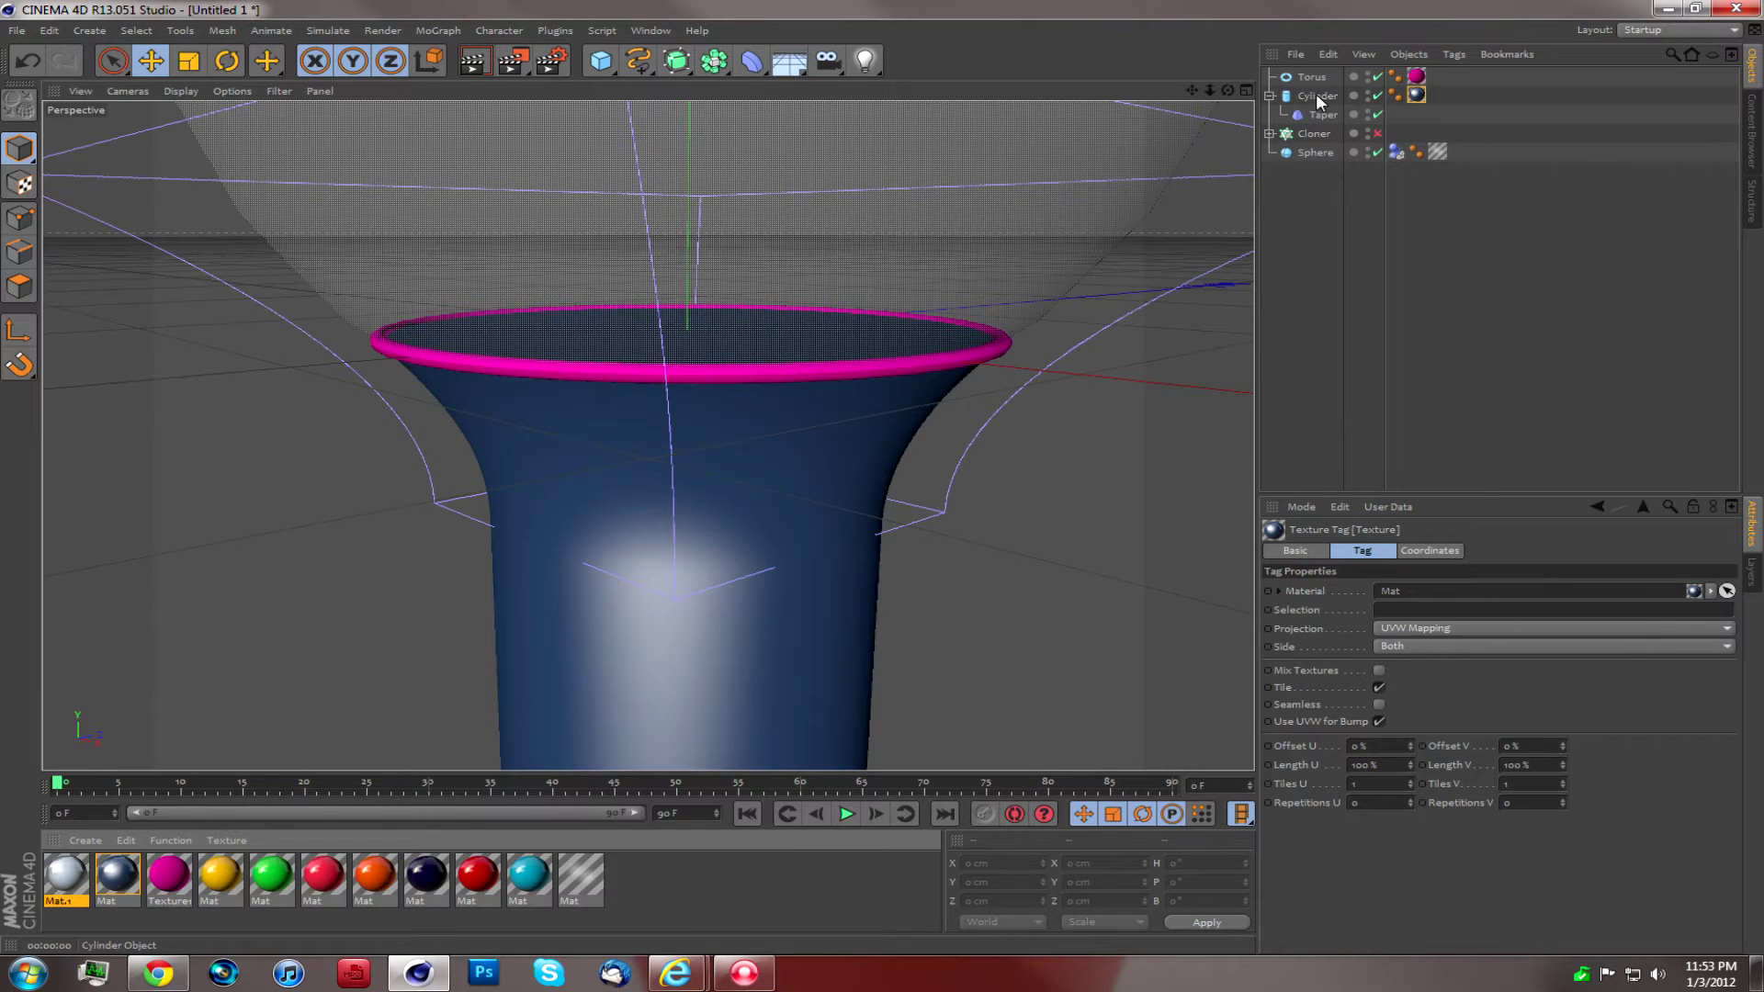
click(1295, 268)
Step: Add a Disc primitive and raise it to about 155 cm on Y, near the upper part of the globe
drag(1194, 90, 649, 436)
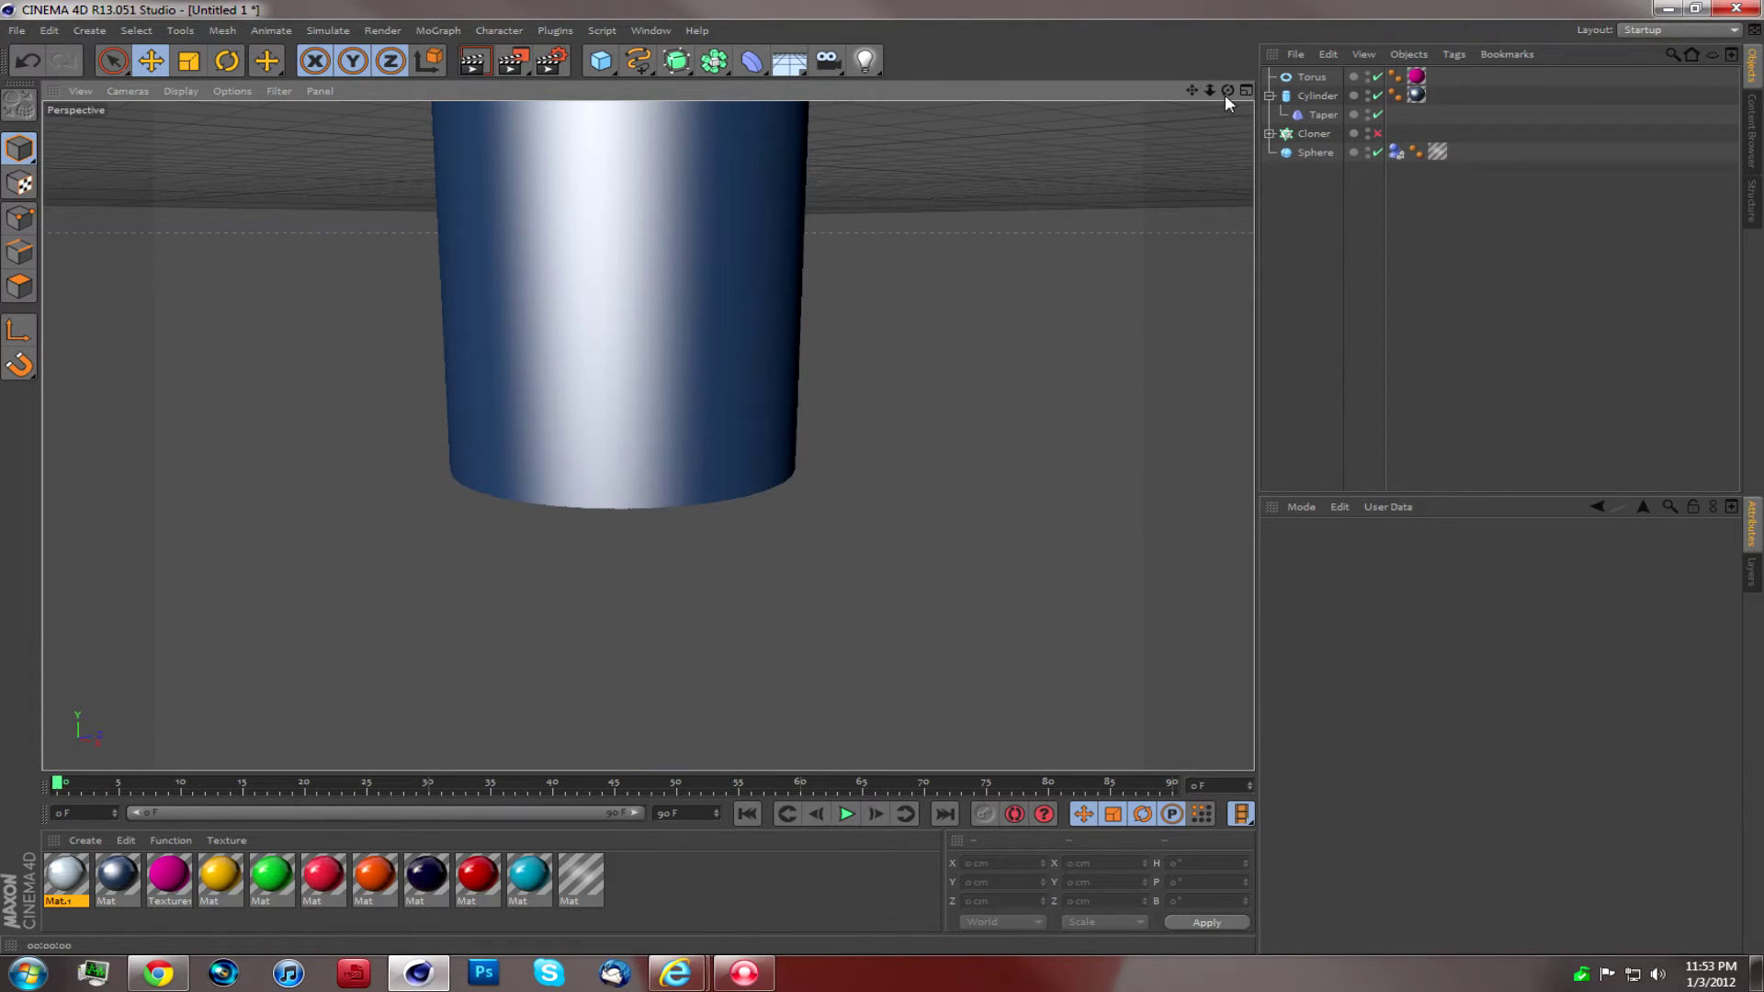
drag(648, 436, 551, 558)
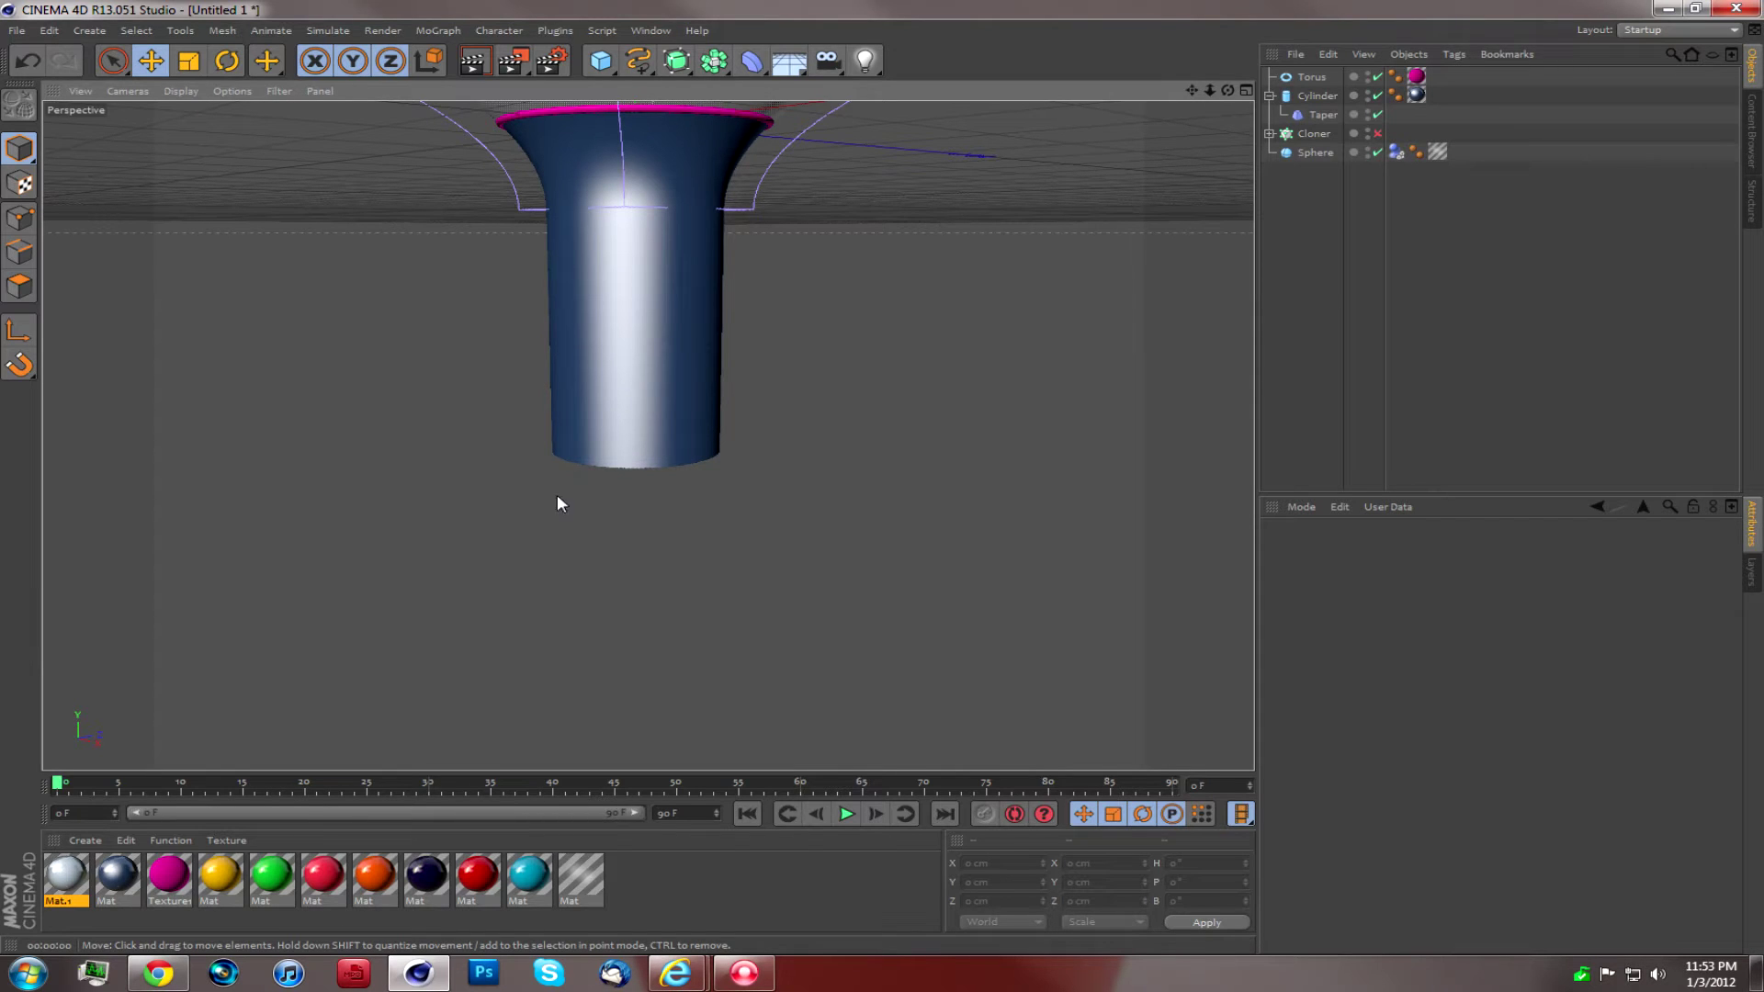
drag(1192, 90, 649, 435)
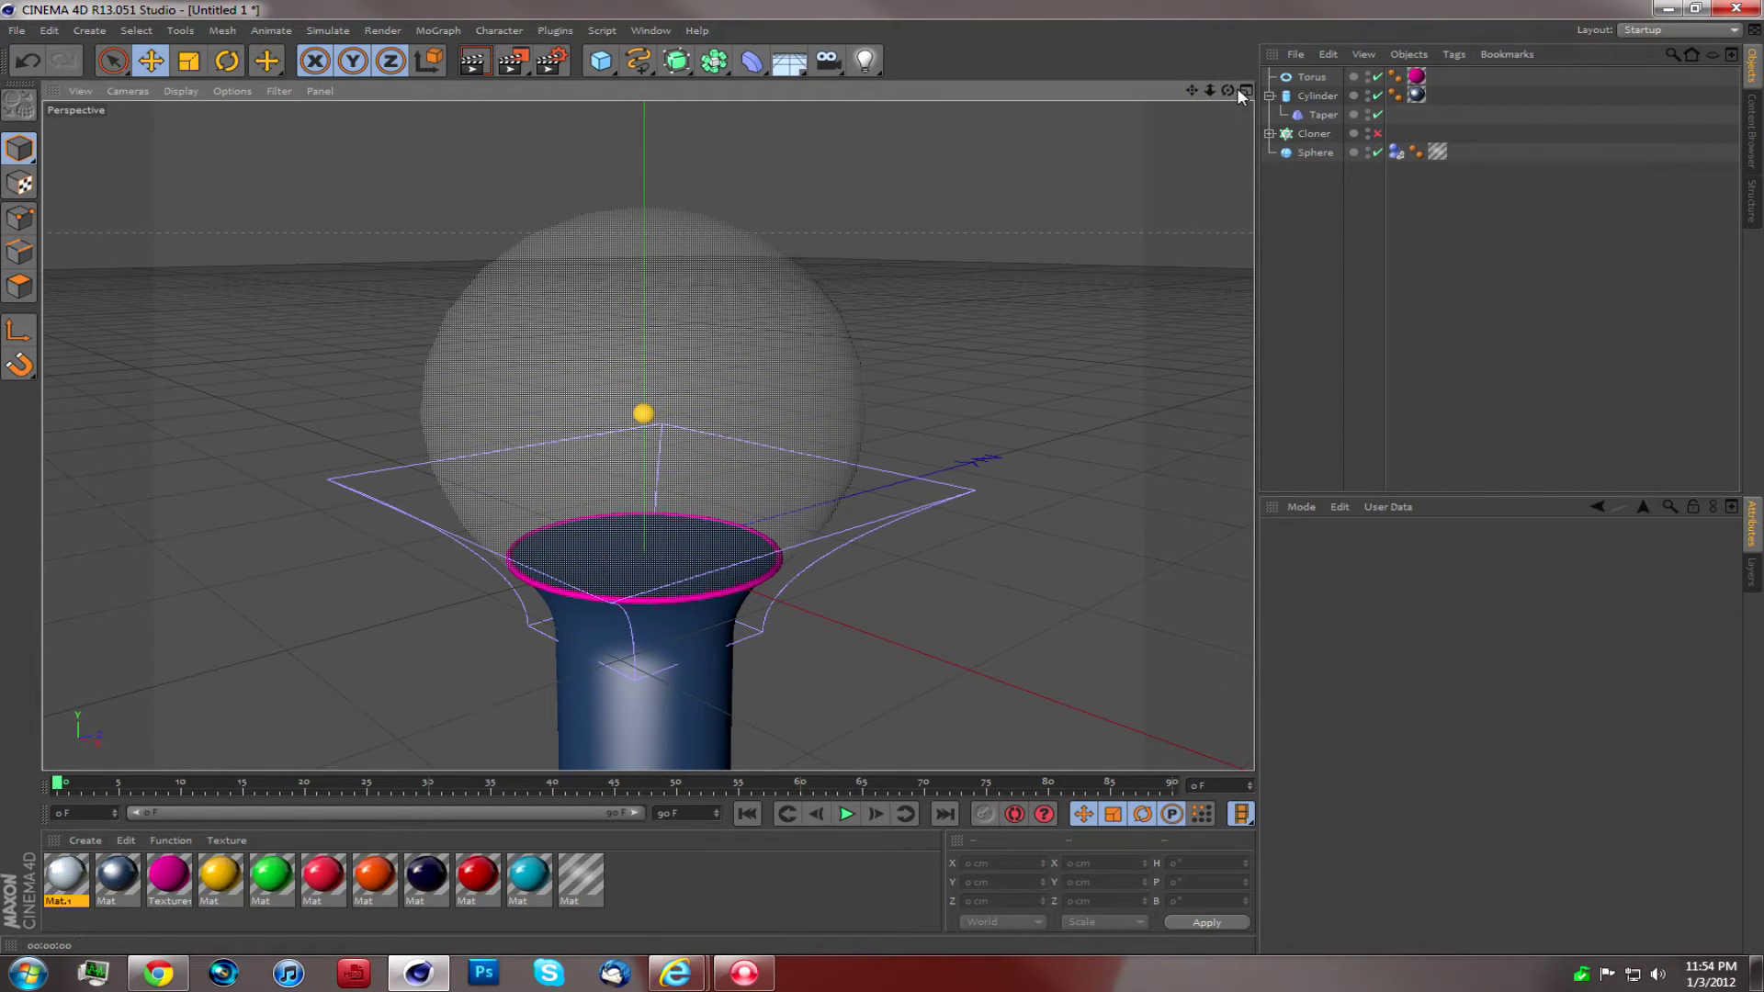
drag(1209, 90, 1183, 389)
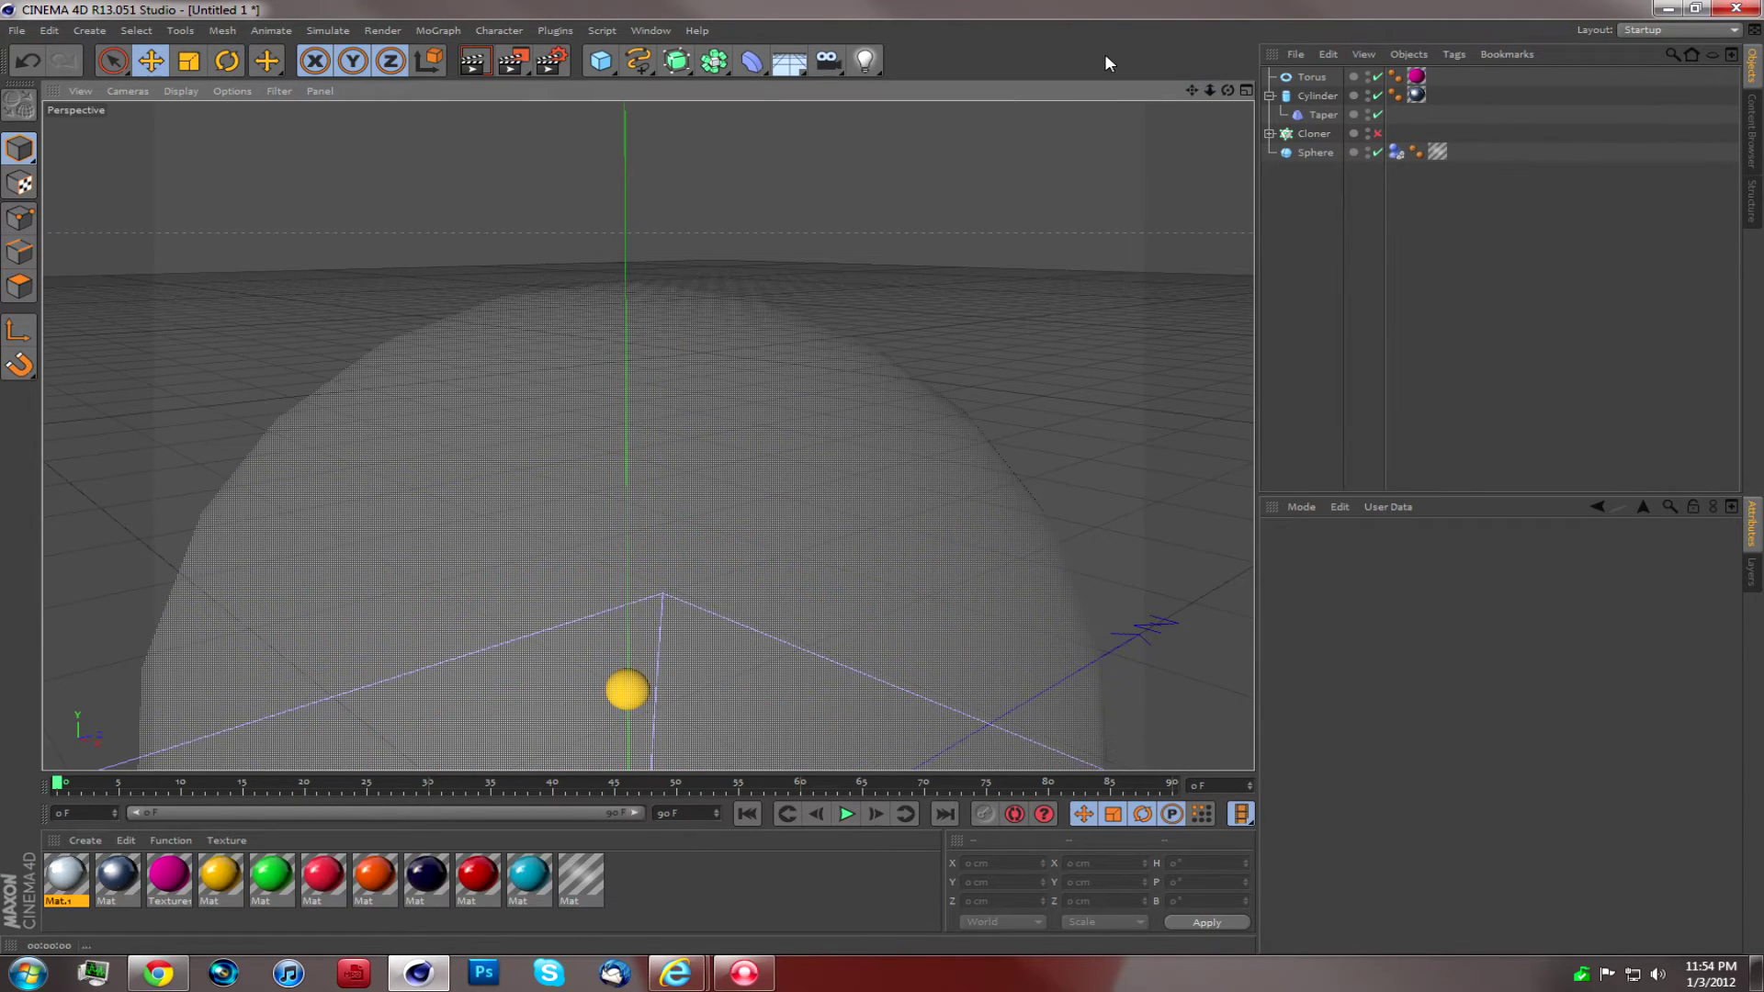
click(600, 61)
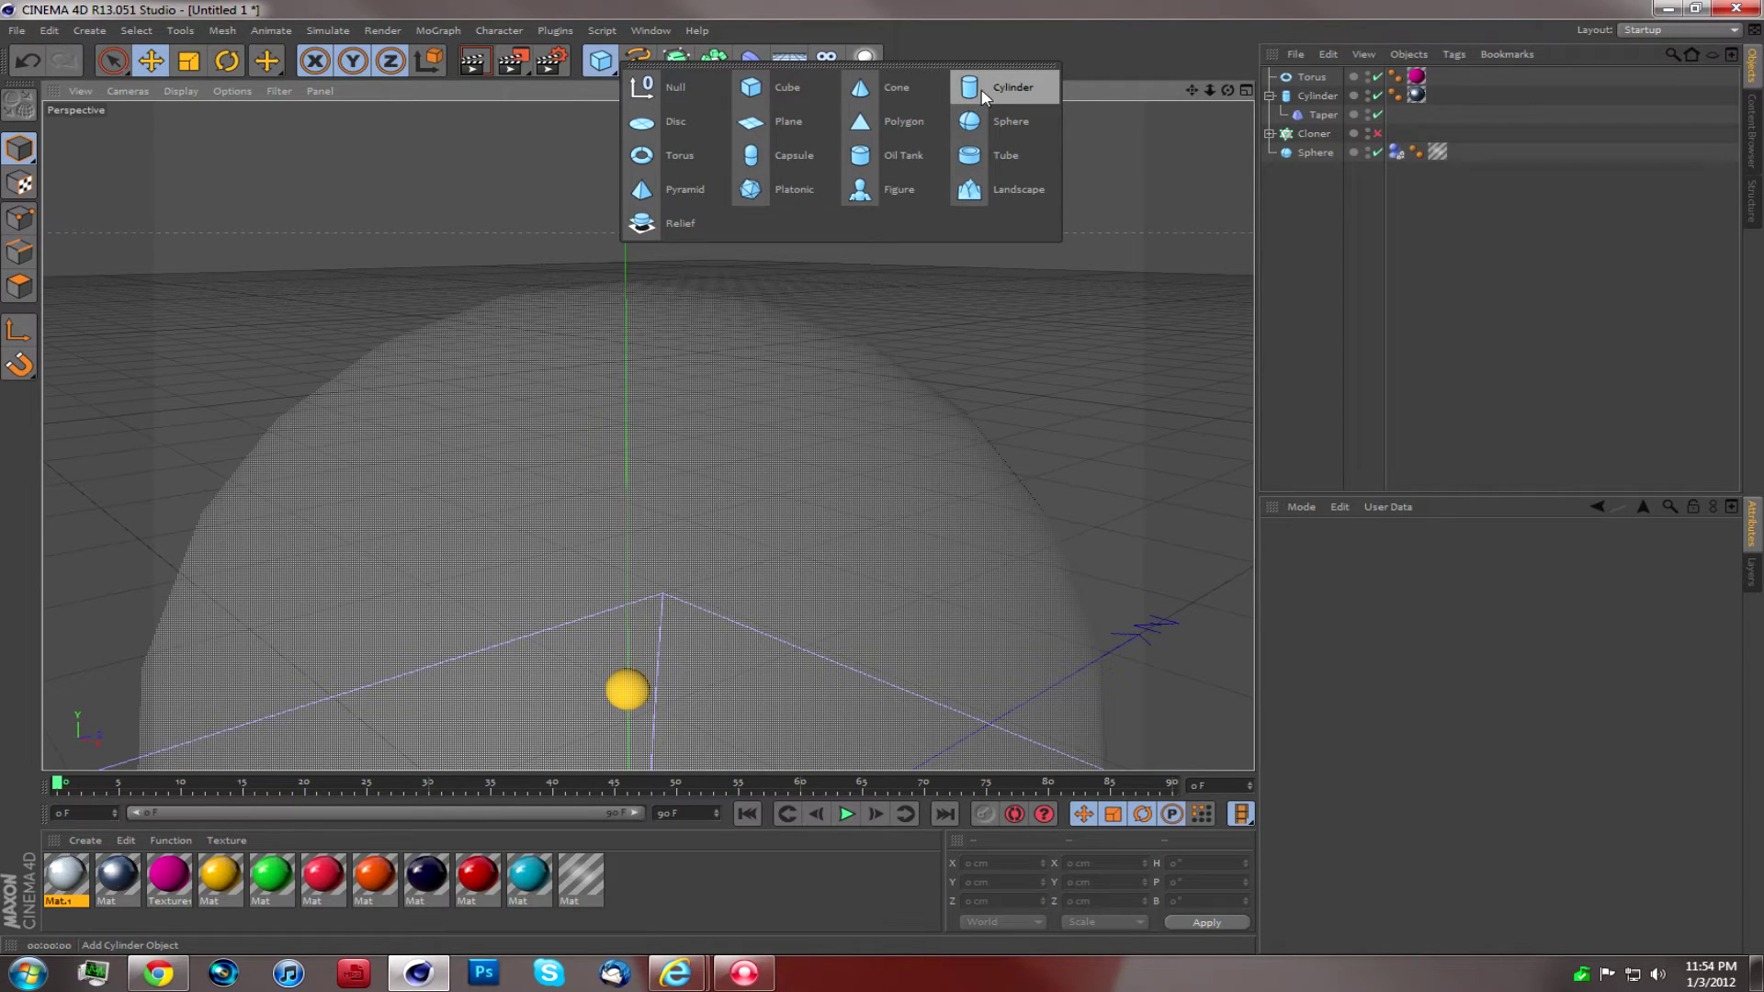
click(677, 133)
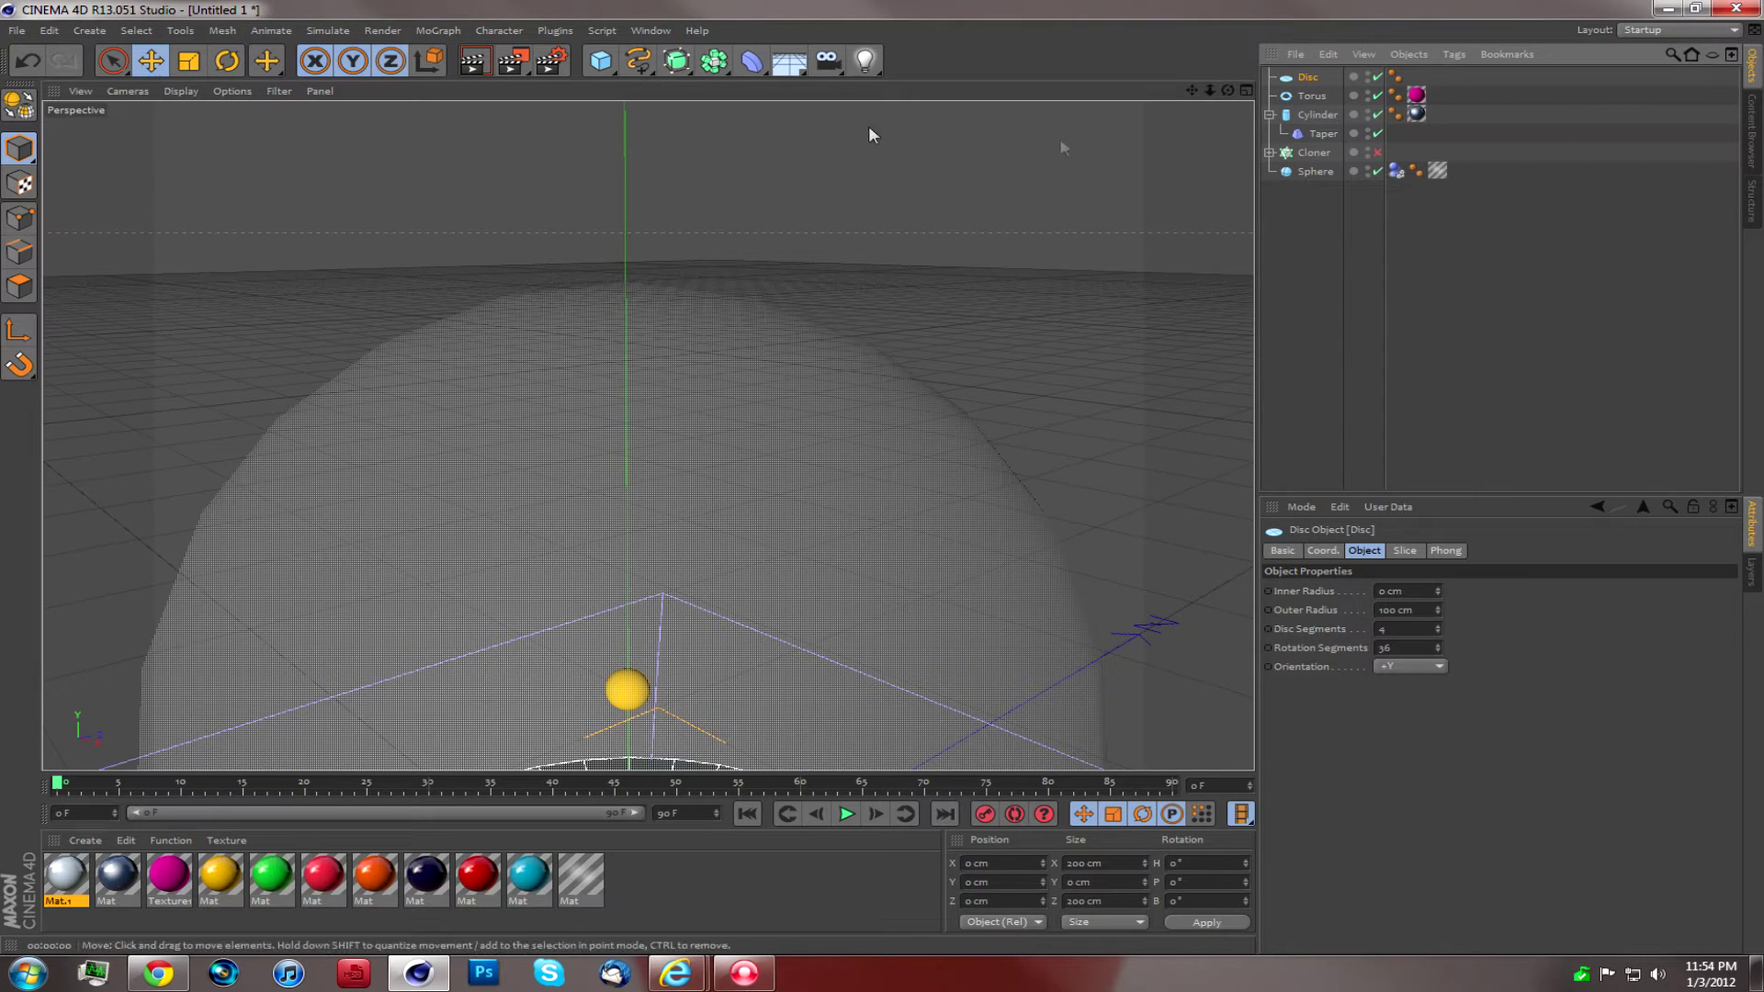
drag(1192, 90, 646, 433)
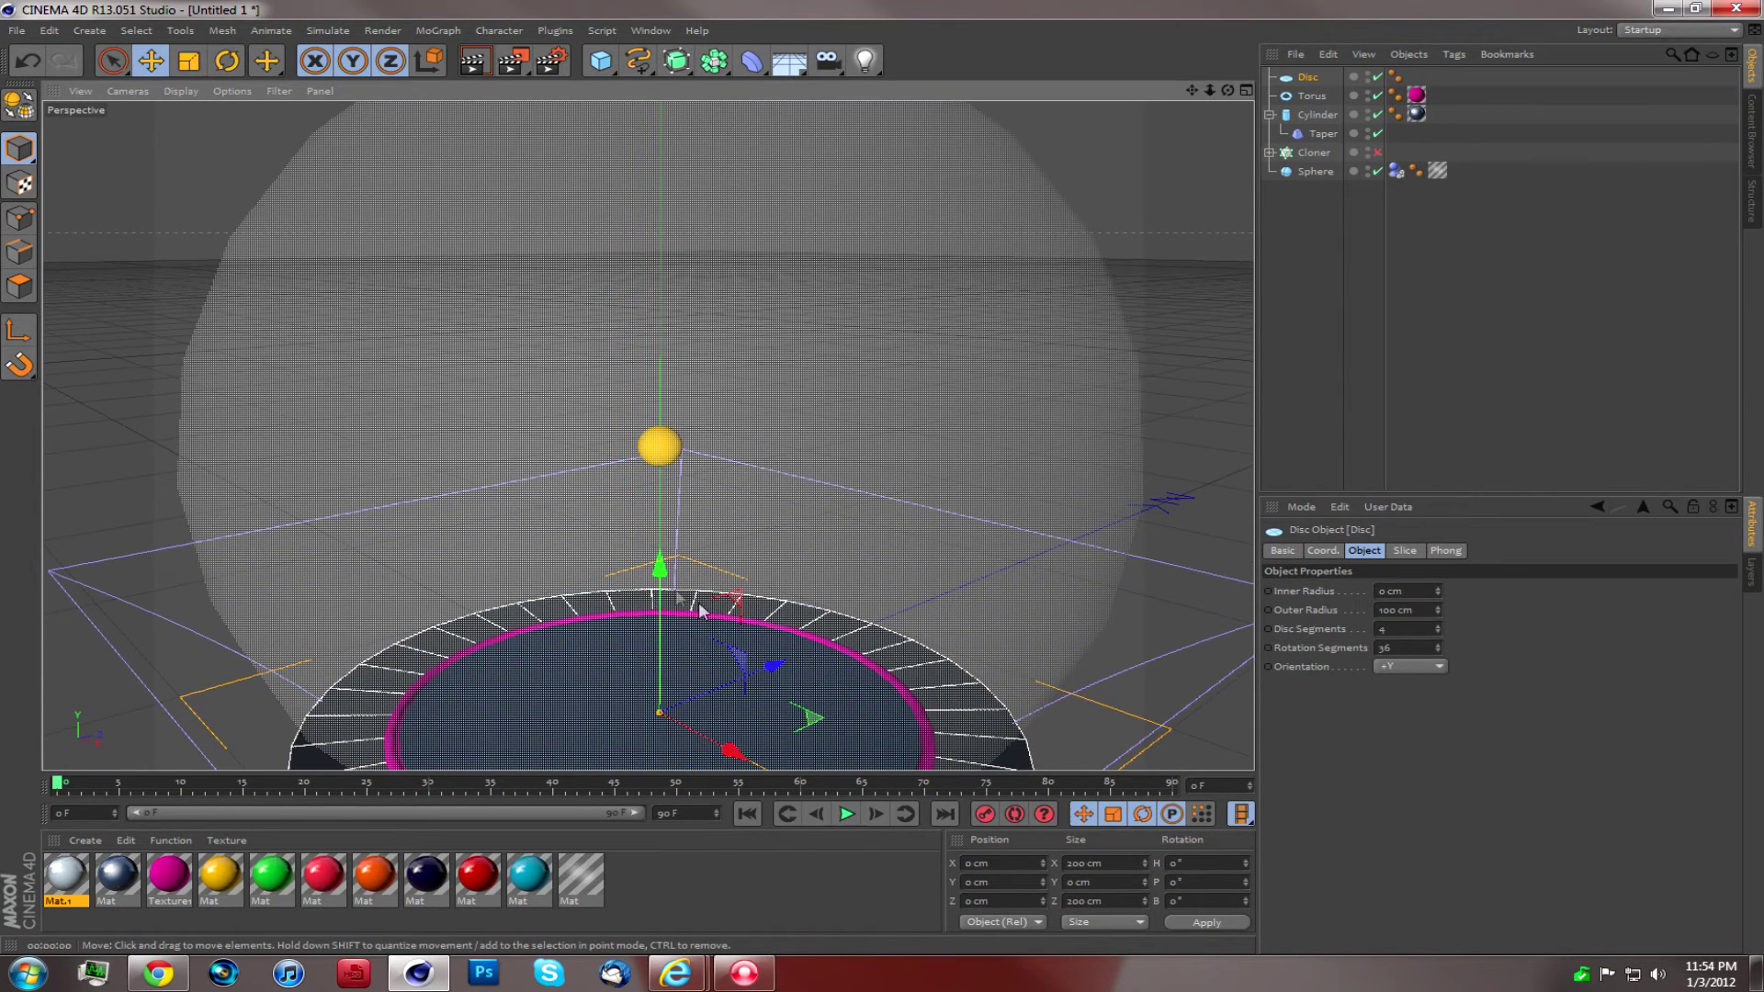
drag(662, 563, 707, 198)
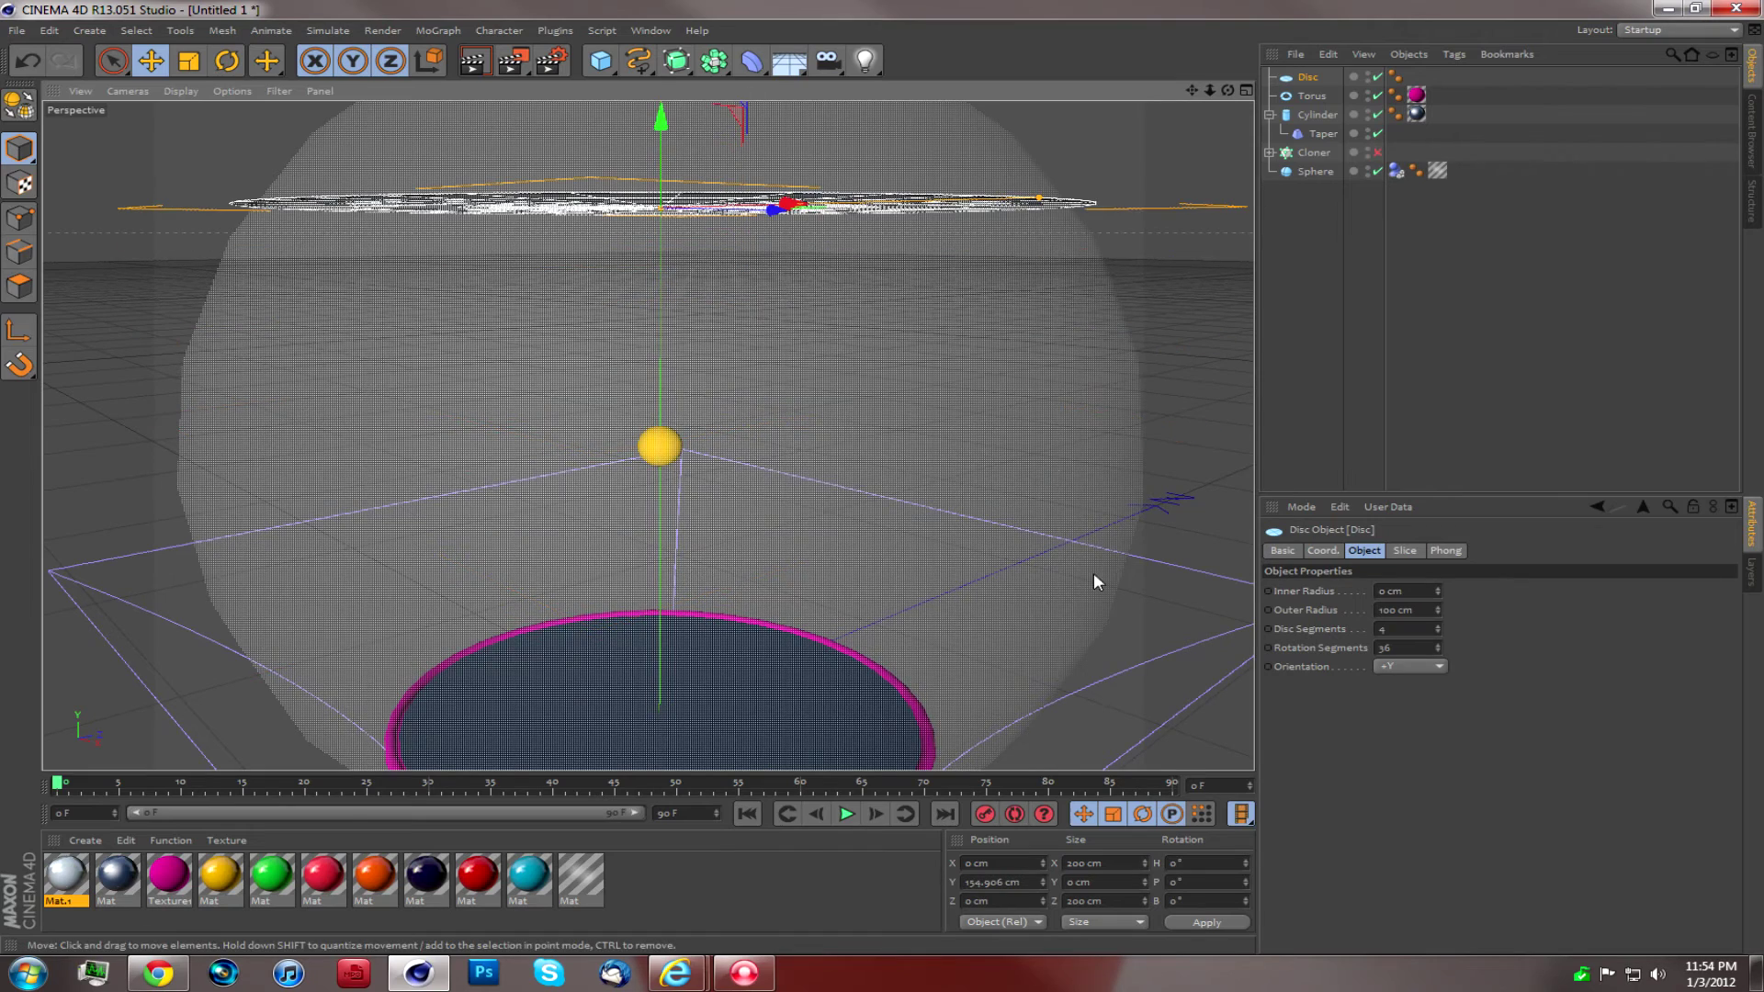
drag(1193, 90, 647, 433)
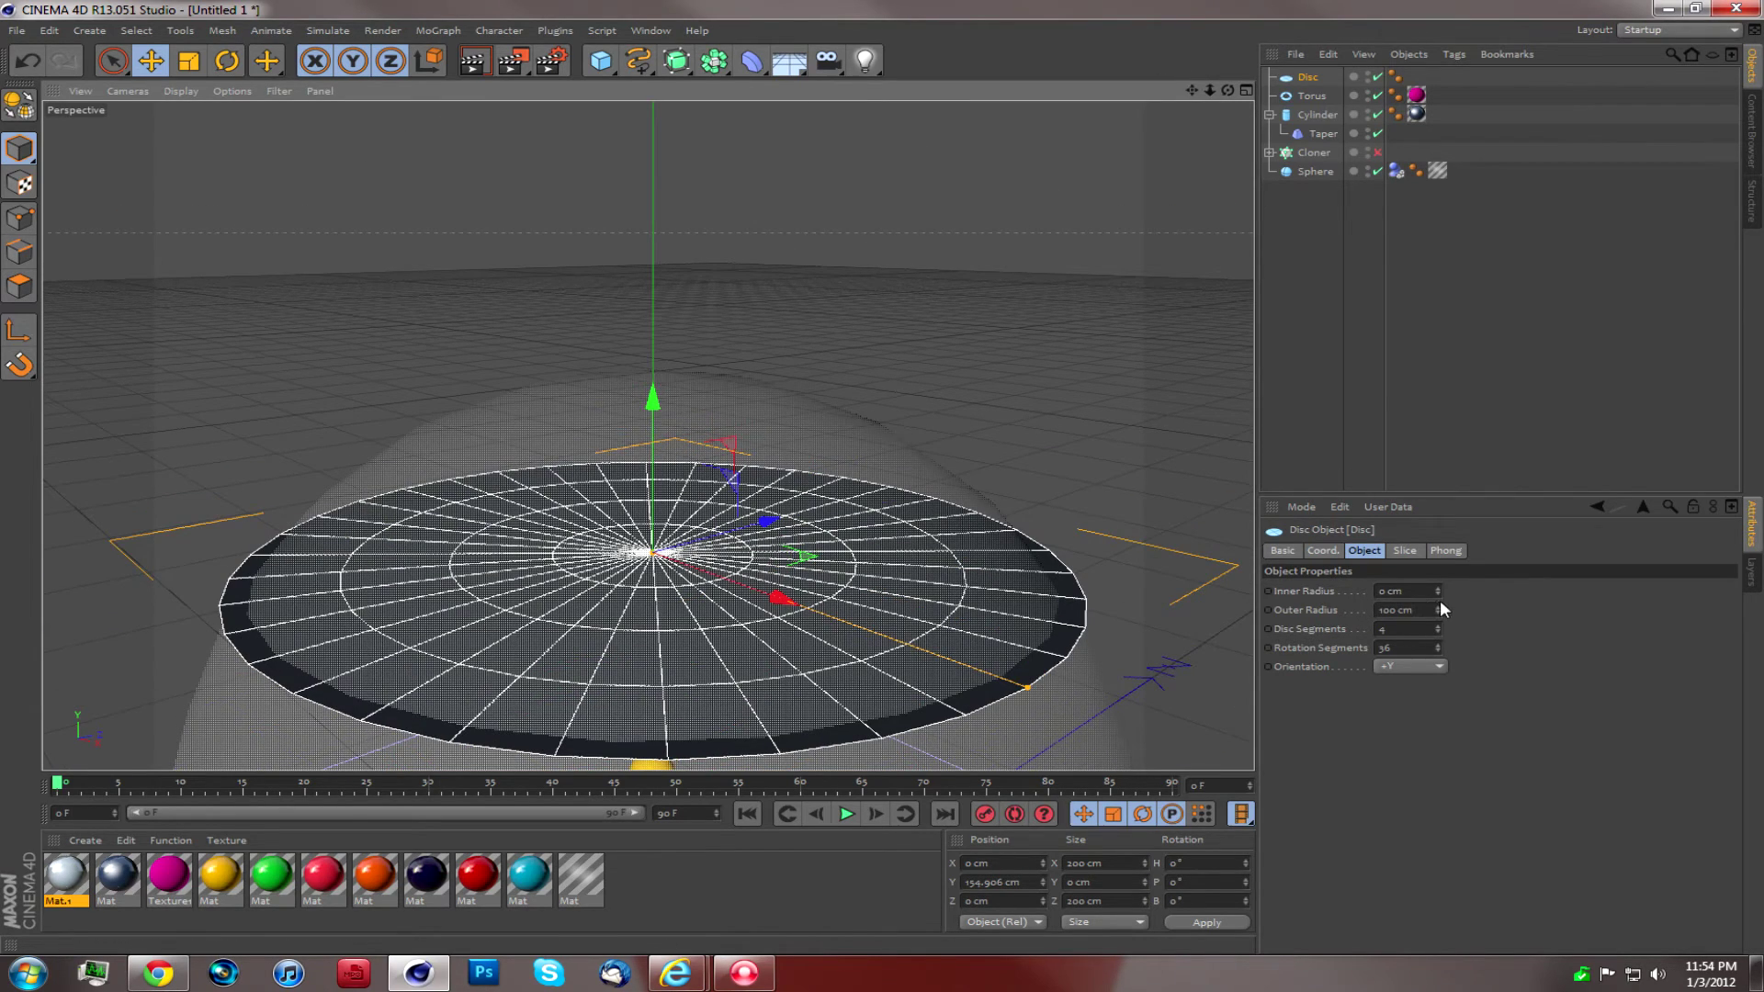
Step: Set the Disc's outer radius to 40 cm and raise it on Y to the top of the globe
drag(1441, 608, 1382, 613)
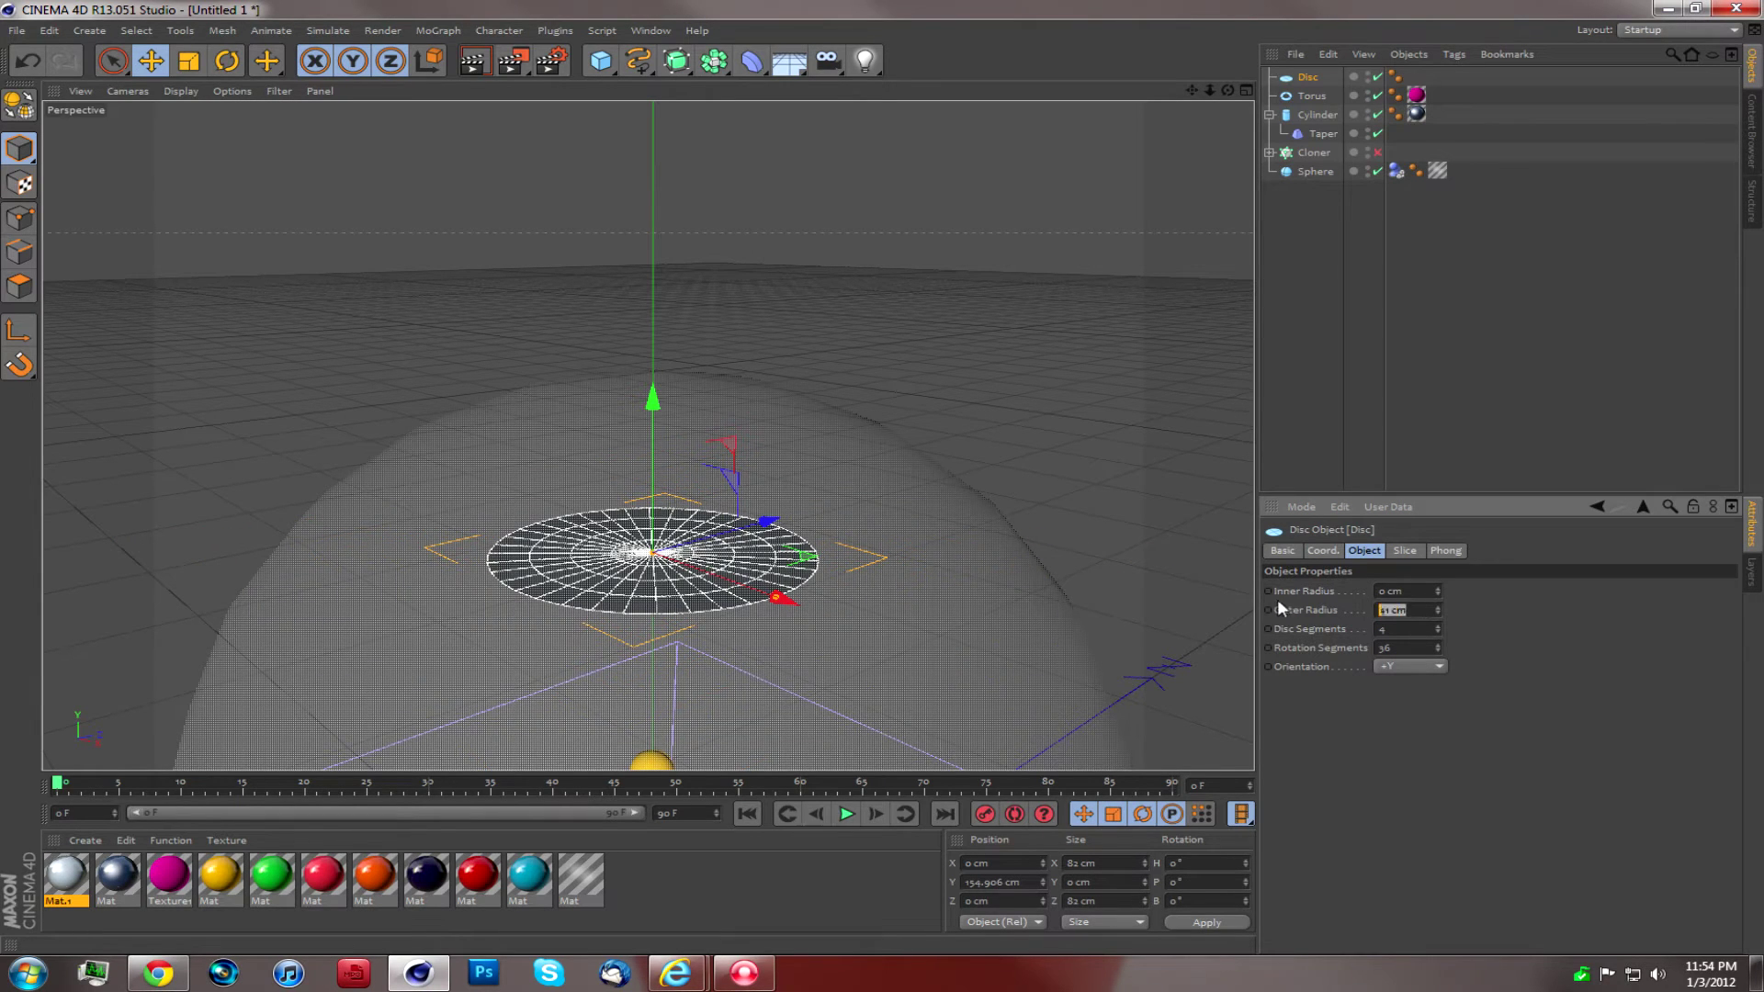
click(1278, 432)
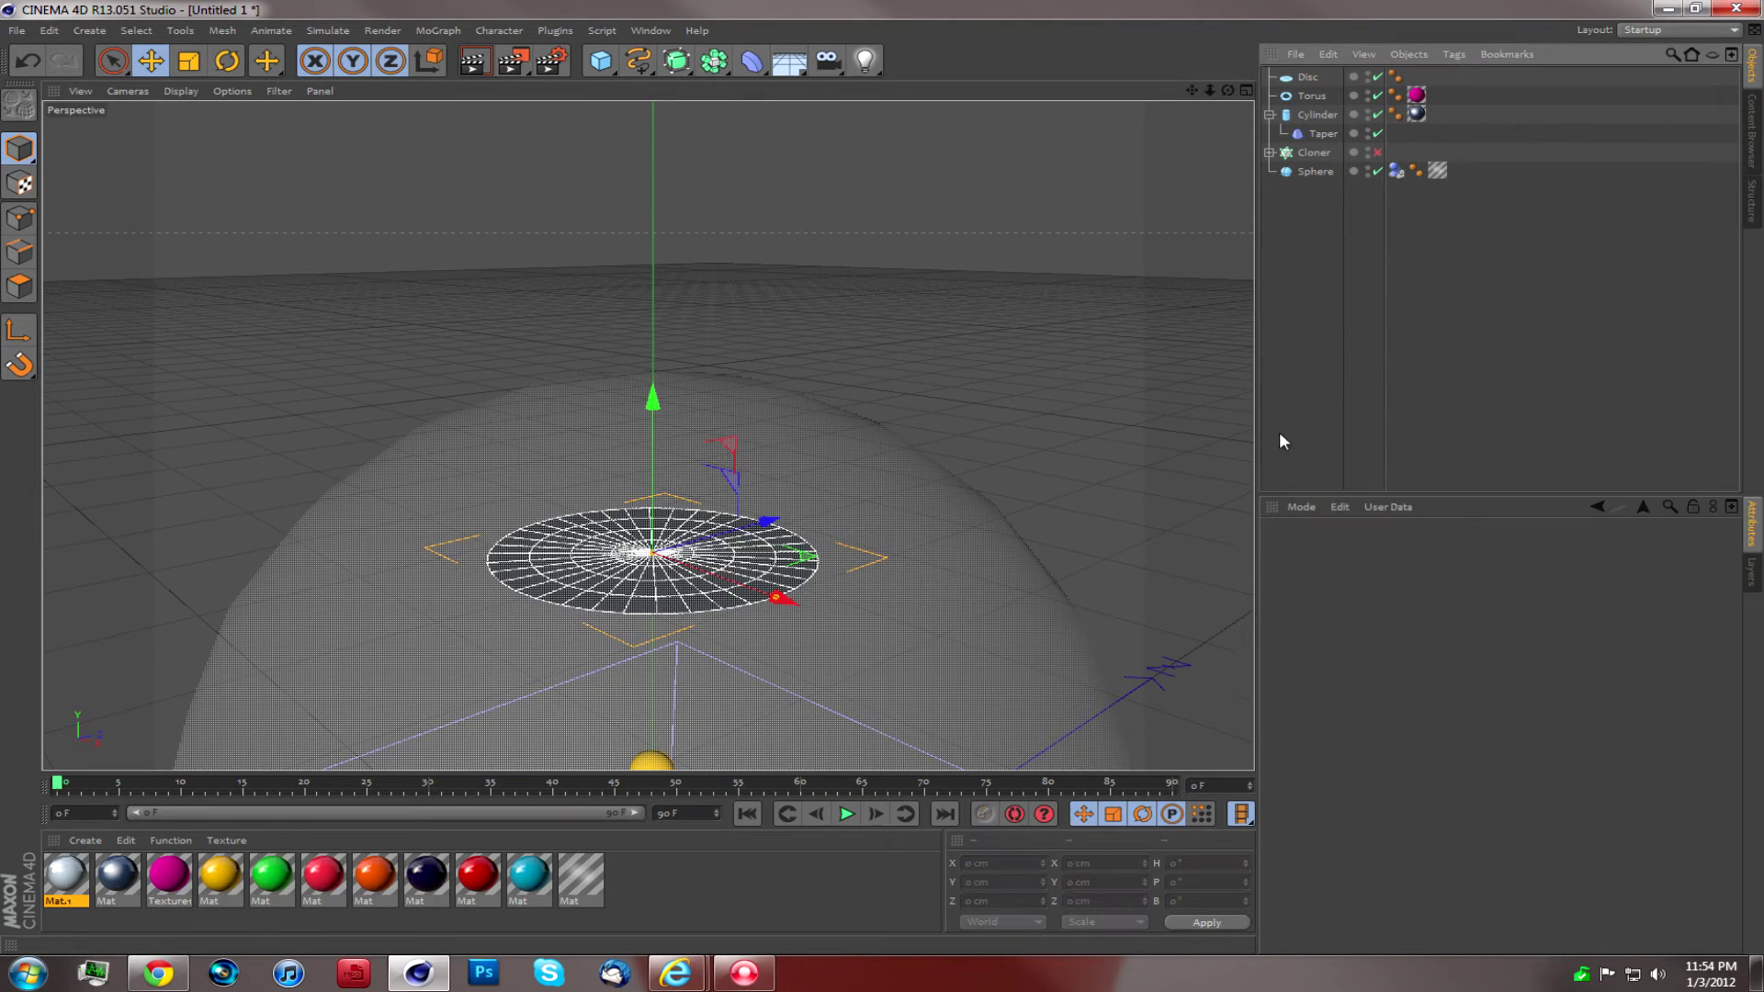
click(1309, 77)
drag(653, 393, 684, 202)
Step: Add a Spherify deformer as a child of the Disc and set its strength to 96%
drag(748, 62, 864, 230)
drag(1334, 75, 1310, 94)
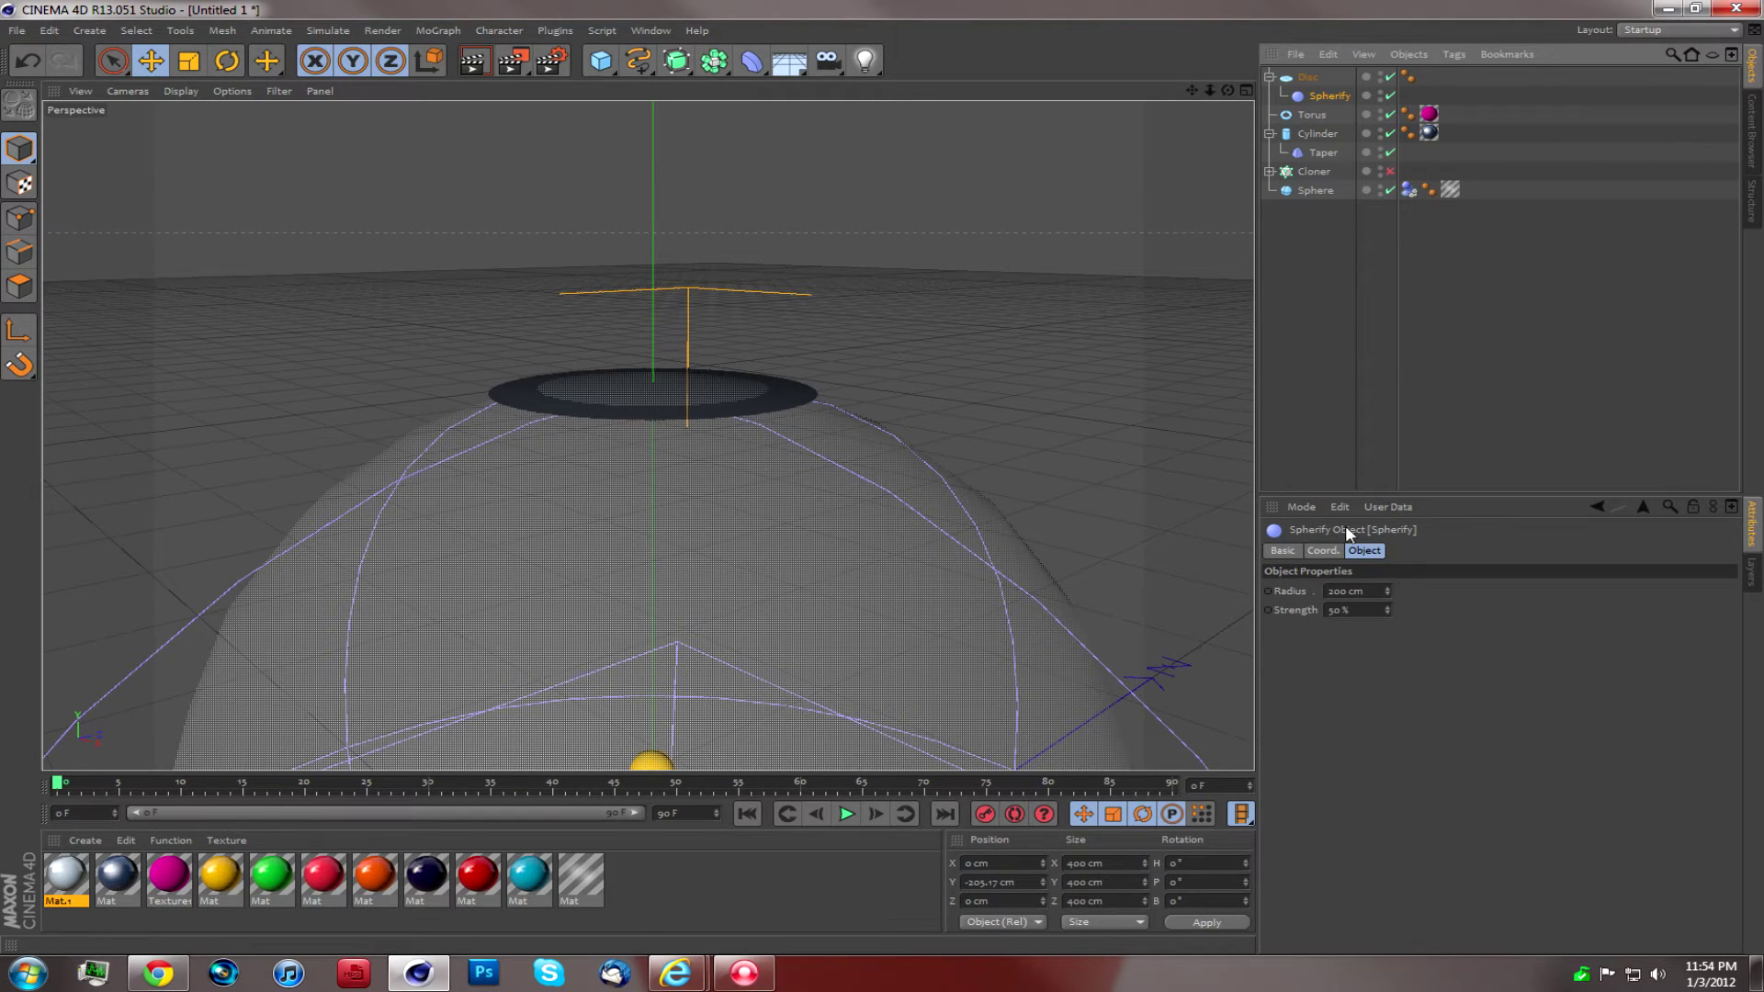
drag(1389, 608, 1393, 572)
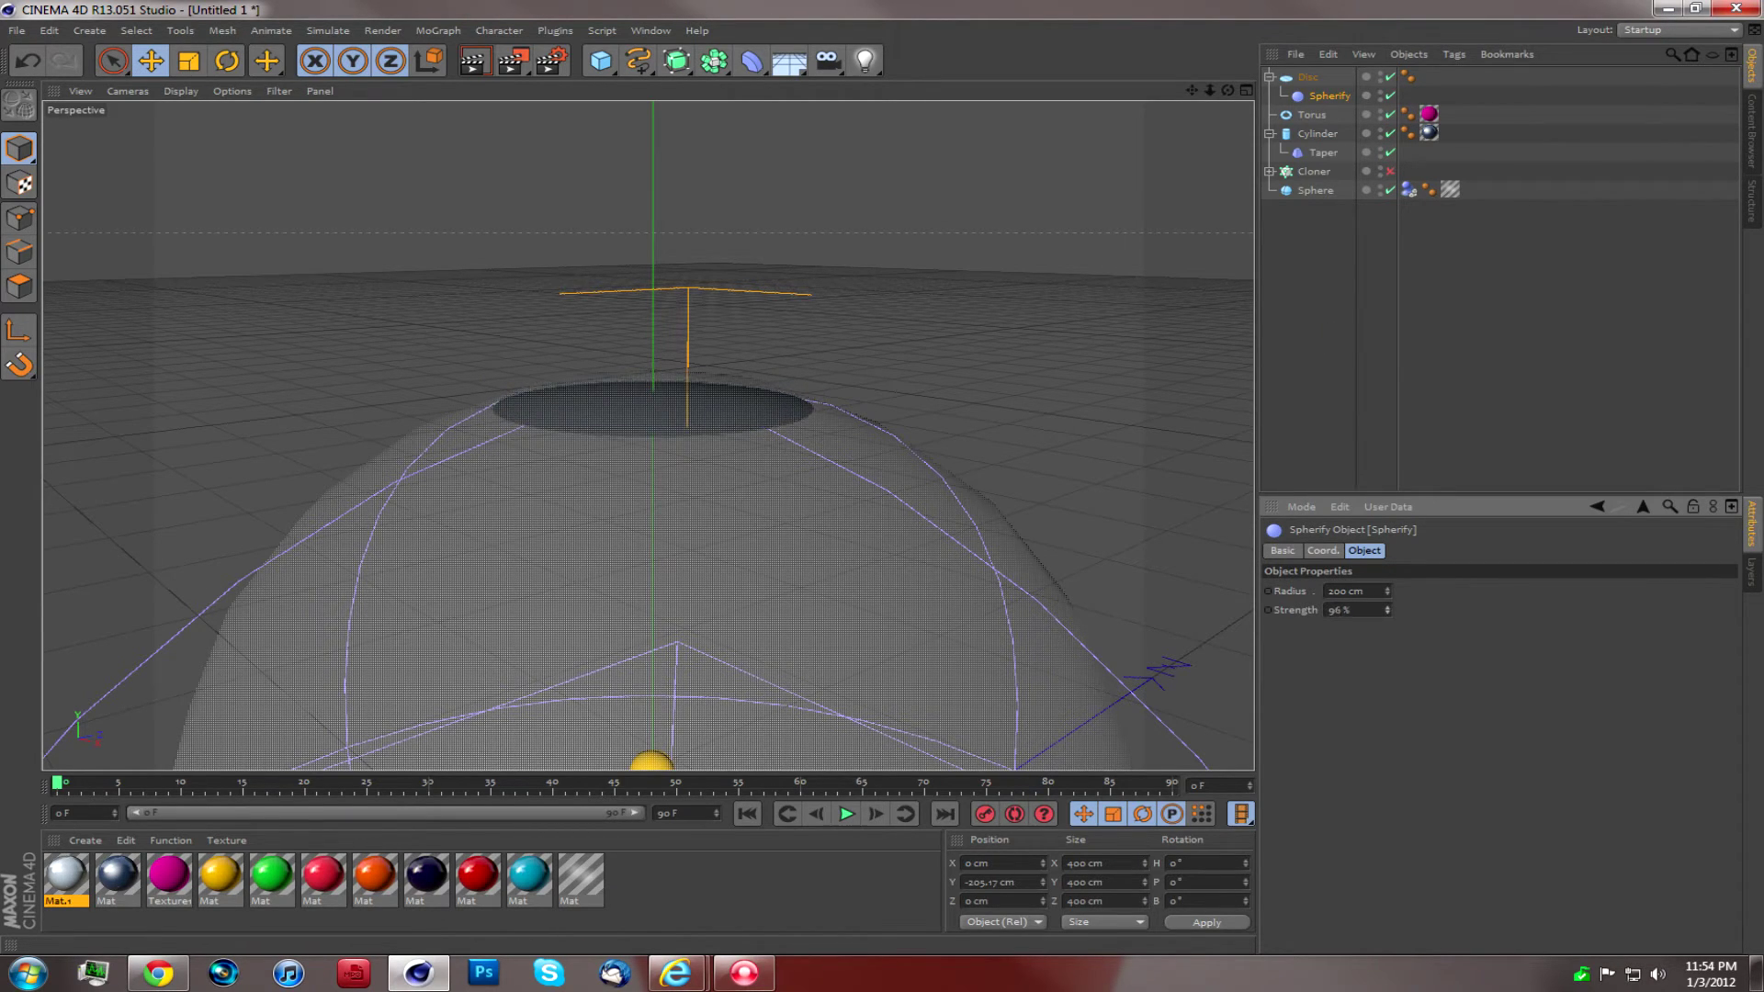
Step: Raise the Disc to about 209 cm on Y at the top of the globe
click(1308, 77)
drag(653, 213, 648, 202)
mouse_move(1210, 90)
mouse_down()
mouse_move(1286, 90)
mouse_move(1205, 91)
mouse_up()
drag(674, 180, 665, 111)
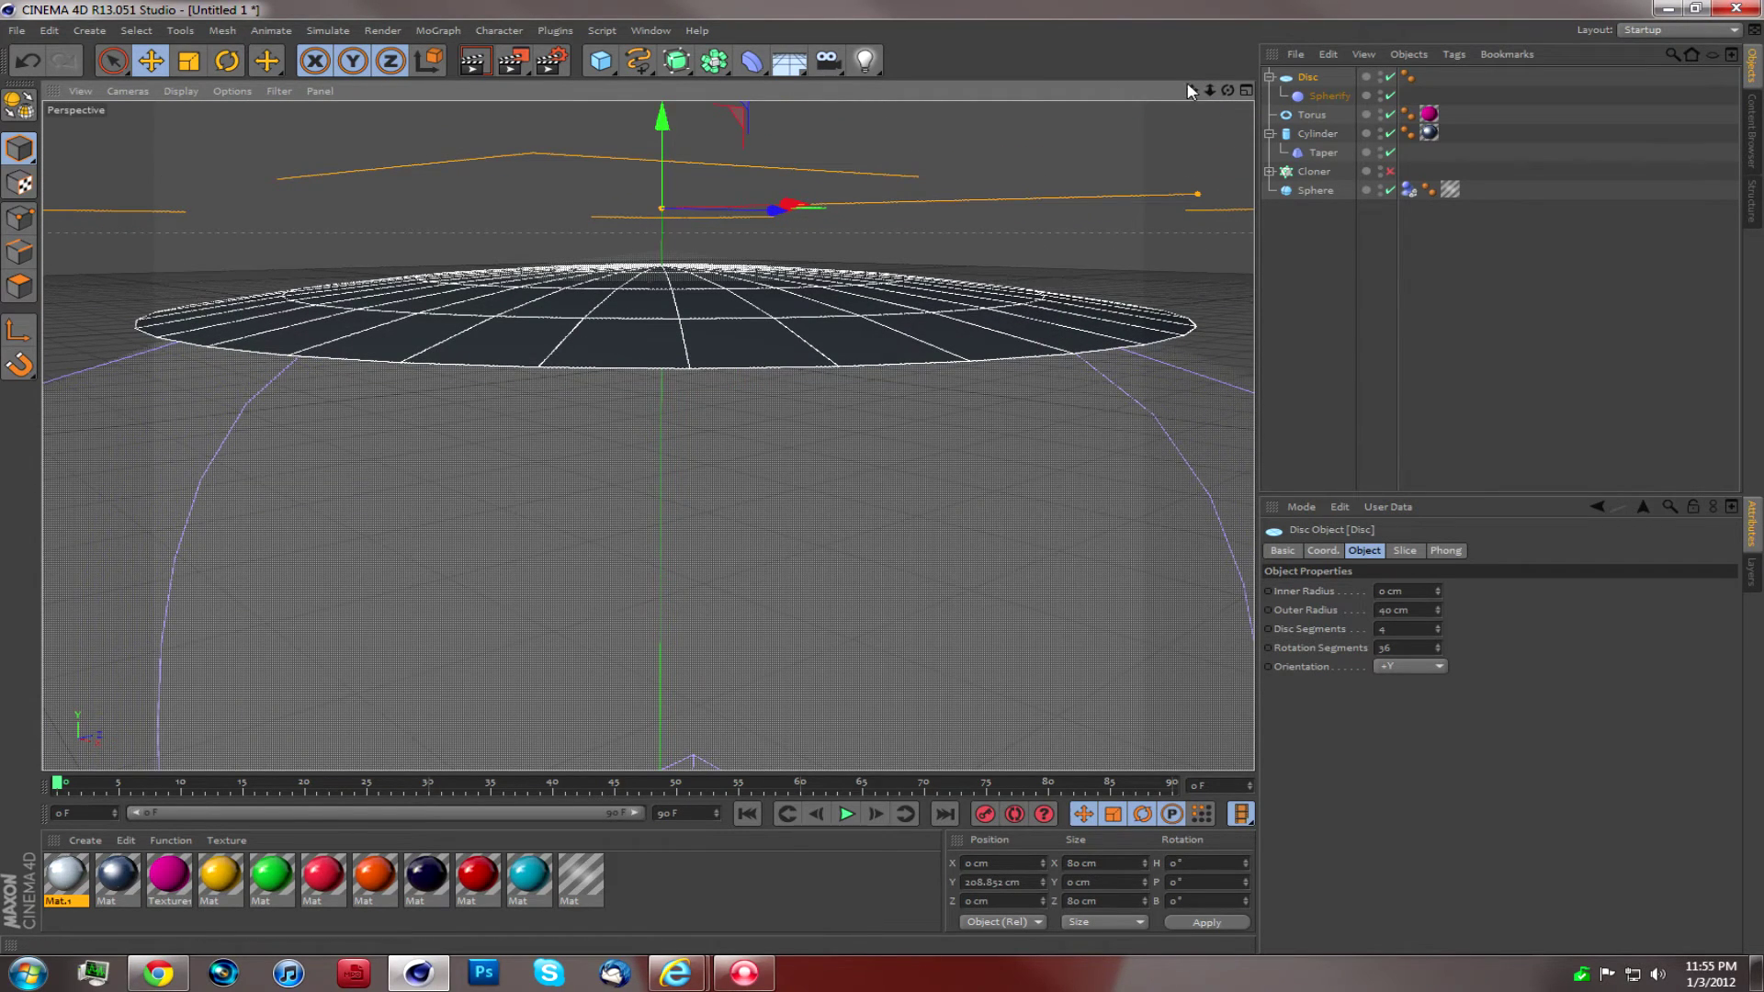
drag(1192, 90, 1070, 2)
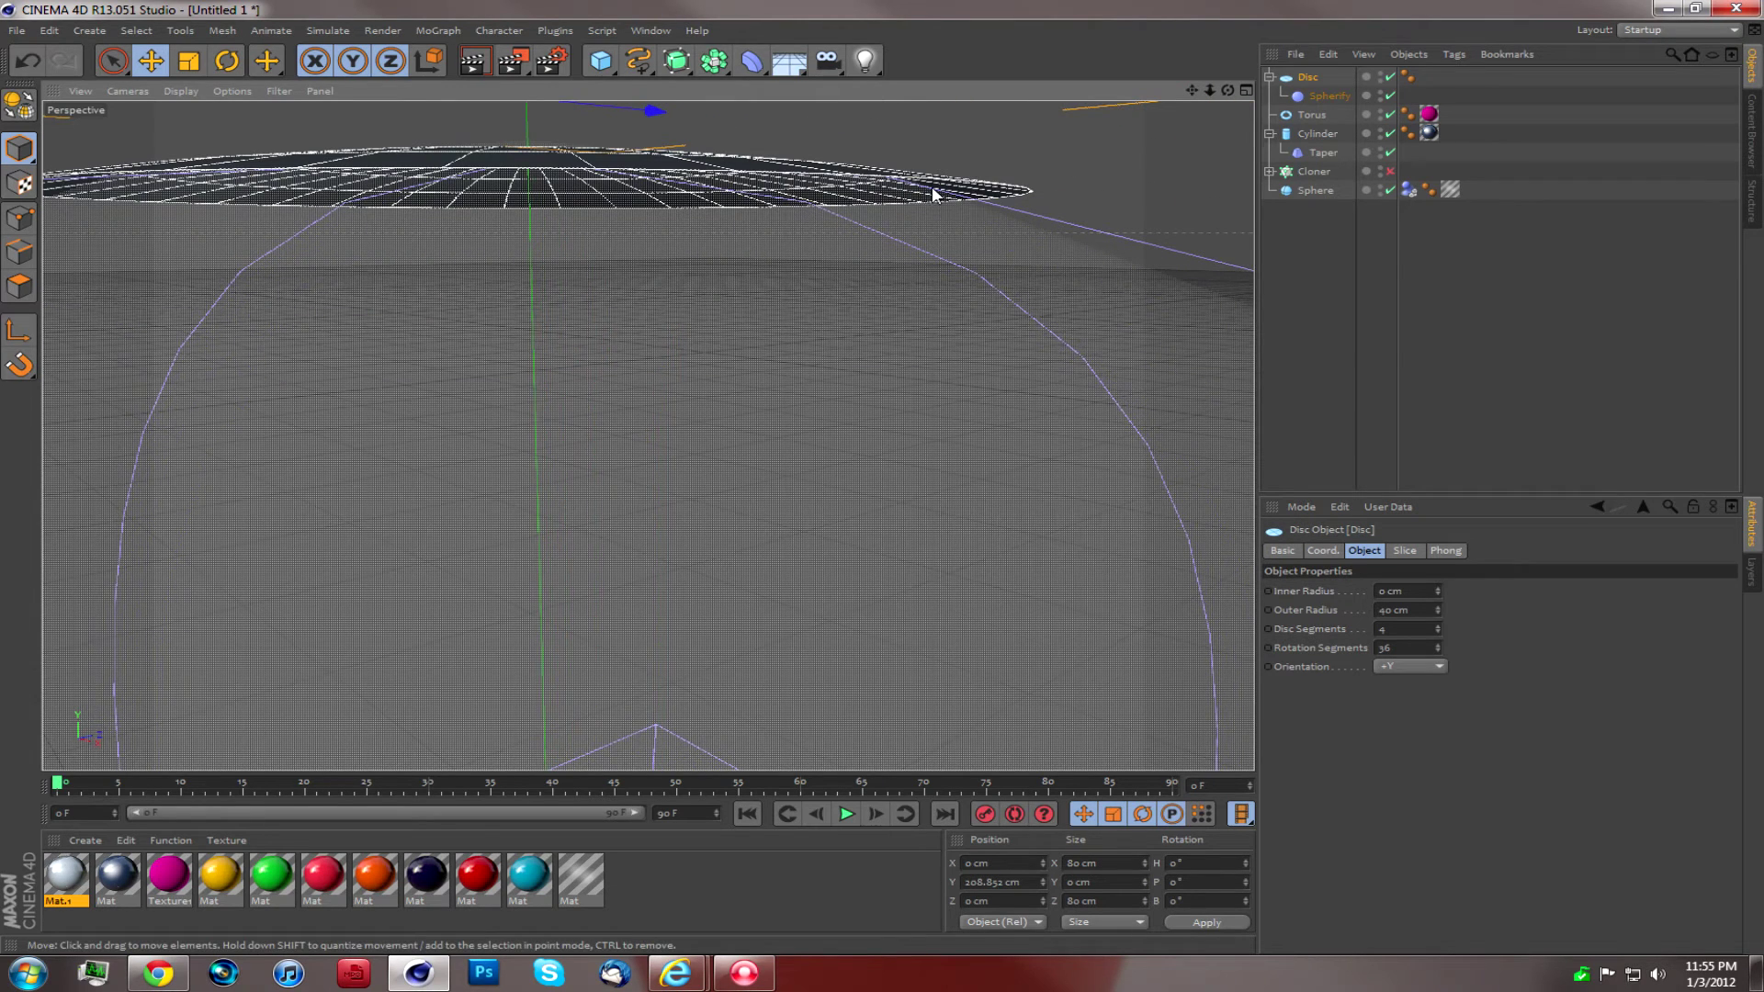
Step: Set the Spherify deformer's radius to 189 cm and strength to 100%, and raise the Disc to about 221 cm on Y
click(1327, 95)
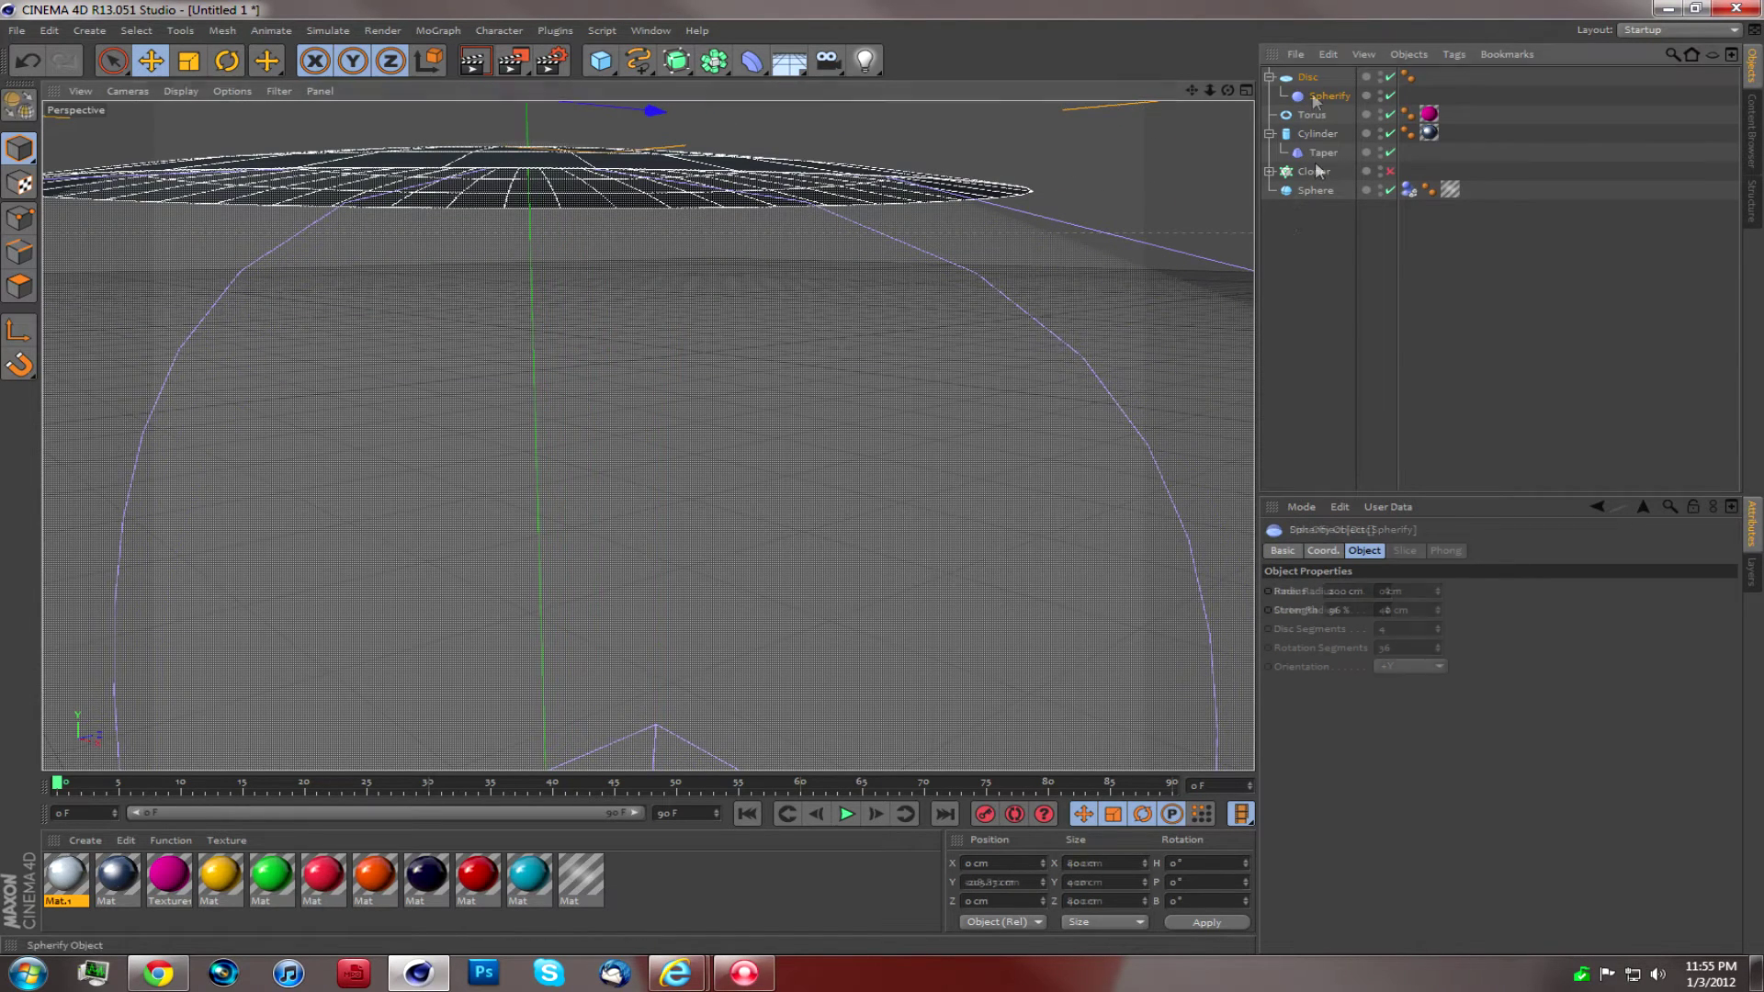
drag(1386, 611, 1388, 602)
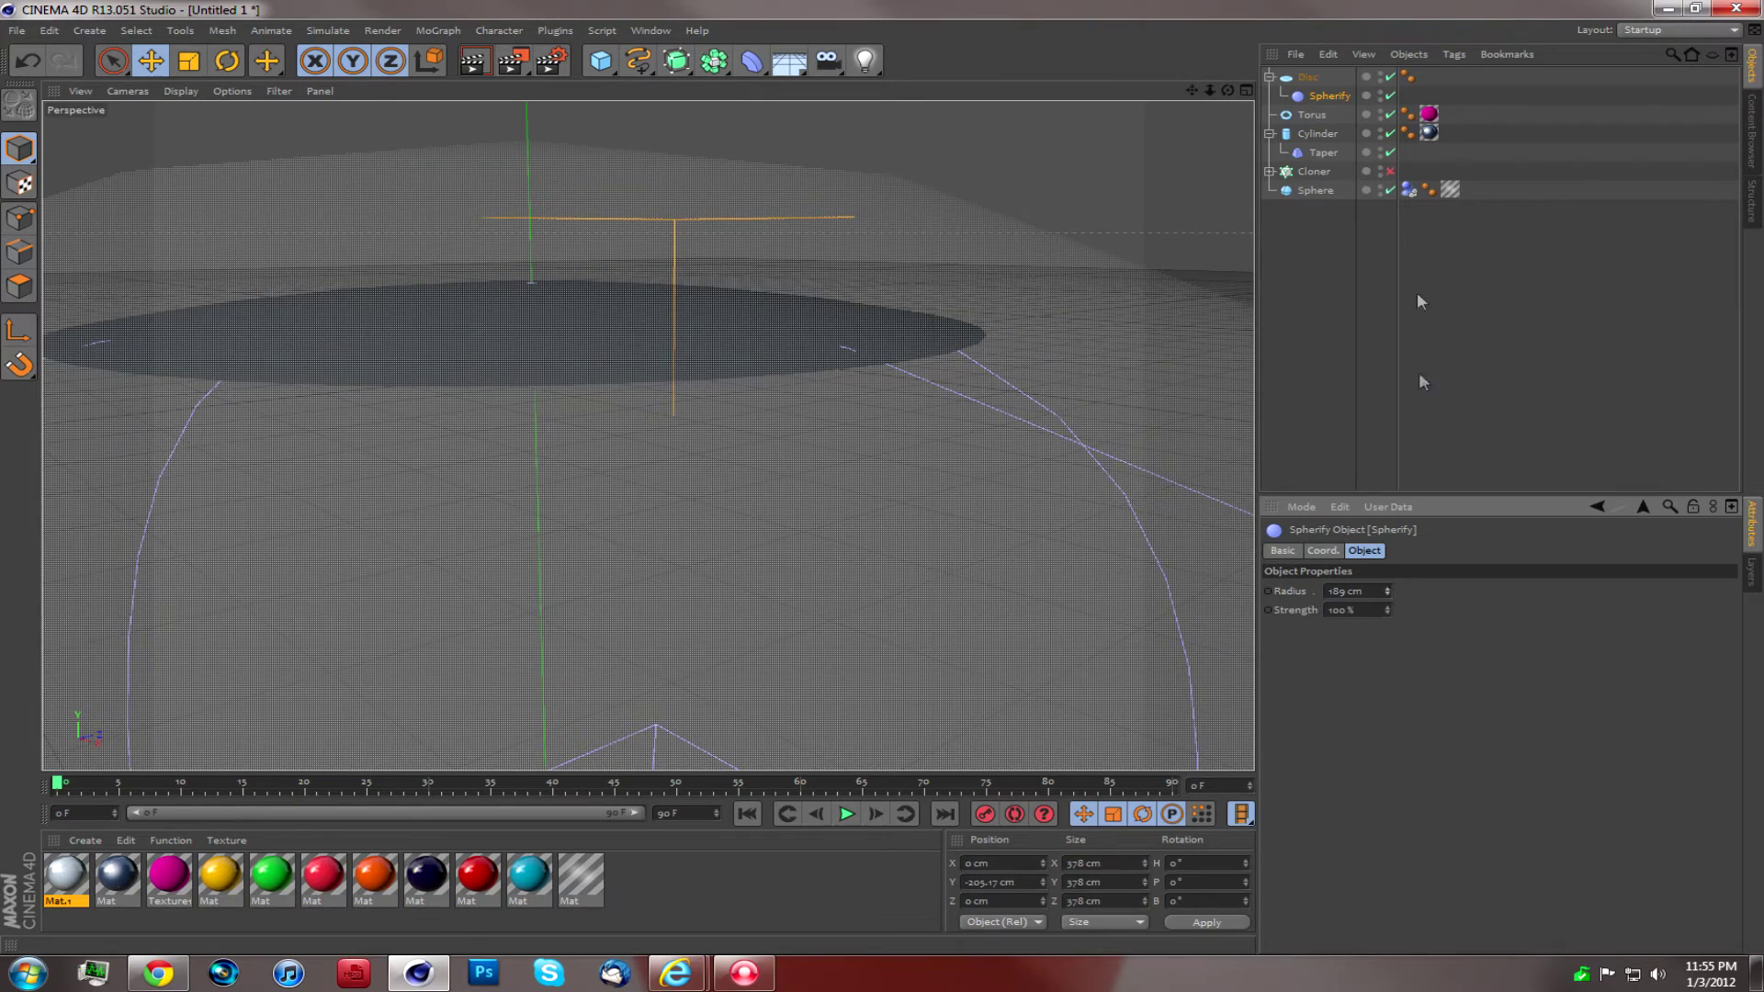
click(1308, 79)
drag(1192, 91, 1249, 390)
drag(584, 247, 551, 129)
drag(1191, 90, 649, 436)
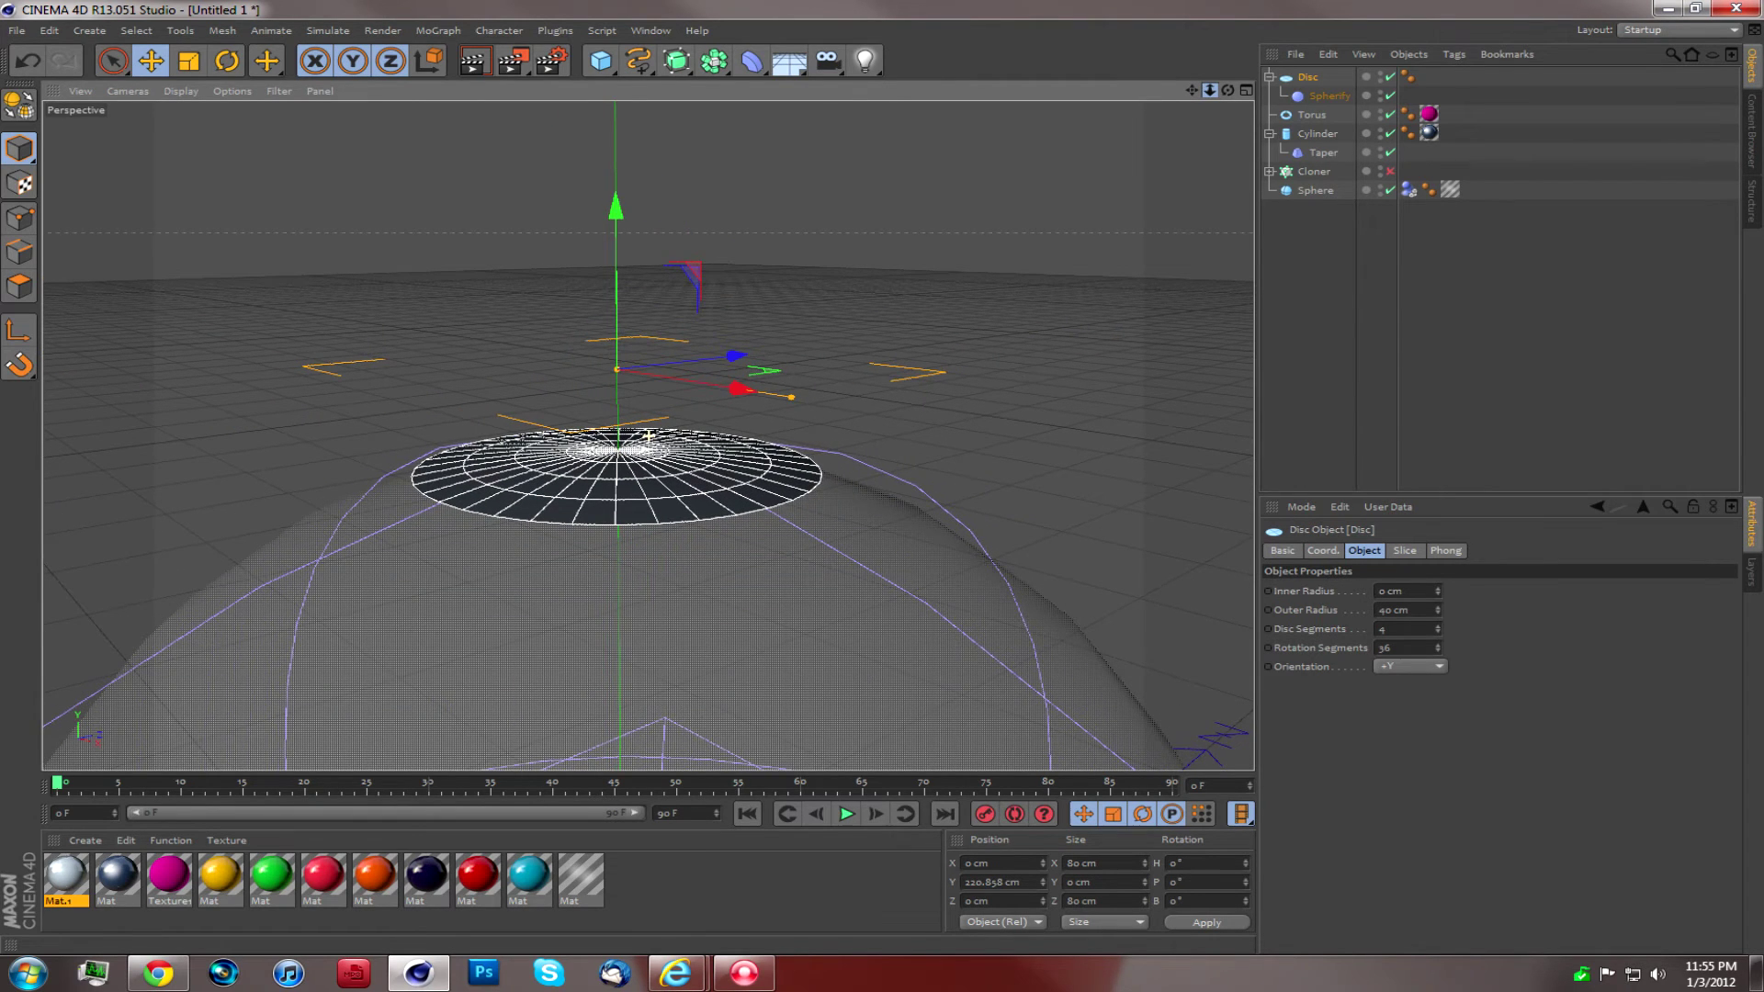
drag(1199, 90, 646, 452)
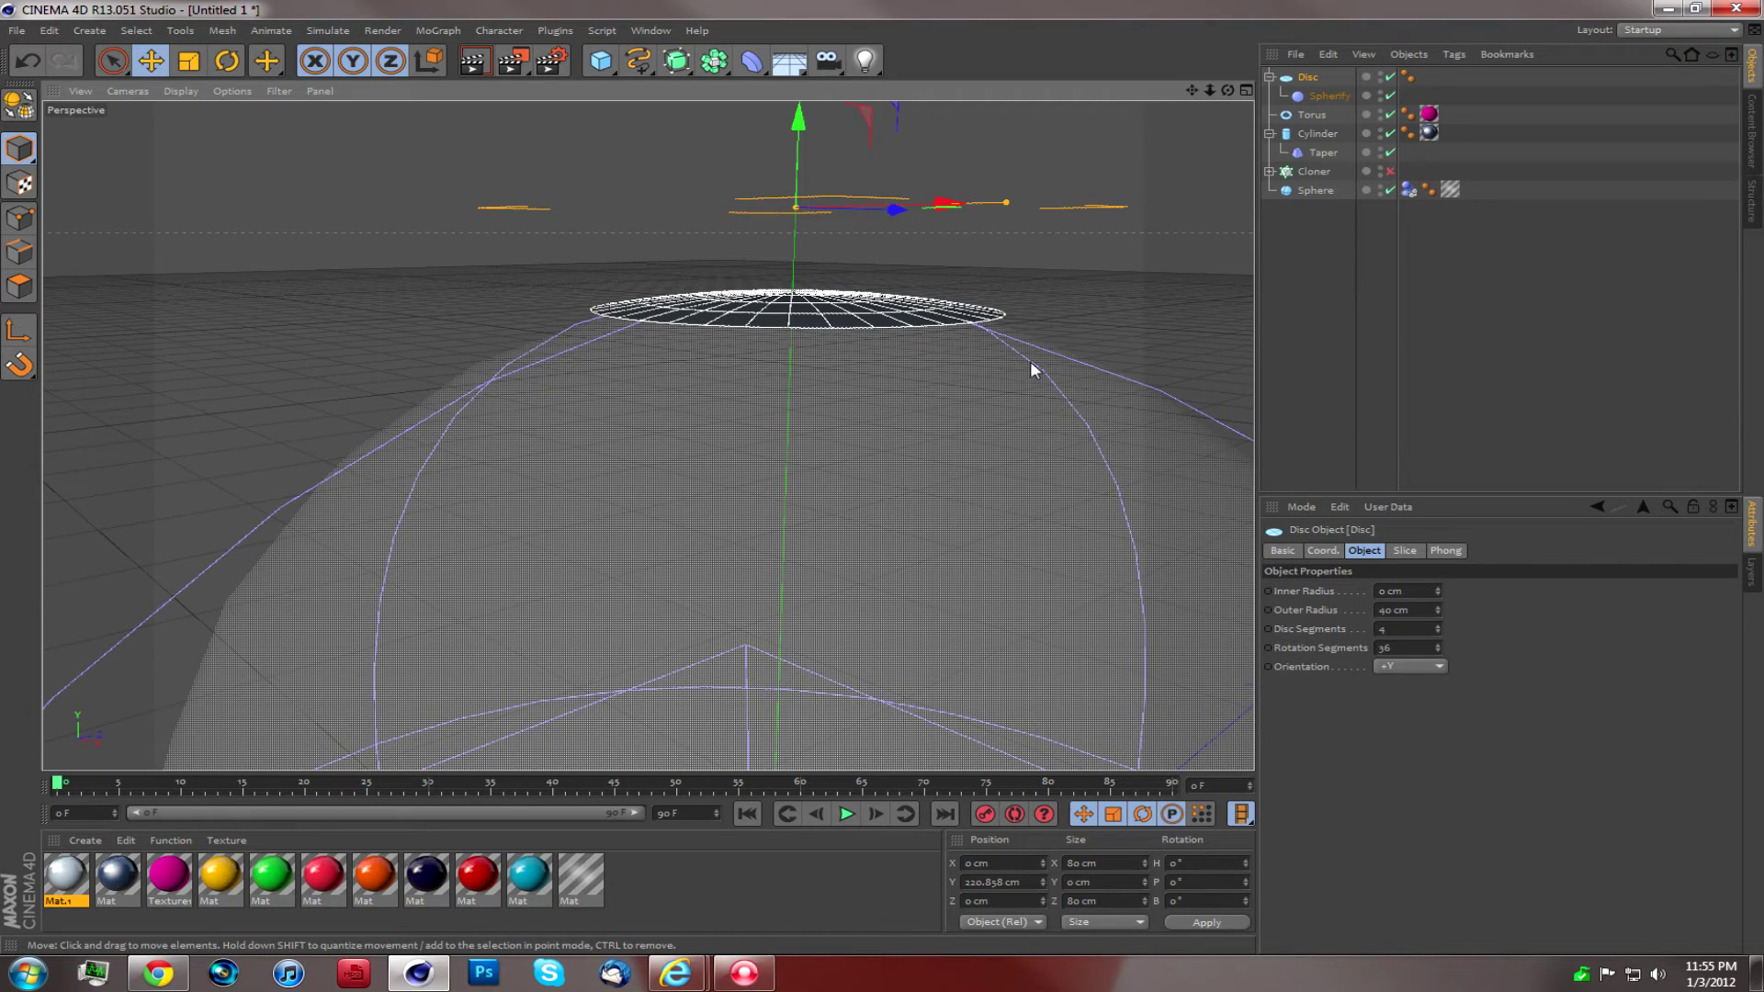
click(1269, 77)
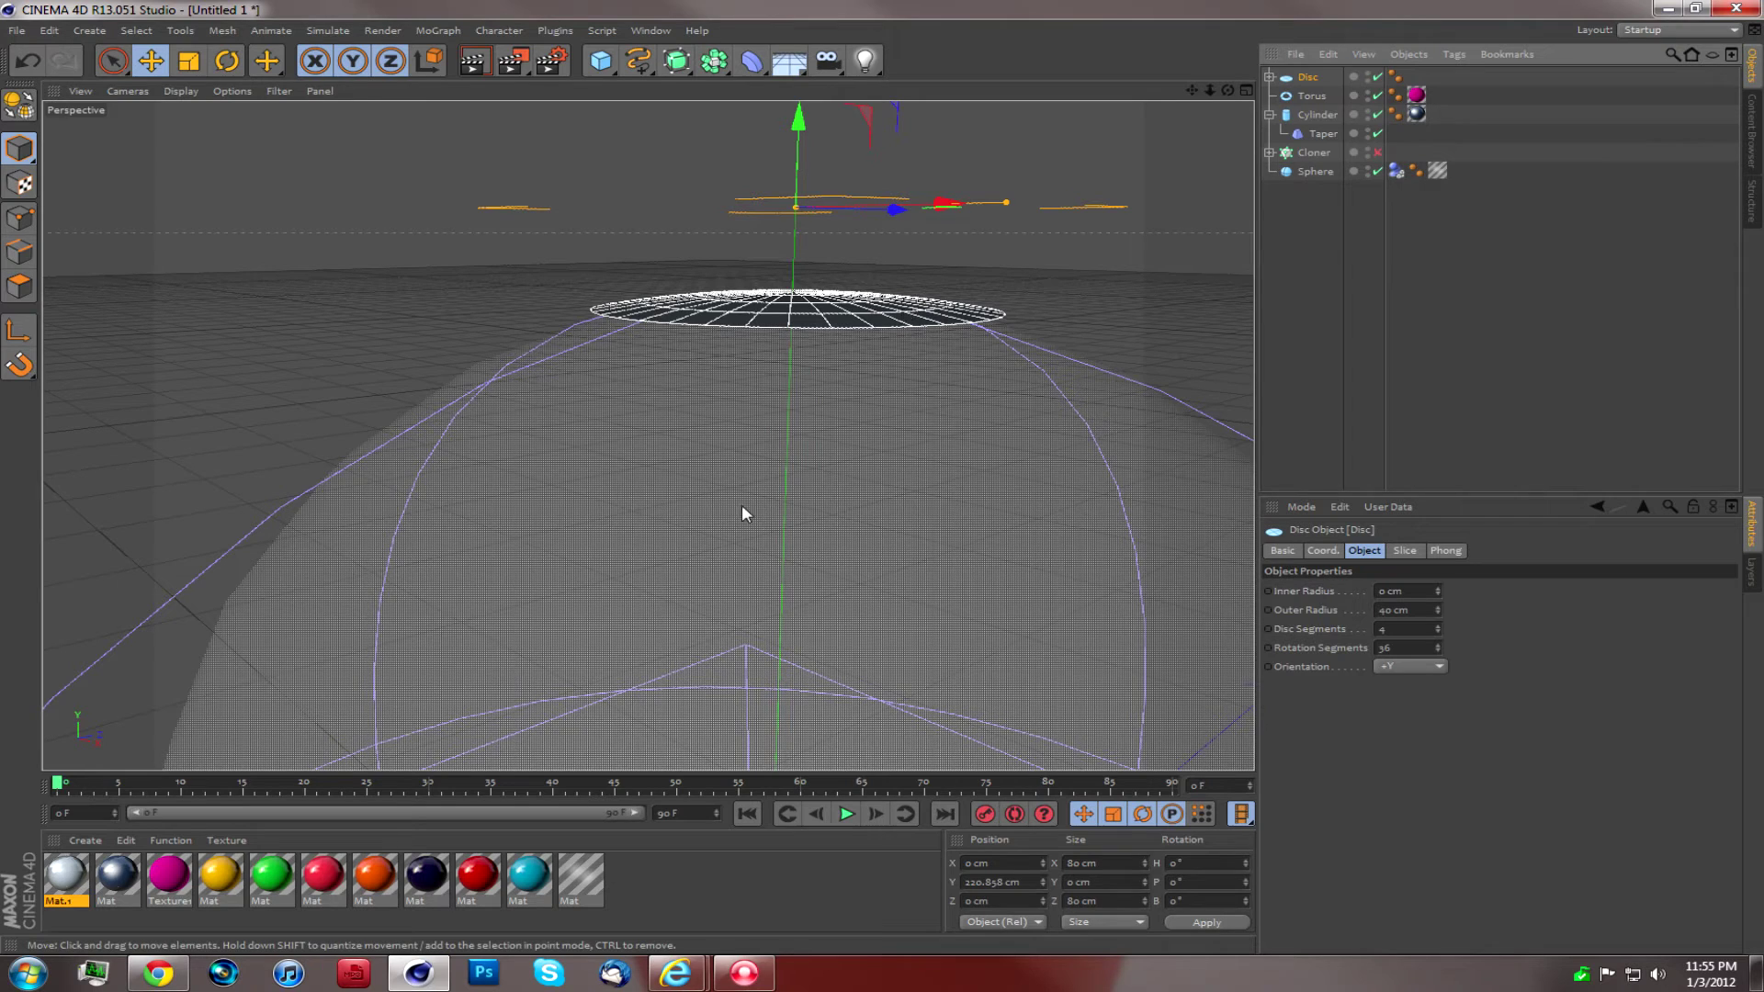
Step: Check the gumball machine reference on the desktop, and add a Cylinder with a 2 cm radius and 238 cm height as the central rod
click(1667, 9)
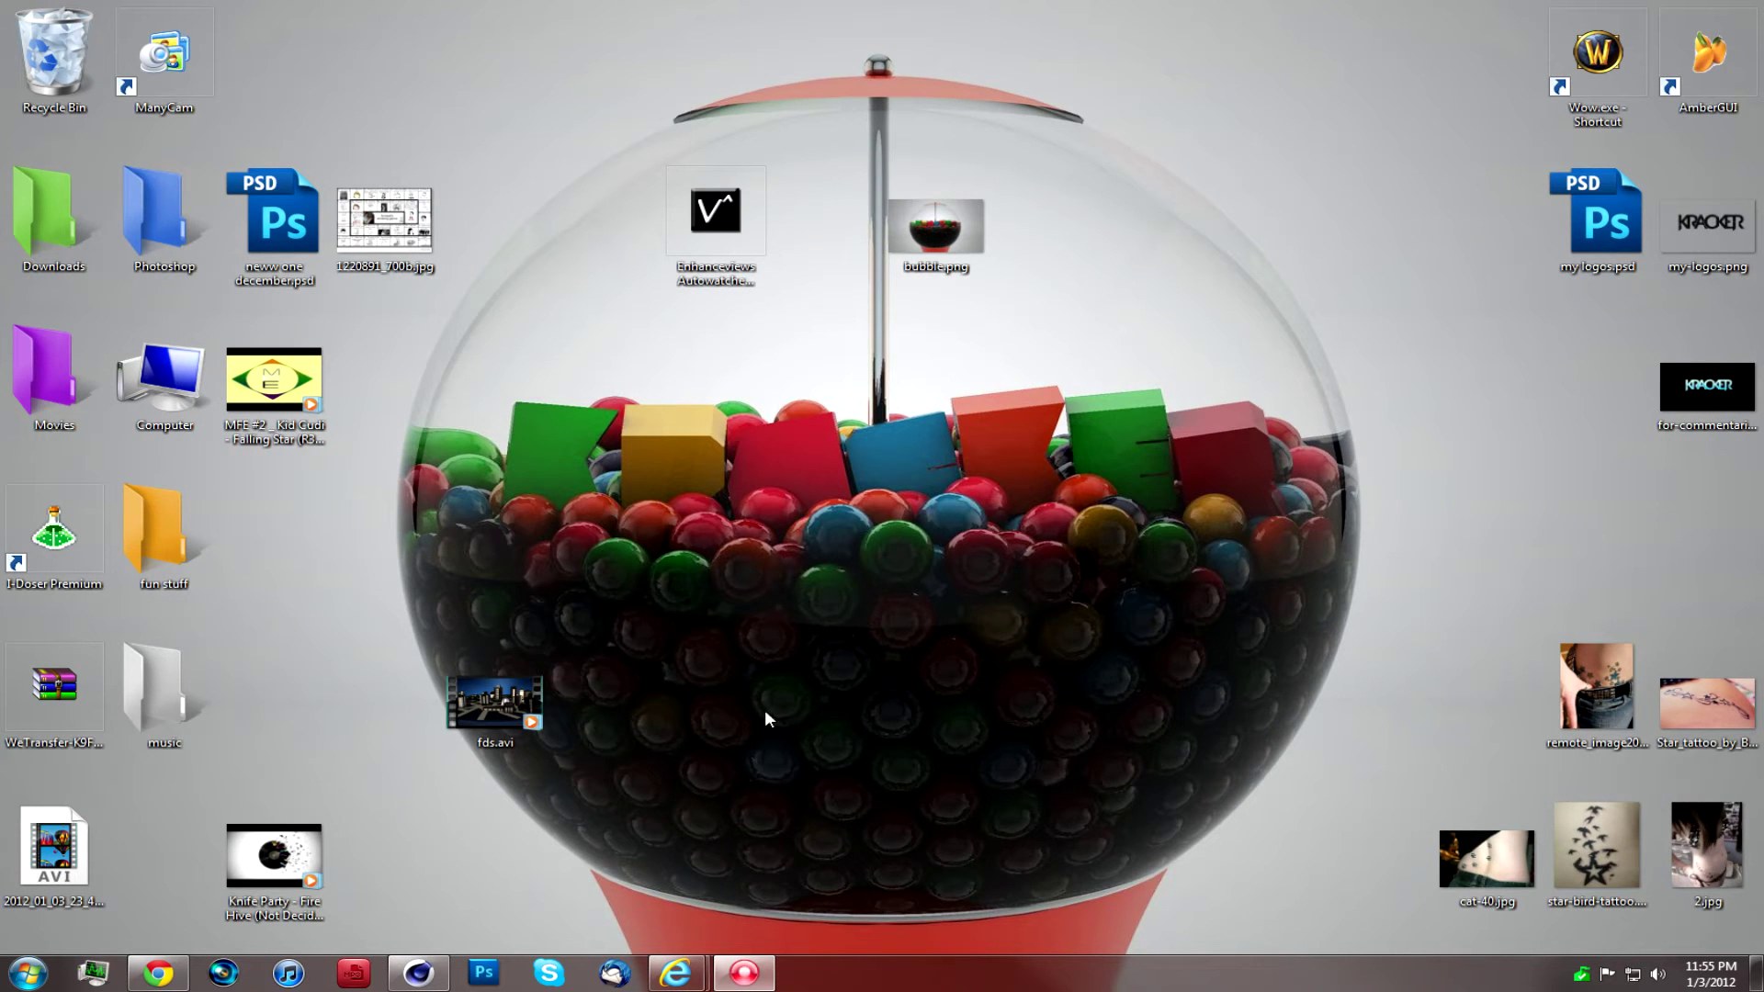
click(418, 973)
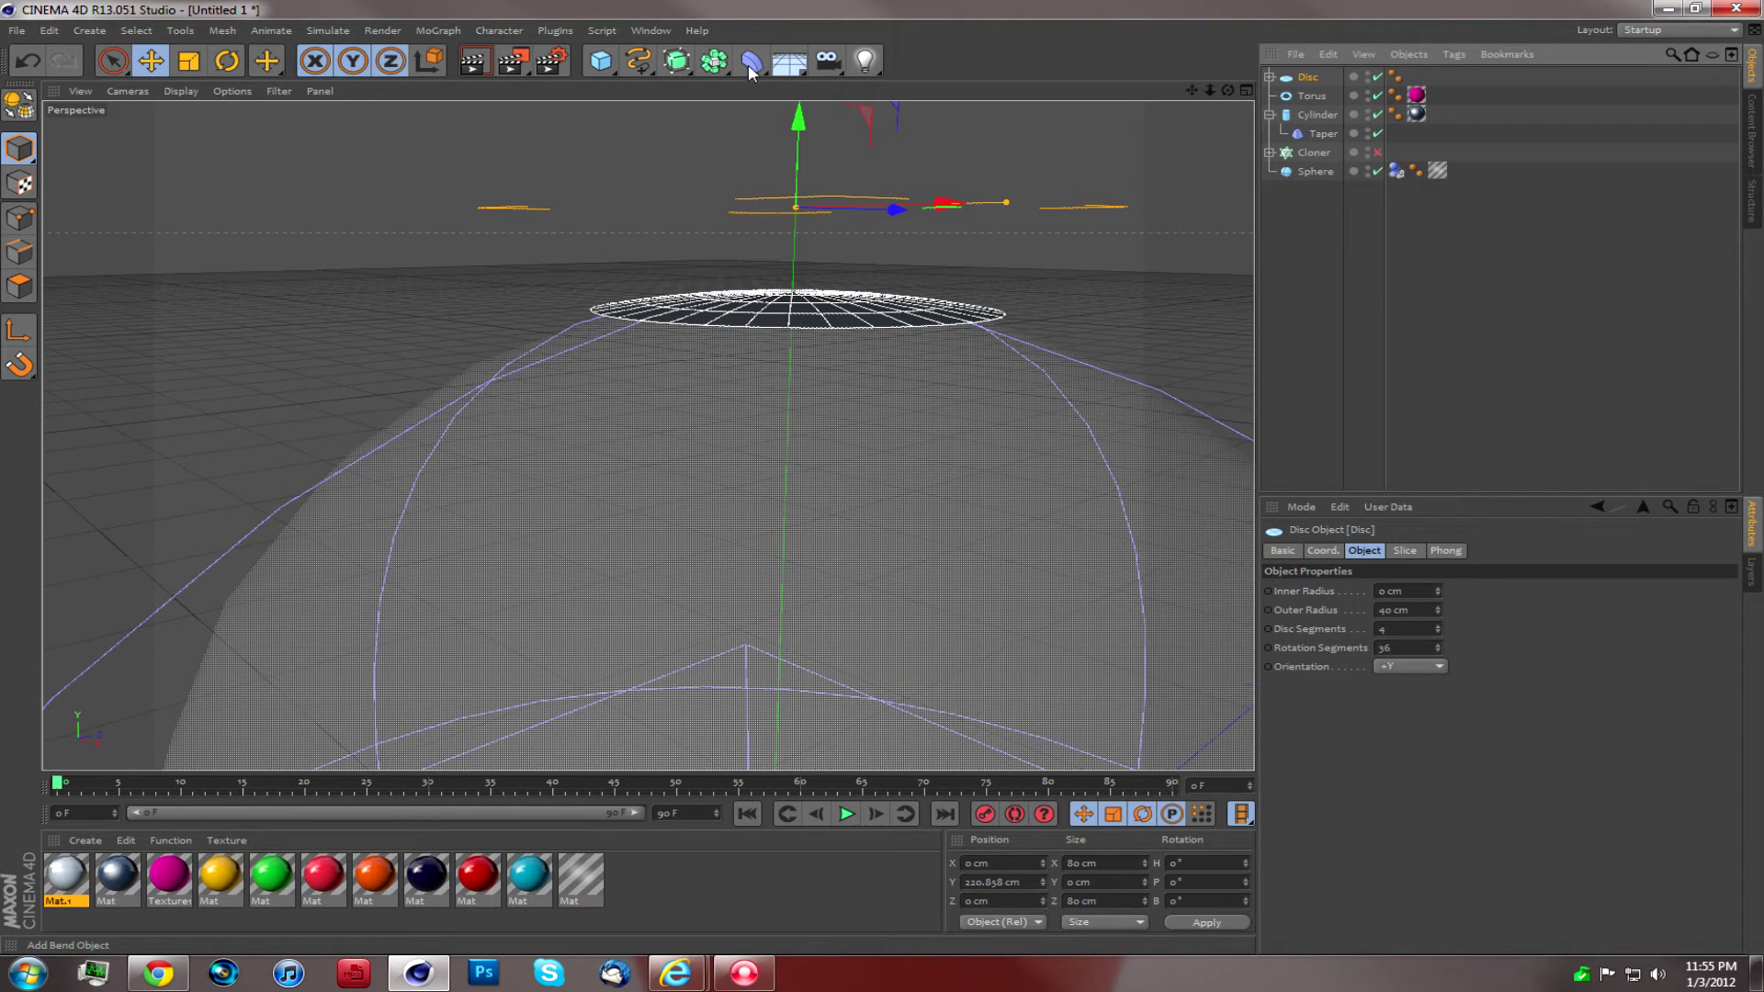
click(609, 62)
click(979, 86)
drag(1211, 83, 1217, 1)
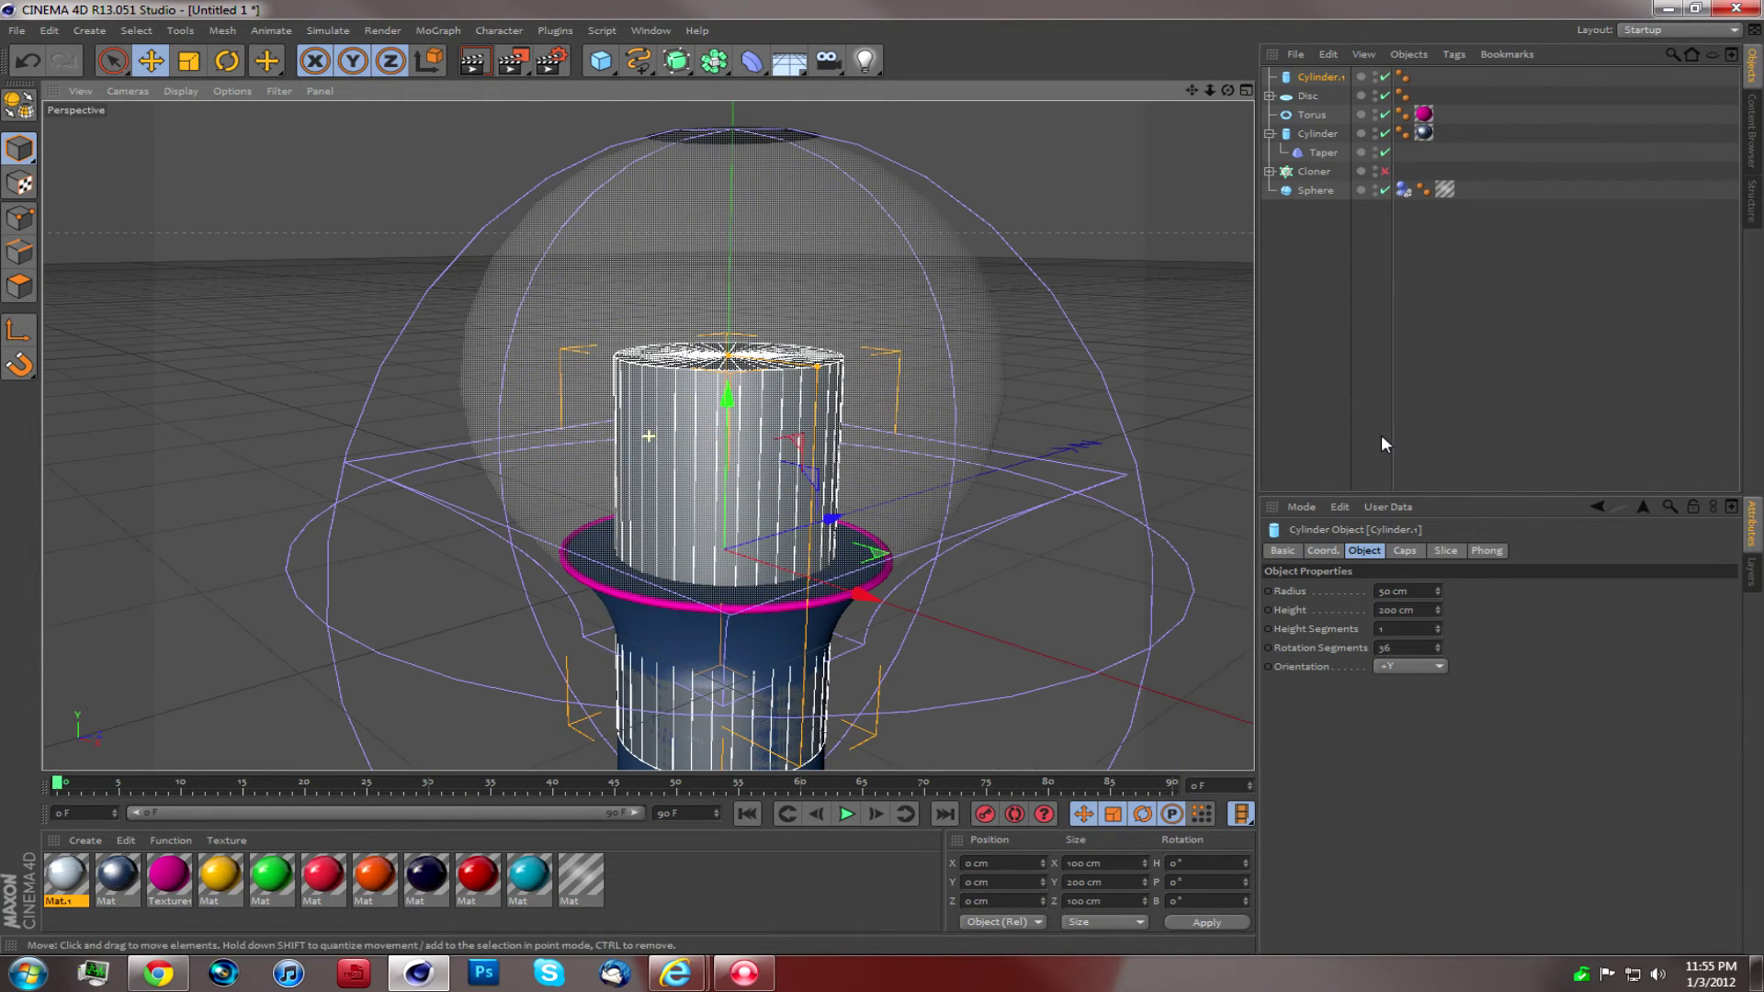
mouse_move(1437, 589)
mouse_down()
mouse_move(1421, 640)
mouse_move(1437, 592)
mouse_up()
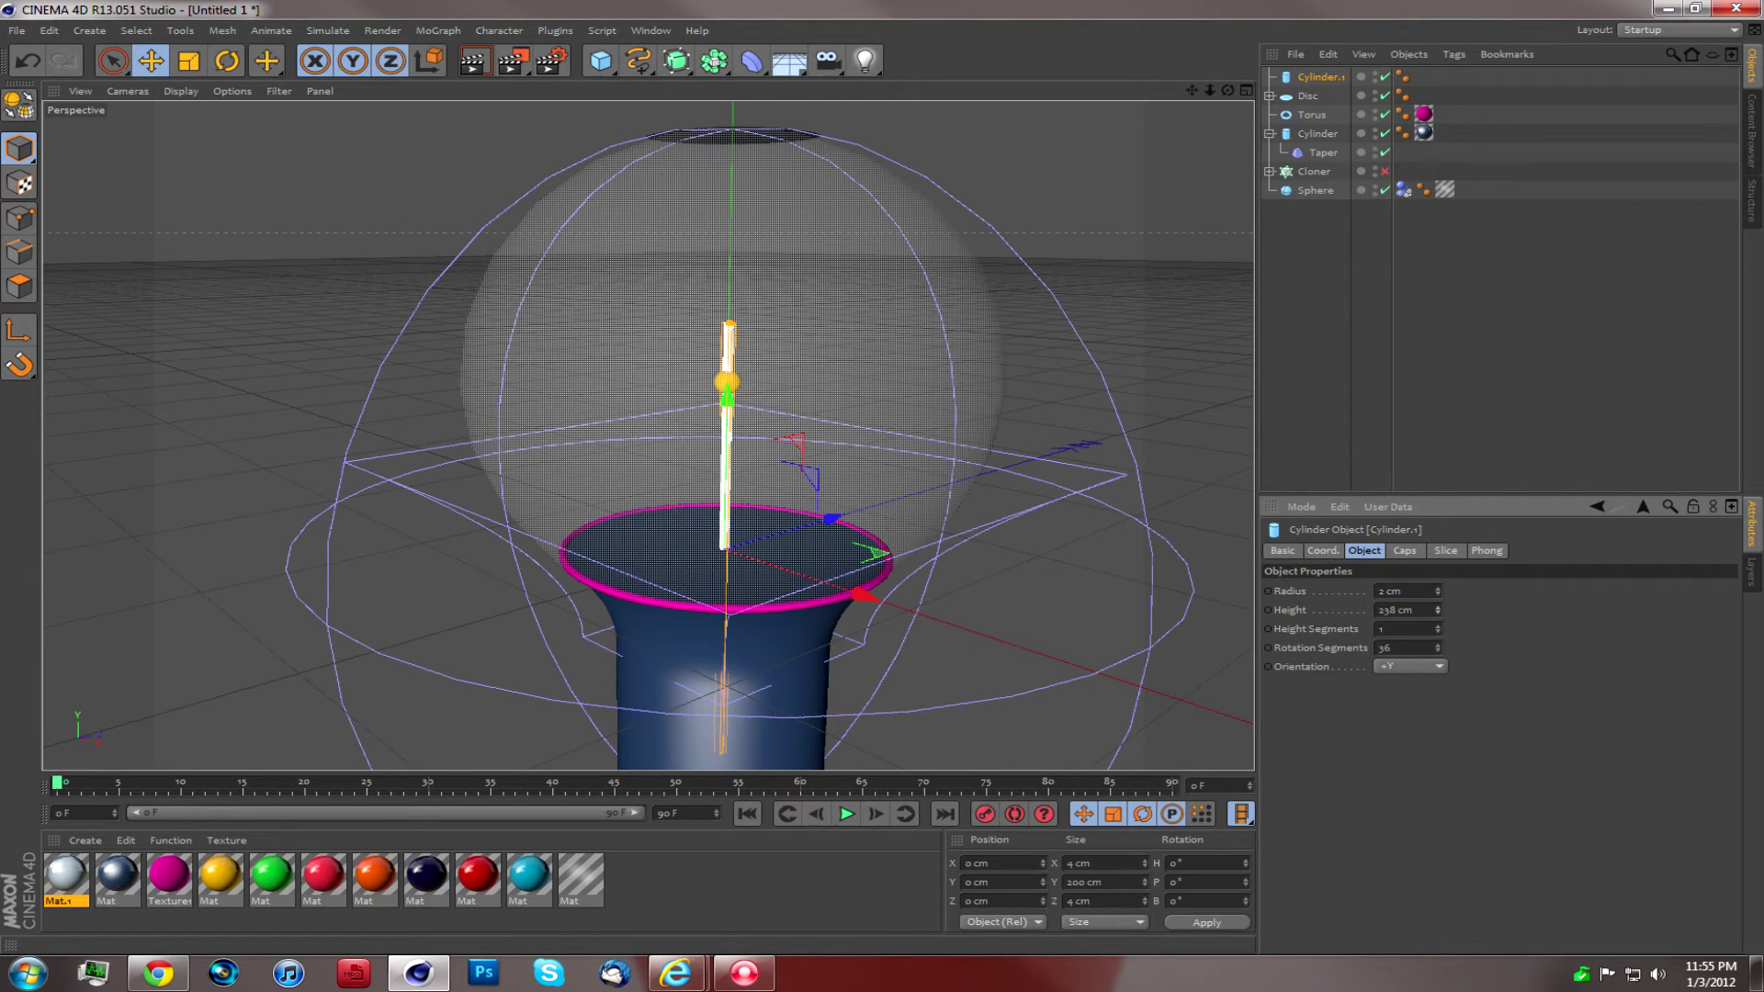
Step: Raise the rod cylinder to about 80 cm on Y and set its height to 256 cm and radius to 1 cm
drag(727, 399, 713, 241)
drag(1438, 587, 1160, 576)
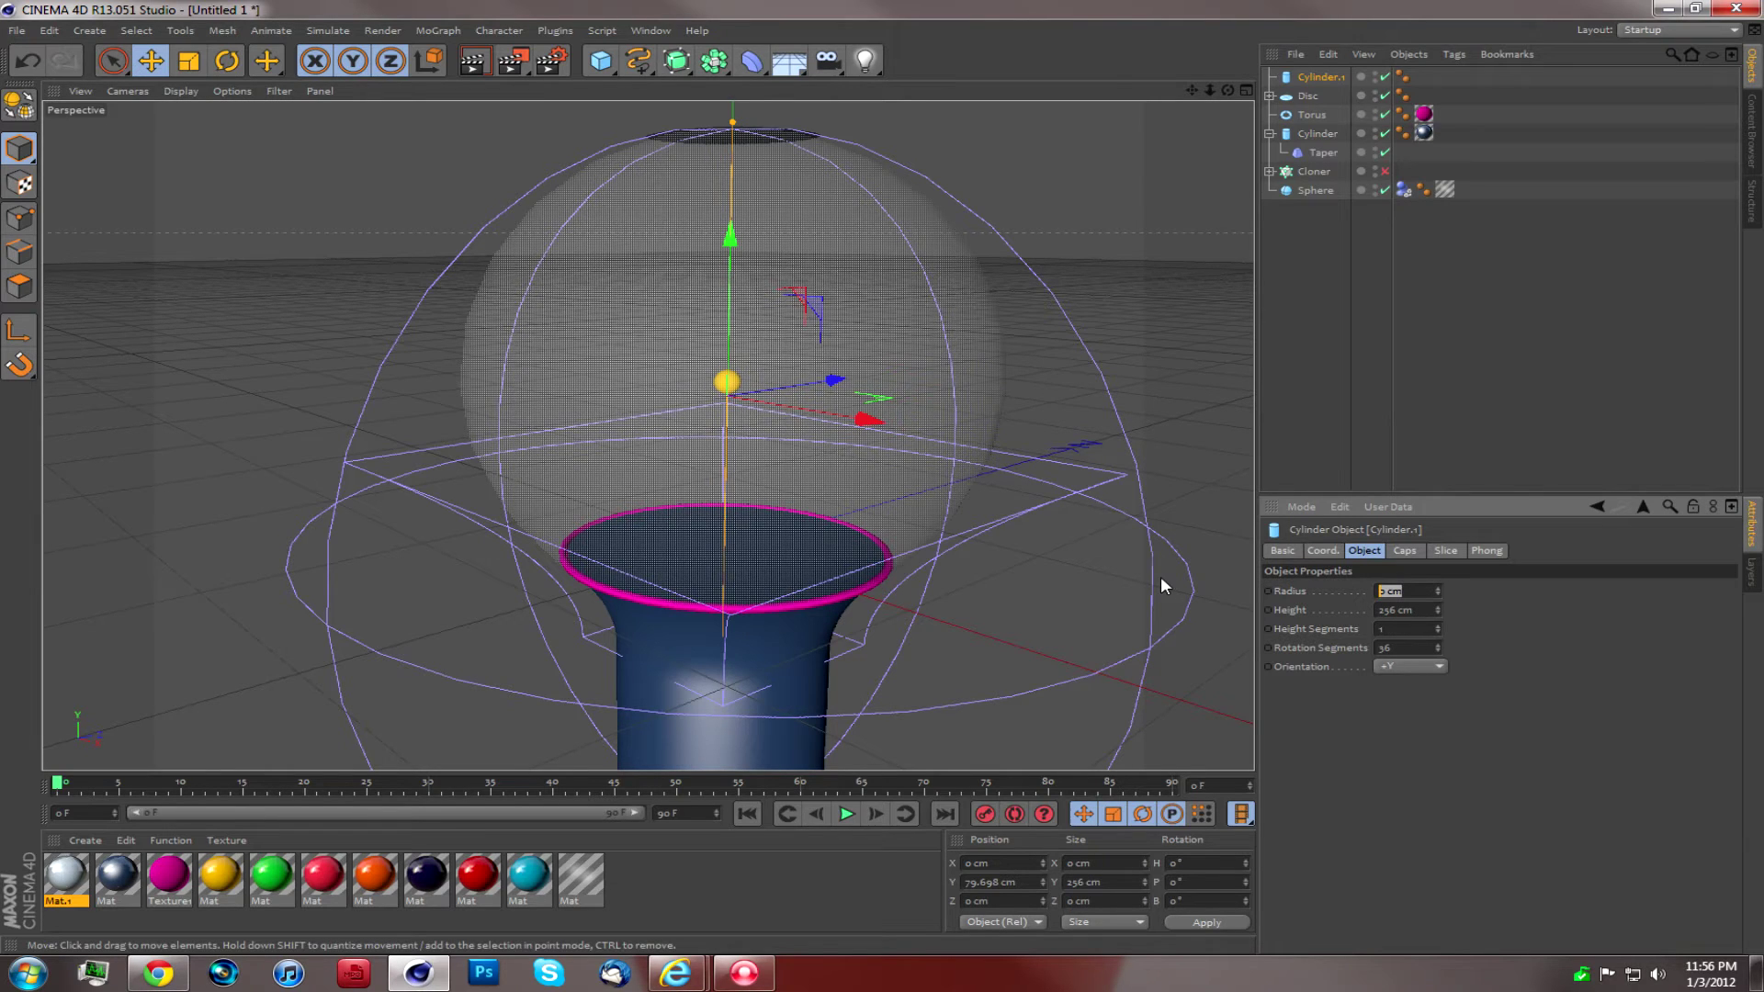
text(1)
click(1331, 780)
Step: Add a Sphere primitive and scale it down to a size of about 14.4 cm
drag(1191, 90, 1143, 424)
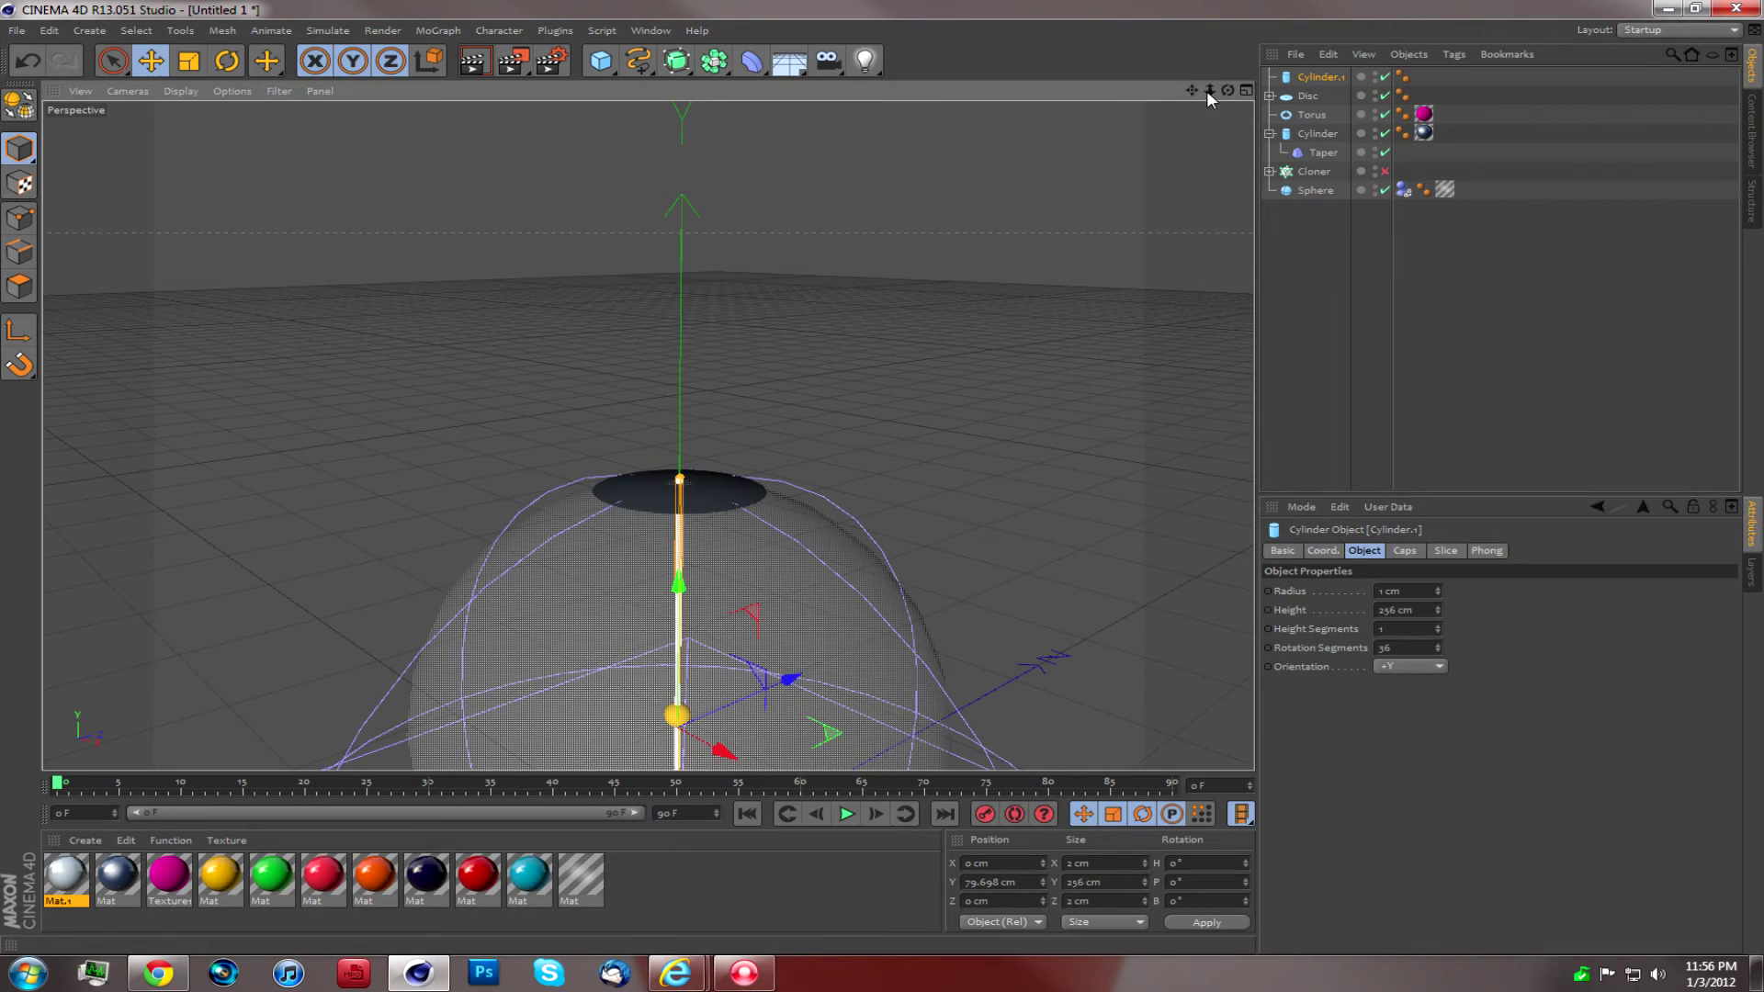
drag(1209, 91, 1235, 156)
drag(1195, 91, 1147, 4)
click(609, 62)
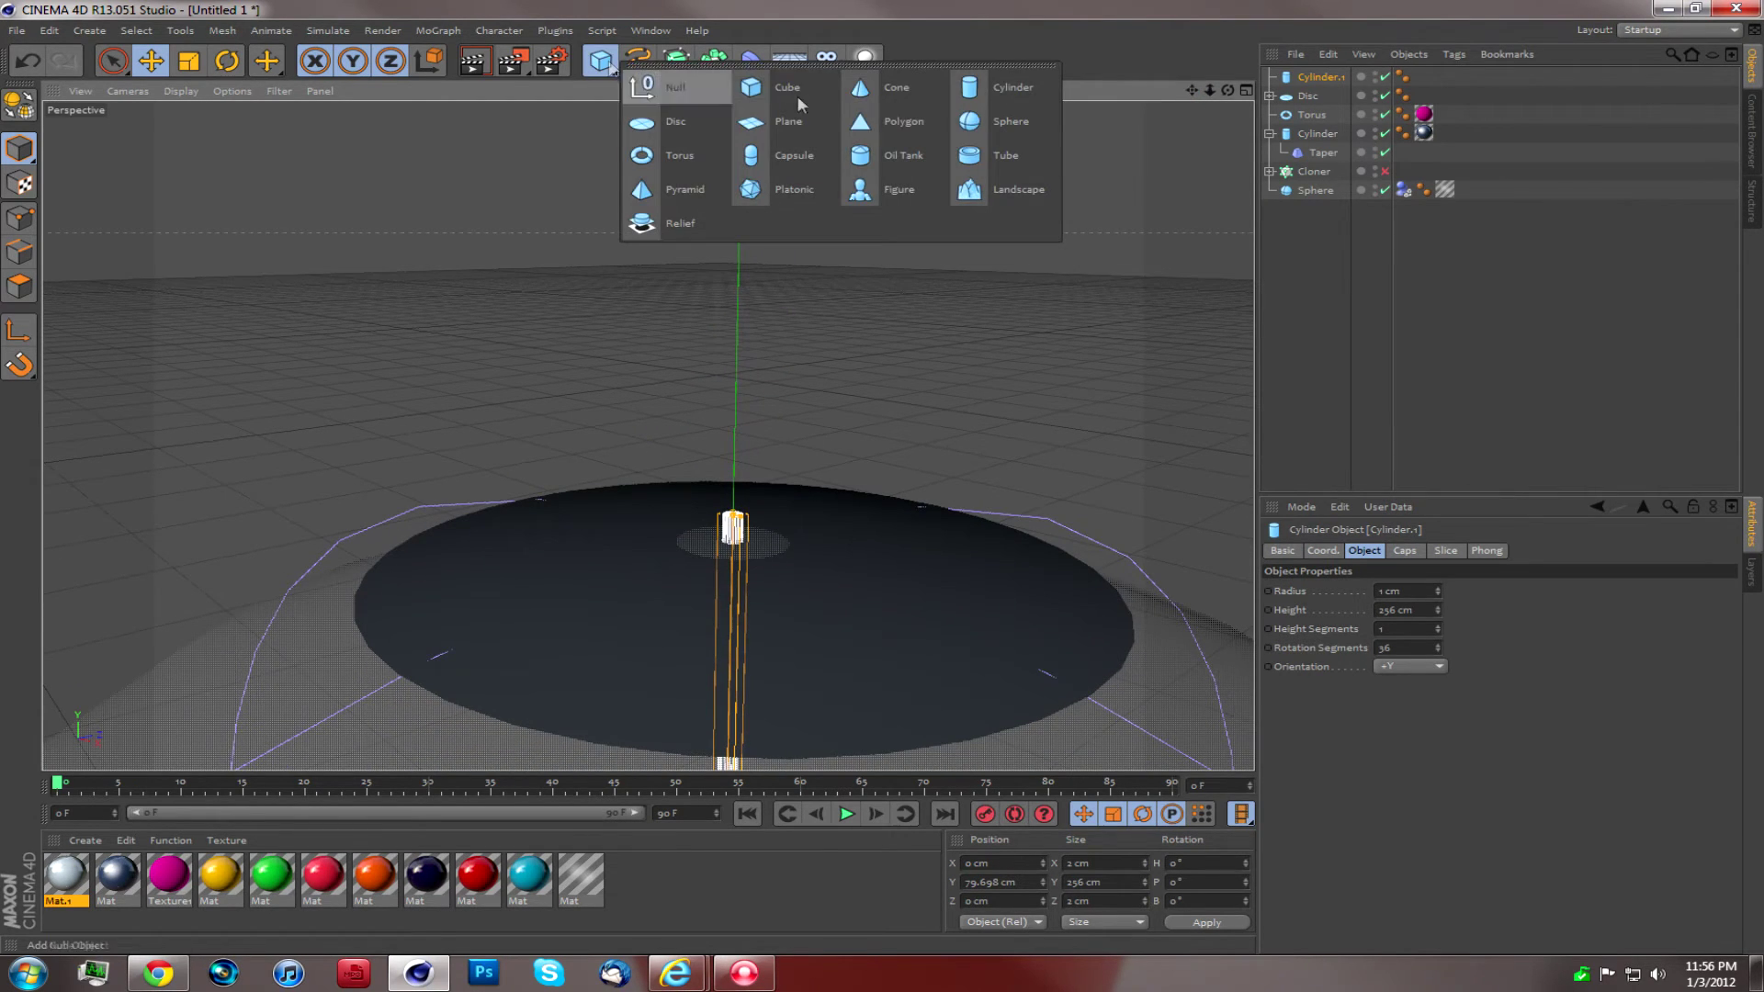
click(981, 127)
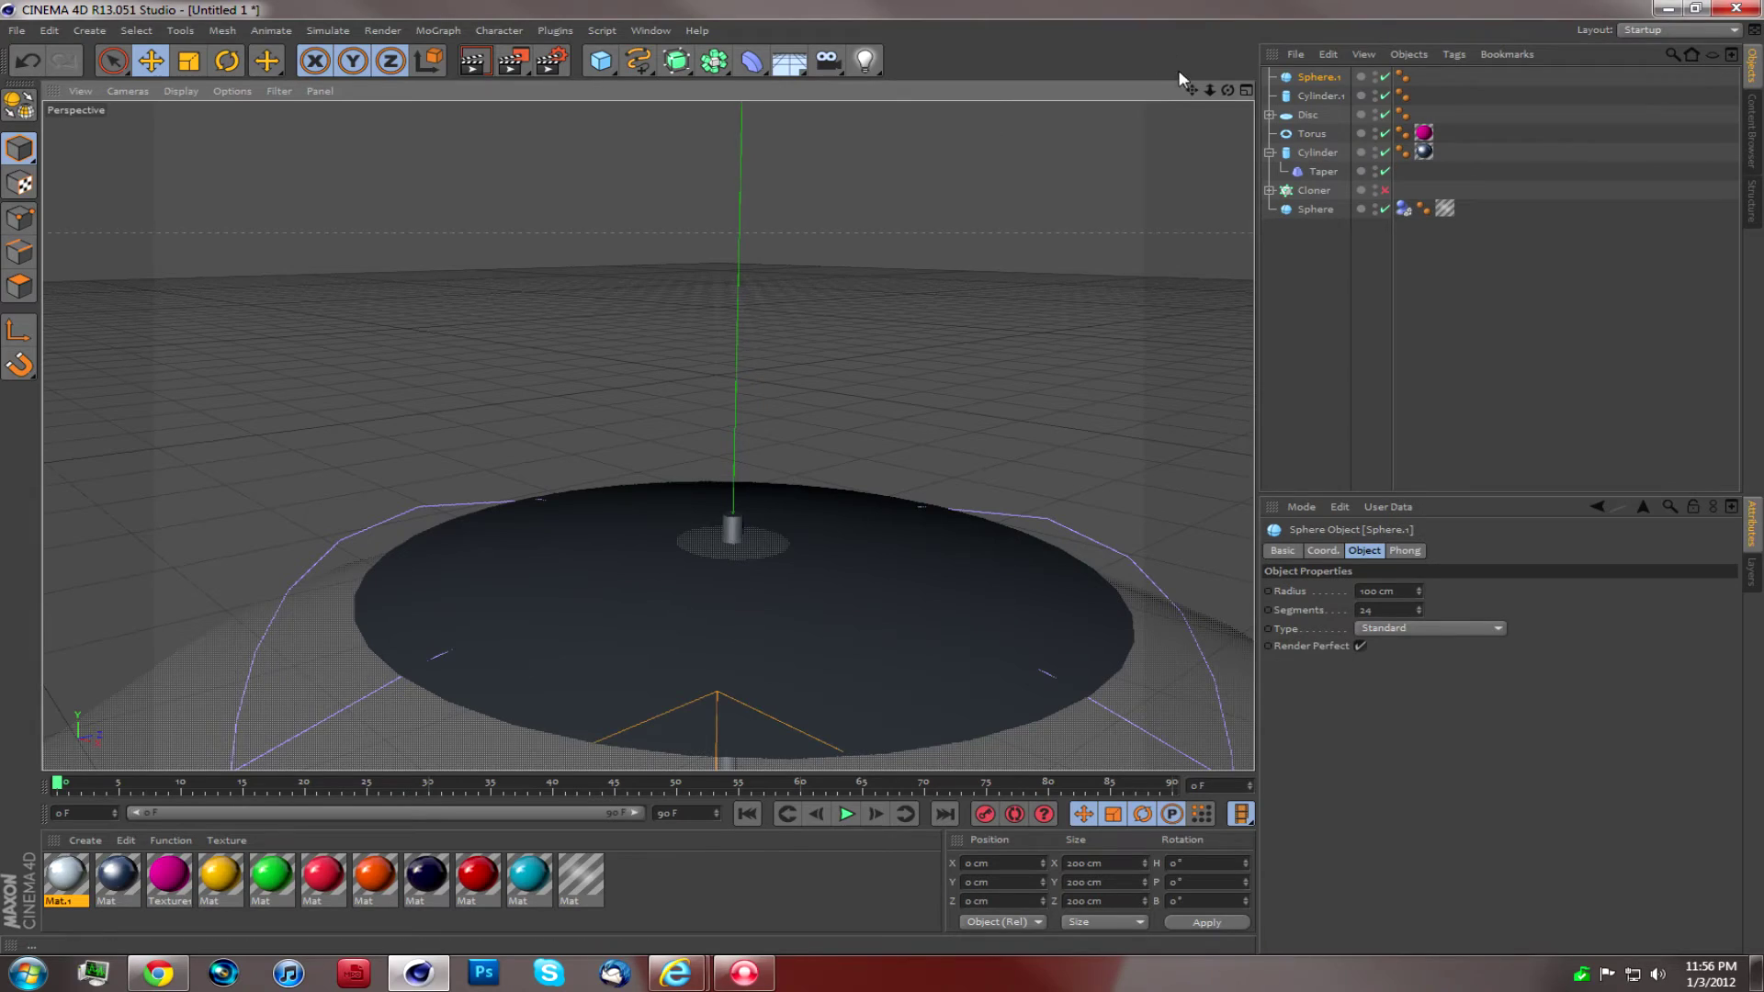
drag(1191, 90, 1204, 6)
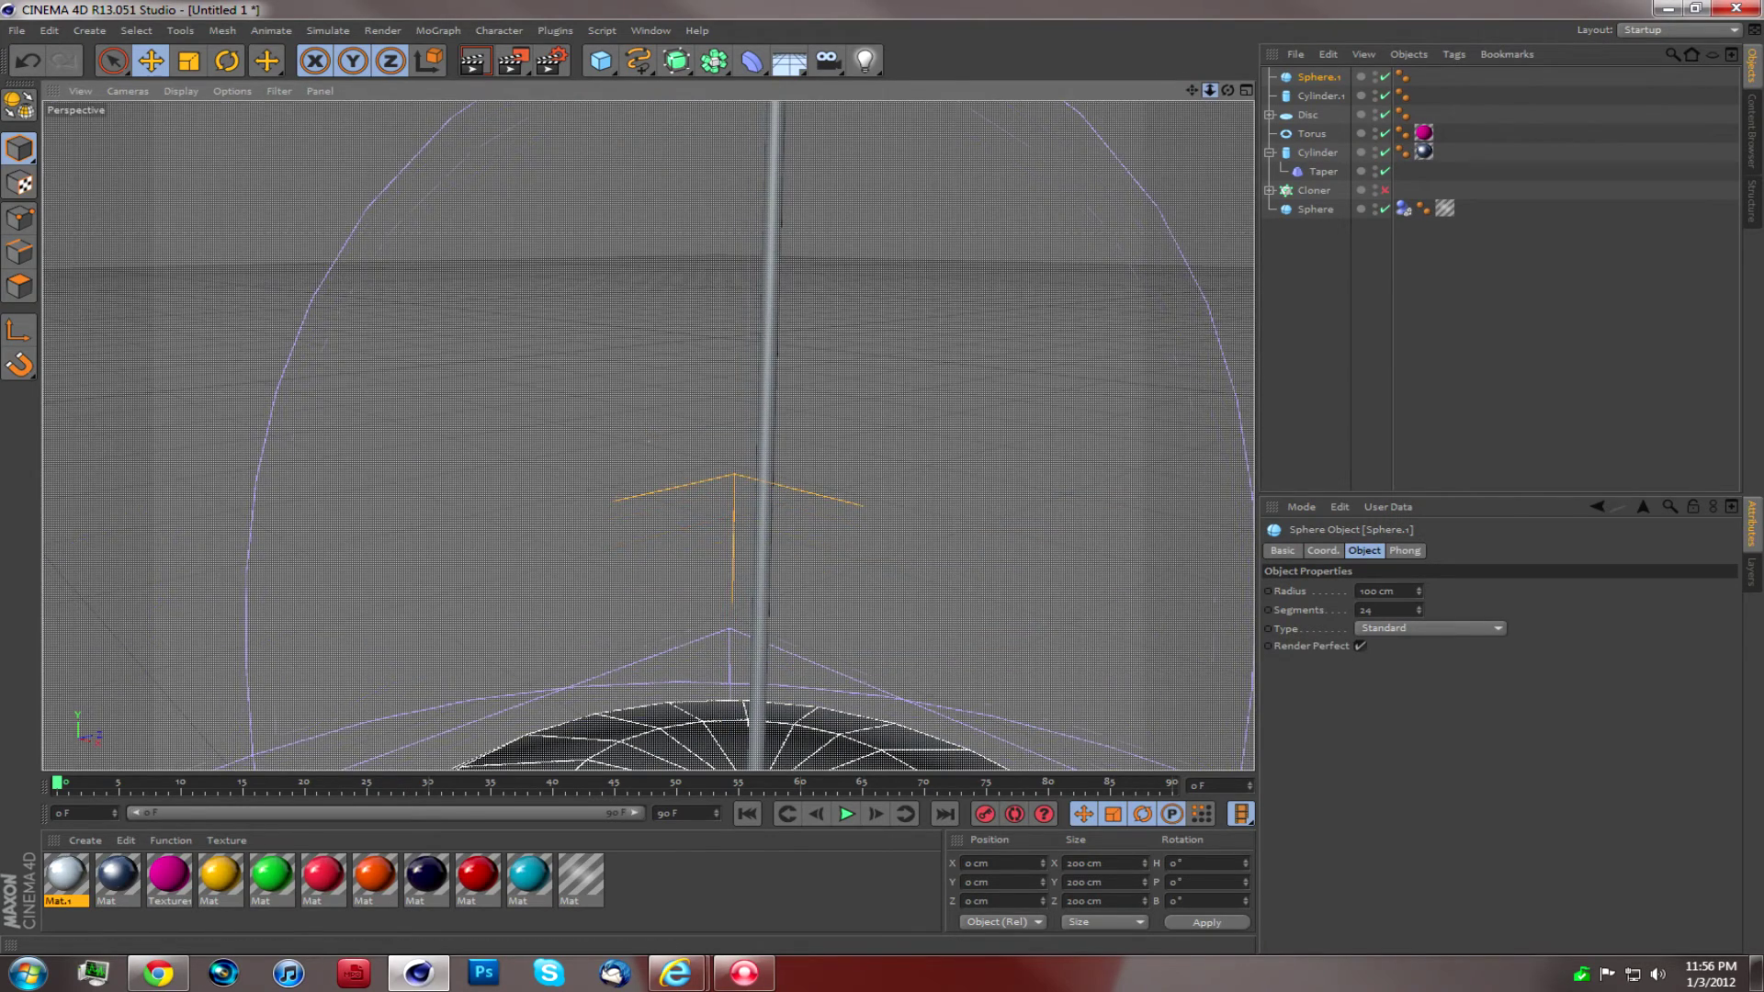
drag(1210, 90, 1148, 92)
drag(649, 436, 720, 251)
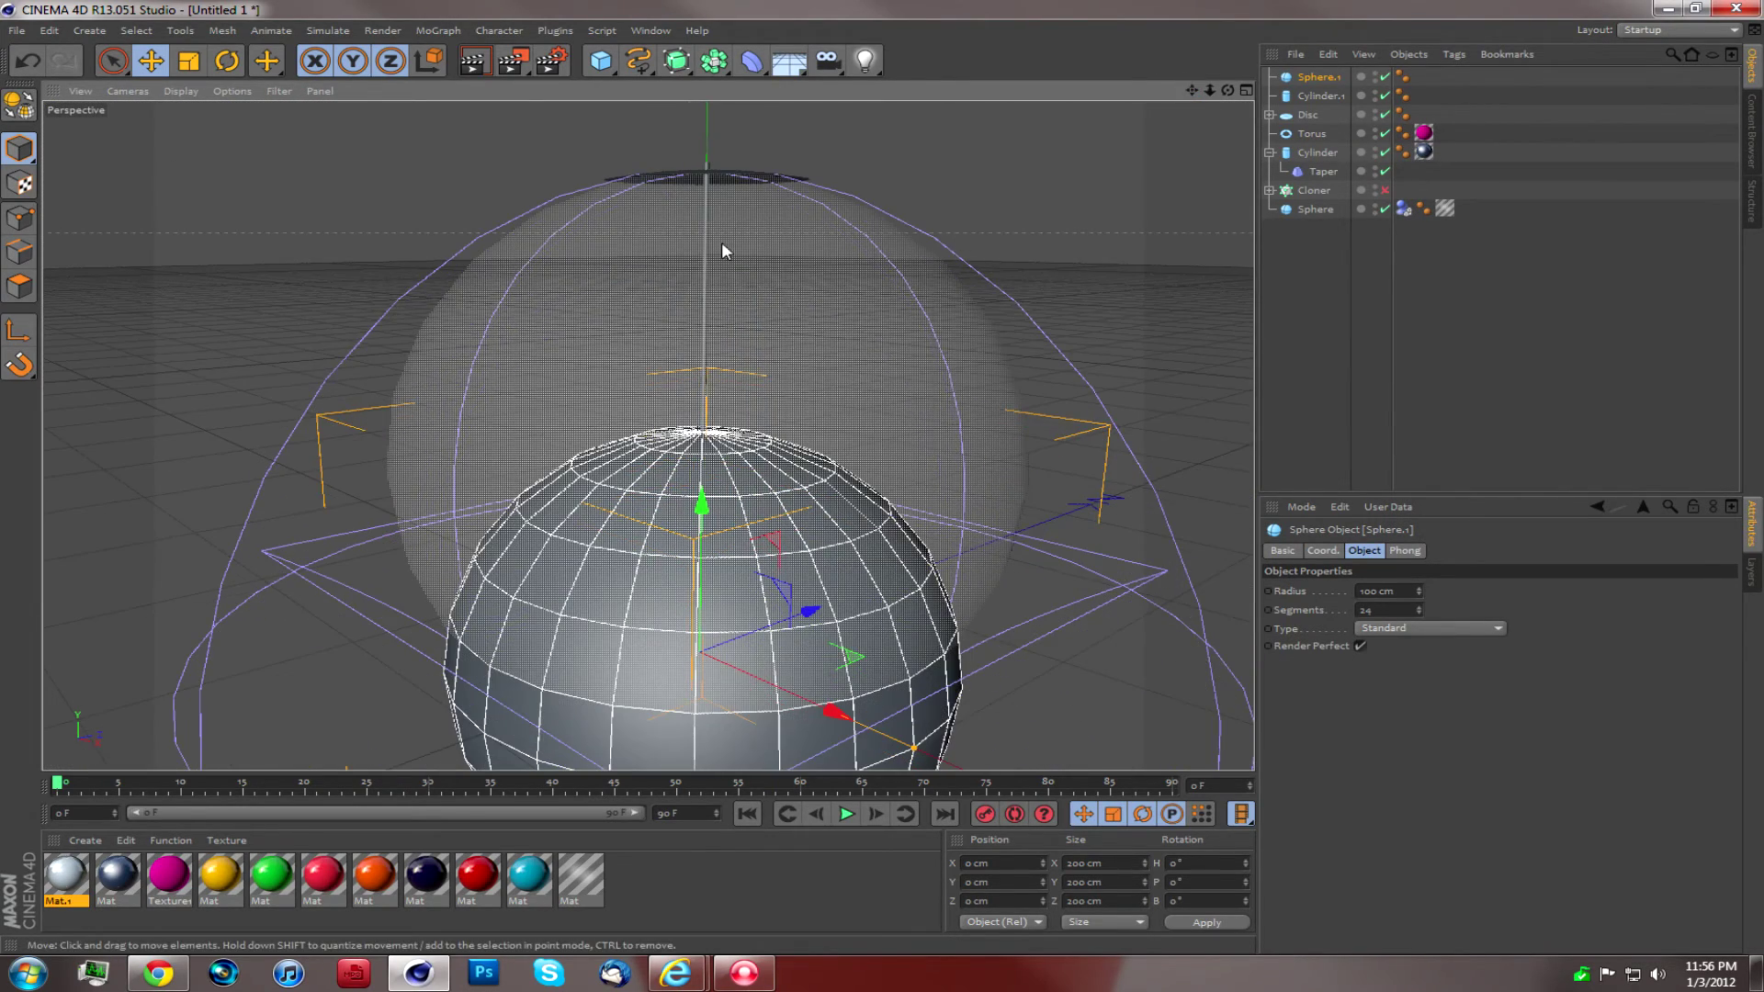
key(t)
drag(1183, 395, 500, 691)
Step: Raise the small Sphere to about 211 cm on Y so it sits on the lid
key(e)
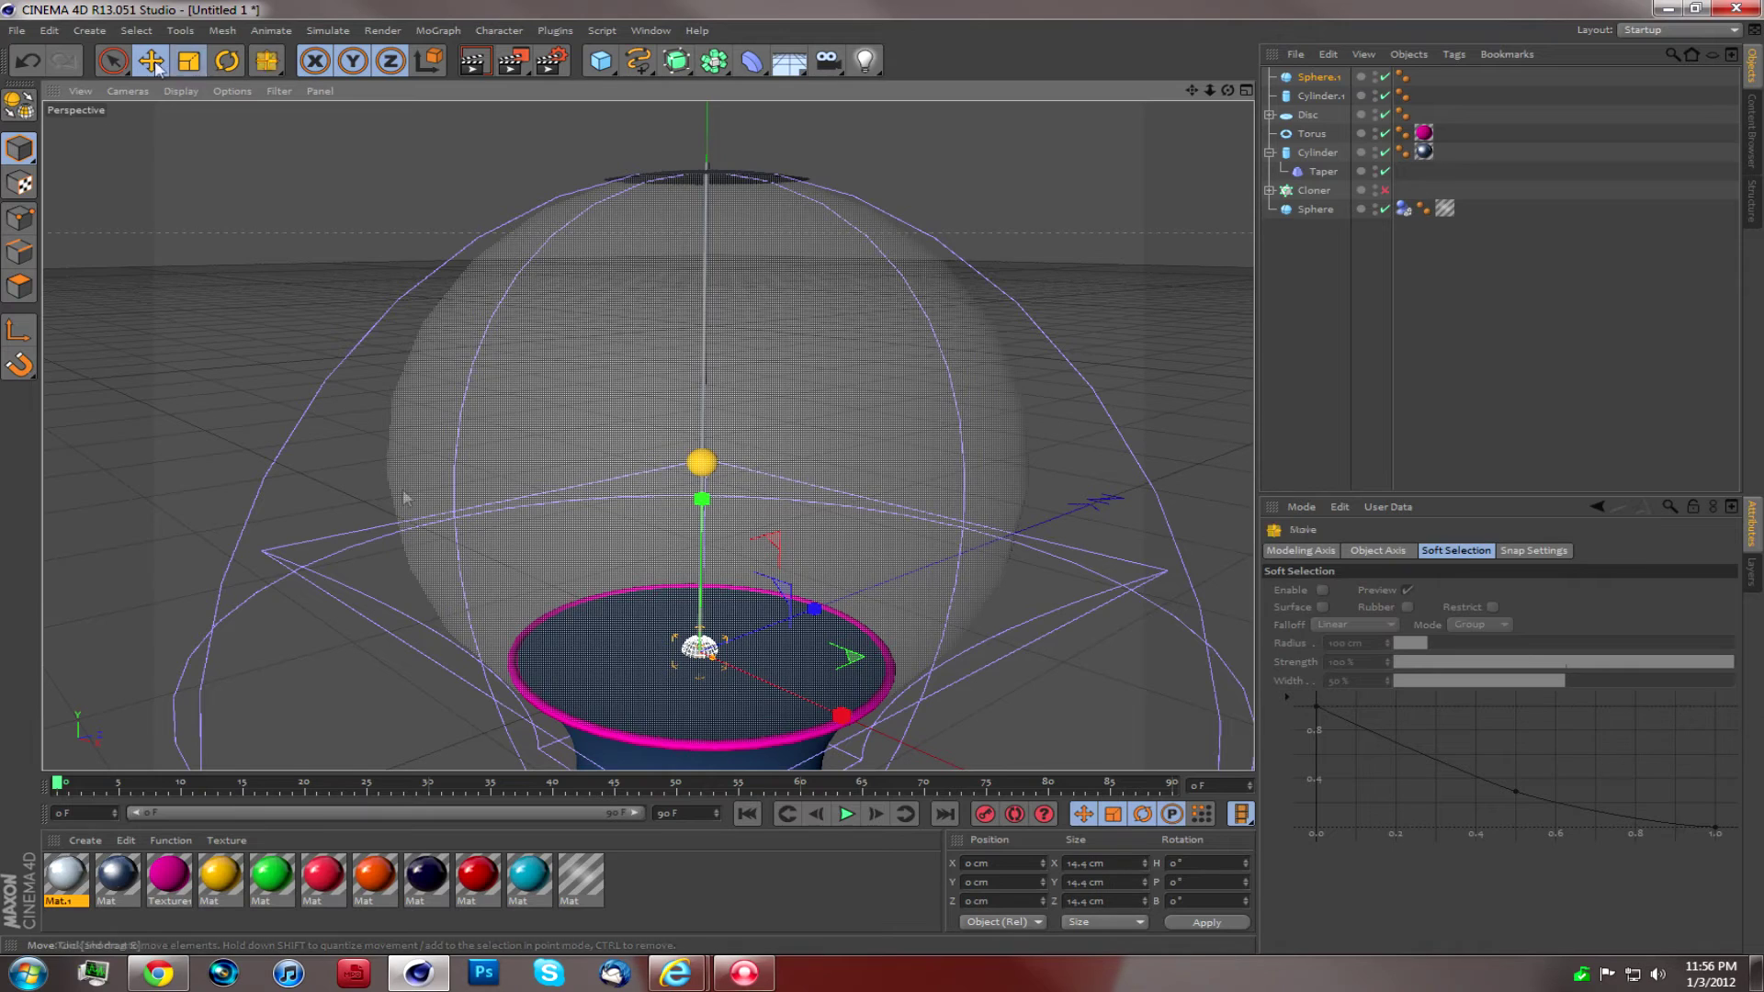
drag(700, 504, 706, 18)
drag(1210, 90, 1141, 443)
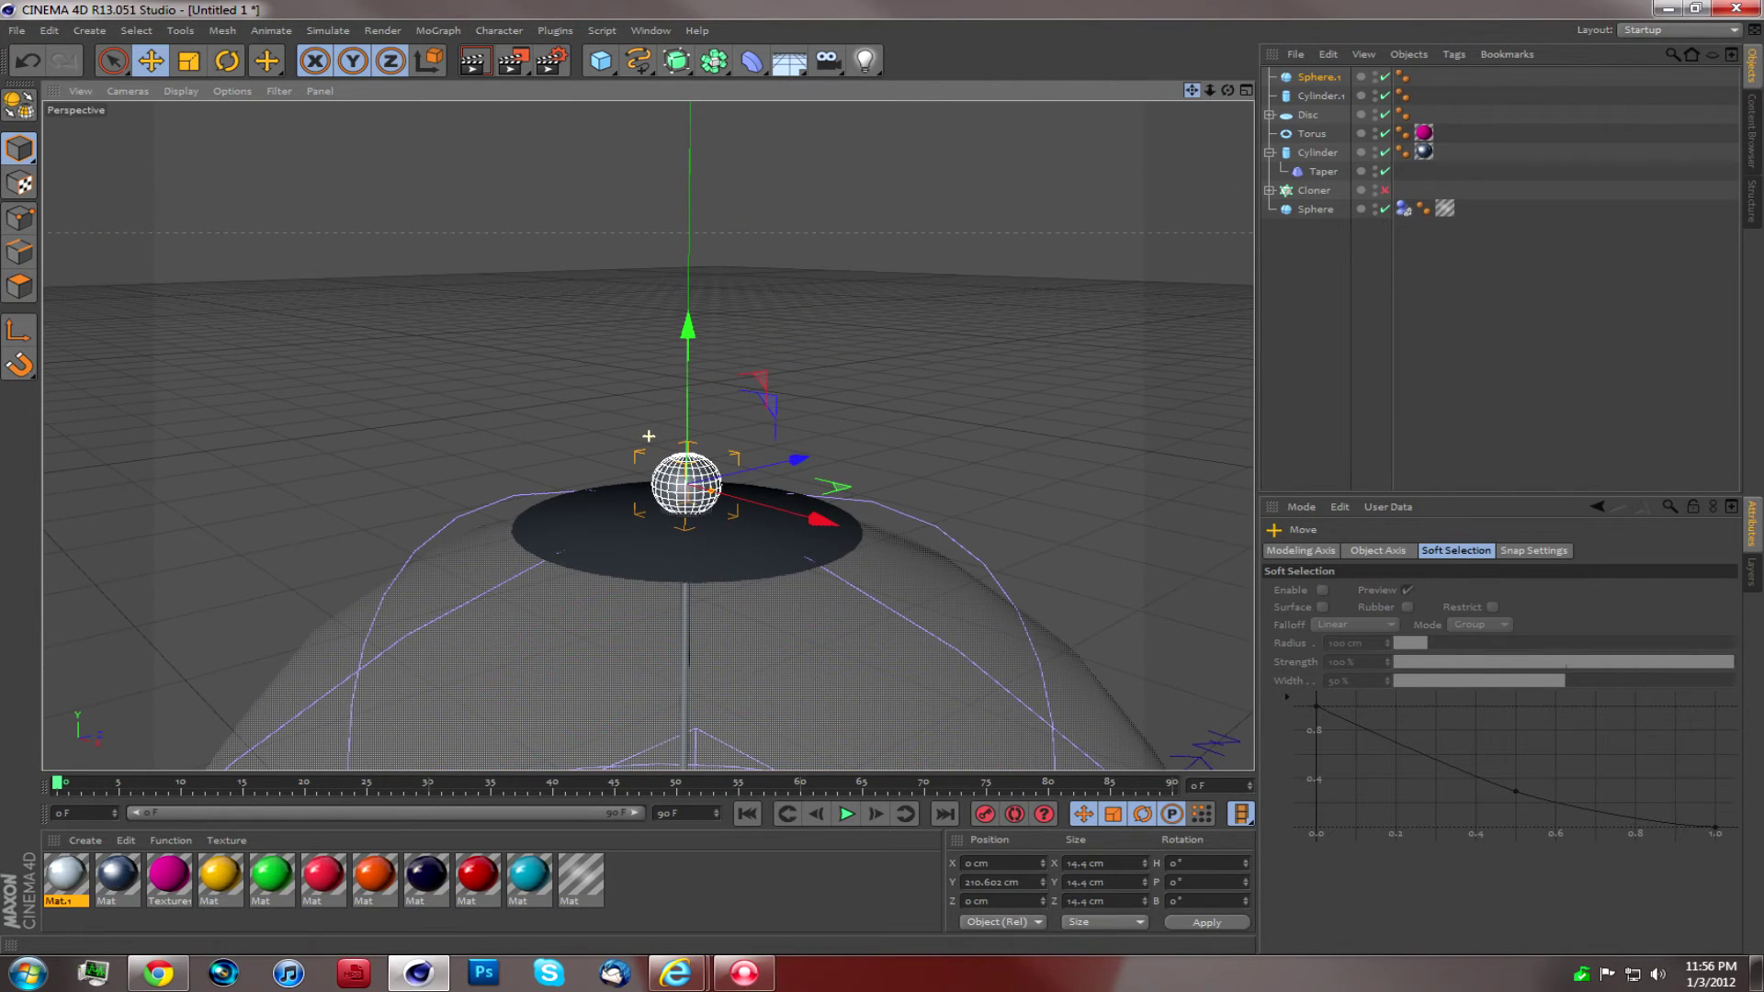
Step: Scale the small Sphere down to about 12.3 cm and lower it to about 208 cm on Y
key(t)
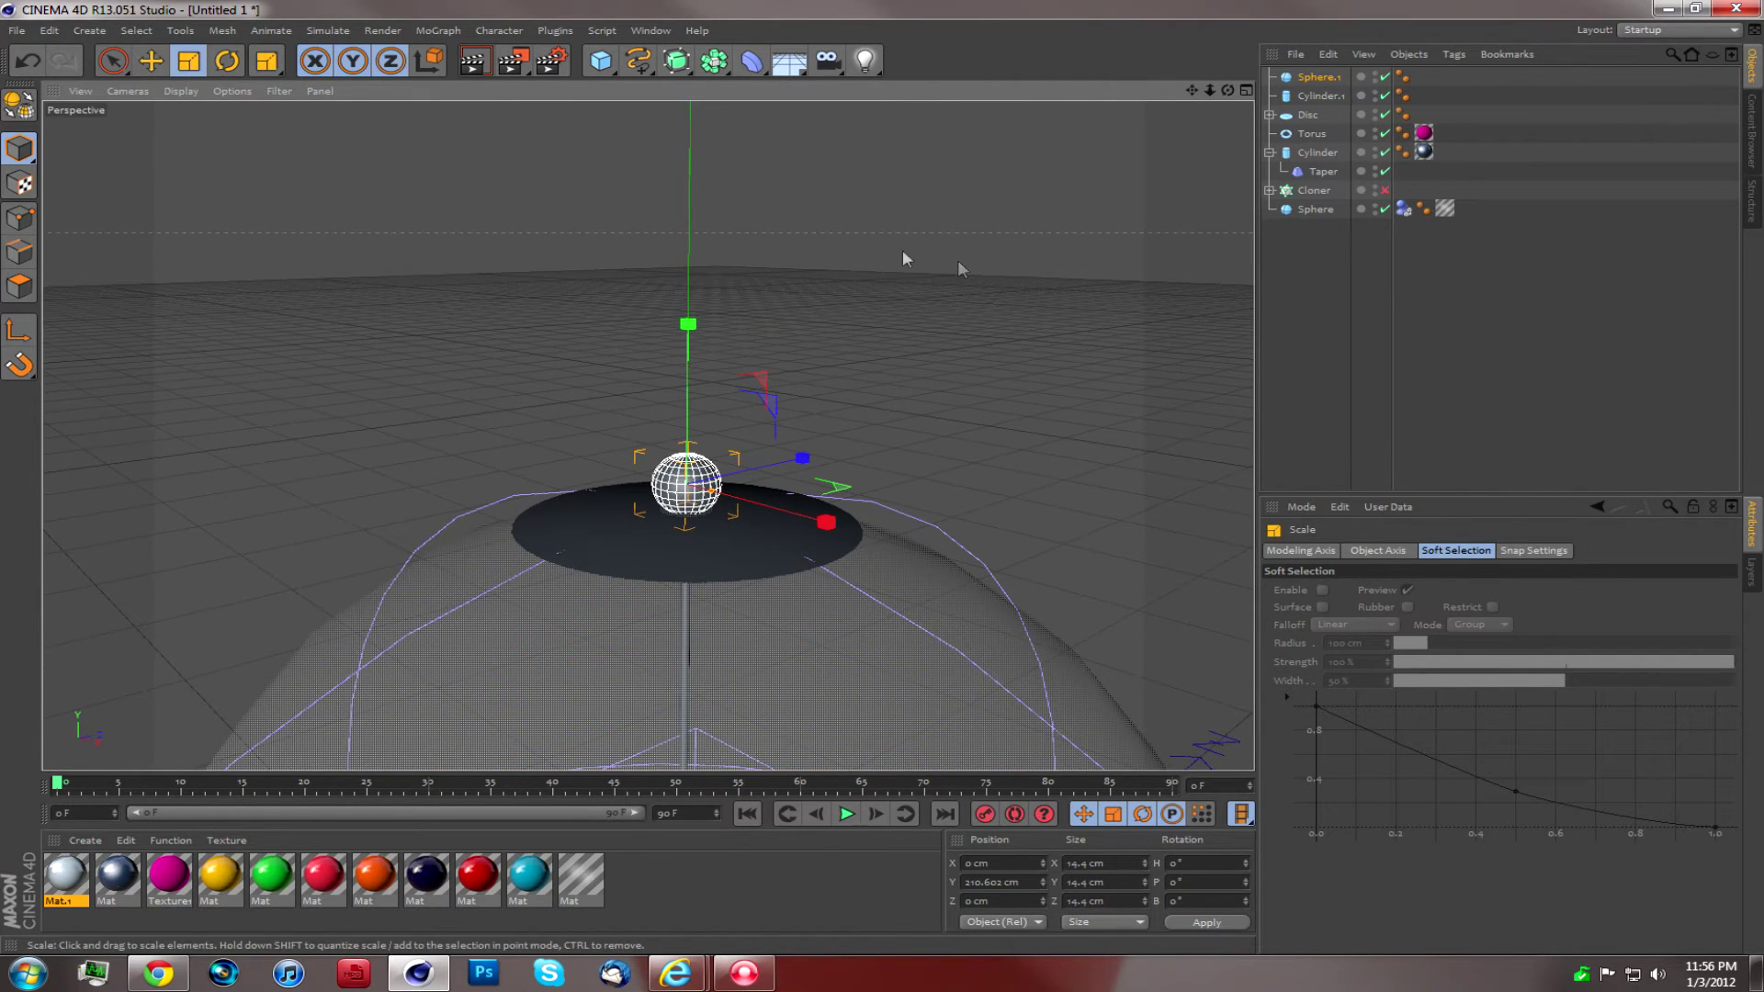
drag(885, 290, 842, 290)
key(e)
drag(688, 336, 904, 377)
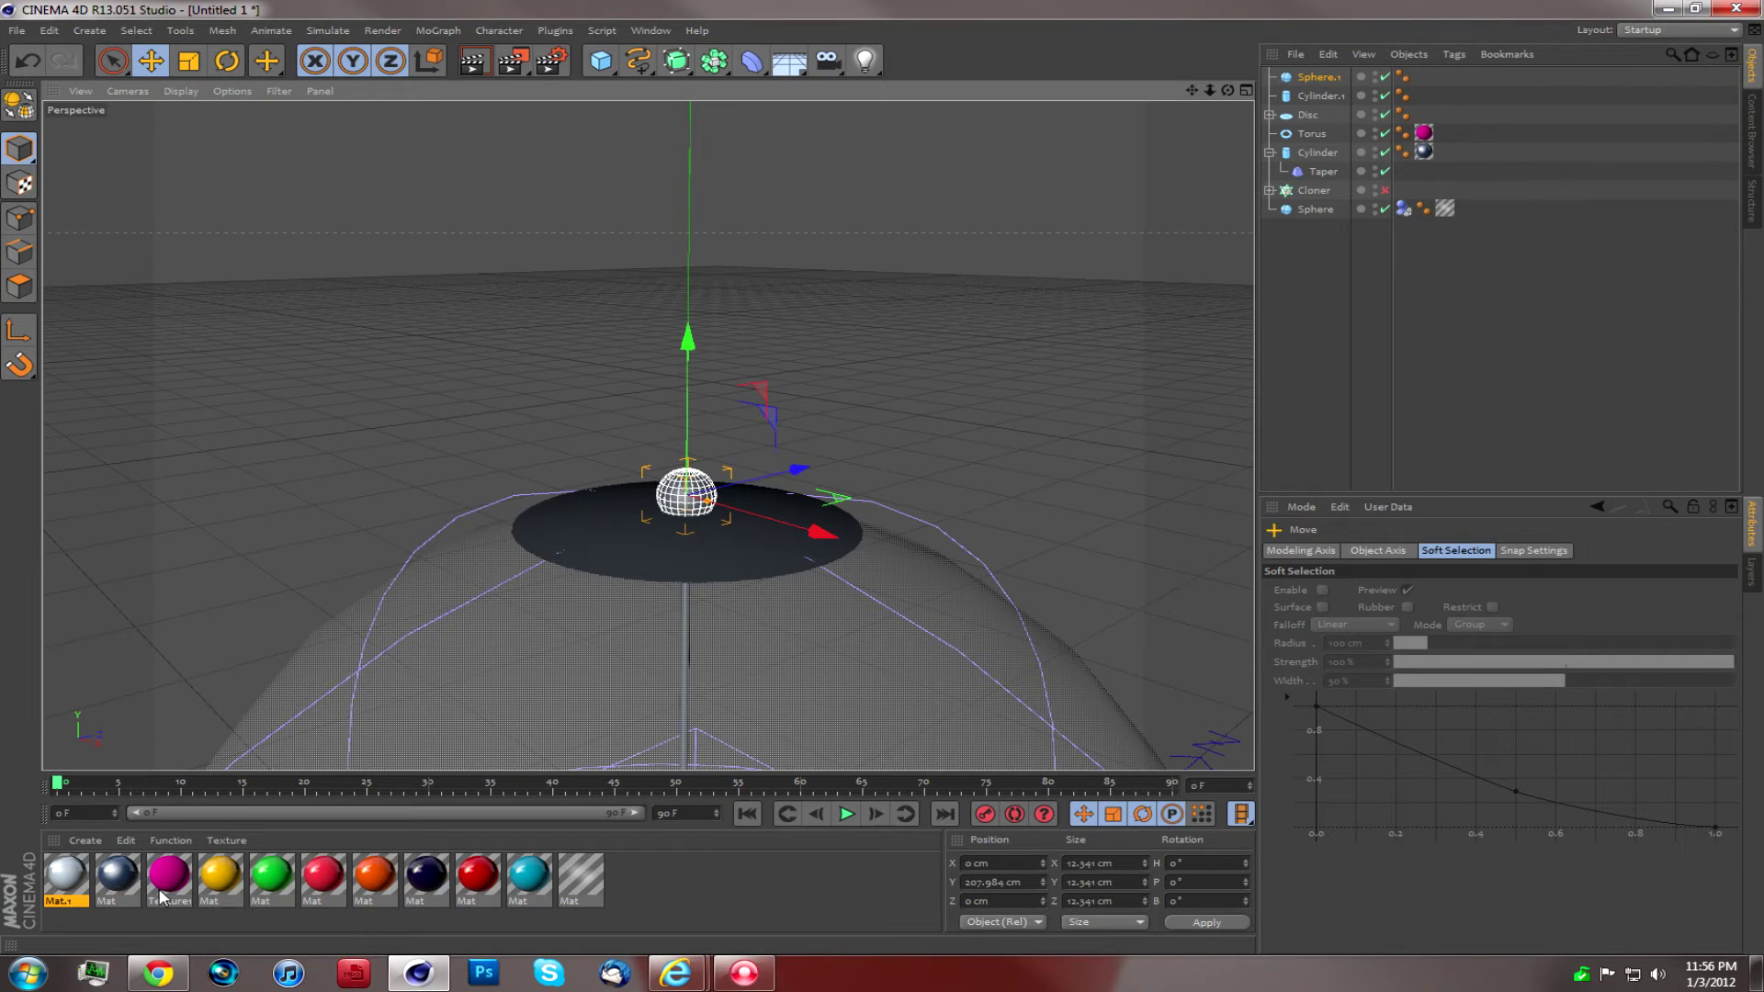
Step: Apply the magenta material to the small Sphere on the lid and the light grey Mat.1 material to the rod cylinder
drag(164, 889, 1323, 78)
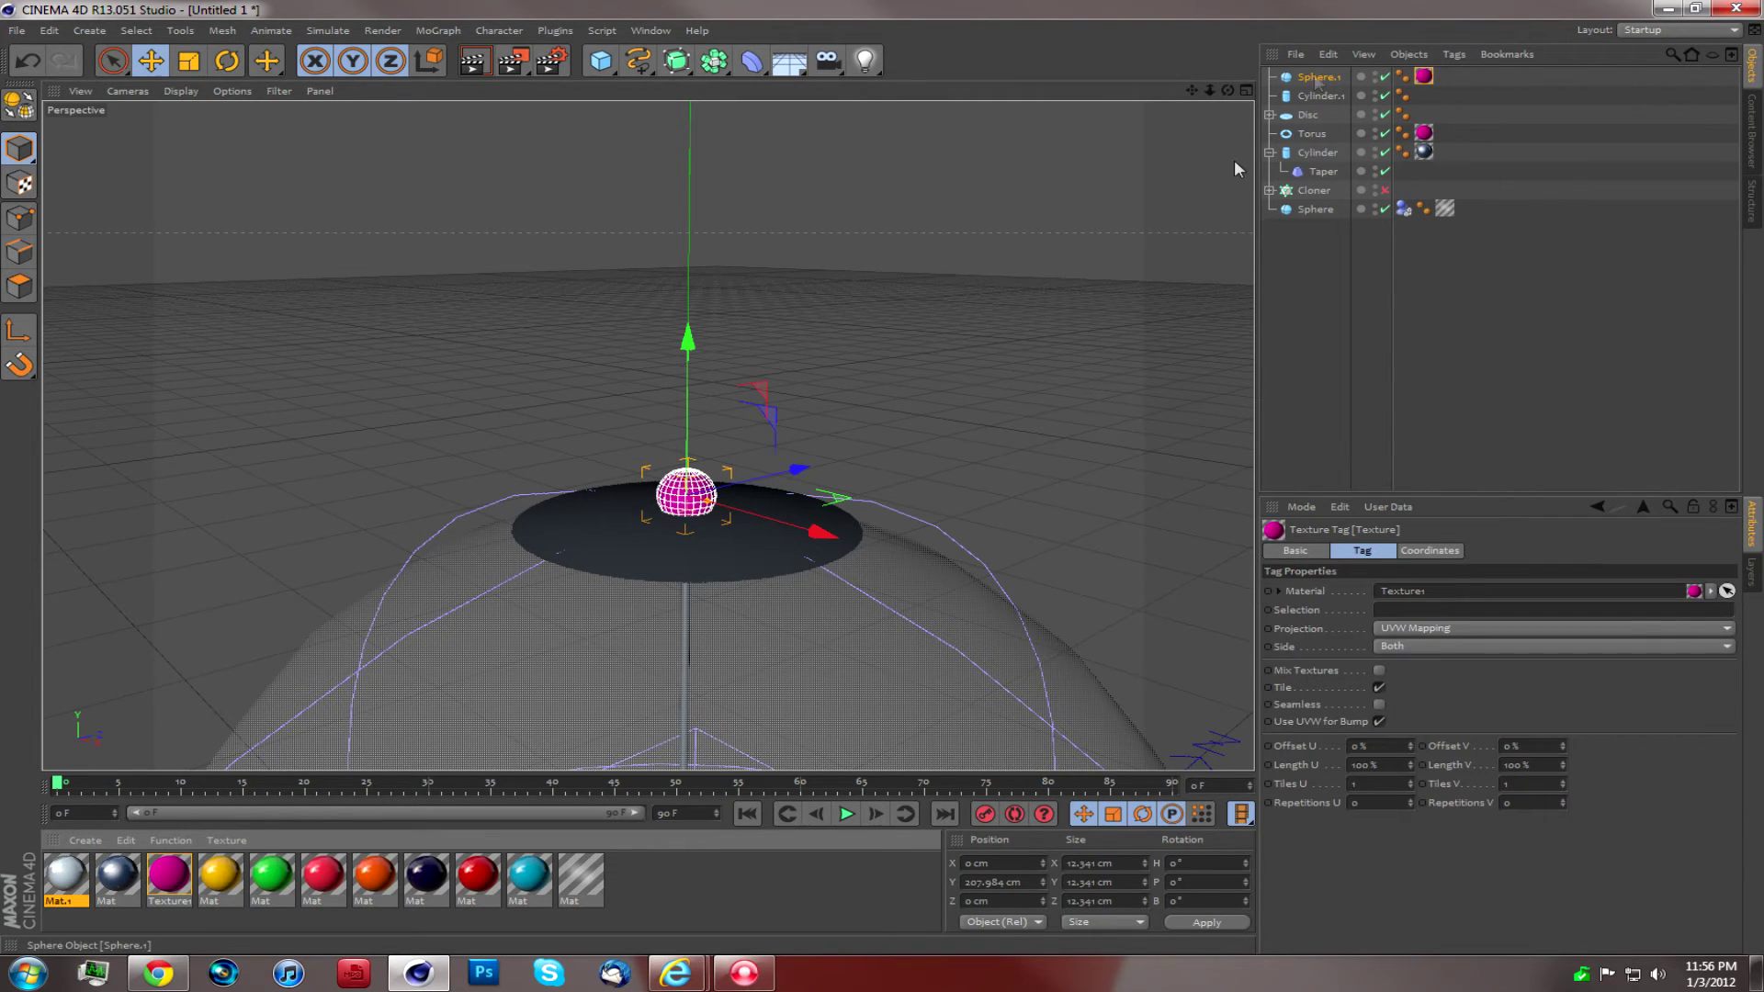
click(1320, 95)
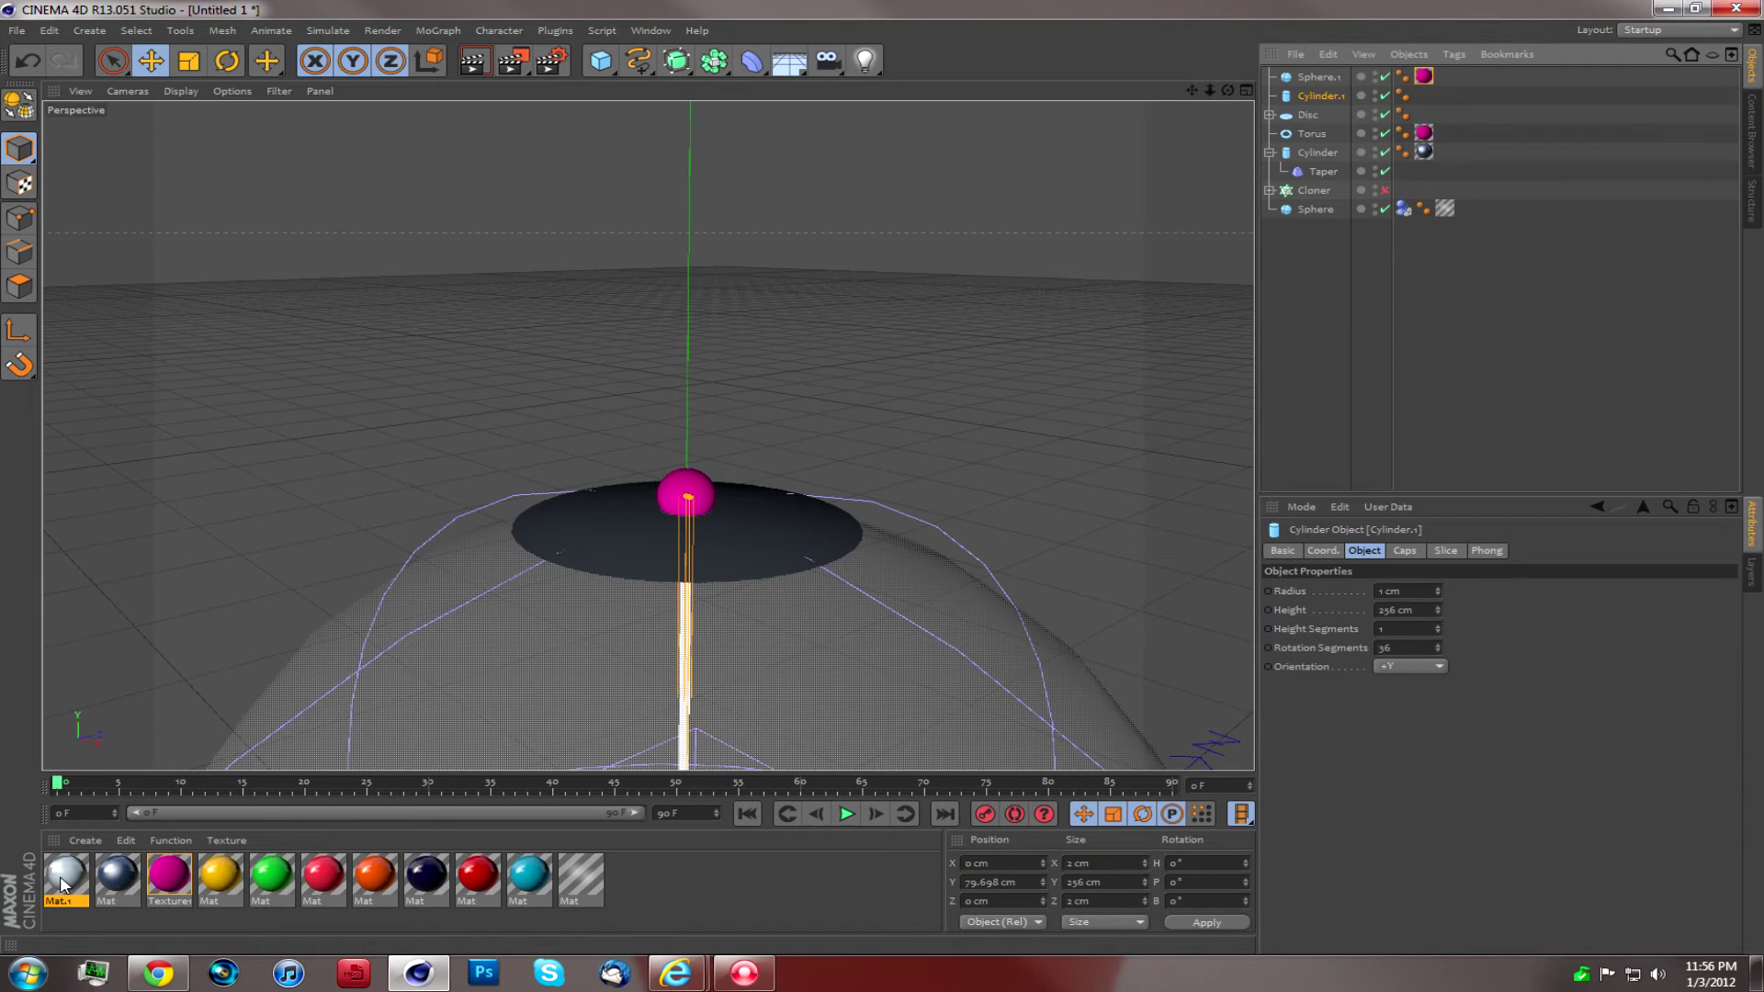
drag(72, 875, 699, 664)
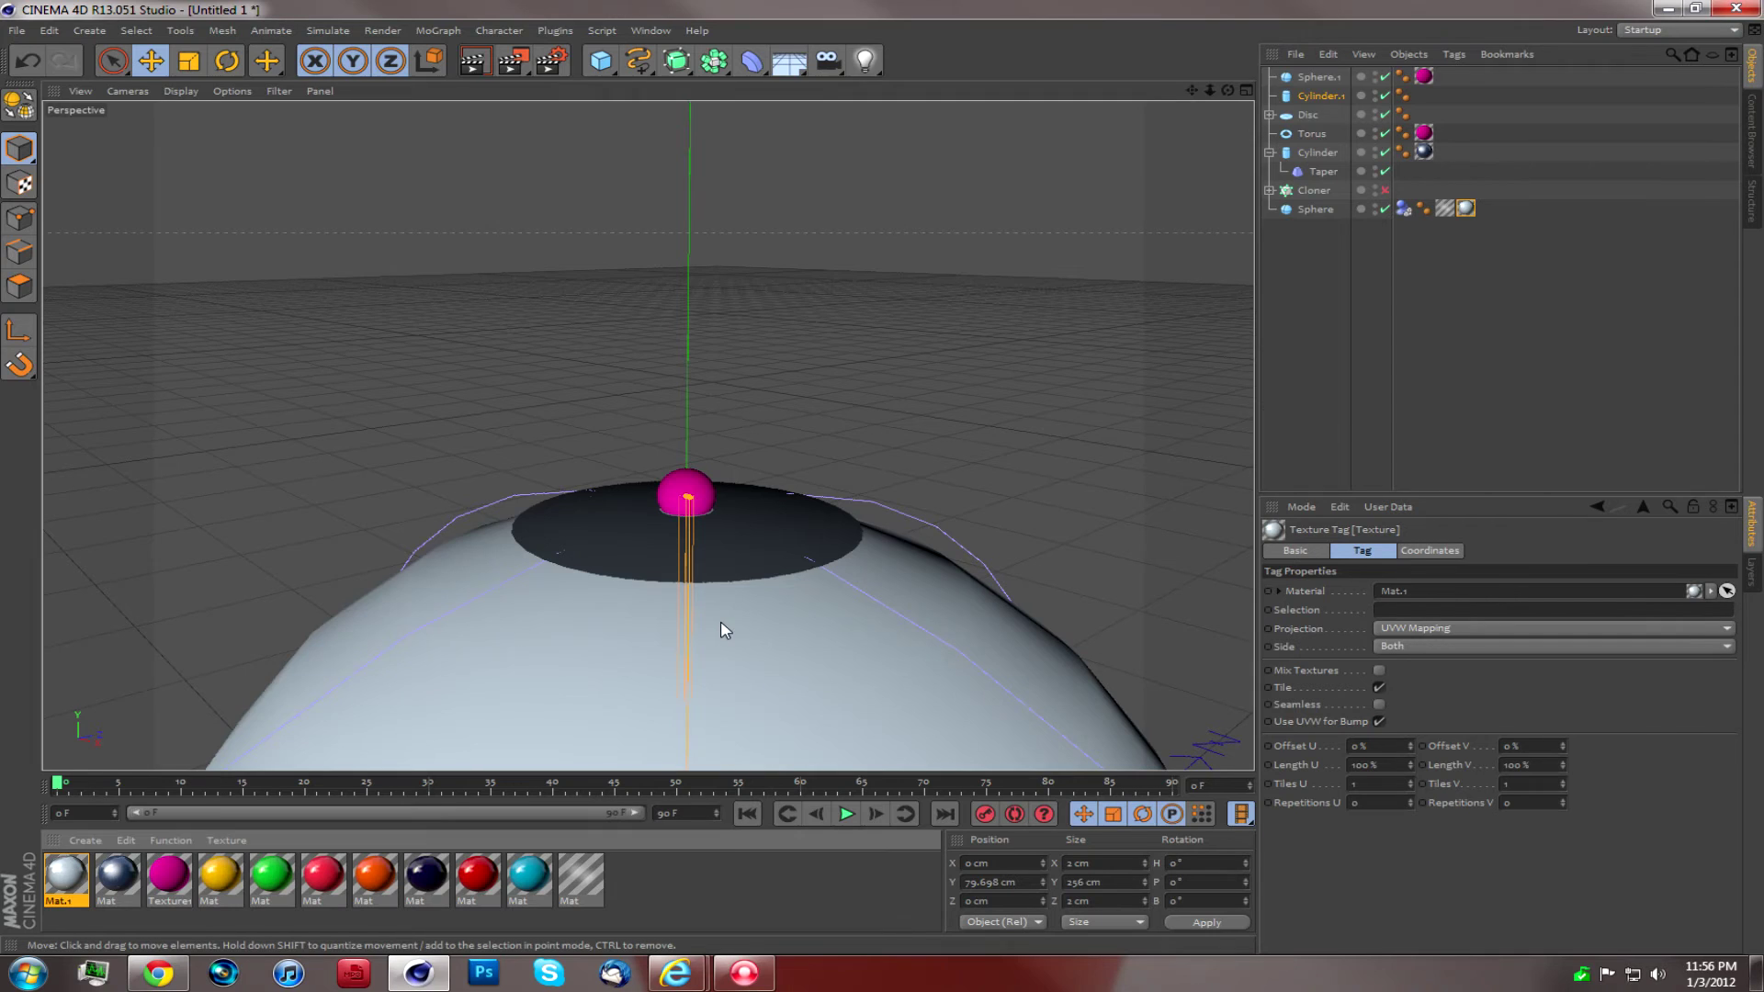
key(ctrl+z)
drag(68, 870, 1335, 96)
Step: Apply the dark blue glossy material to the Disc and render the current view of the whole machine
click(1308, 116)
drag(119, 880, 574, 543)
drag(1193, 90, 1192, 478)
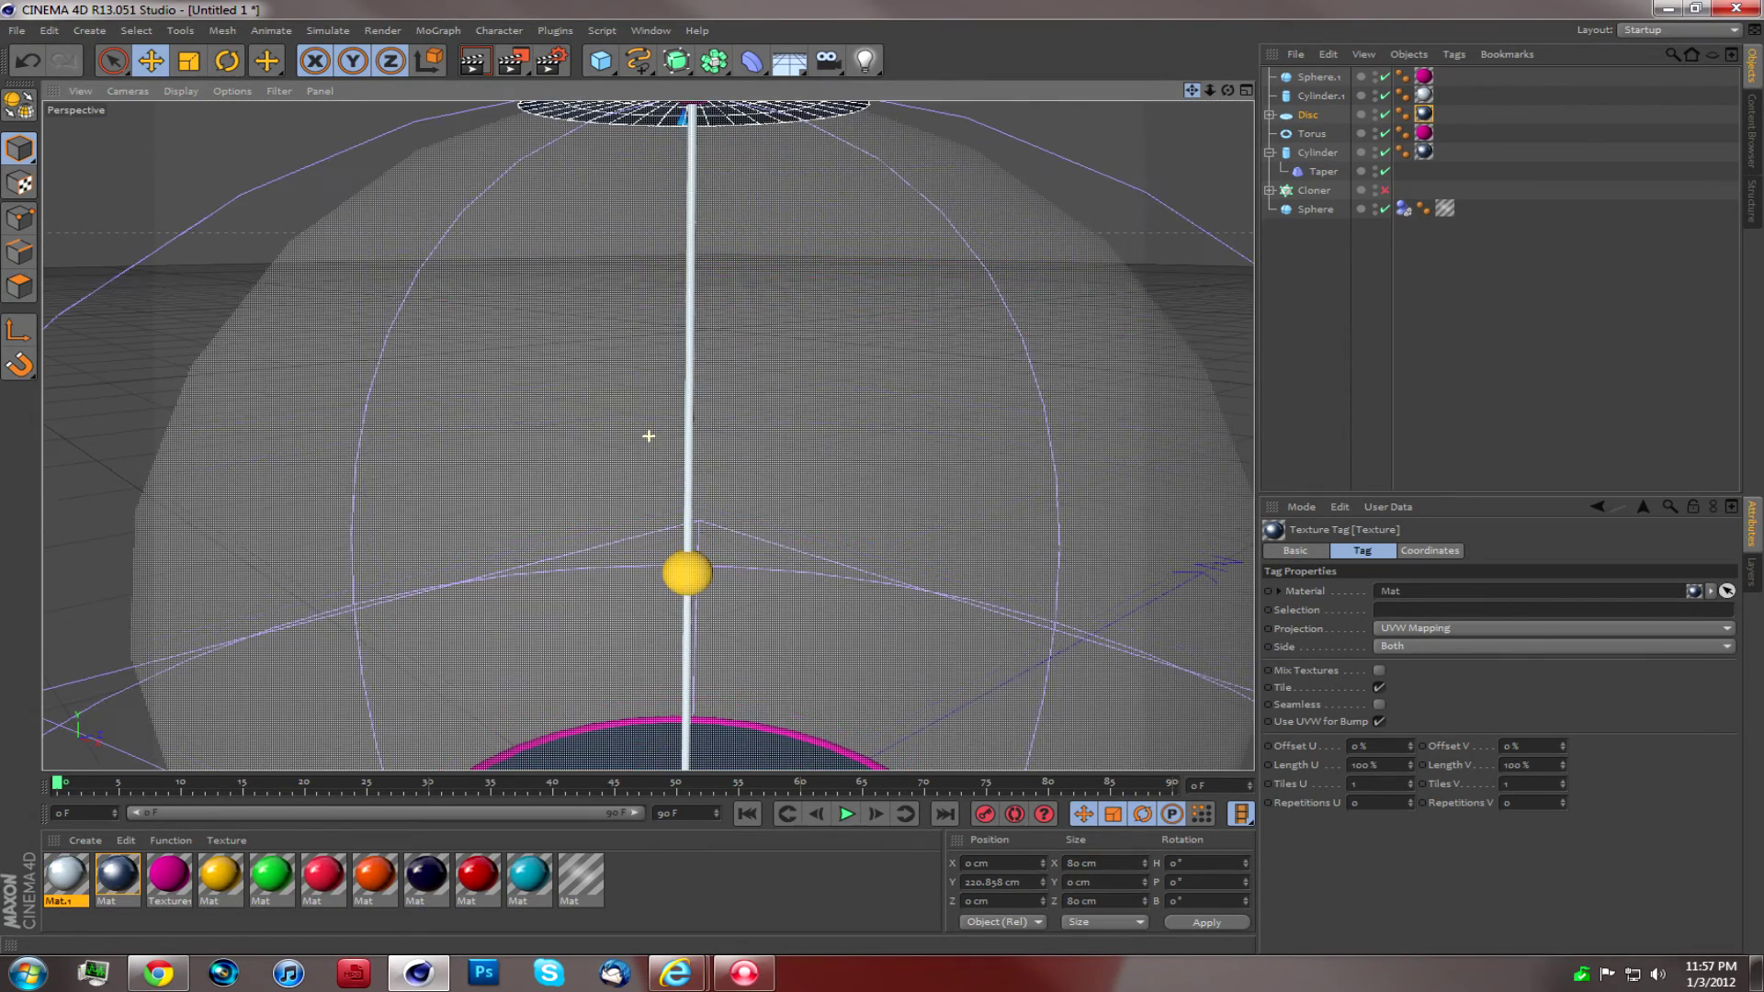
drag(1210, 93, 1193, 56)
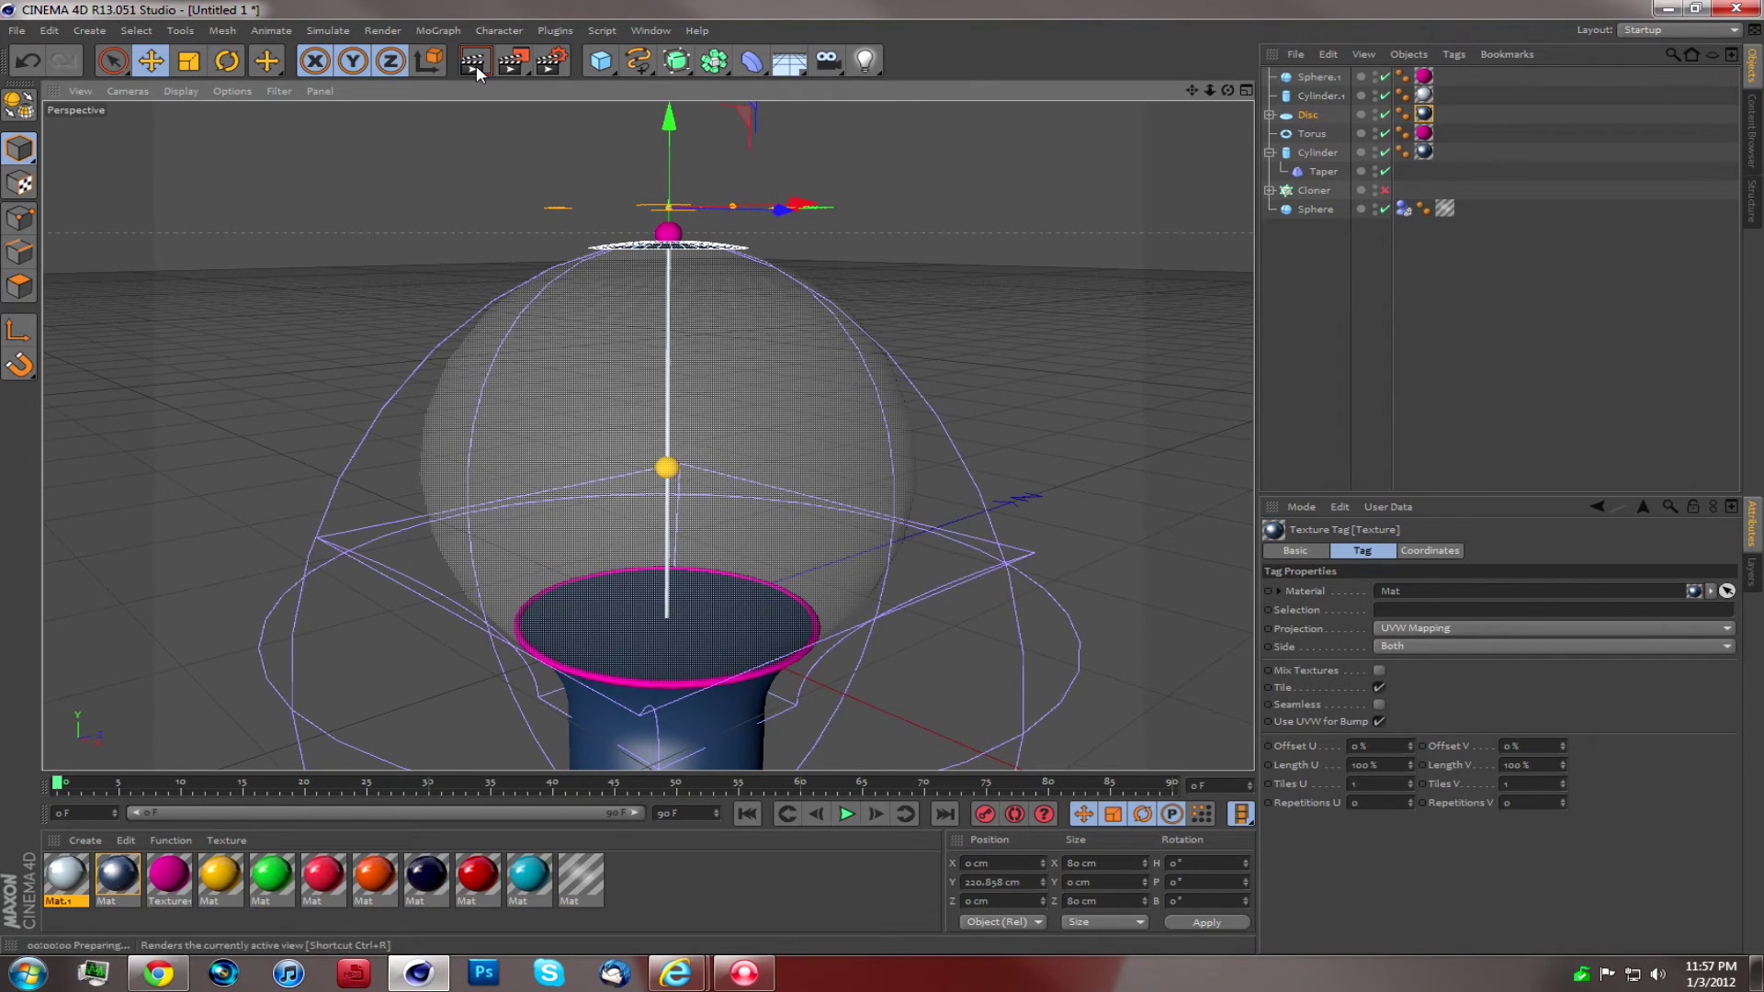
click(474, 62)
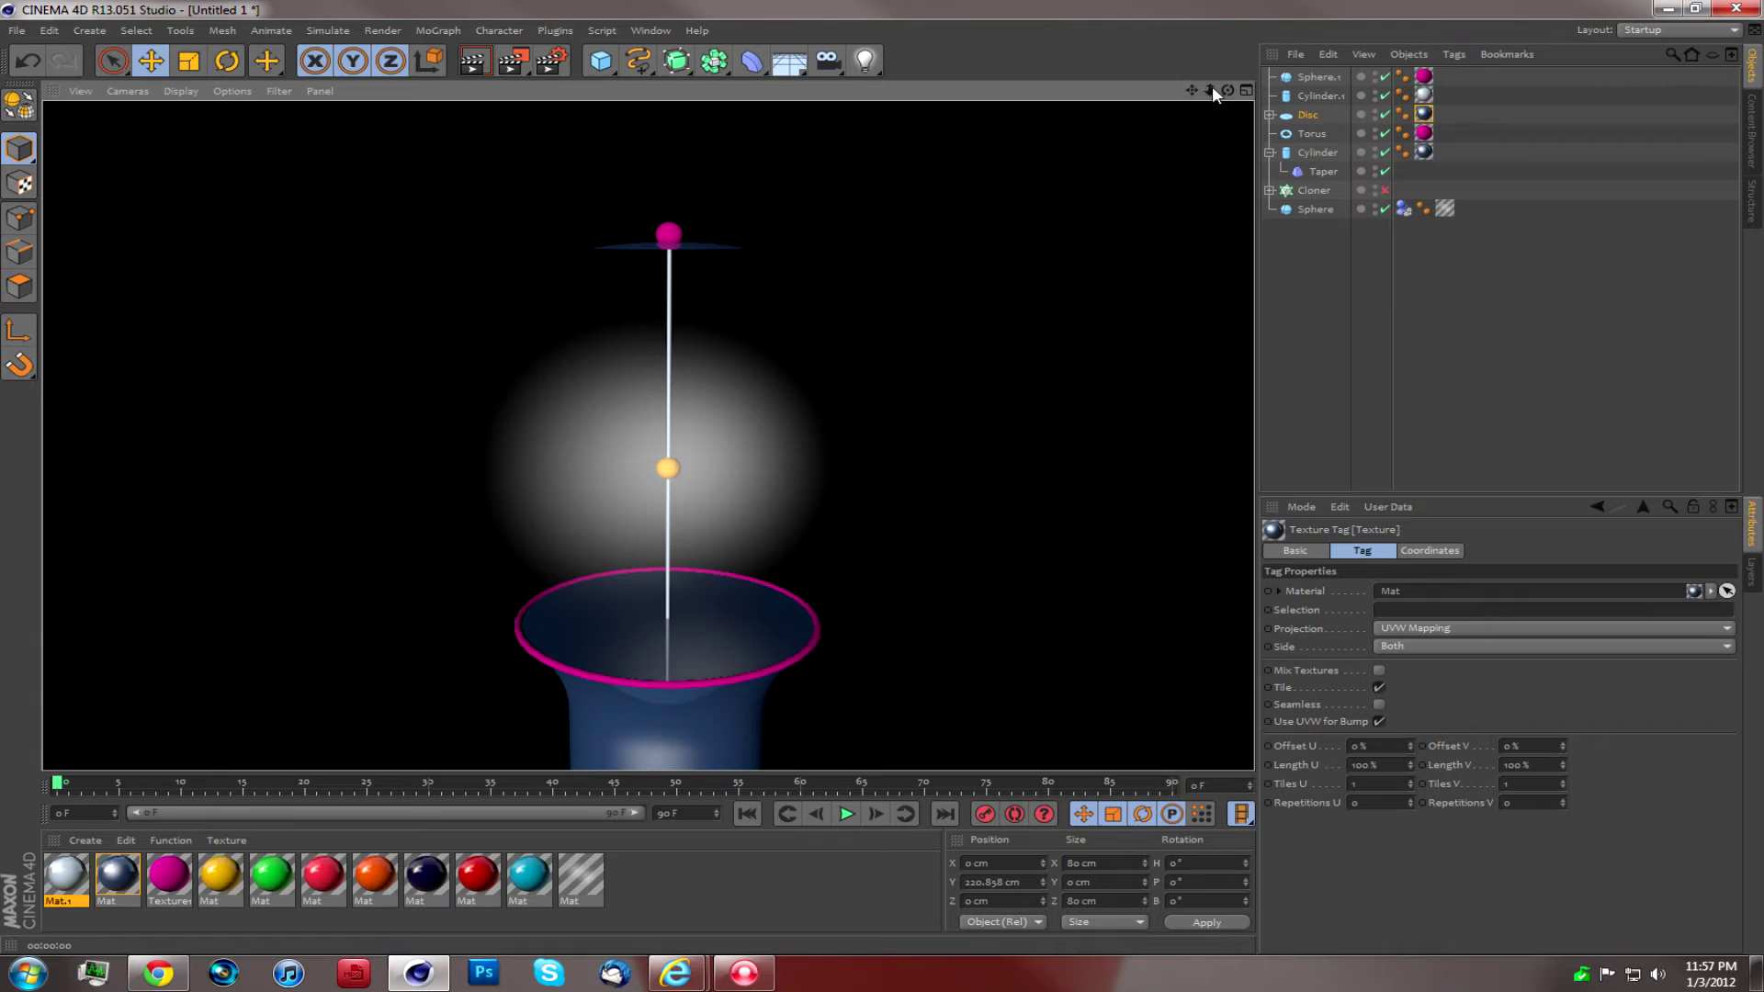
mouse_move(1192, 90)
mouse_down()
mouse_move(1202, 77)
mouse_move(1184, 88)
mouse_up()
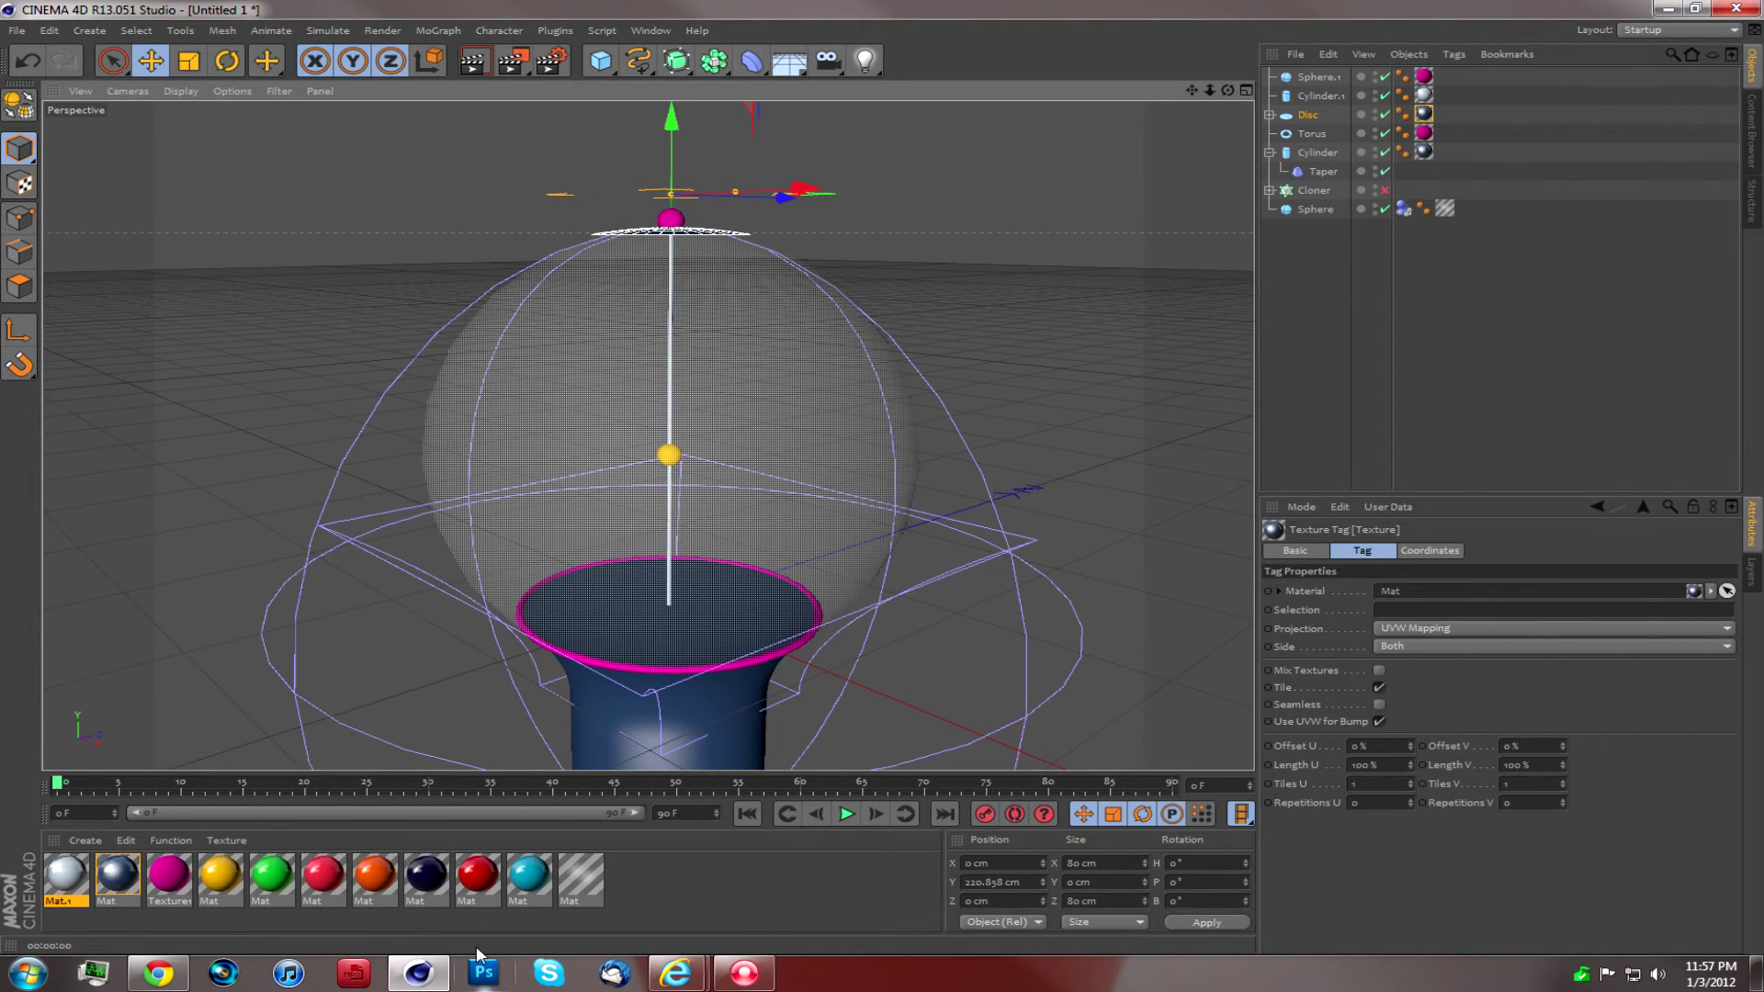
Step: Set the refraction of the globe's transparent glass material to 1.2
double_click(565, 889)
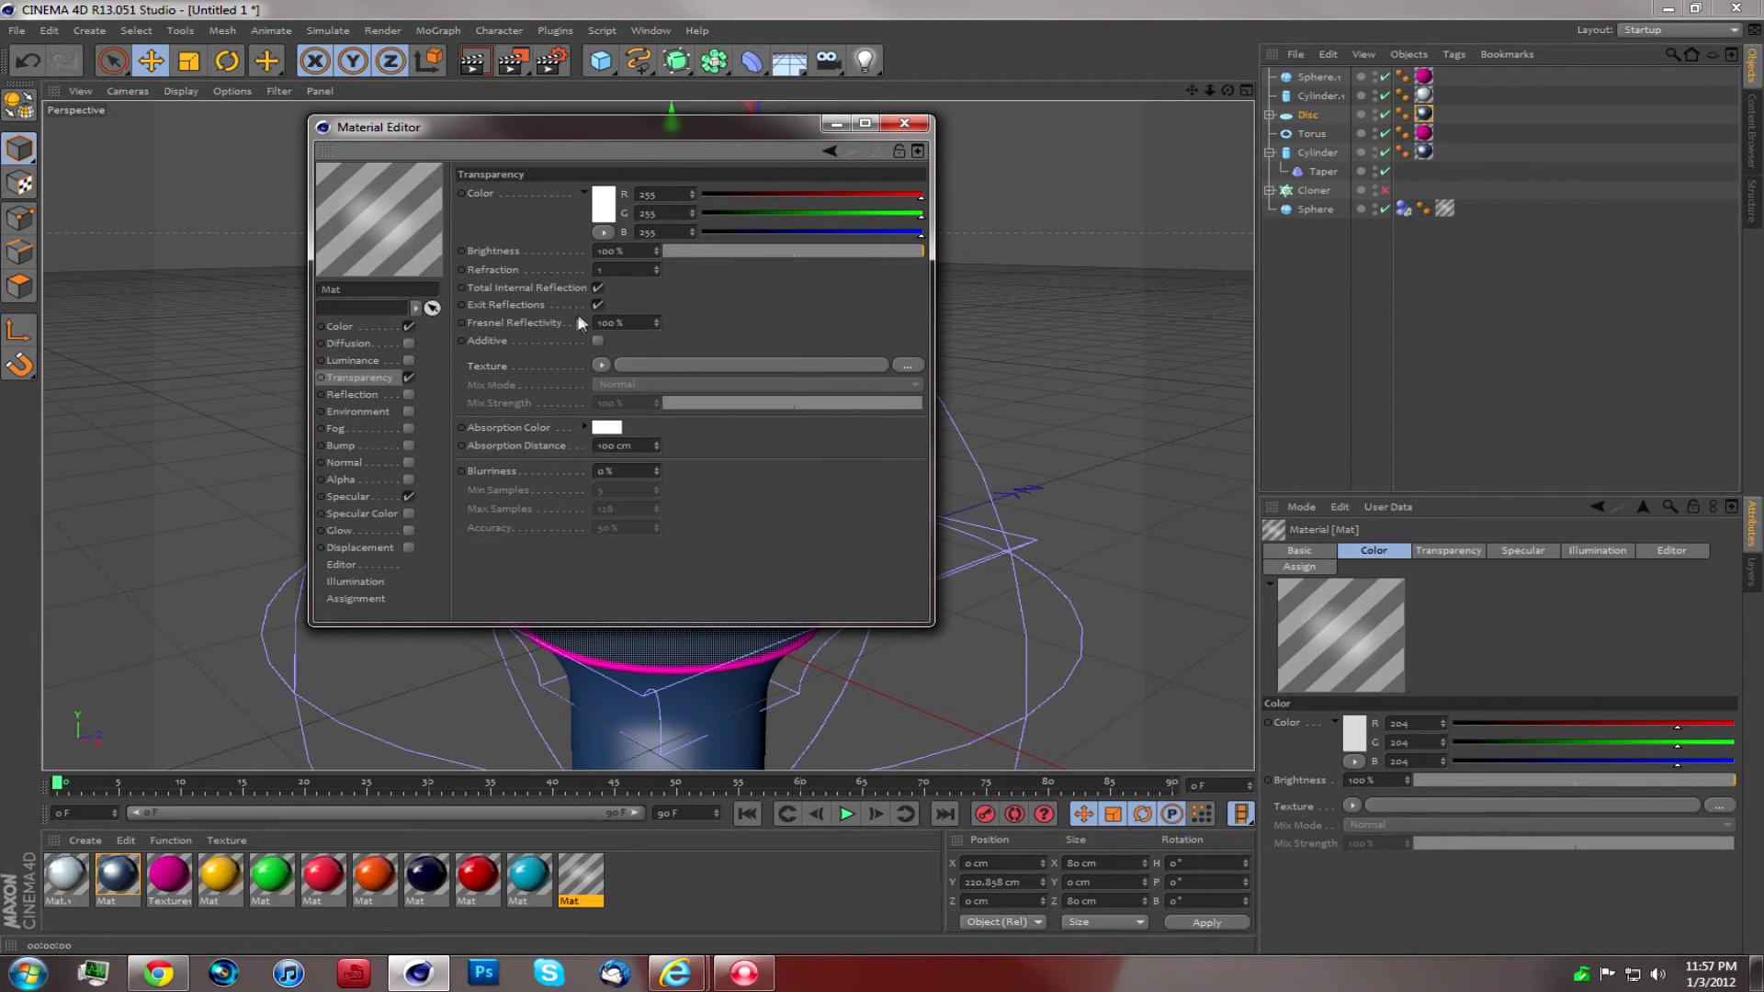
text(1.2)
key(Return)
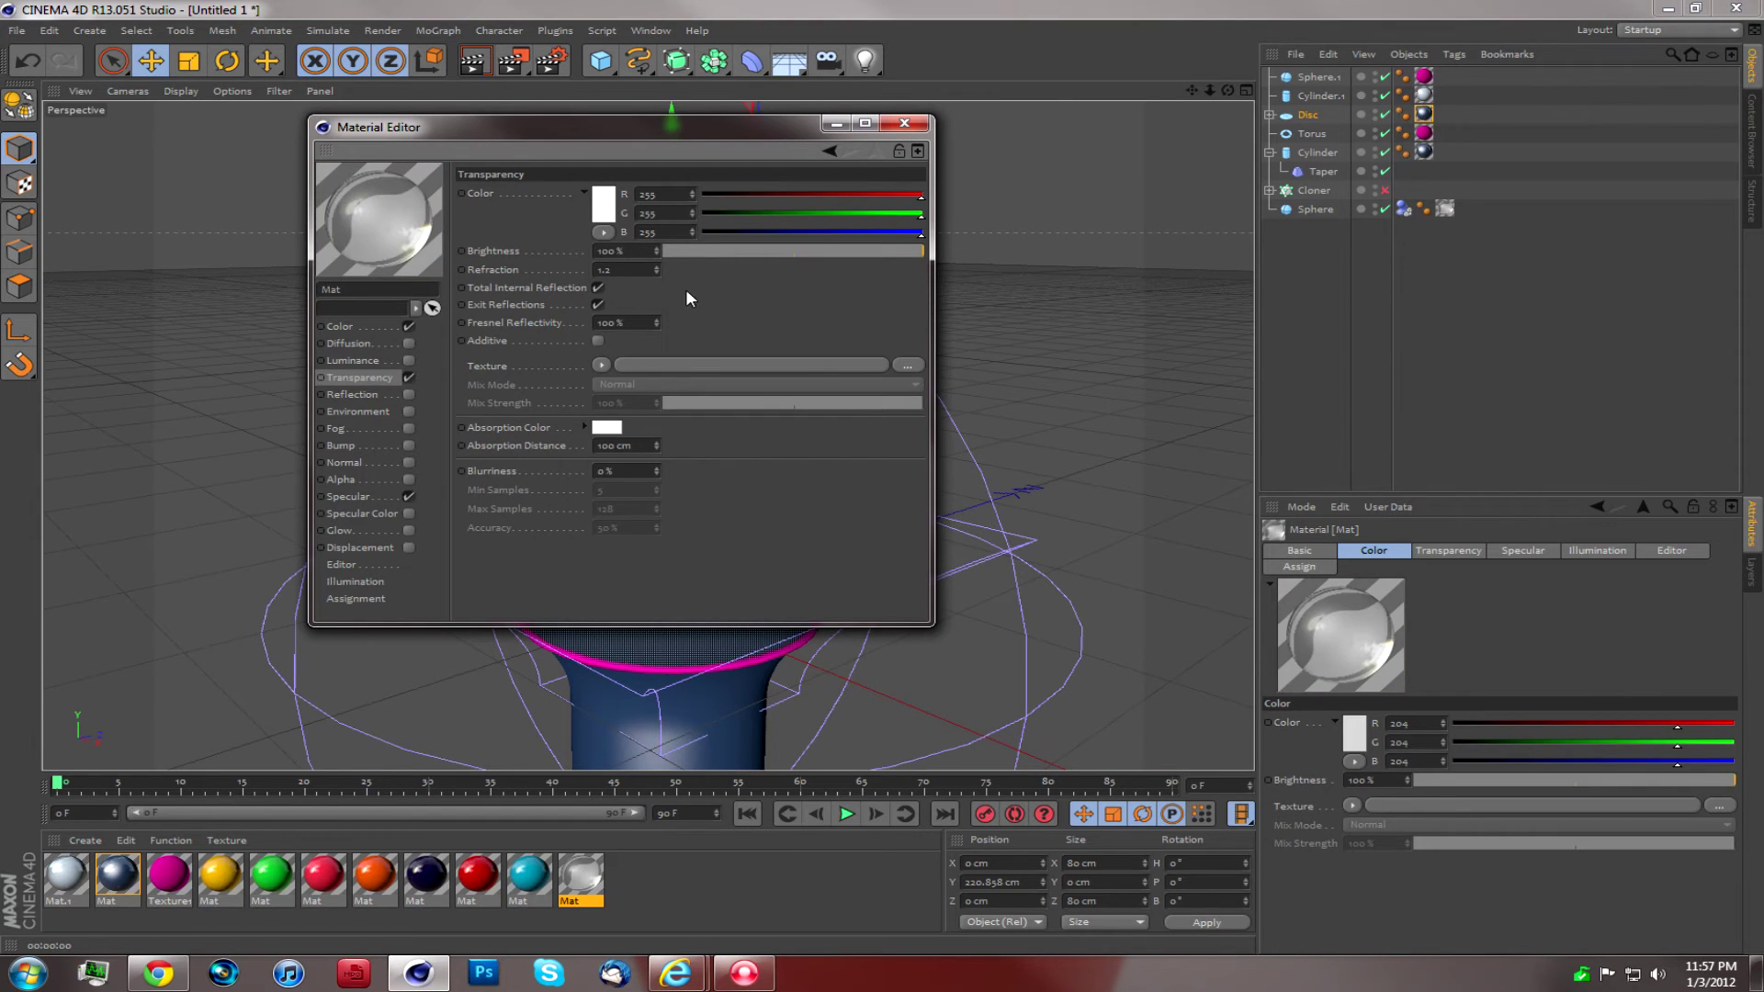
click(918, 126)
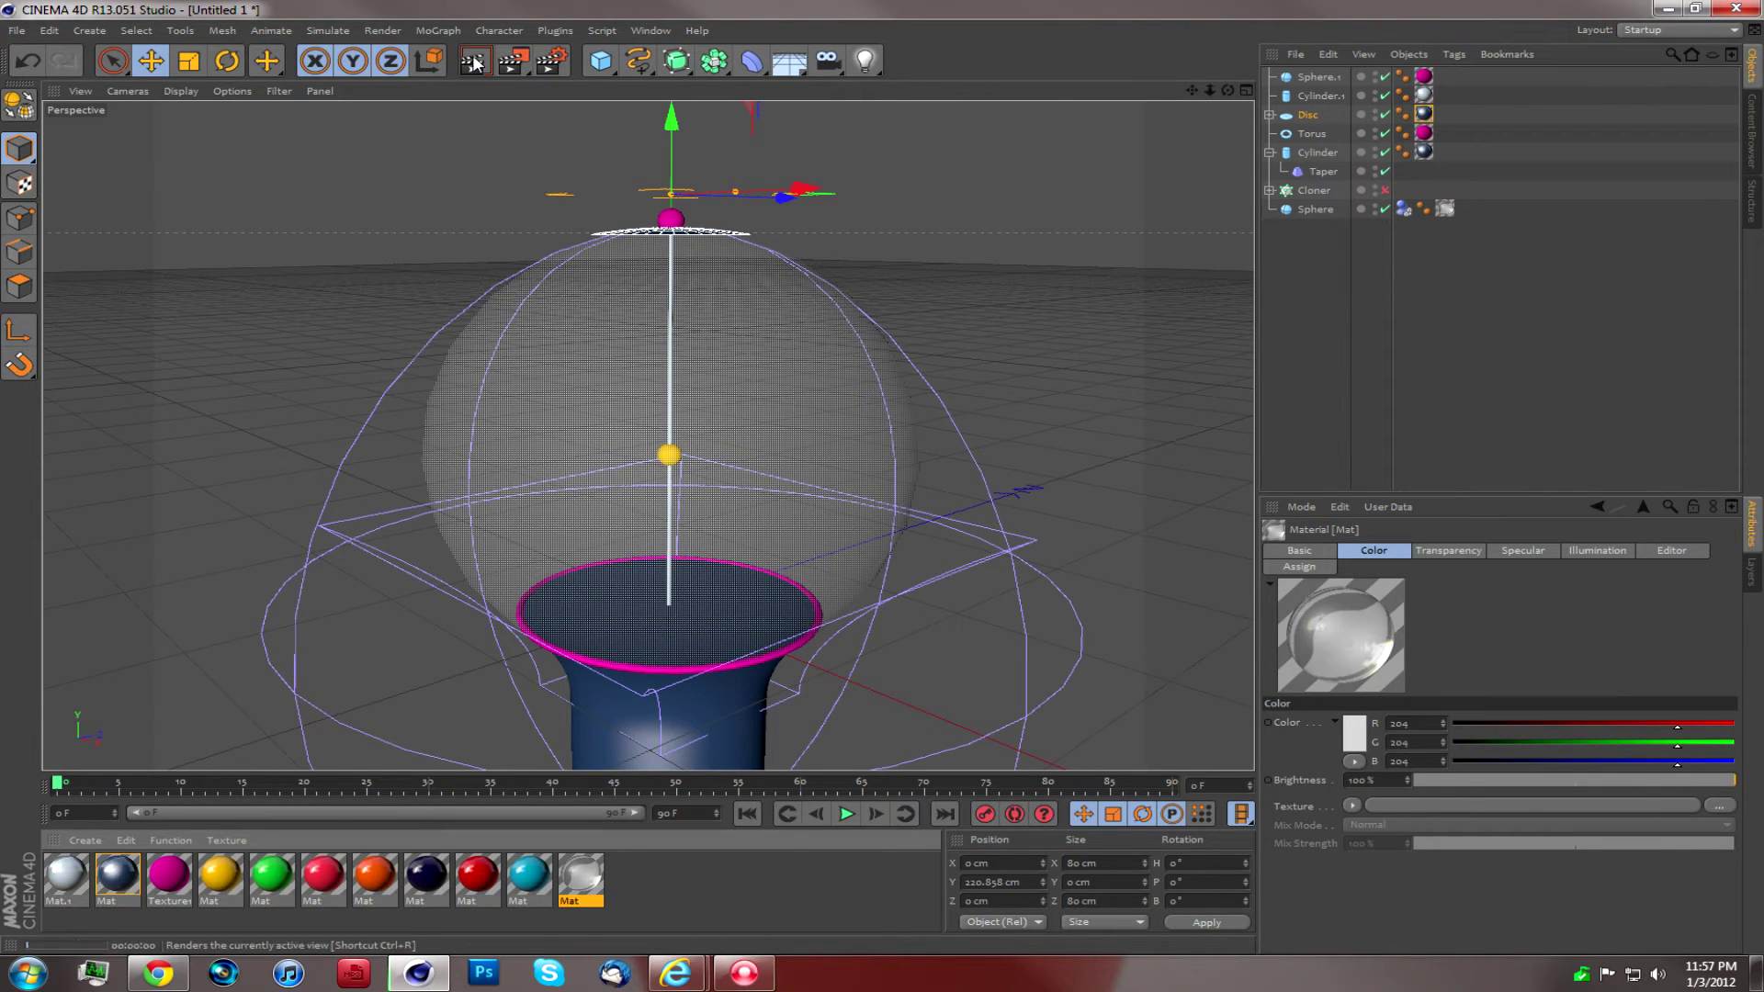
Step: Render the view without the gumballs, re-enable the gumball Cloner and render the globe again from a lower angle
click(473, 62)
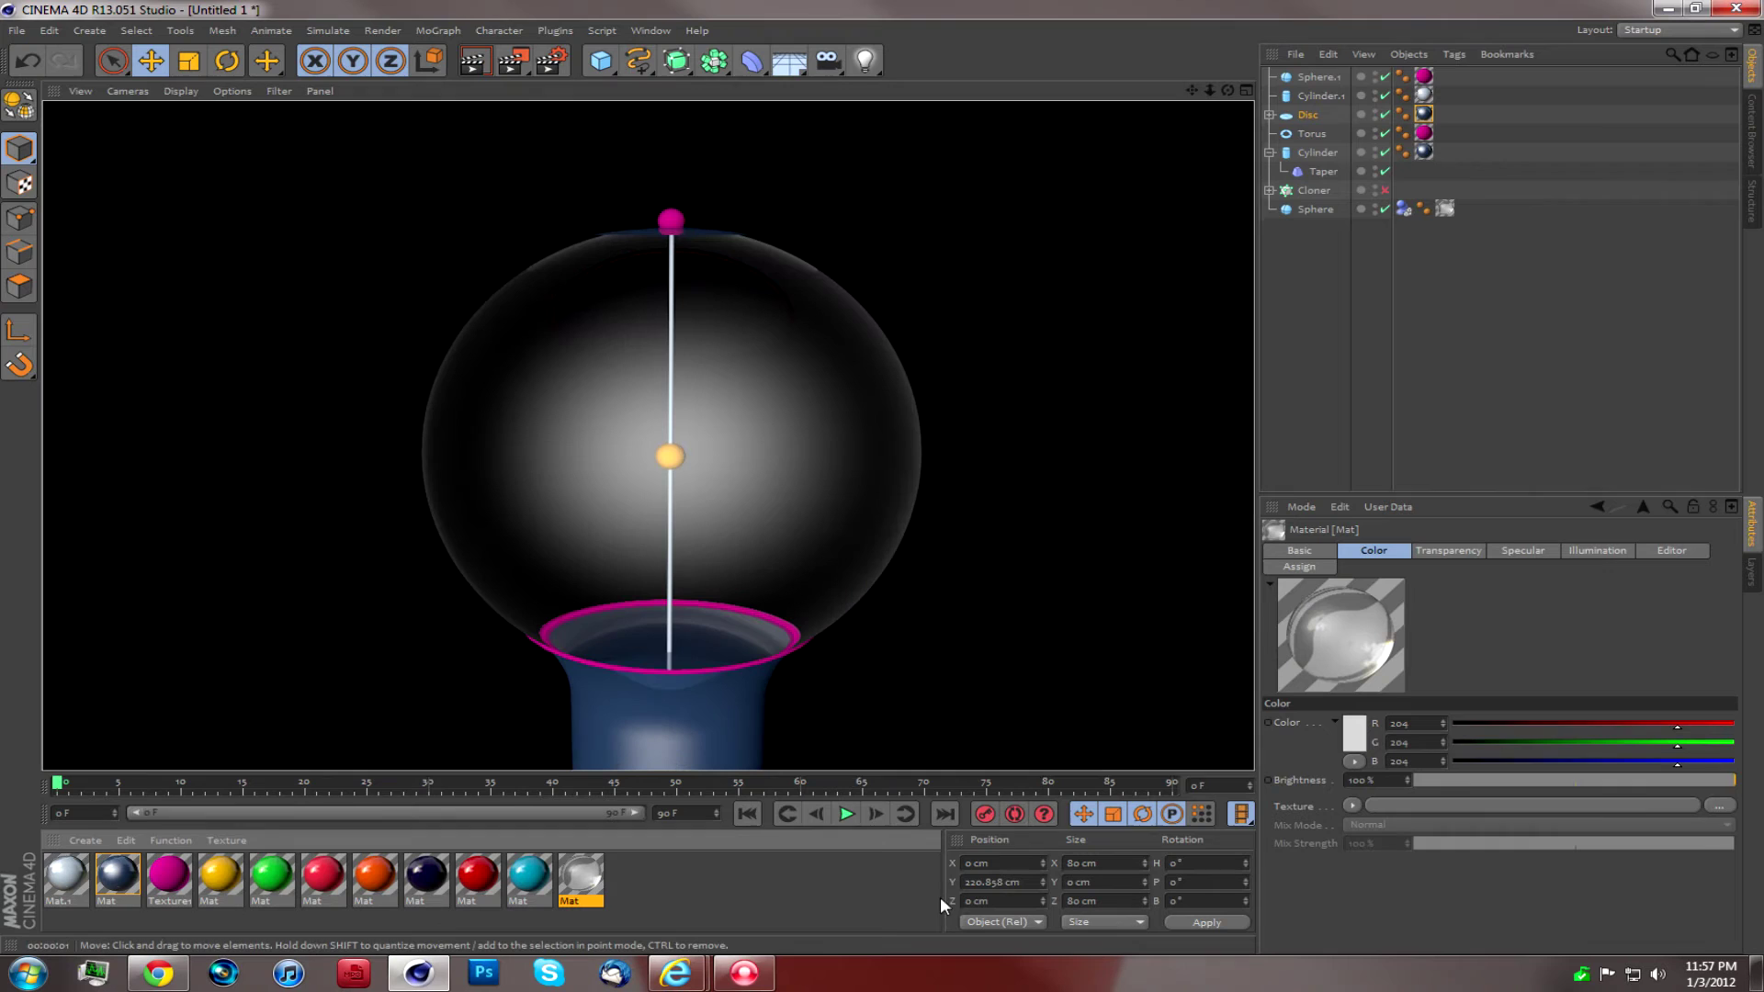
click(1284, 276)
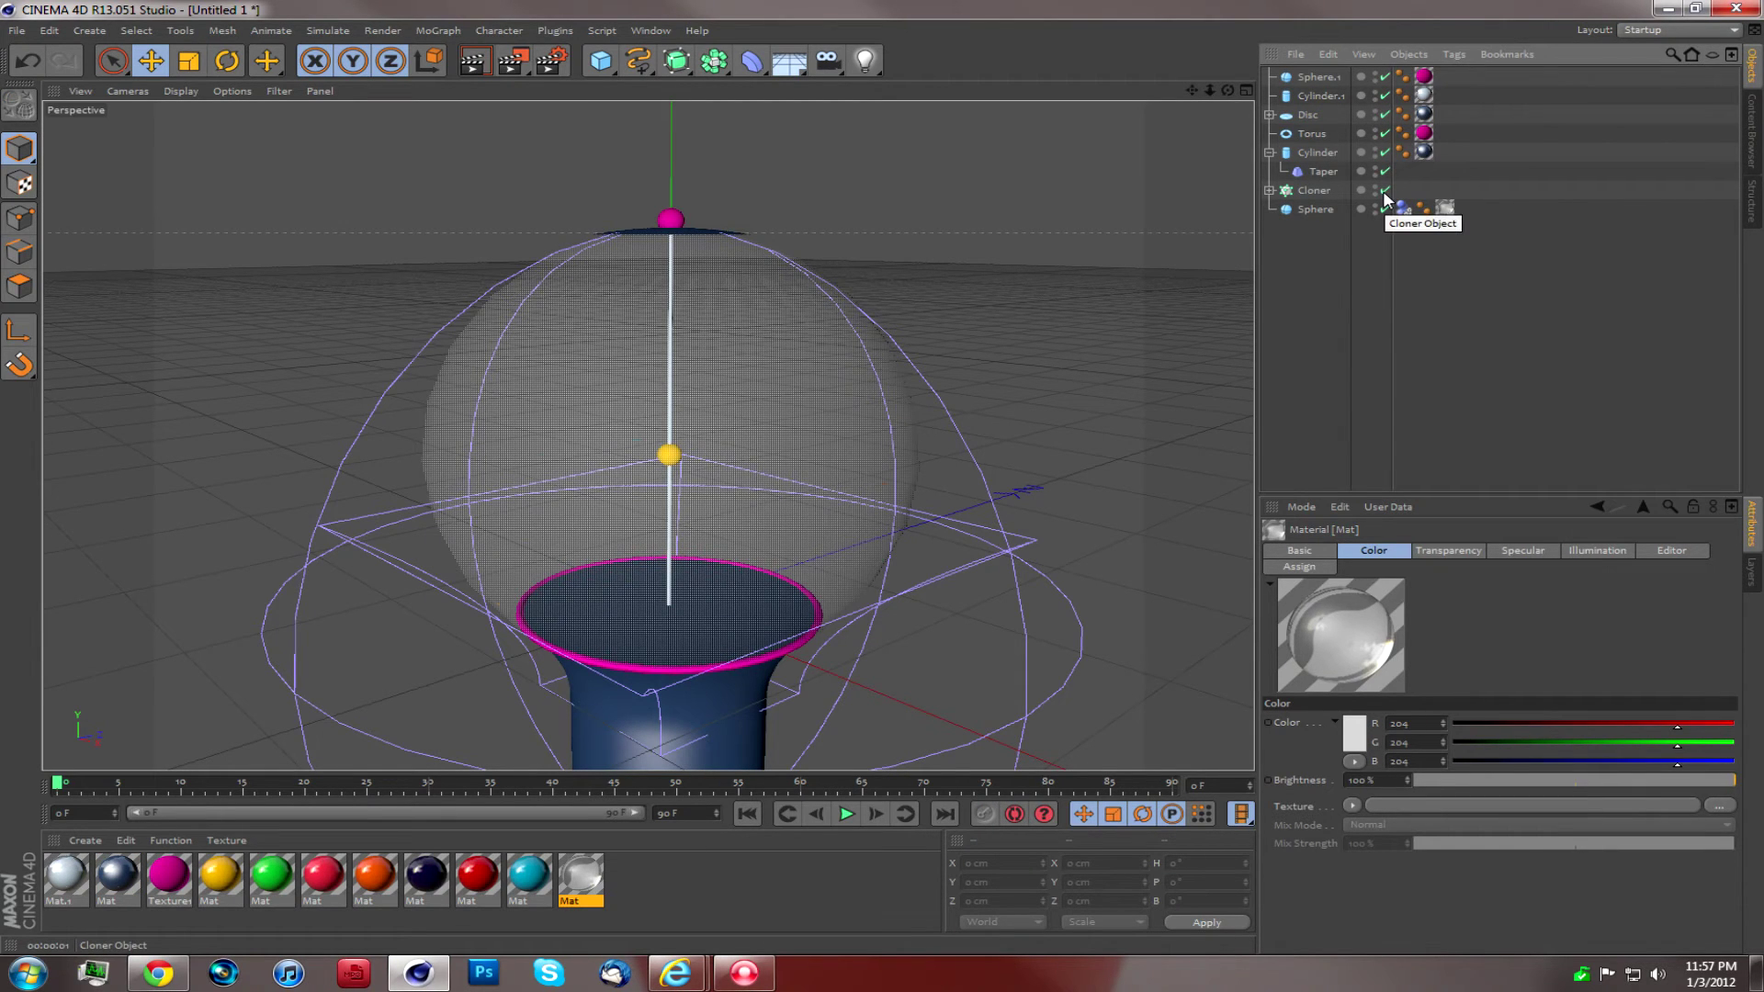
click(1385, 191)
drag(1229, 96, 1228, 96)
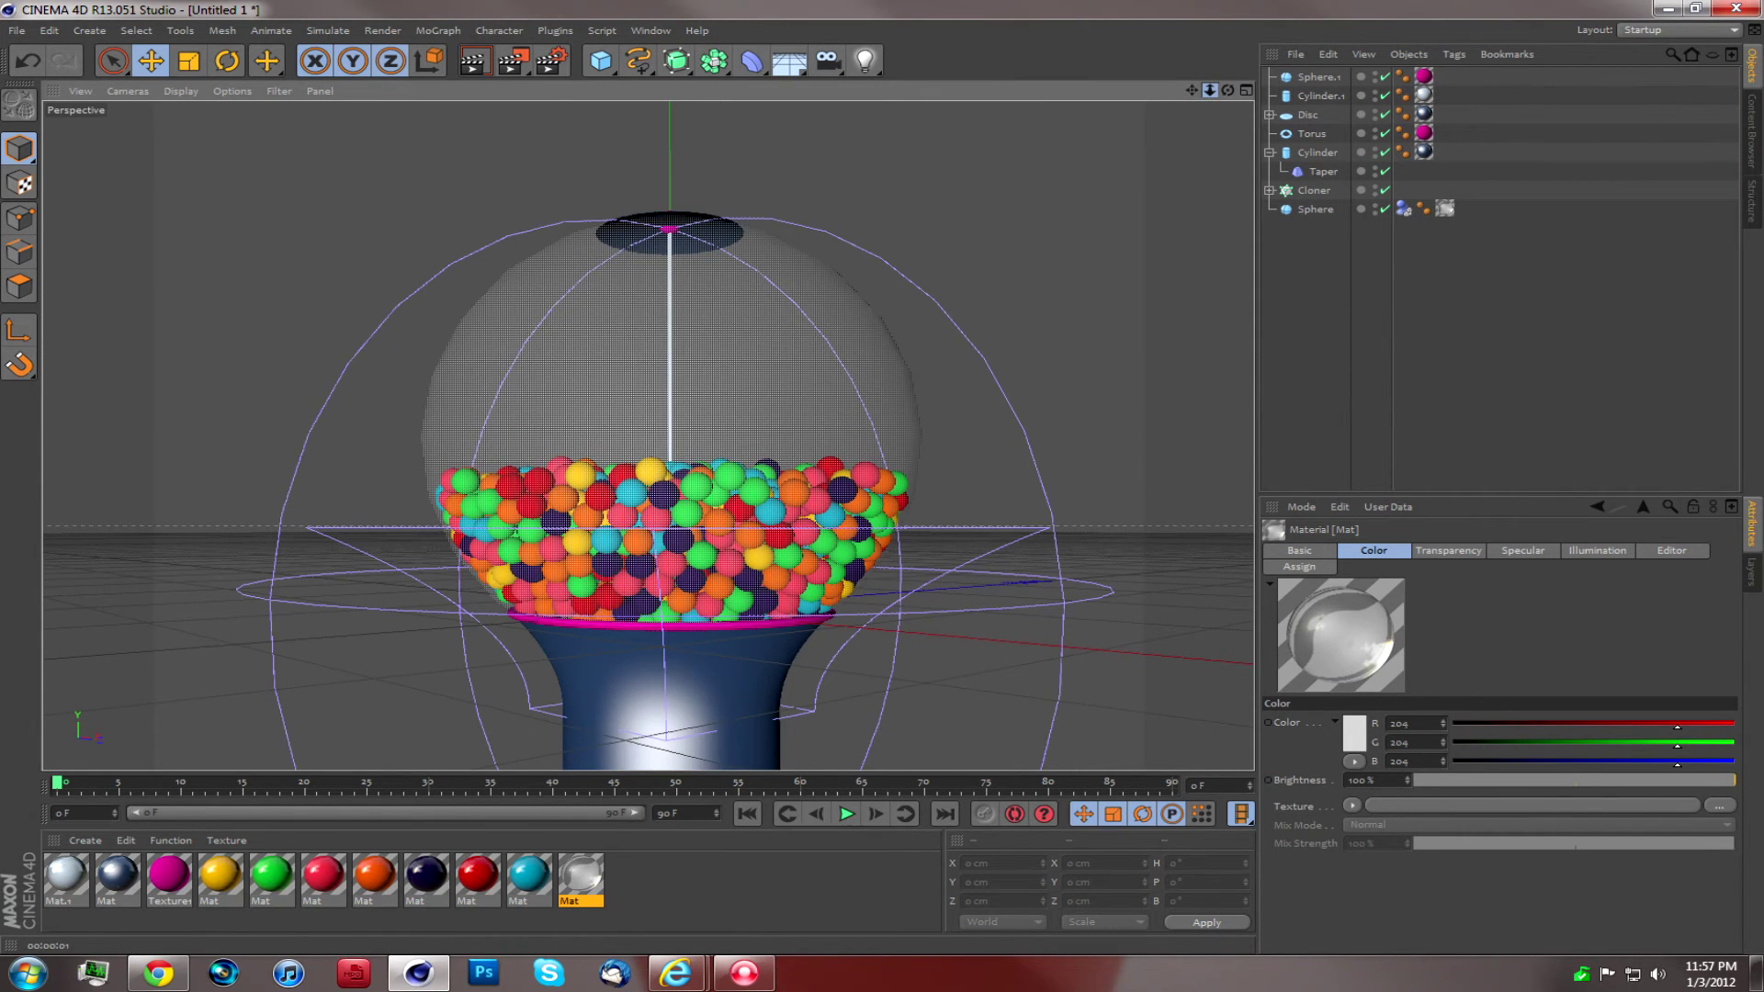
click(475, 62)
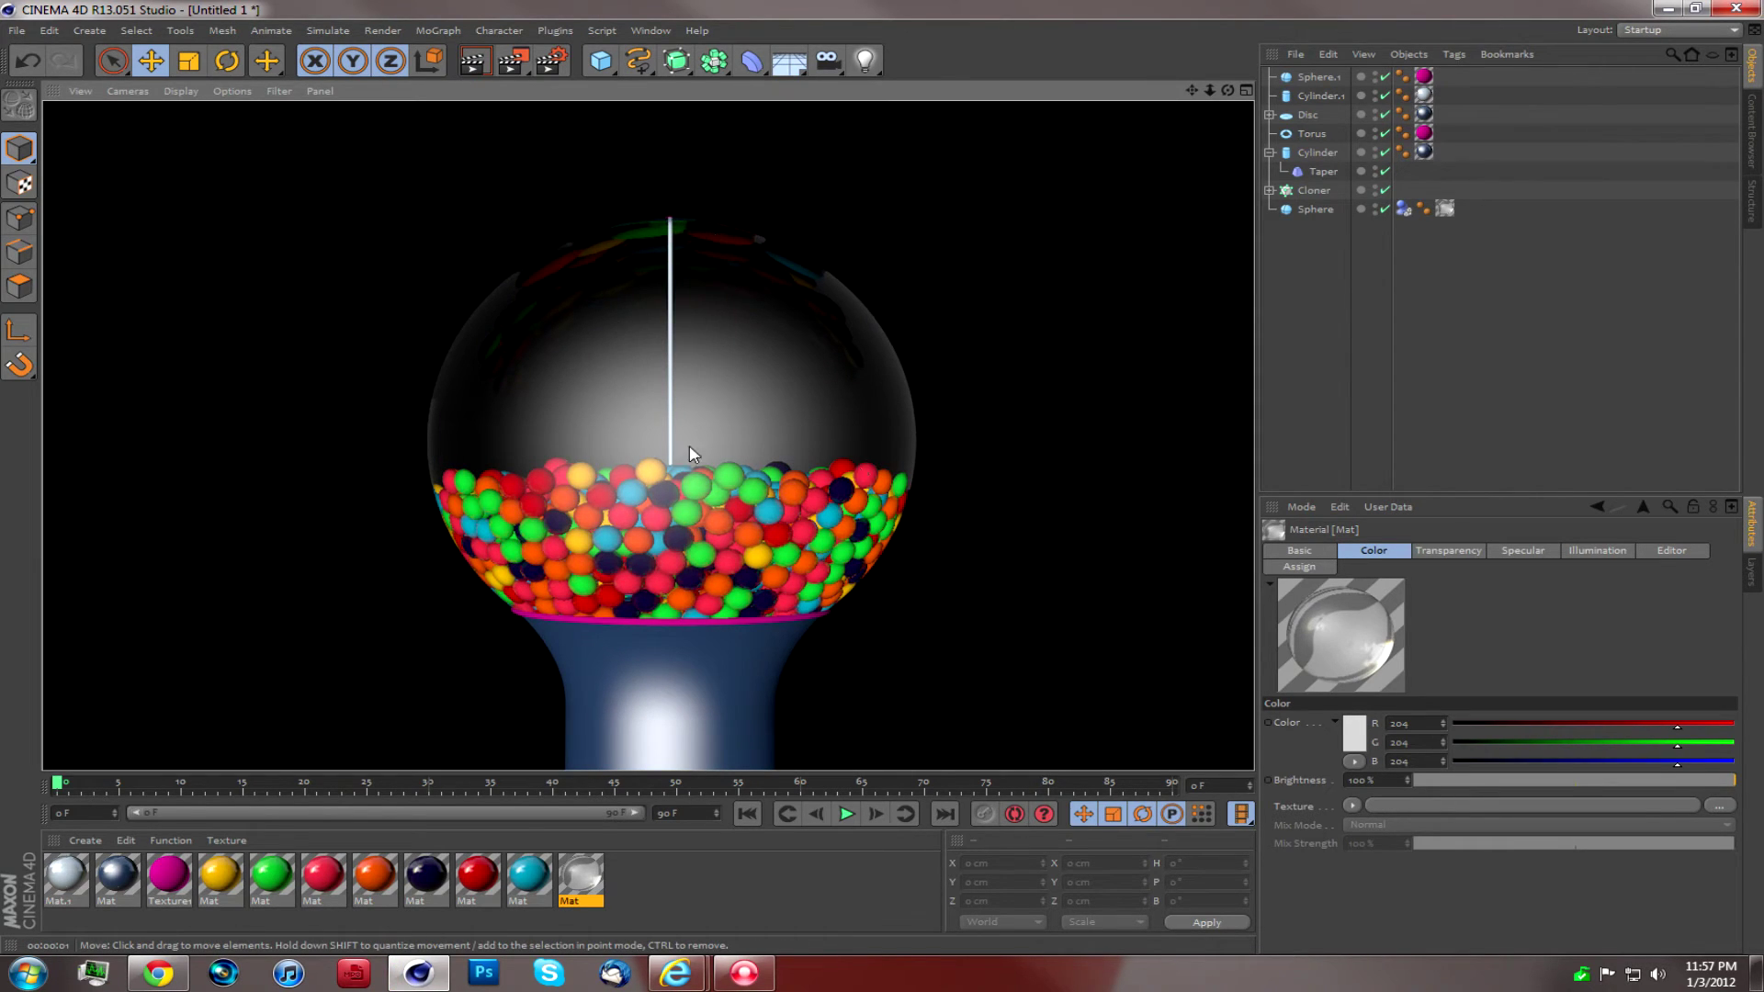
Step: Set the refraction of the globe's transparent glass material to 1
double_click(581, 875)
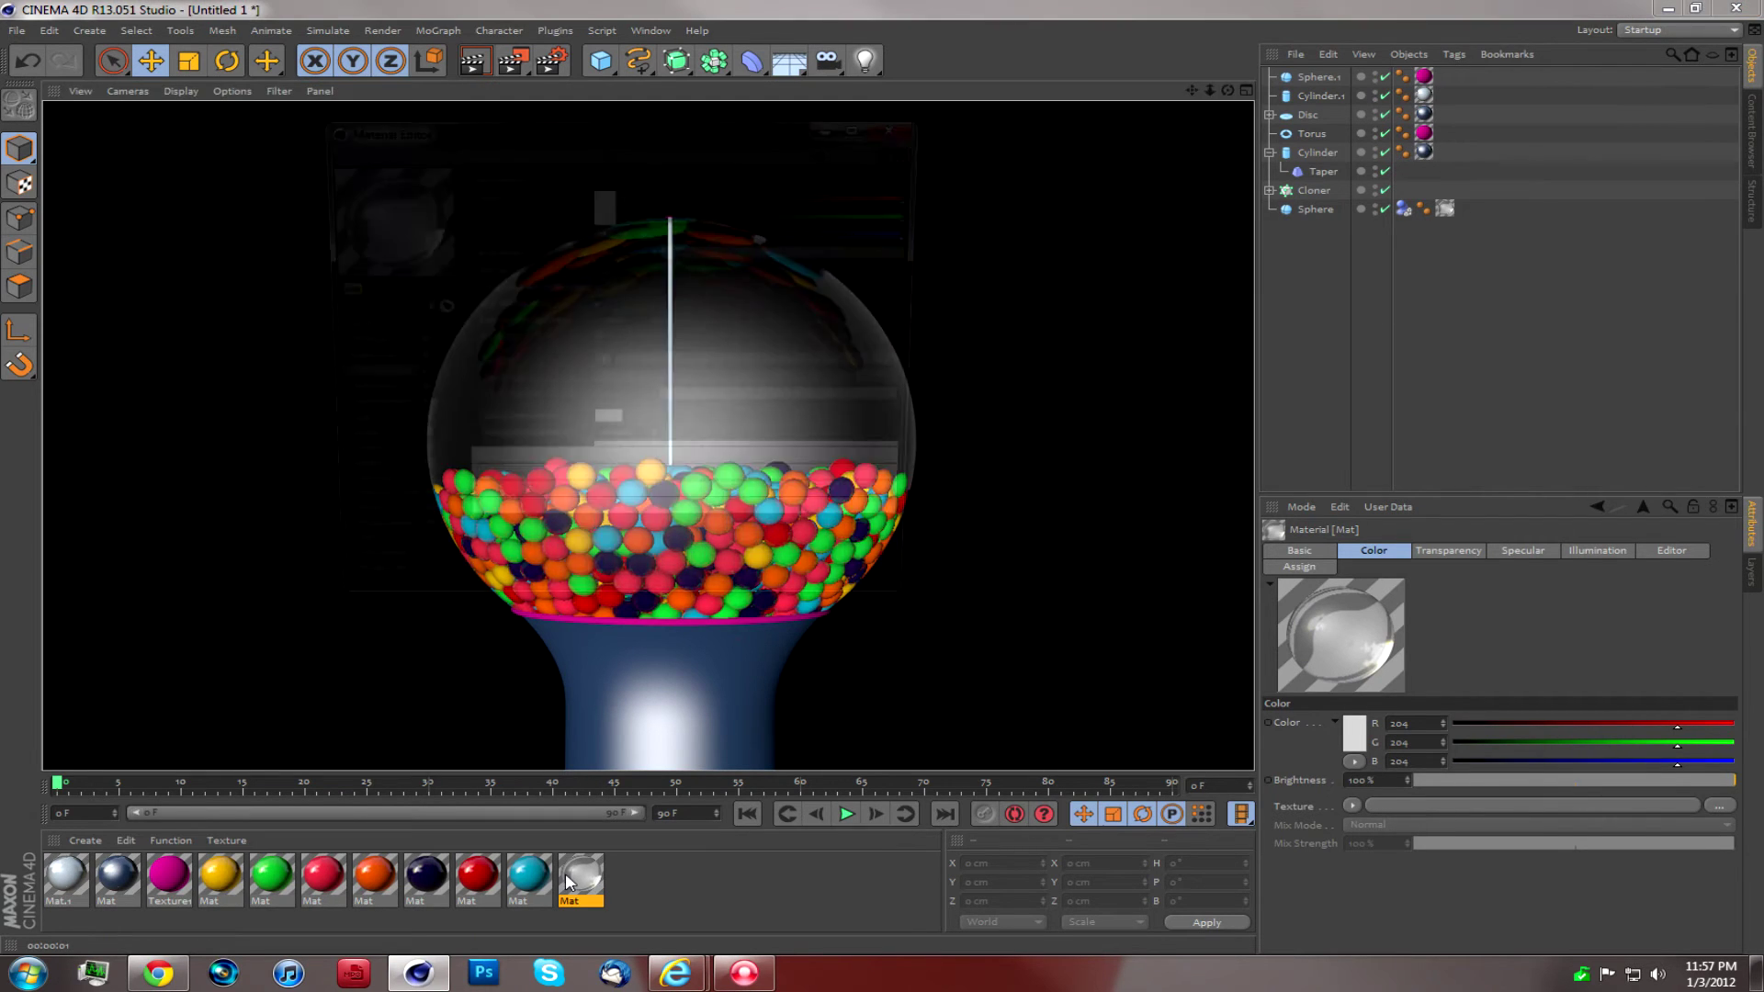
click(629, 269)
text(1)
key(Return)
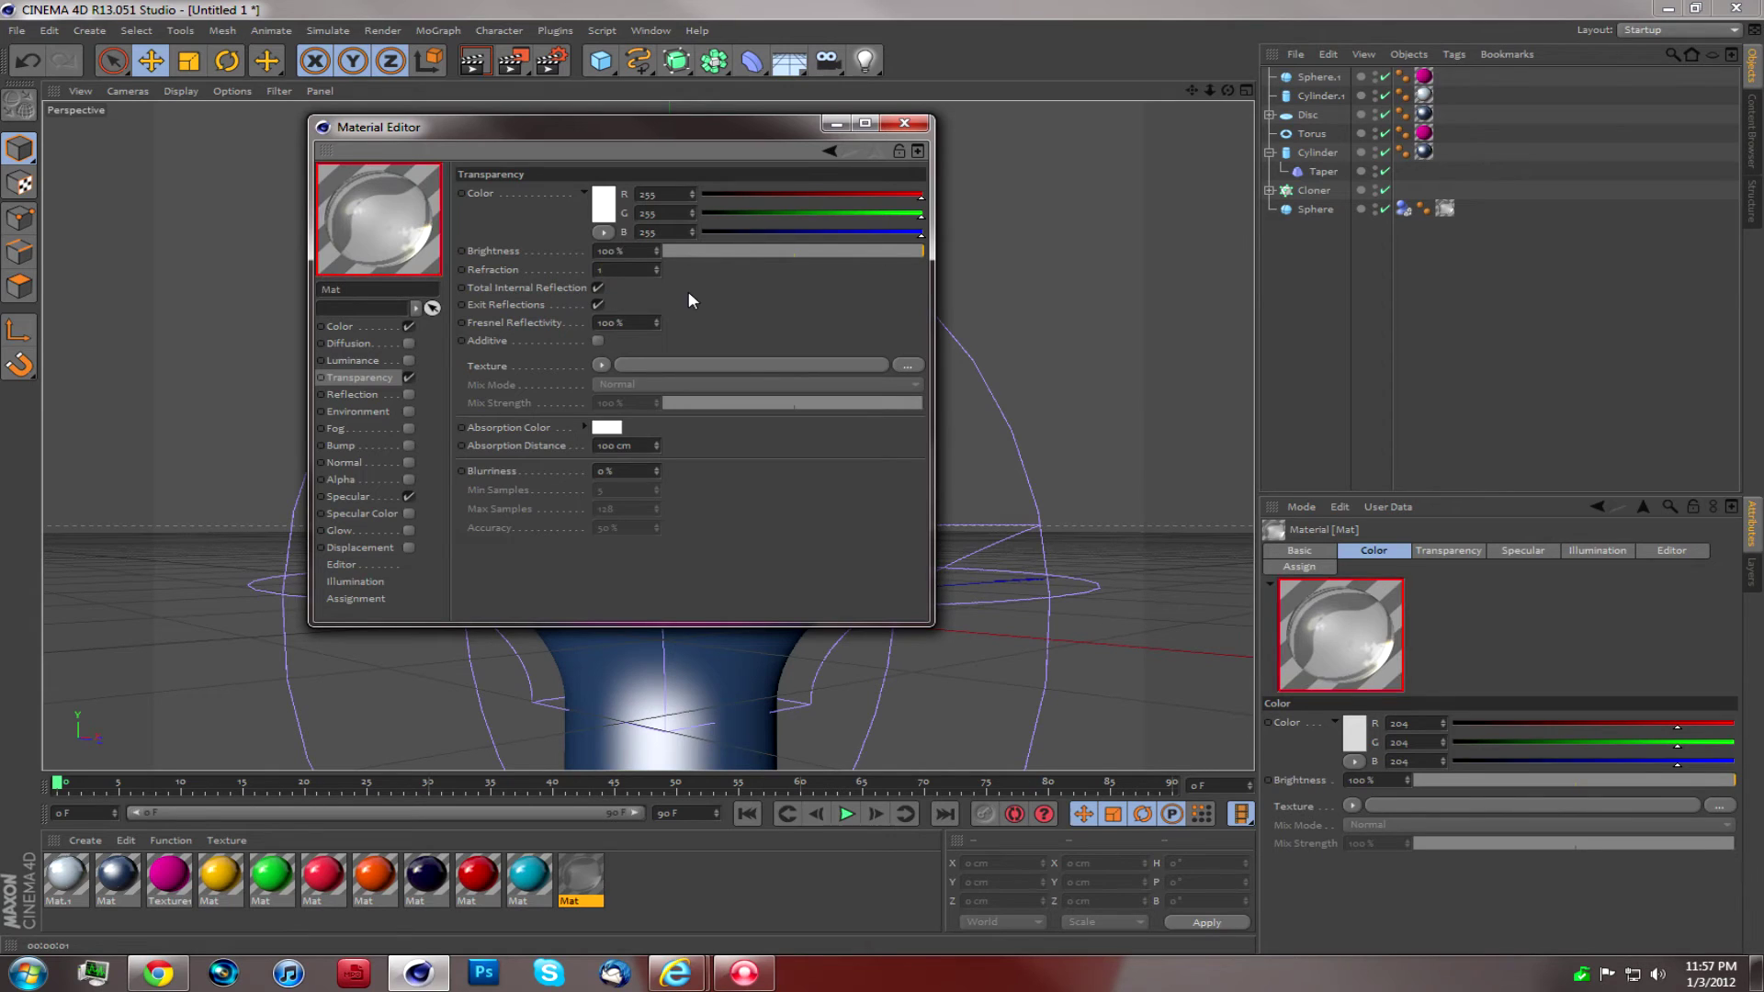
click(905, 123)
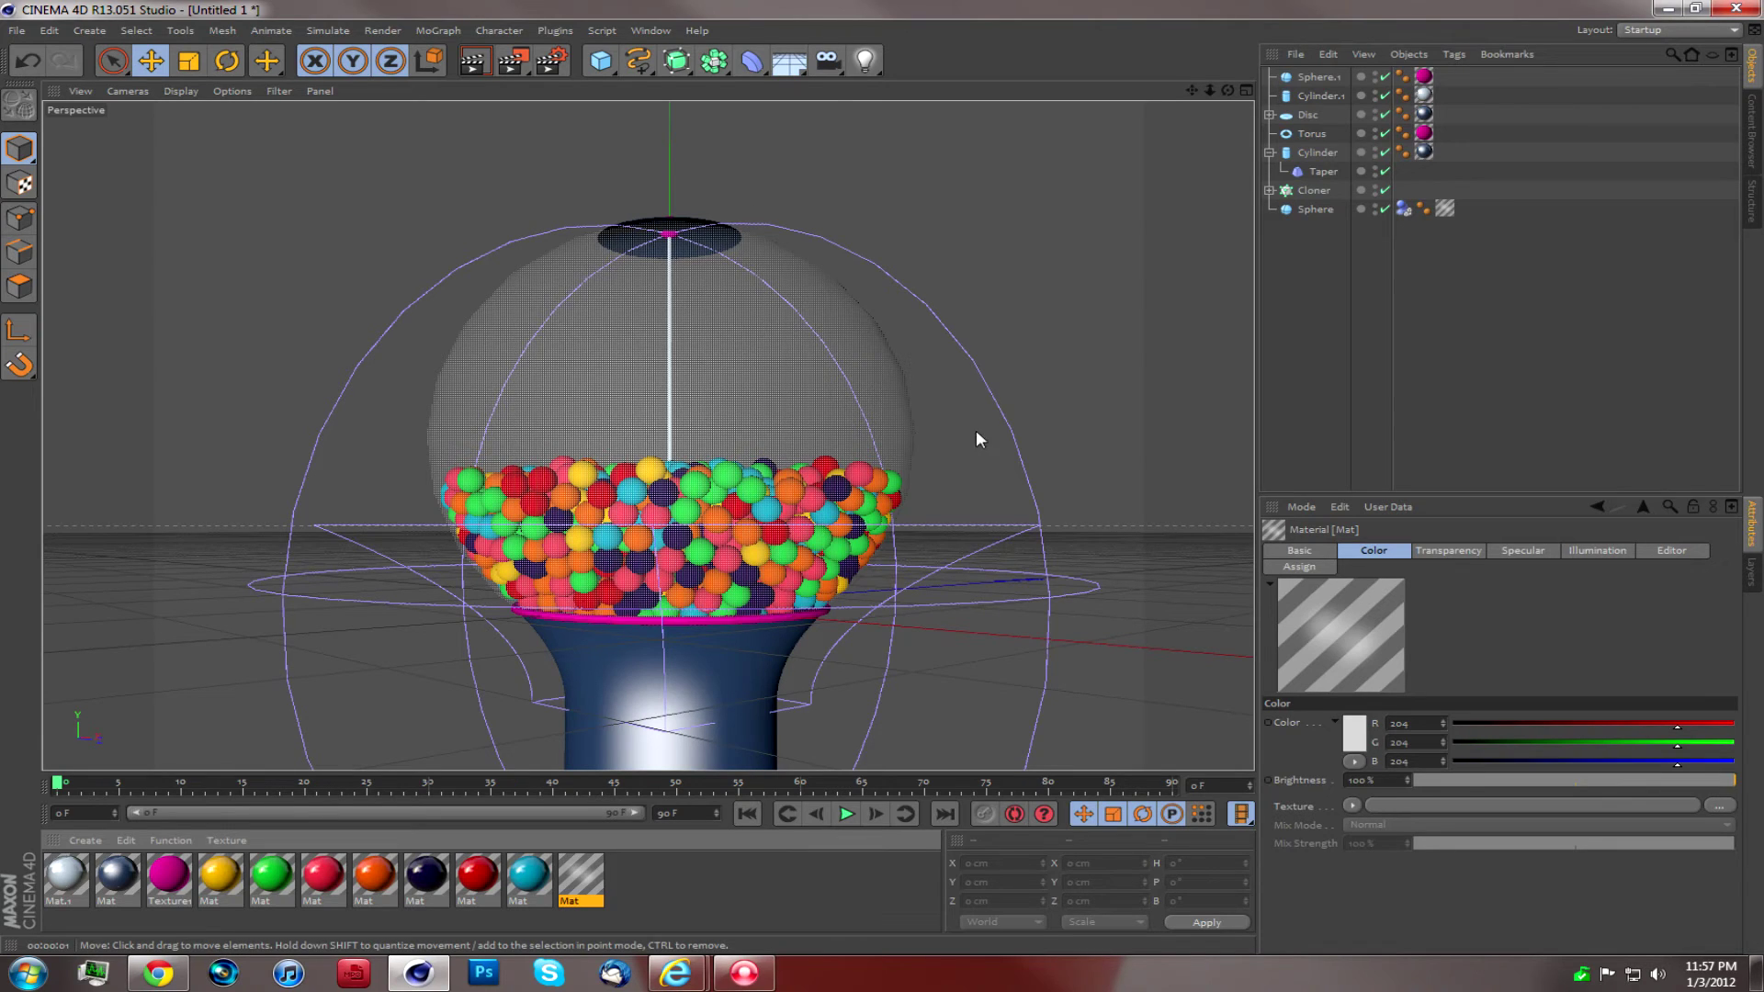
click(1323, 209)
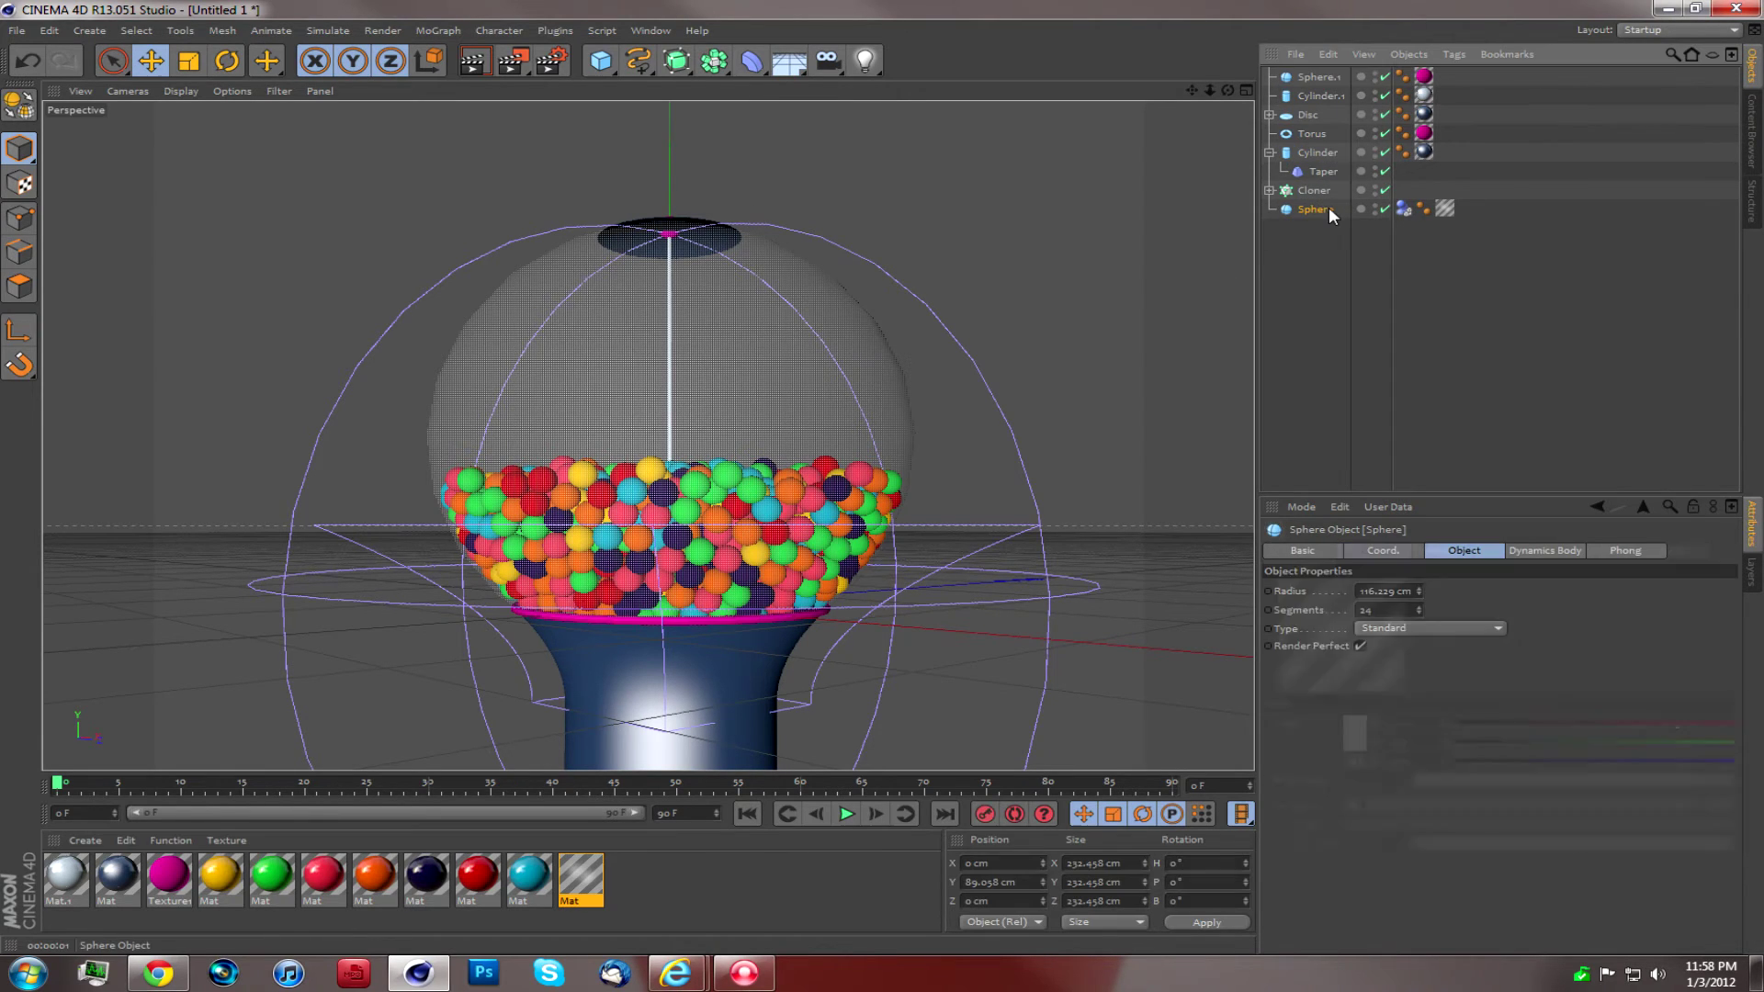
click(1314, 77)
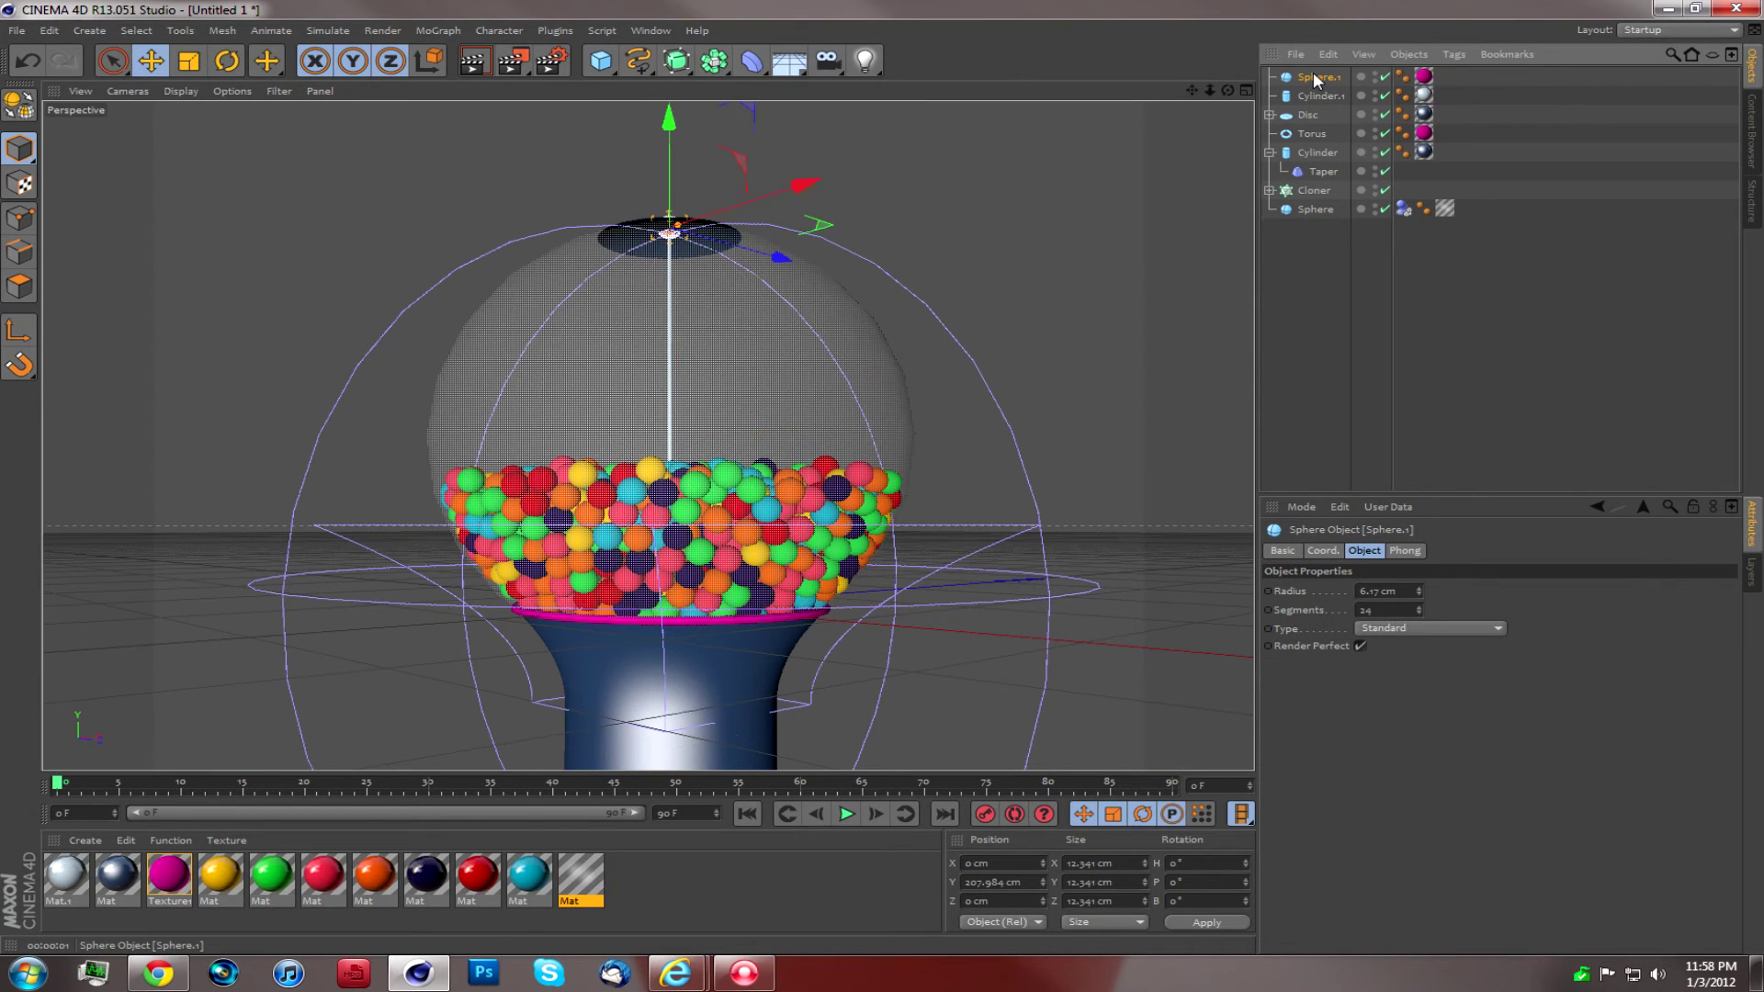
click(1321, 131)
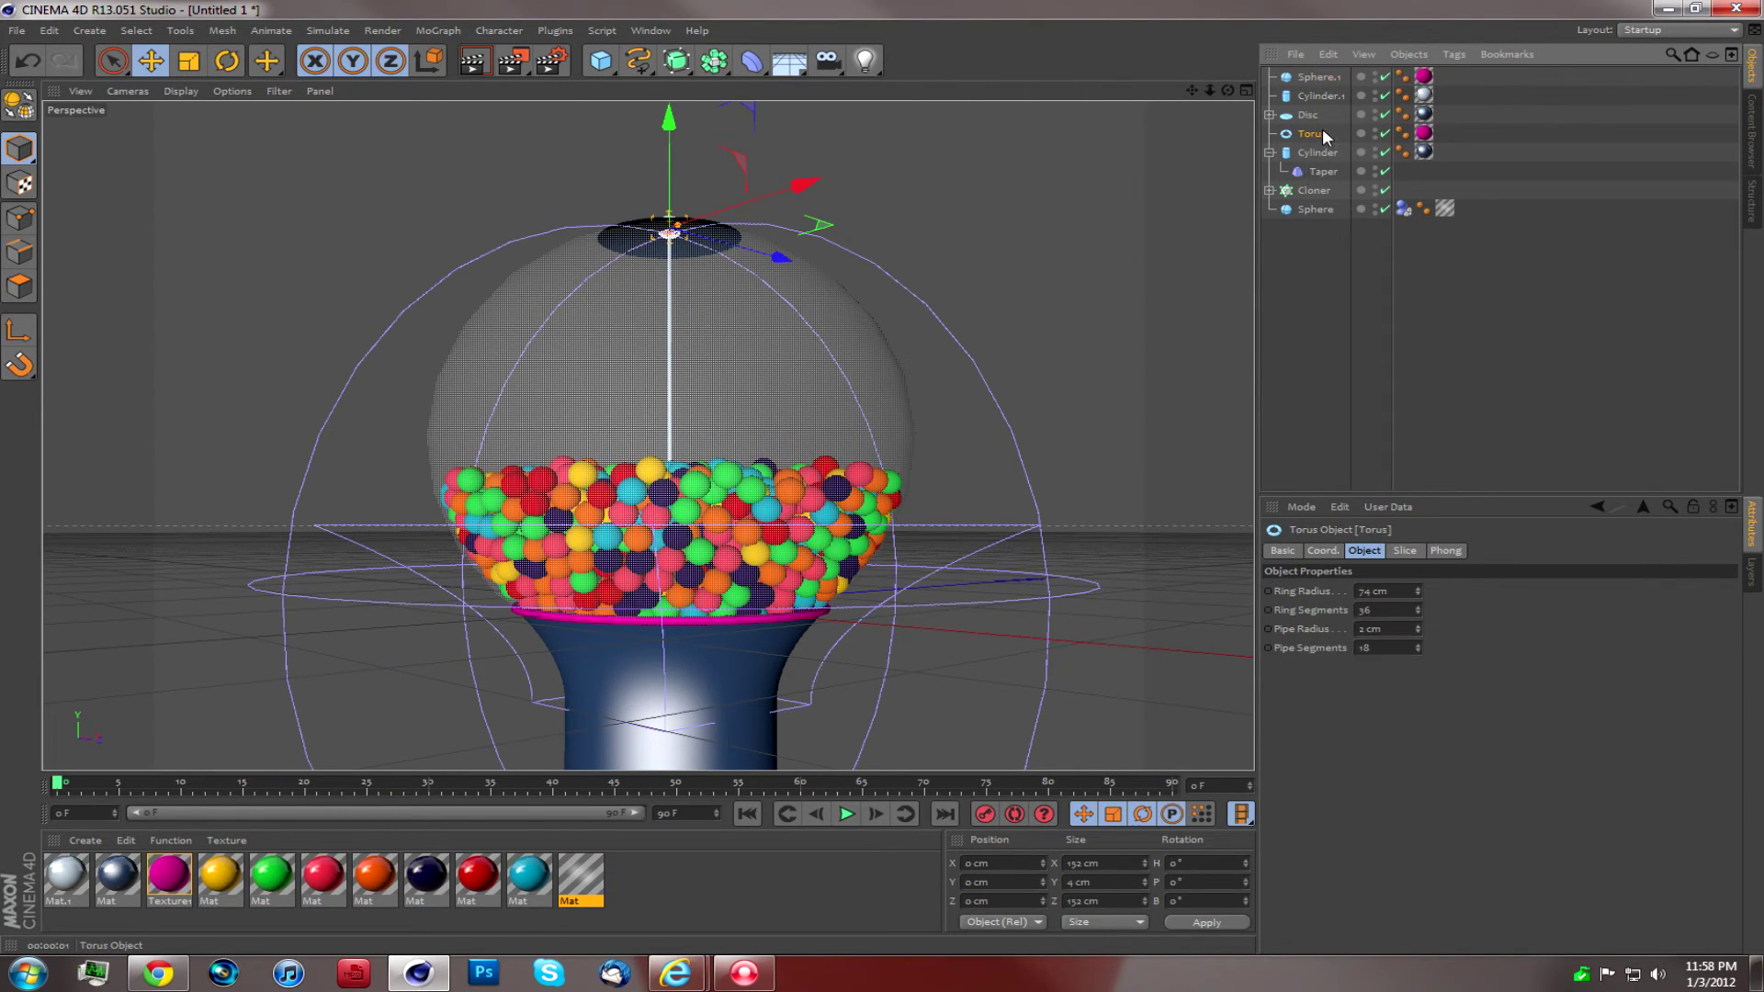
click(1321, 95)
click(1295, 190)
Step: Add a Cloth NURBS object and make the large globe Sphere its child
click(1295, 207)
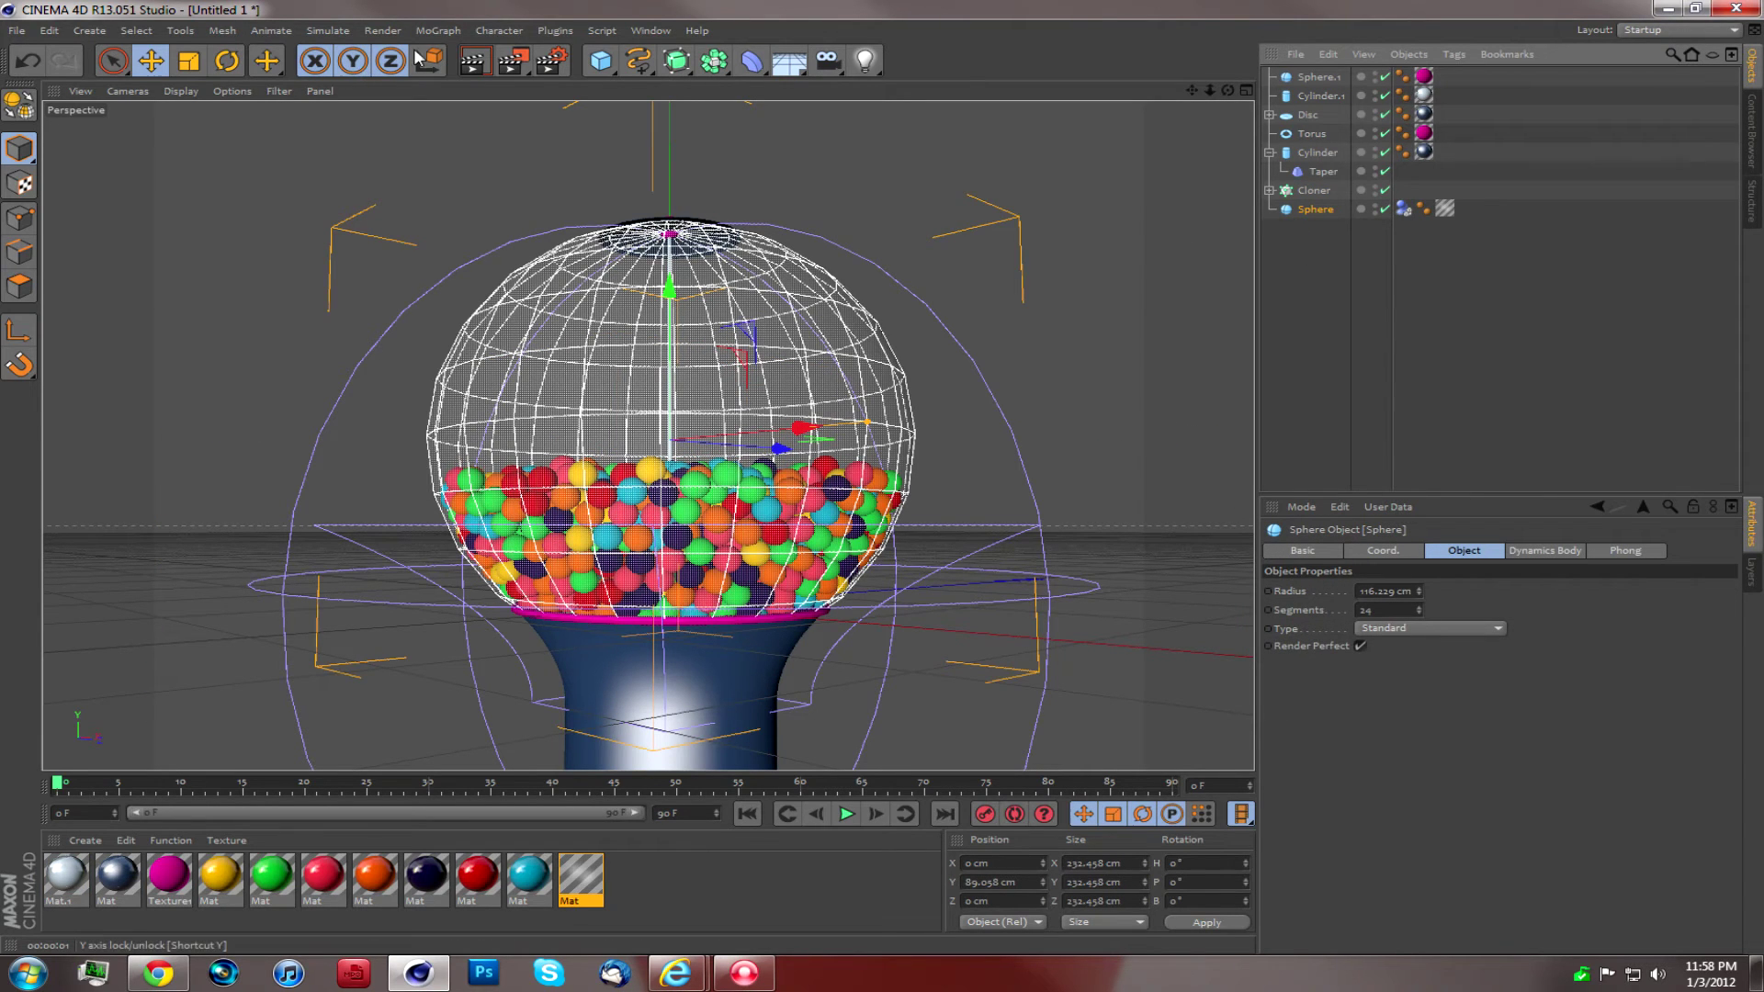
click(337, 37)
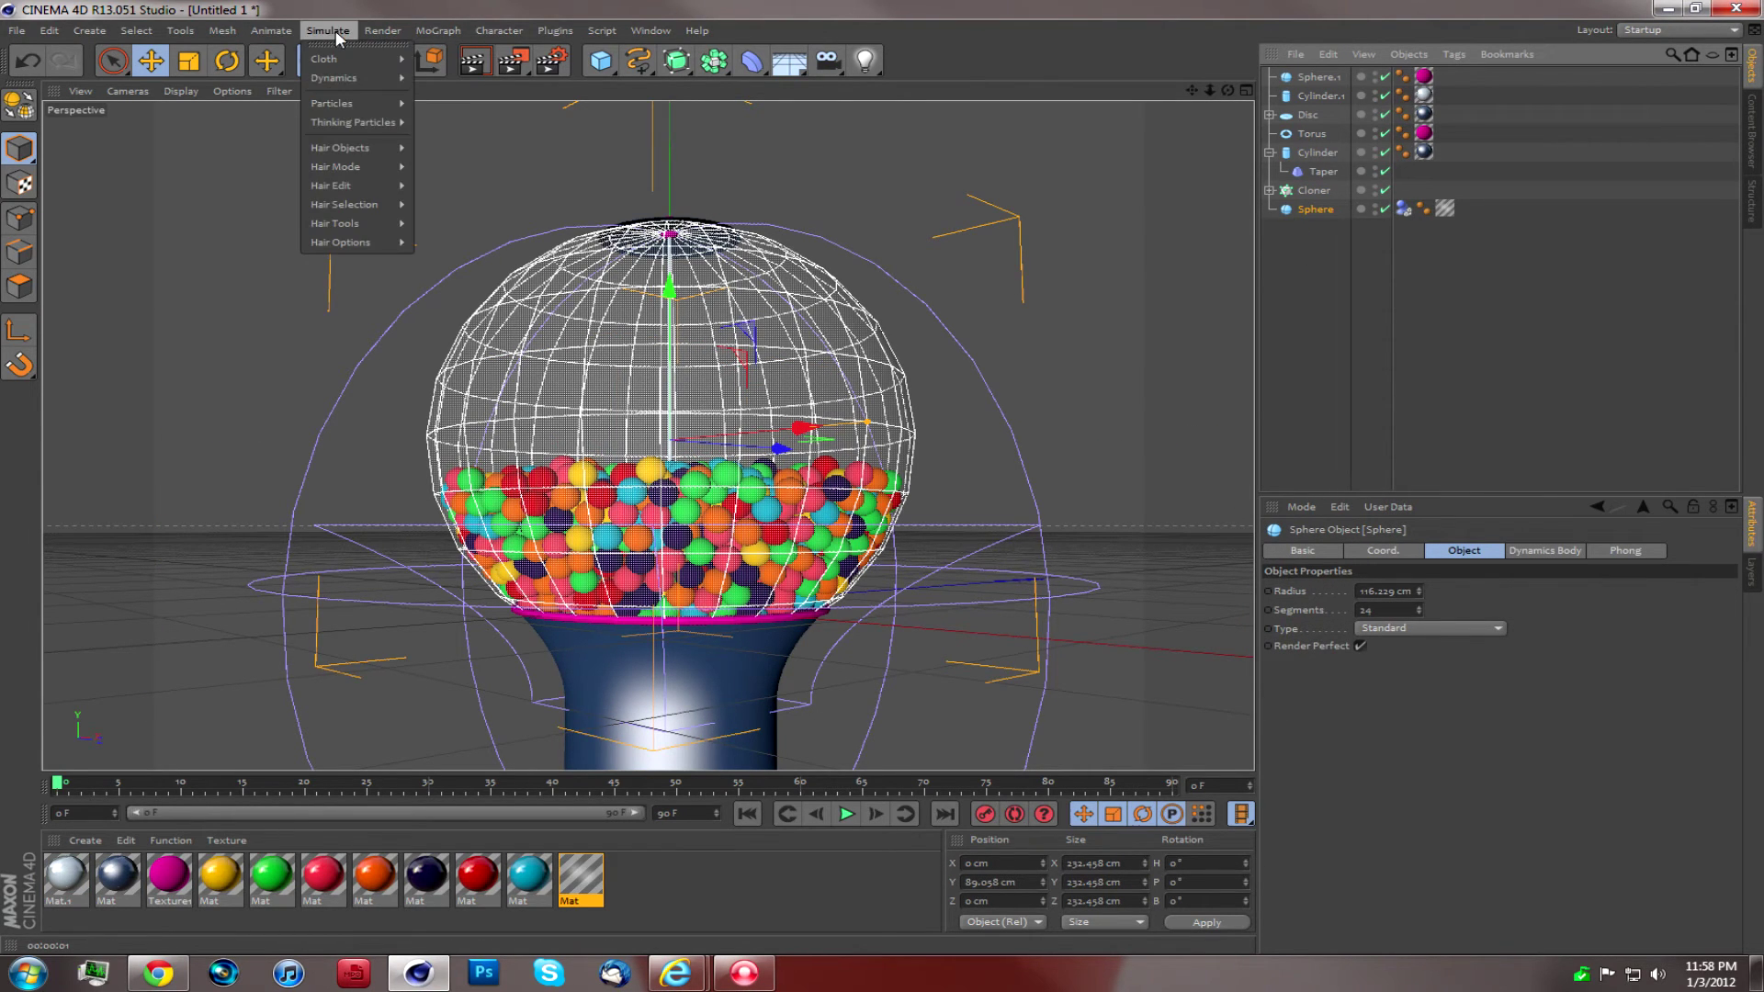
mouse_move(331, 60)
click(462, 66)
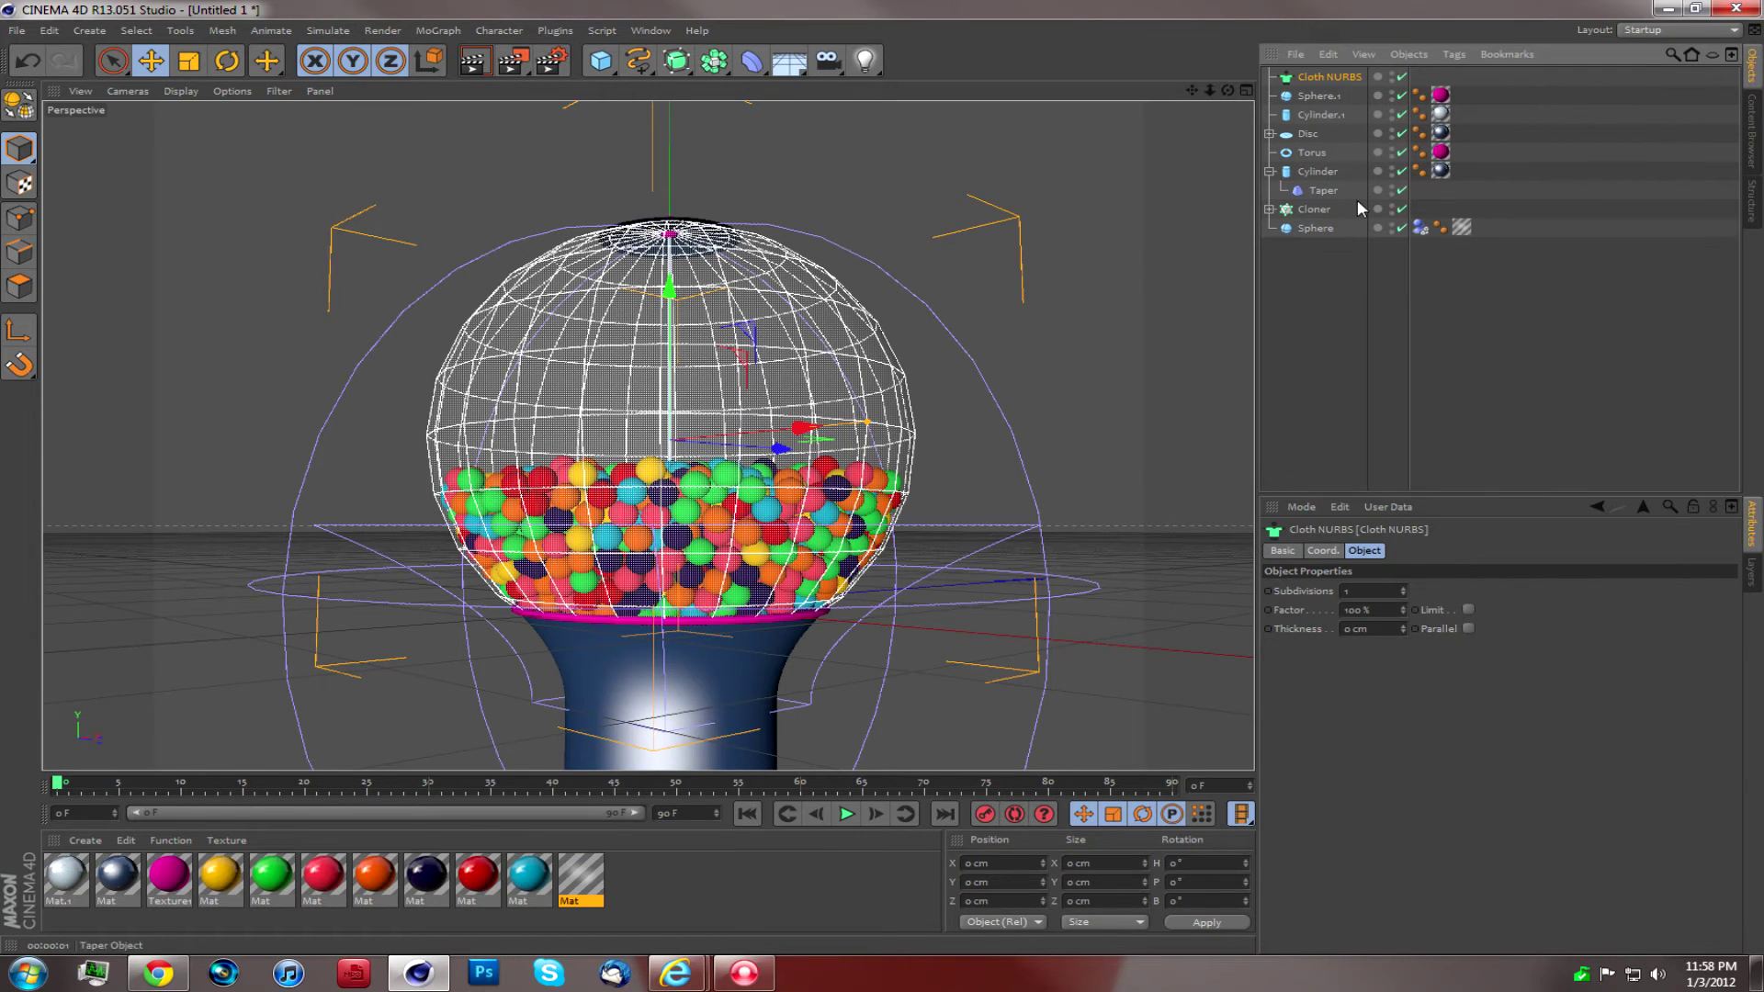
drag(1326, 229, 1339, 82)
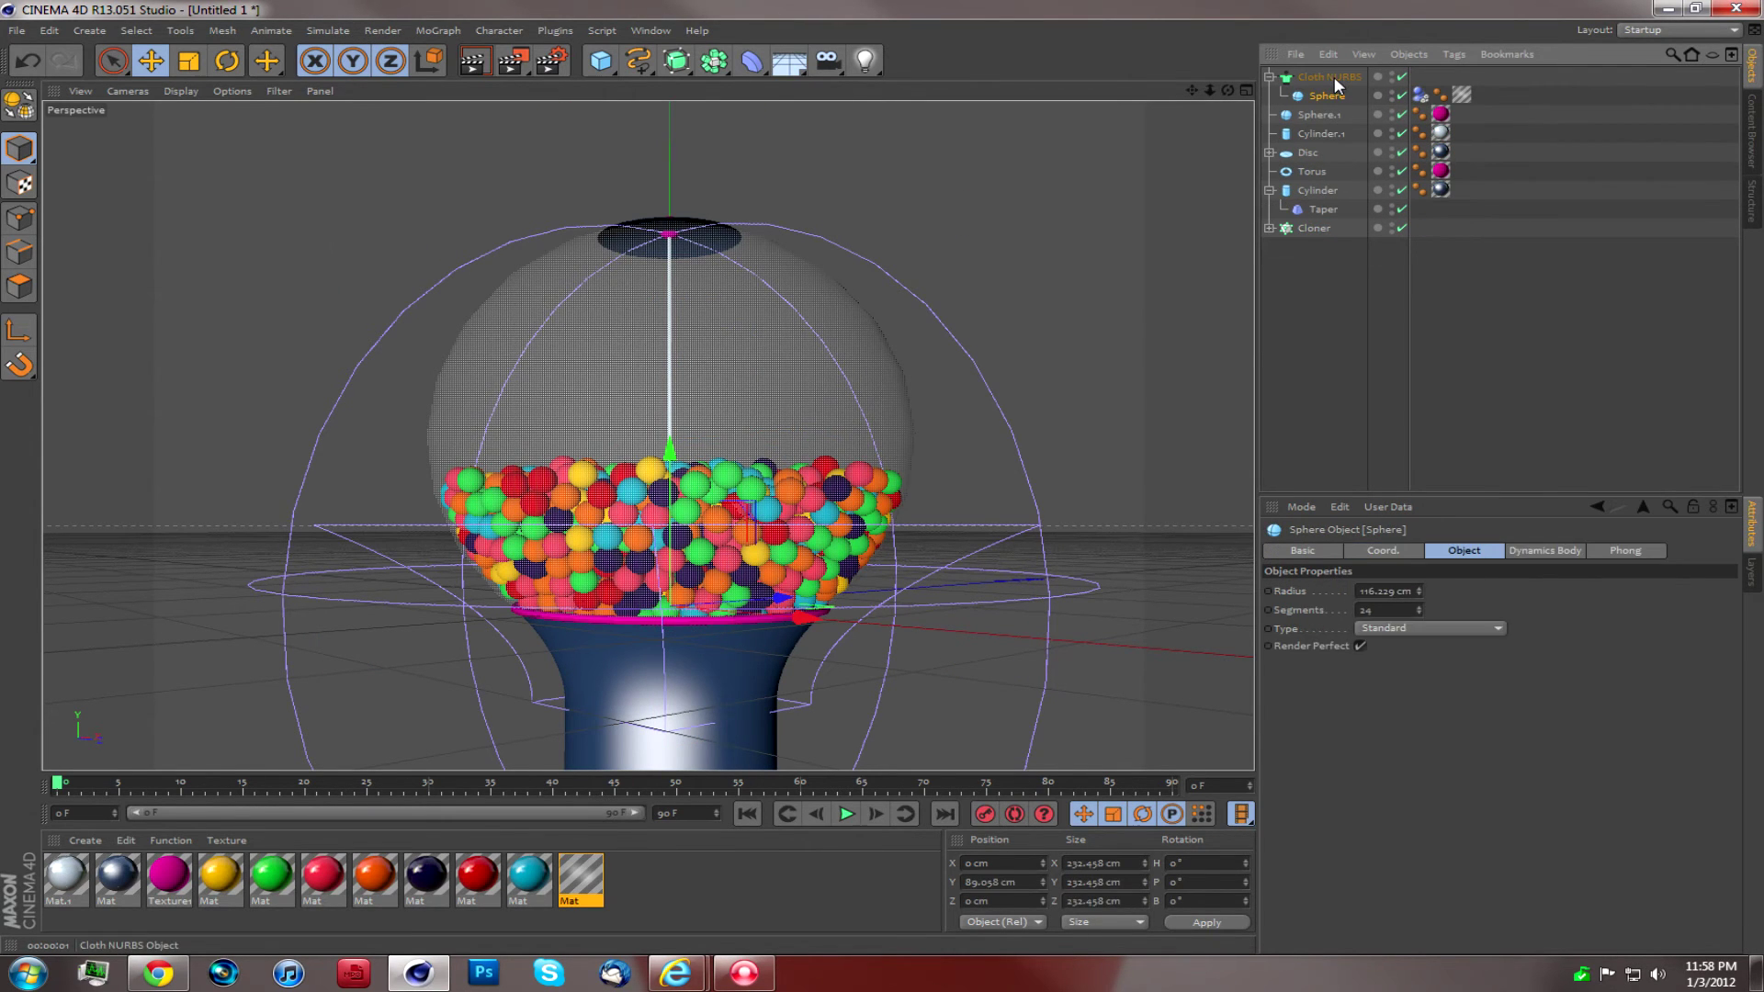
Step: Set the thickness of the globe's Cloth NURBS to -2 cm
drag(1403, 634, 1314, 630)
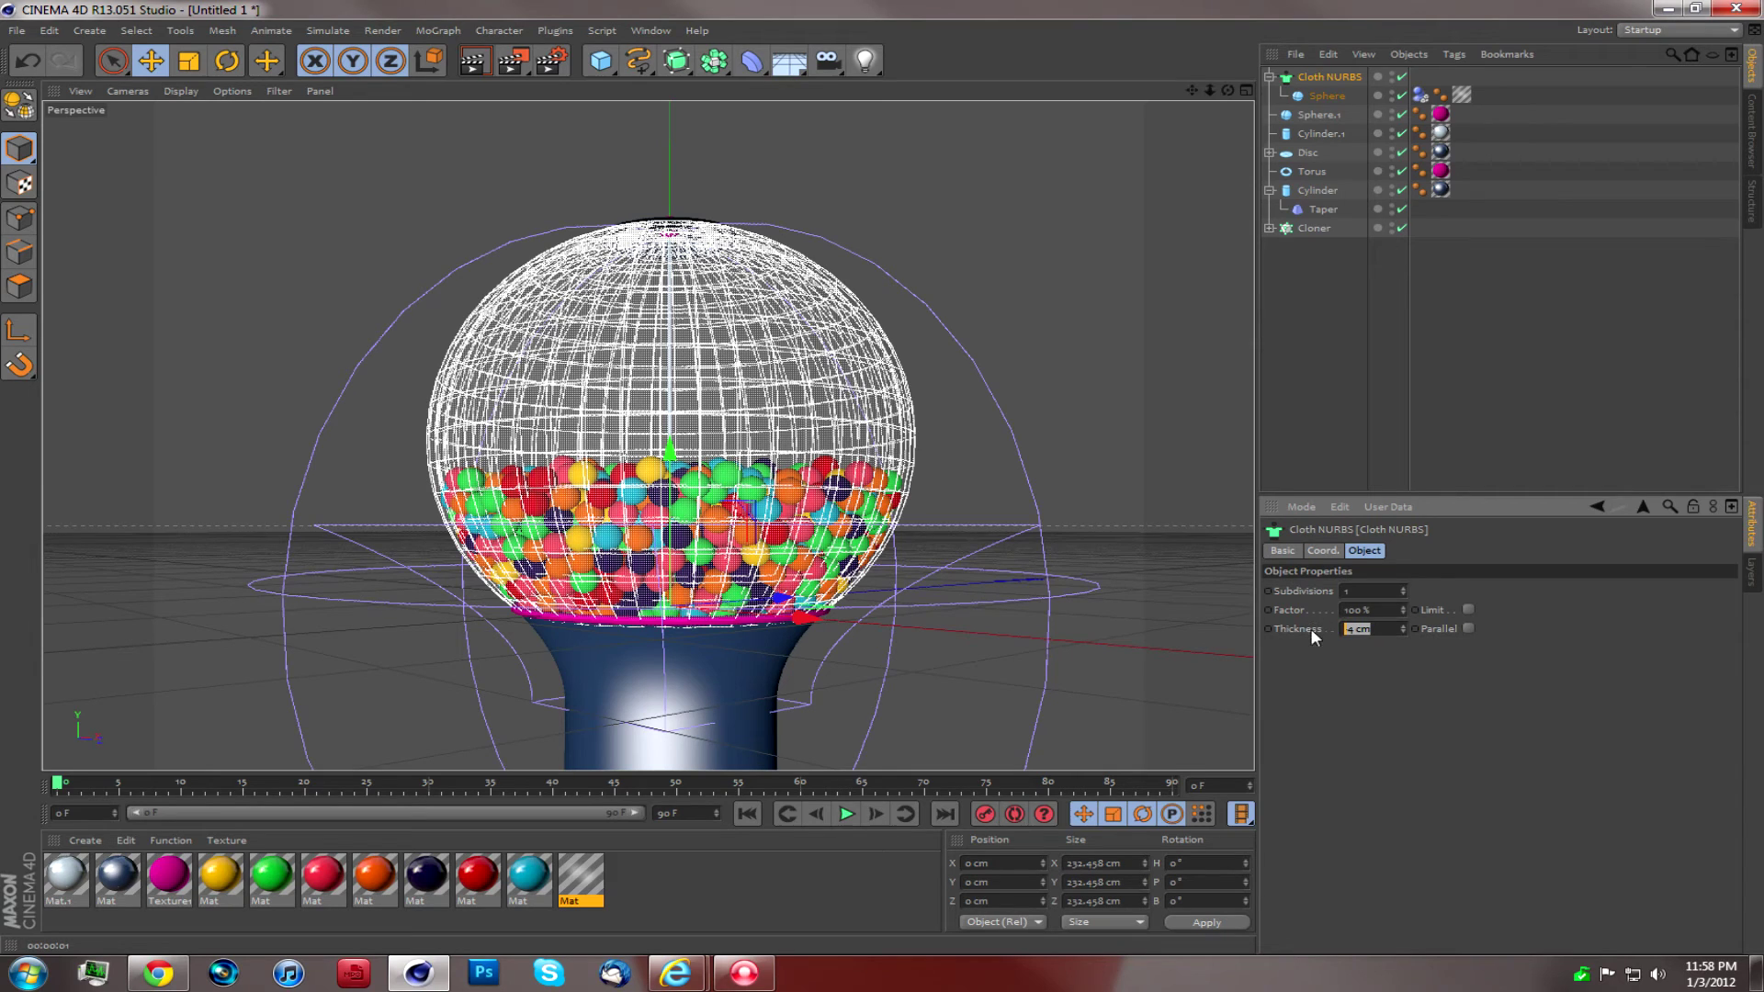
text(-2)
key(Return)
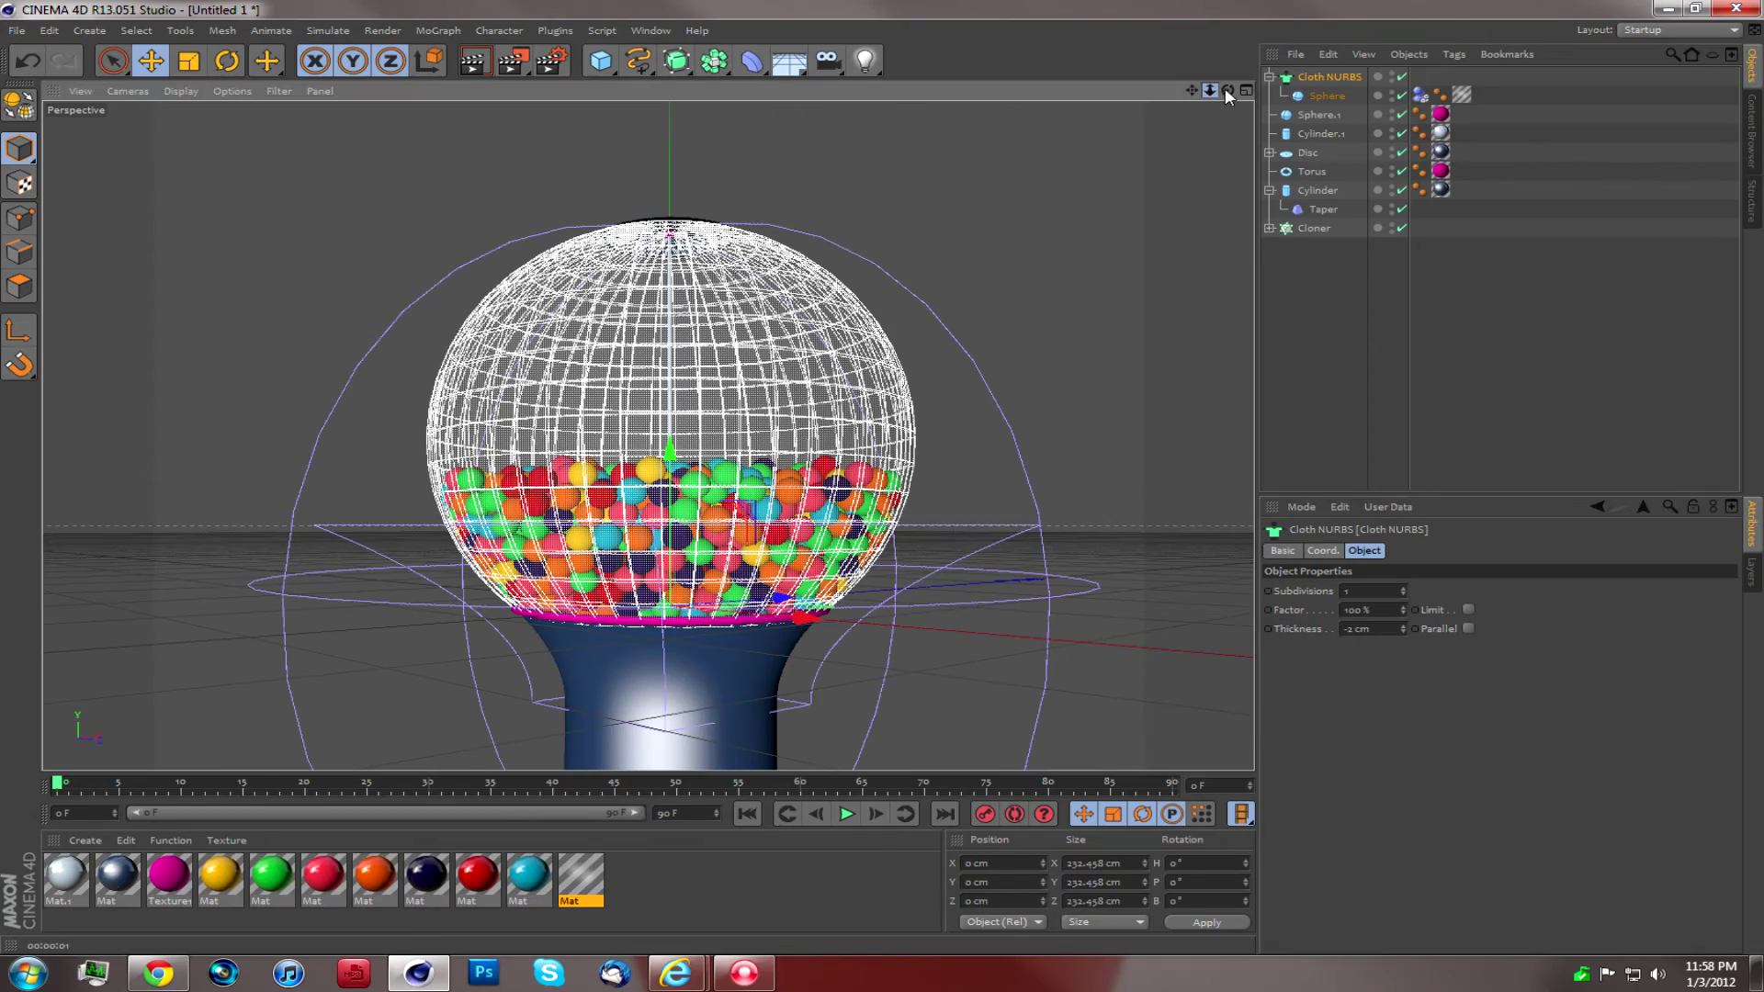
Step: Add a Sky object and a Sun light to the scene
drag(1210, 90, 1169, 71)
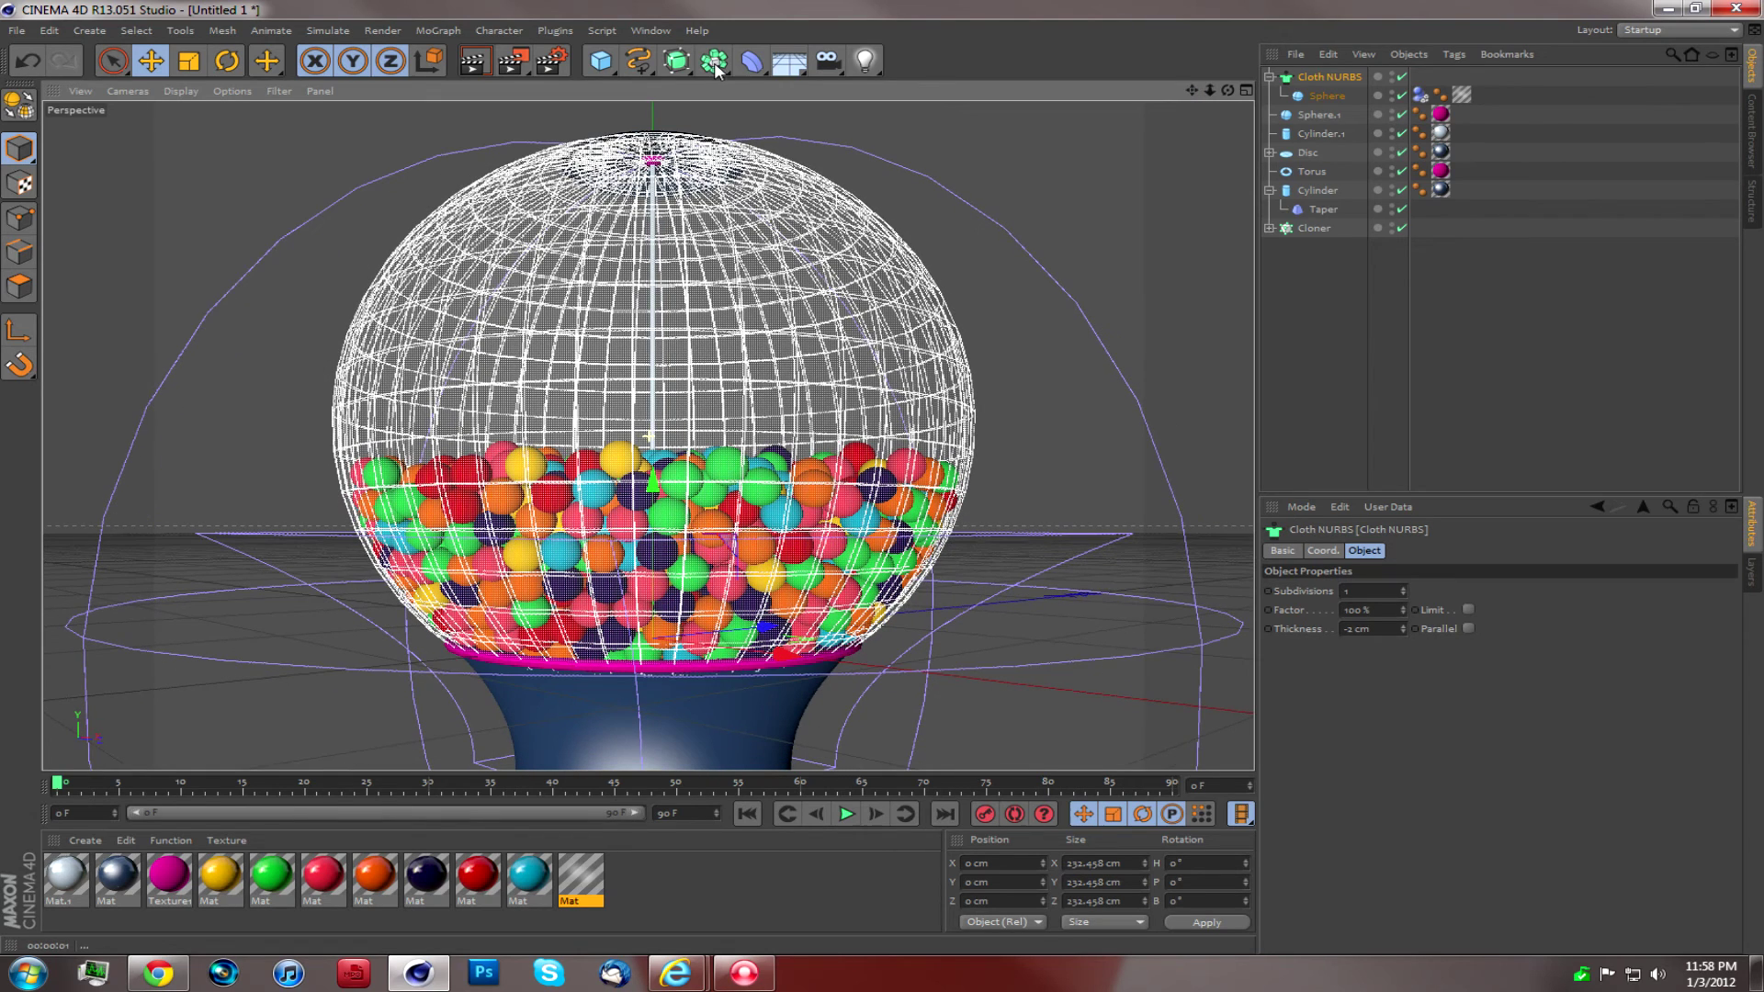
click(865, 61)
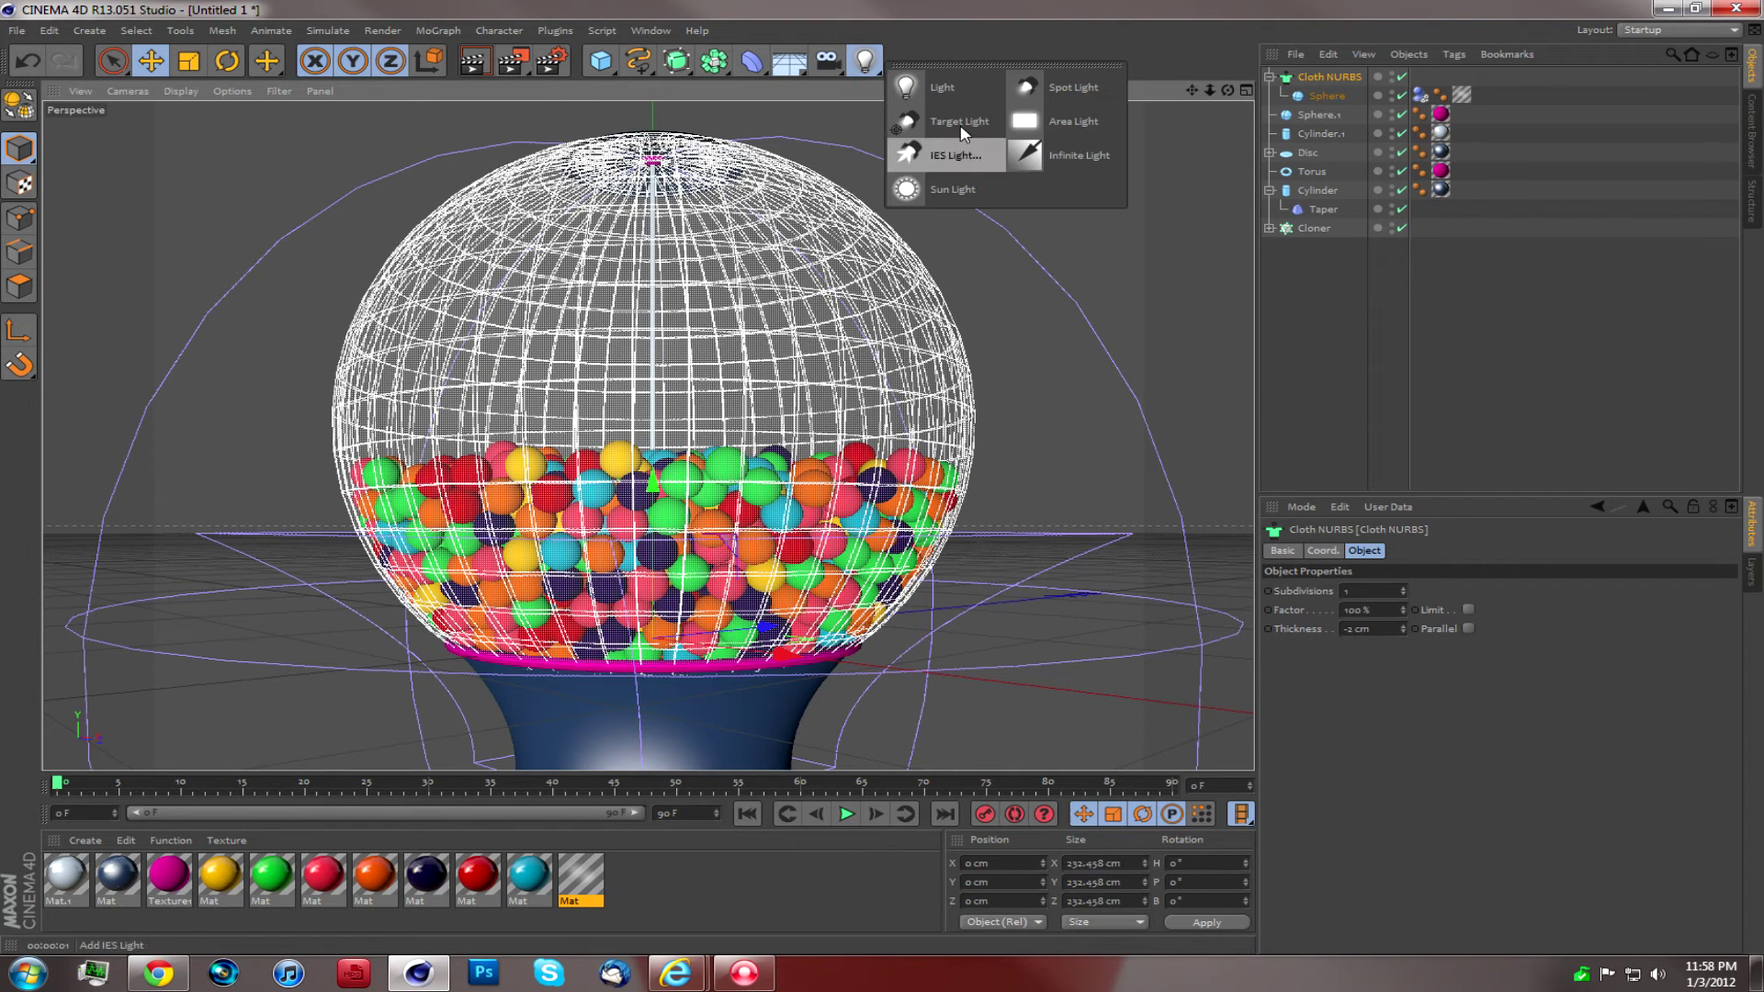
click(801, 68)
click(919, 121)
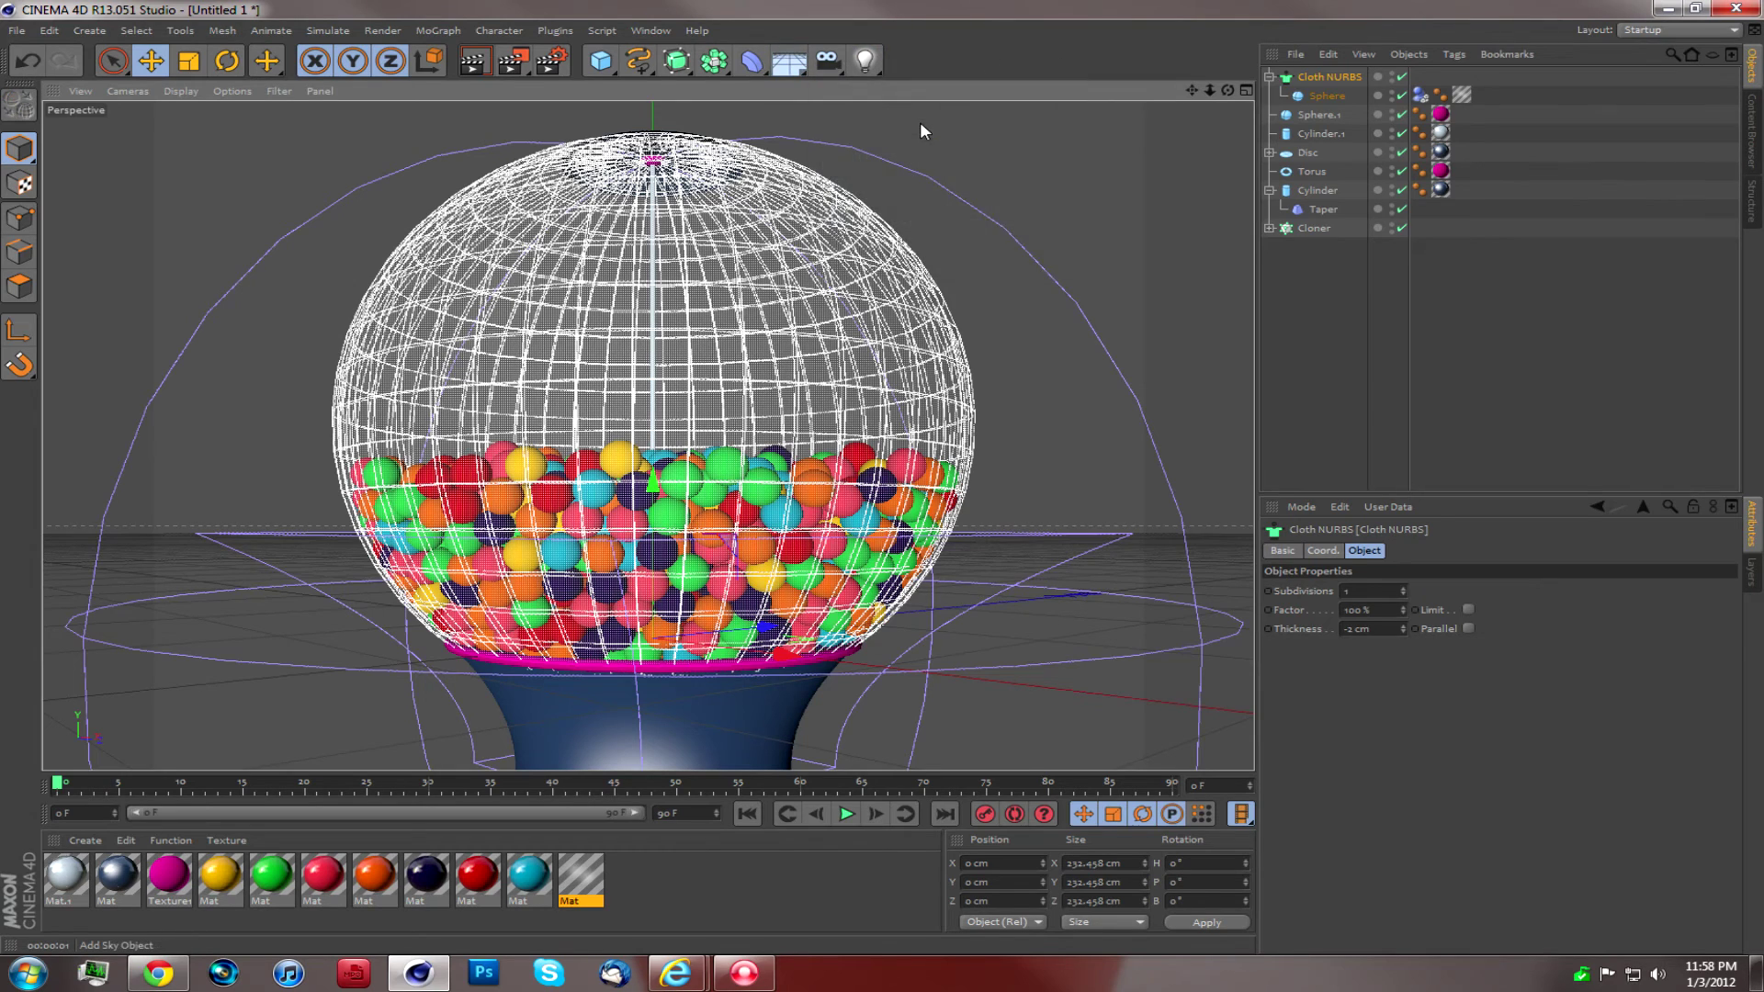
click(864, 60)
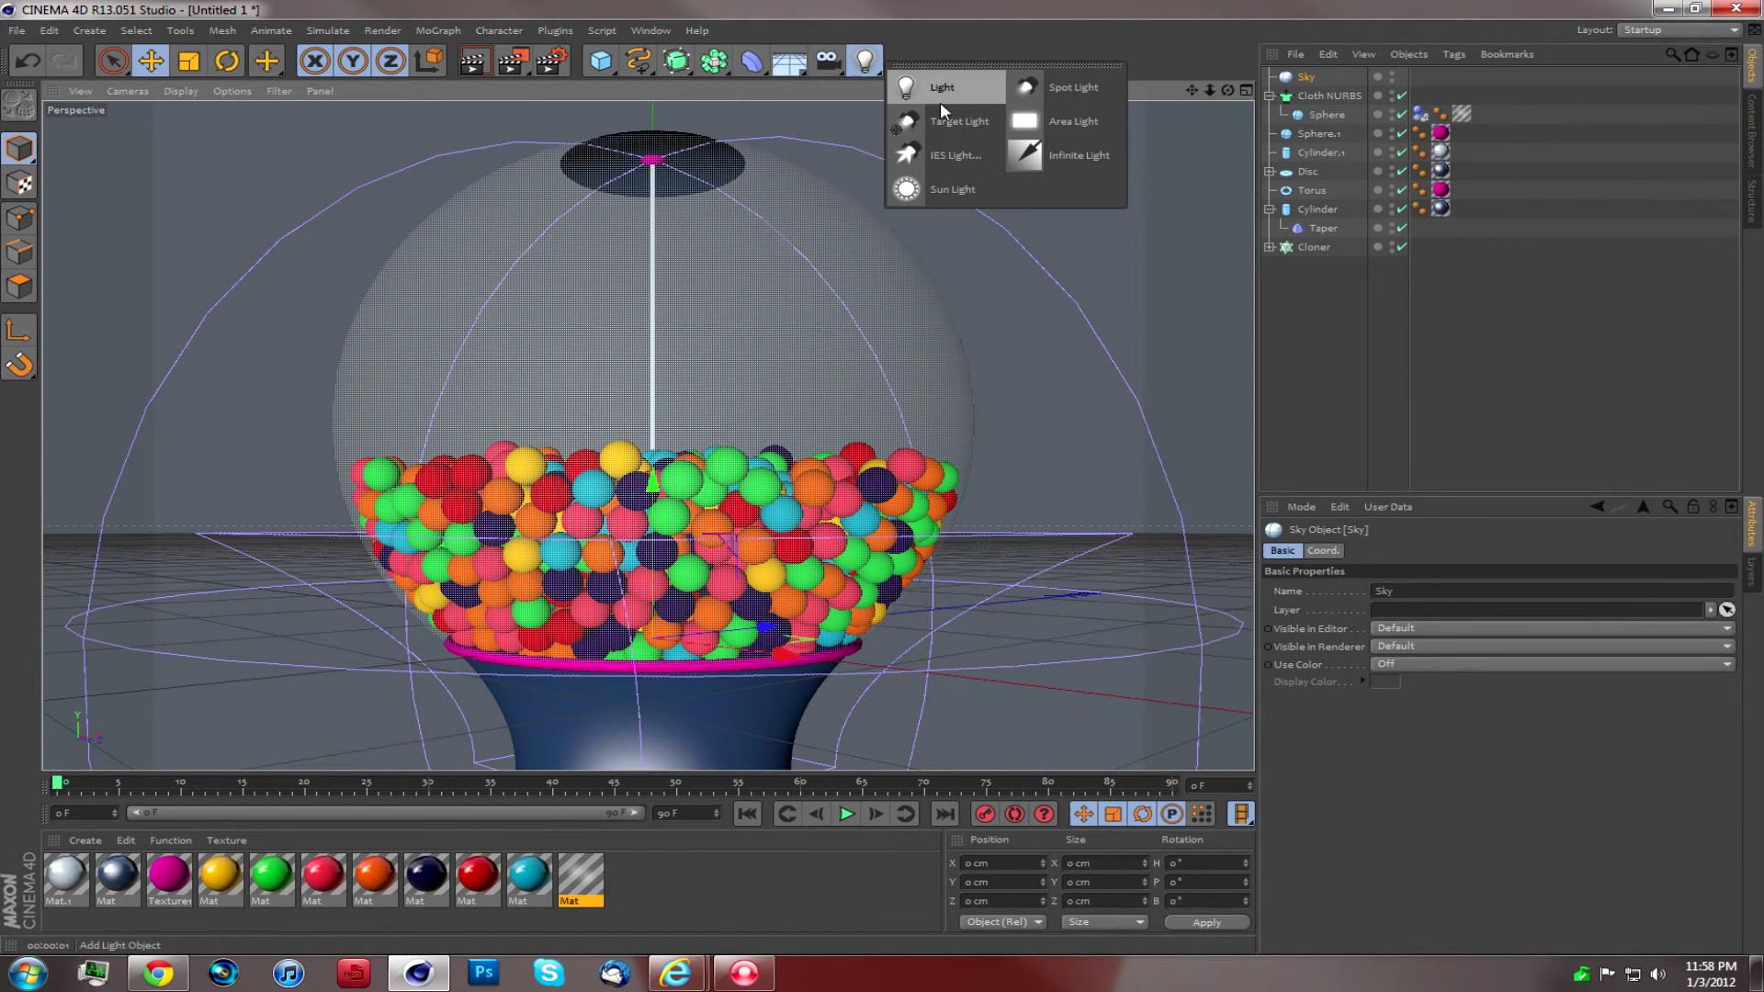
click(925, 187)
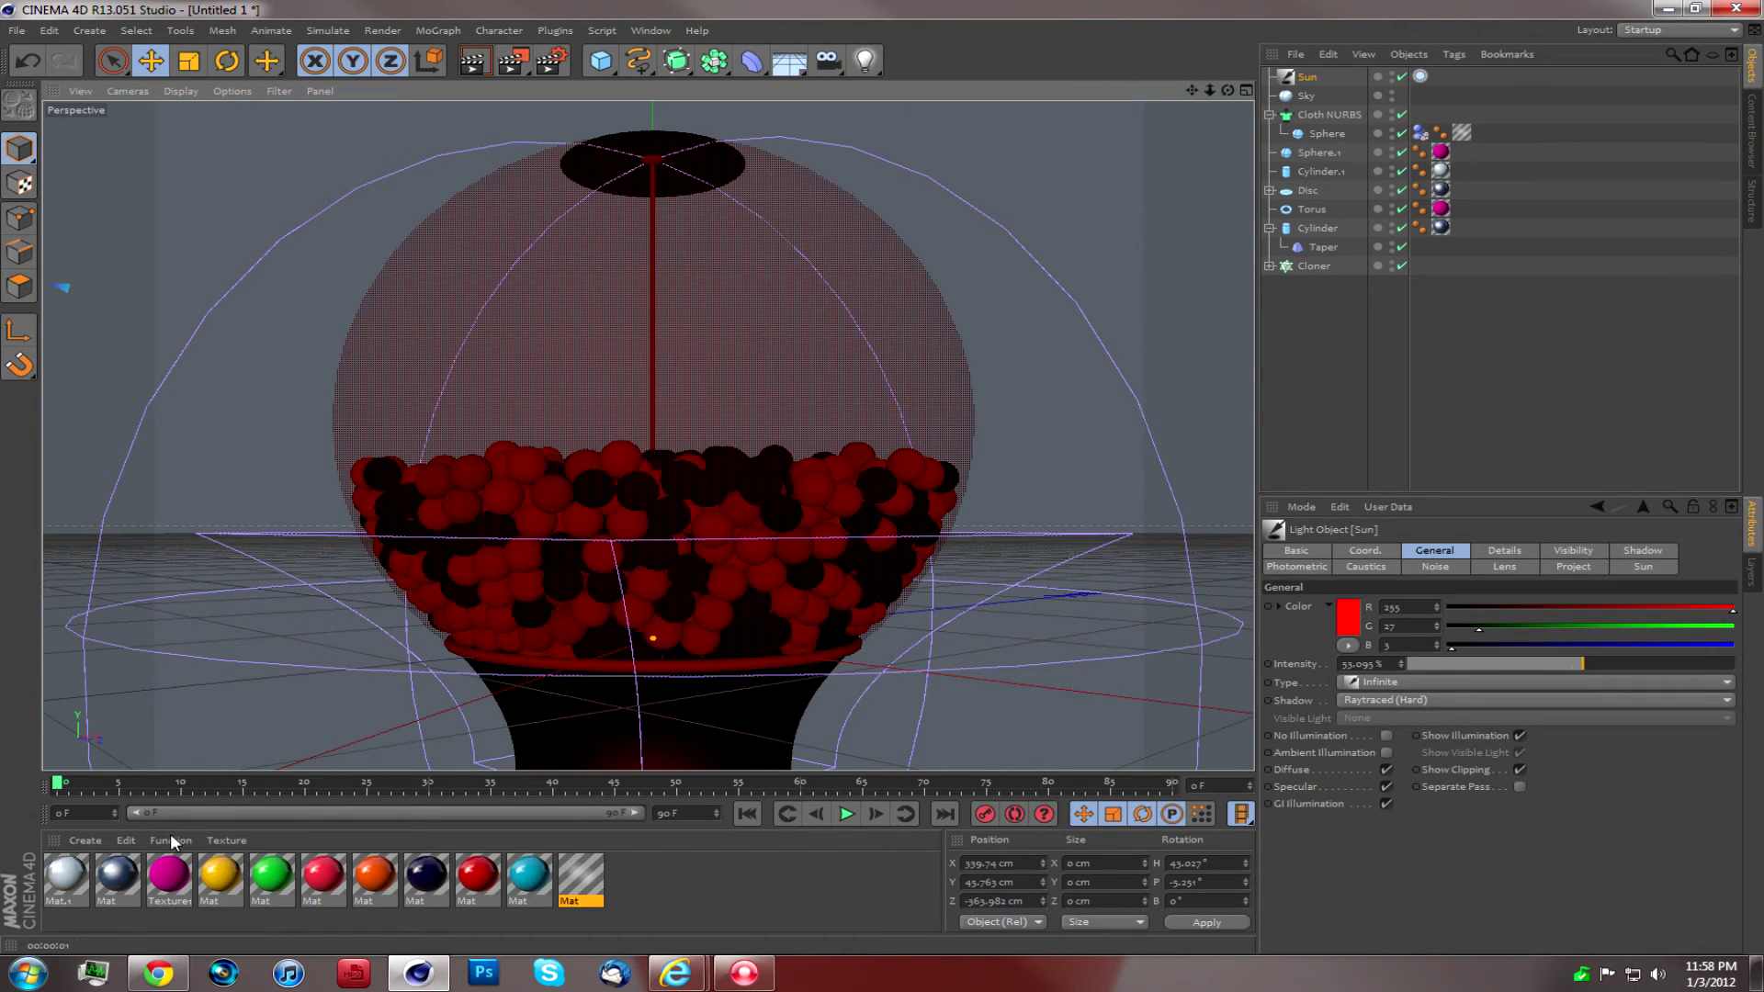
Step: Create a new default material
click(85, 840)
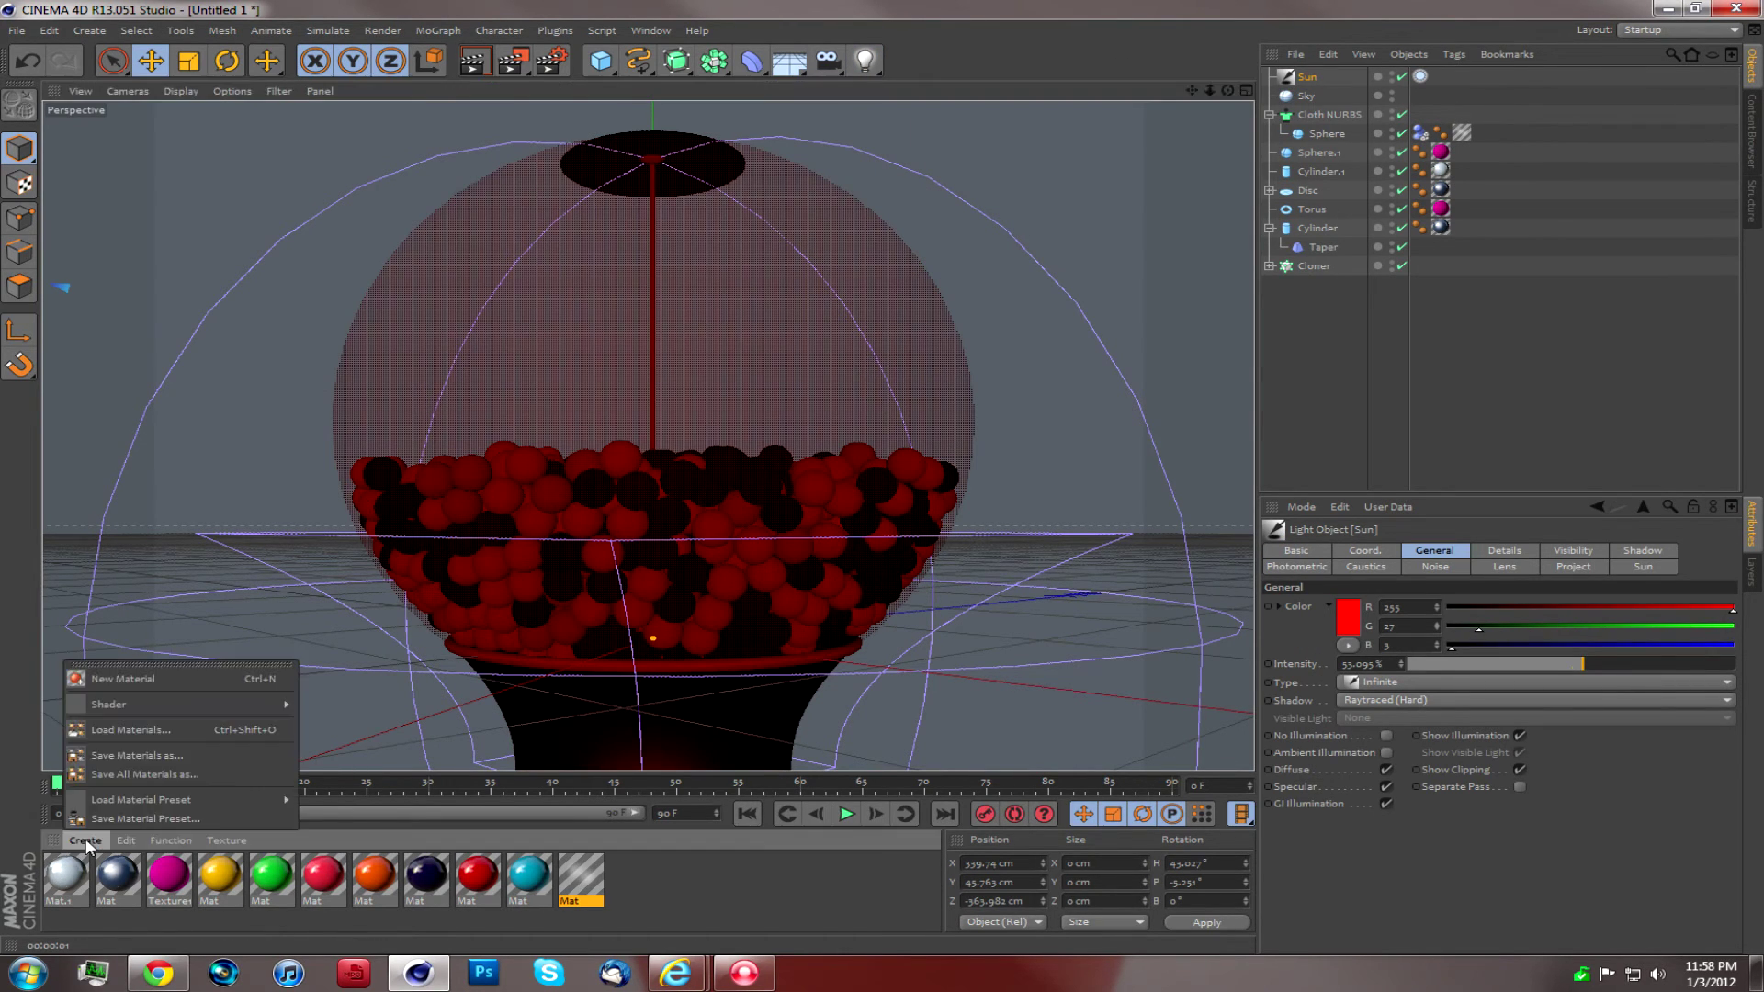
click(112, 679)
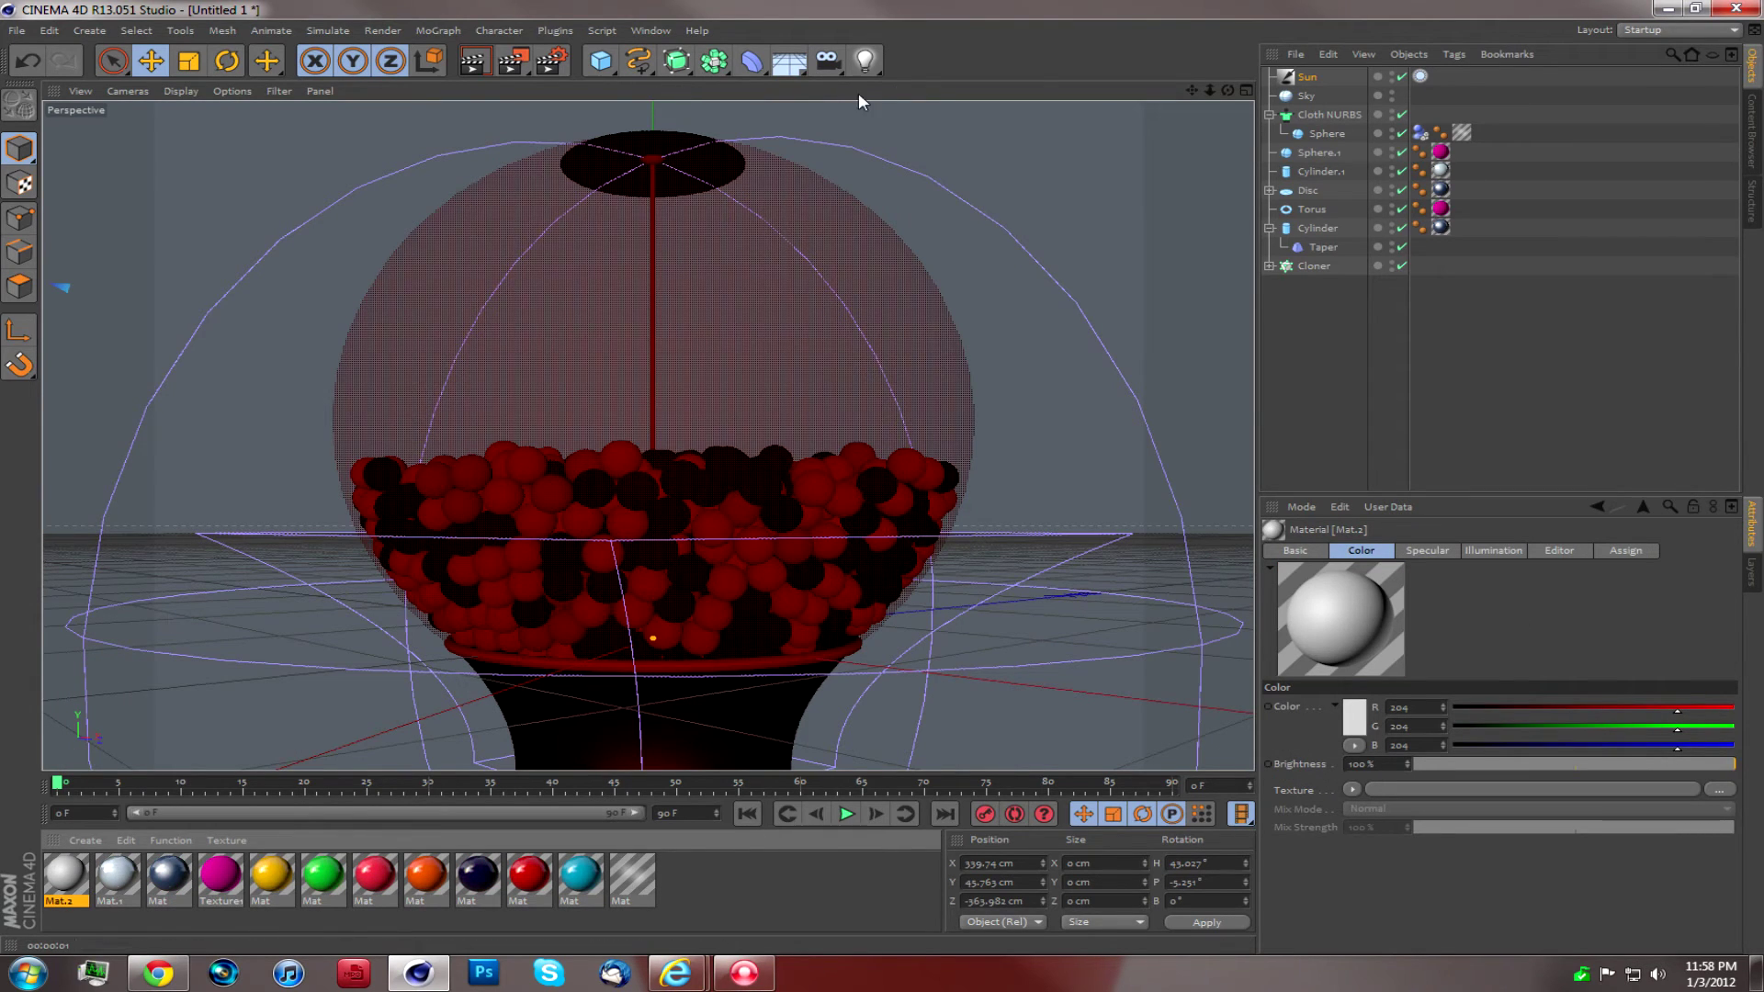
click(867, 65)
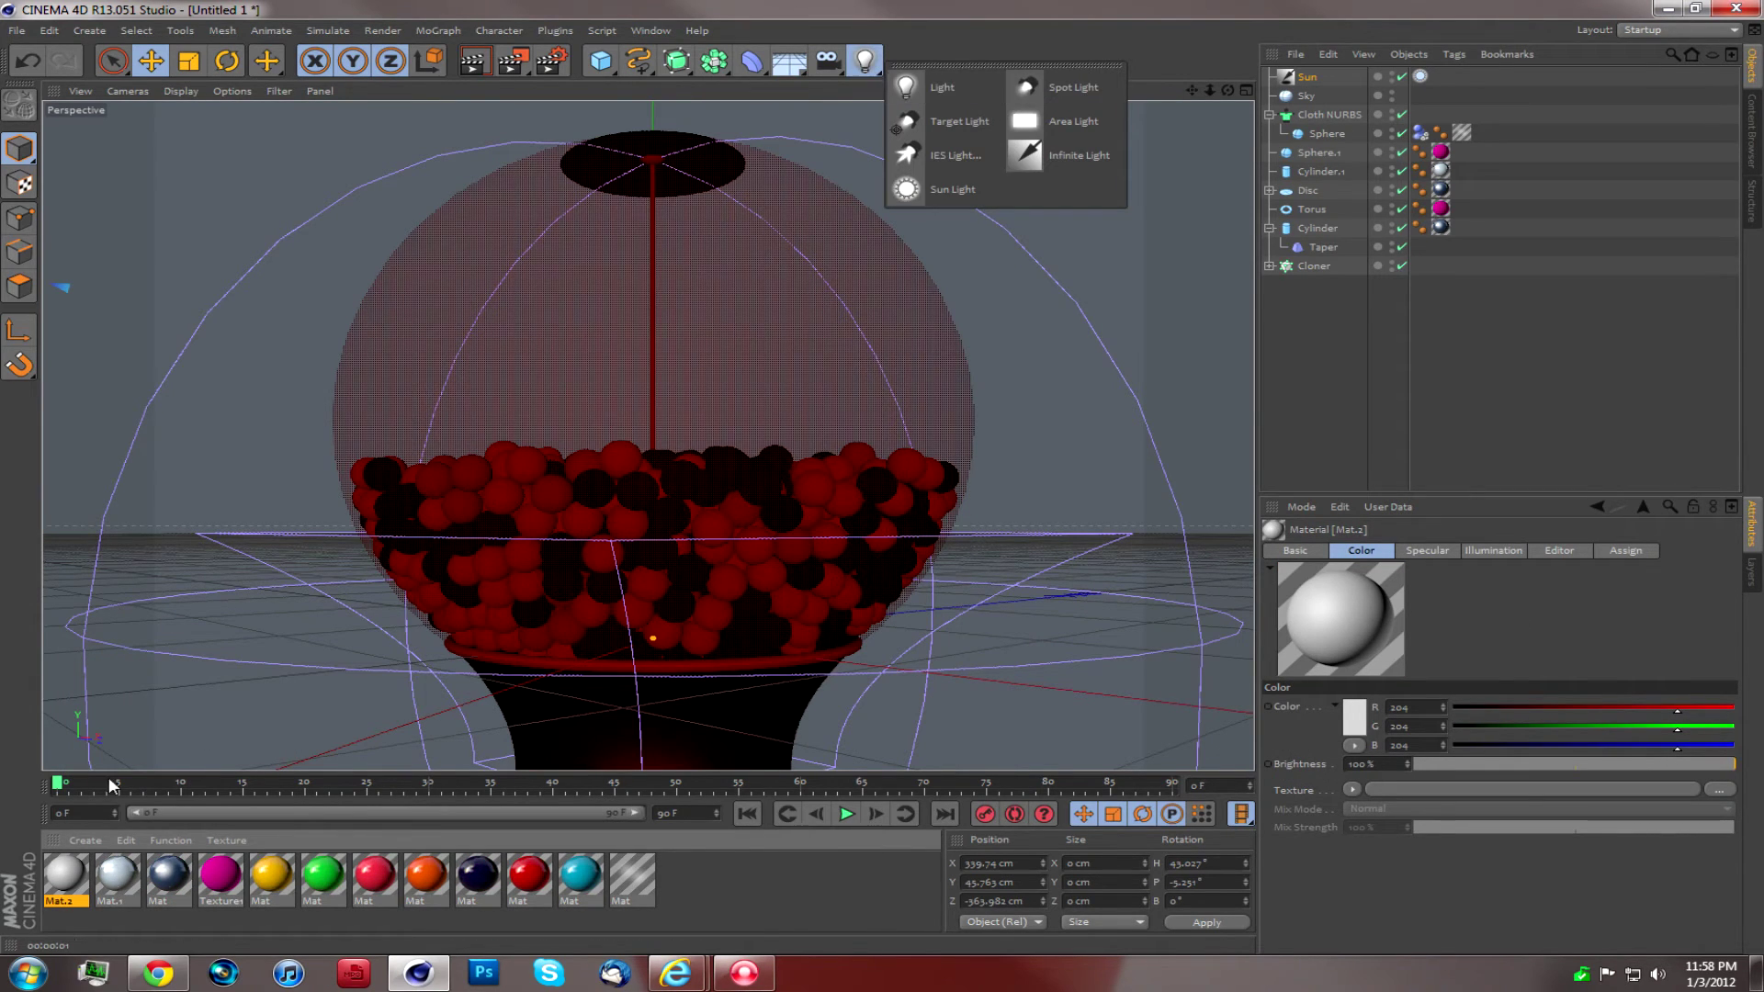
Step: Load the HDRI_02 material preset from the HDRI category of the Visualize material library
click(72, 842)
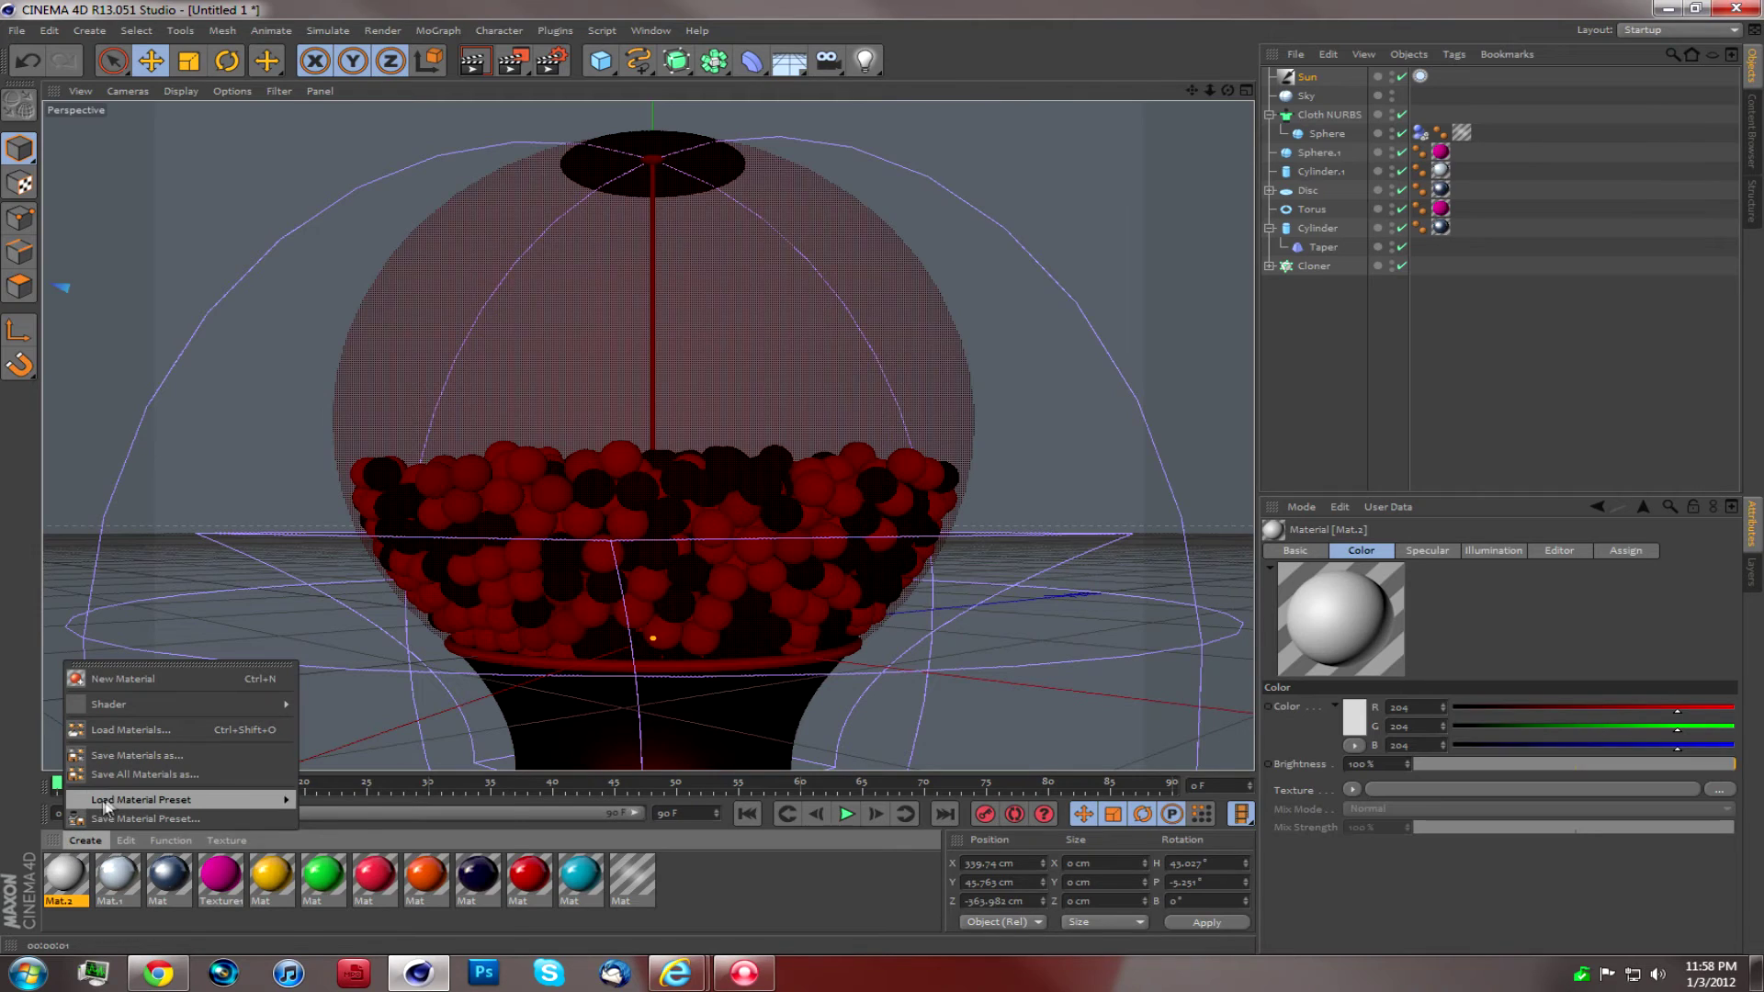
mouse_move(156, 801)
mouse_move(389, 922)
mouse_move(549, 926)
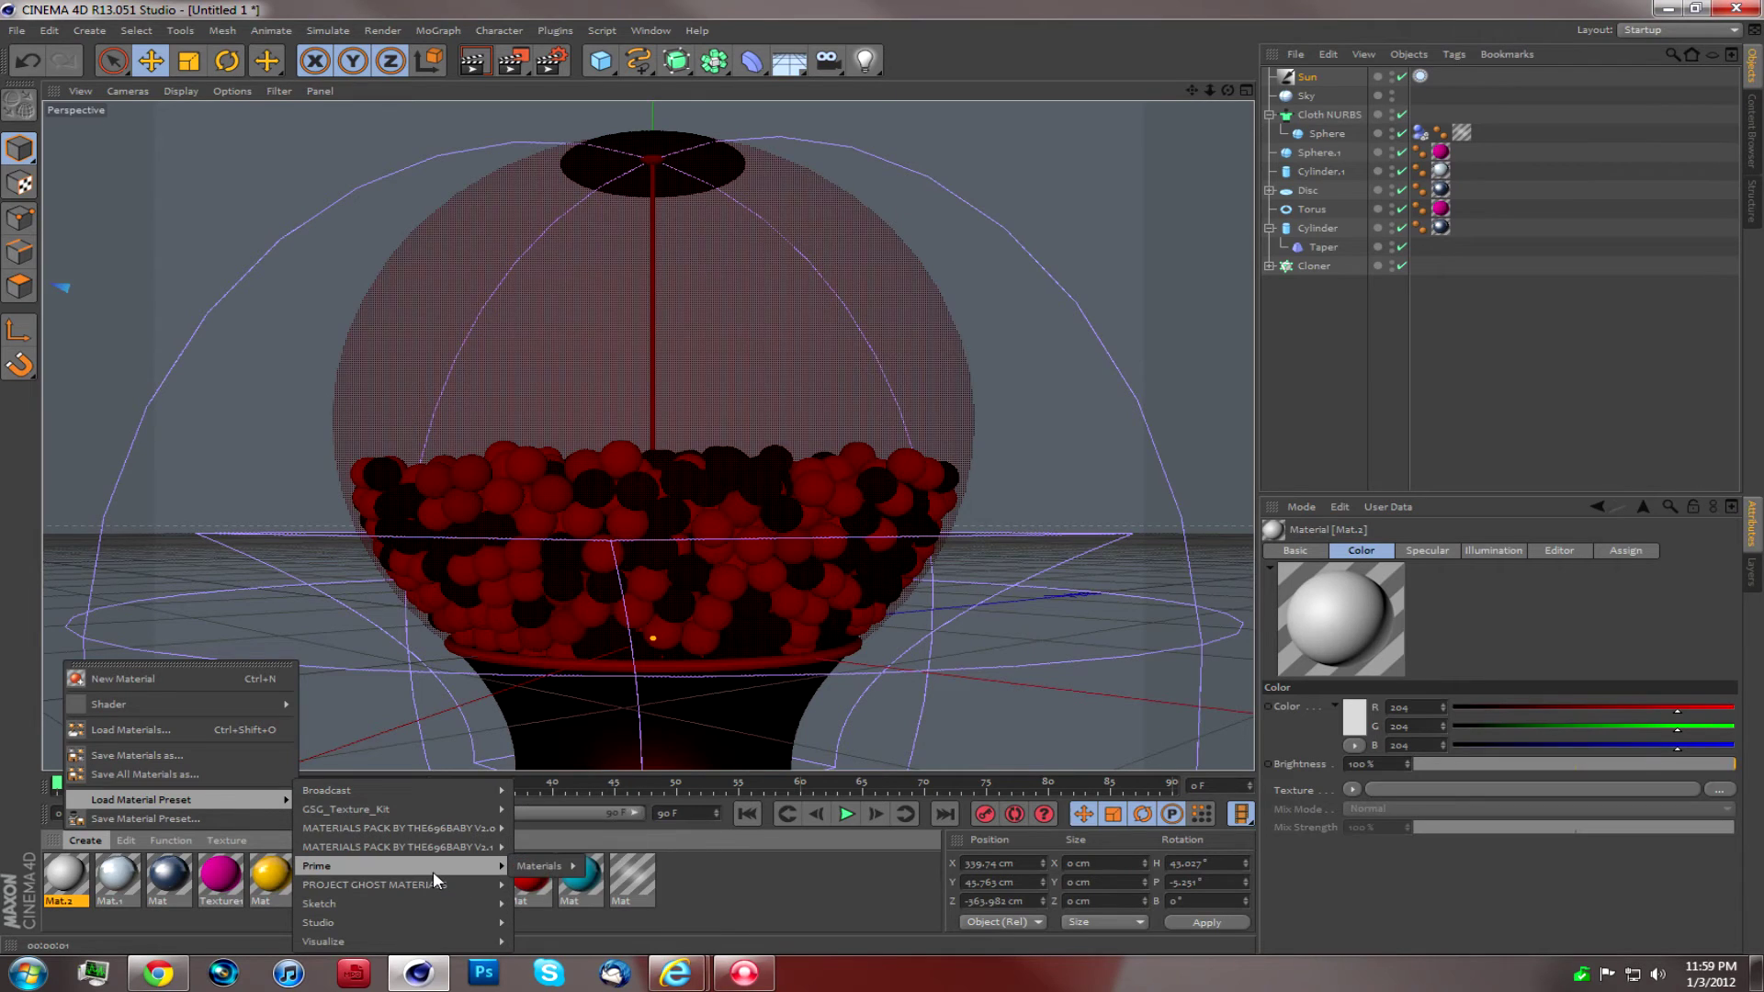
mouse_move(417, 792)
mouse_move(542, 809)
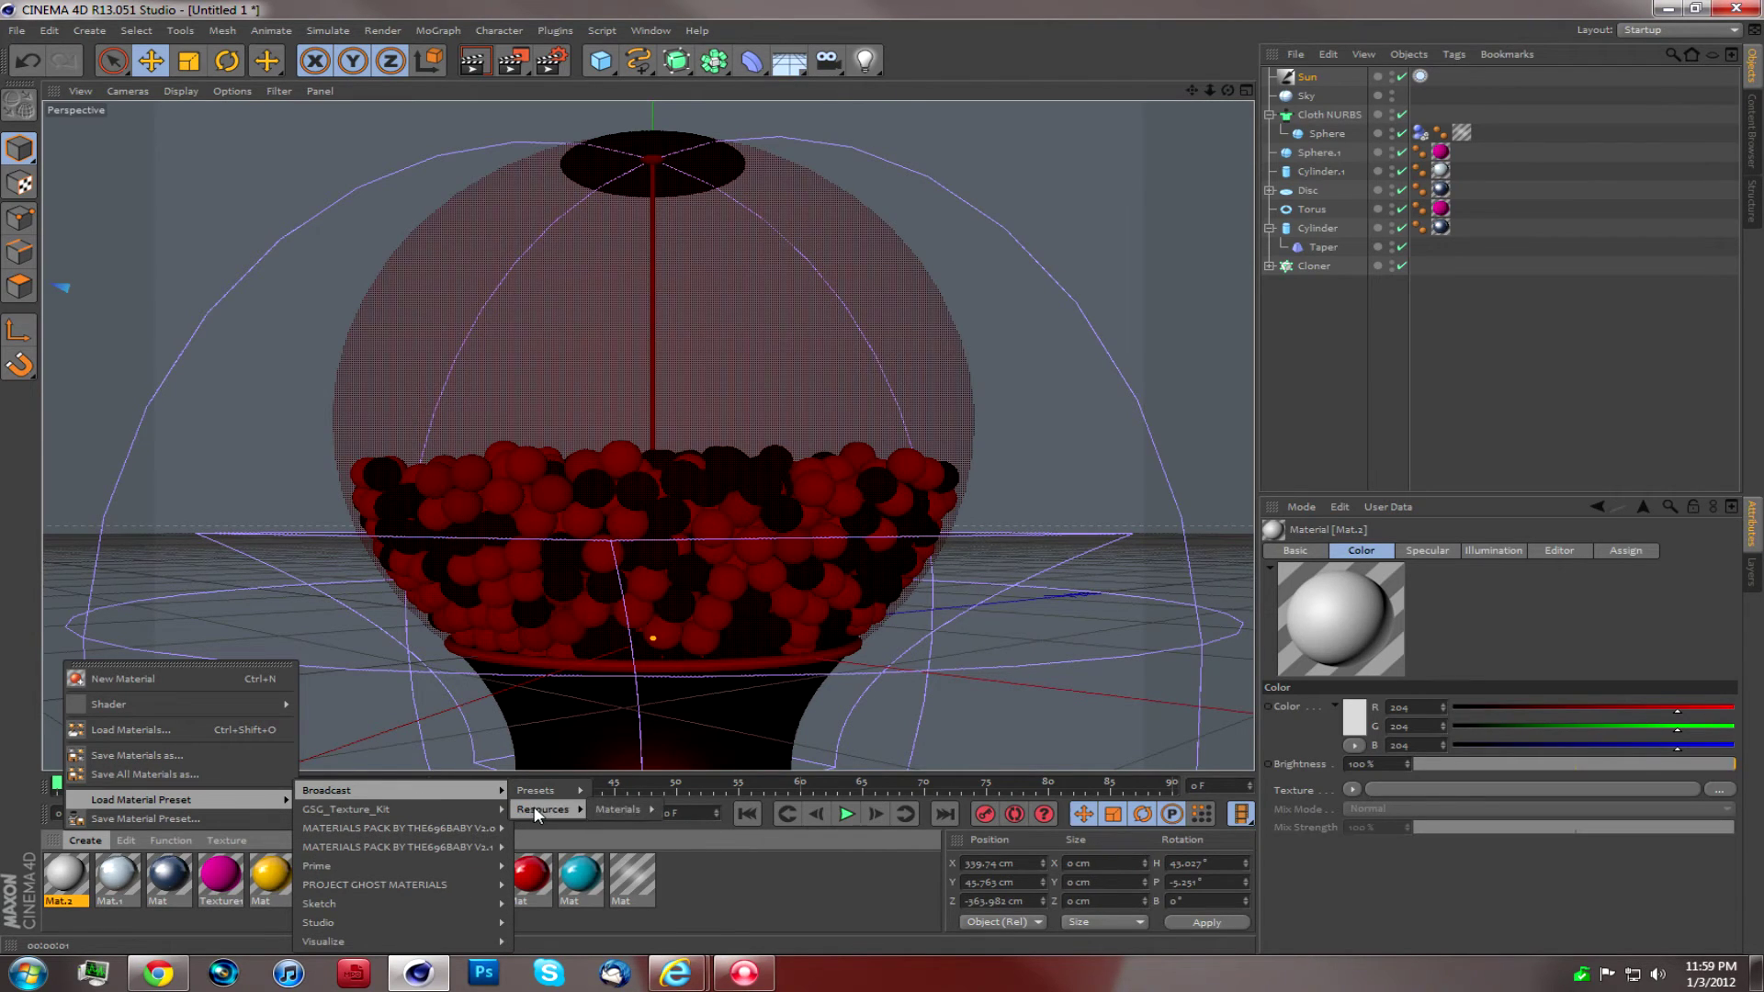
mouse_move(632, 808)
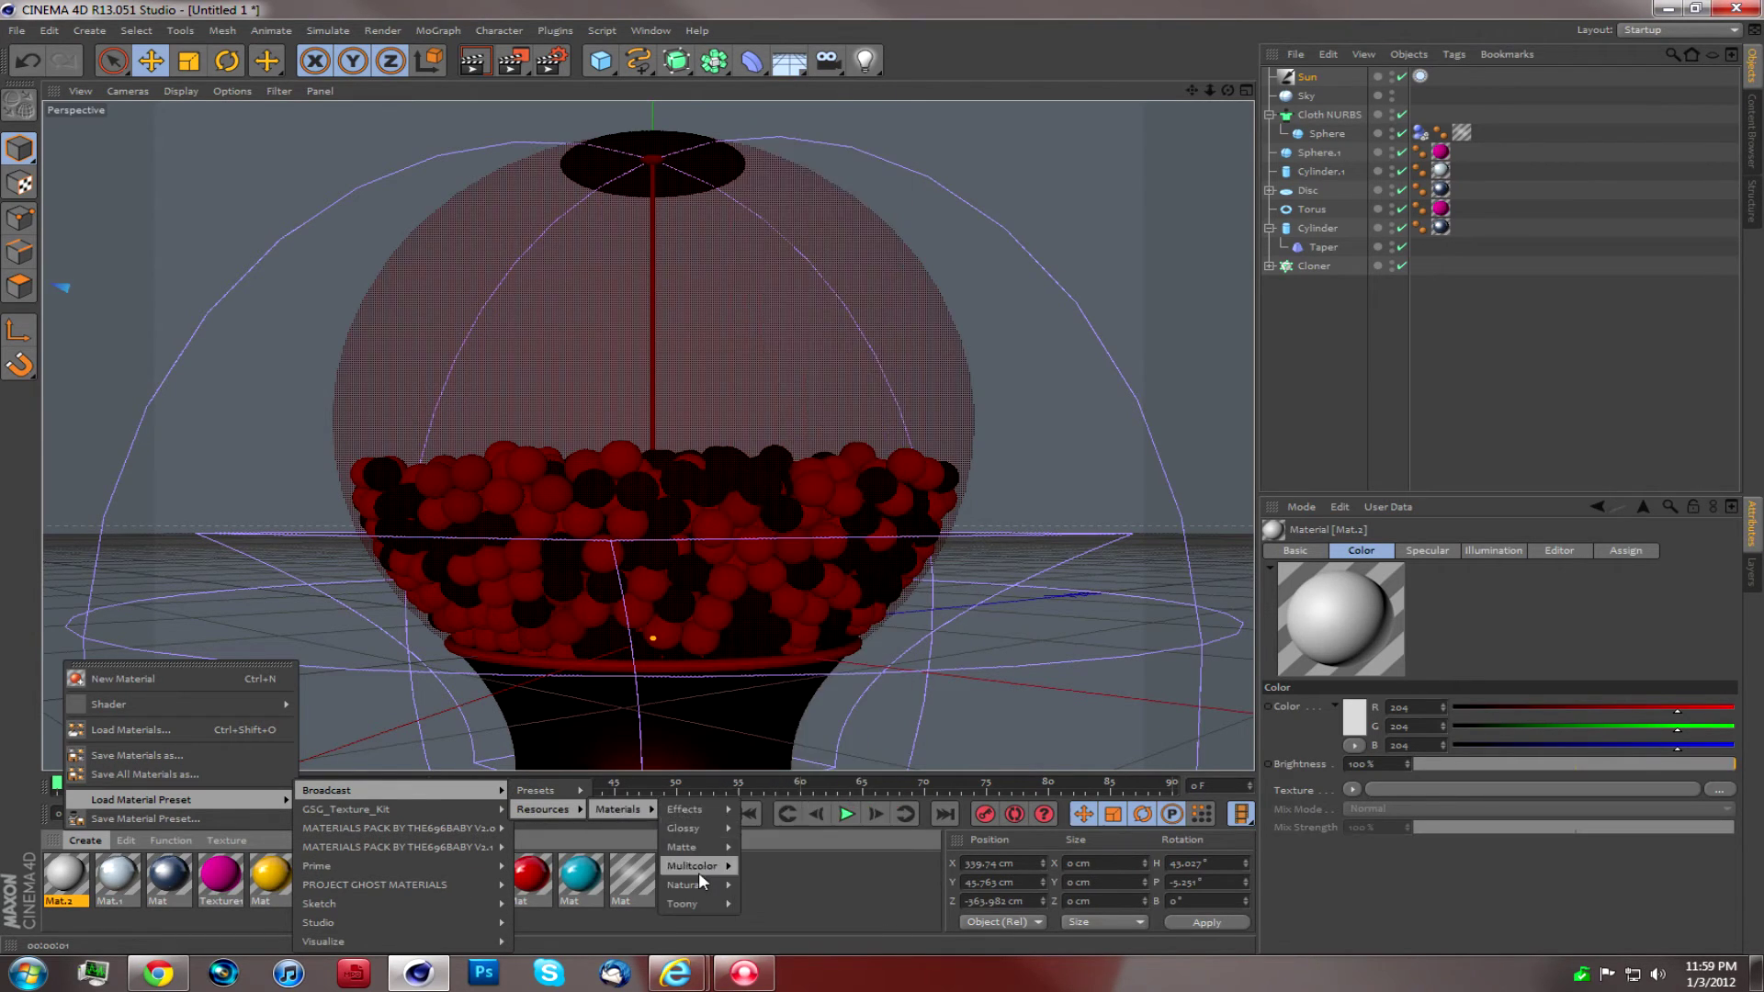
mouse_move(698, 885)
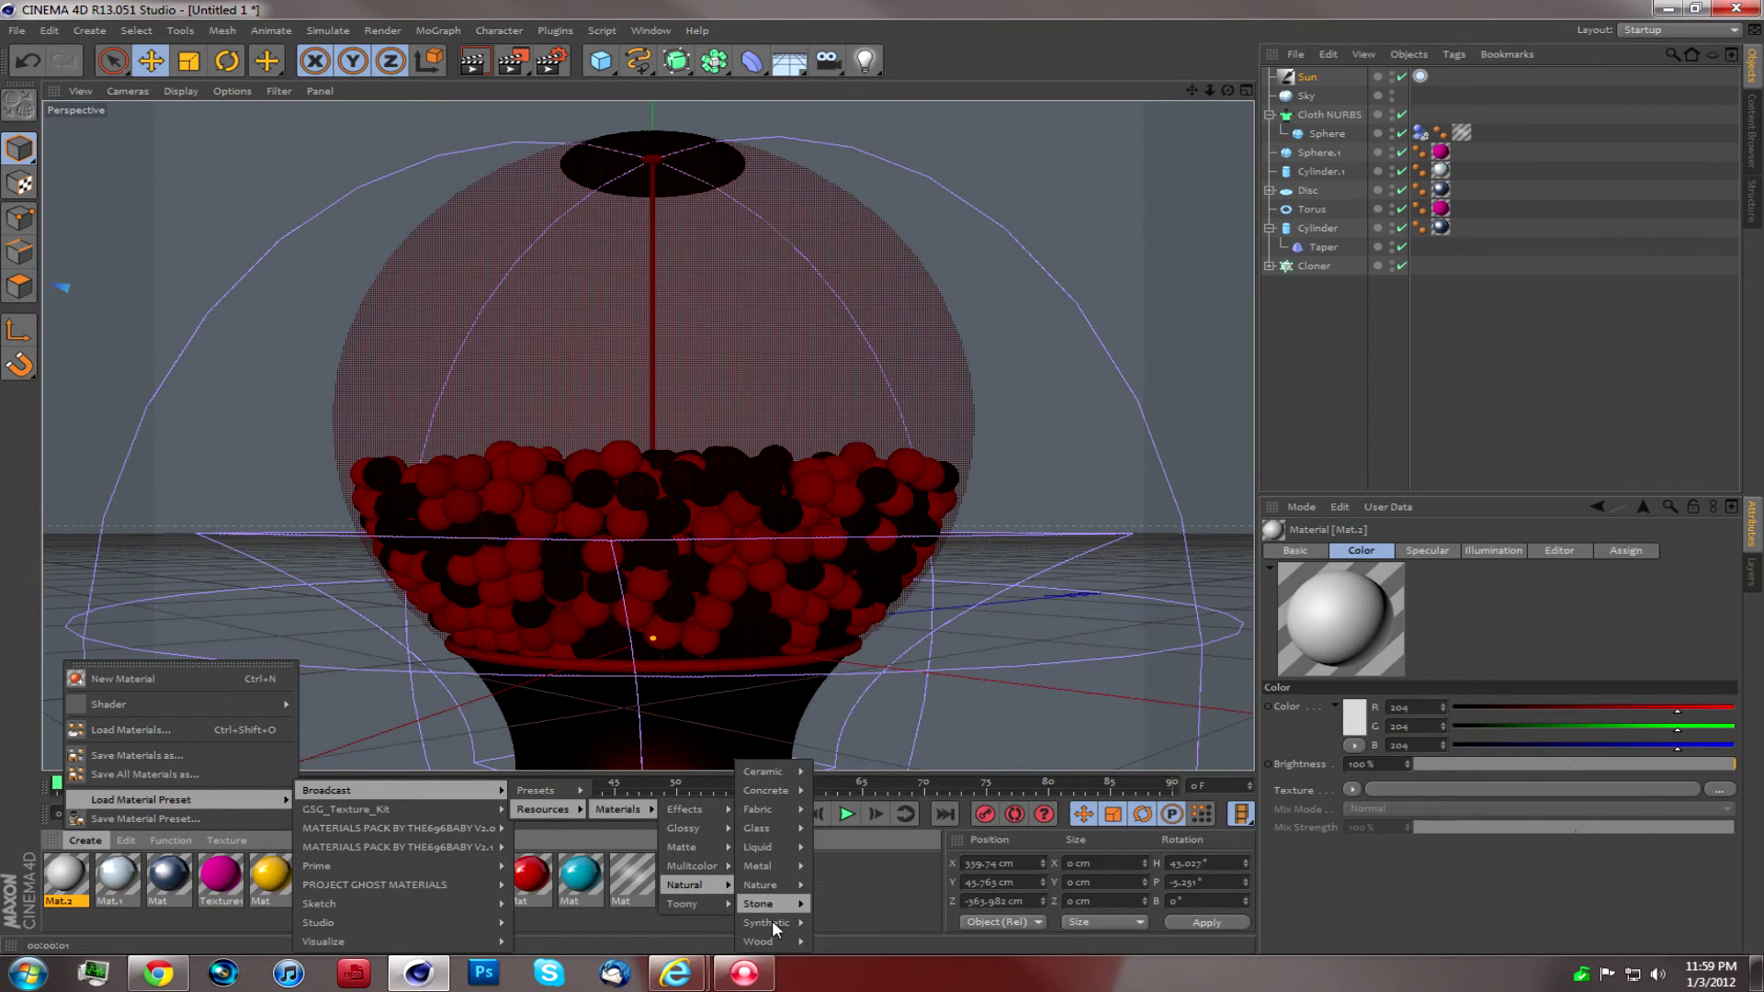
mouse_move(490, 939)
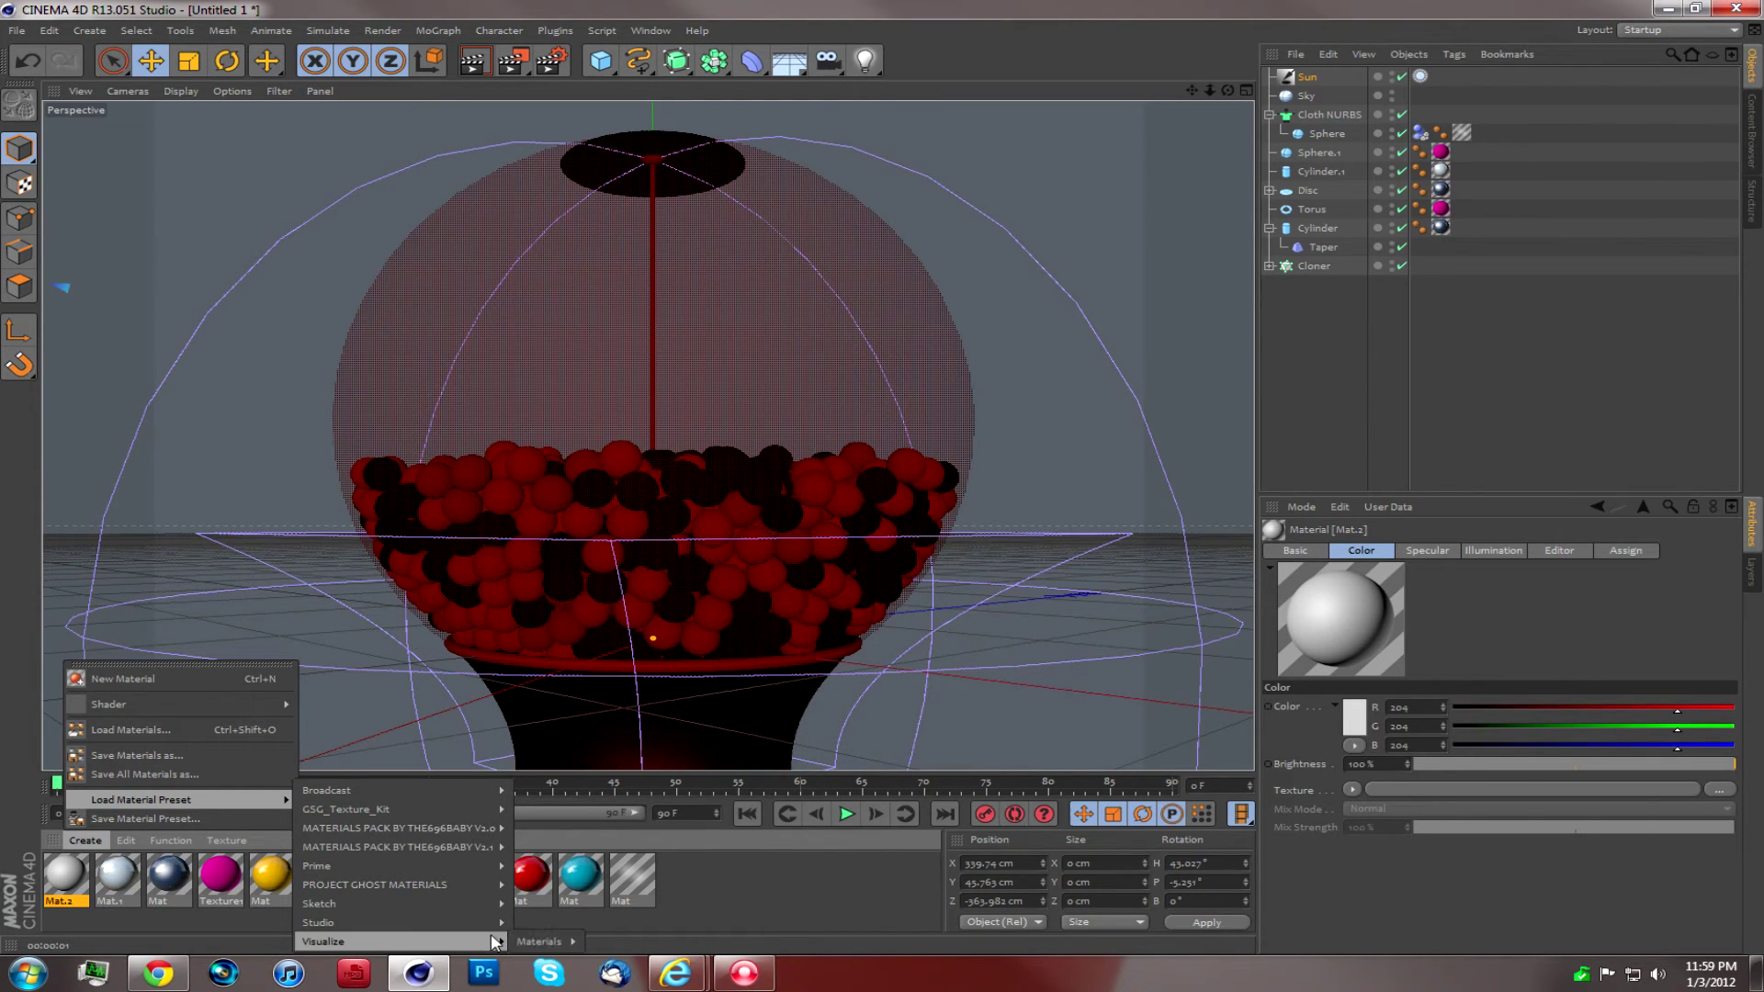
mouse_move(621, 862)
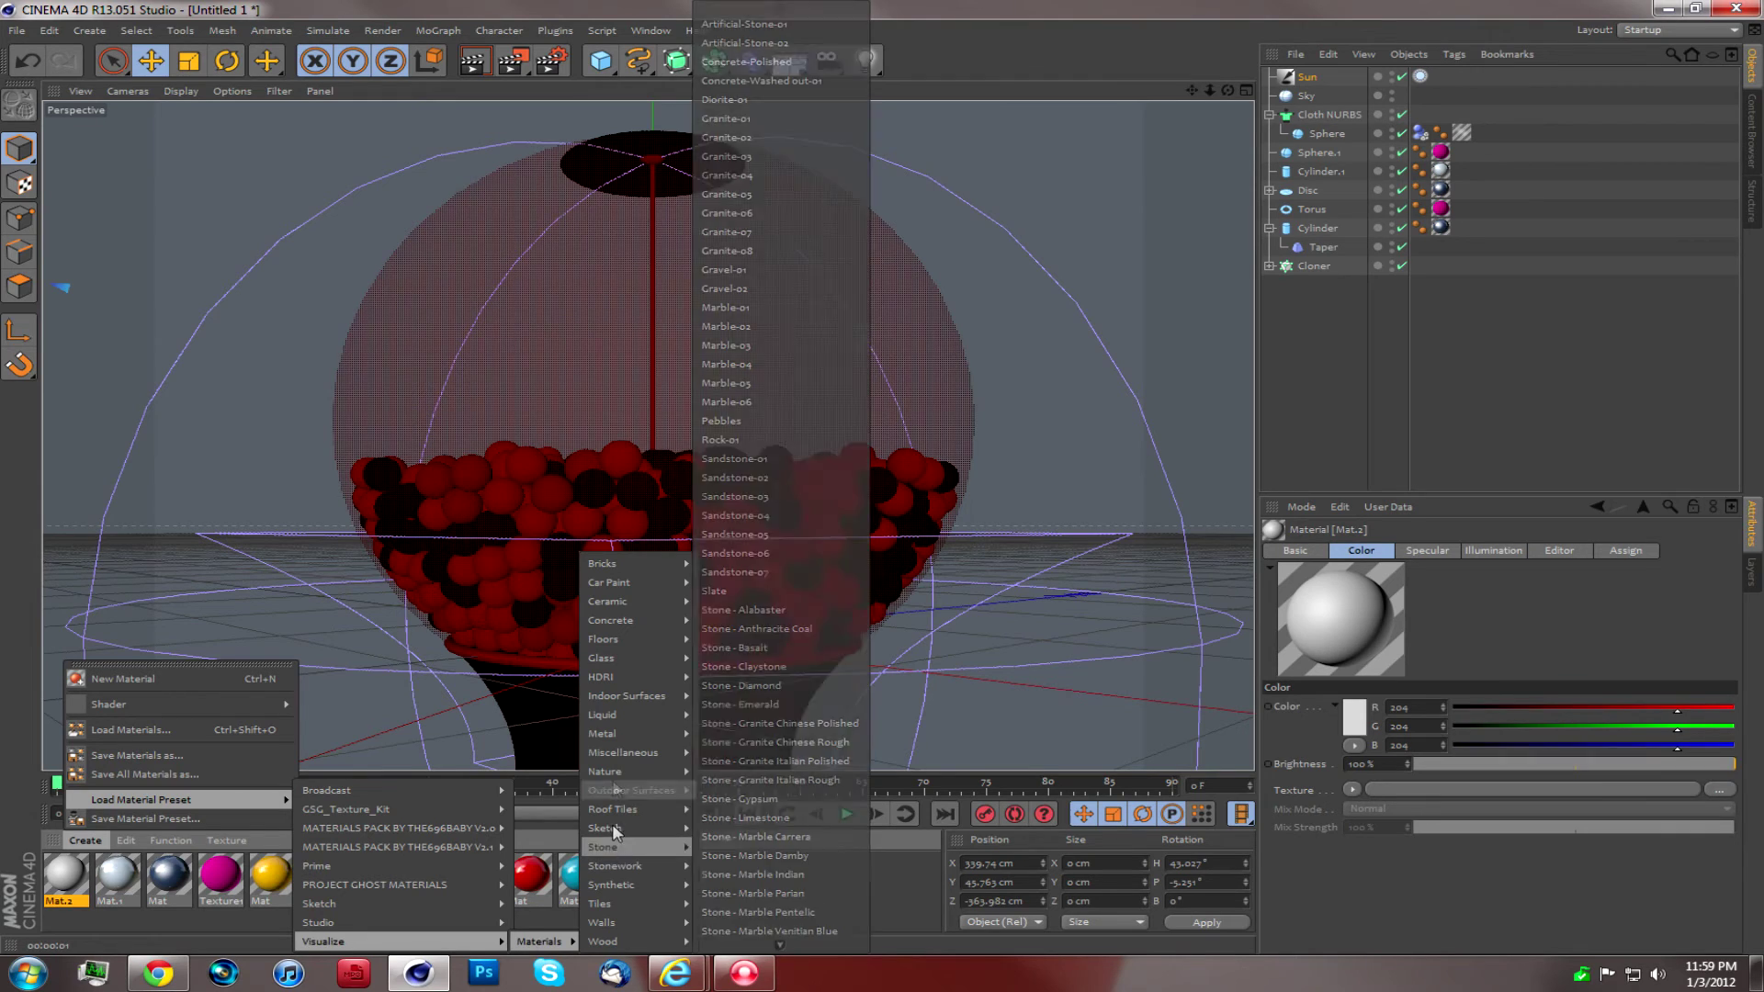
mouse_move(645, 681)
click(721, 695)
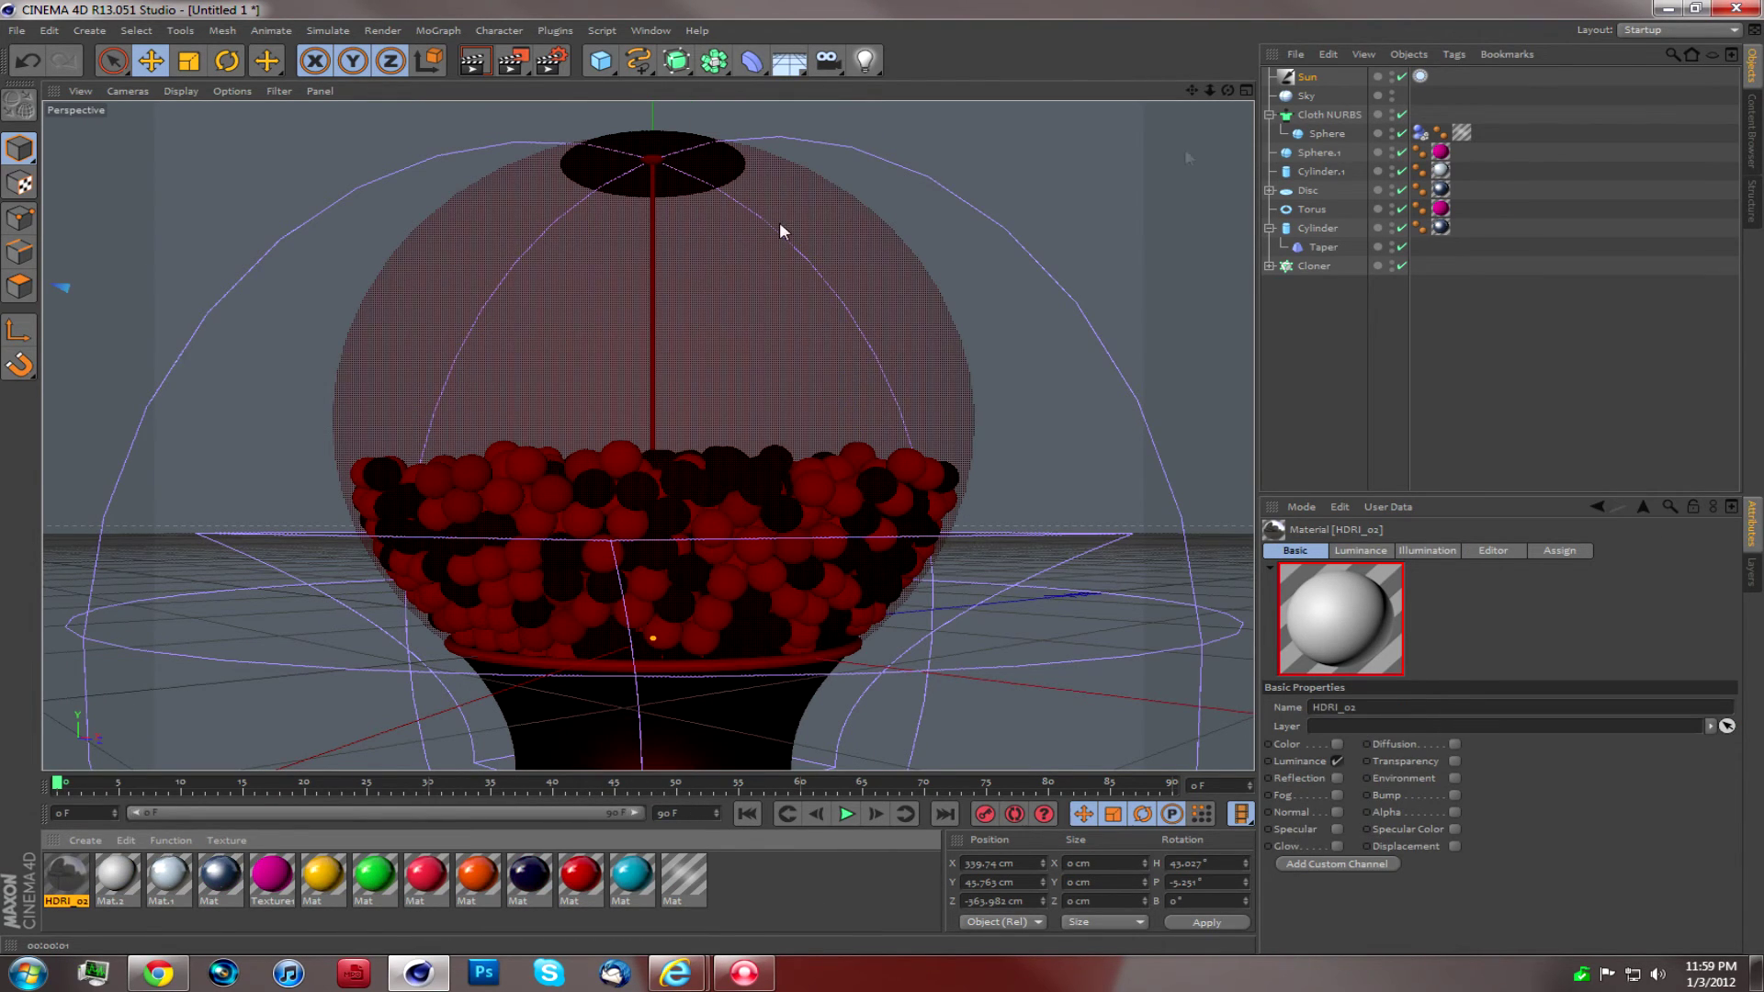
Step: Apply the HDRI_02 material to the Sky object and to the Sun light
drag(81, 859, 1409, 40)
drag(1309, 96, 1308, 96)
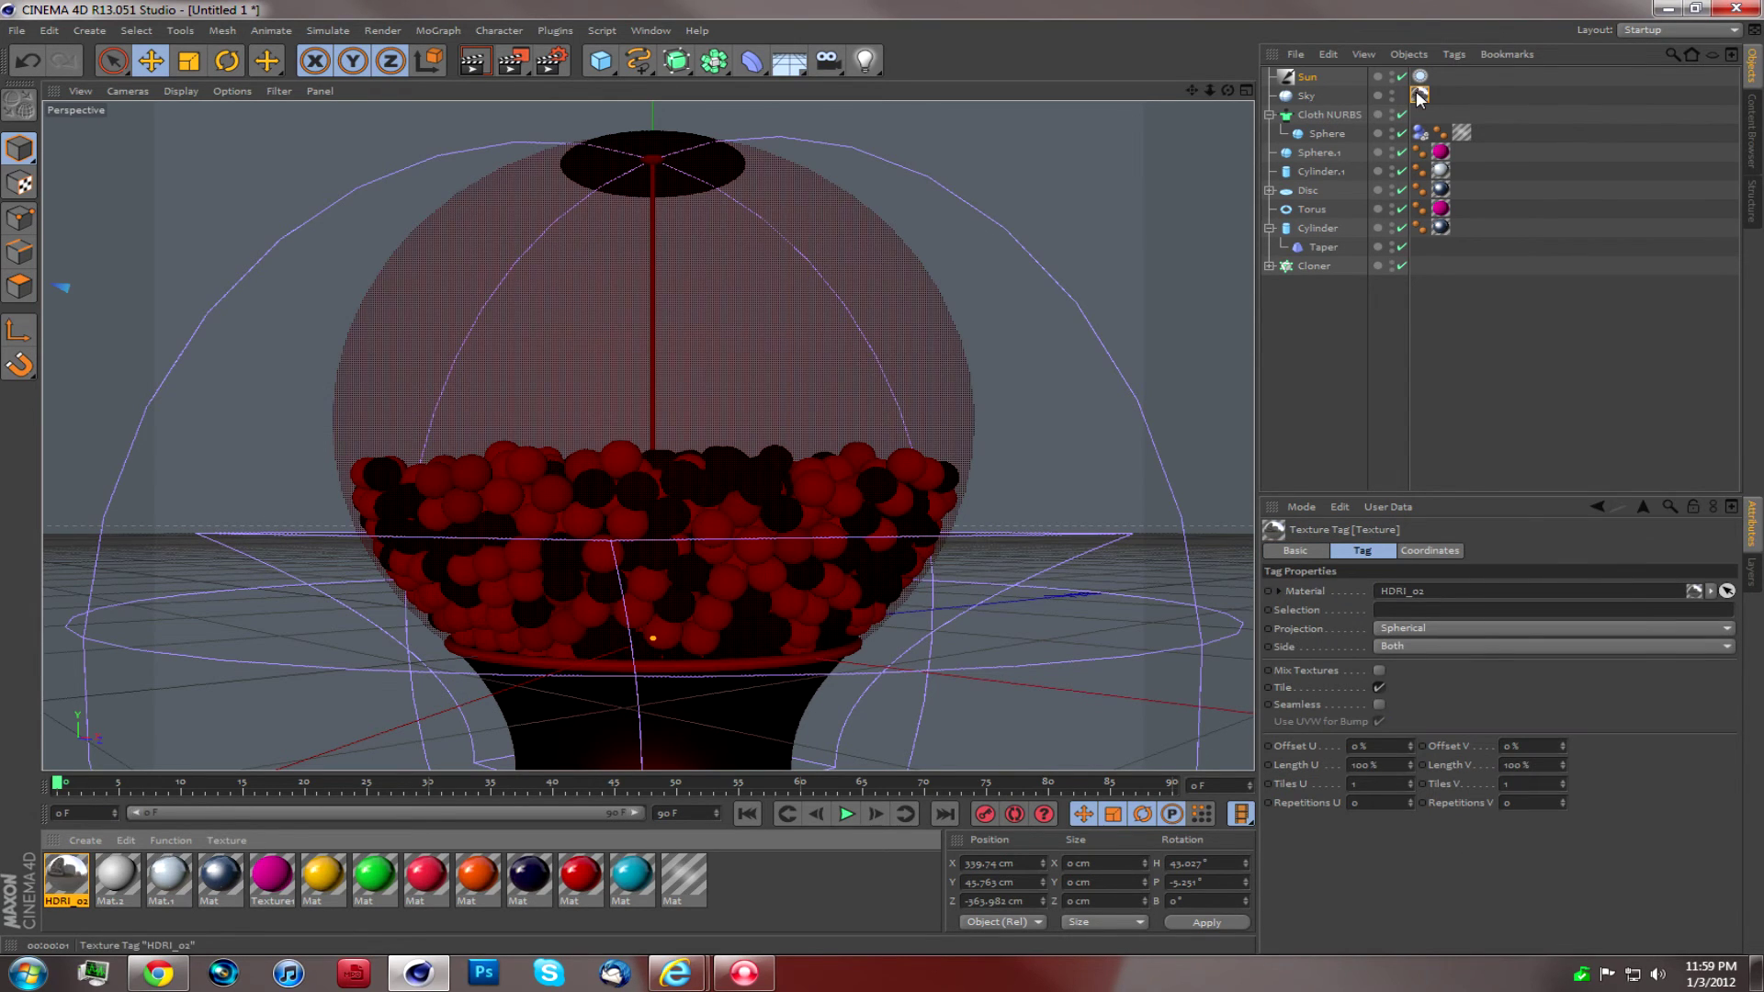
drag(57, 878, 1317, 81)
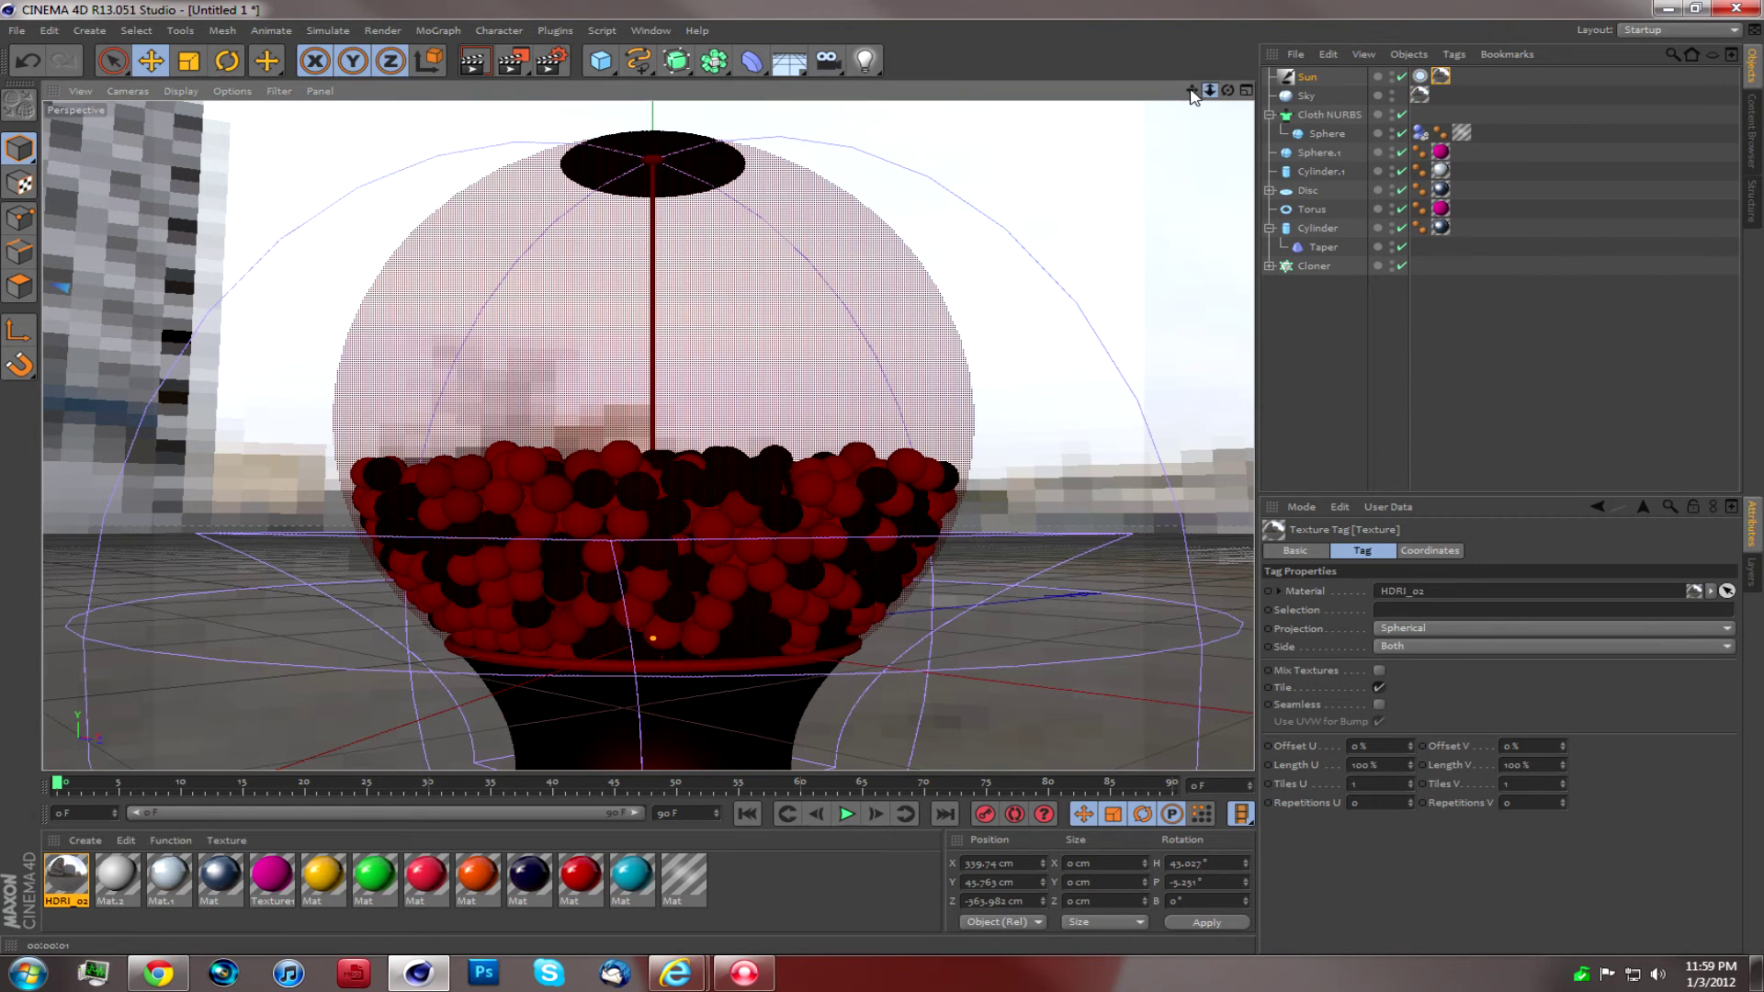
Step: Open the Sun light's time and location settings and render the whole gumball machine in the viewport
drag(1210, 90, 1257, 78)
click(1306, 76)
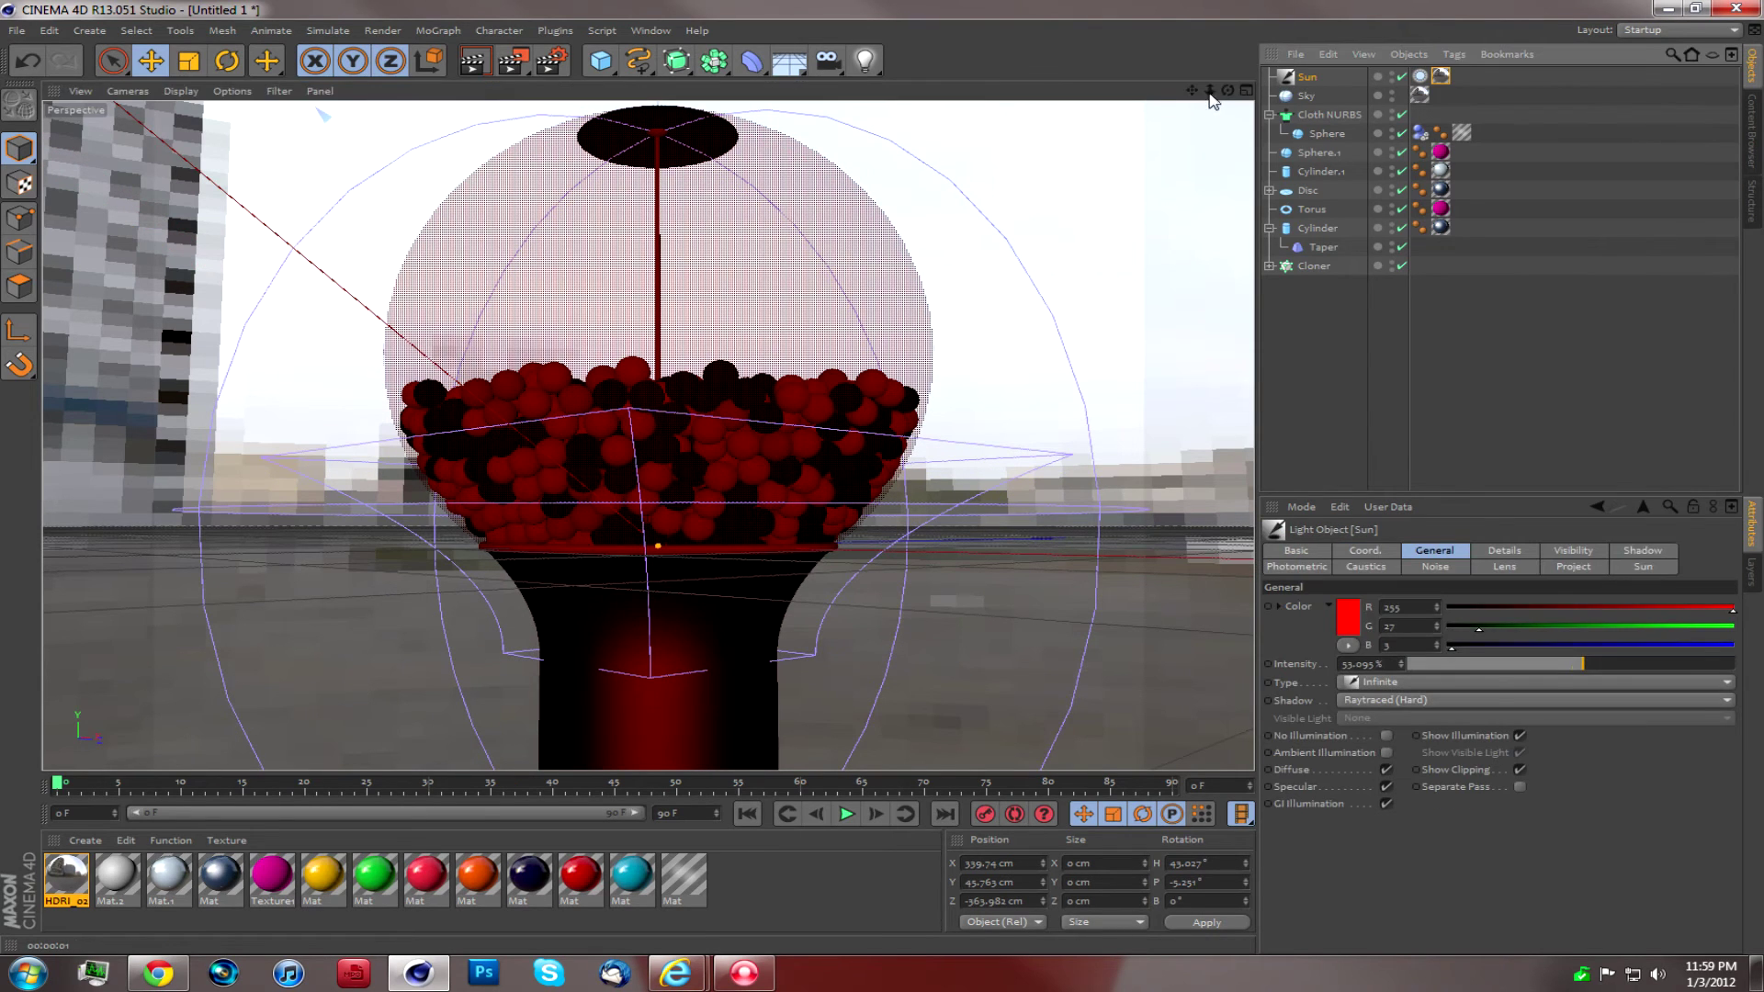
mouse_move(1210, 90)
mouse_down()
mouse_move(1160, 100)
mouse_move(1210, 90)
mouse_up()
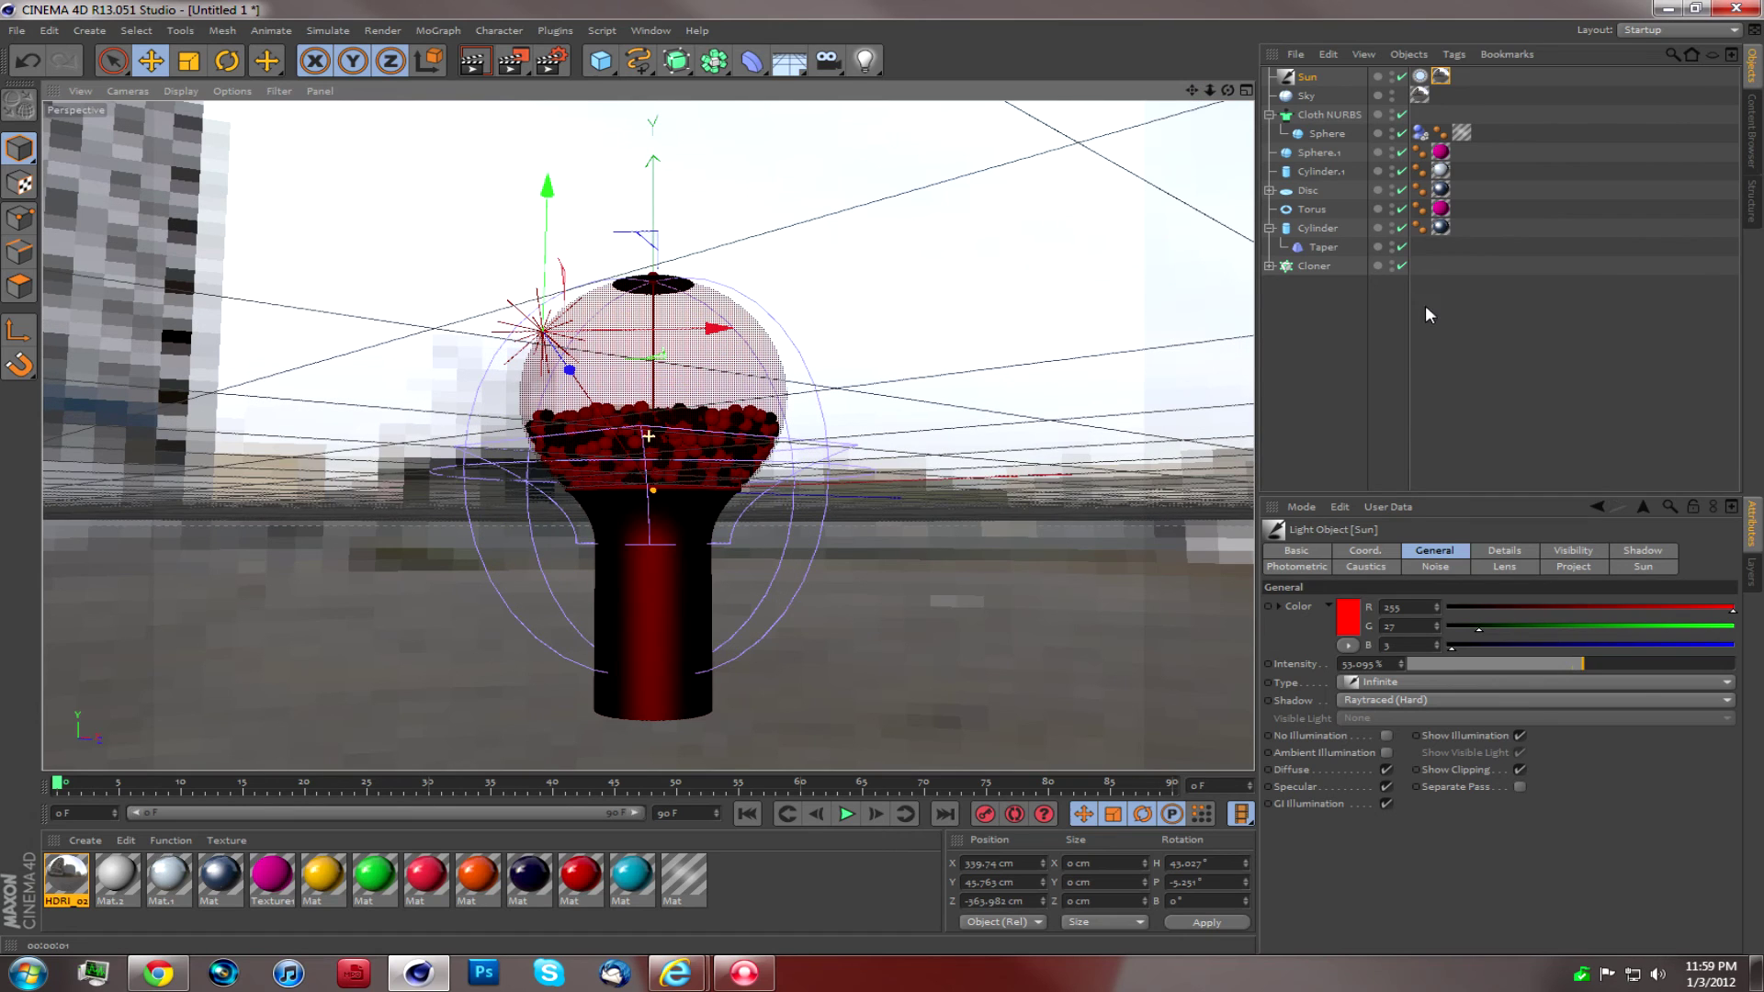
click(1433, 566)
click(1366, 566)
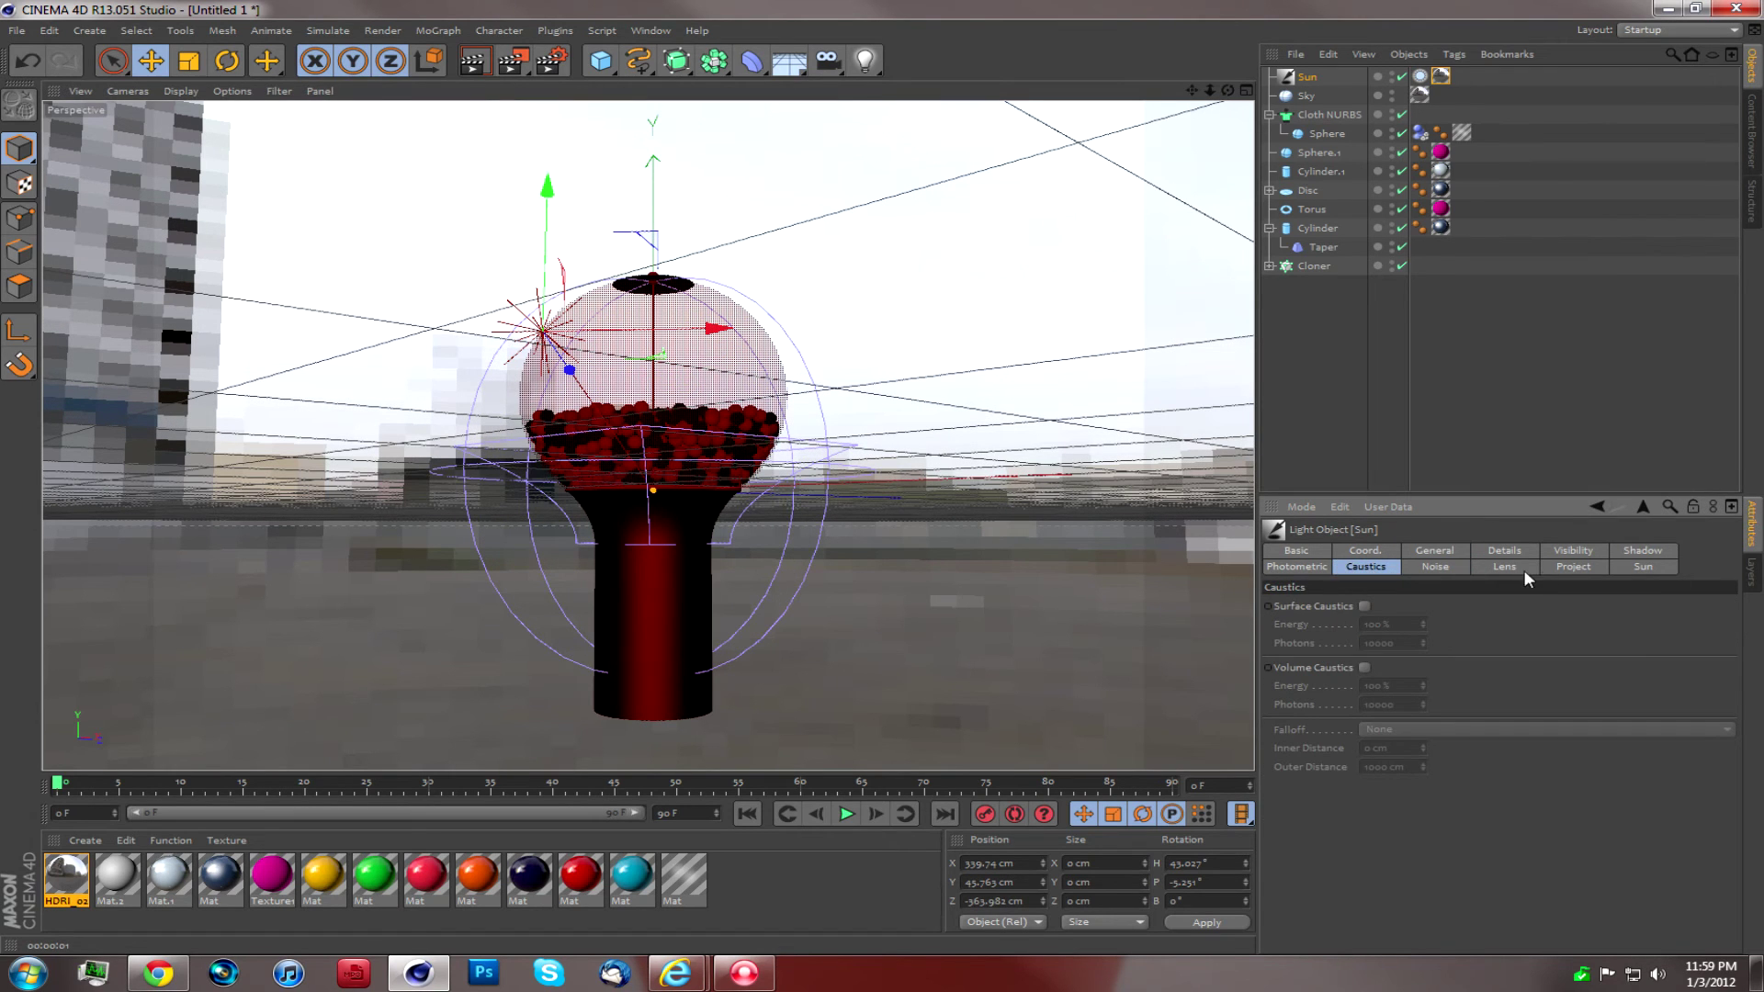
click(1645, 566)
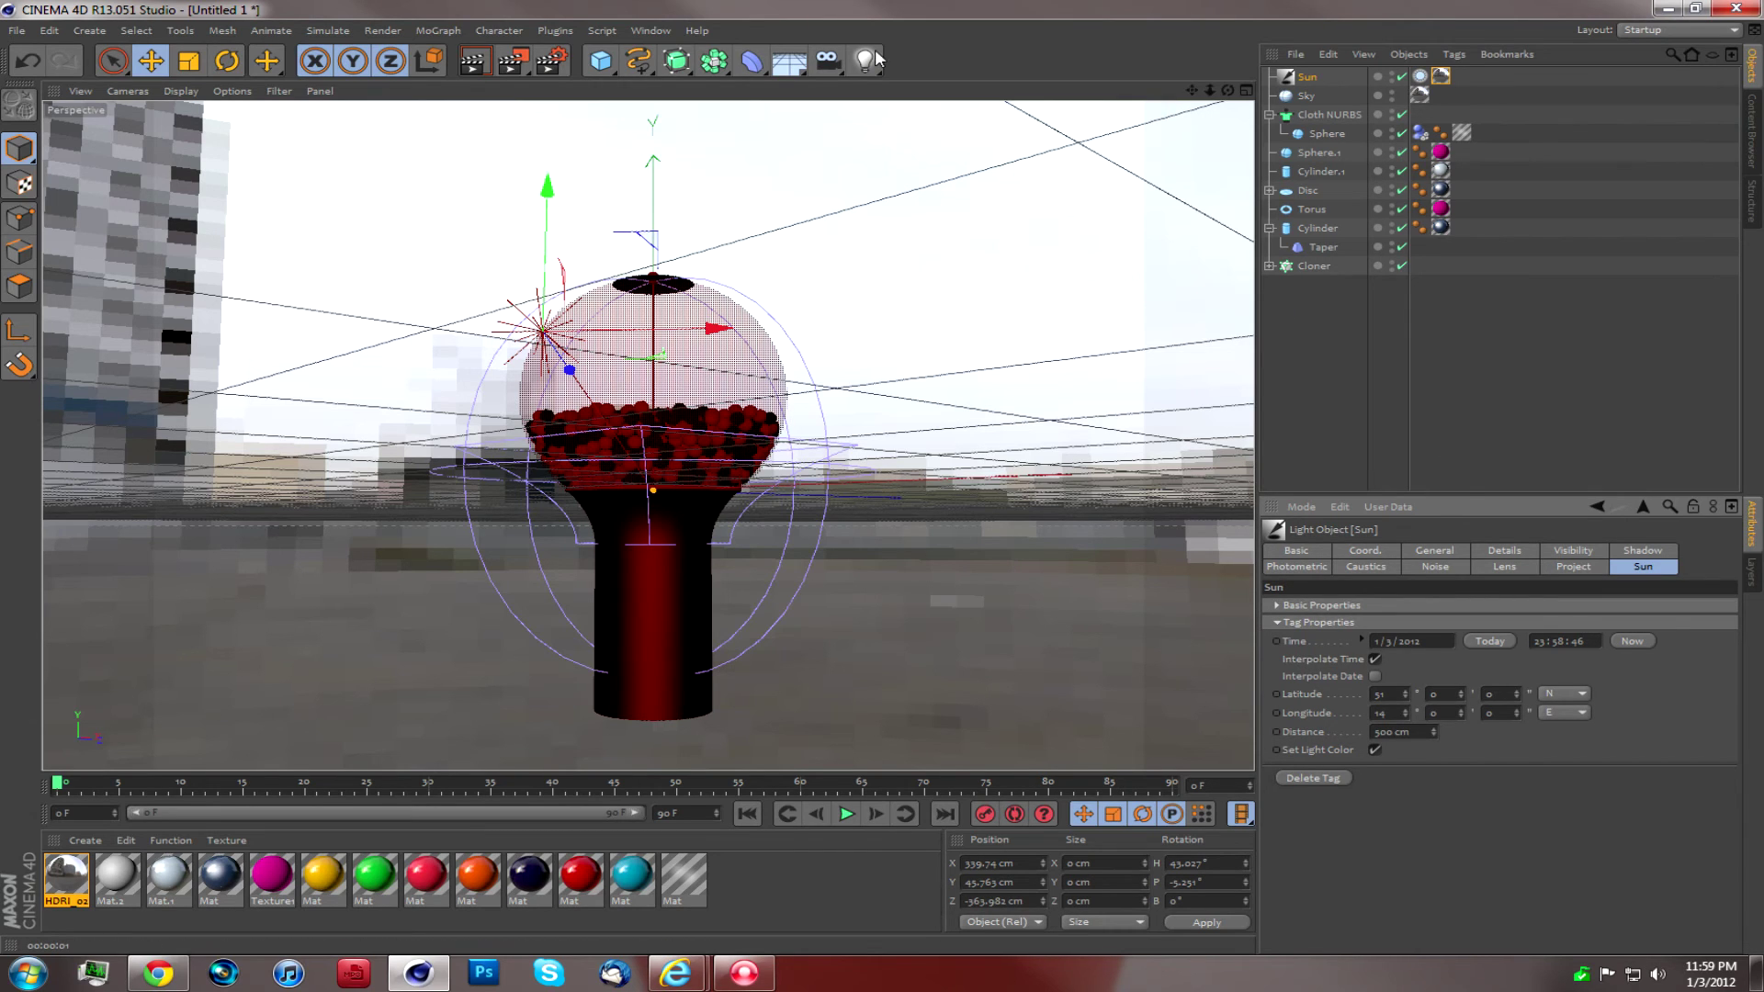
click(477, 63)
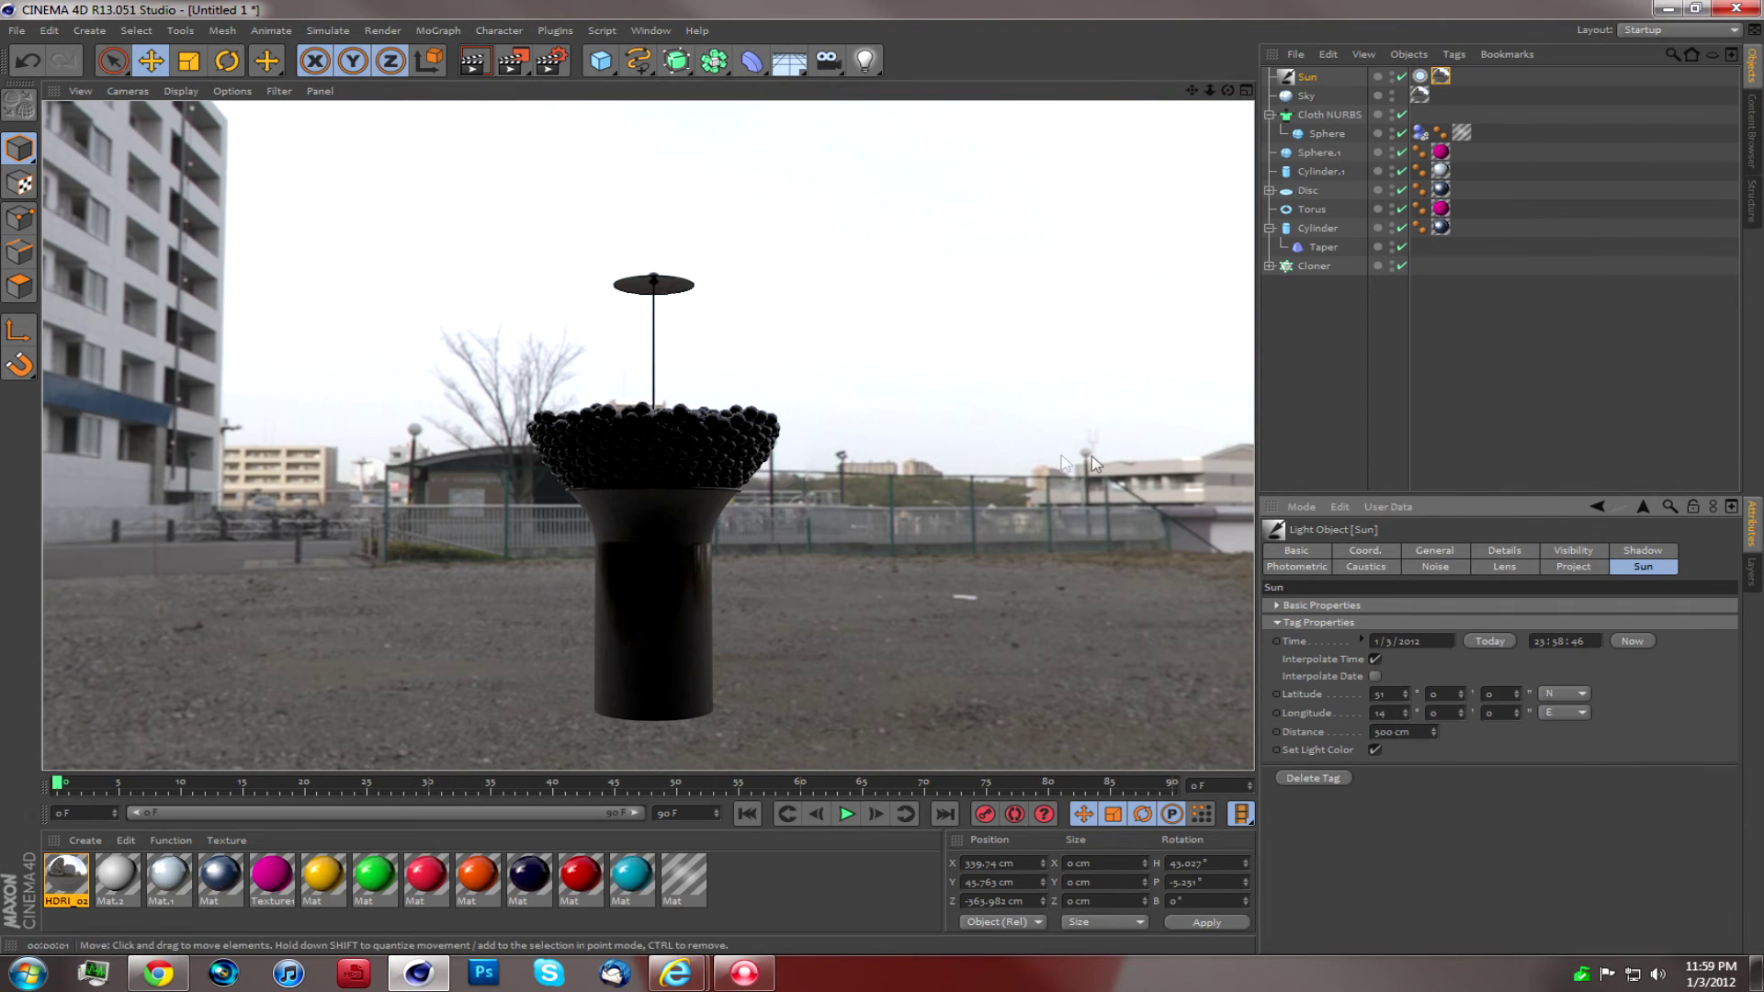
Step: Set the Sun light to the current time, change its hour to 12 and render the view
click(1632, 640)
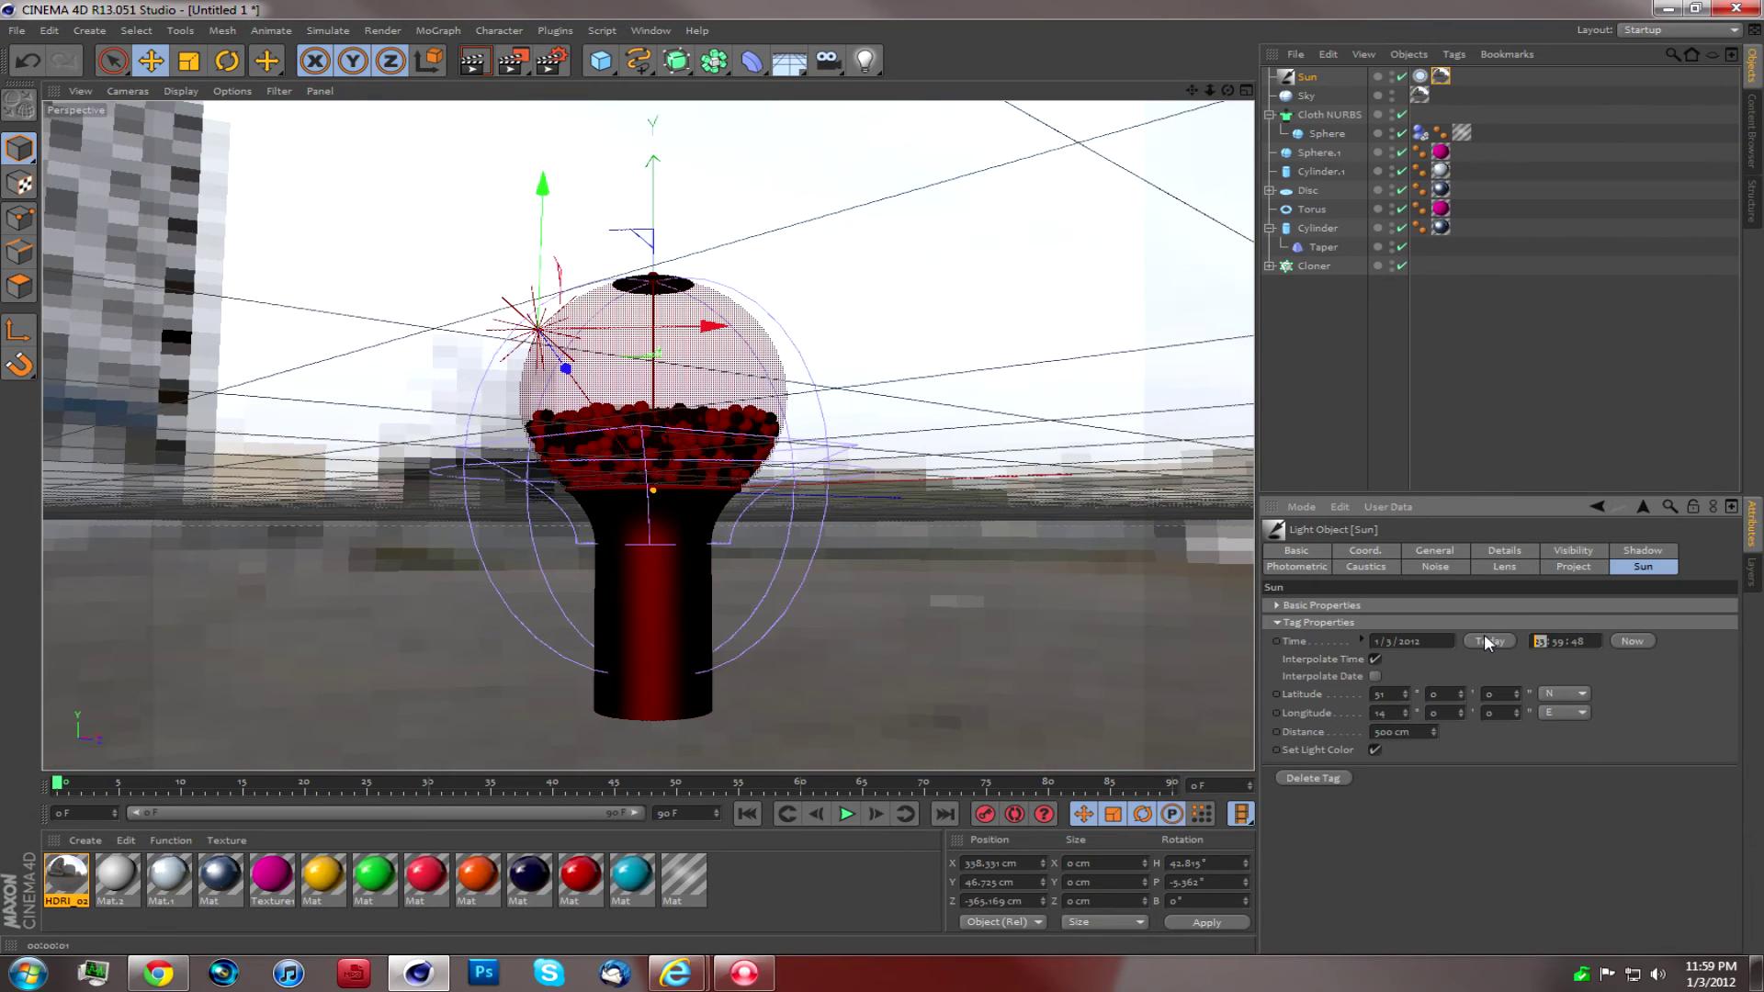
text(12)
click(1602, 744)
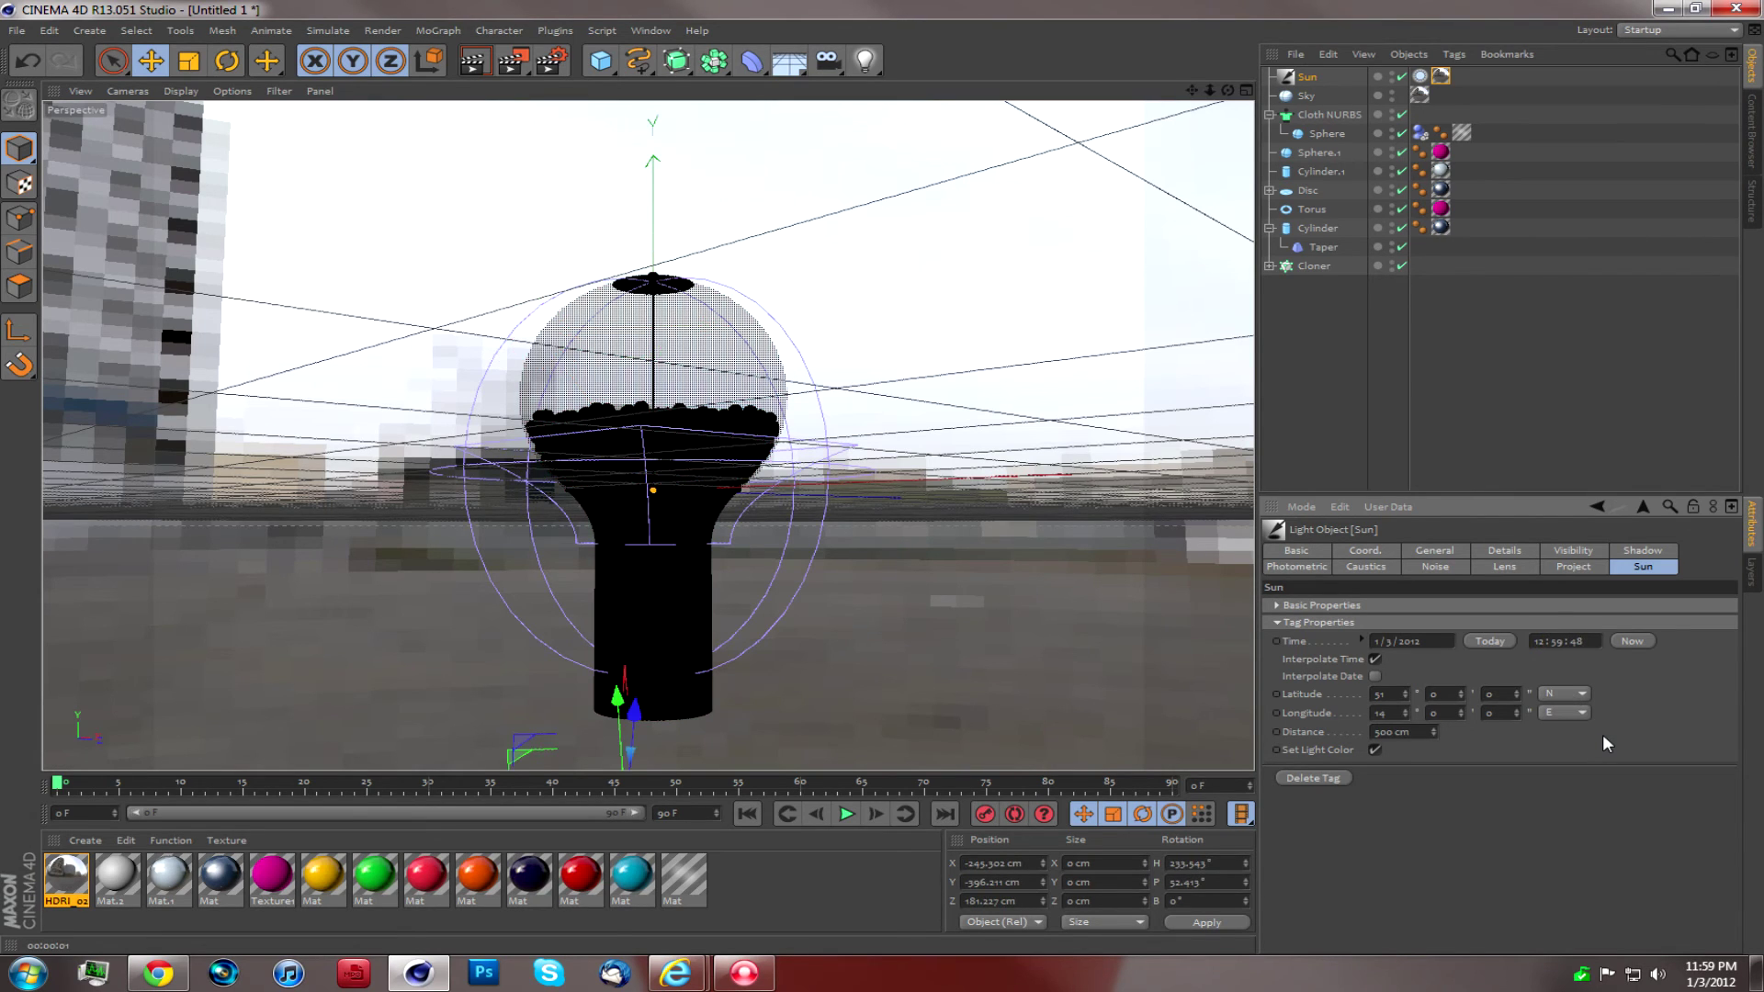
click(487, 63)
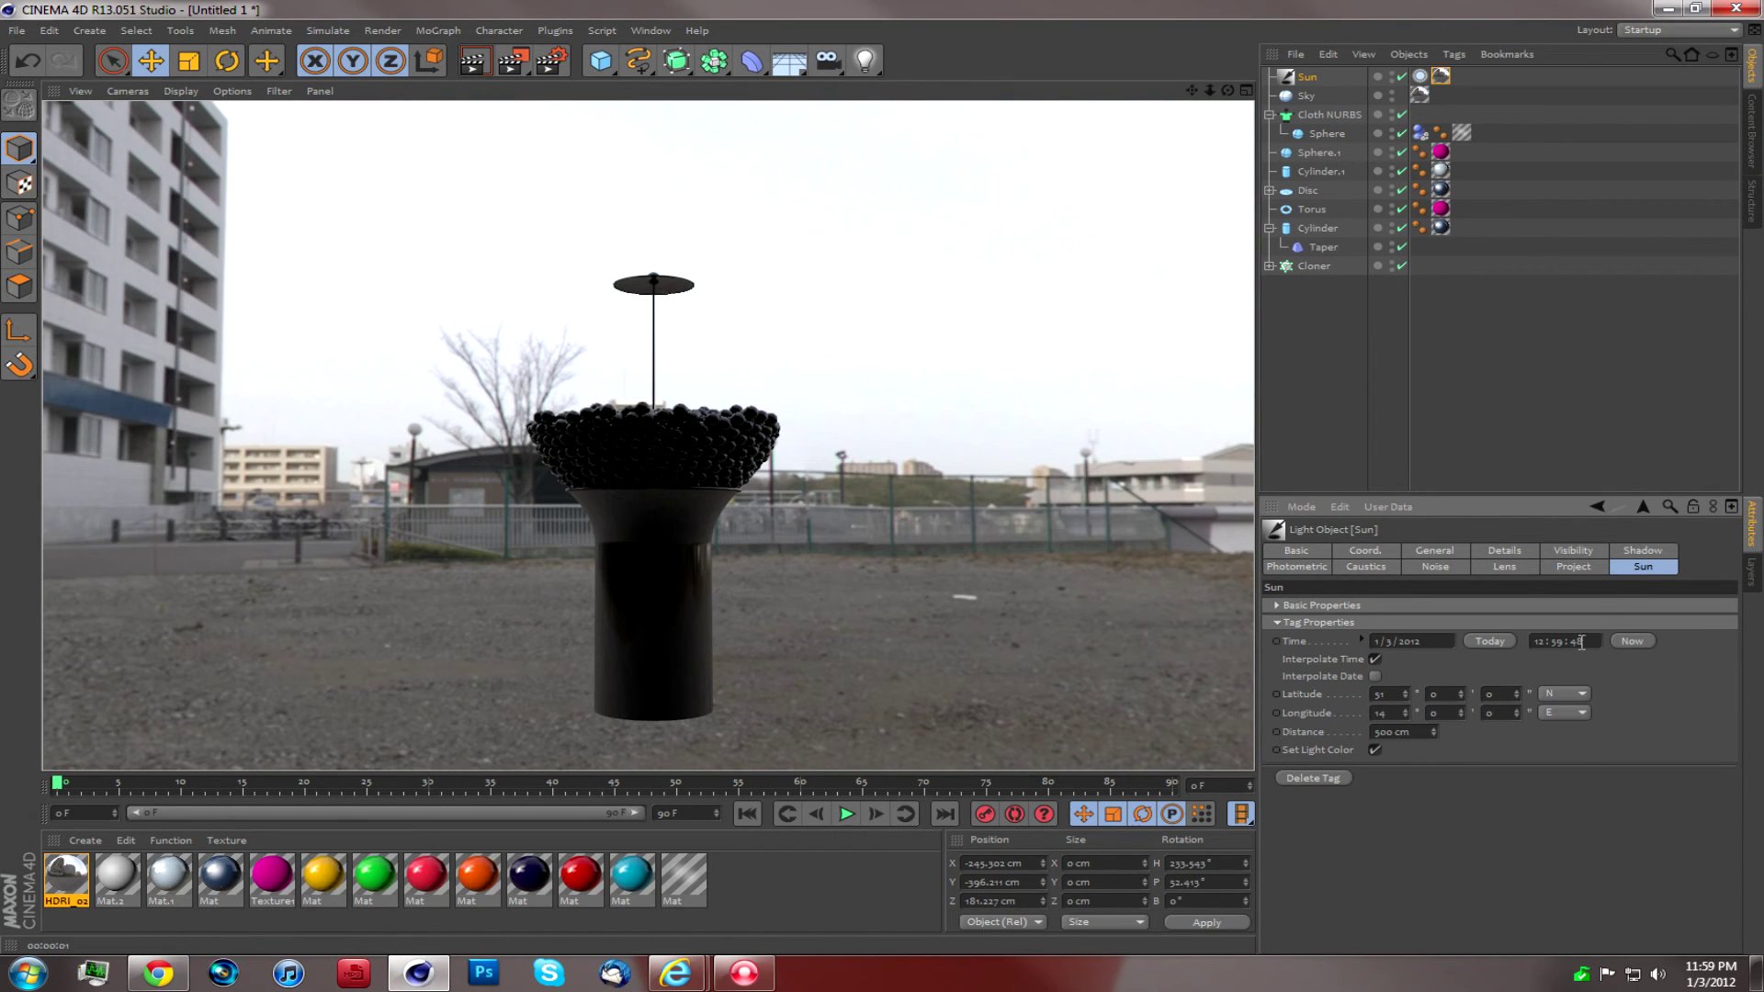
Step: Set the Sun light's hour to 02 and render the gumballs close up, from the front and from above
key(BackSpace)
key(Return)
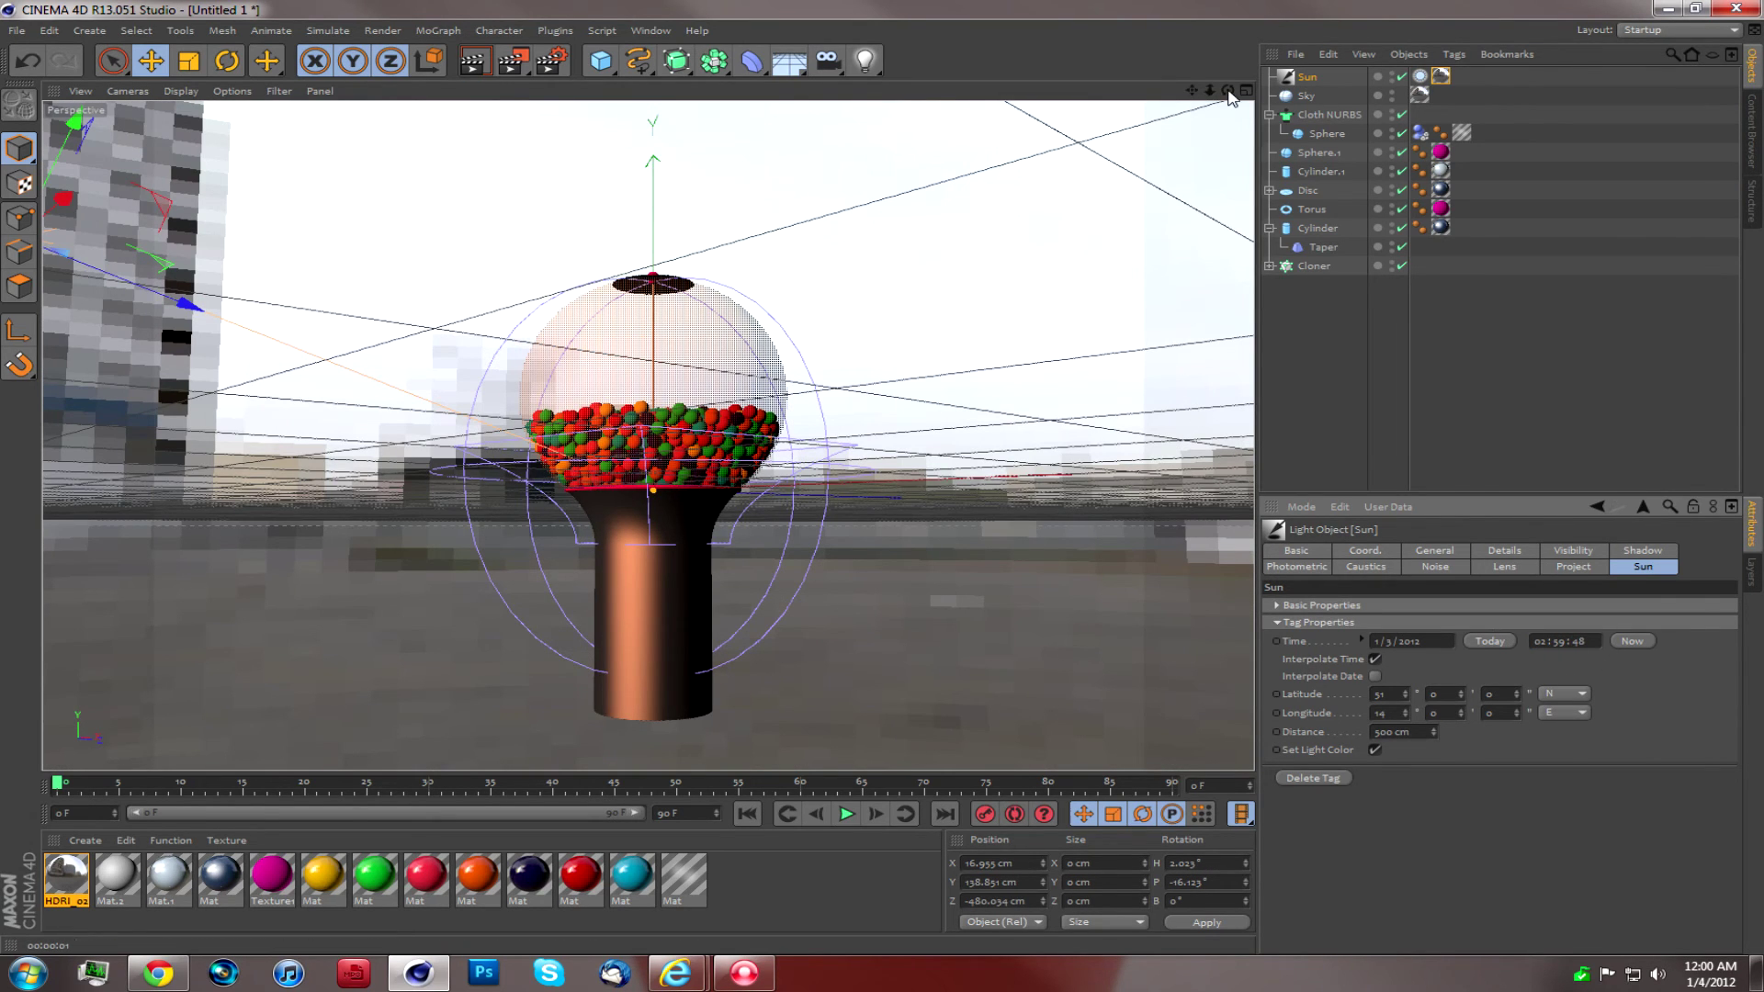
drag(1227, 90, 1281, 106)
alt+drag(649, 435, 661, 437)
scroll(649, 436, up, 5)
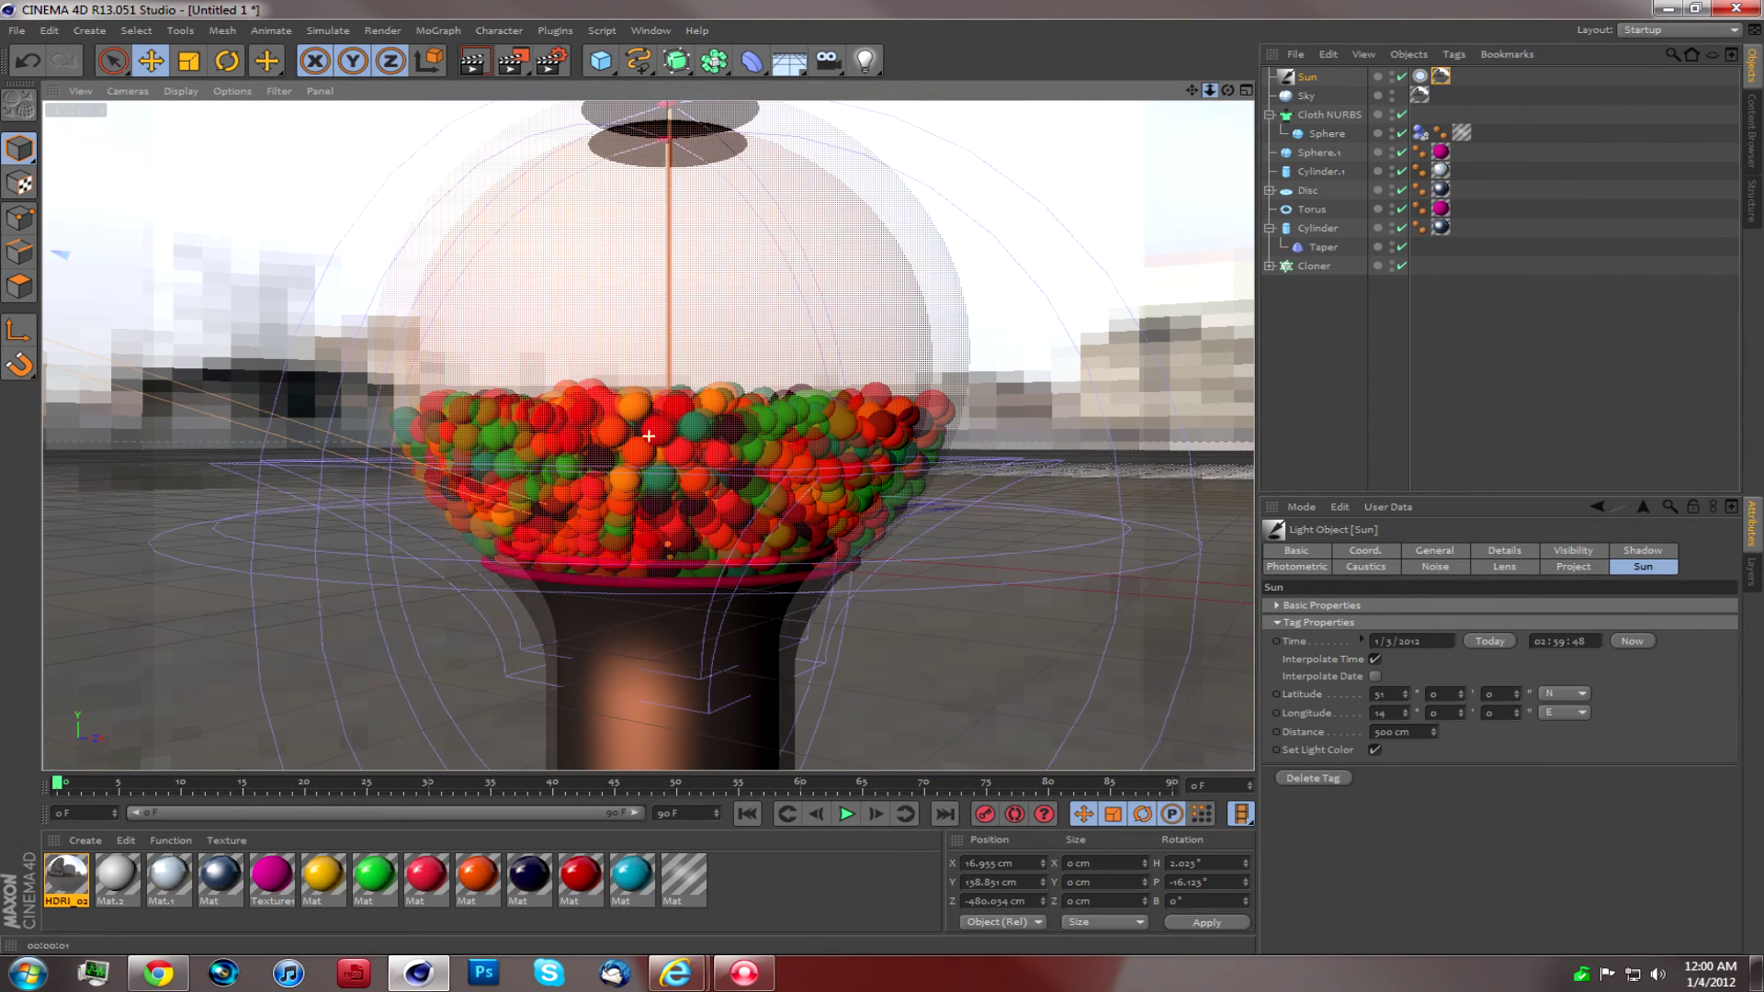
scroll(649, 436, up, 2)
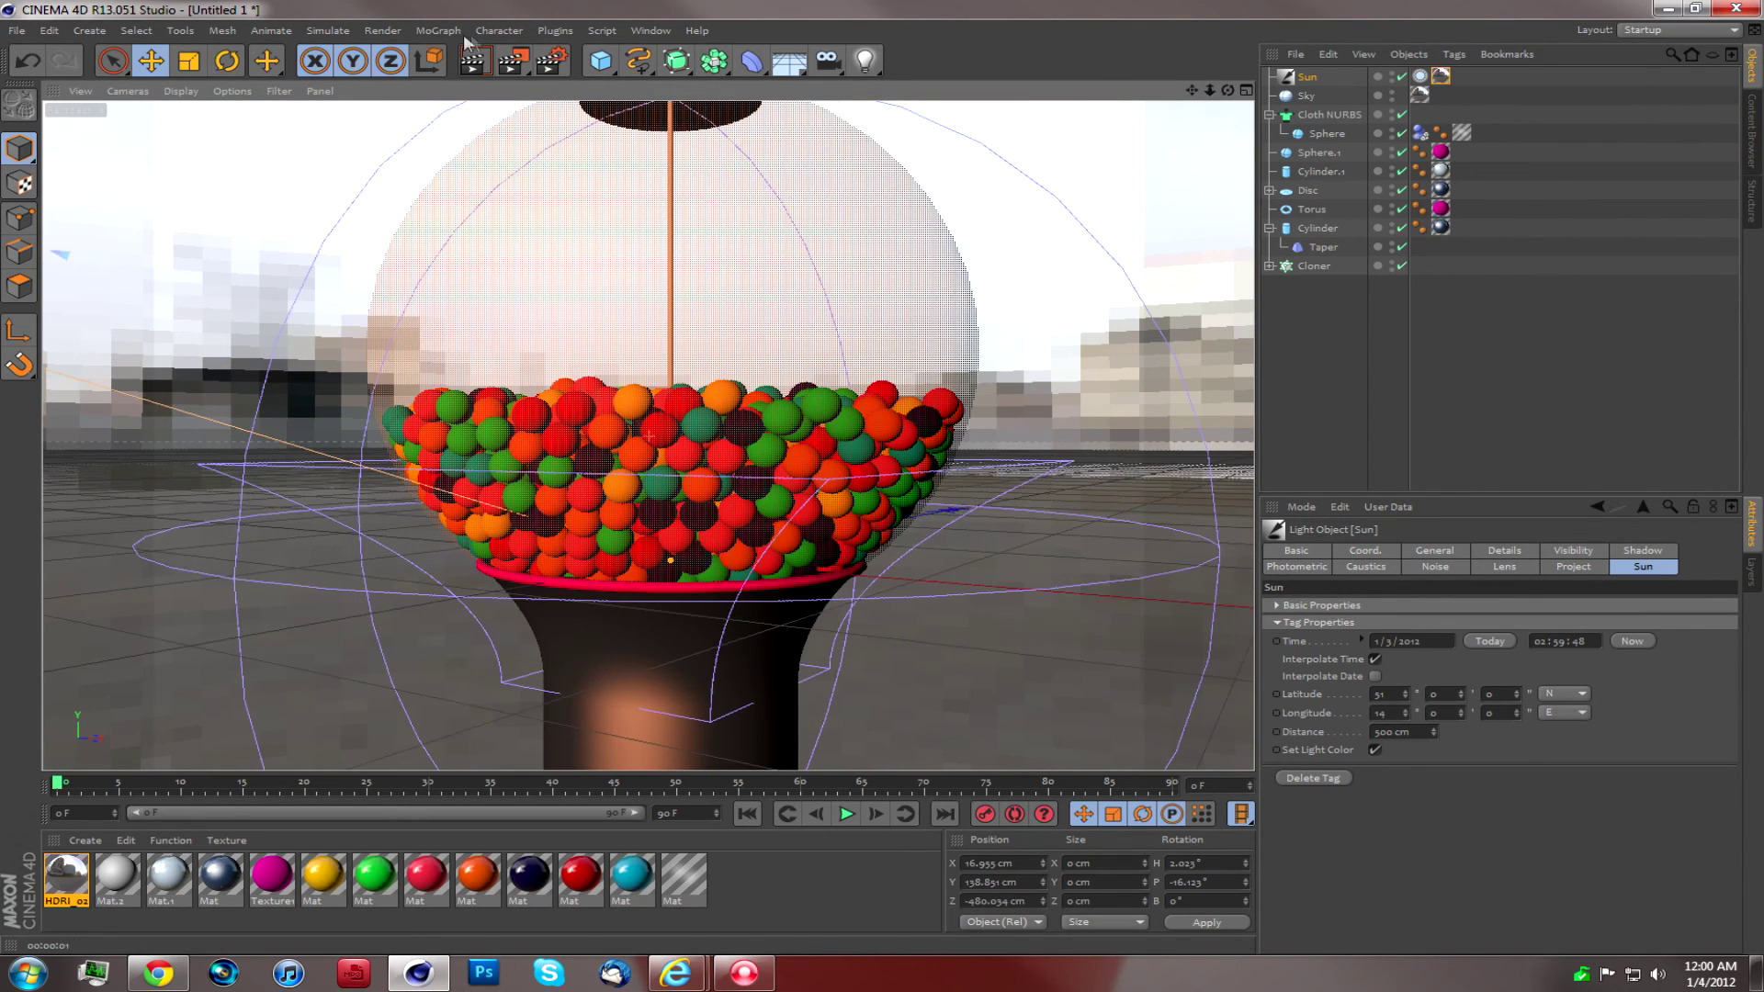
click(487, 59)
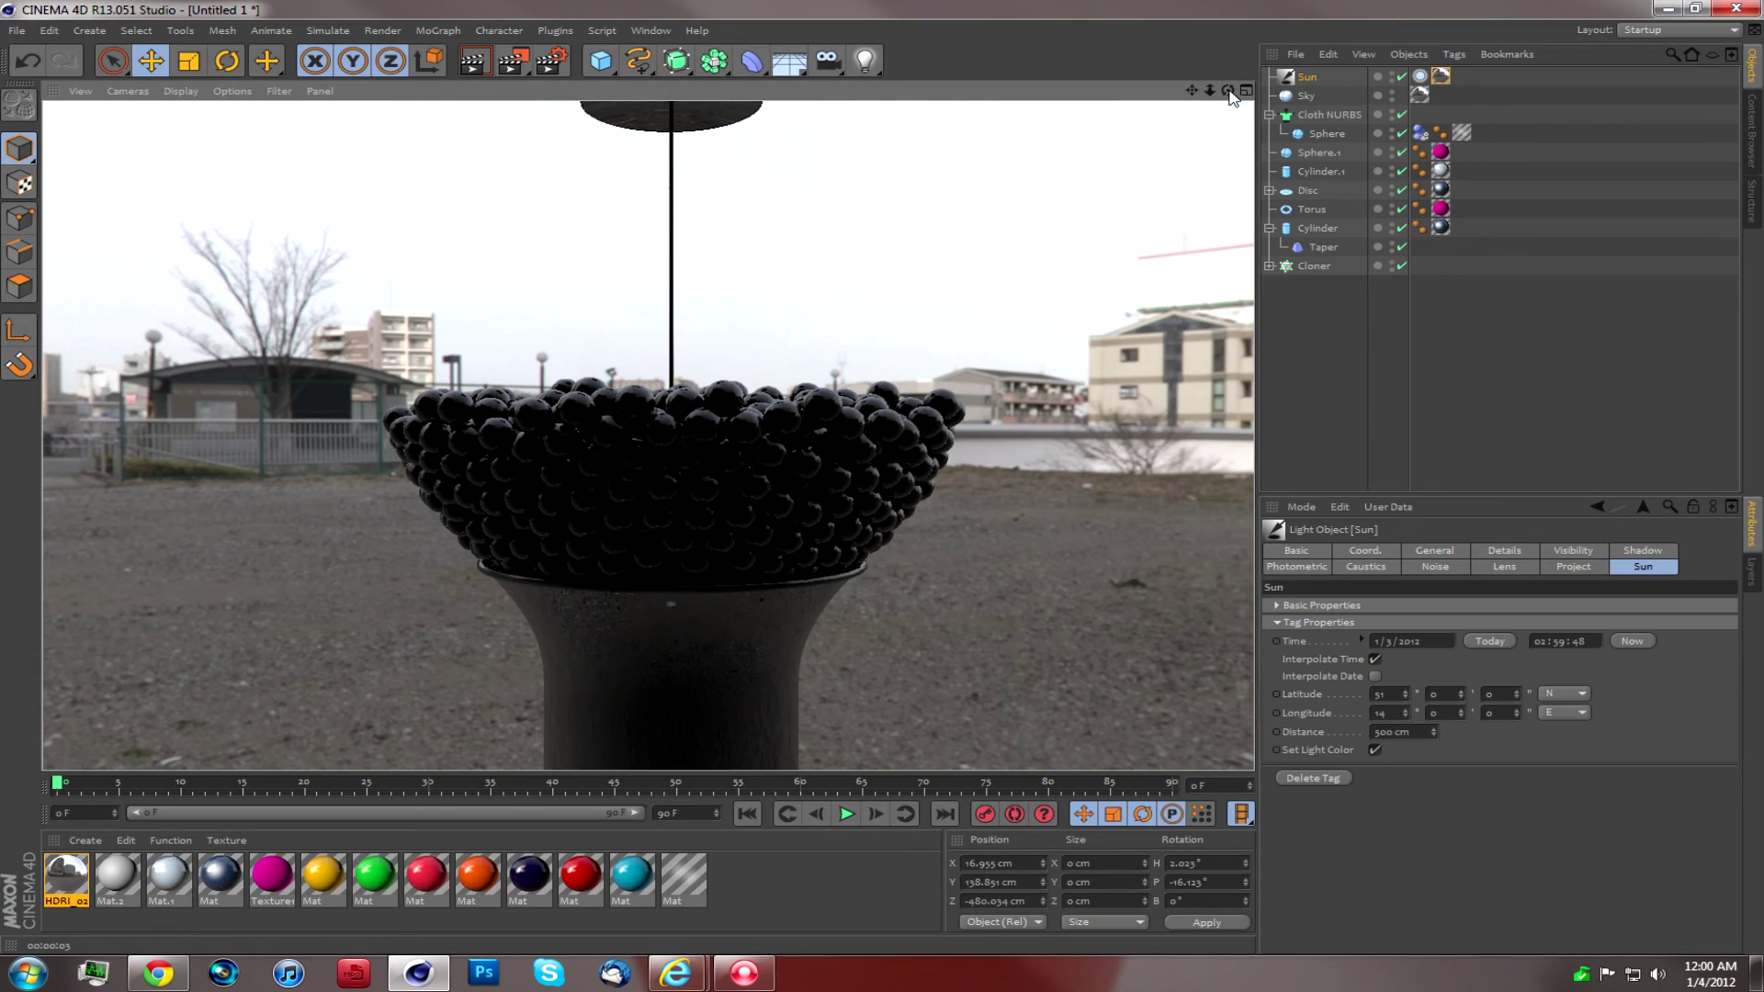
drag(1228, 90, 1141, 200)
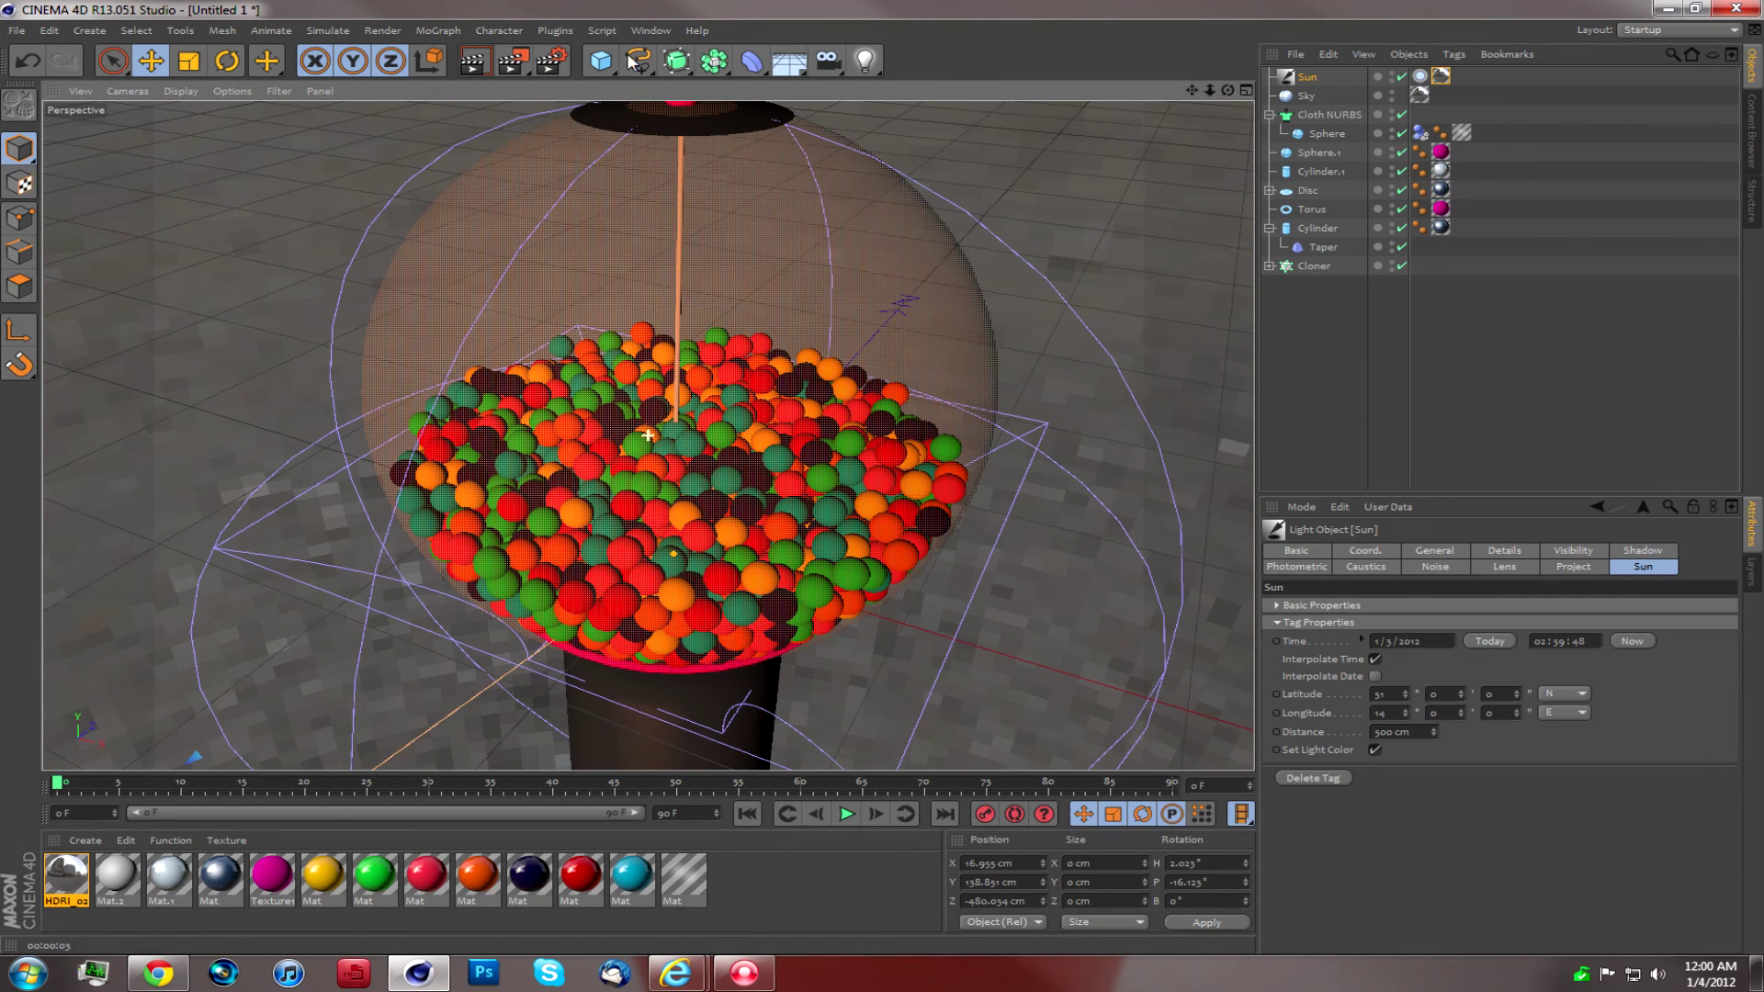
click(476, 64)
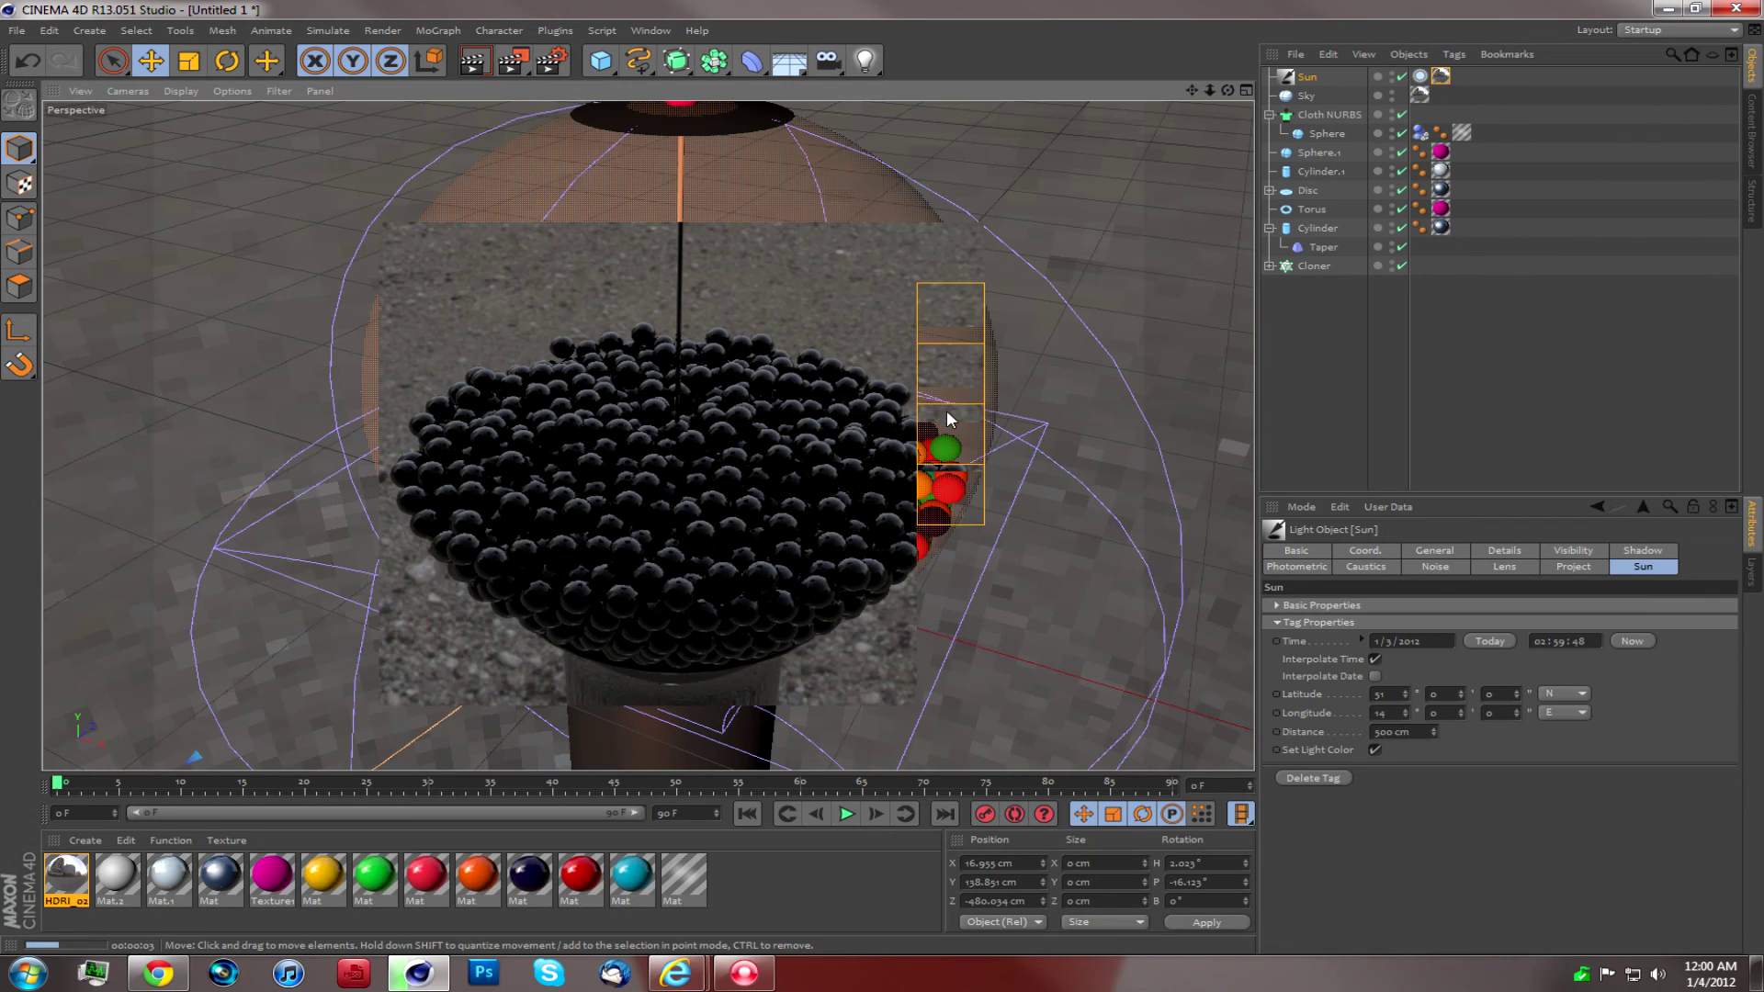
Step: Replace the Sun light with the RingLight.c4d preset from the content library and render the view from a lower angle
click(1306, 78)
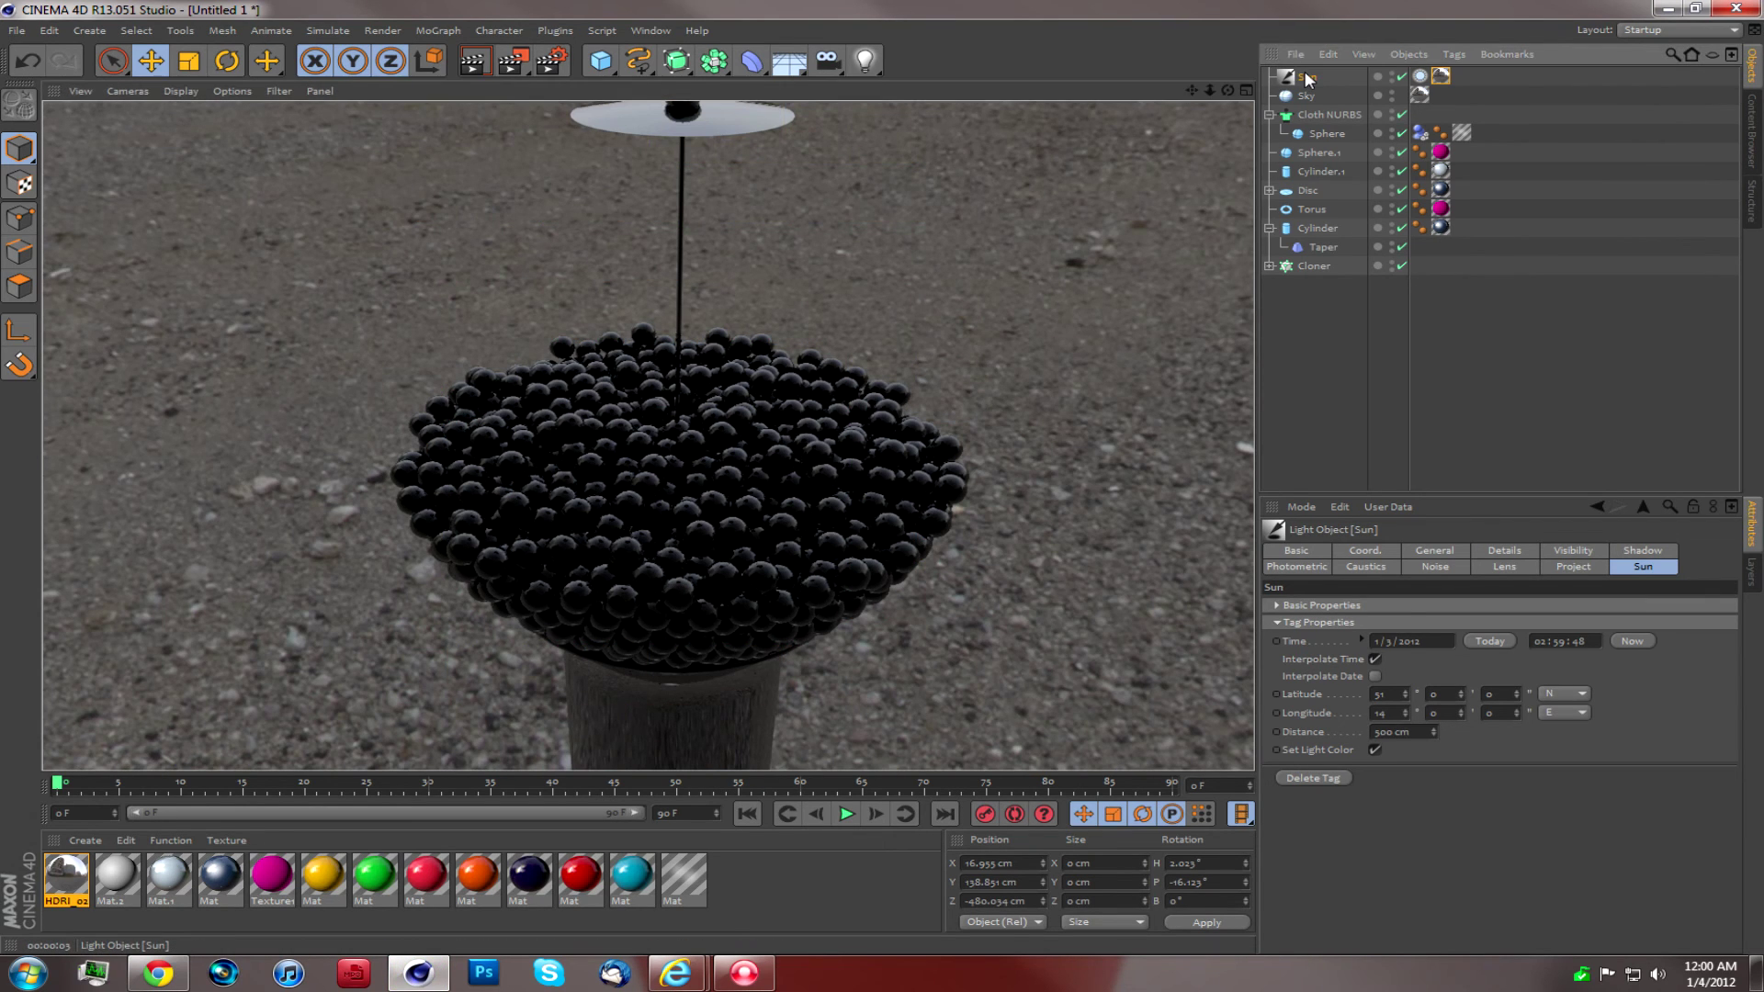
key(Delete)
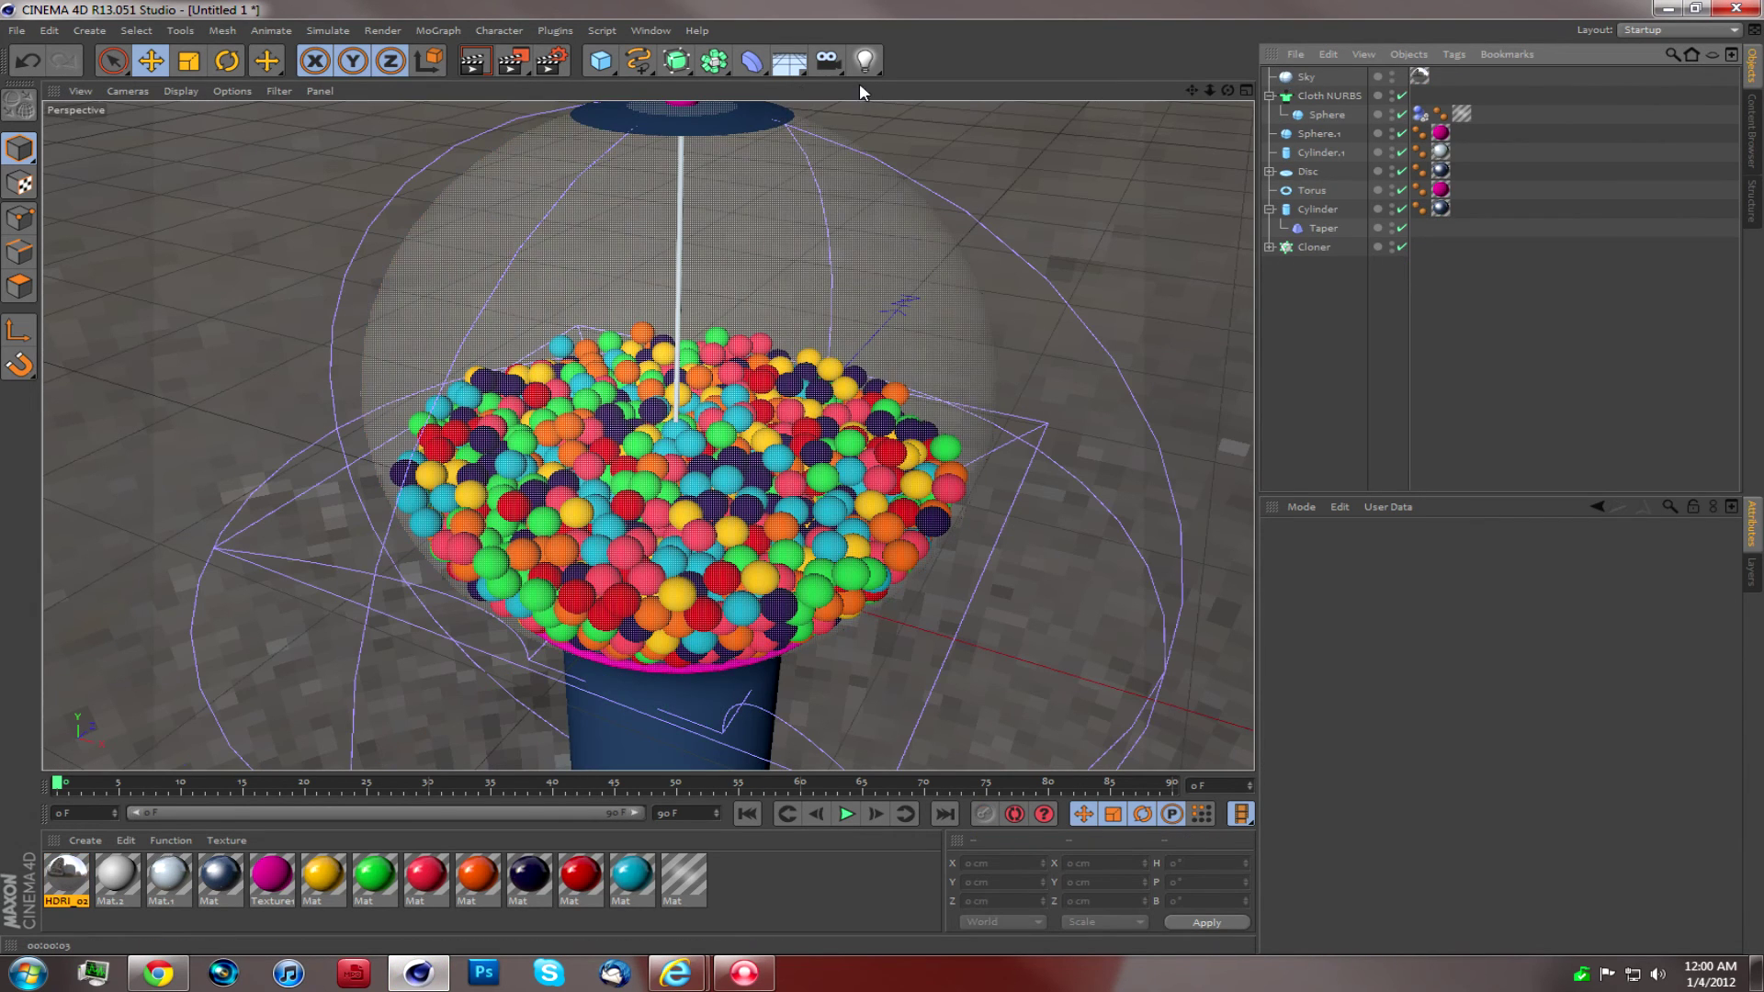
click(1750, 133)
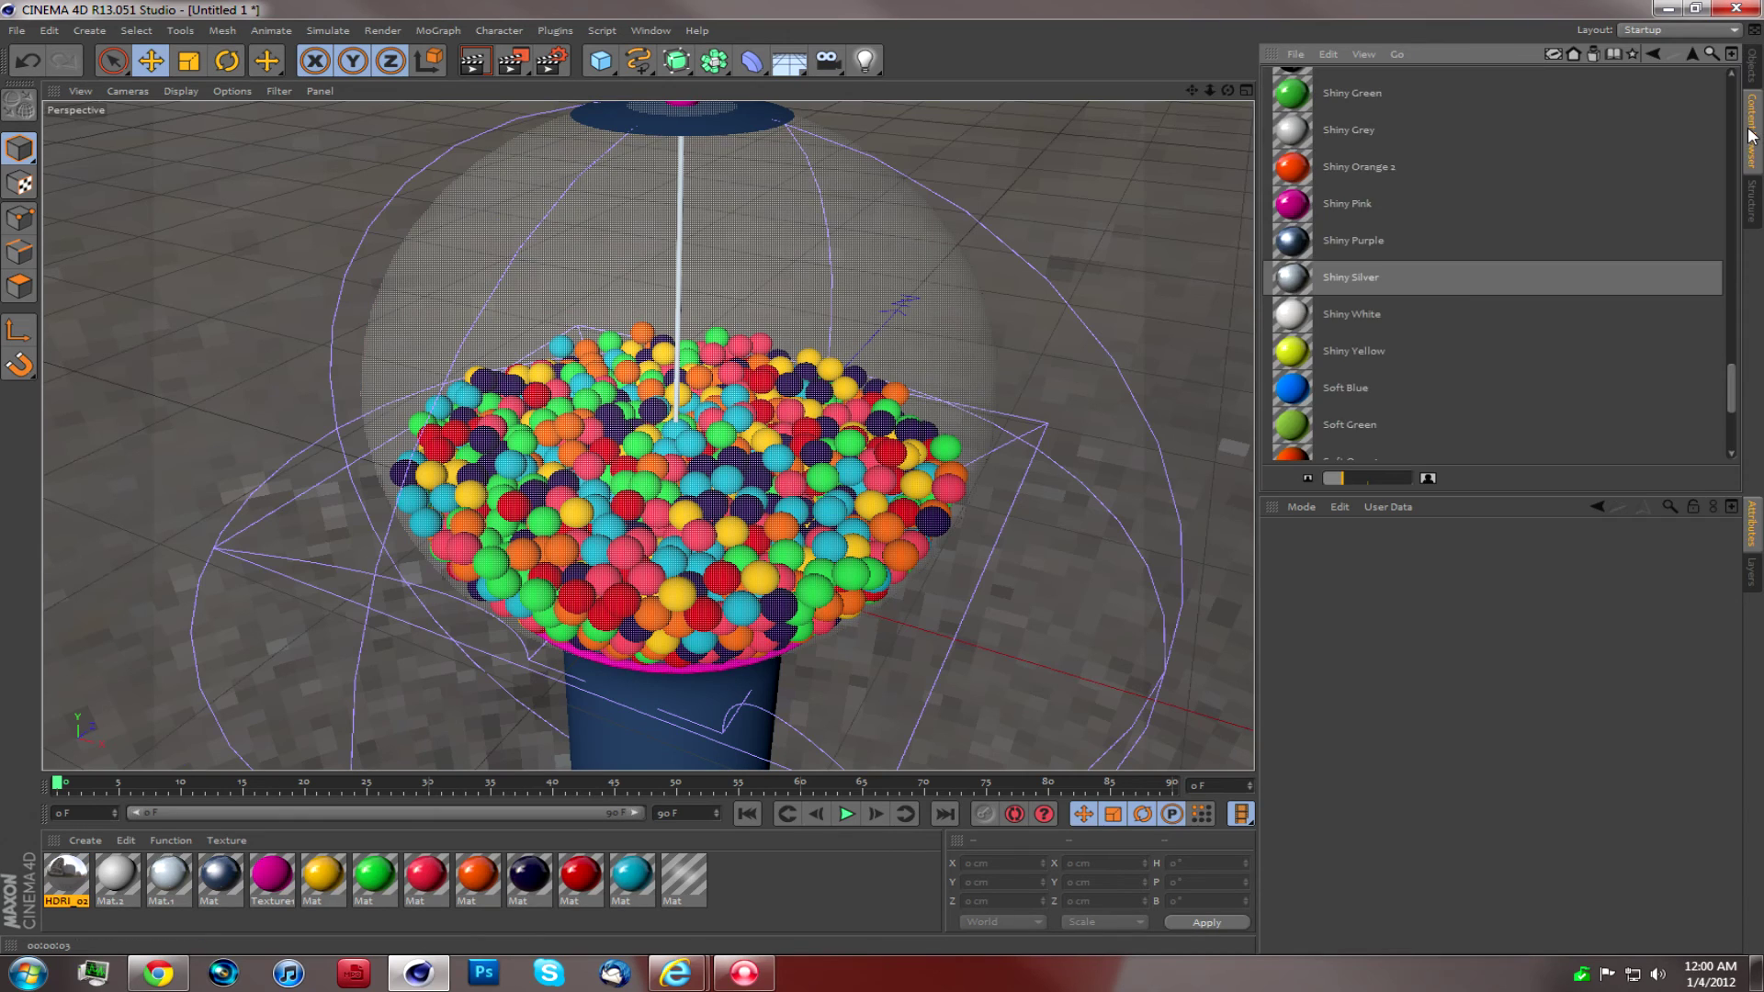
click(1652, 52)
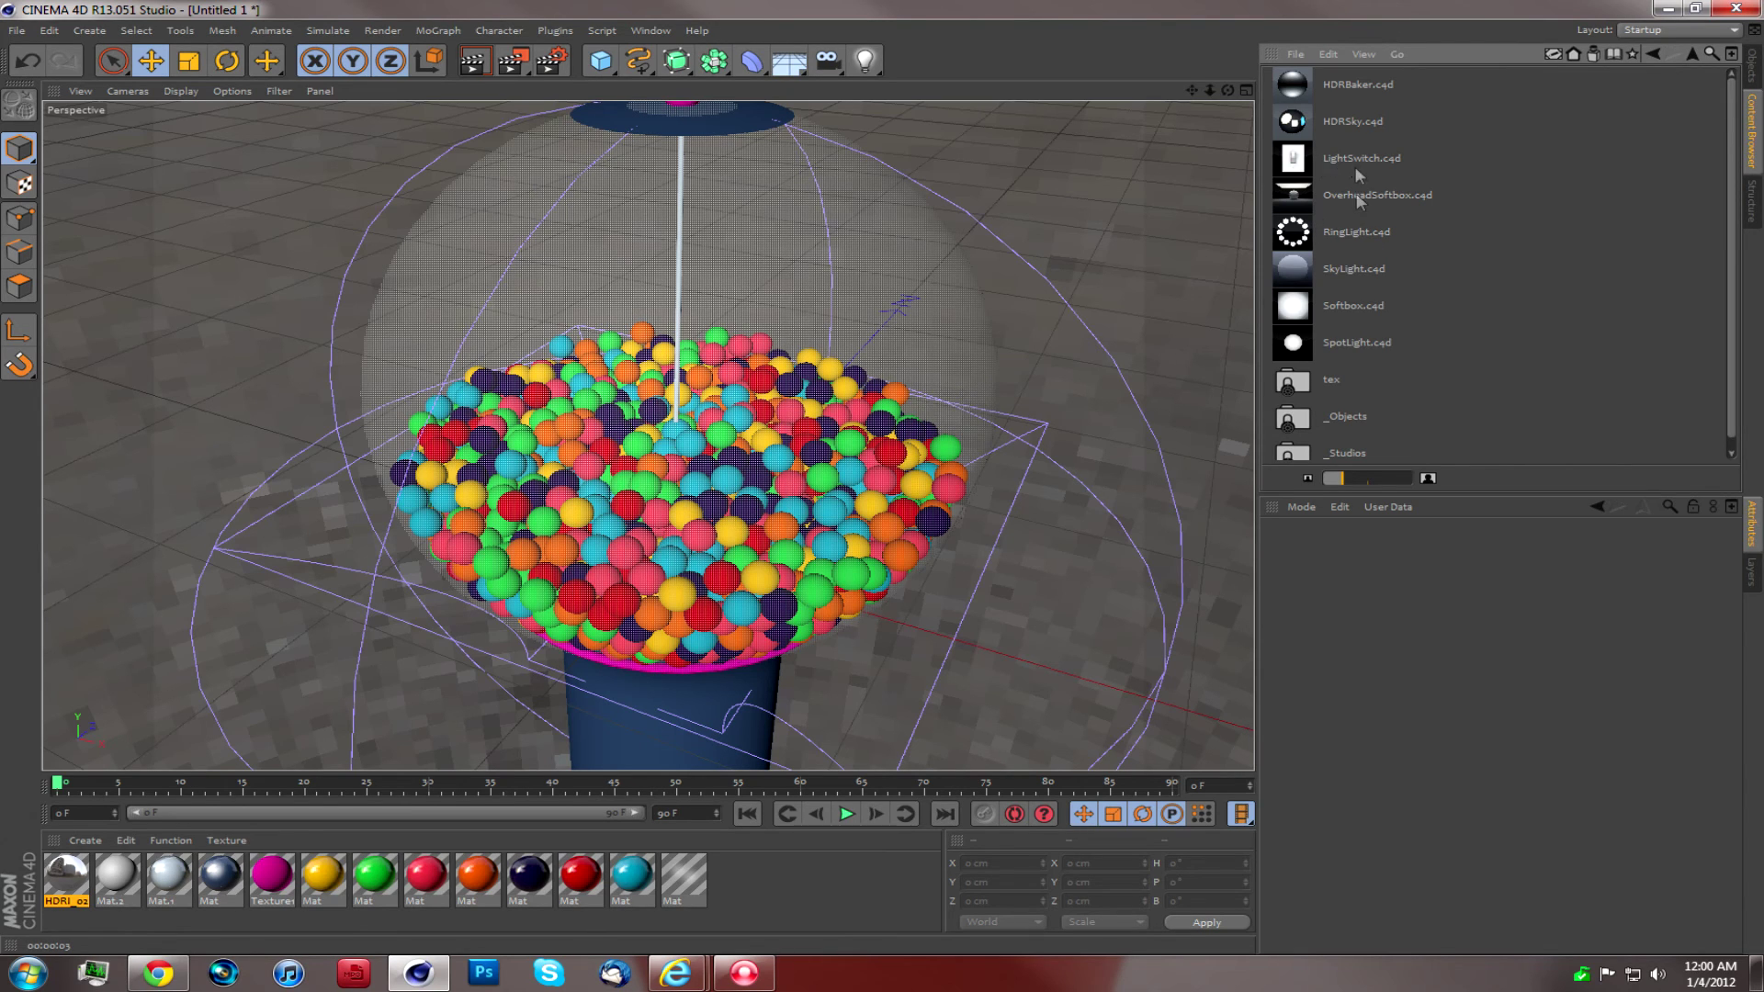
click(1360, 229)
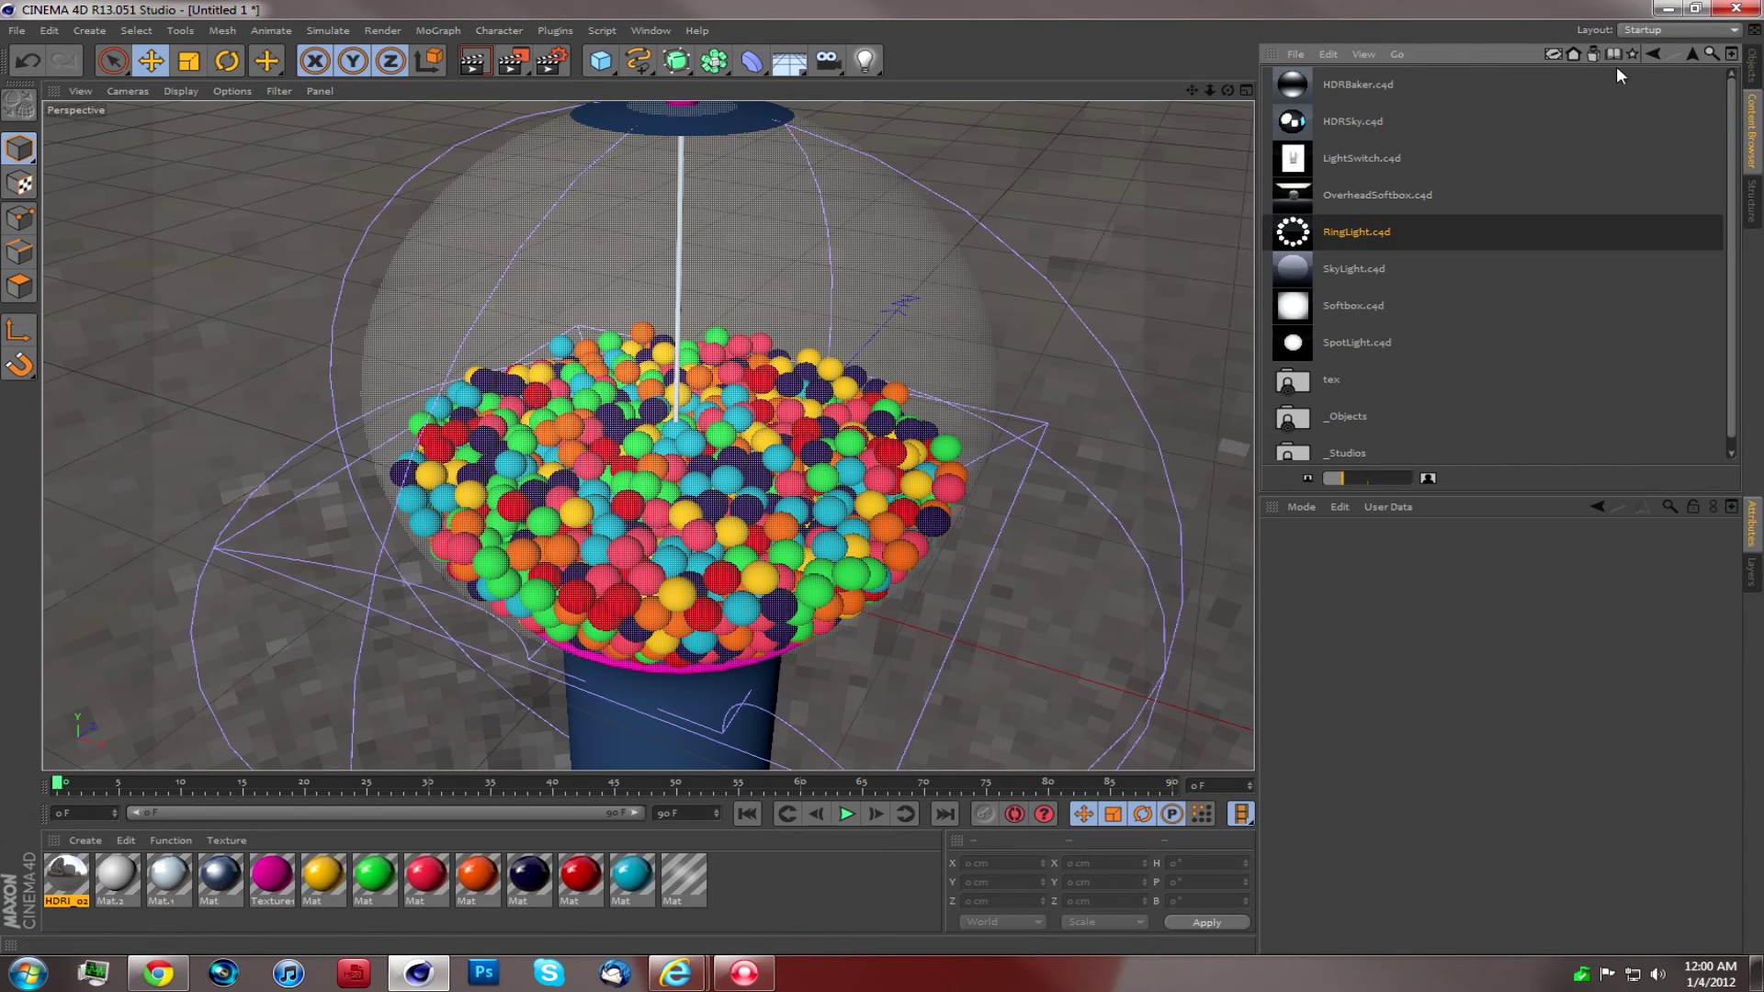
click(1753, 64)
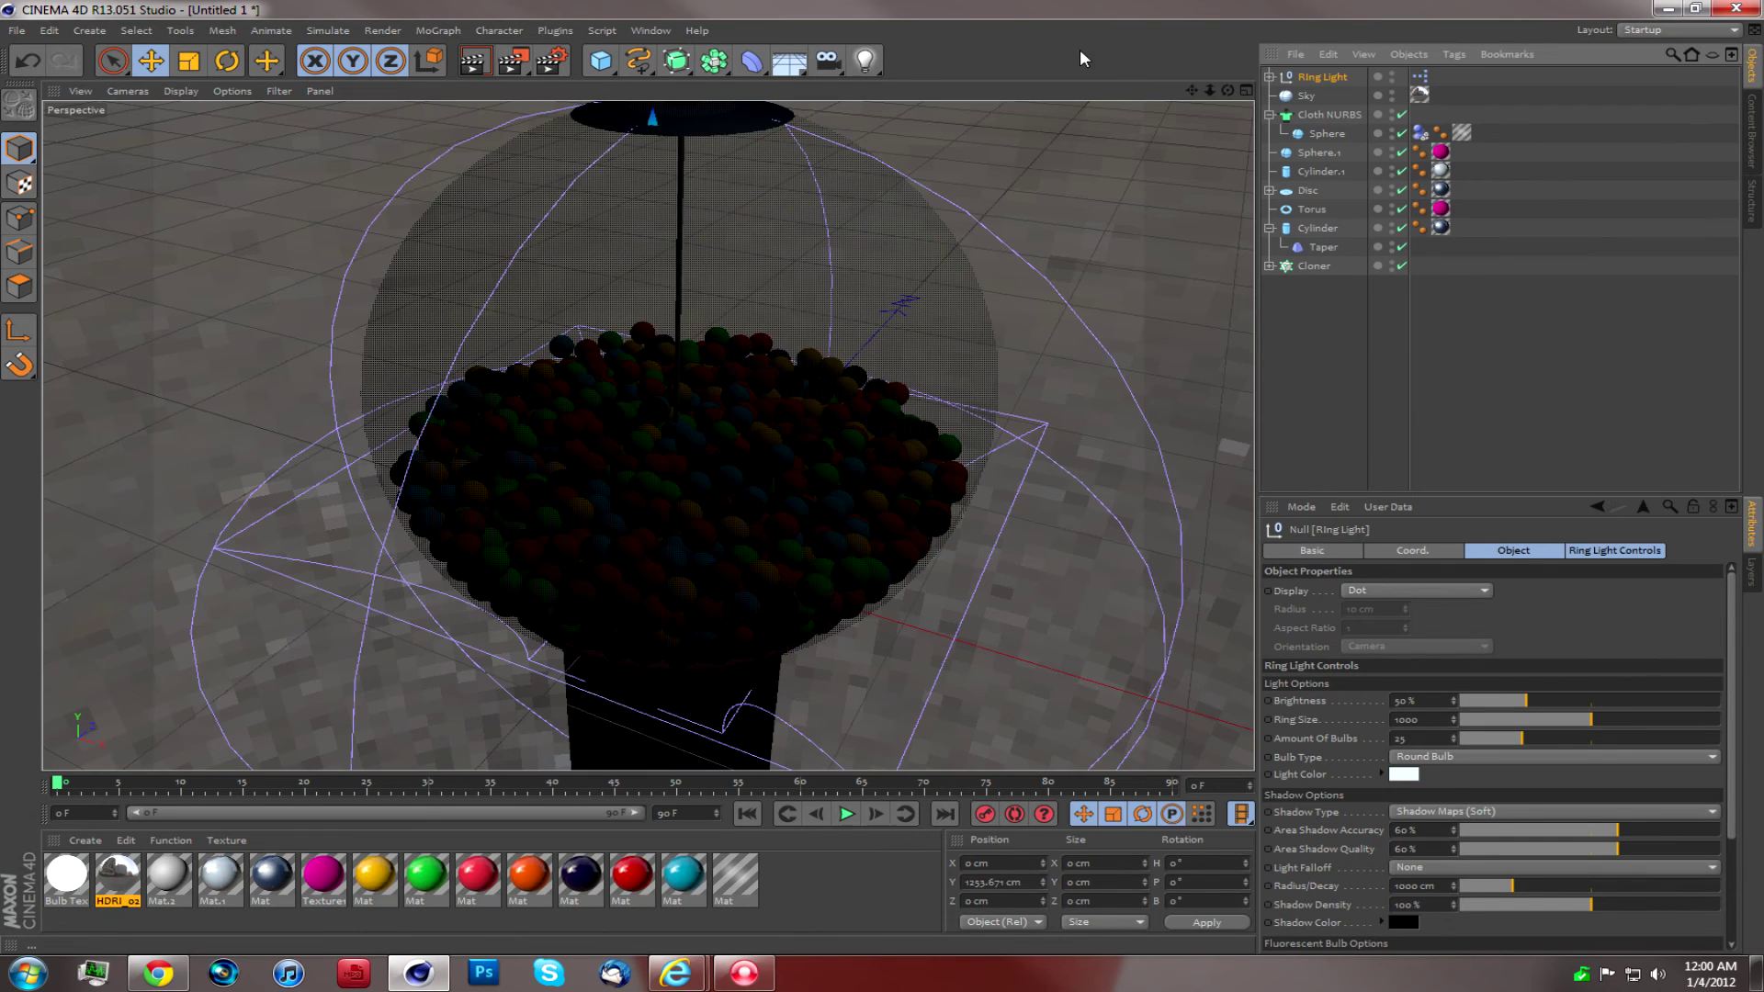
drag(1227, 90, 1232, 179)
click(474, 62)
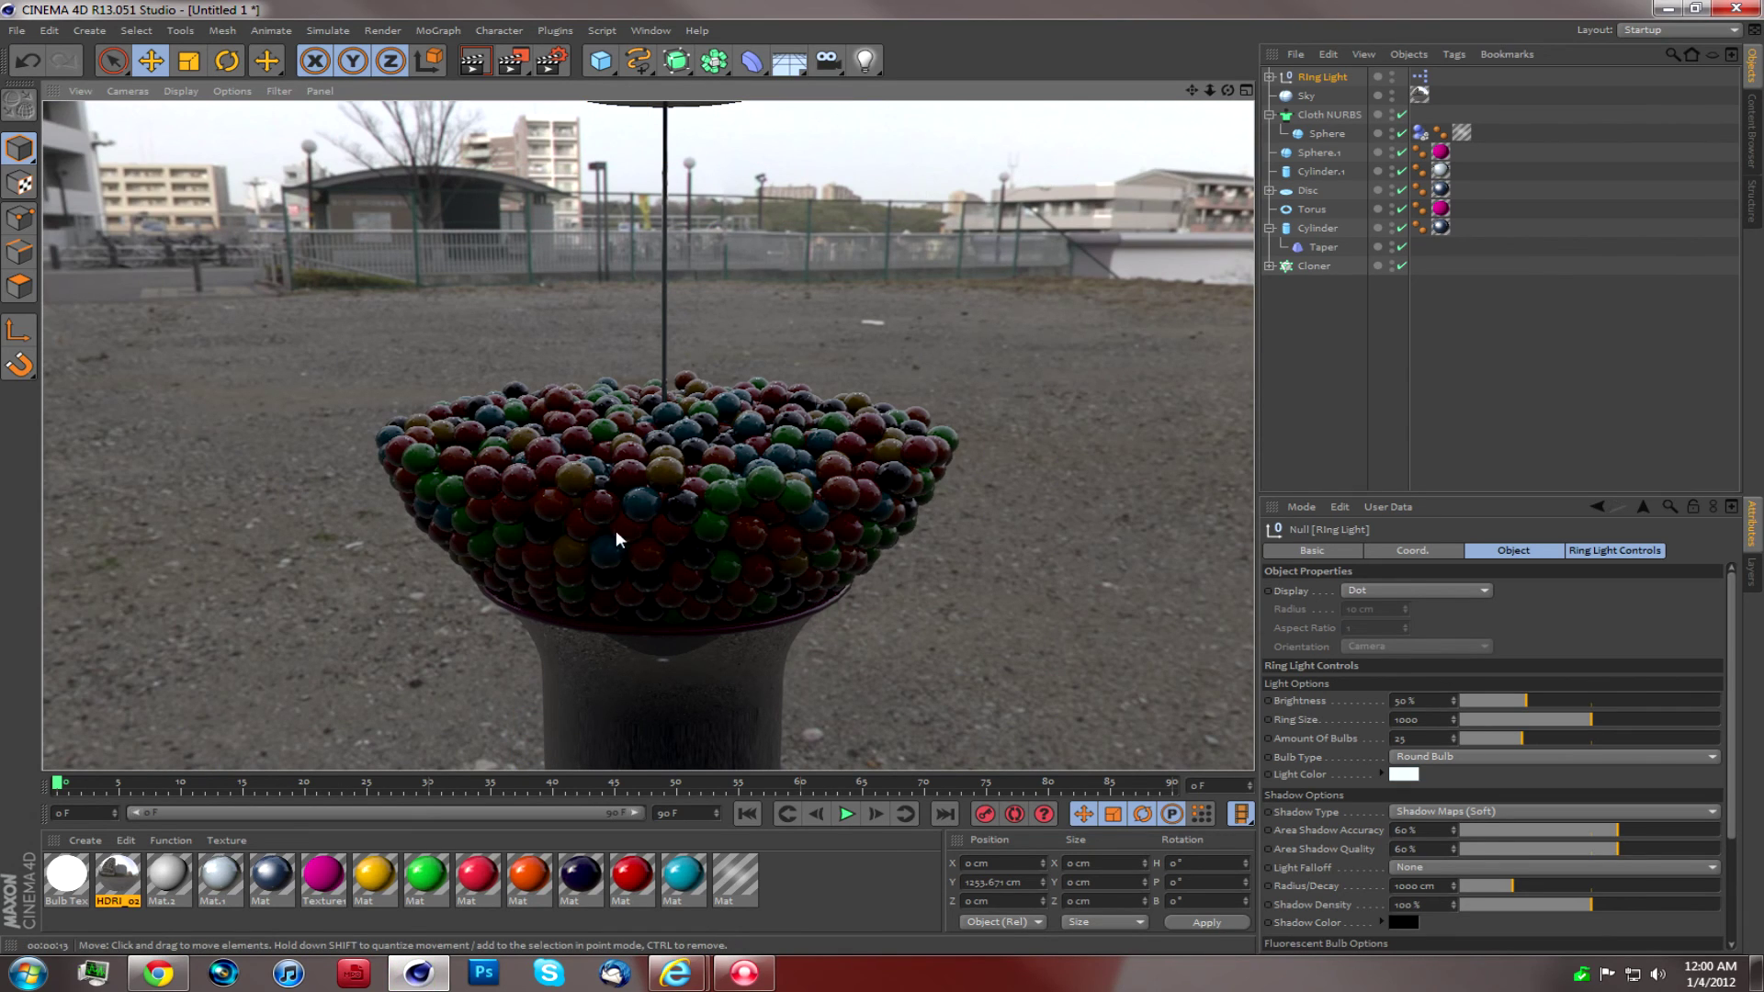
Step: Set the transparency refraction of the globe's glass material to 1.1
double_click(720, 857)
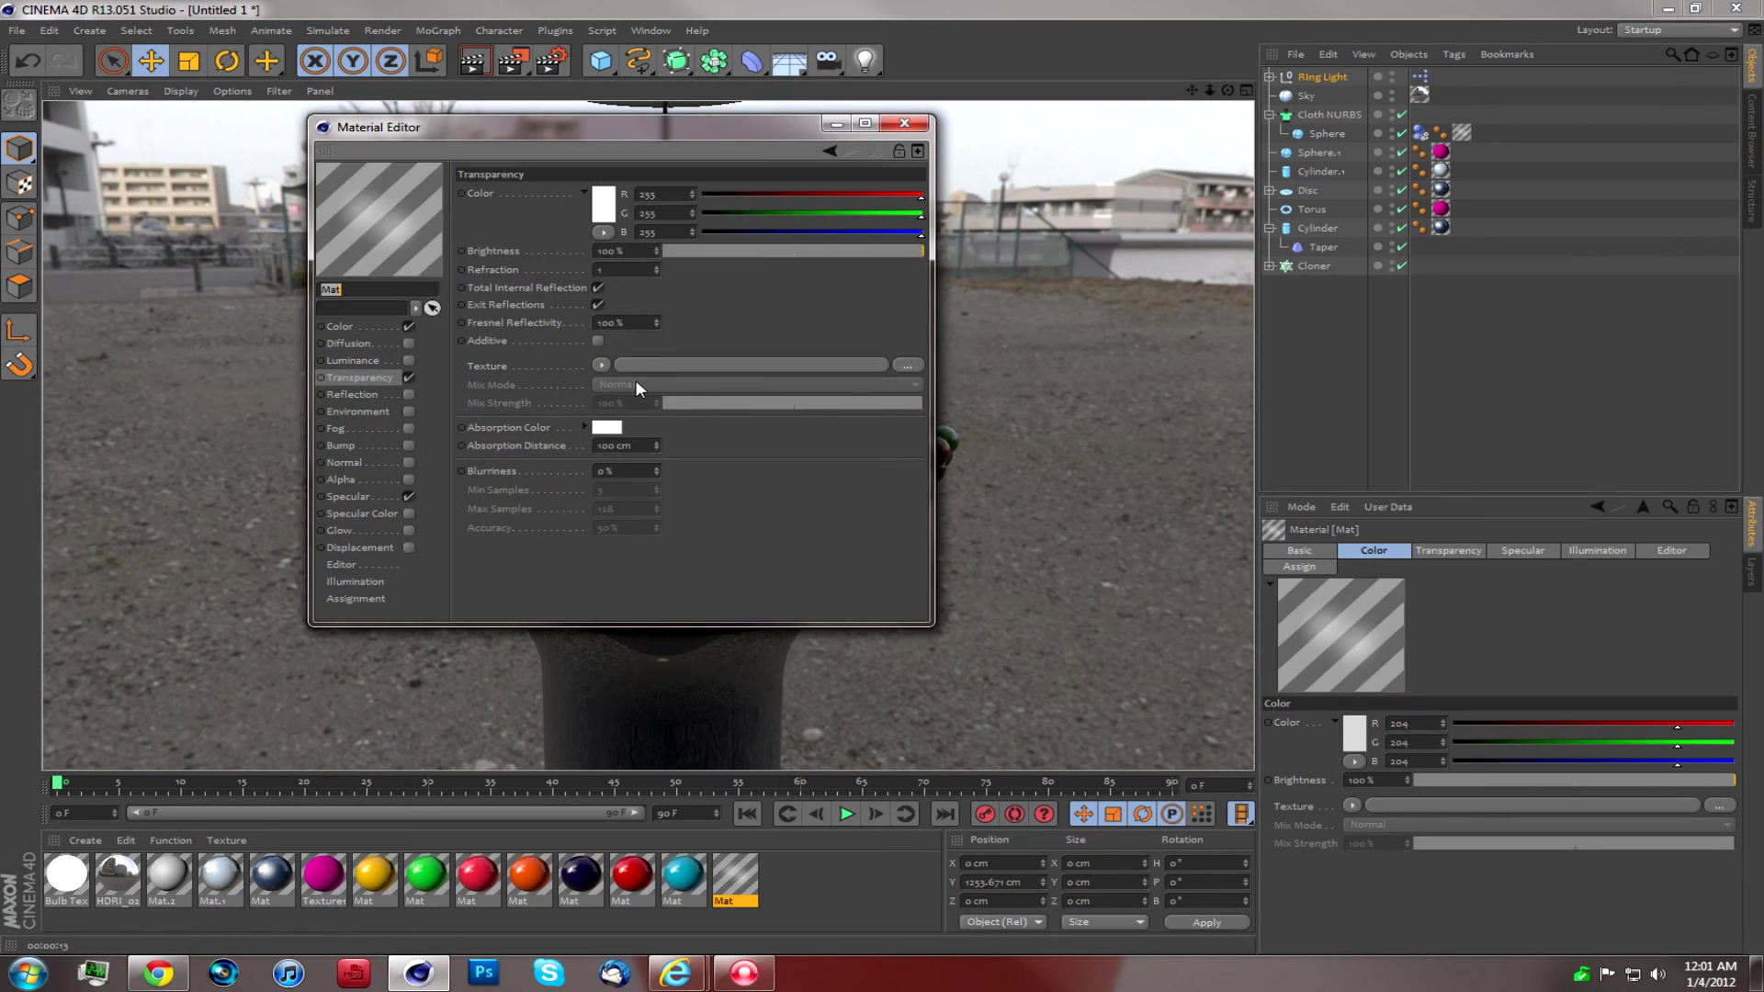
text(1.1)
key(Return)
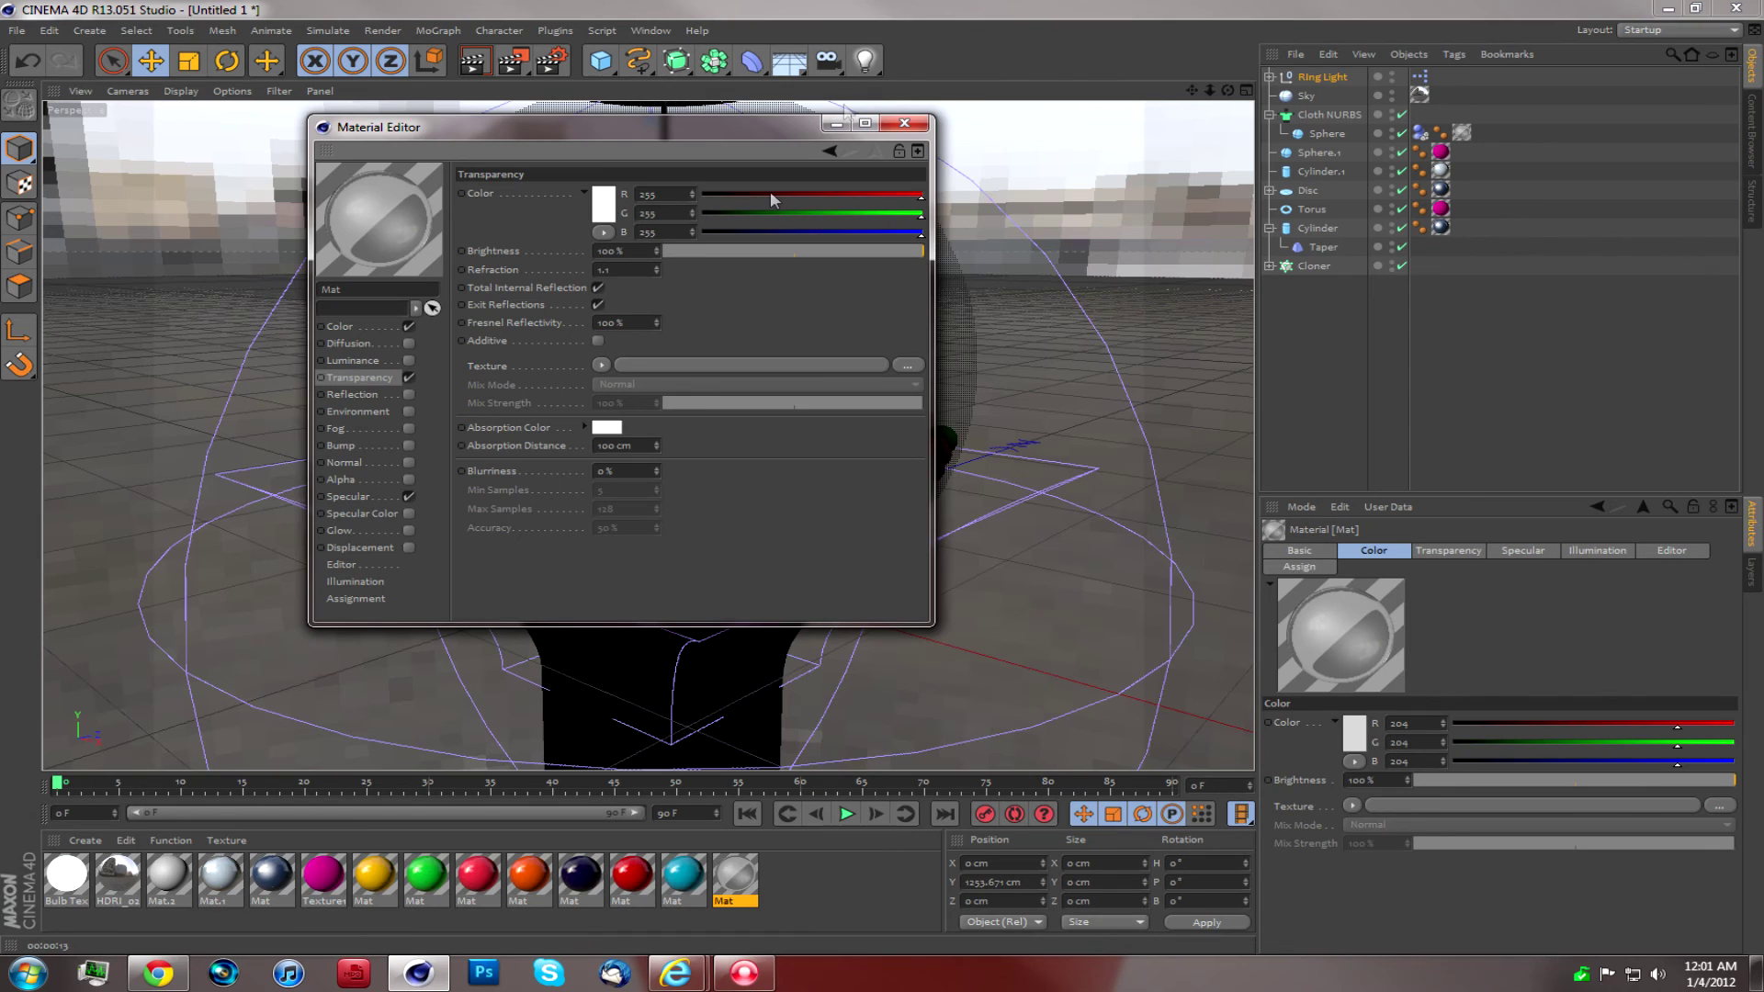
click(904, 123)
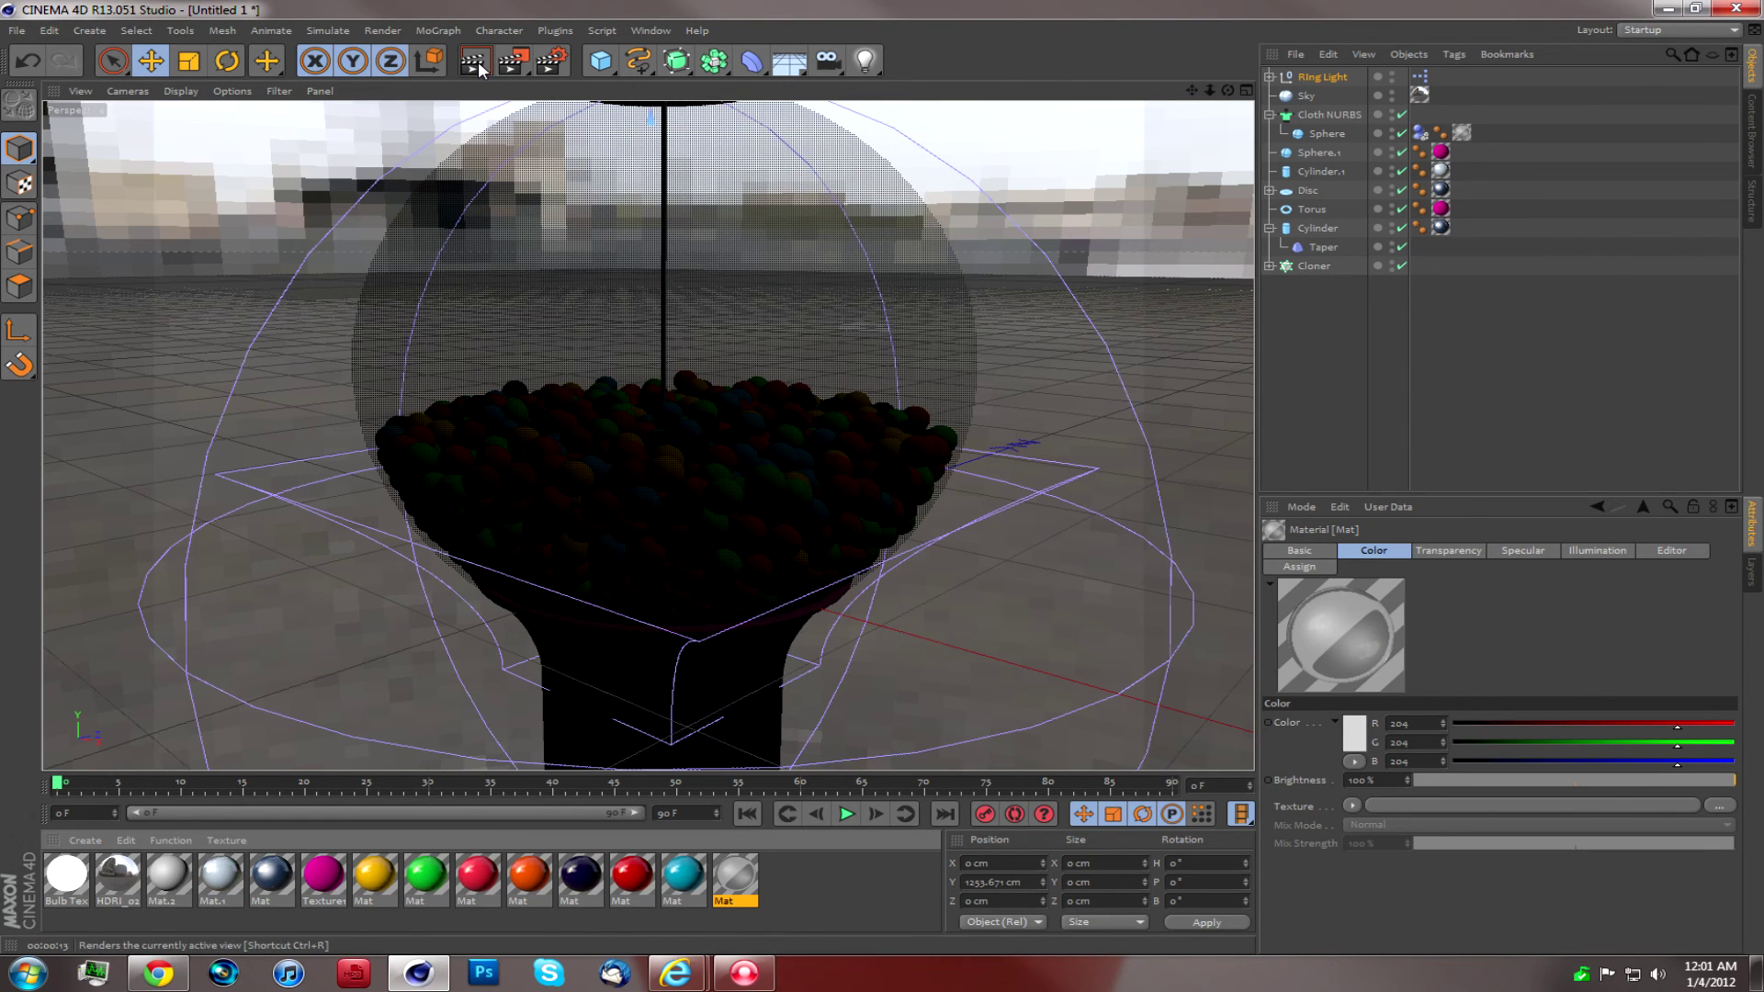
Step: Add an effect to the render settings and render the current view
click(510, 72)
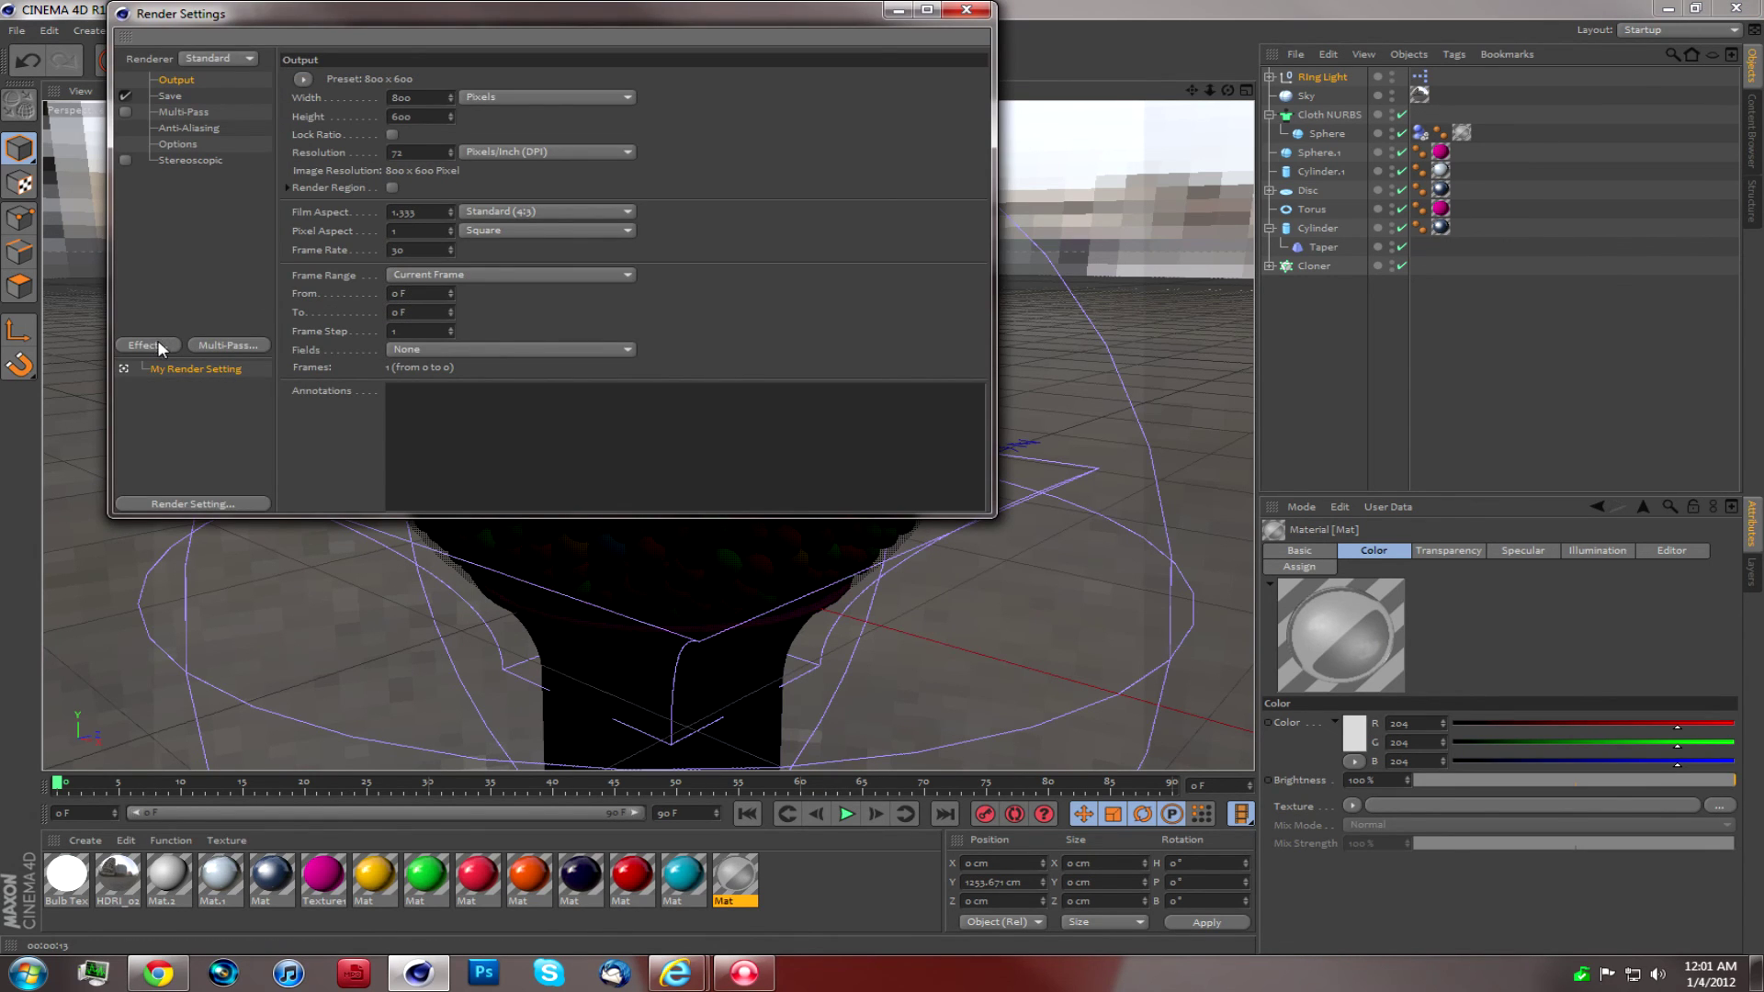
click(160, 347)
click(238, 463)
click(966, 10)
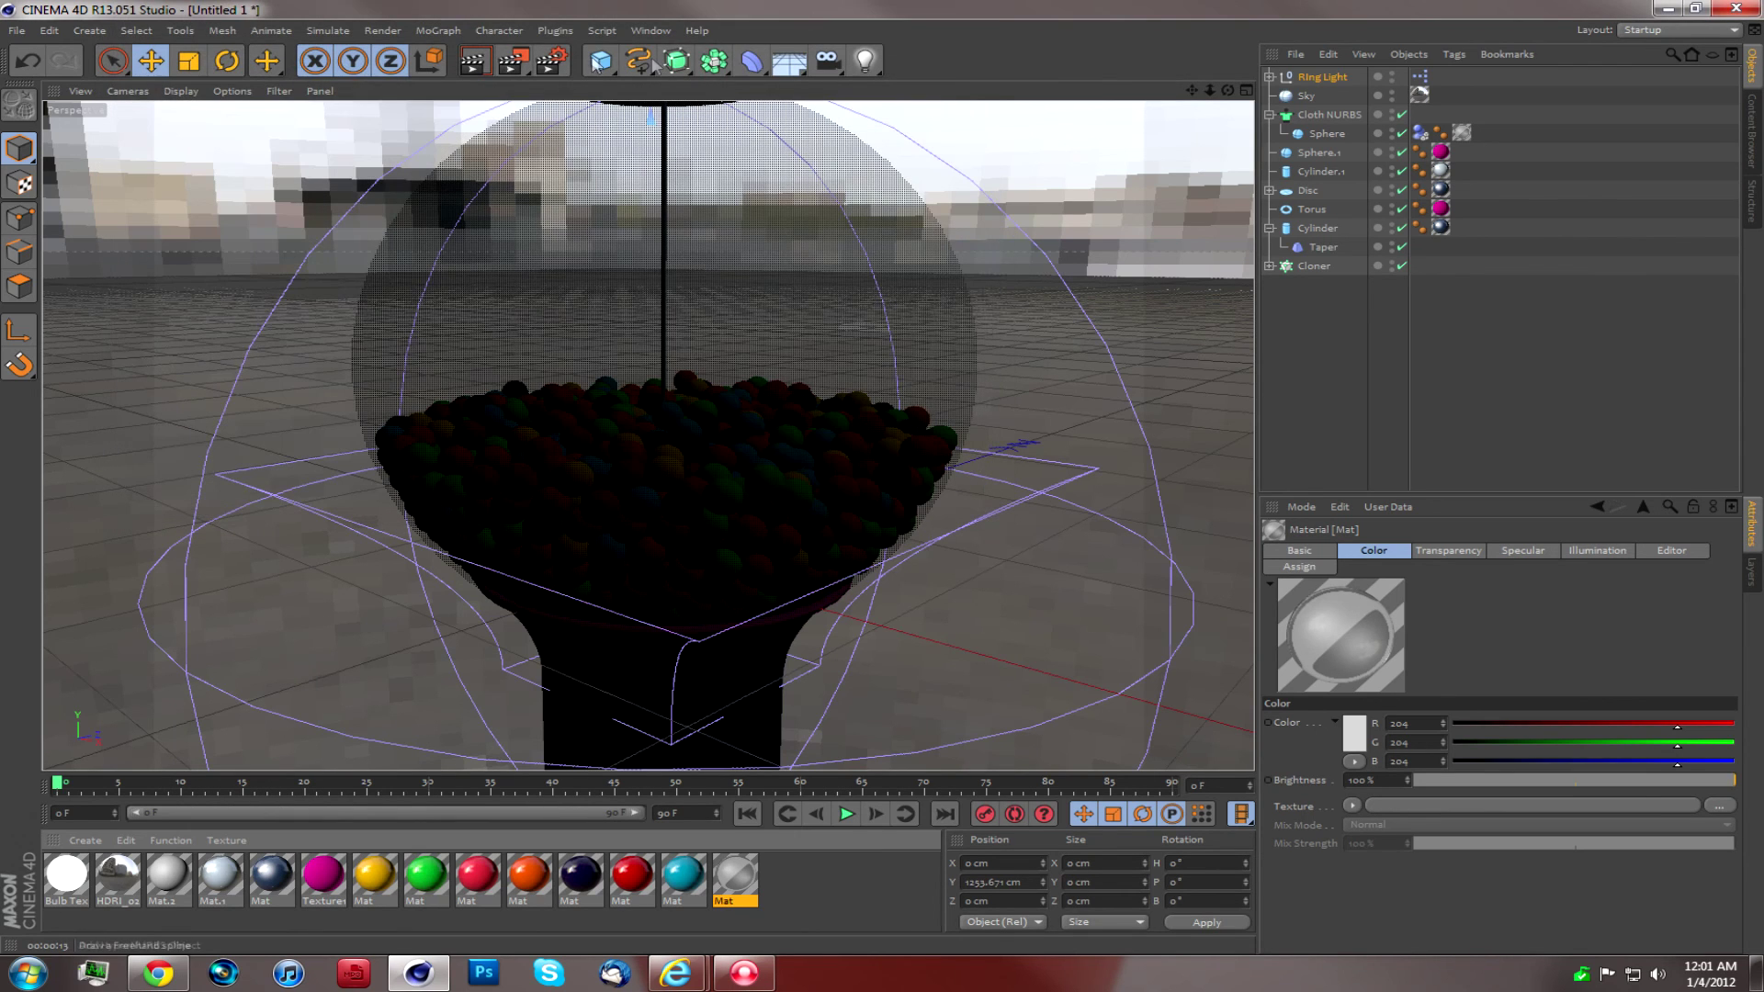
click(476, 62)
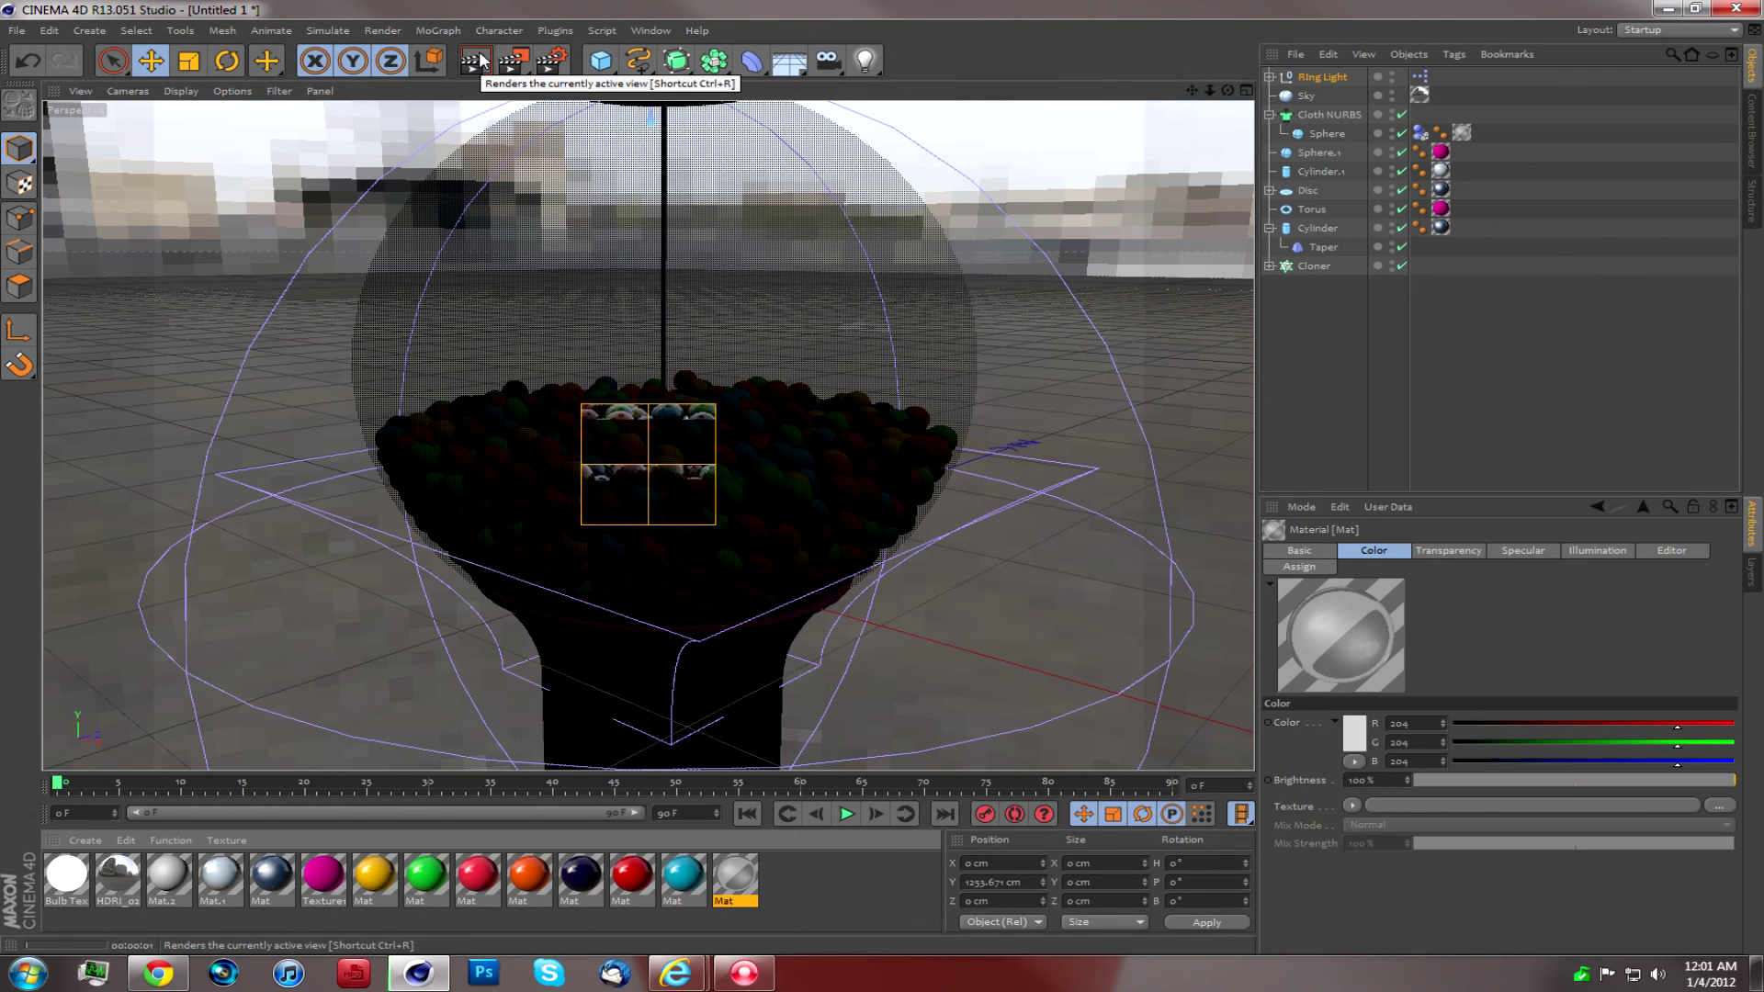